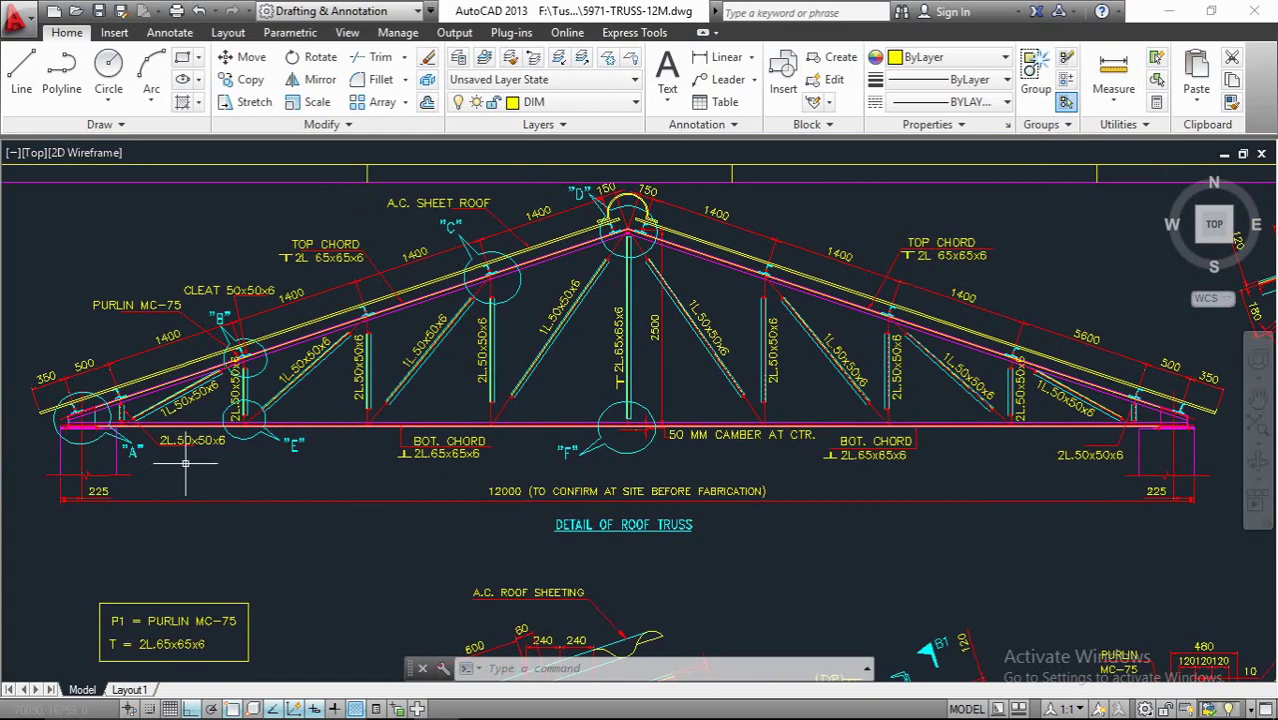
Step: Examine the roof truss detail and the index plan for R.C.C. truss framing, including the truss spacing
middle_click_drag(434, 450, 515, 430)
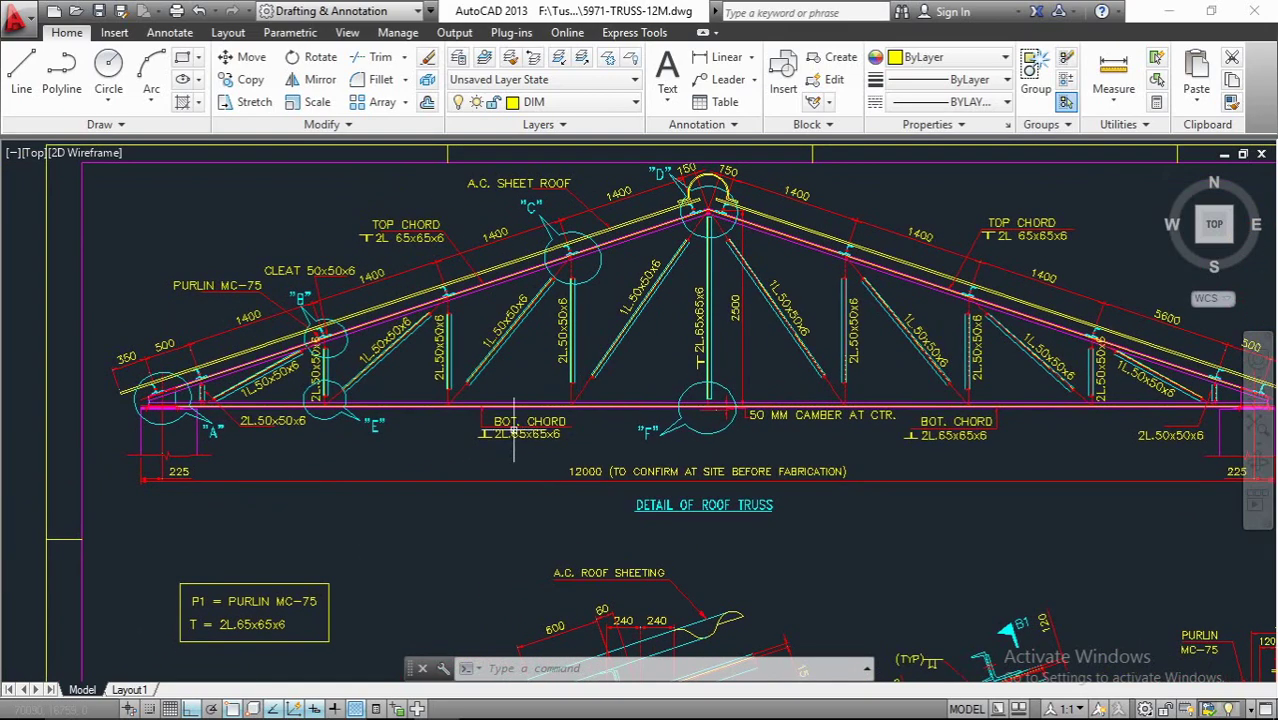
middle_click_drag(603, 419, 521, 400)
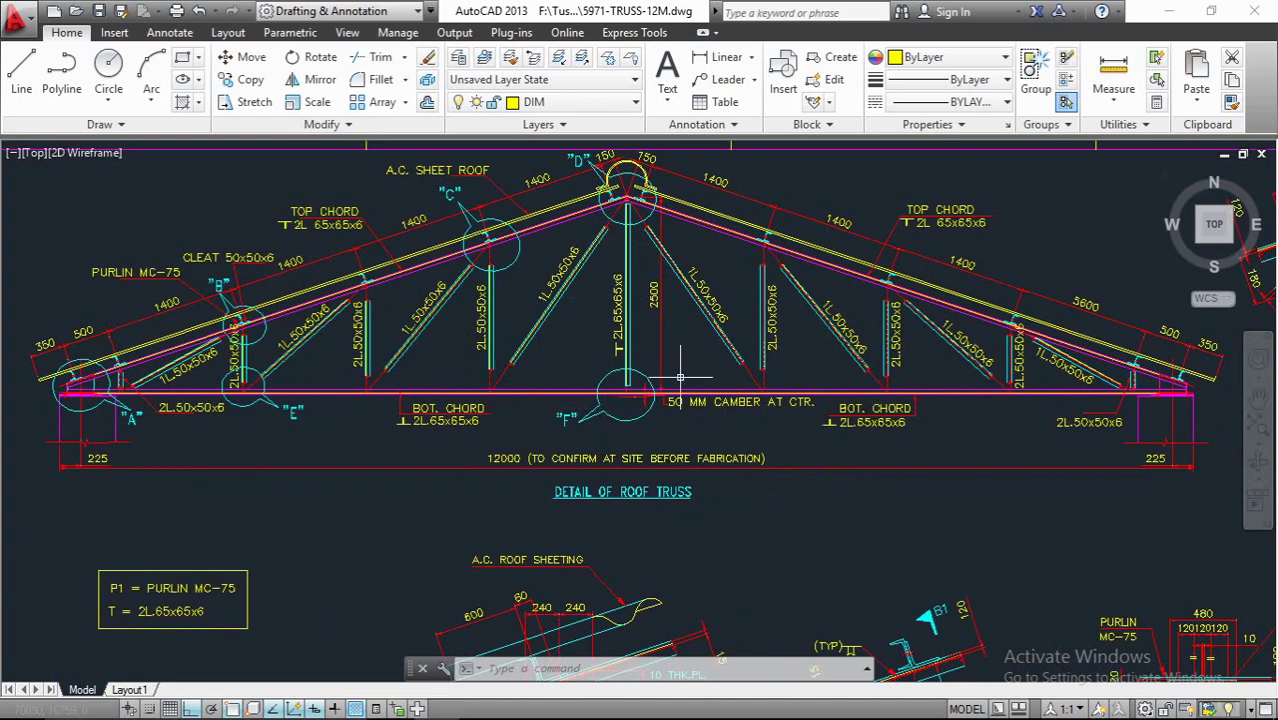
middle_click_drag(680, 378, 681, 396)
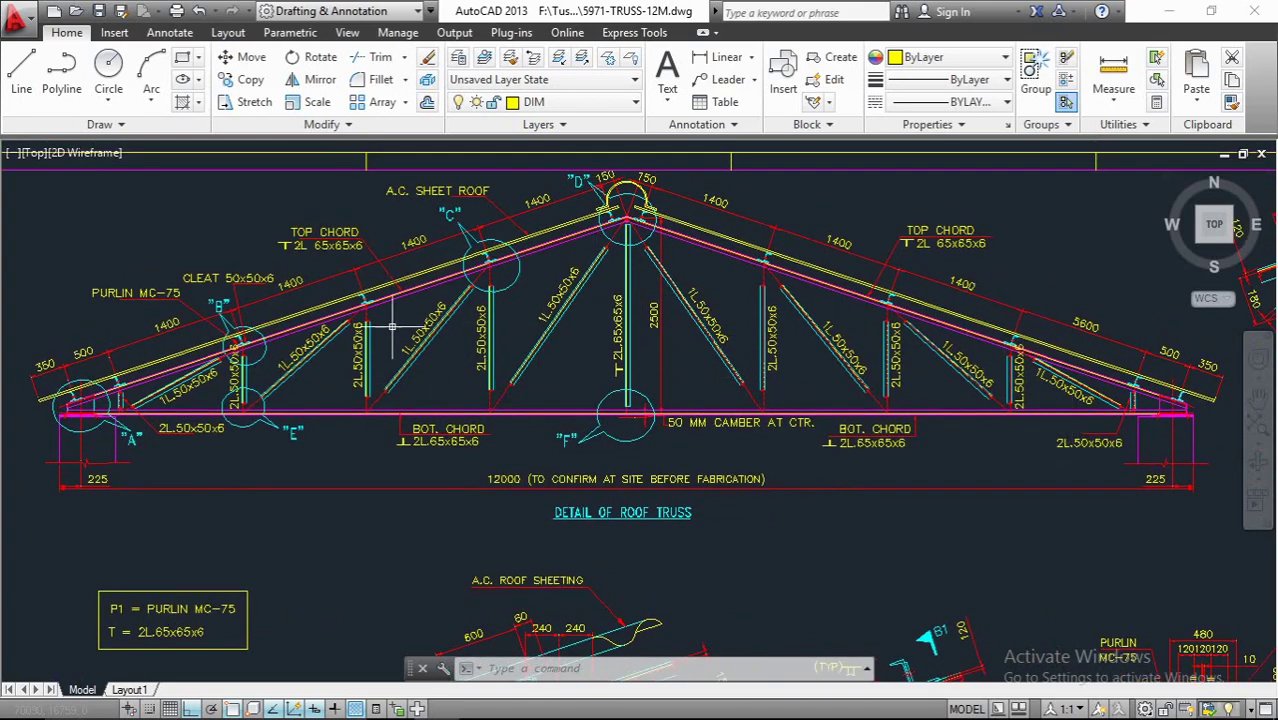
scroll(827, 393, "down", 6)
scroll(619, 551, "up", 6)
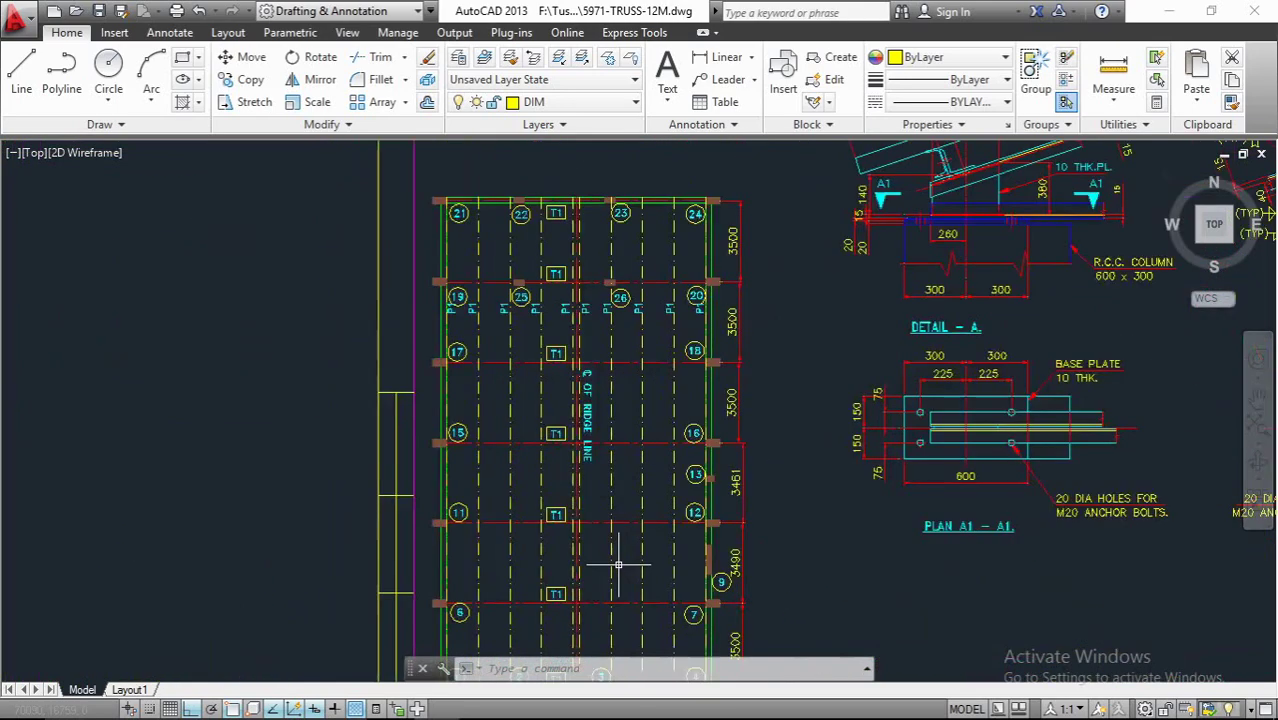
scroll(622, 384, "down", 3)
middle_click_drag(607, 476, 616, 335)
middle_click_drag(619, 380, 594, 456)
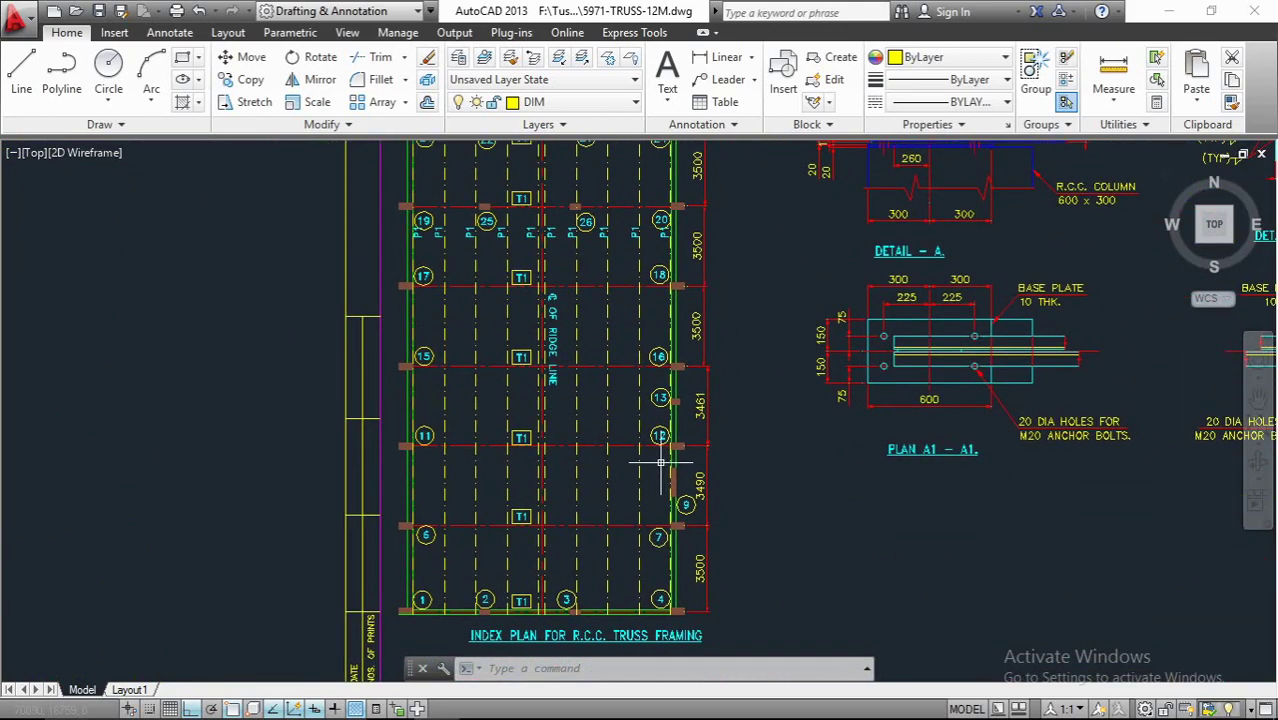
scroll(612, 447, "down", 2)
scroll(602, 386, "up", 2)
middle_click_drag(605, 374, 582, 284)
scroll(508, 547, "up", 2)
middle_click_drag(532, 546, 537, 541)
scroll(536, 541, "down", 5)
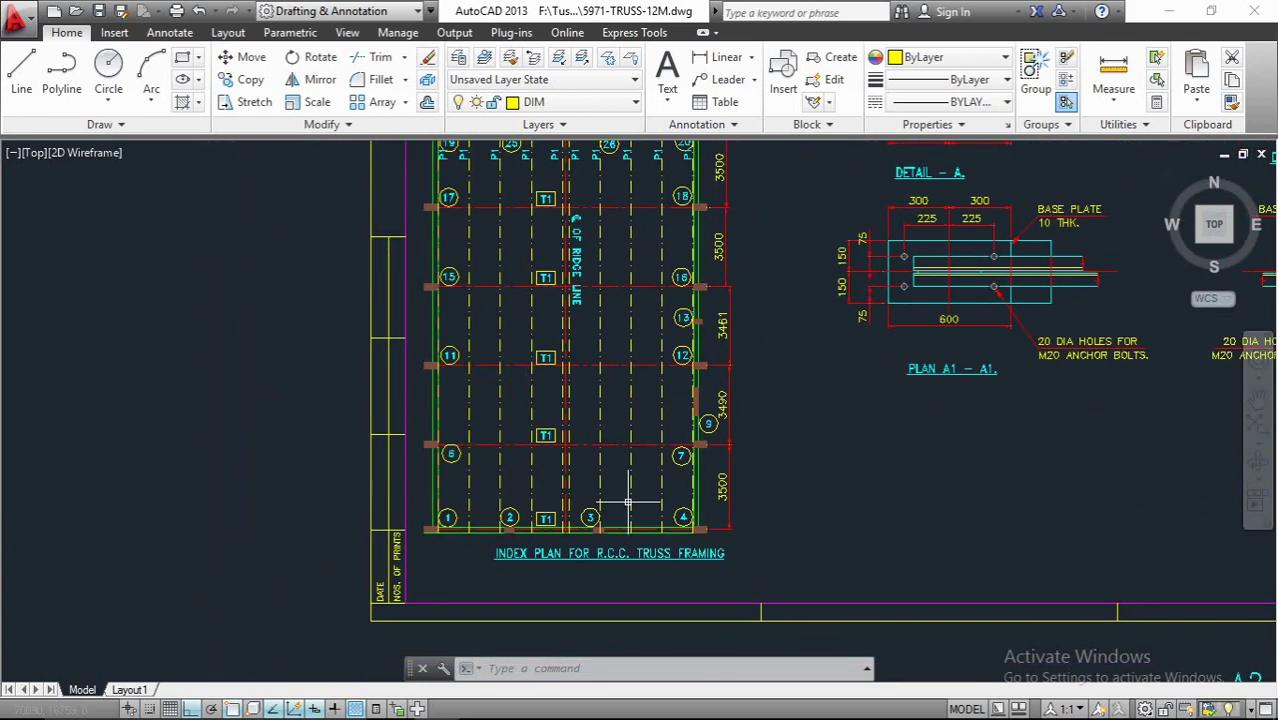
scroll(578, 458, "up", 4)
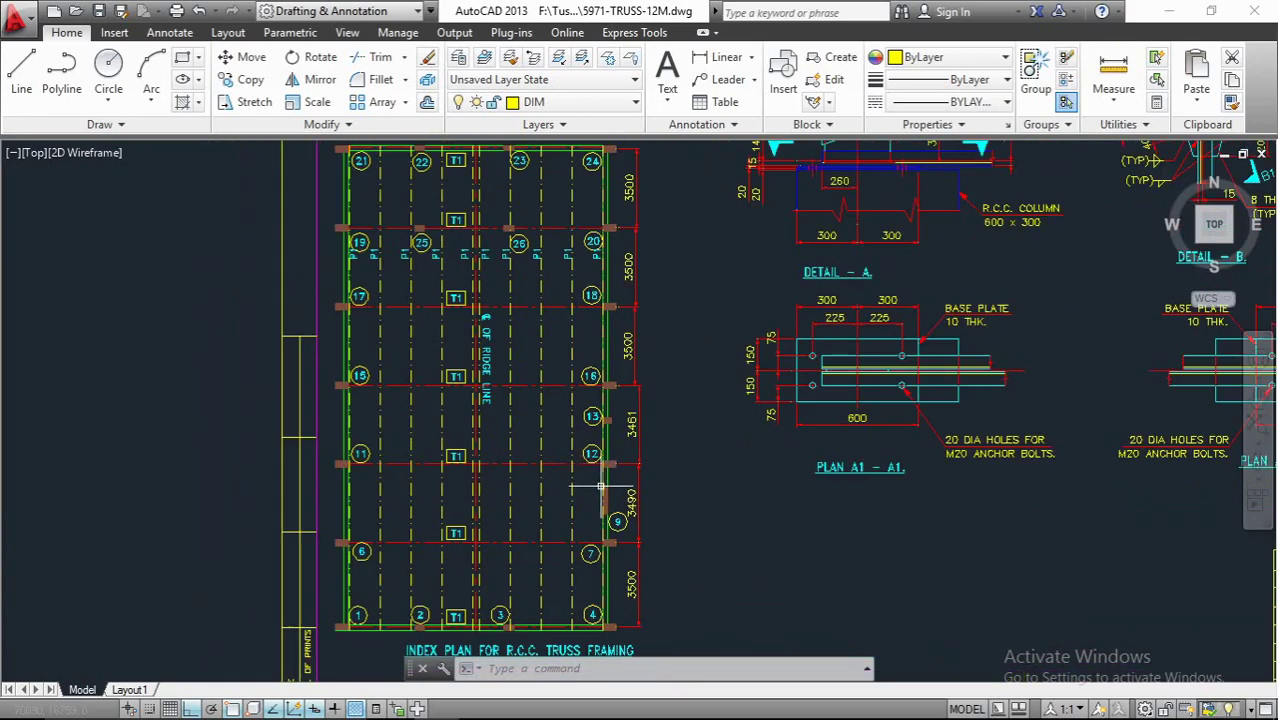
middle_click_drag(553, 347, 557, 385)
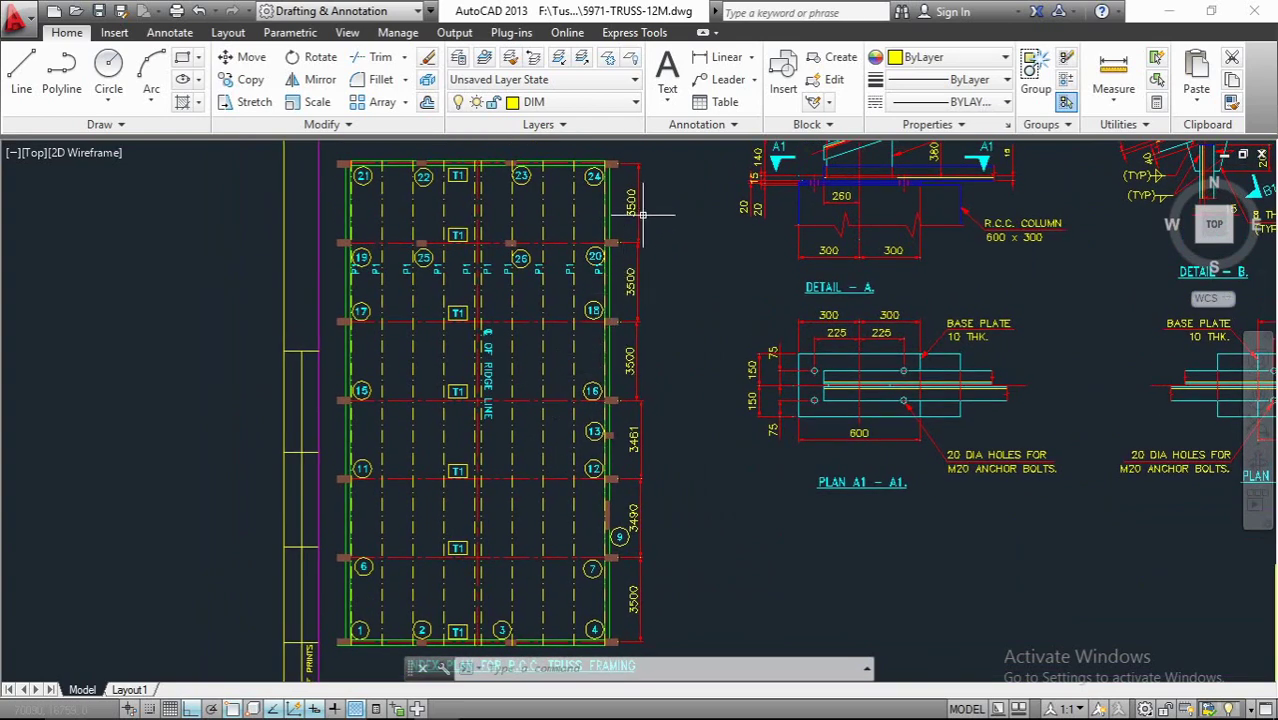
middle_click_drag(637, 420, 637, 369)
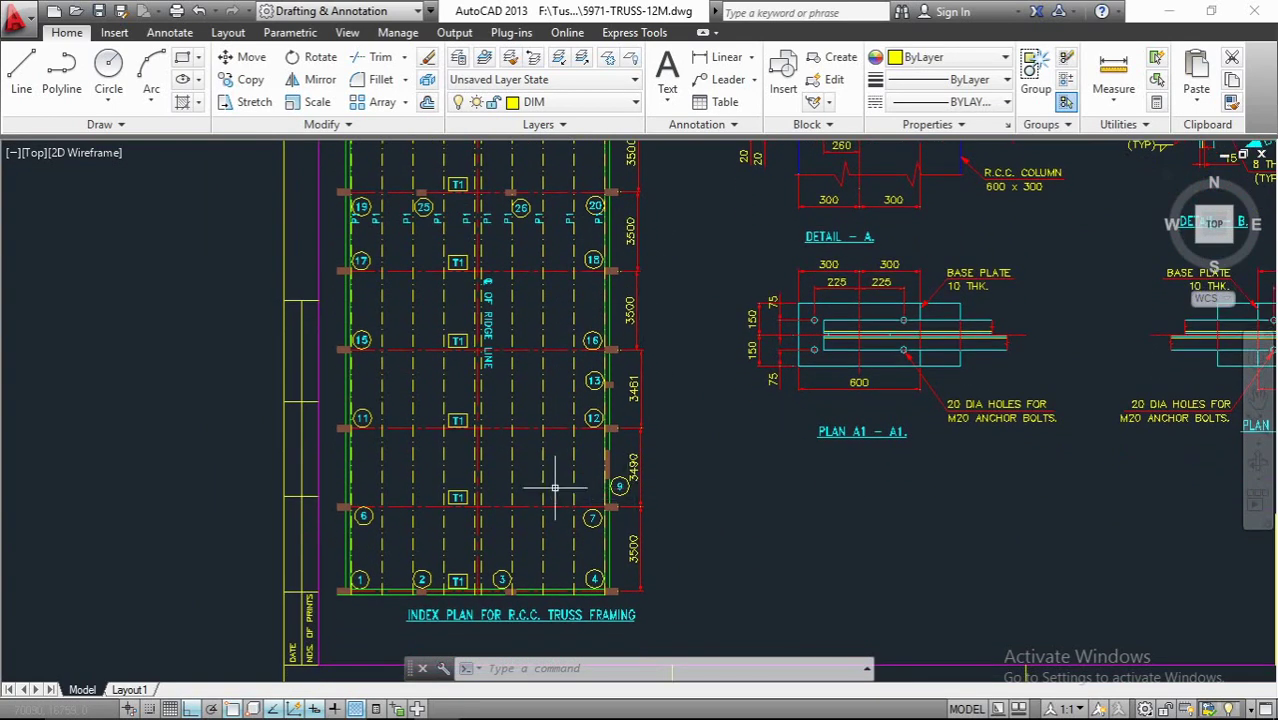
middle_click_drag(533, 472, 522, 519)
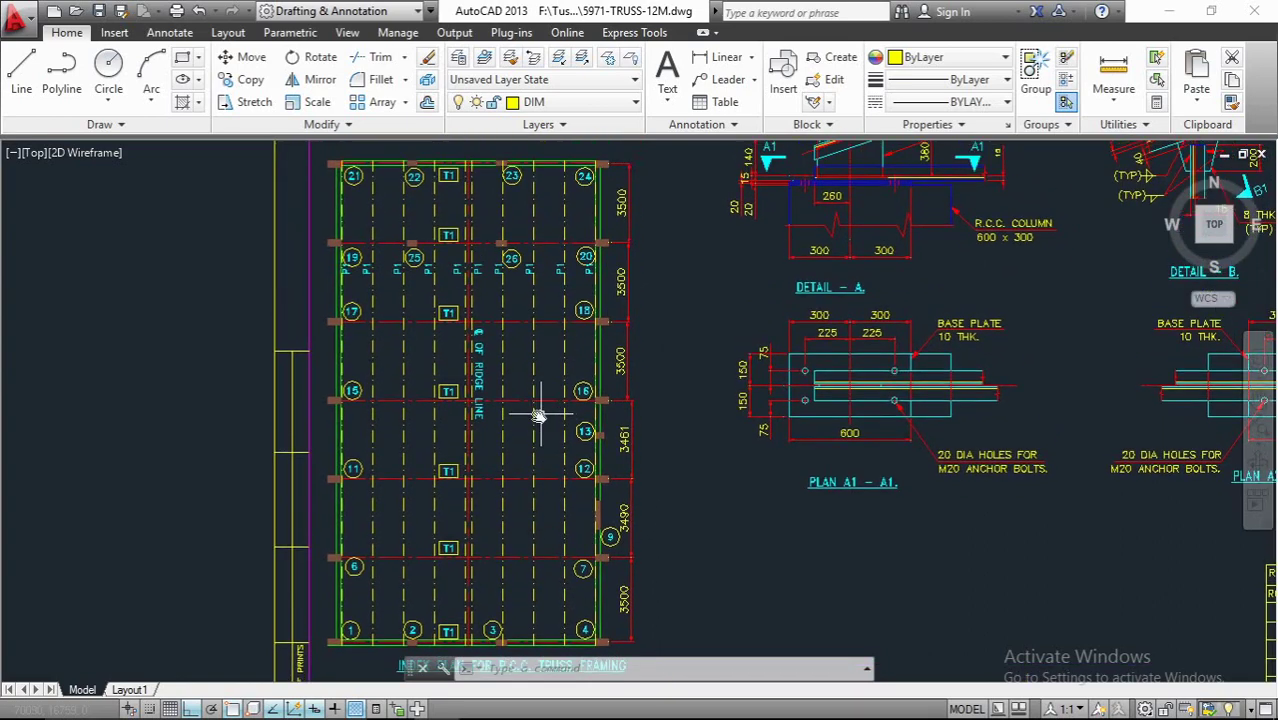
middle_click_drag(540, 392, 467, 390)
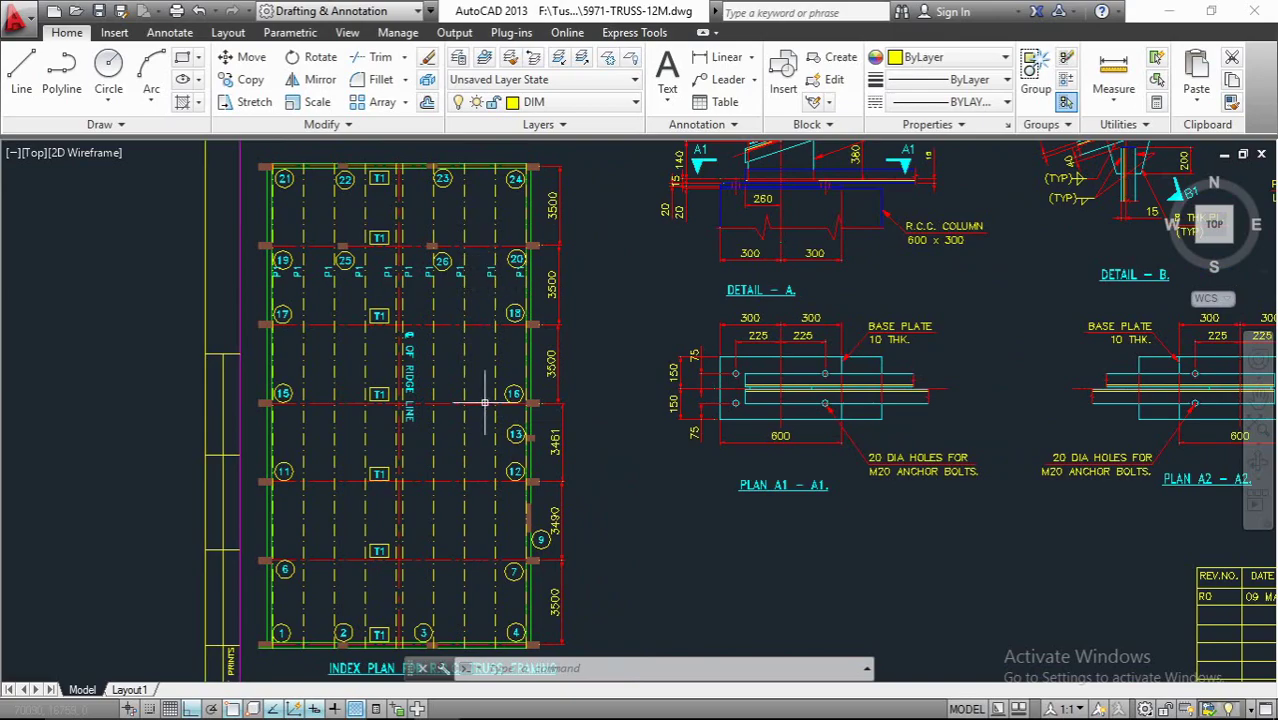
scroll(481, 390, "down", 2)
mouse_move(508, 345)
middle_mouse_down()
mouse_move(377, 488)
mouse_move(365, 562)
middle_mouse_up()
middle_click_drag(560, 424, 471, 452)
scroll(662, 298, "up", 3)
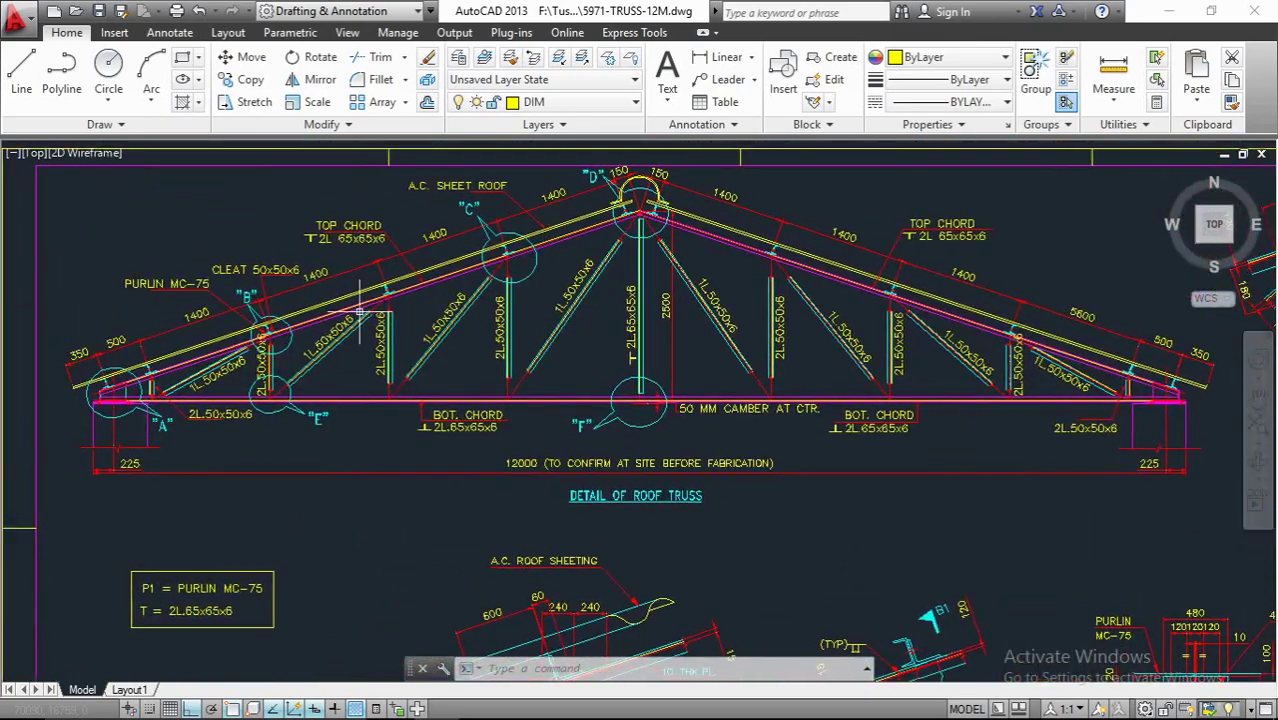
middle_click_drag(662, 298, 652, 327)
Step: Switch to STAAD.Pro and create a new Space model named Truss, starting with Add Beam
mouse_move(463, 708)
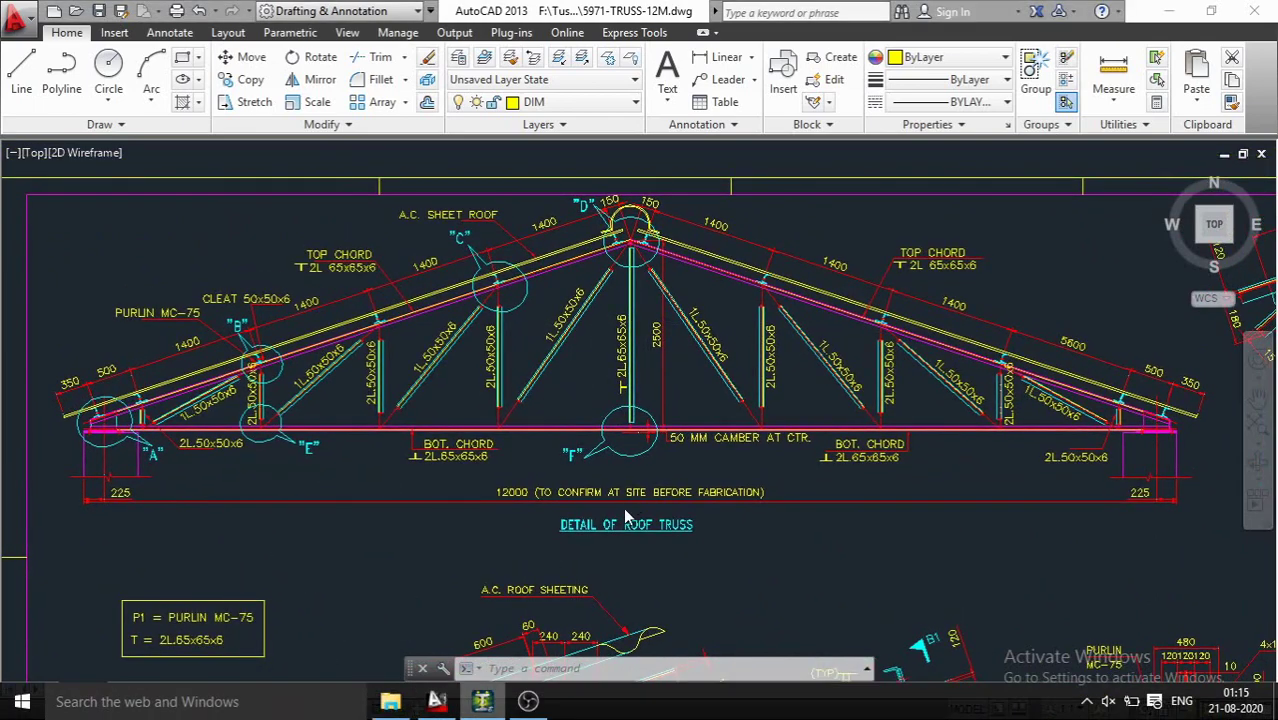
left_click(484, 703)
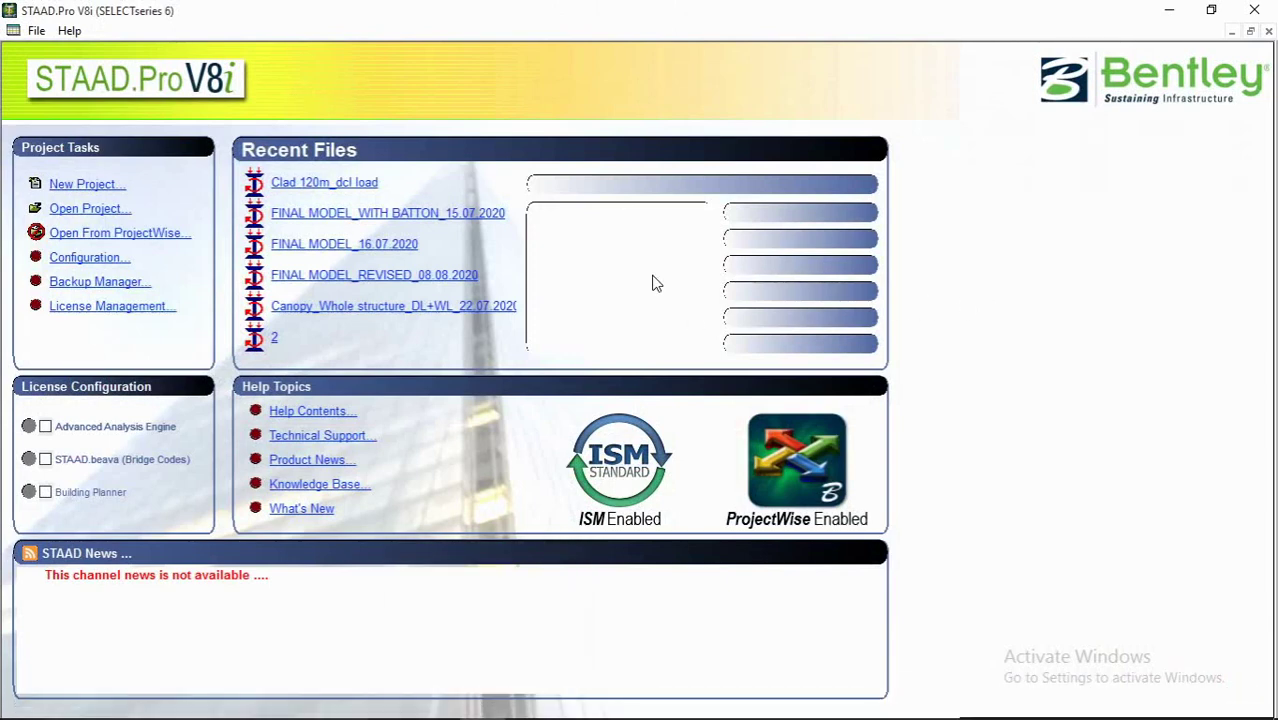
left_click(84, 187)
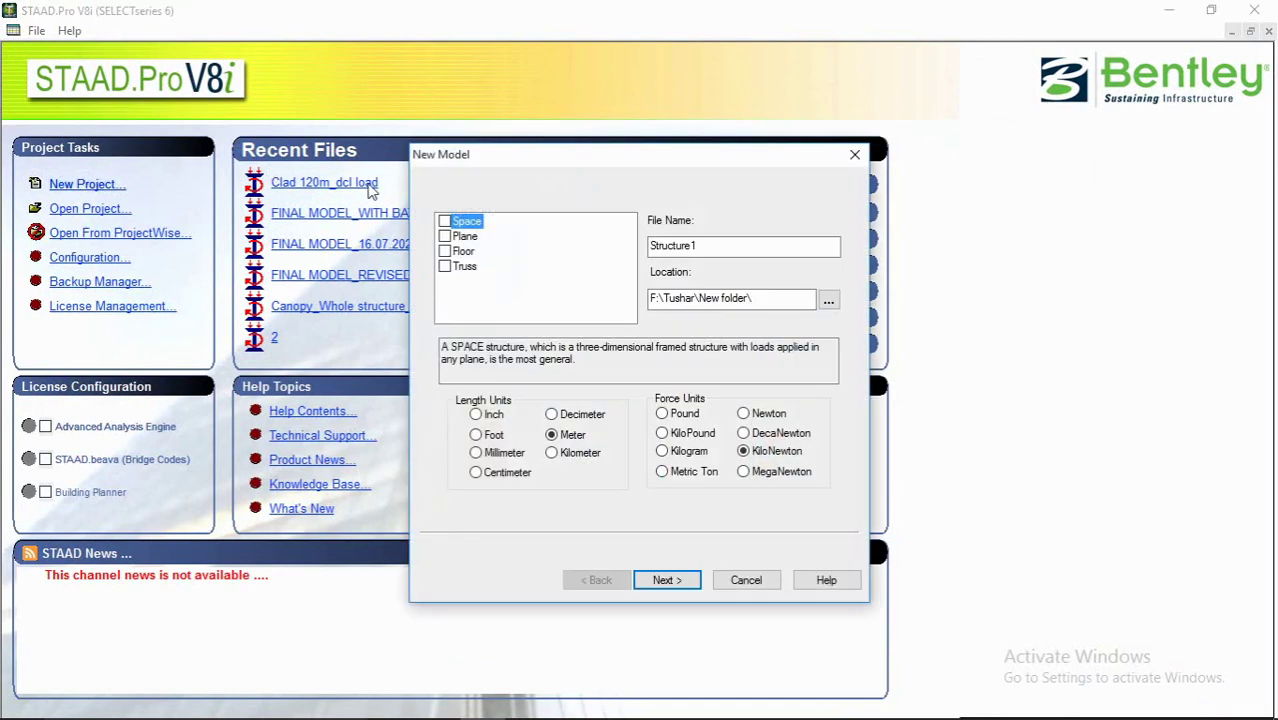
double_click(731, 245)
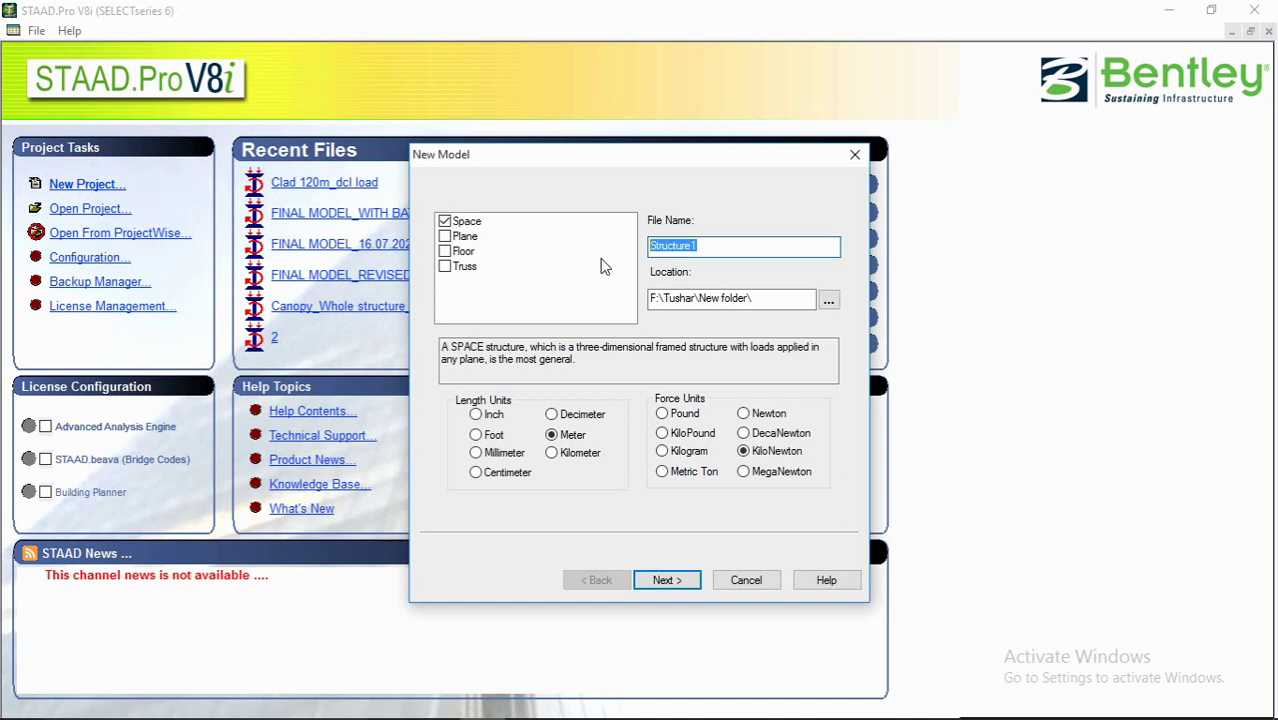
type("Truss")
left_click(688, 582)
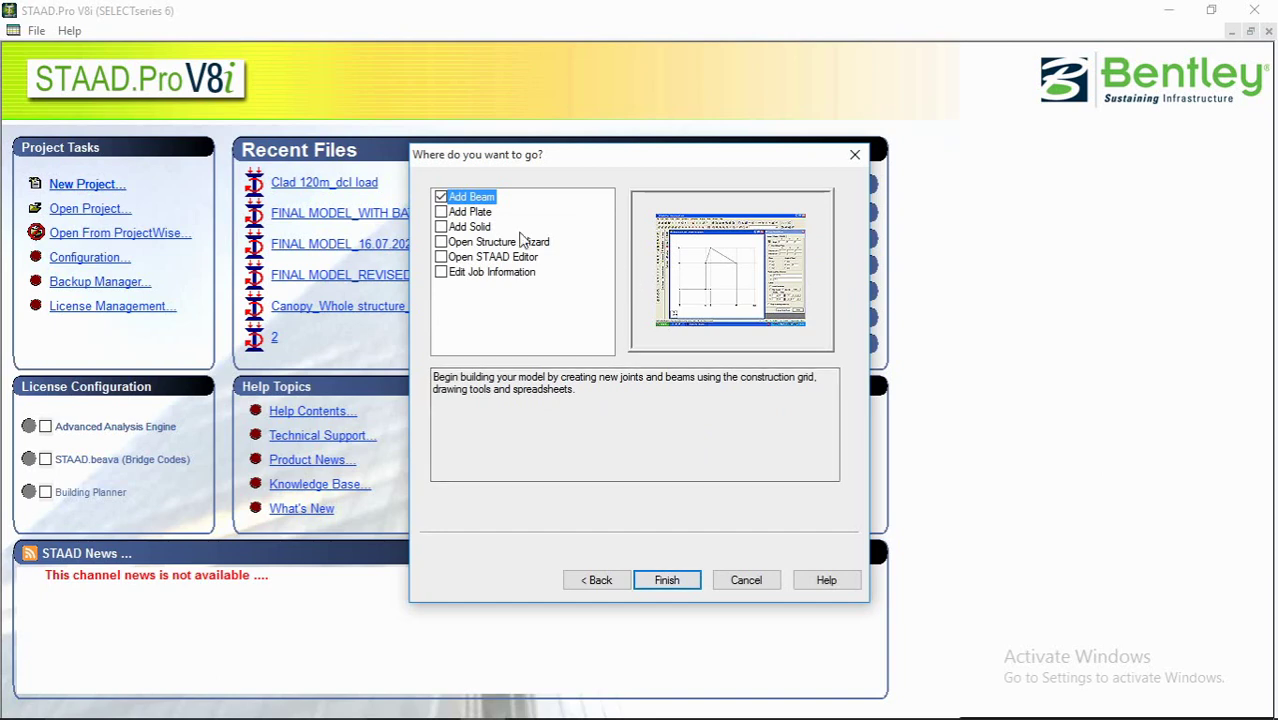
left_click(668, 582)
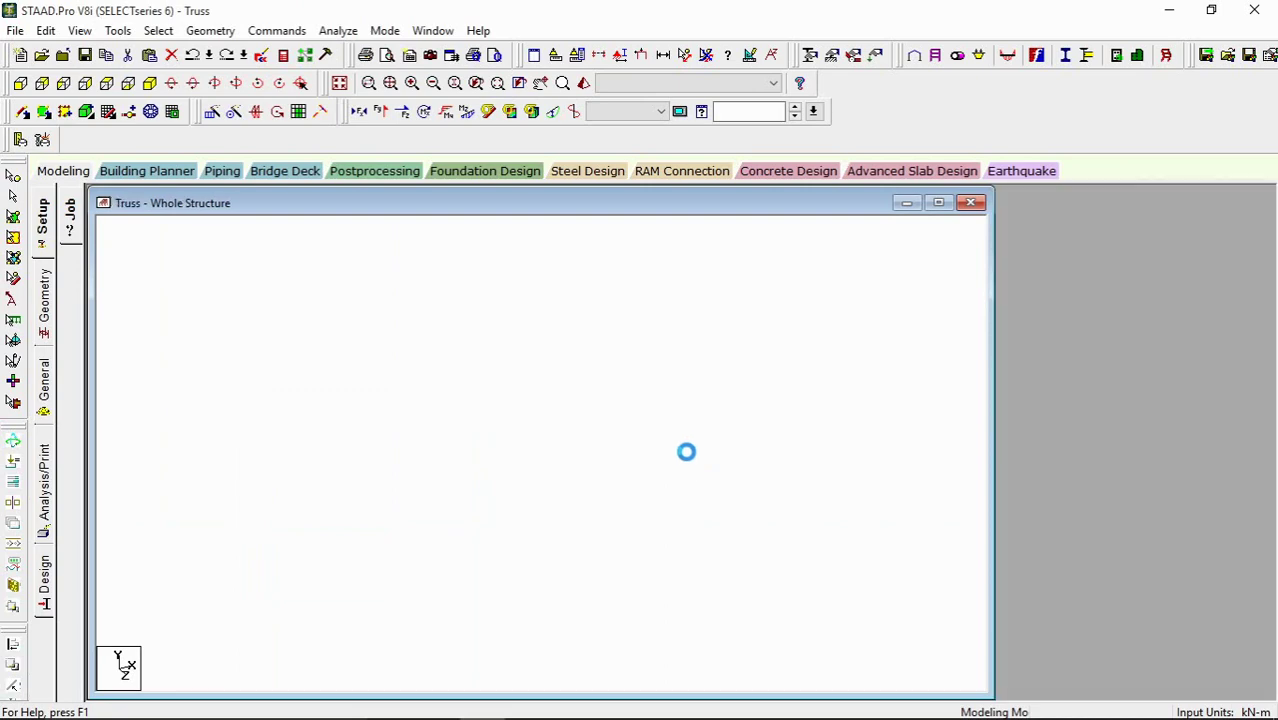
Step: Place a node at the grid origin, then hide the default linear grid and close the Snap Node/Beam window
middle_click_drag(488, 466, 486, 404)
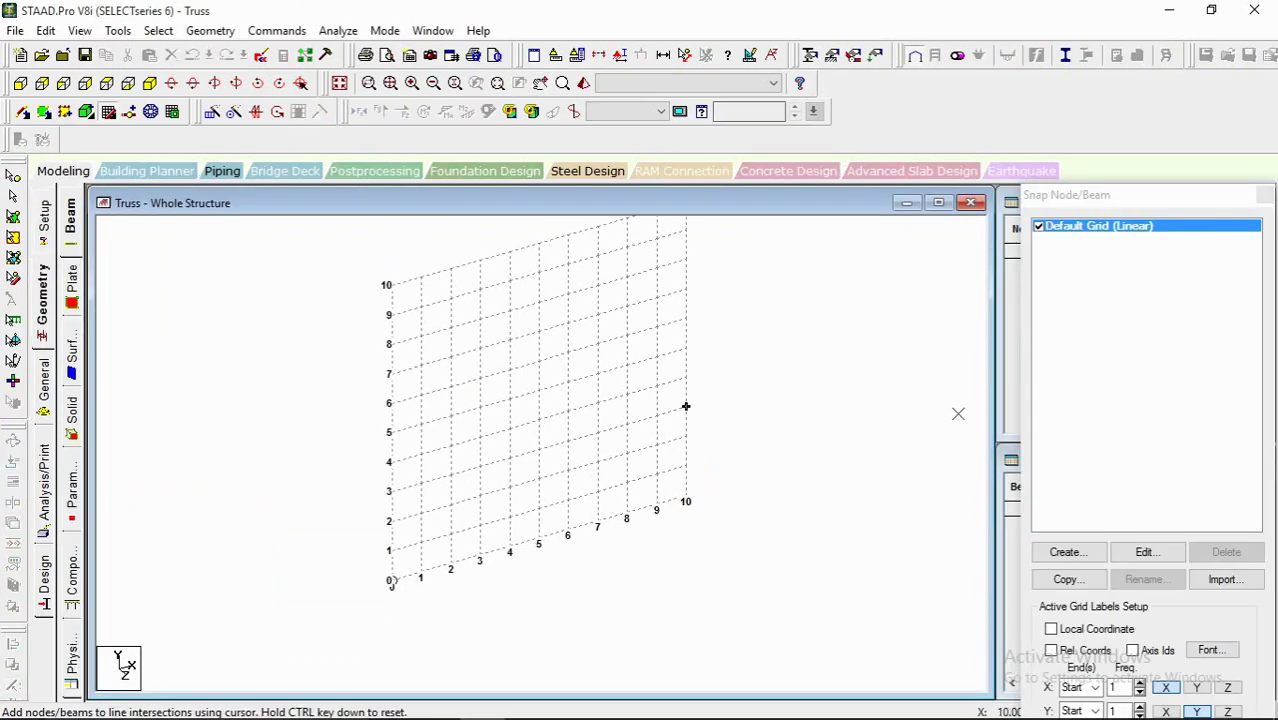
left_click(391, 581)
key("Escape")
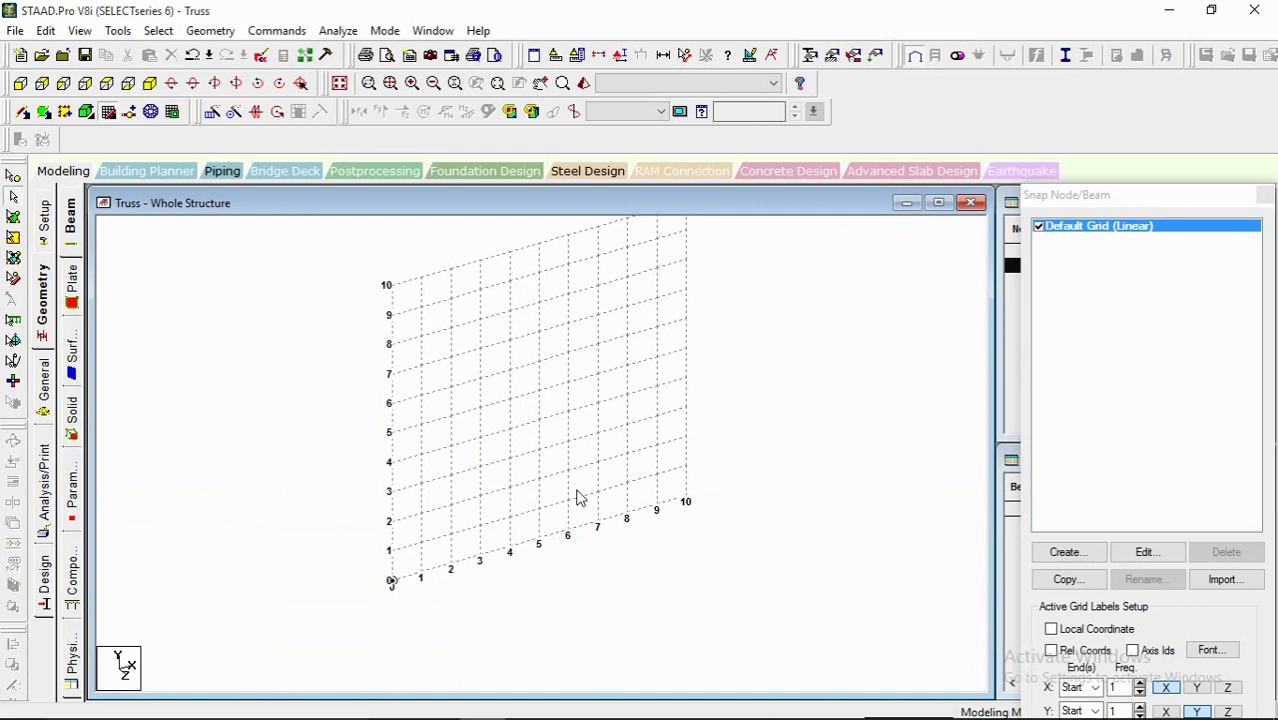
left_click(1040, 228)
left_click(1265, 196)
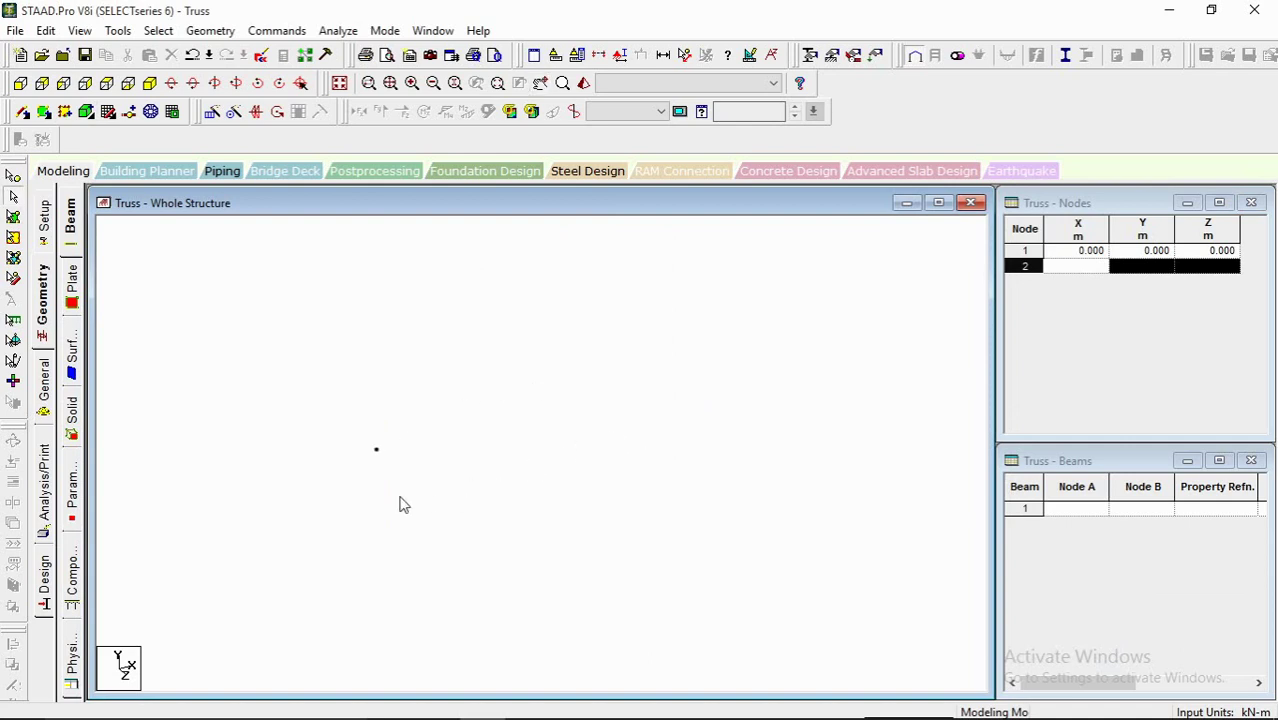
middle_click_drag(468, 437, 482, 440)
middle_click_drag(318, 414, 262, 456)
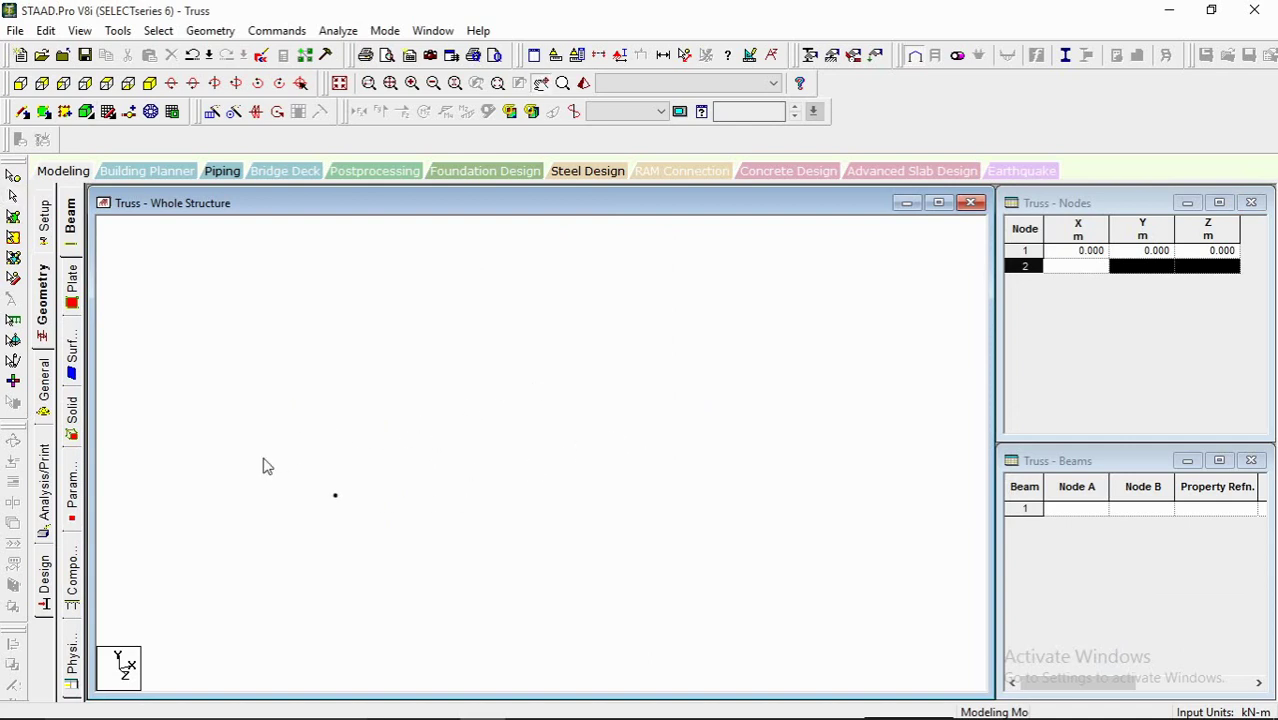
Step: Switch to AutoCAD and check the overall span in the roof truss detail
left_click(434, 700)
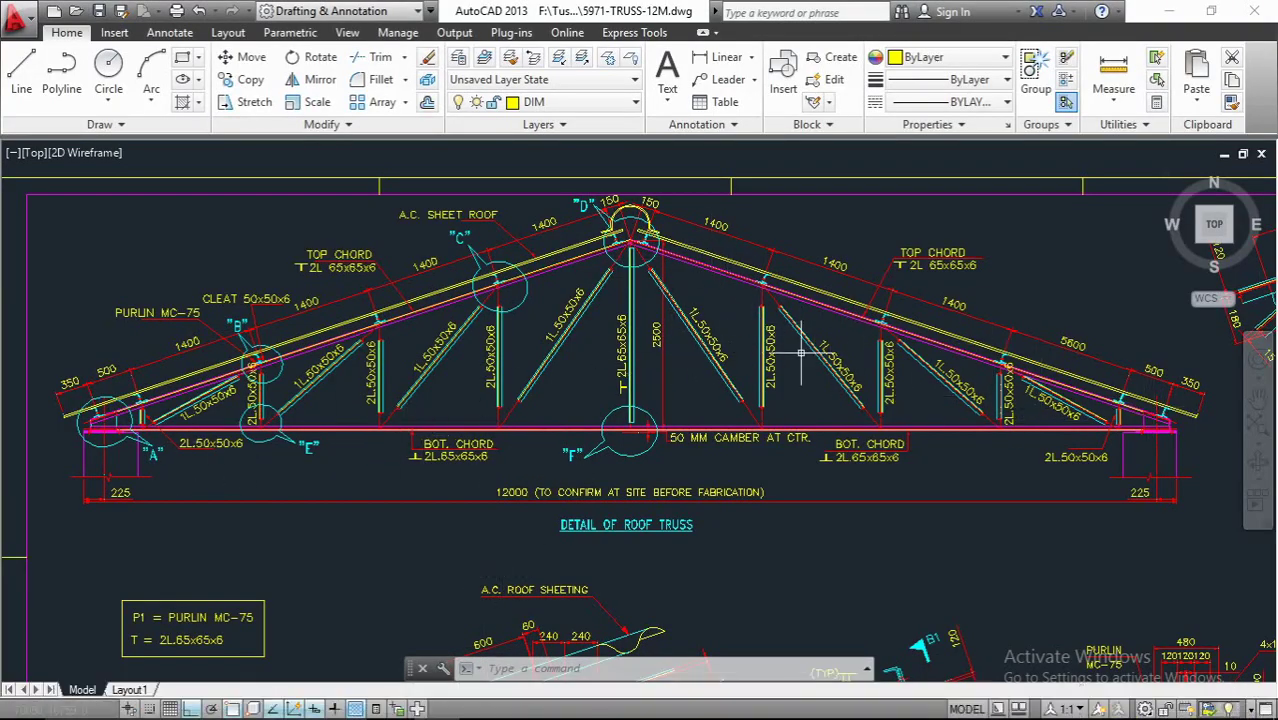
middle_click_drag(673, 361, 659, 357)
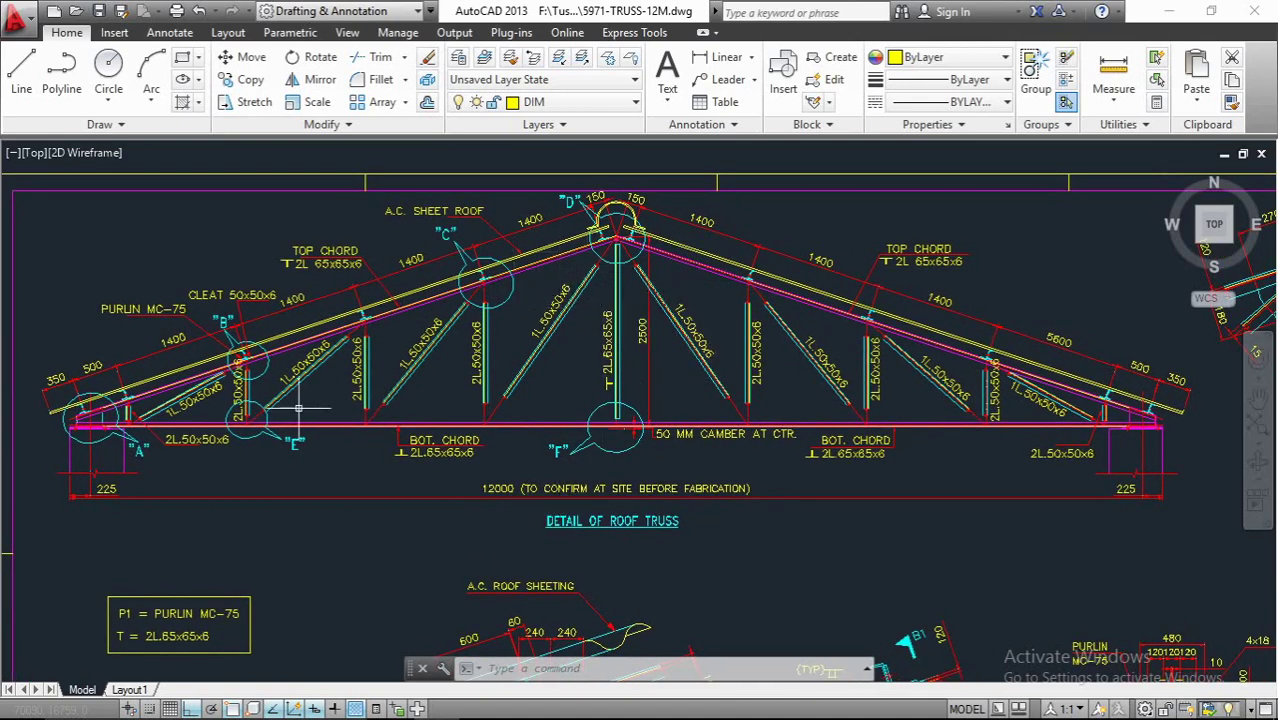
middle_click_drag(530, 316, 568, 317)
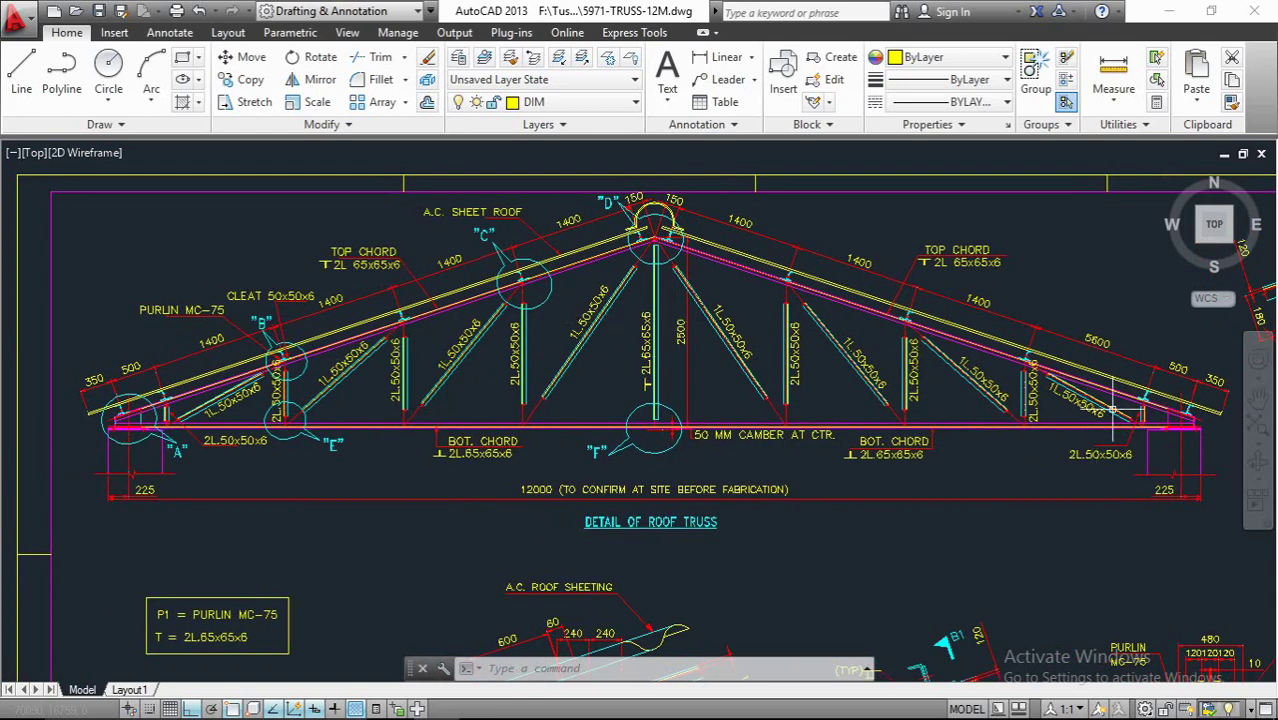
middle_click_drag(491, 377, 519, 377)
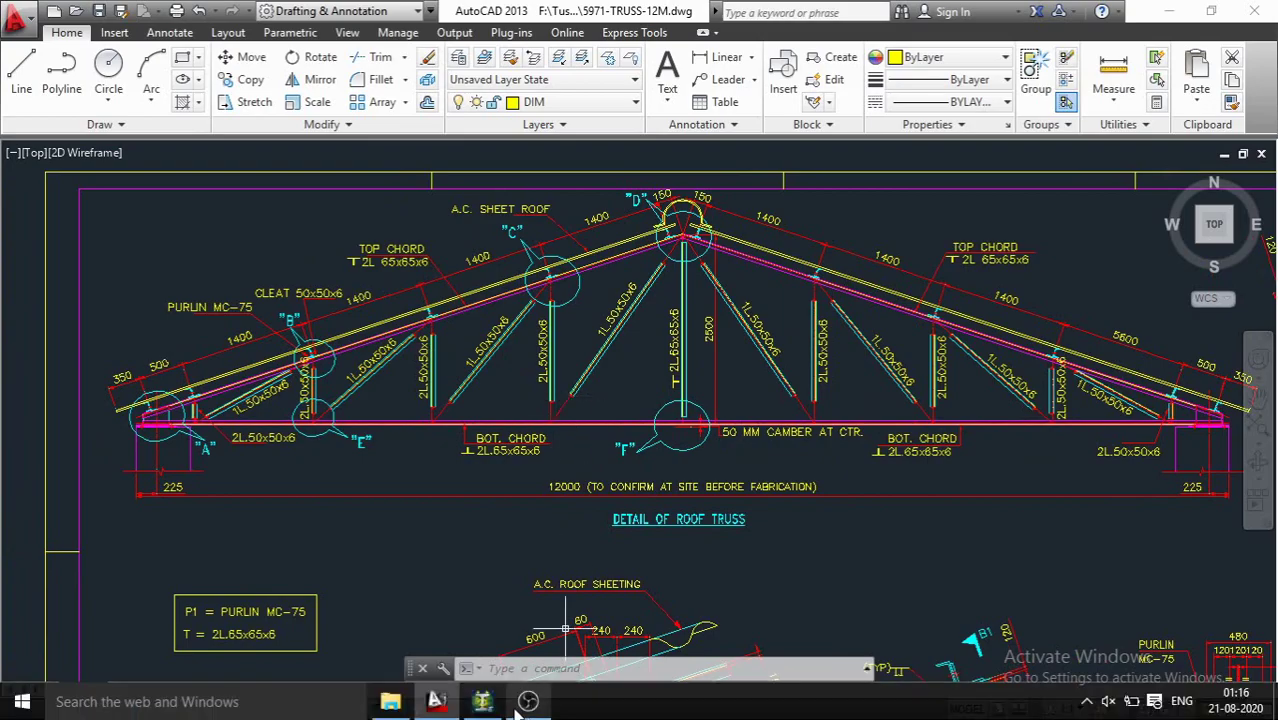
Step: Switch to STAAD.Pro and repeat the origin node once at 6 m along X, linked by a beam, using Translational Repeat
left_click(516, 705)
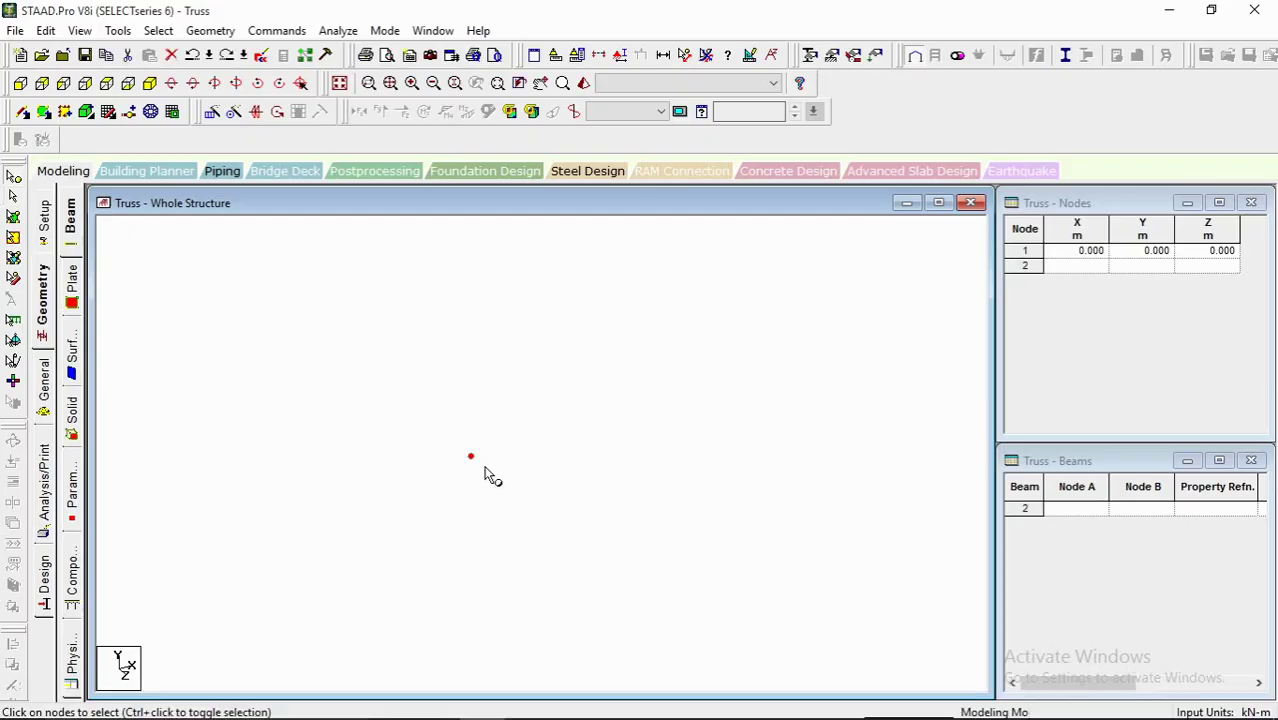
left_click_drag(375, 405, 555, 488)
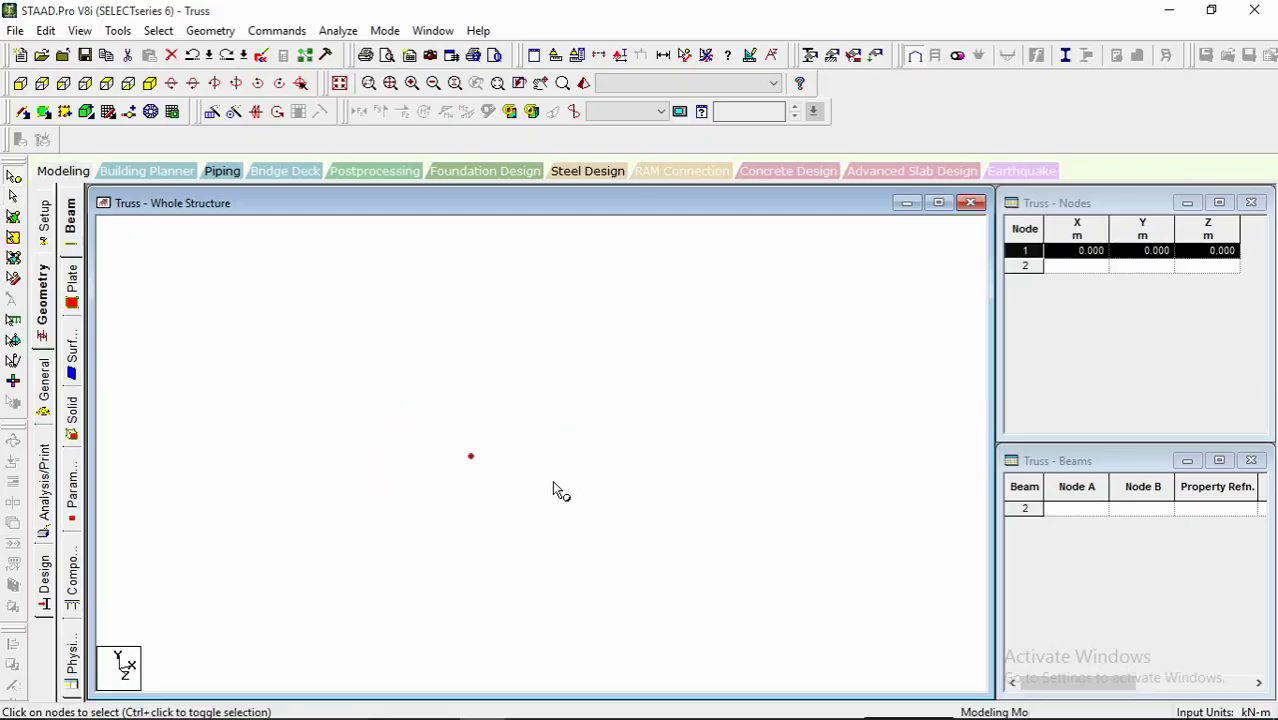
left_click(234, 113)
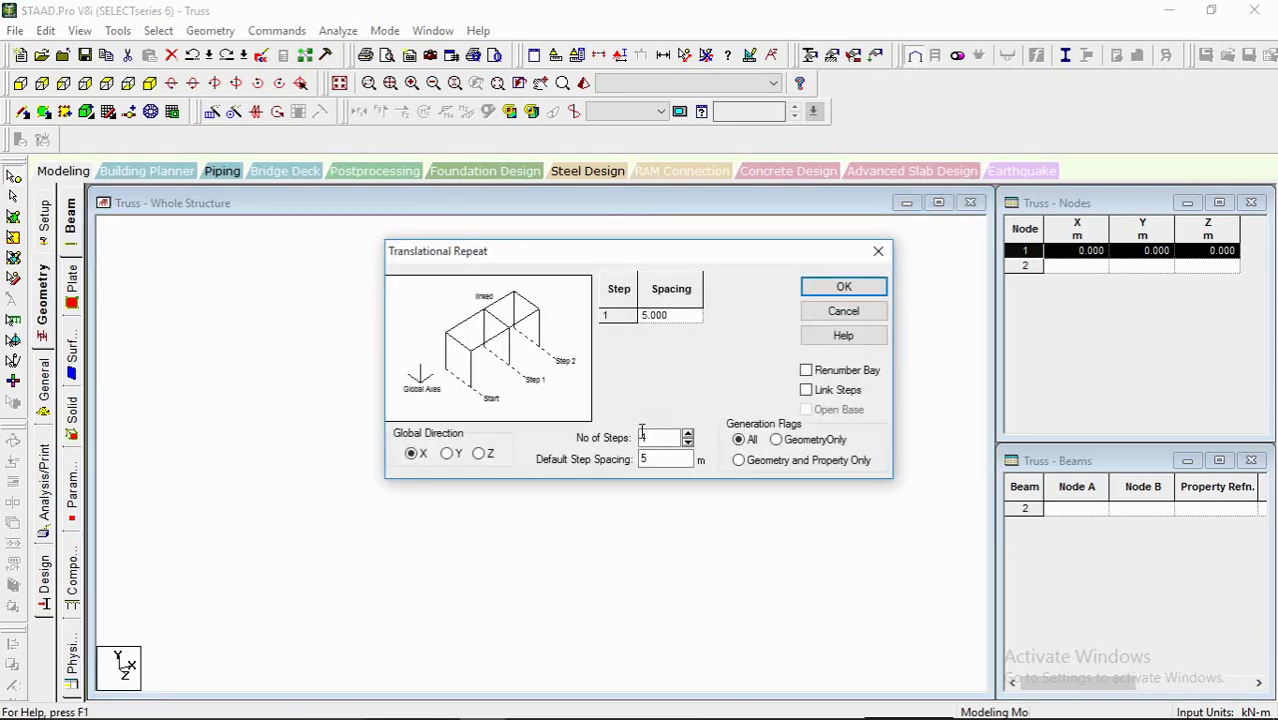
left_click(686, 318)
type("6")
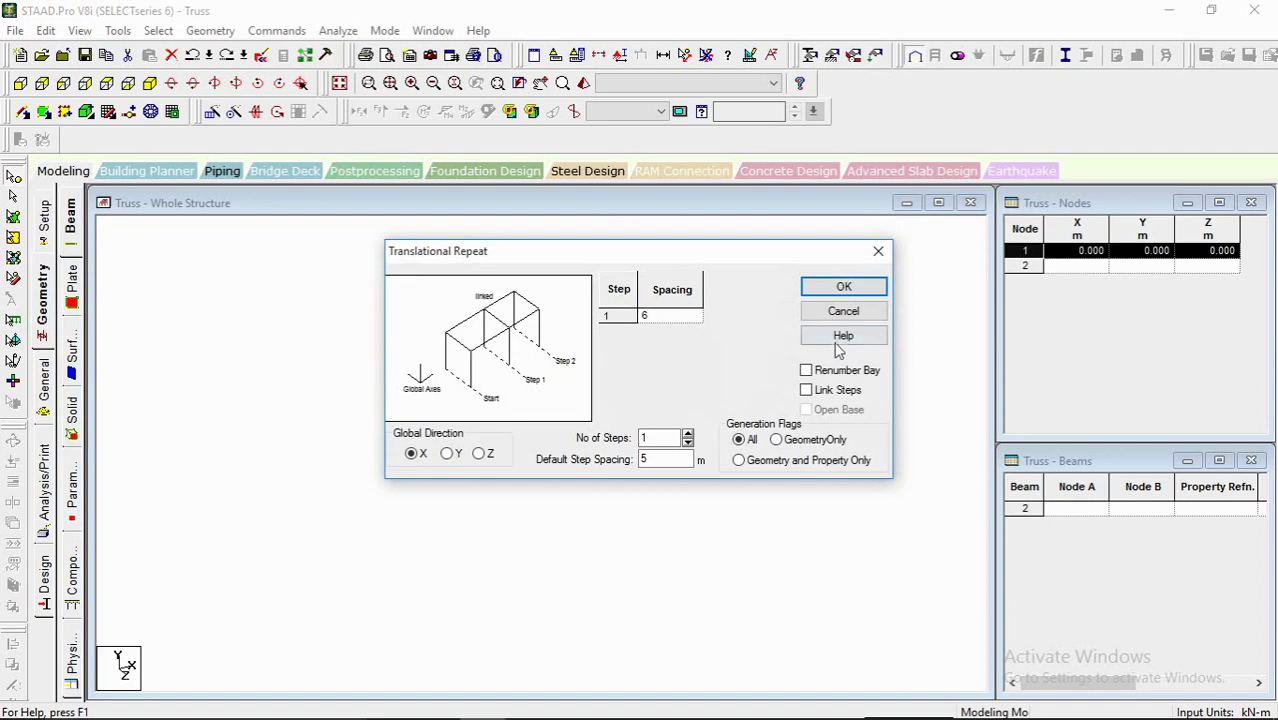
left_click(868, 290)
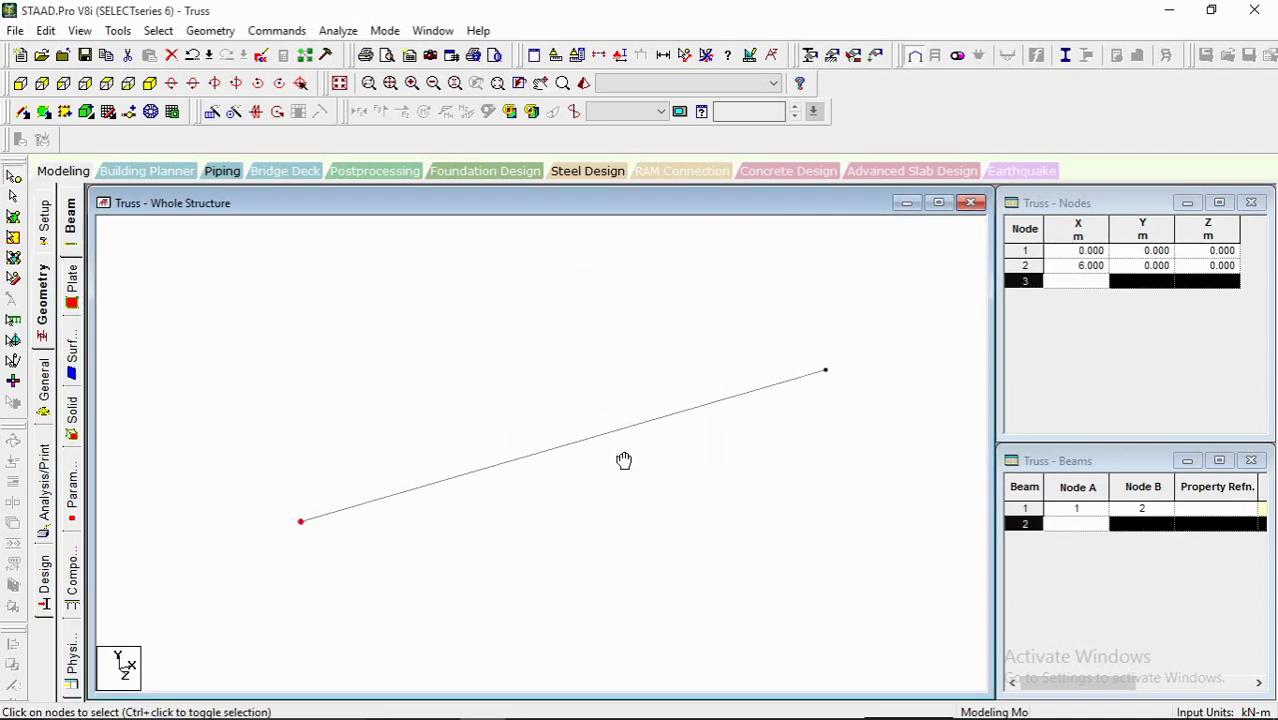
scroll(635, 441, "down", 1)
middle_click_drag(624, 461, 653, 490)
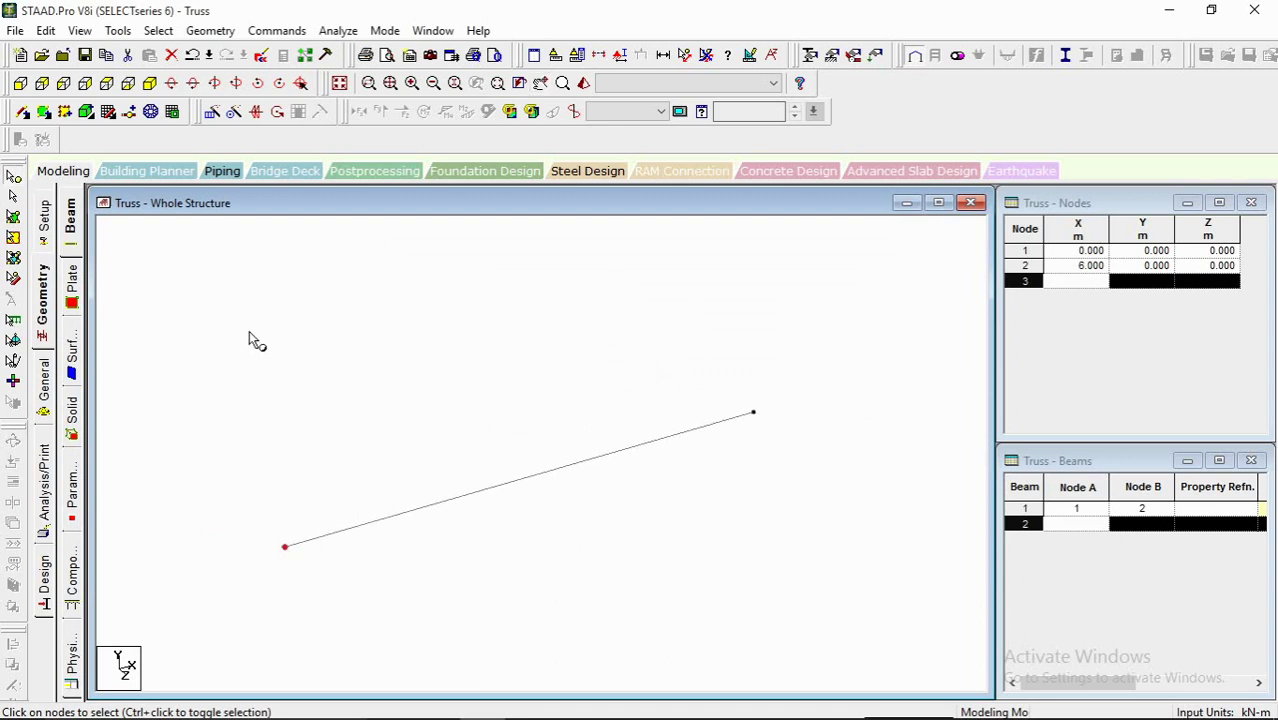
Step: Switch to AutoCAD and check the truss's central height dimension between the bottom chord and the ridge
left_click(437, 704)
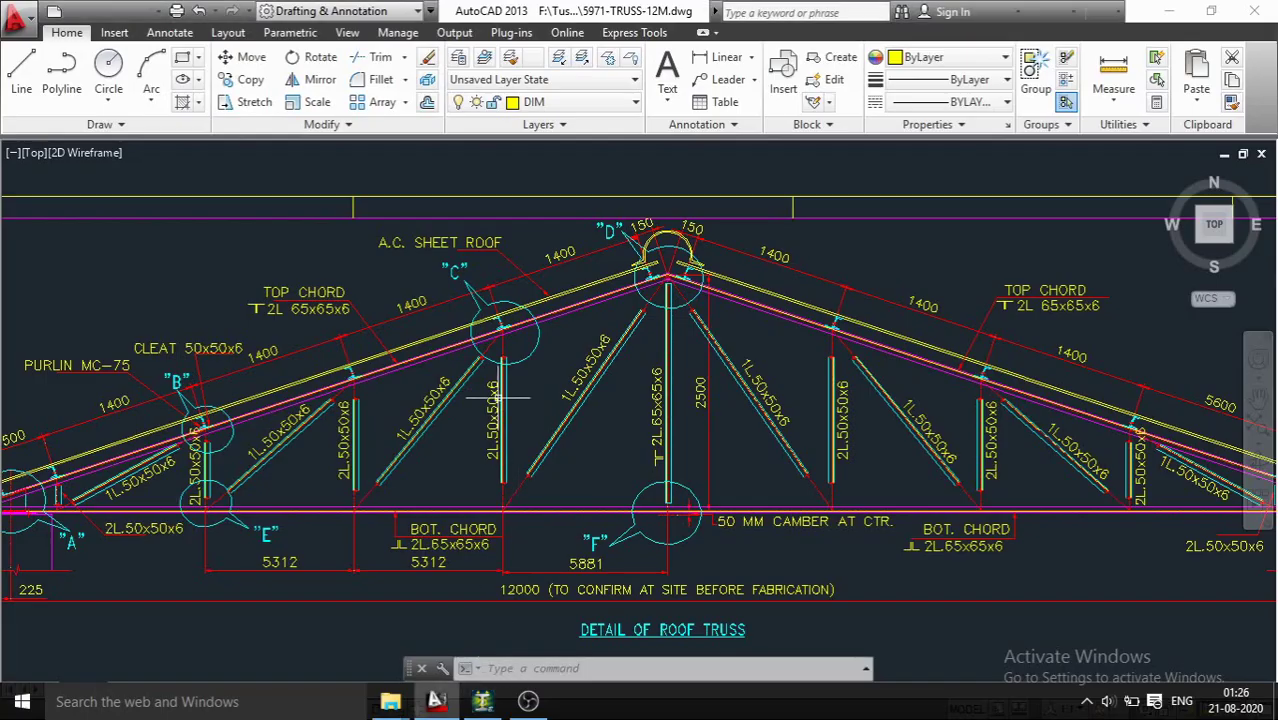
scroll(700, 415, "up", 2)
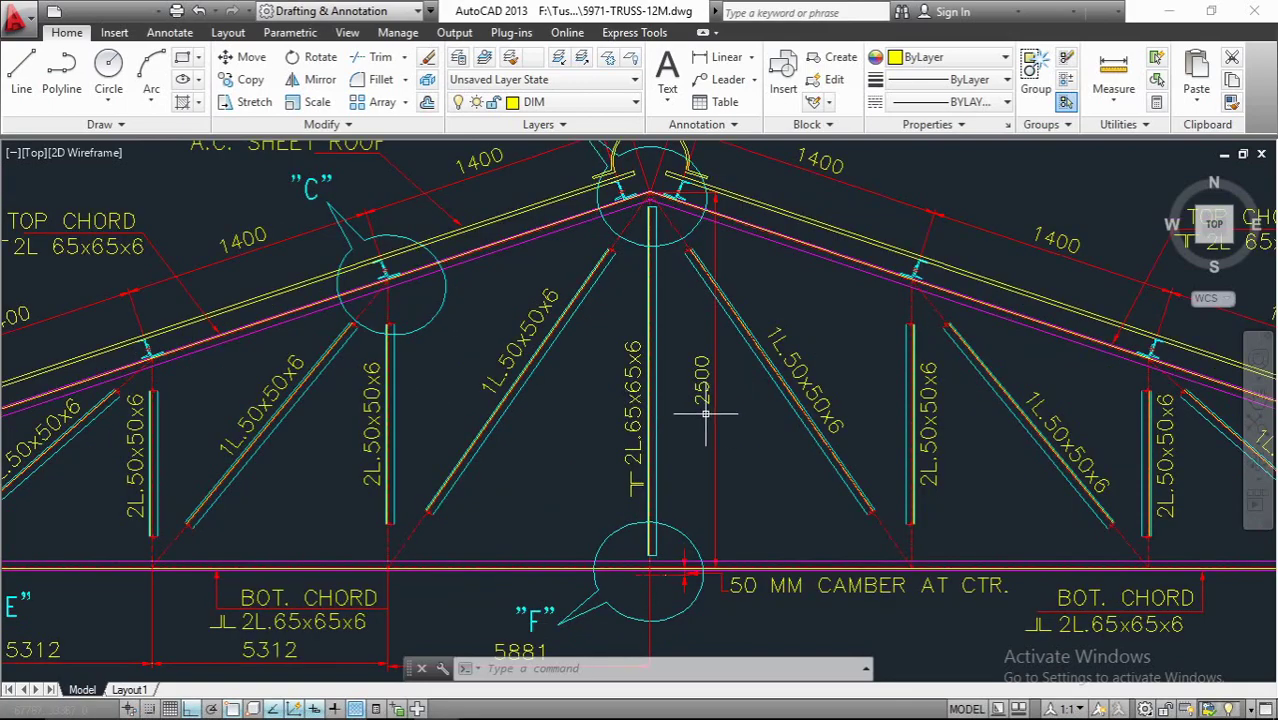
middle_click_drag(712, 291, 707, 294)
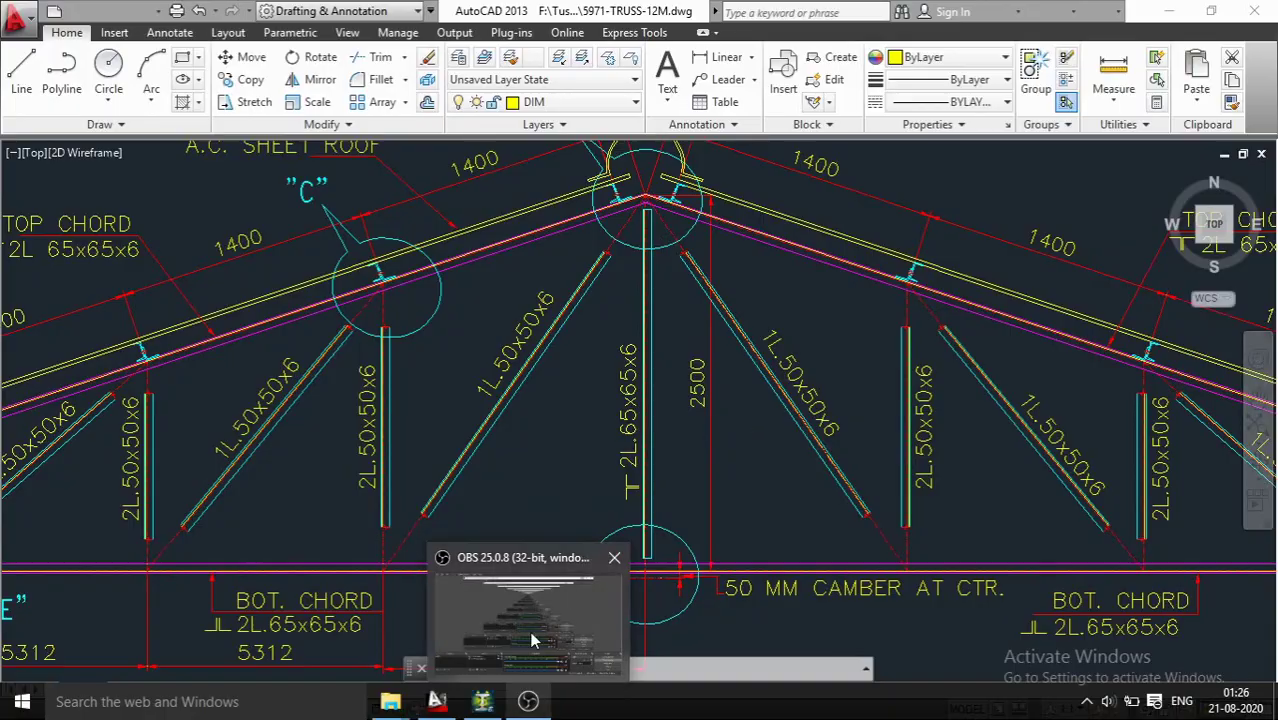
Step: Switch to STAAD.Pro and repeat the 6 m node once at 2.5 m along Y with linked steps, using Translational Repeat
left_click(483, 701)
middle_click_drag(700, 442, 686, 384)
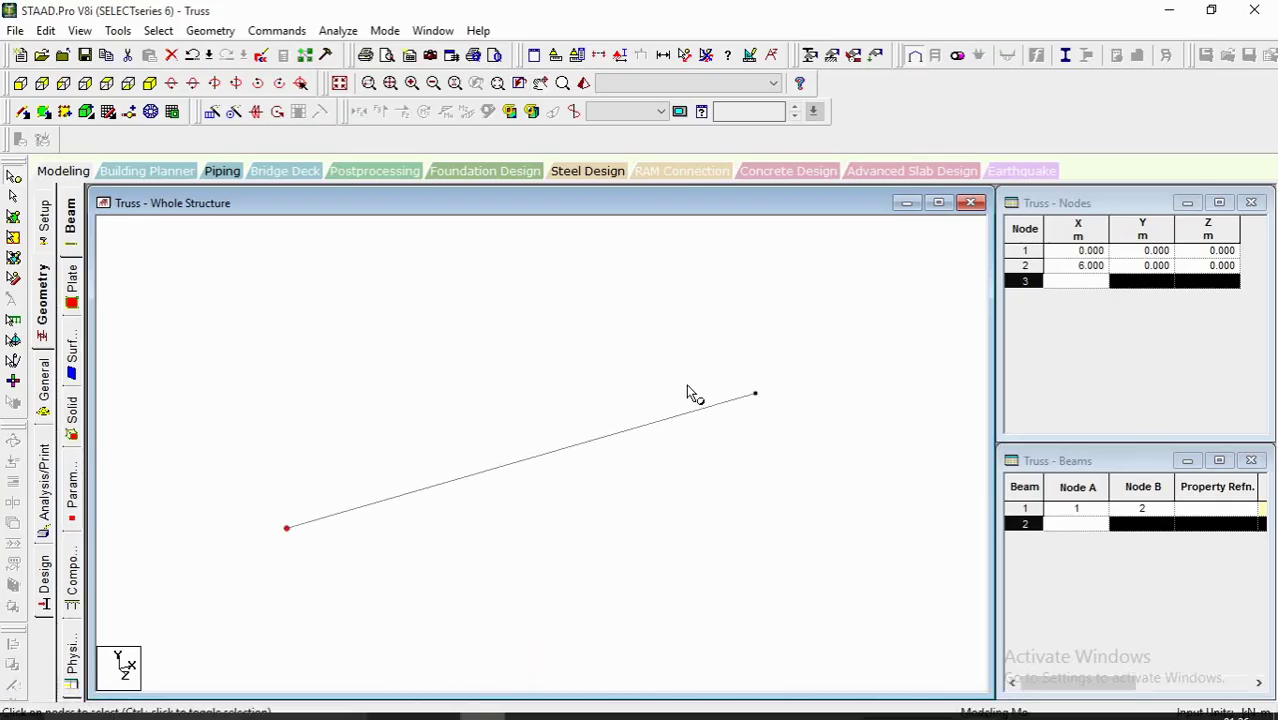
scroll(736, 353, "down", 5)
scroll(632, 424, "up", 2)
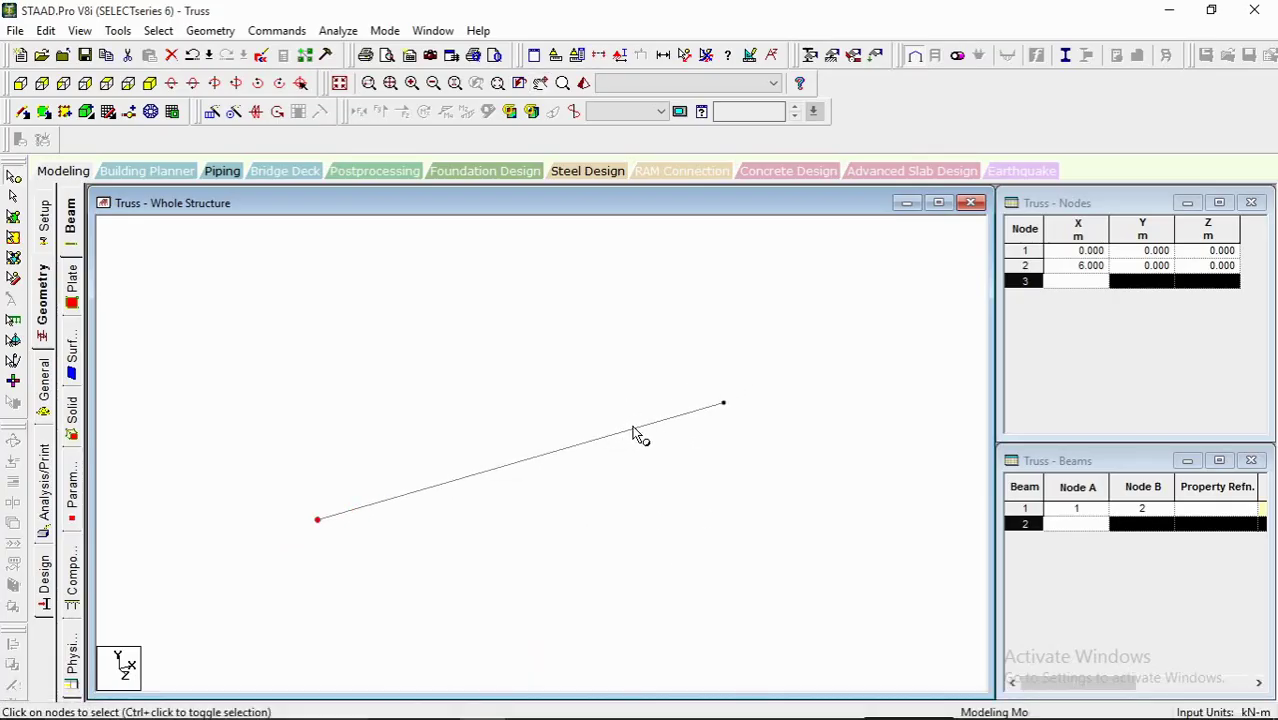
middle_click_drag(723, 410, 706, 470)
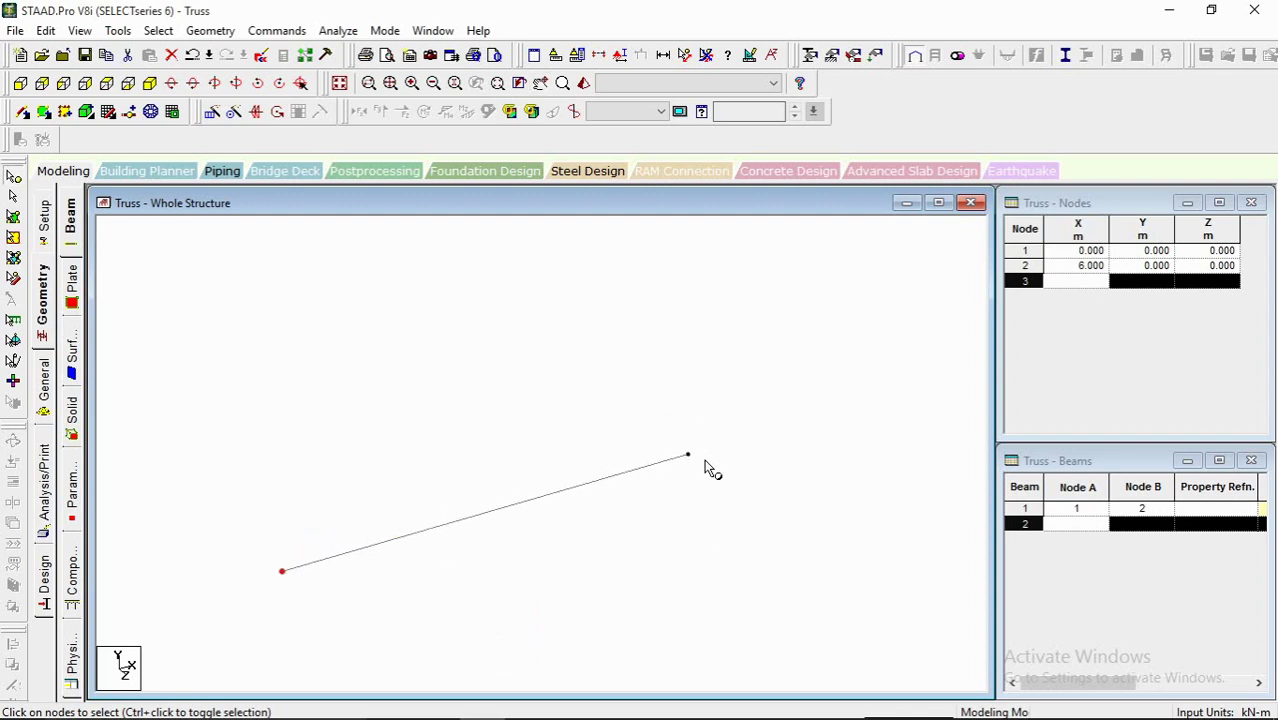
left_click_drag(650, 420, 767, 489)
left_click(212, 112)
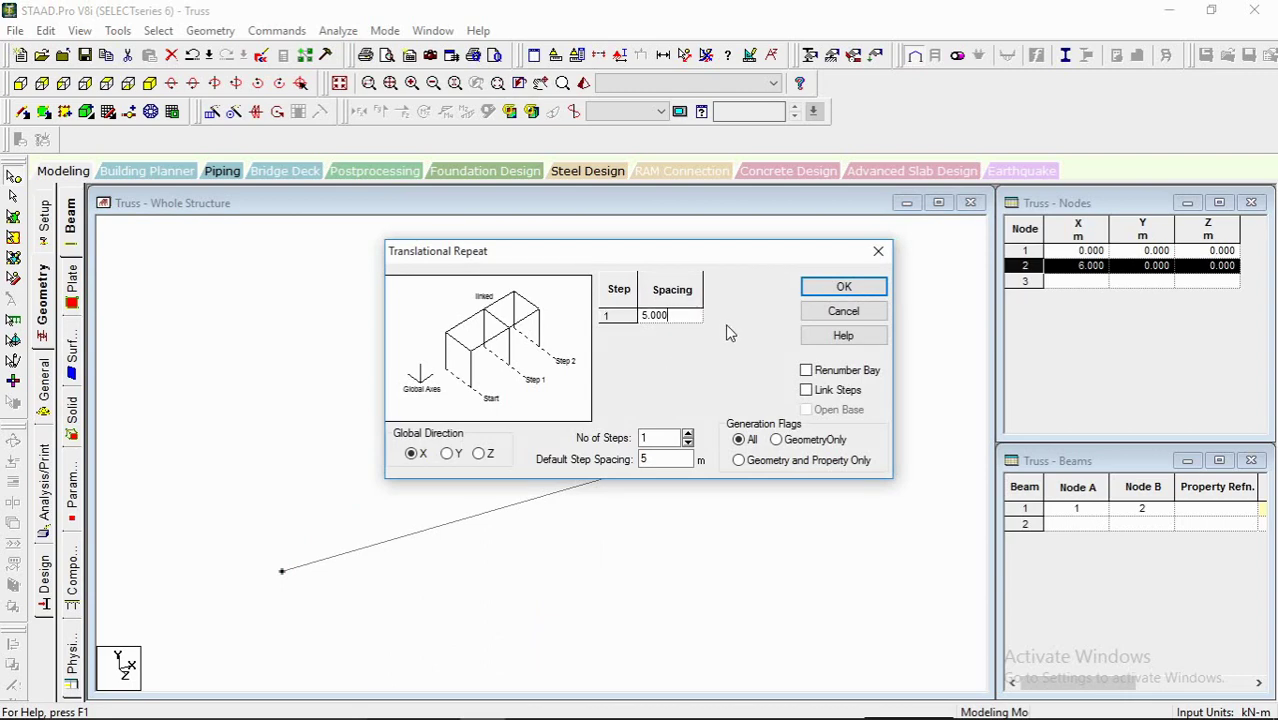
key("BackSpace")
key("BackSpace")
key("BackSpace")
key("BackSpace")
key("BackSpace")
type("2.5")
left_click(809, 390)
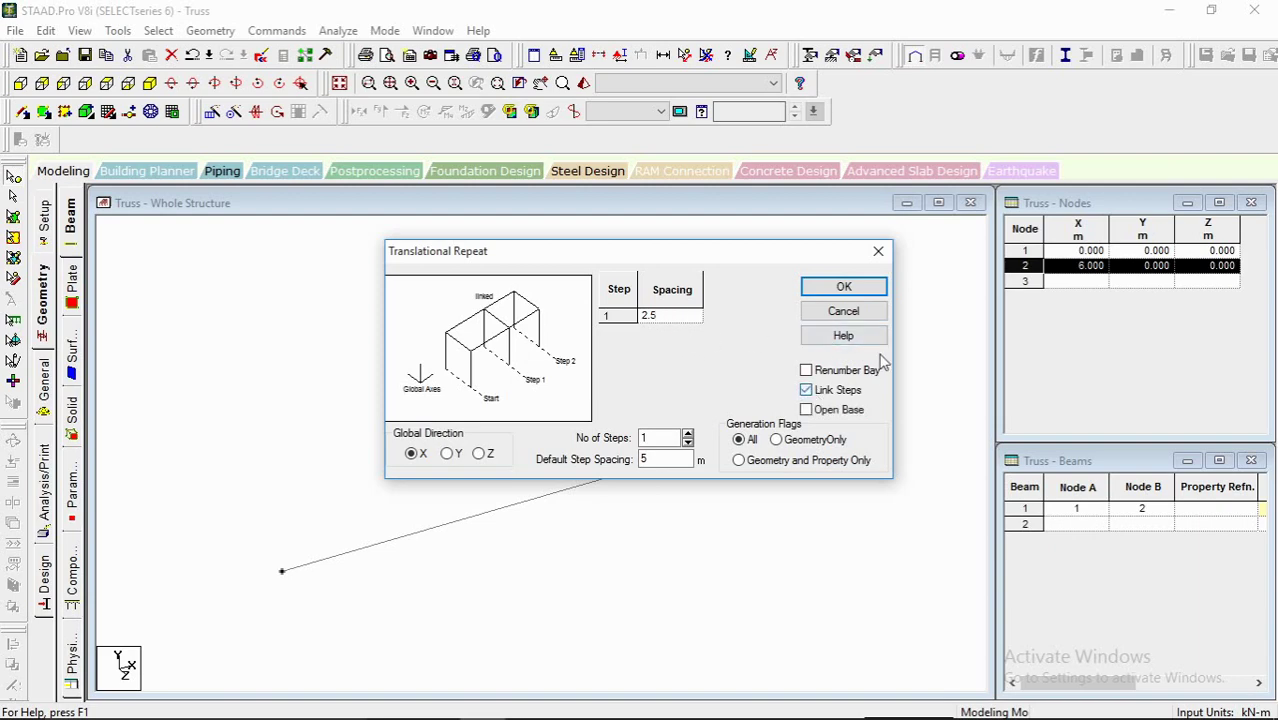
left_click(449, 455)
left_click(843, 287)
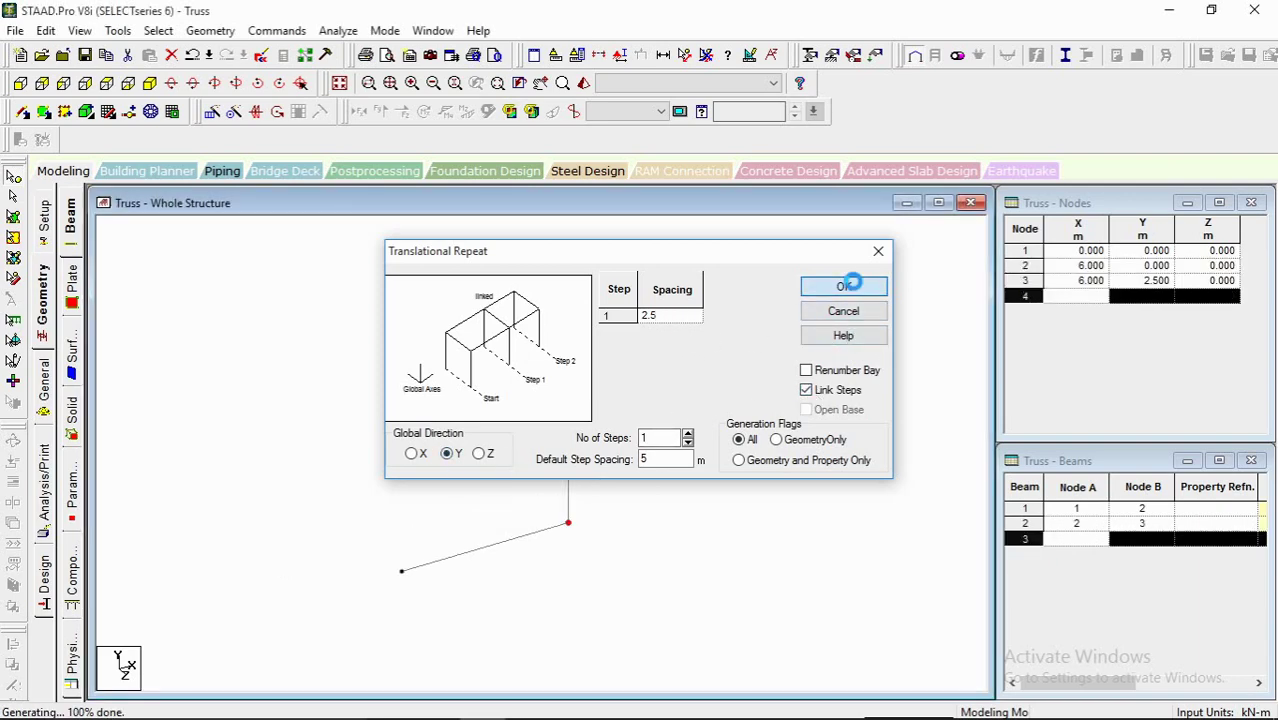
Step: Add the sloping top-chord beam from the origin node to the ridge node
left_click(24, 112)
left_click_drag(393, 521, 636, 352)
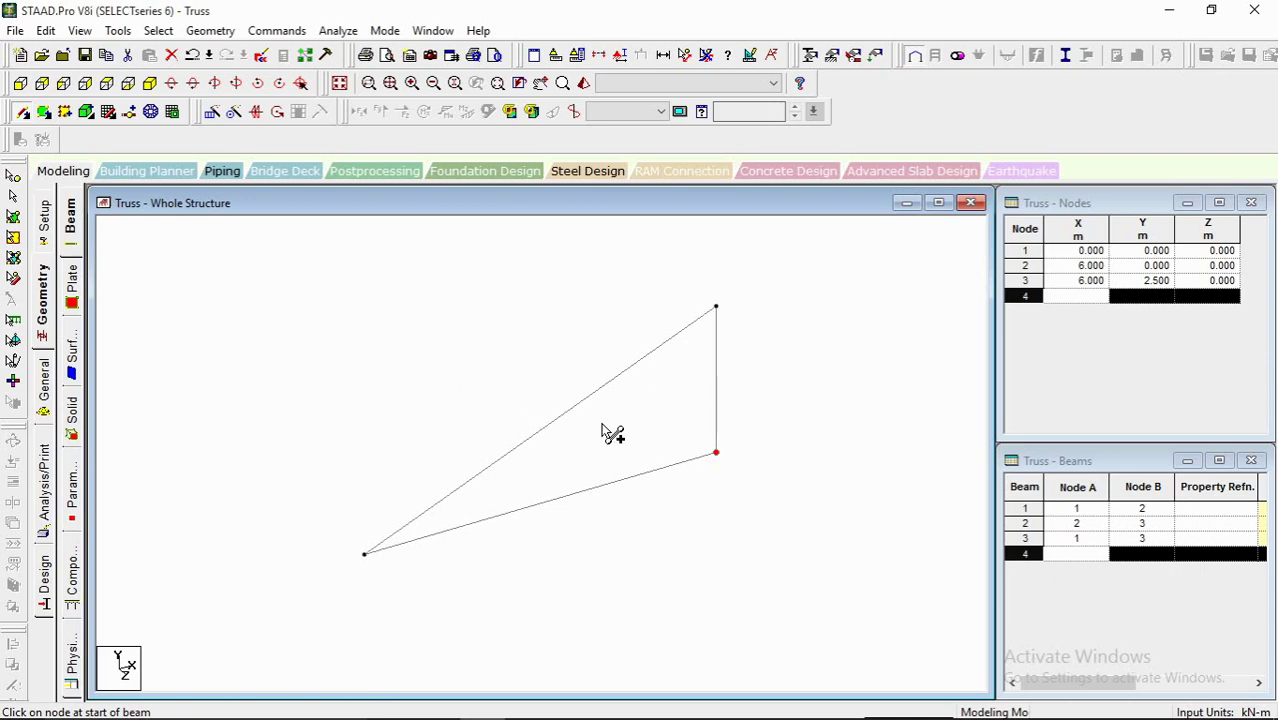
middle_click_drag(400, 366, 430, 339)
Step: Switch to AutoCAD and check the purlin spacing dimensions along the top chord from the eave side to the ridge
mouse_move(458, 717)
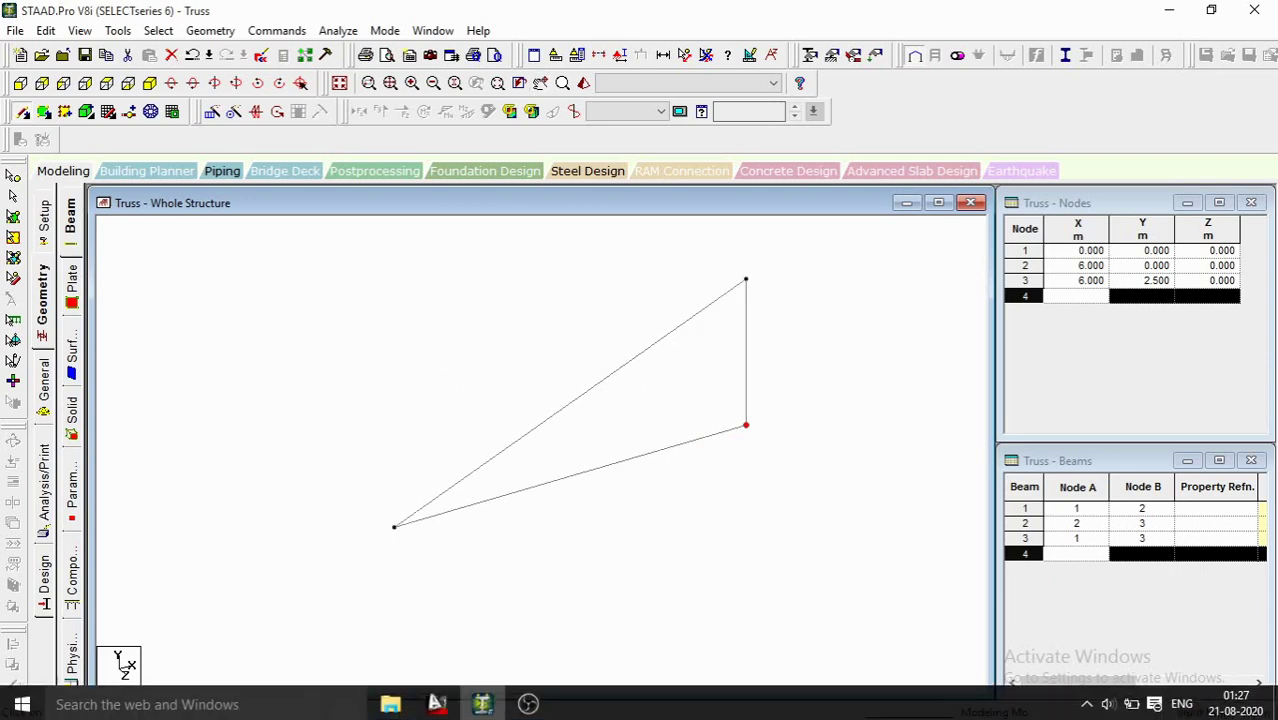
right_click(437, 701)
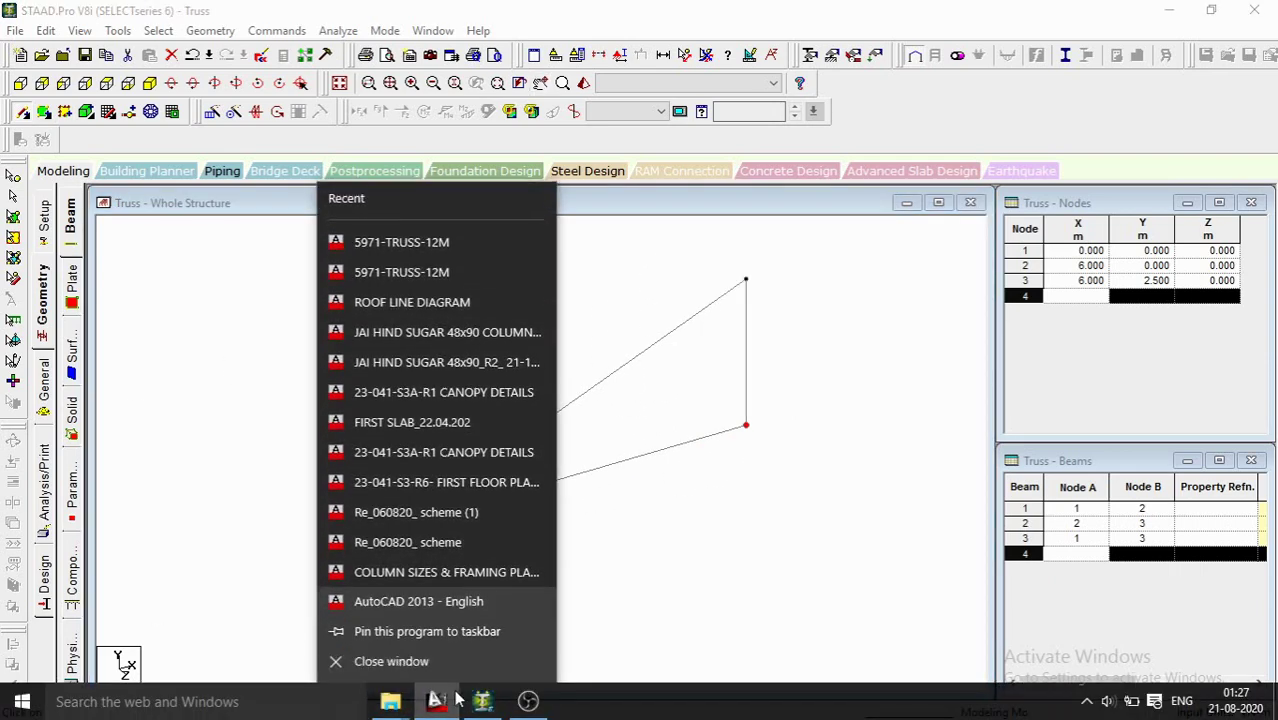
left_click(522, 602)
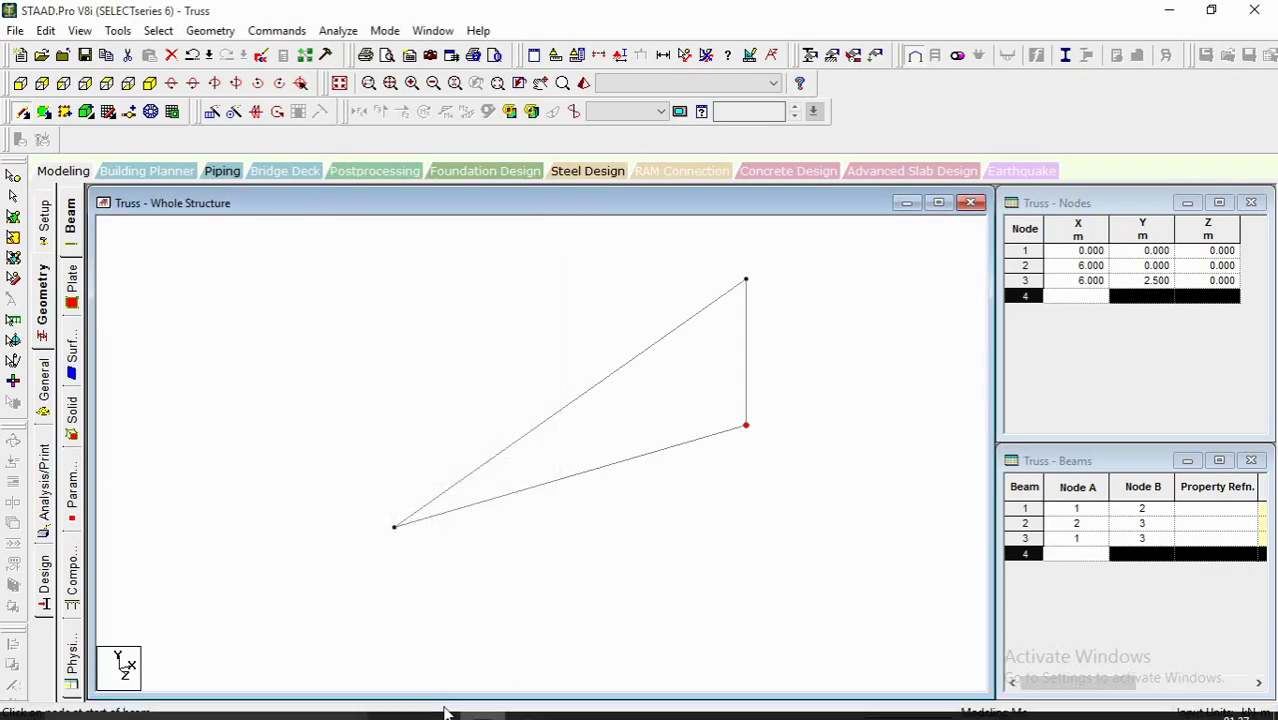
left_click(438, 701)
scroll(576, 416, "down", 2)
middle_click_drag(563, 396, 626, 403)
scroll(521, 299, "up", 2)
middle_click_drag(521, 298, 613, 308)
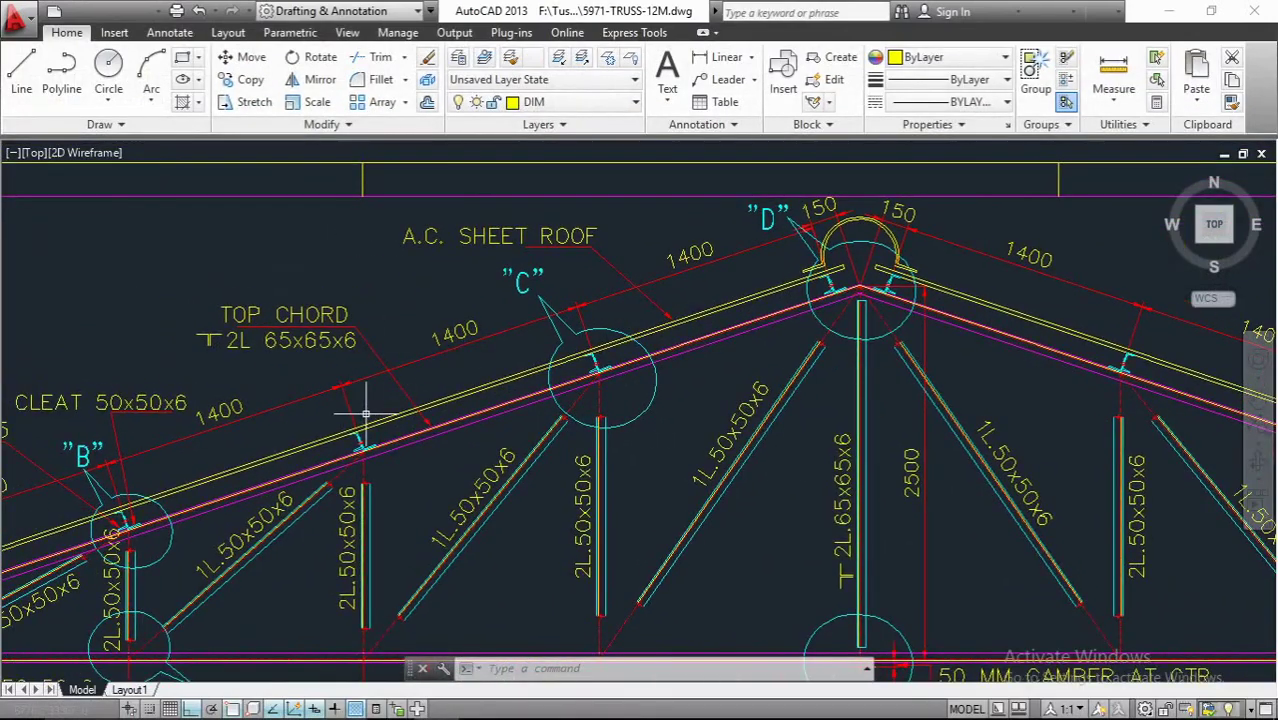
middle_click_drag(416, 396, 523, 405)
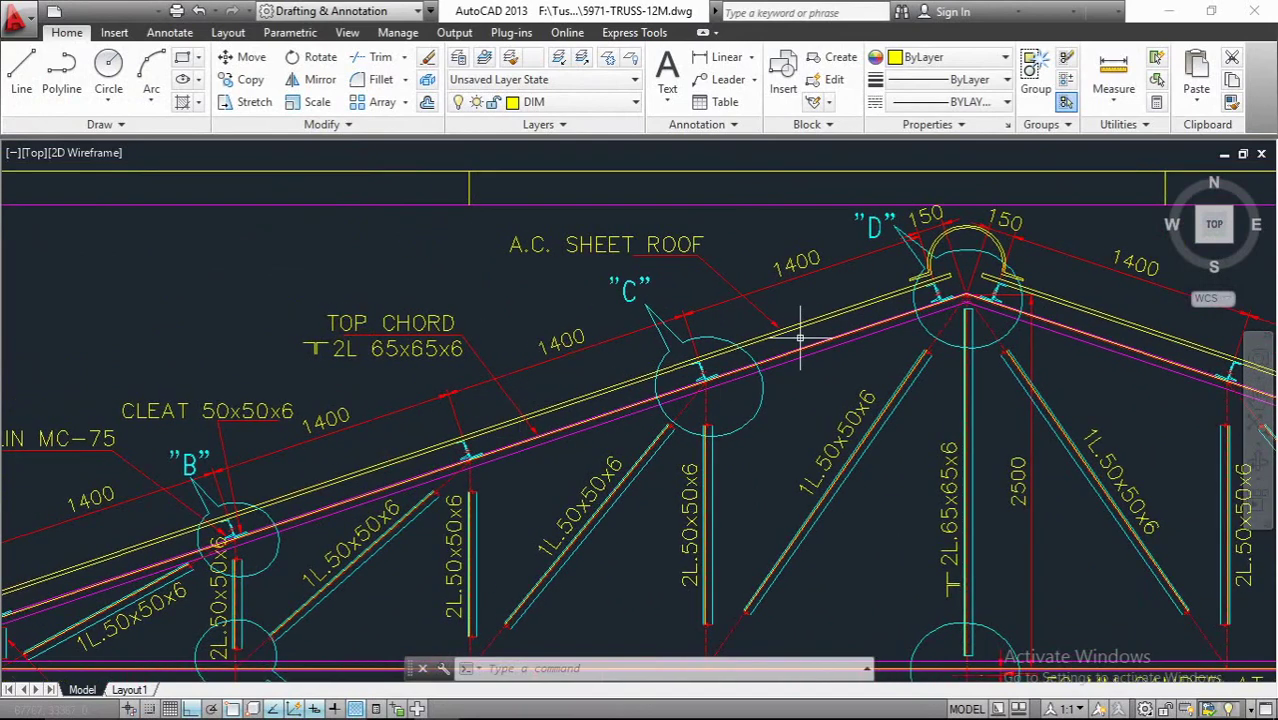
Step: Switch to STAAD.Pro and decline the auto-save
mouse_move(595, 715)
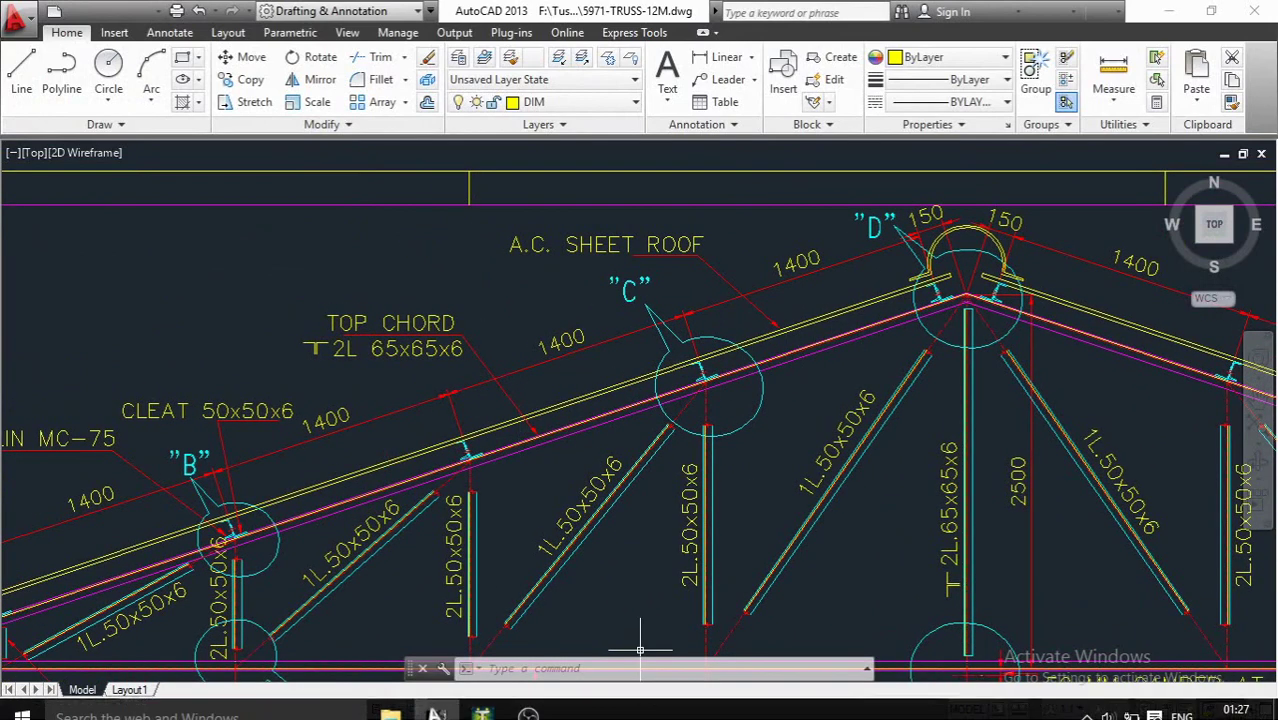
left_click(482, 701)
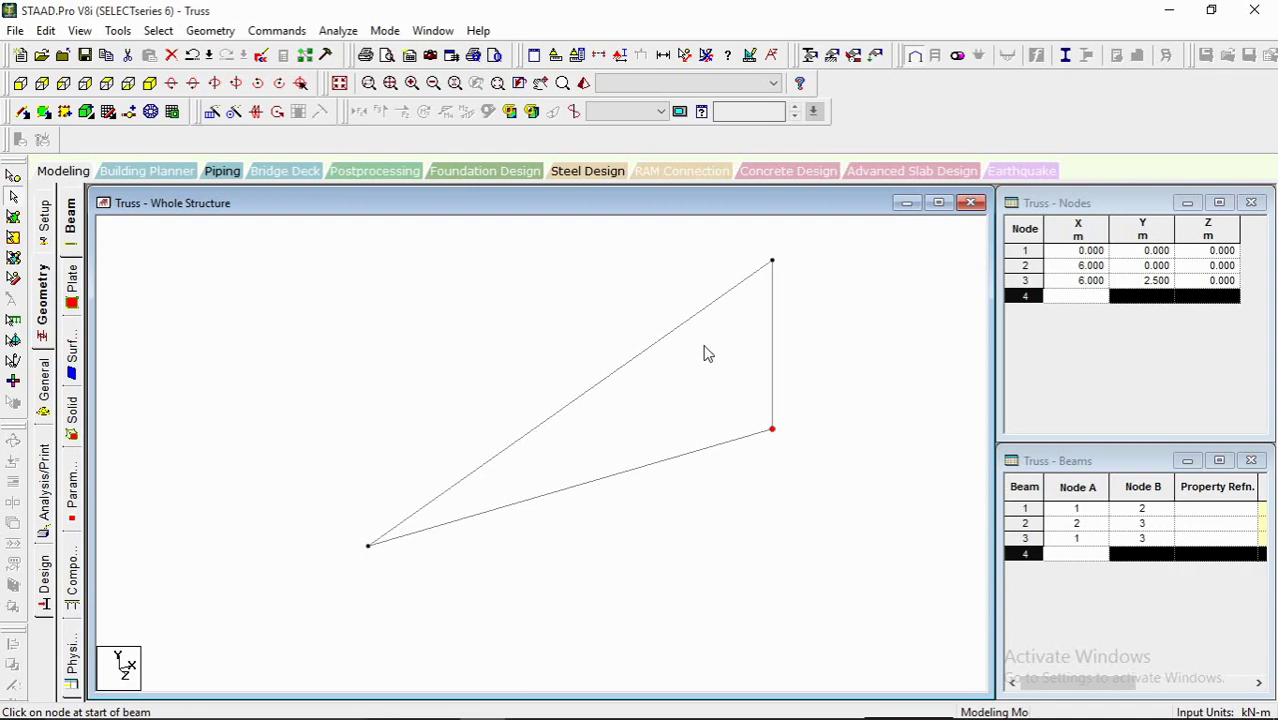
key("shift+e")
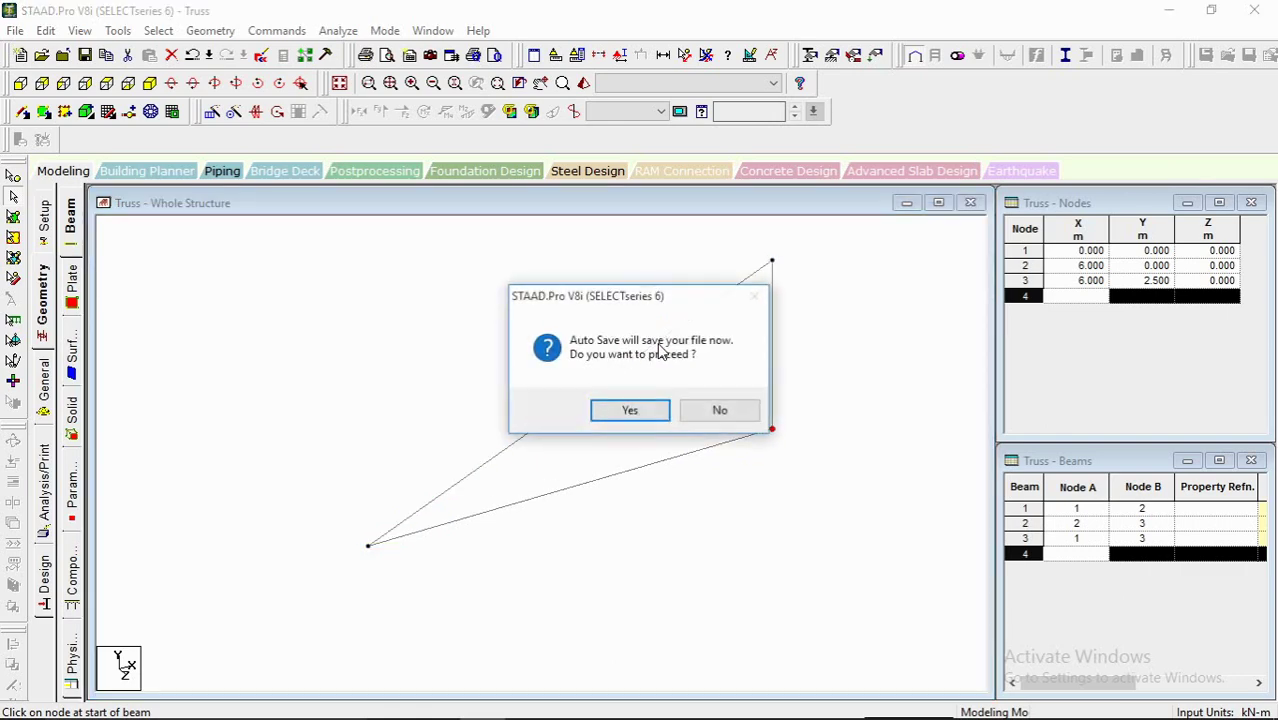
left_click(712, 405)
Step: Start inserting nodes into the sloping top-chord beam, adding insertion points at distances of 1.4 m and 2.8 m
left_click(667, 341)
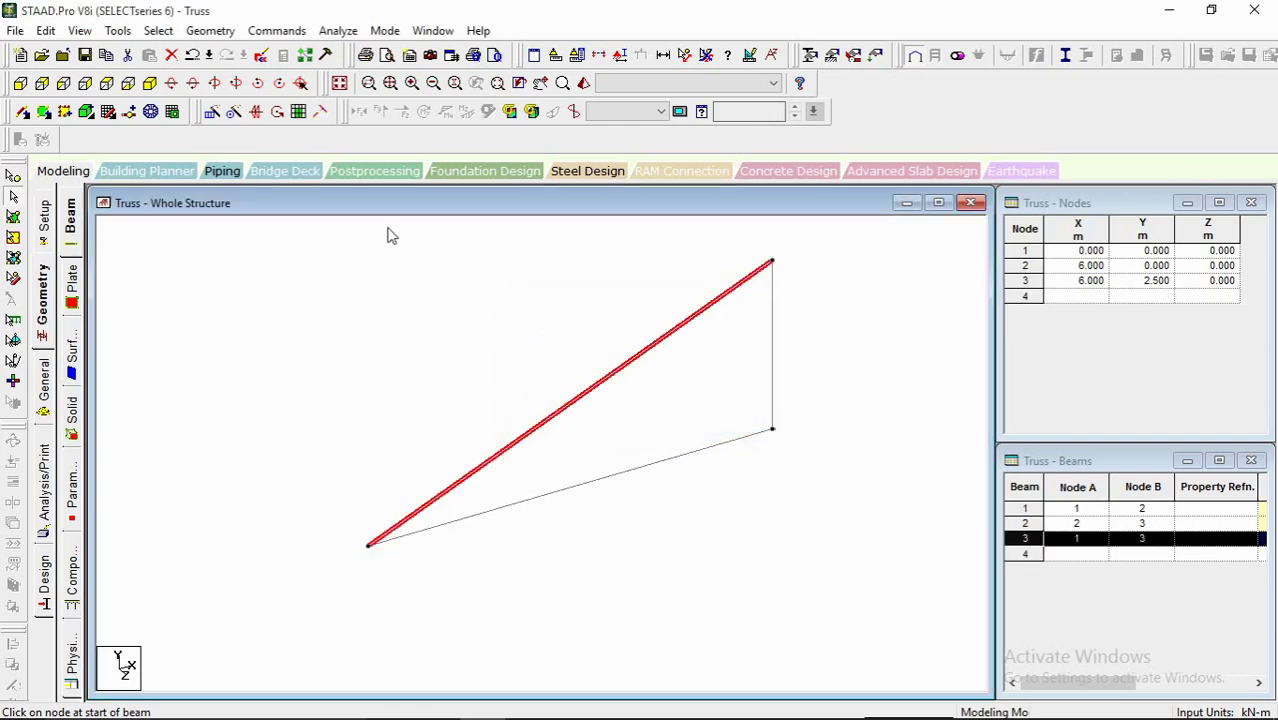
left_click(212, 32)
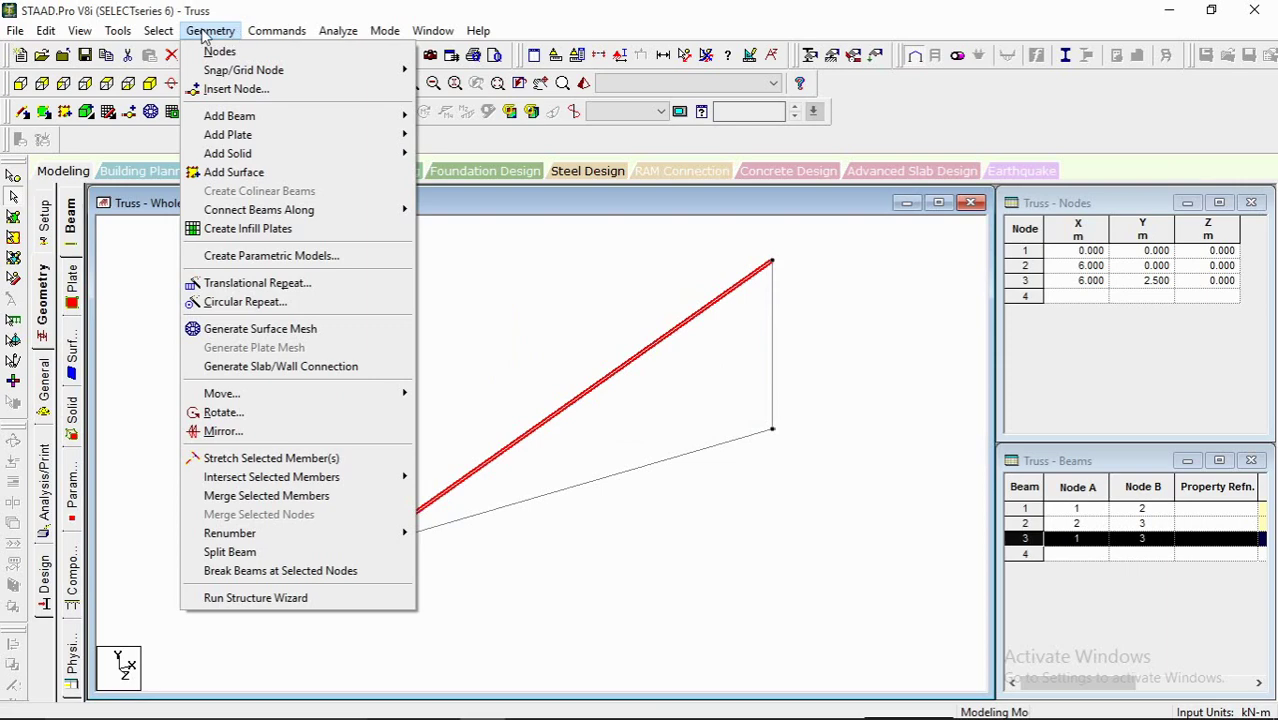
left_click(230, 89)
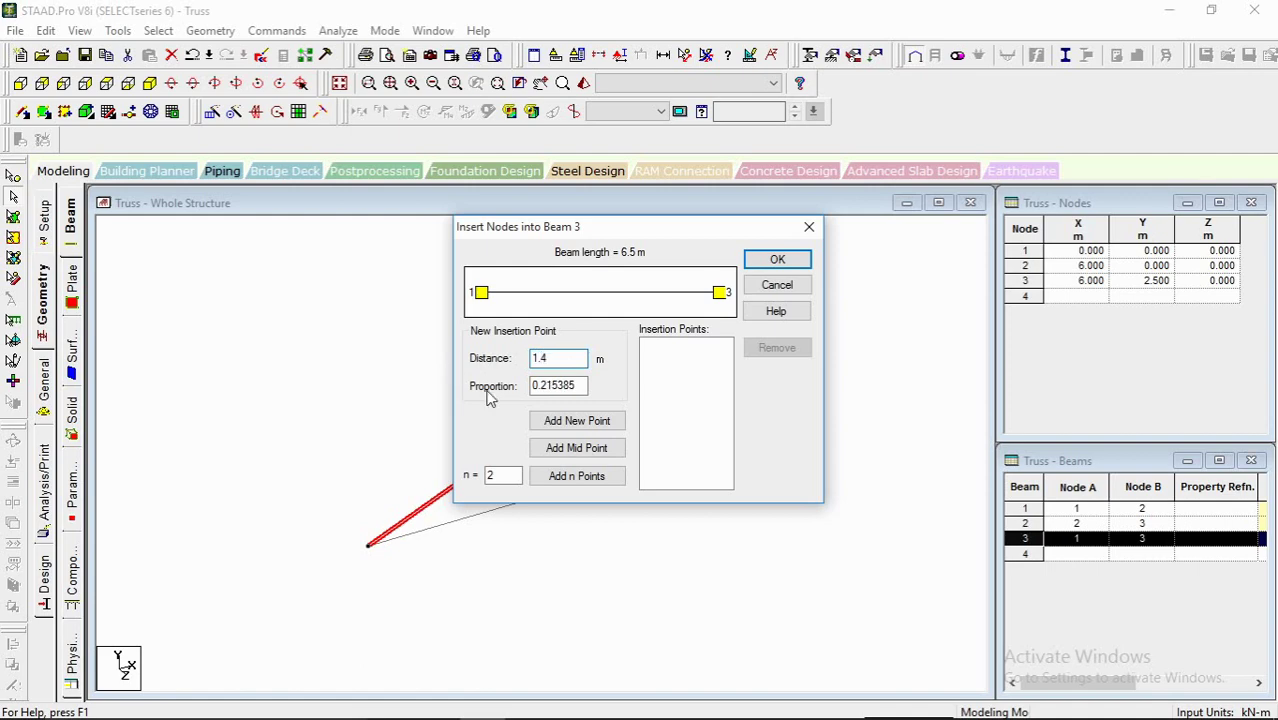
left_click(569, 428)
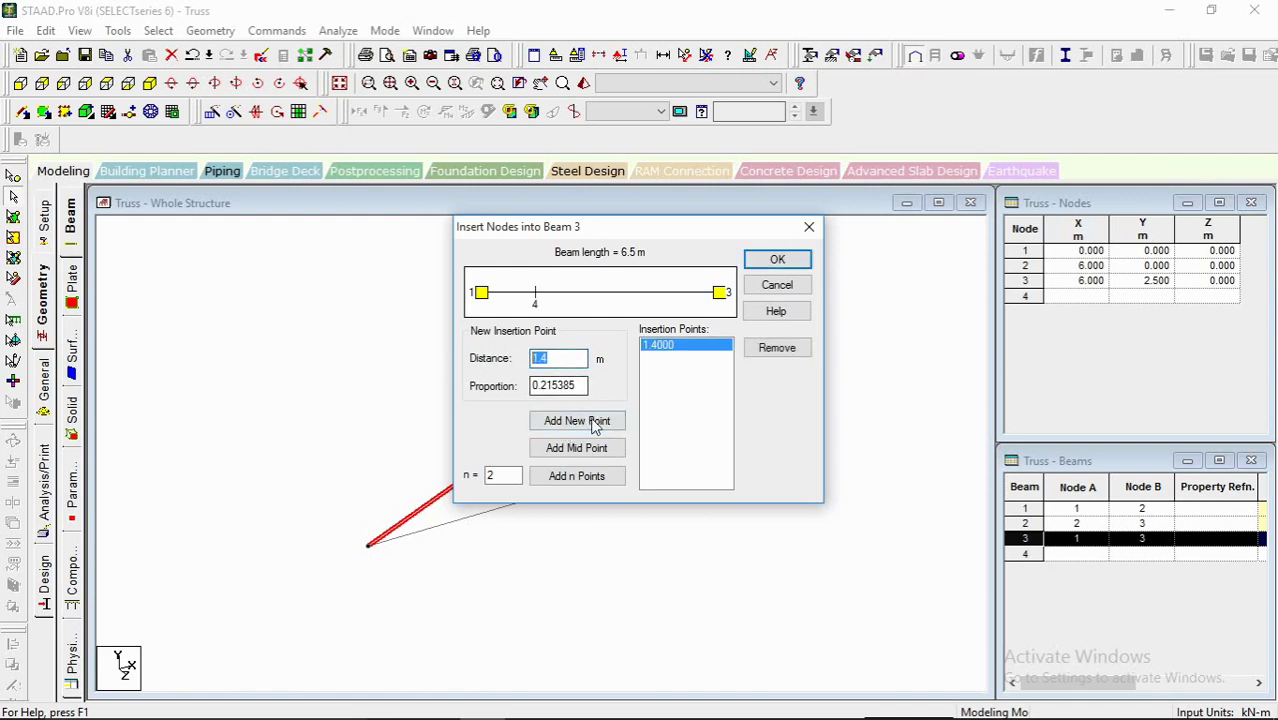
type("2")
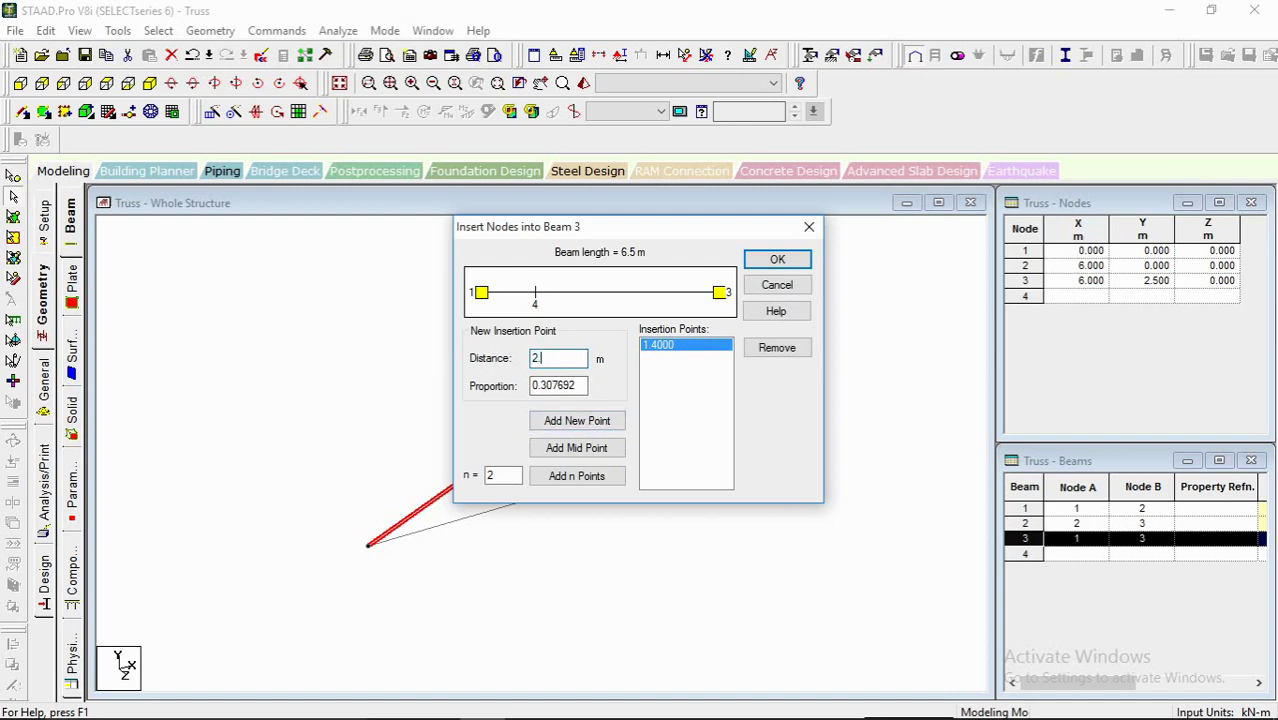
type(".8")
left_click(598, 421)
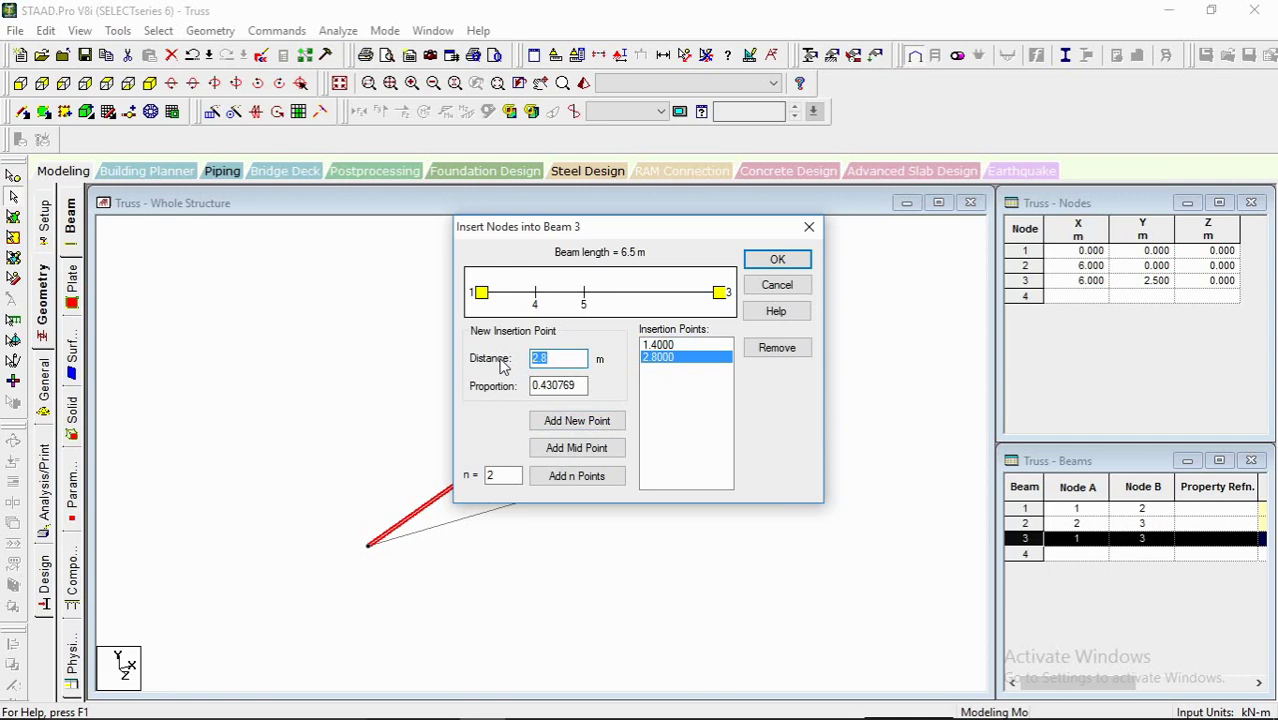
type("3.2")
left_click(560, 421)
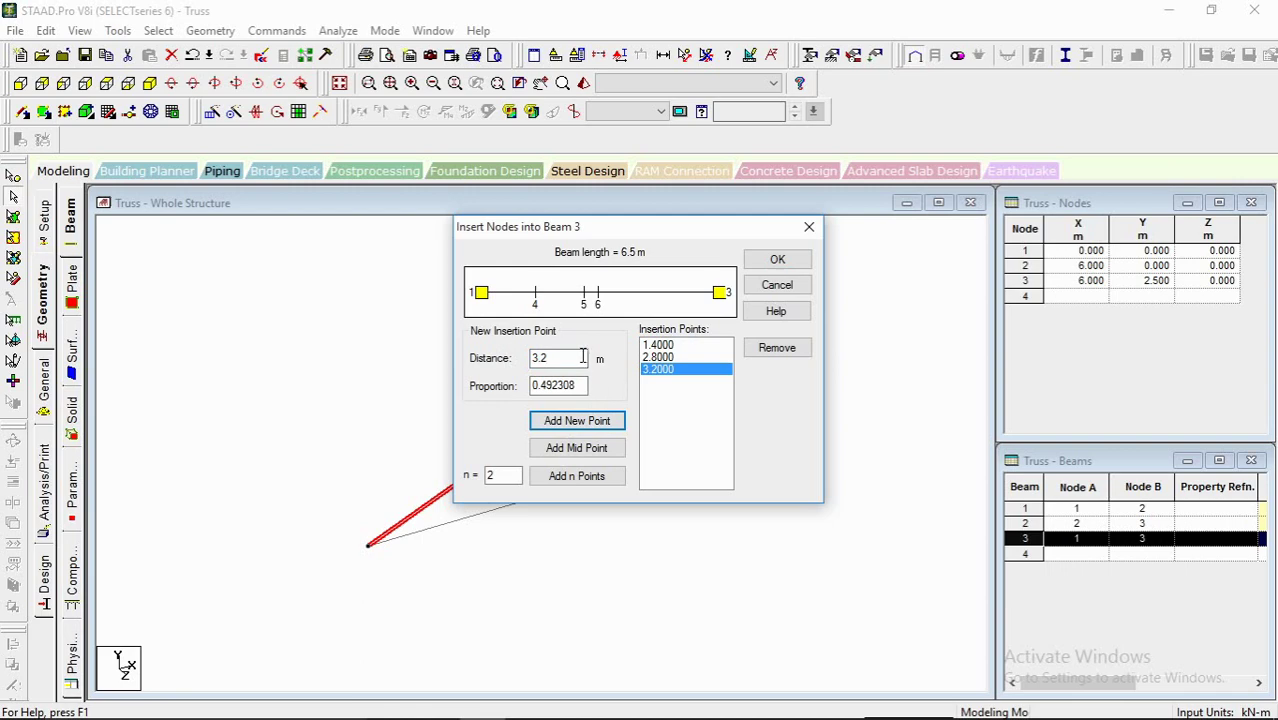
left_click(776, 347)
Step: Add insertion points at 4.2 m and 5.6 m and insert all the nodes into the top-chord beam
left_click_drag(577, 359, 487, 365)
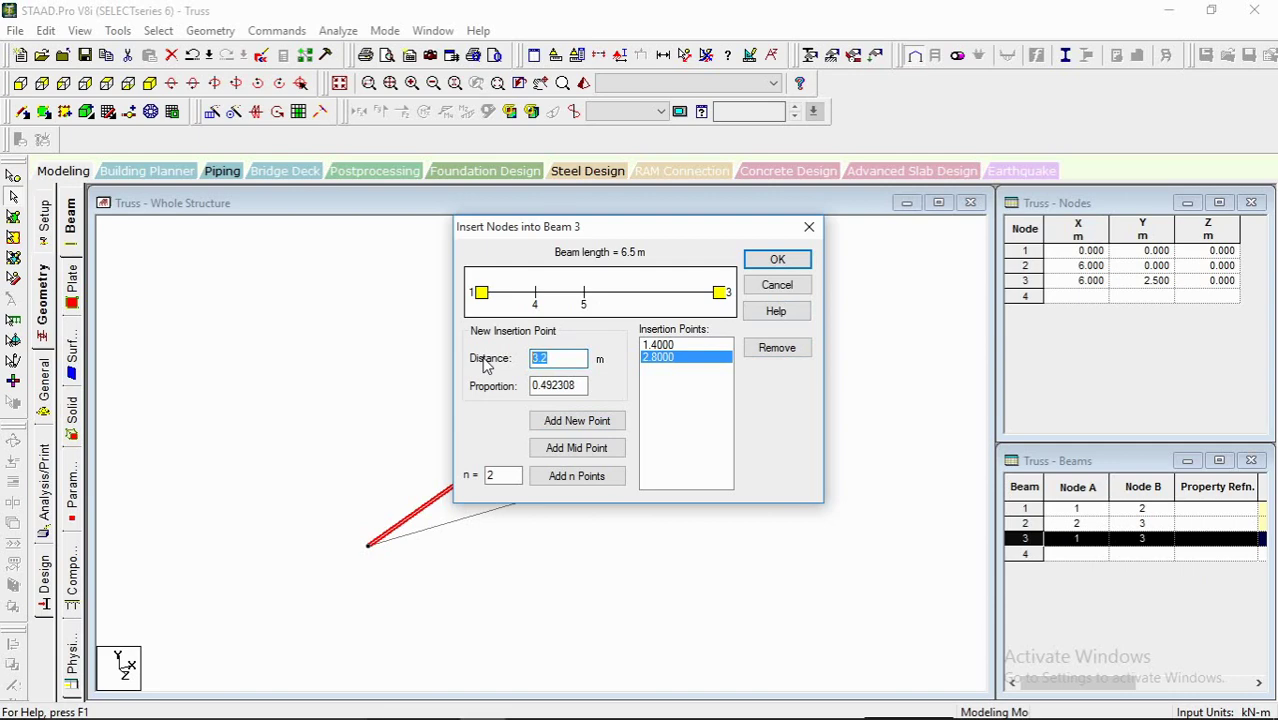
type("4.2")
left_click(577, 421)
left_click_drag(572, 358, 508, 364)
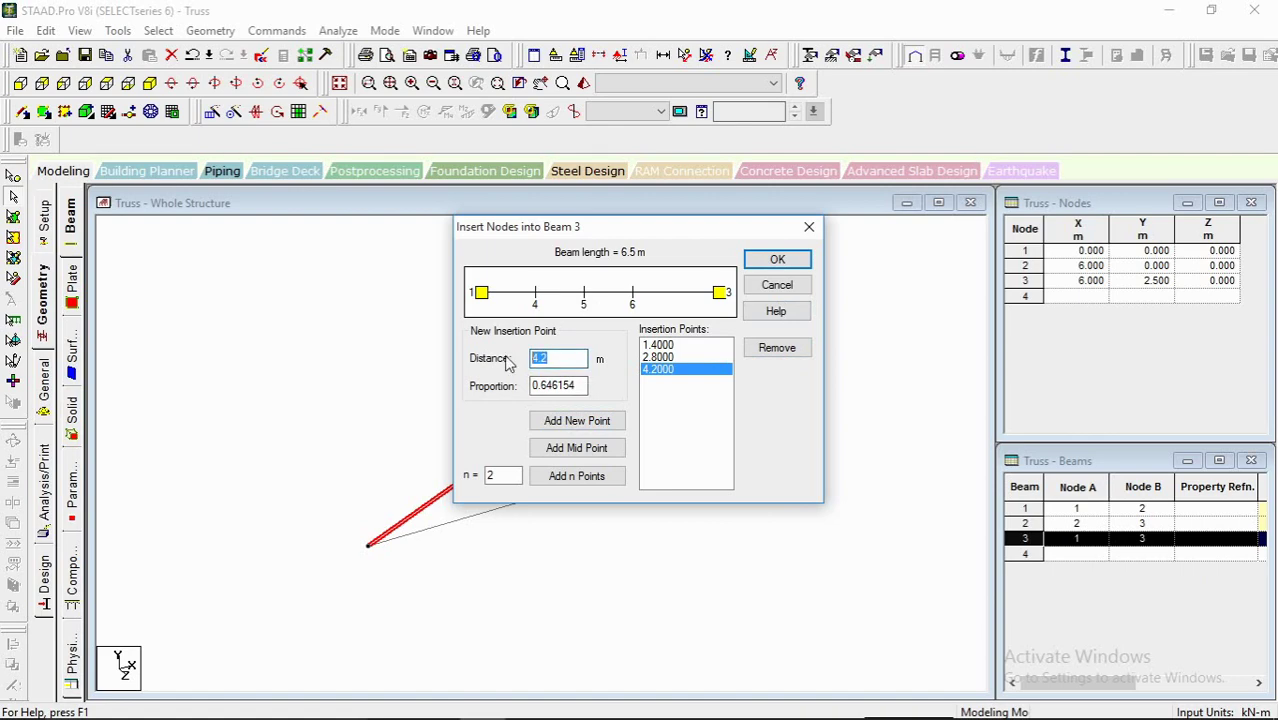
type("5.6")
left_click(577, 421)
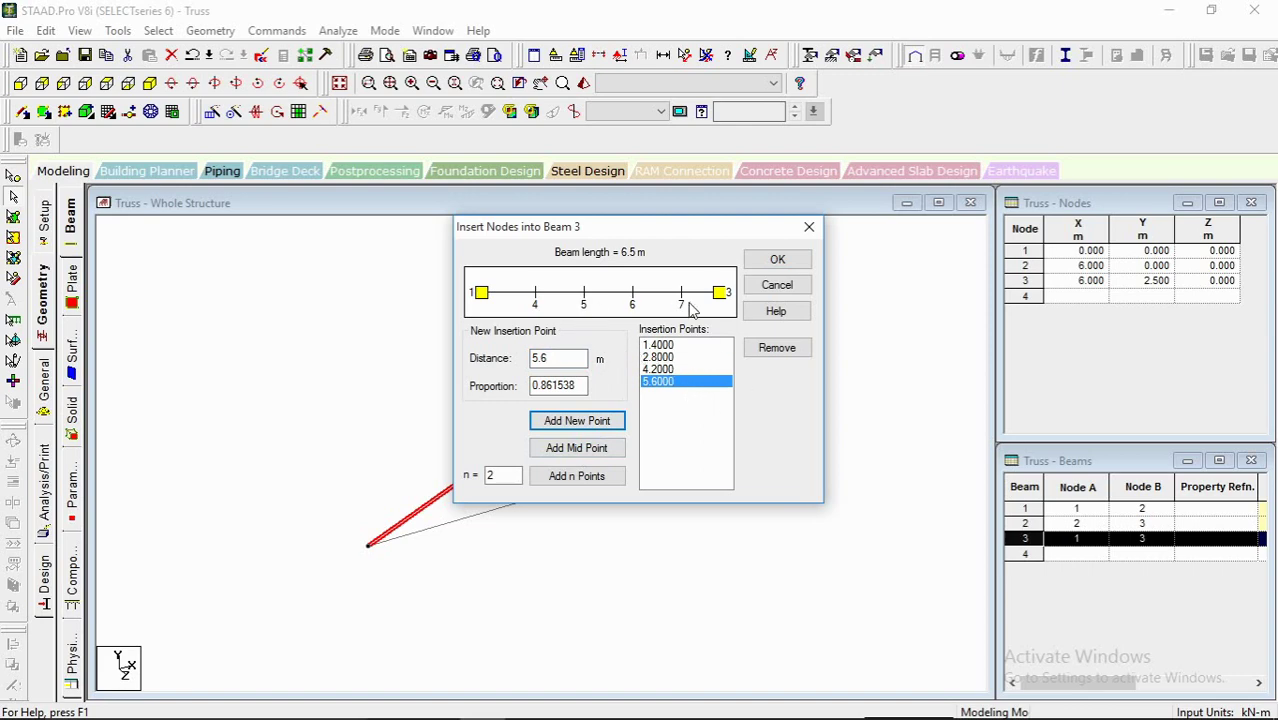
left_click(777, 260)
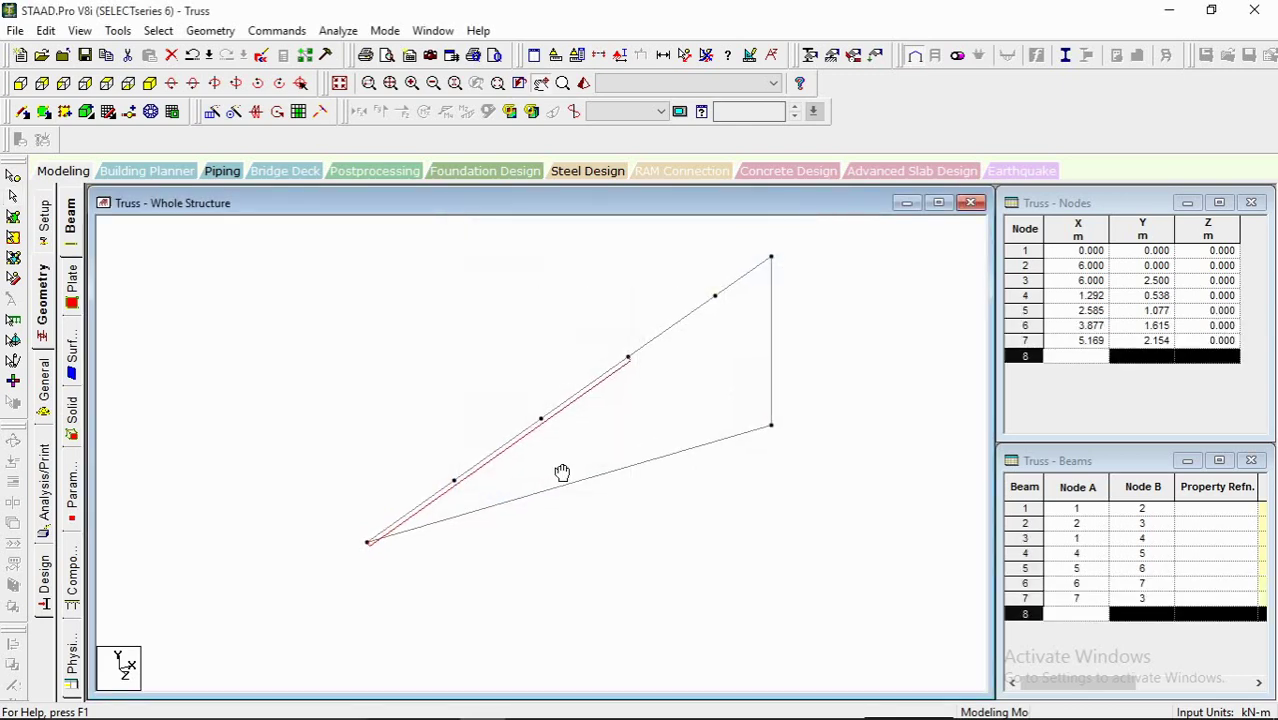
Step: Undo the node insertion on the top-chord beam
scroll(550, 455, "up", 1)
left_click(713, 57)
middle_click_drag(665, 373, 616, 397)
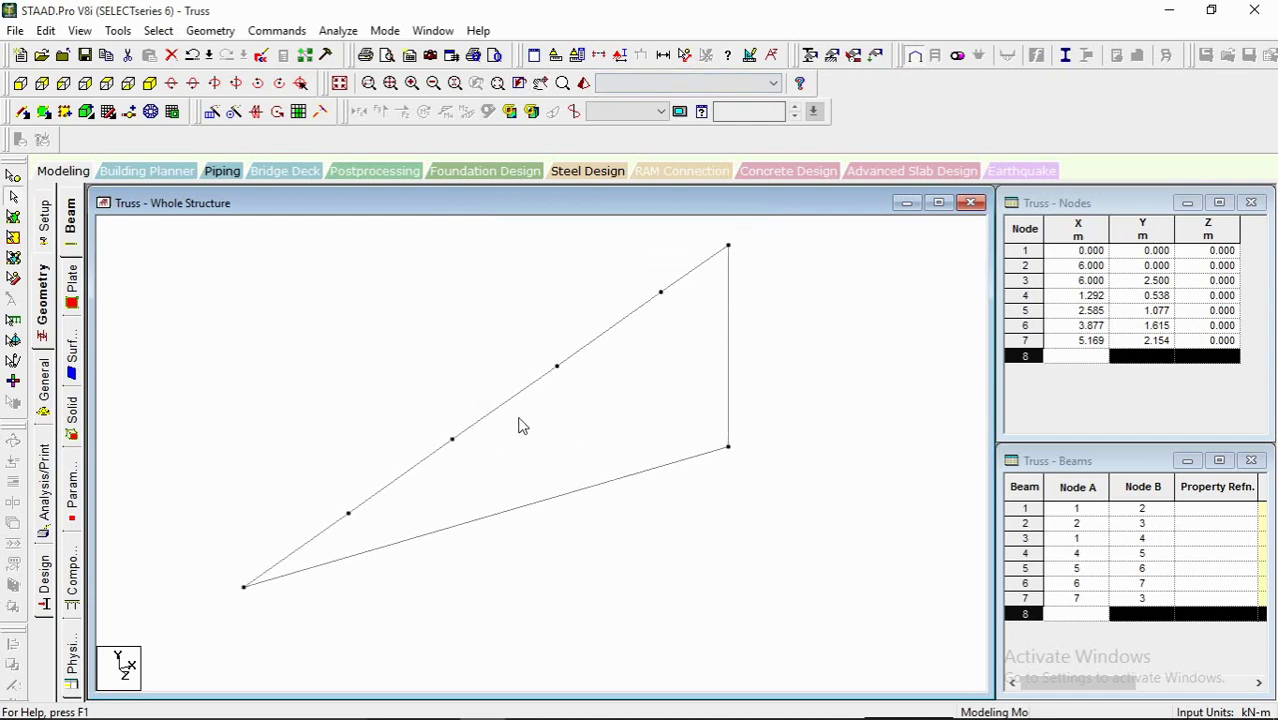
middle_click_drag(405, 504, 394, 527)
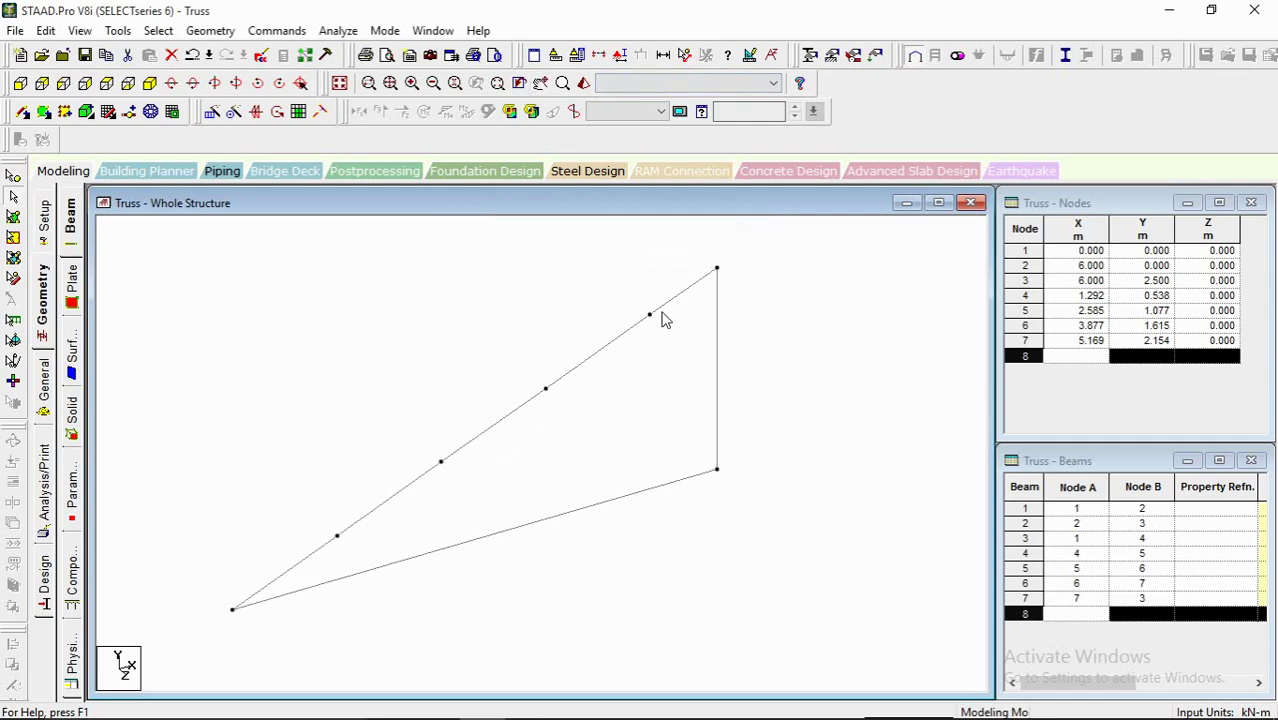
middle_click_drag(607, 422, 533, 435)
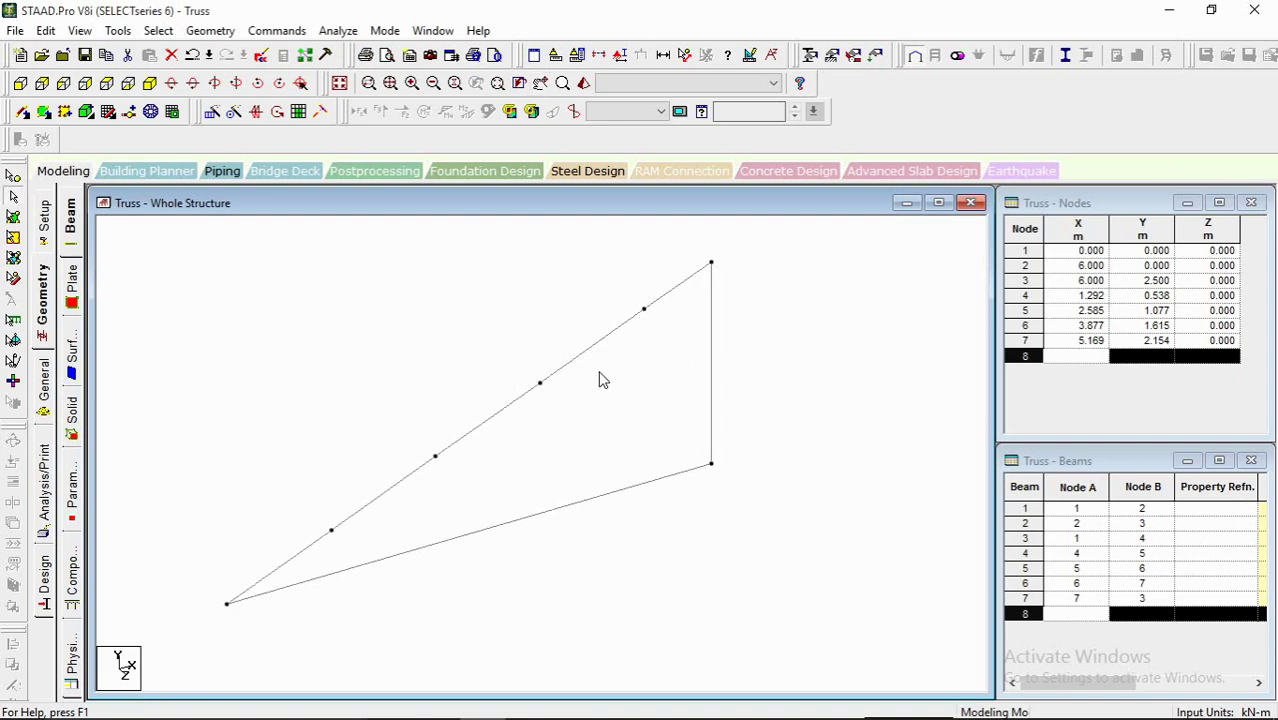
key("ctrl+z")
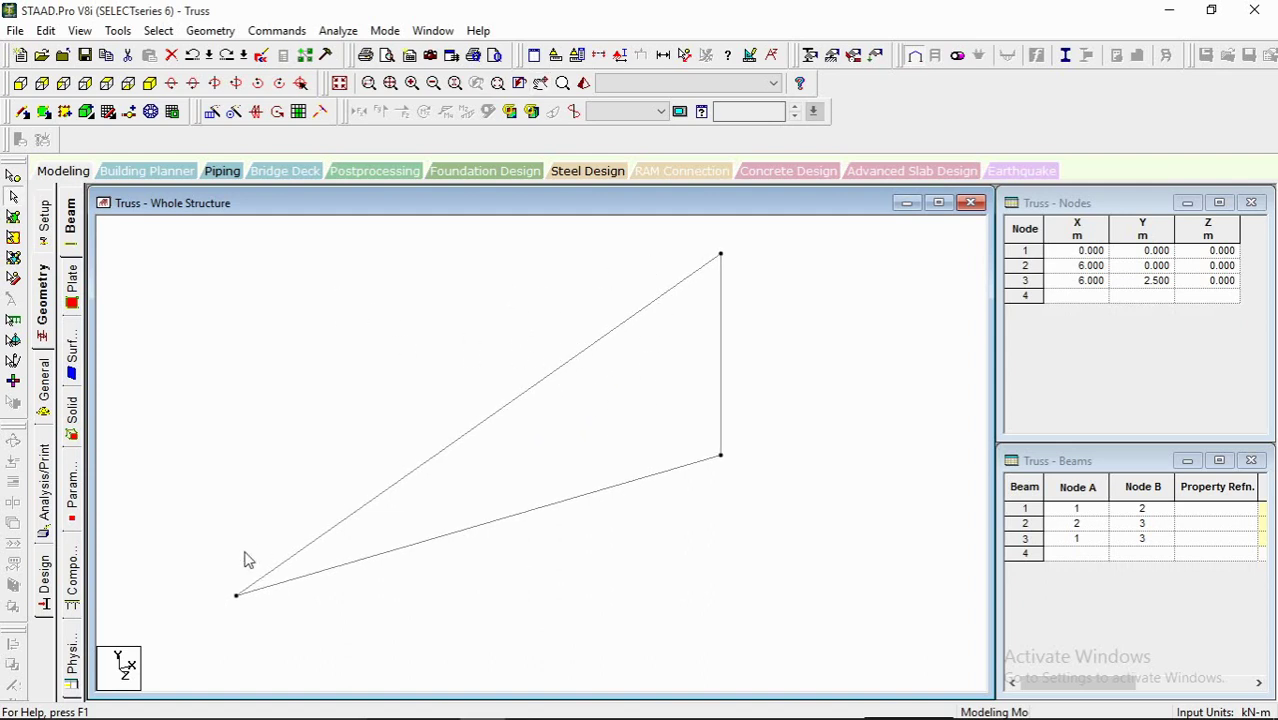
Step: Show the beam start and end markers and check the direction of the sloping top-chord beam
left_click(533, 405)
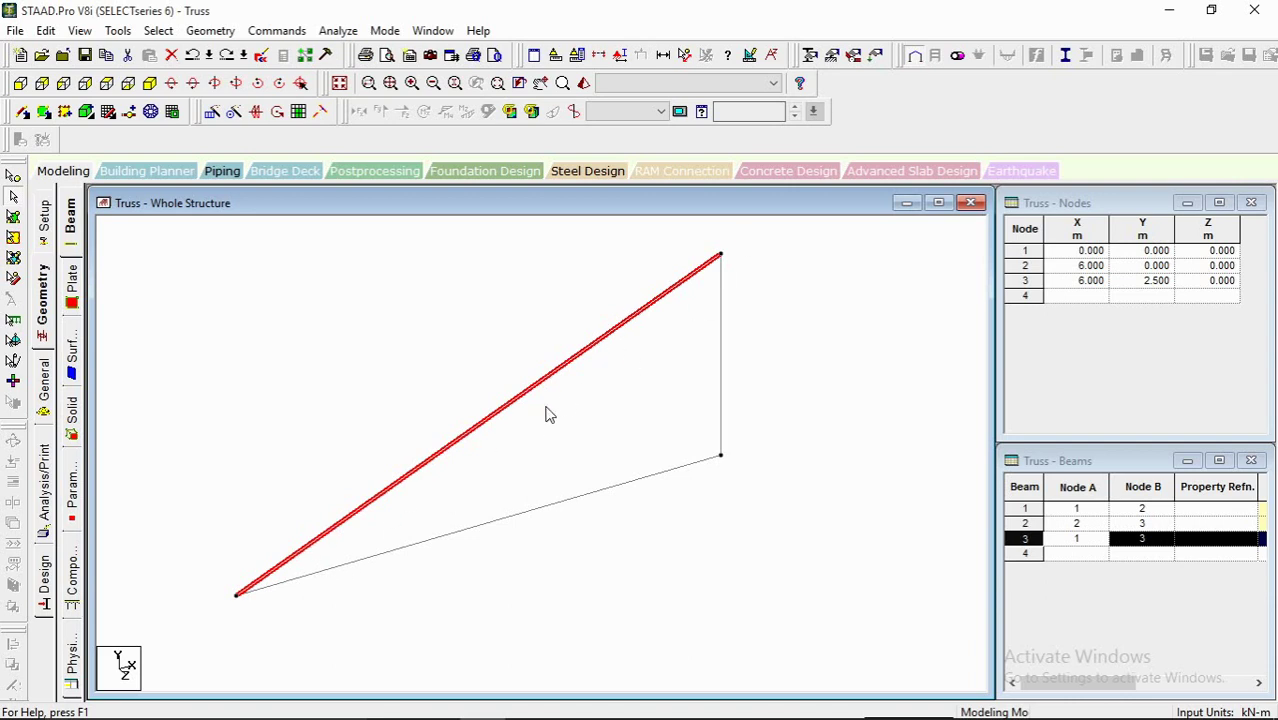
middle_click_drag(624, 345, 655, 333)
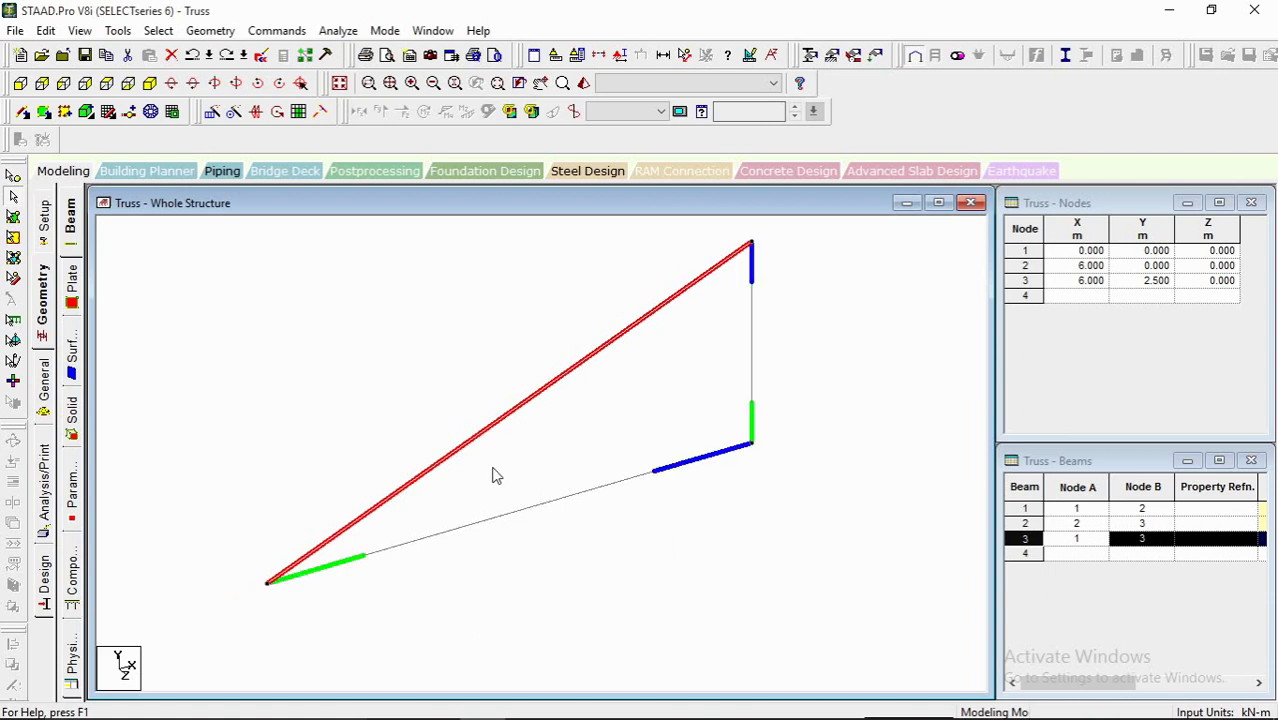
left_click(441, 472)
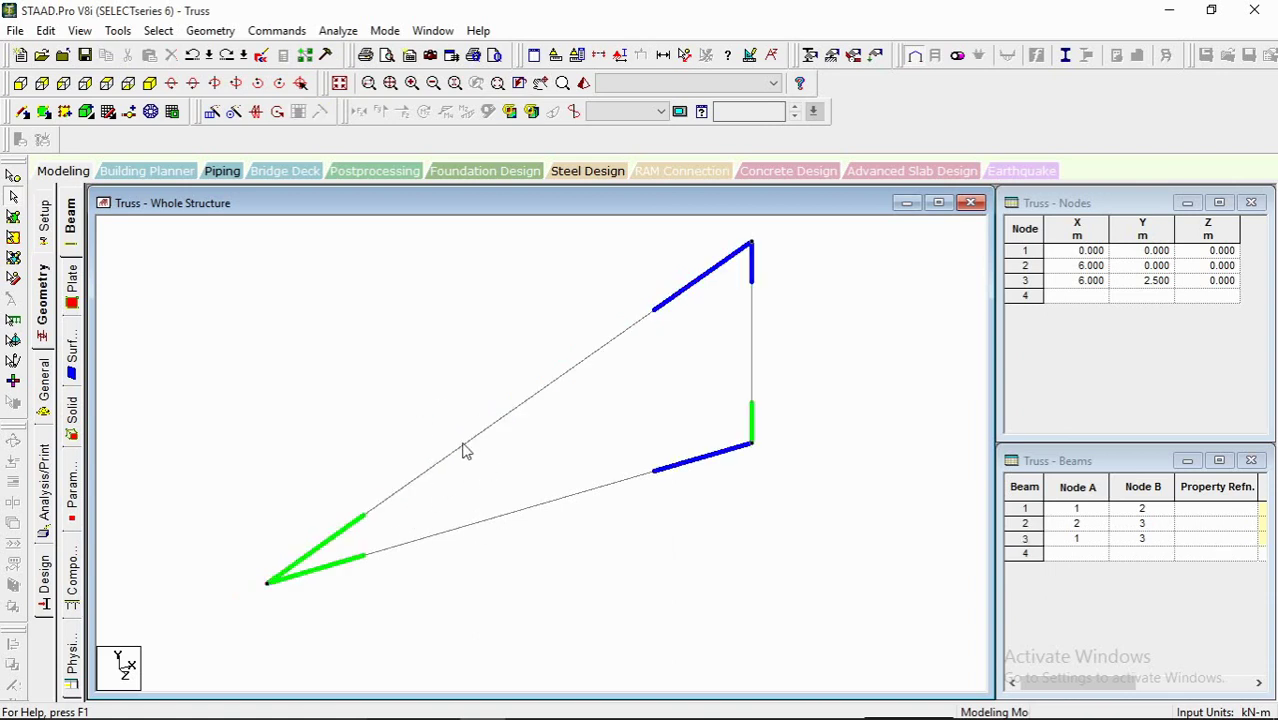
left_click(463, 450)
left_click(488, 462)
middle_click_drag(558, 447, 561, 456)
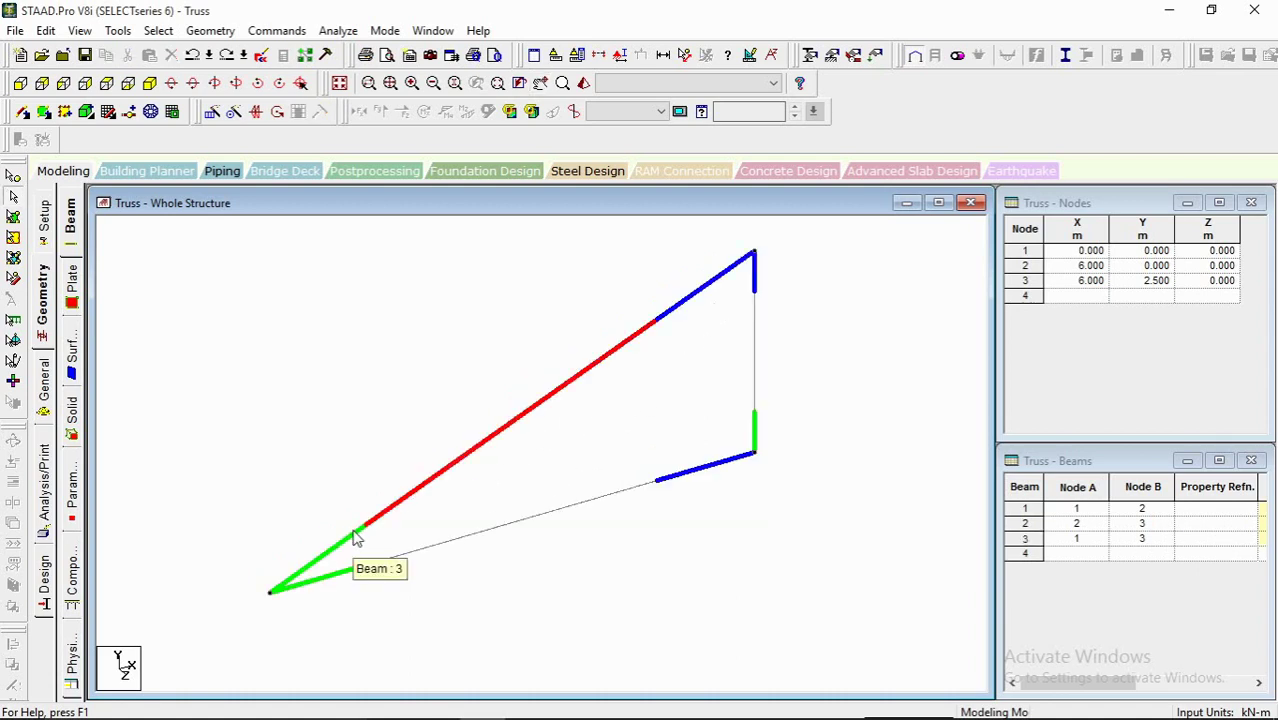
middle_click_drag(709, 331, 741, 334)
middle_click_drag(628, 370, 638, 364)
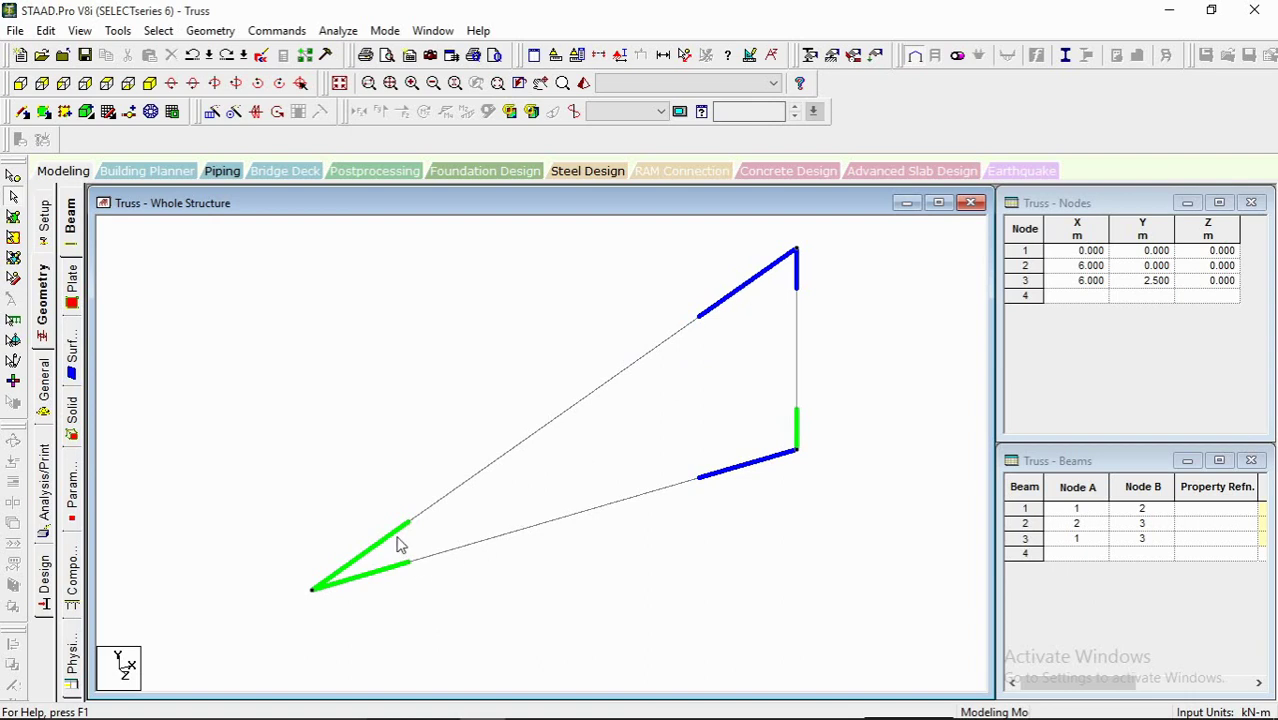
Step: Redefine the incidence of the sloping top-chord beam by switching its start and end nodes
left_click(580, 409)
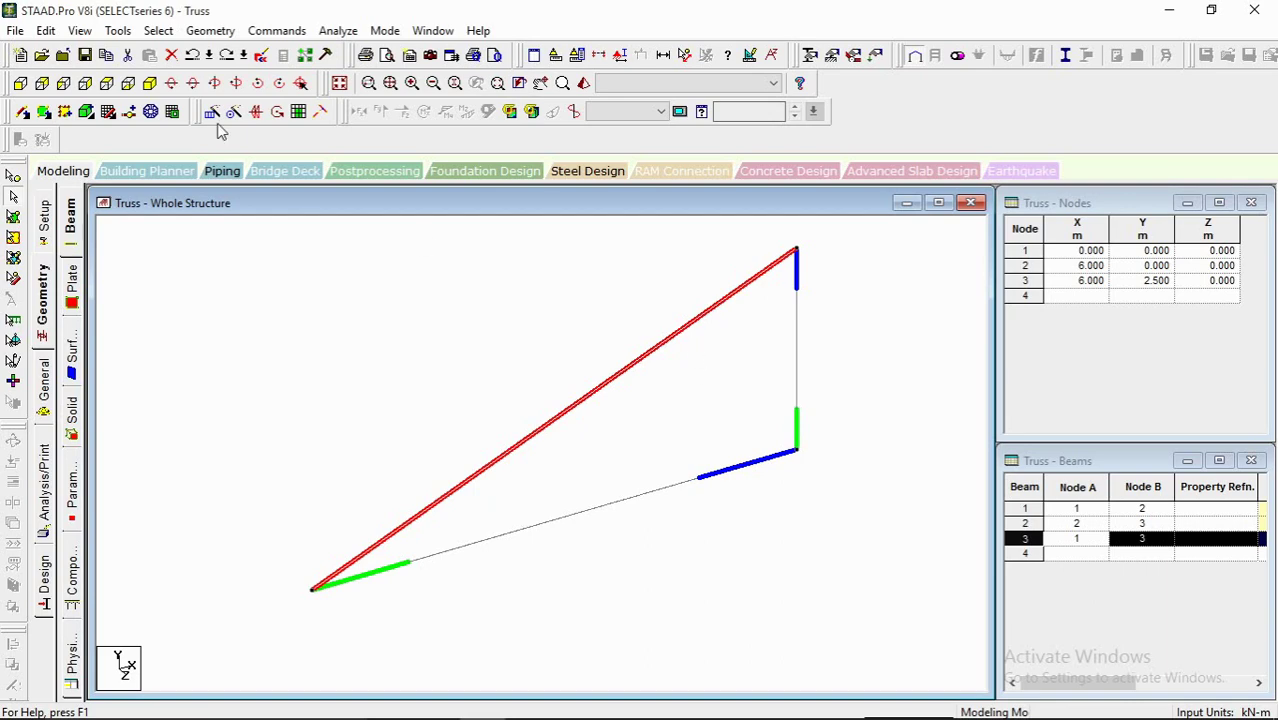
left_click(210, 30)
left_click(210, 30)
left_click(113, 31)
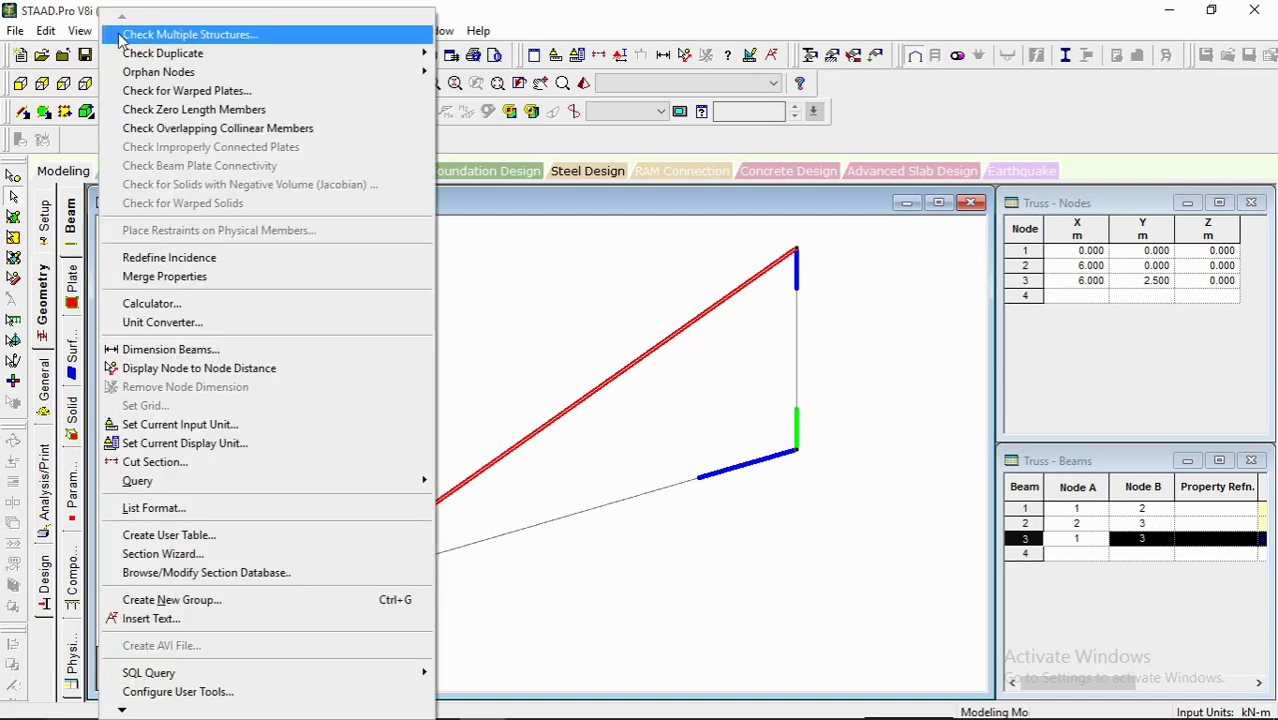
left_click(113, 31)
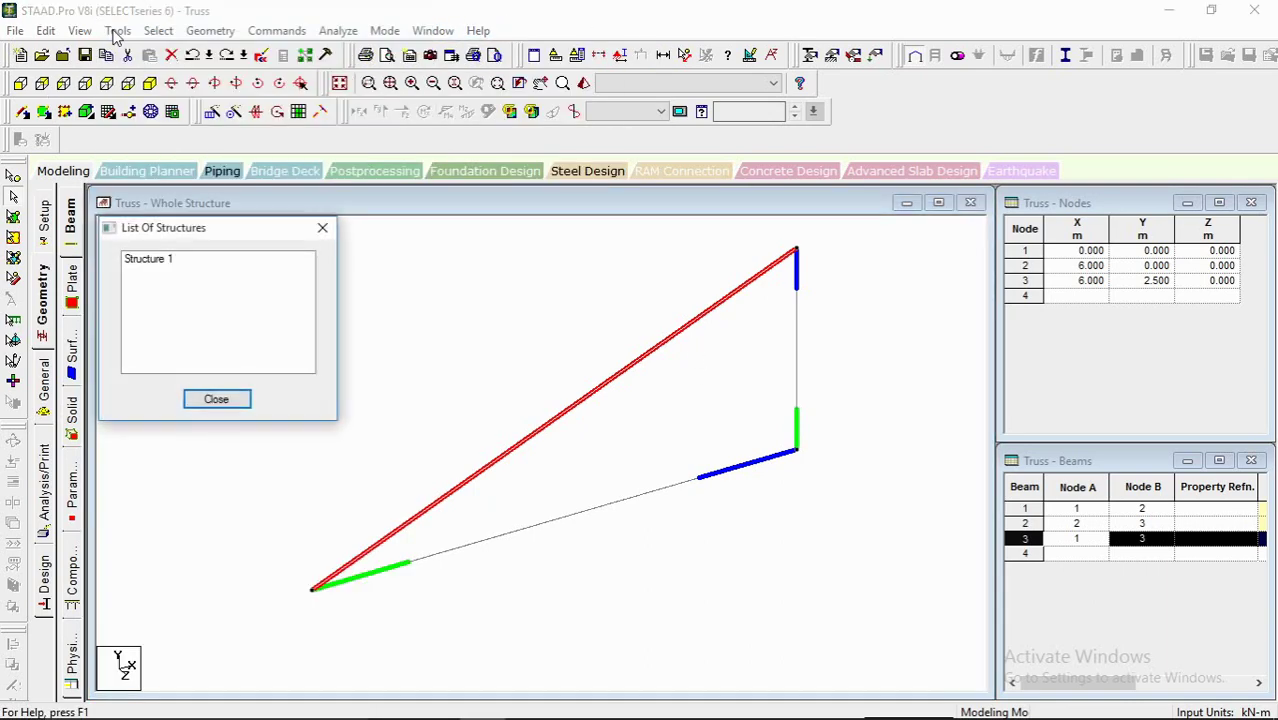
left_click(215, 397)
left_click(127, 35)
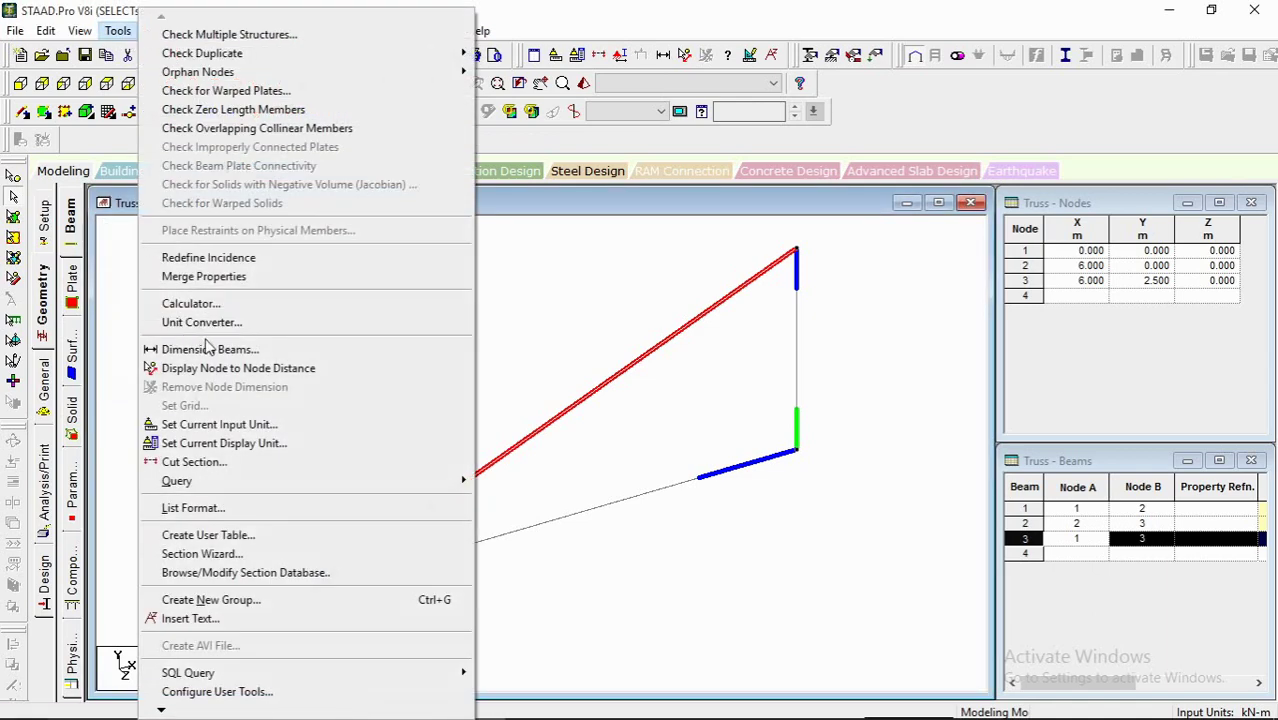
left_click(185, 257)
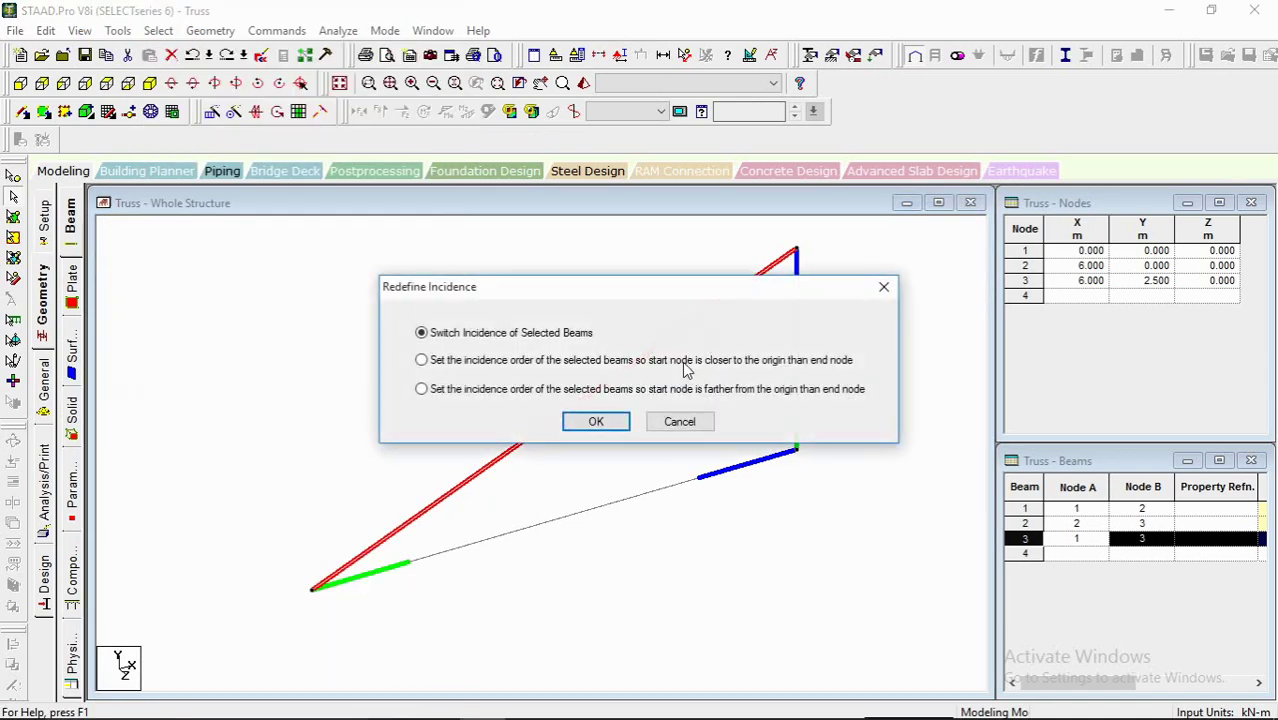
left_click(609, 425)
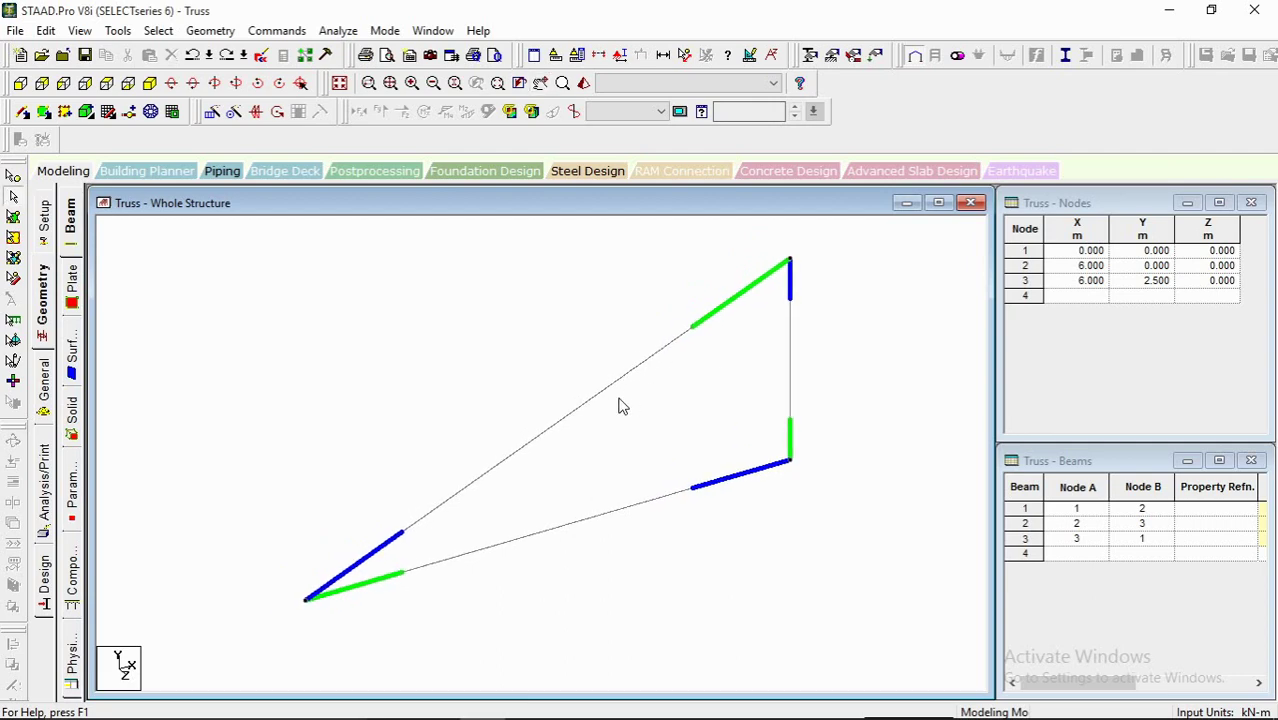
Step: Start inserting nodes into the sloping top-chord beam, adding an insertion point at a distance of 1.4 m
left_click(672, 360)
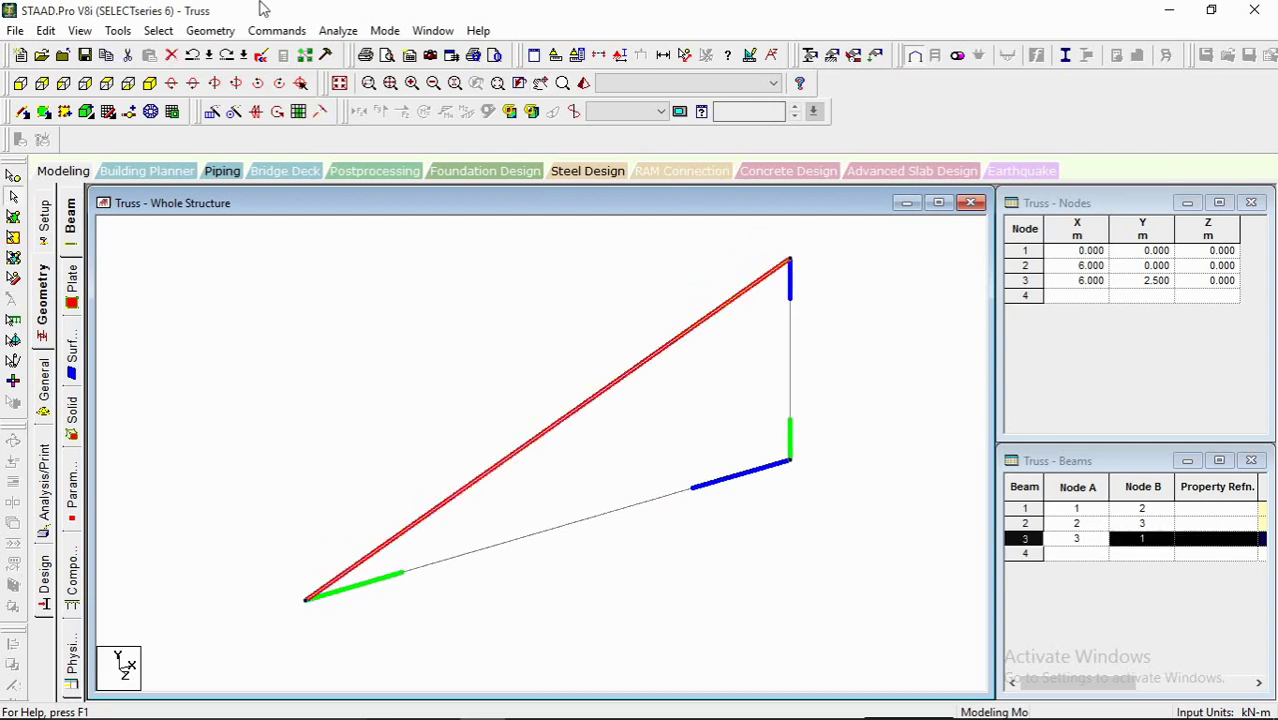
left_click(277, 30)
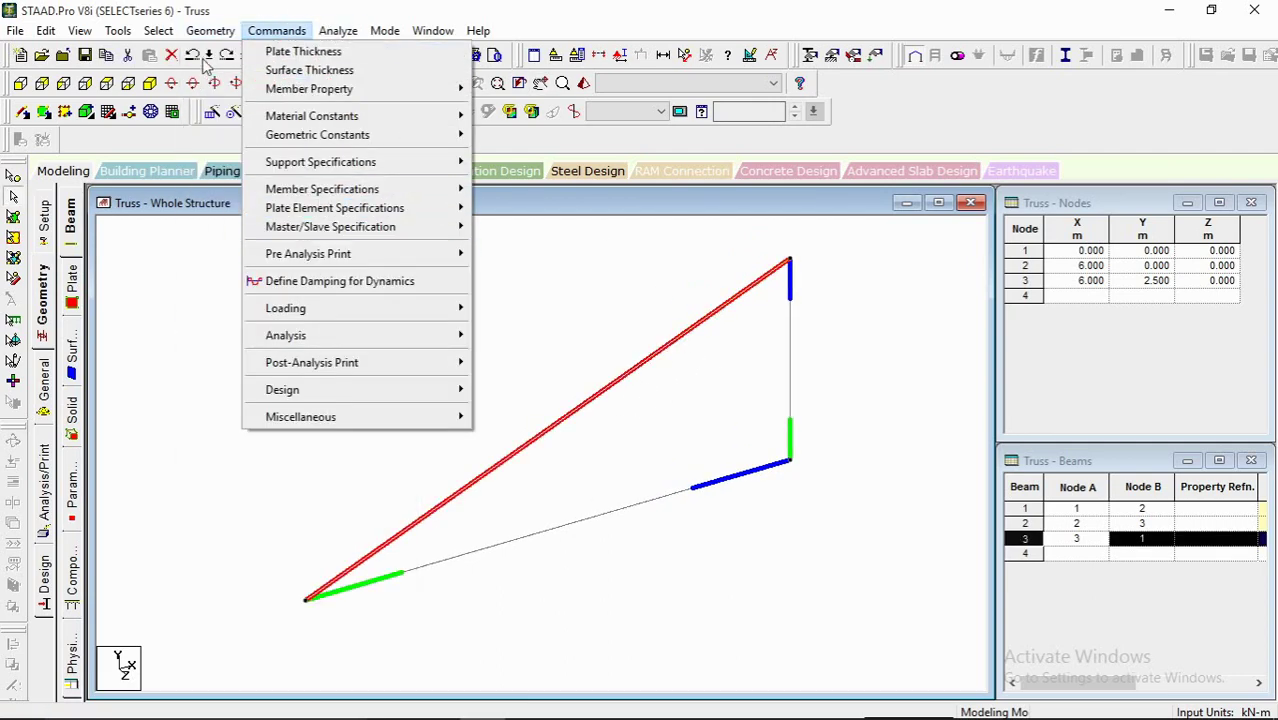
mouse_move(210, 30)
left_click(220, 88)
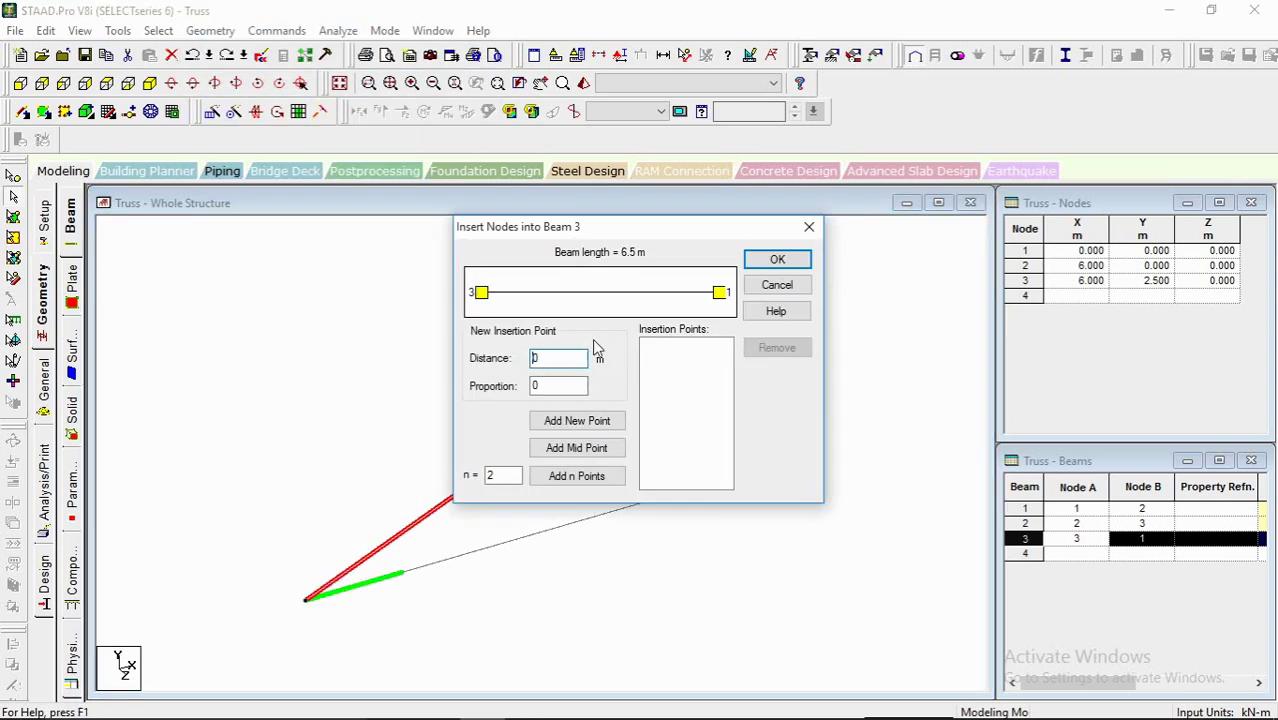
left_click_drag(556, 365, 521, 358)
type("1.4")
left_click(580, 424)
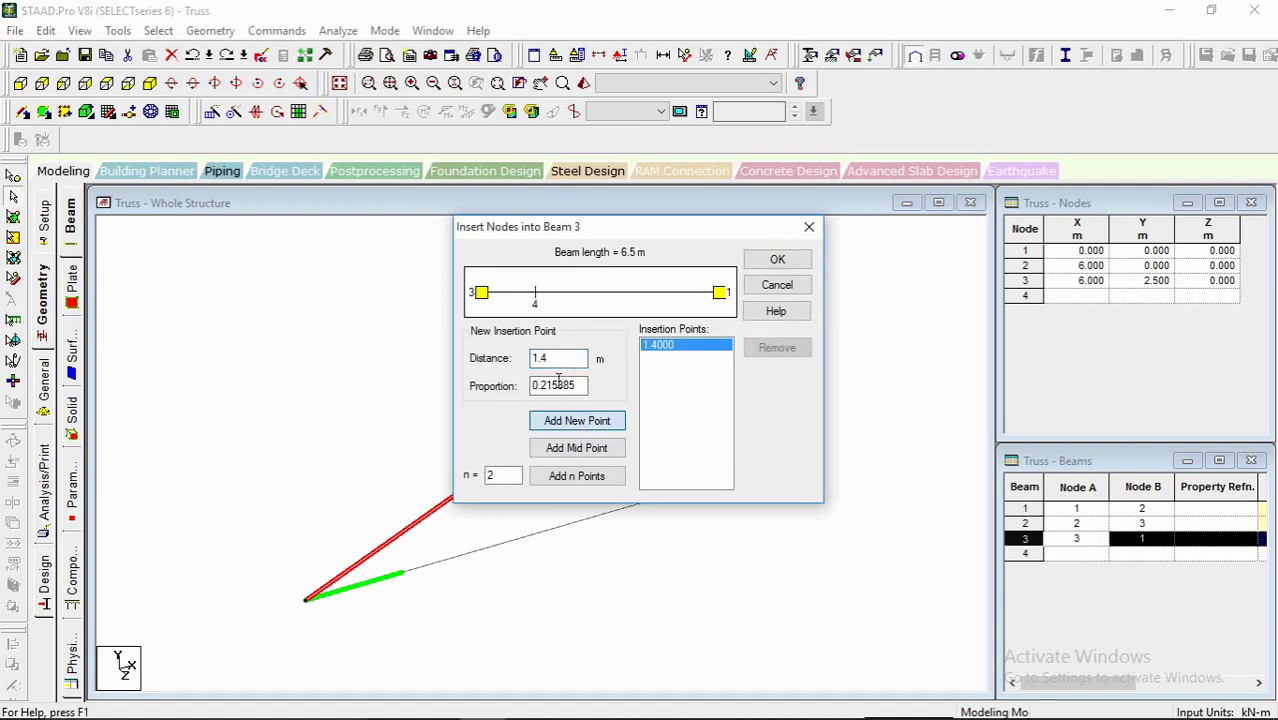
Step: Add insertion points on the top-chord beam at distances of 2.8 m and 4.2 m
left_click_drag(543, 362, 505, 359)
type("2.8")
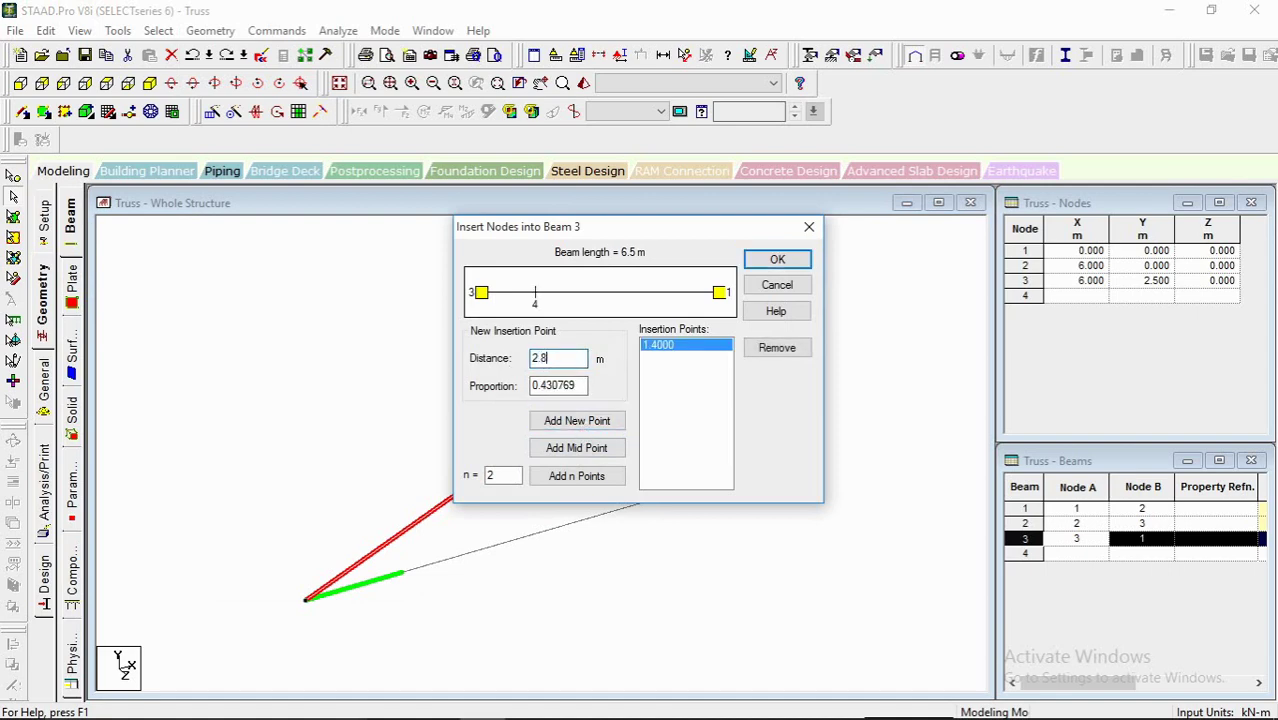
left_click(560, 422)
left_click_drag(552, 358, 479, 362)
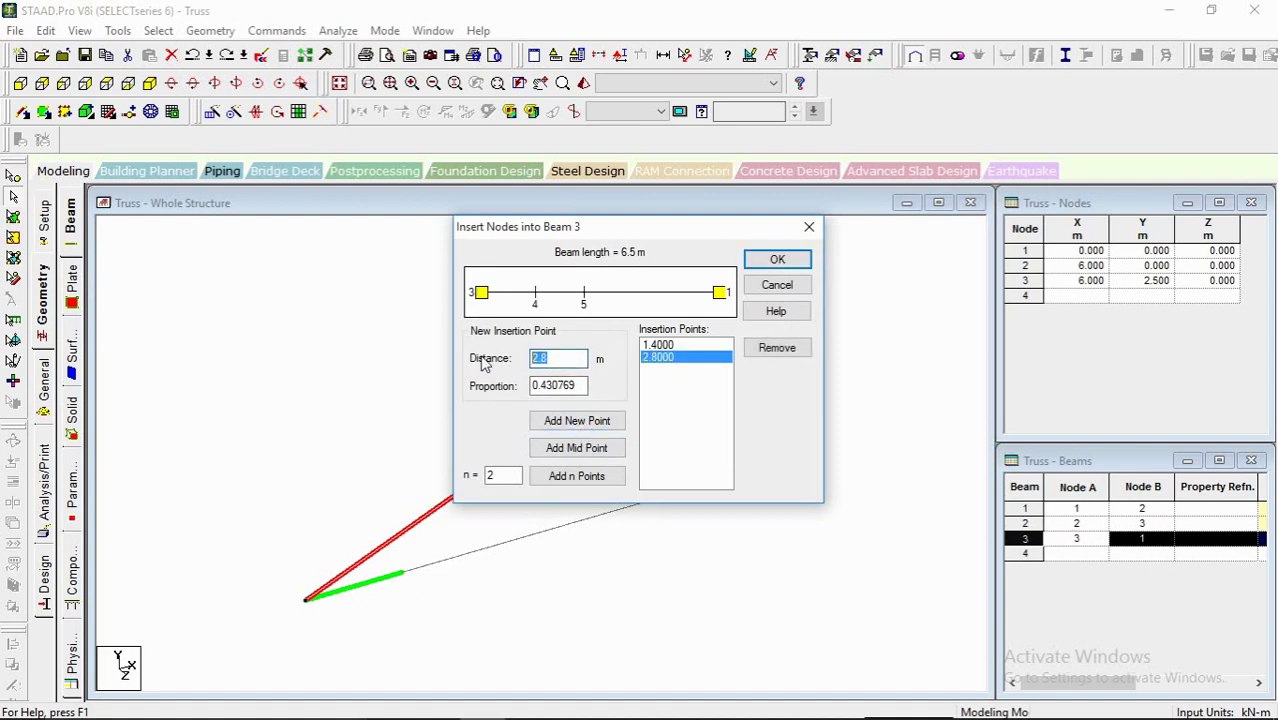
type("3")
key("BackSpace")
type("4.2")
left_click(584, 424)
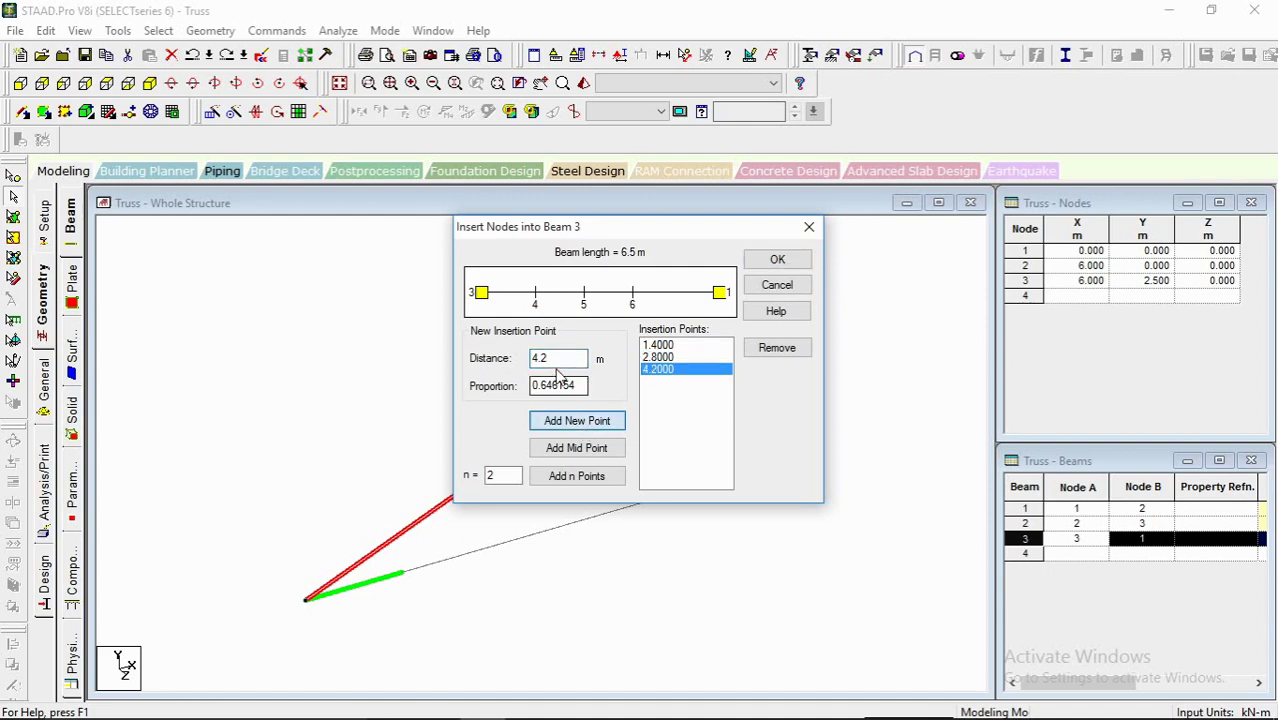
Step: Add an insertion point at 5.6 m and insert all the nodes into the top-chord beam
left_click_drag(555, 358, 513, 362)
type("54.")
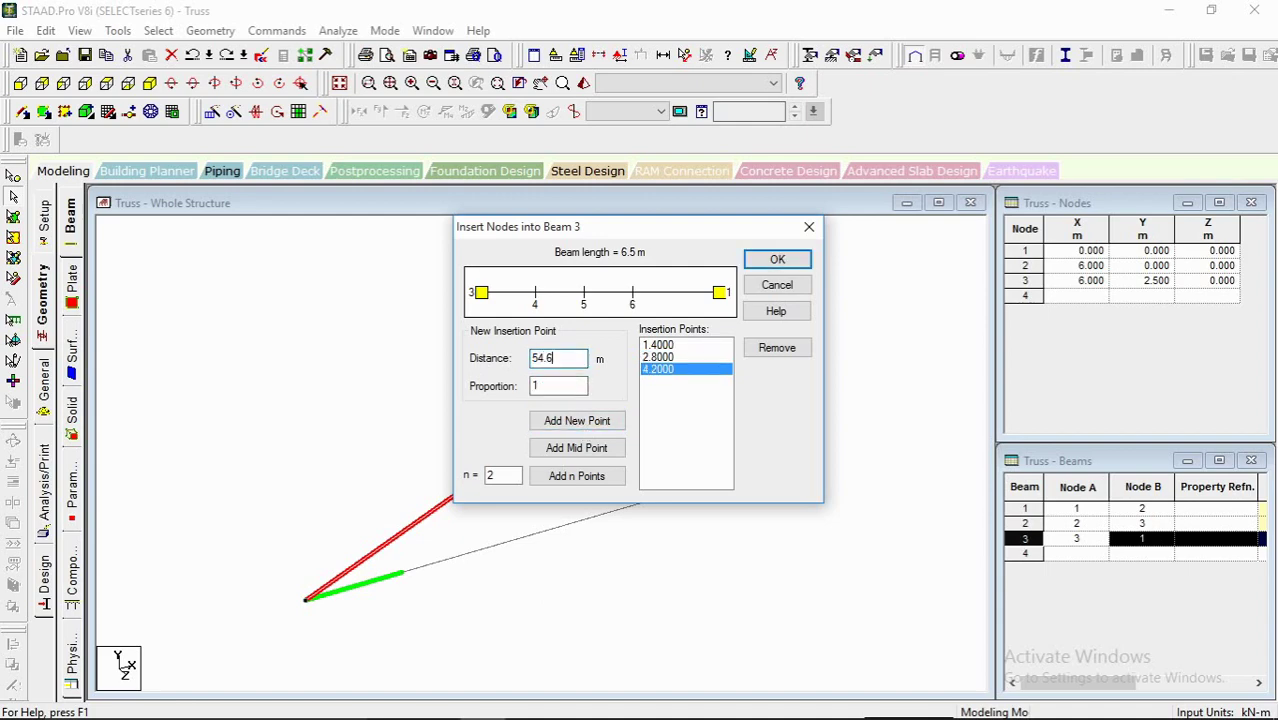
type("6")
key("BackSpace")
key("BackSpace")
key("BackSpace")
key("BackSpace")
type("5.6")
left_click(568, 421)
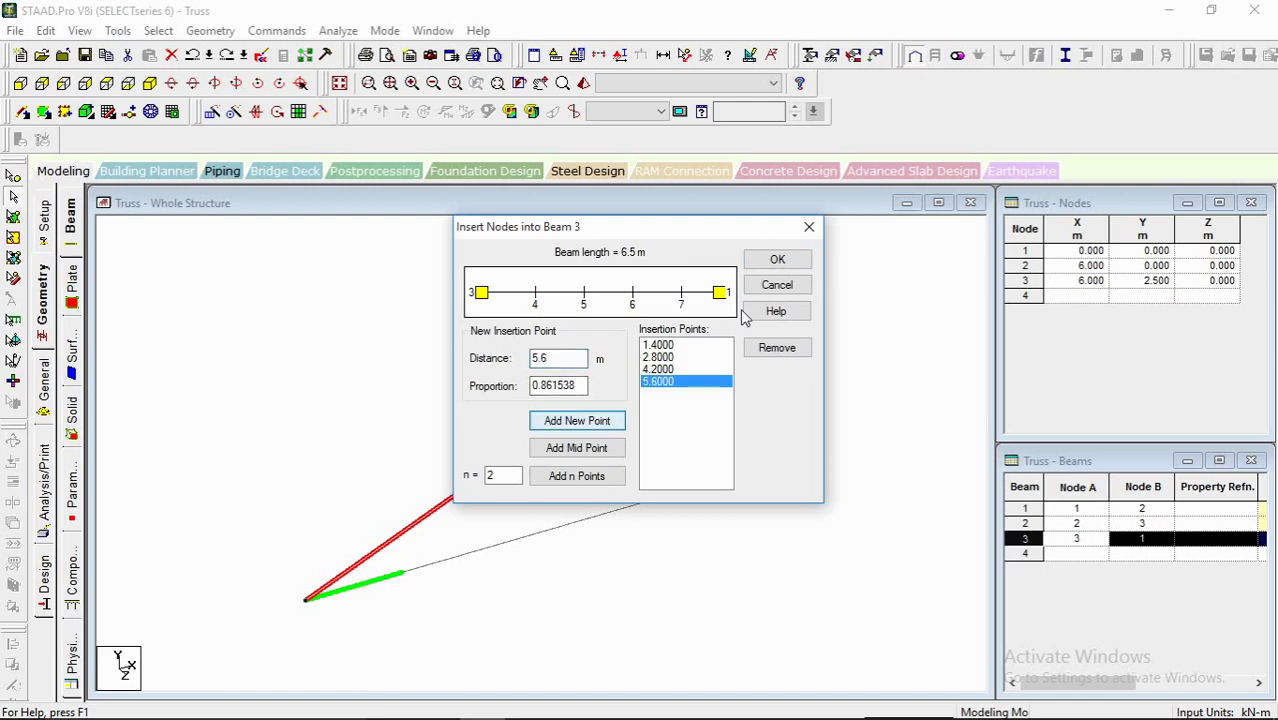
left_click(775, 260)
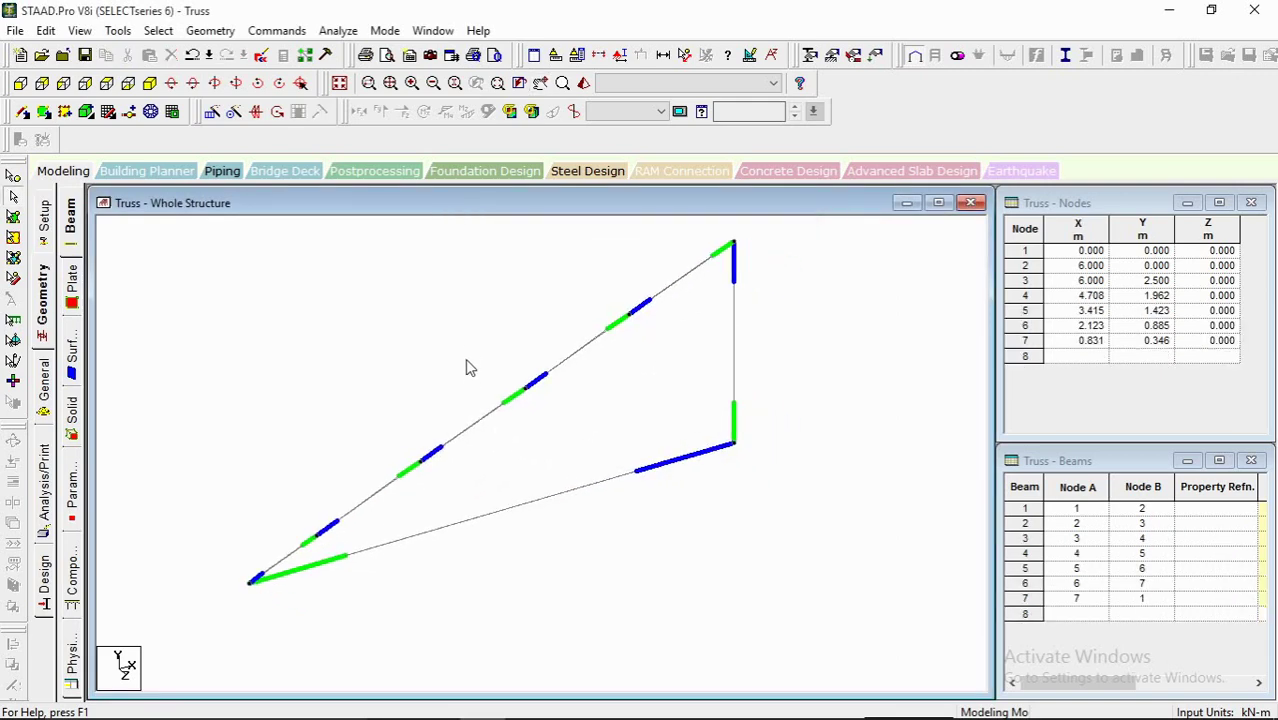
Step: Hide the beam start and end markers on the half-truss
left_click(345, 322)
middle_click_drag(576, 438, 580, 440)
mouse_move(654, 346)
middle_mouse_down()
mouse_move(678, 382)
mouse_move(654, 333)
middle_mouse_up()
middle_click_drag(517, 398, 450, 364)
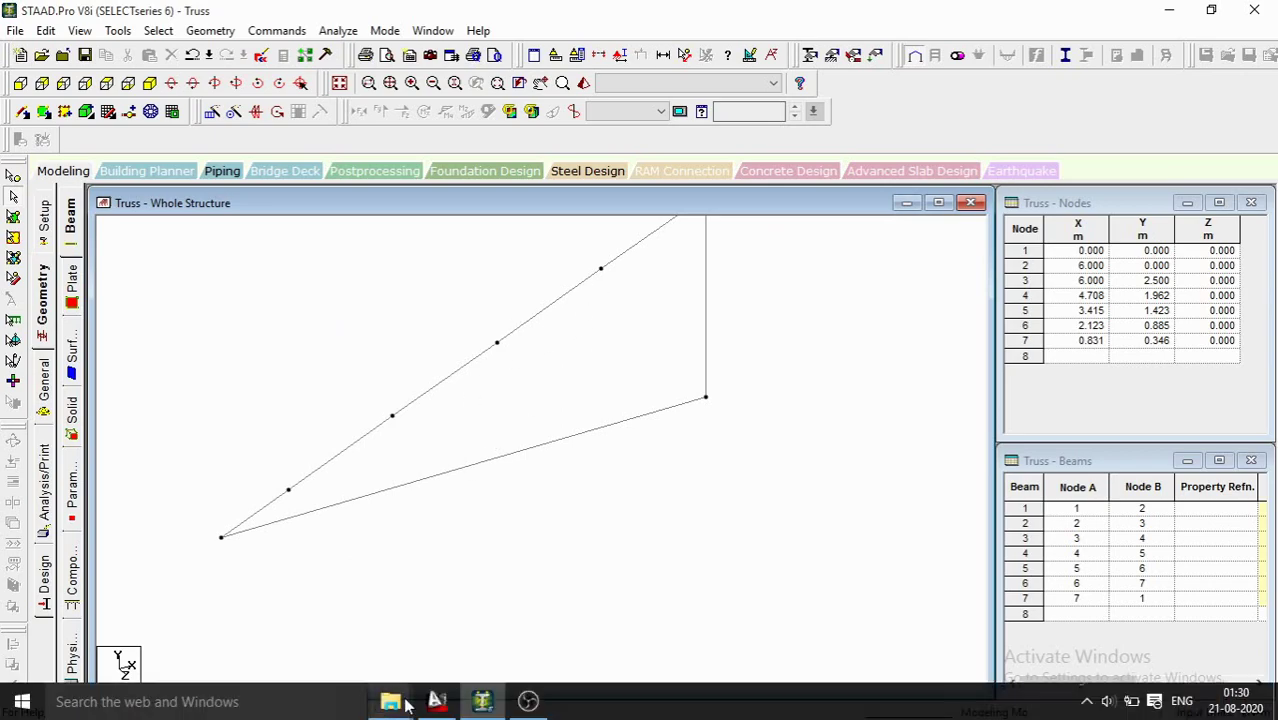
Step: Check the vertical member layout in the AutoCAD roof truss drawing and return to STAAD.Pro
left_click(436, 700)
scroll(479, 442, "up", 2)
scroll(585, 302, "down", 2)
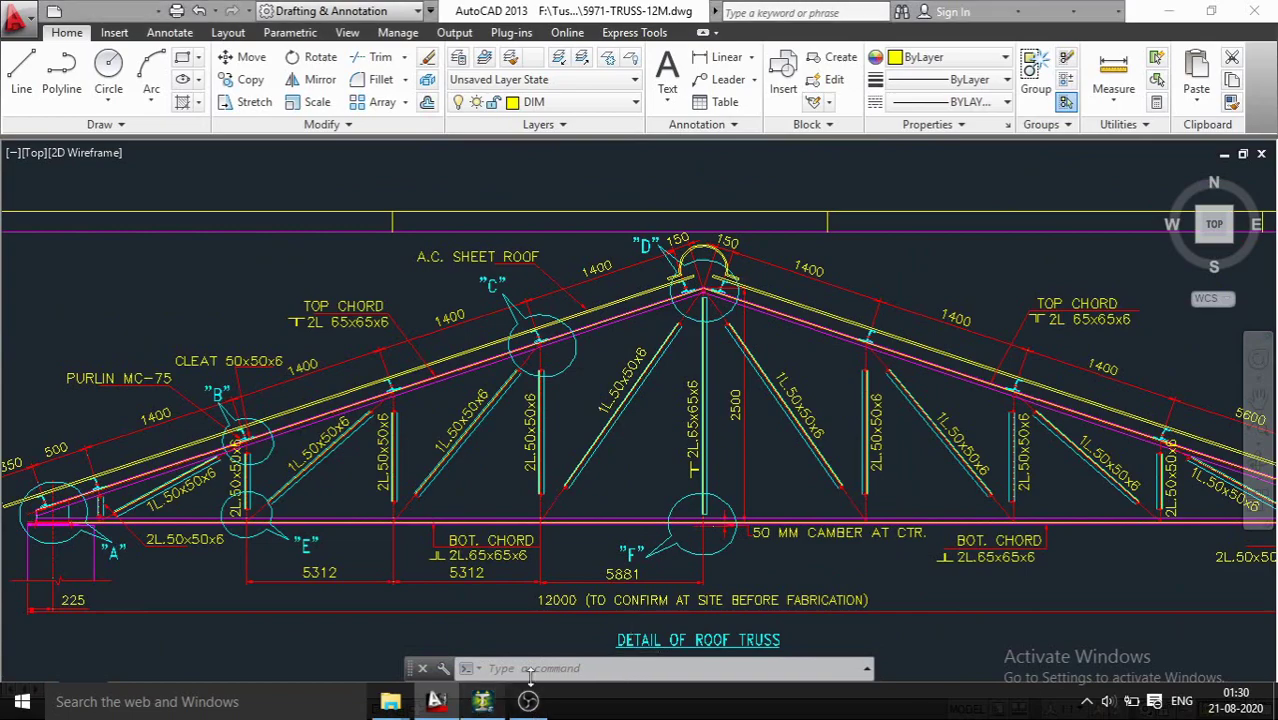
left_click(484, 701)
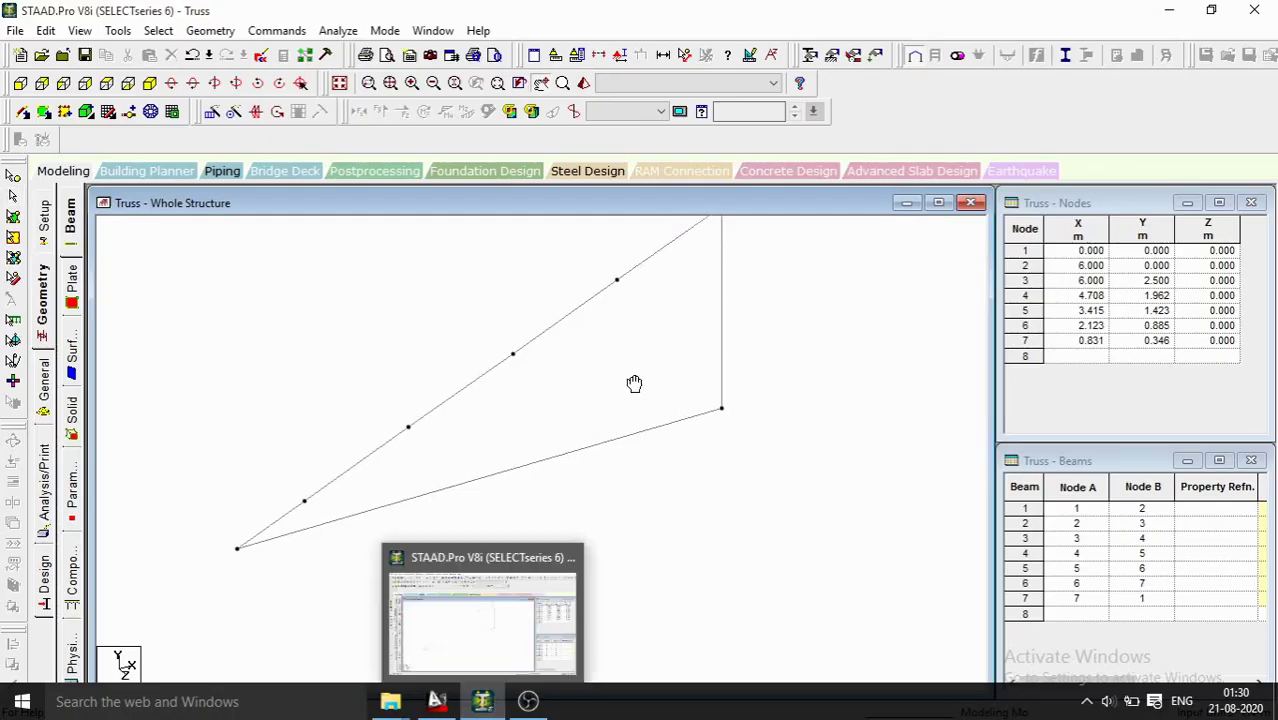
Step: Translationally repeat the four intermediate top-chord nodes in global Y with one step of -5 m and linked steps
left_click(13, 175)
left_click_drag(487, 250, 643, 440)
left_click_drag(323, 442, 443, 567)
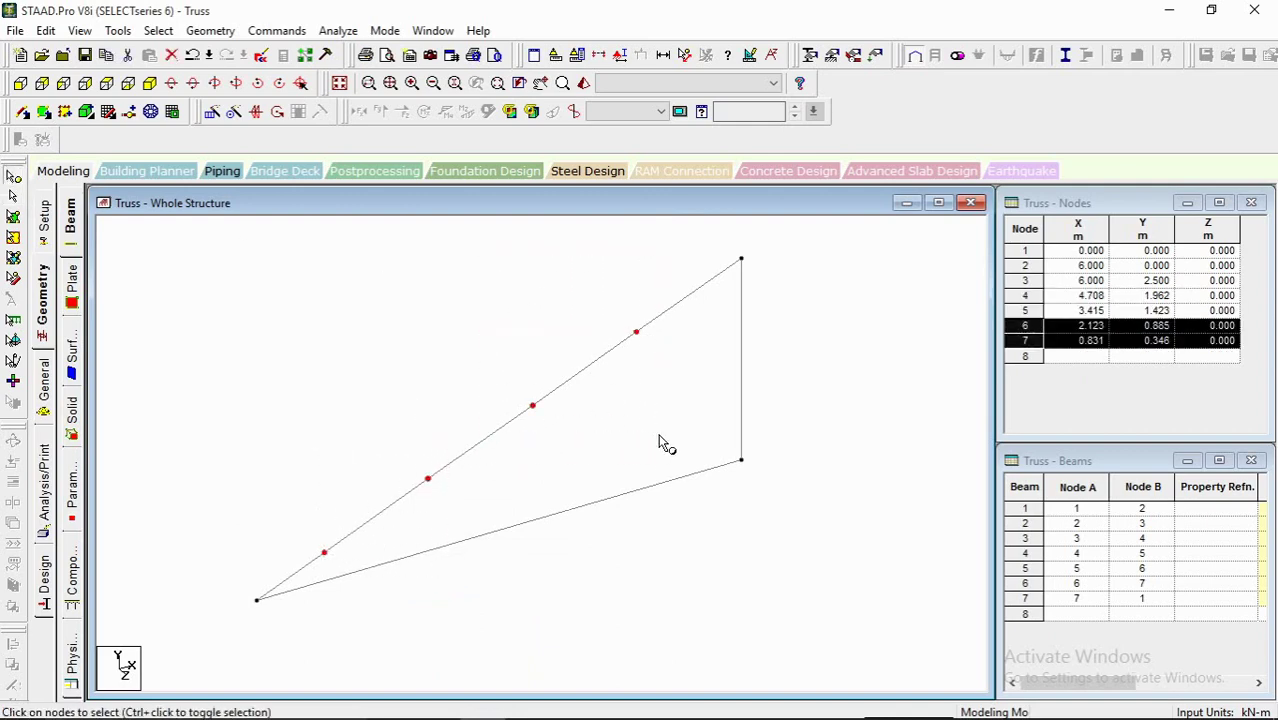
left_click_drag(252, 418, 478, 568, "ctrl")
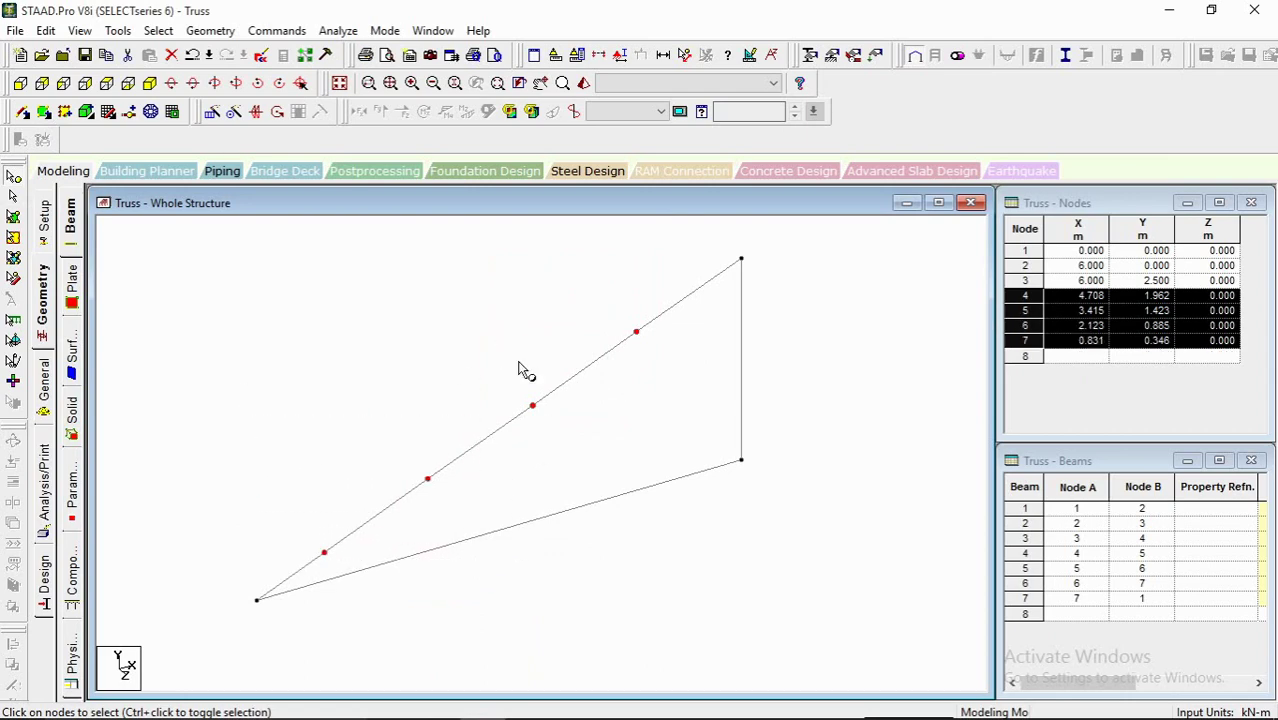
left_click(212, 111)
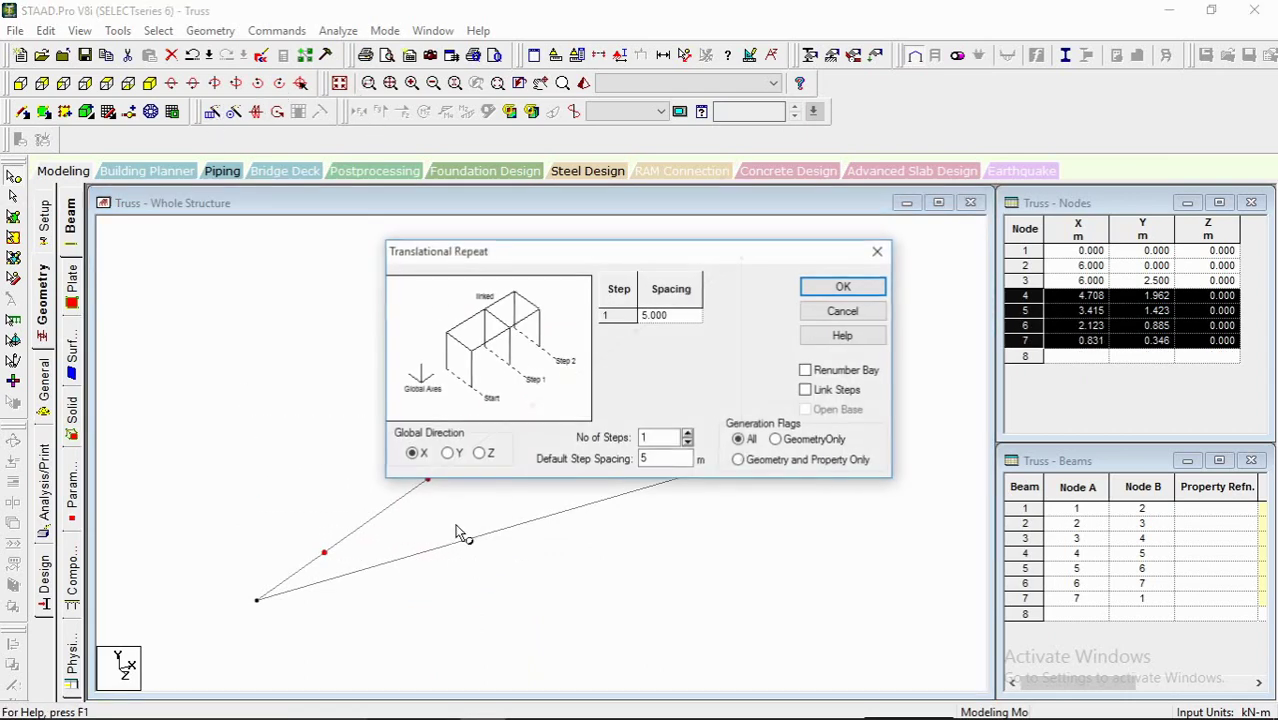
left_click(447, 453)
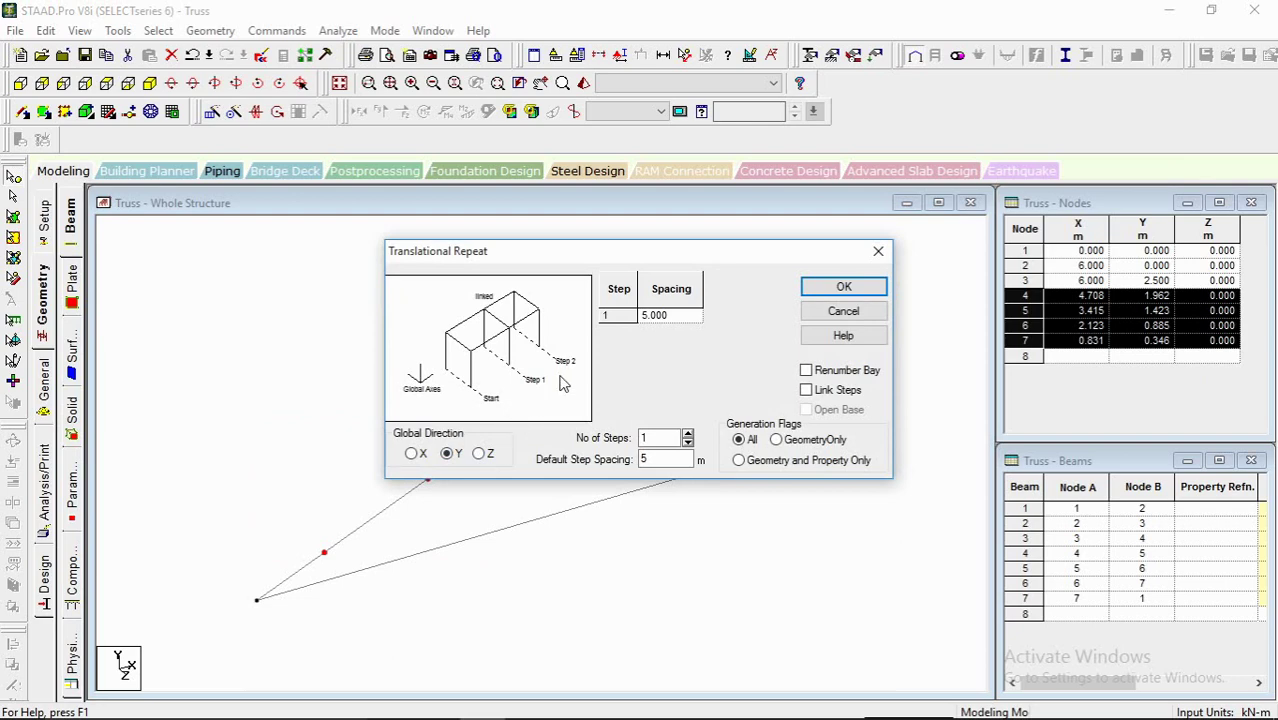
left_click(682, 320)
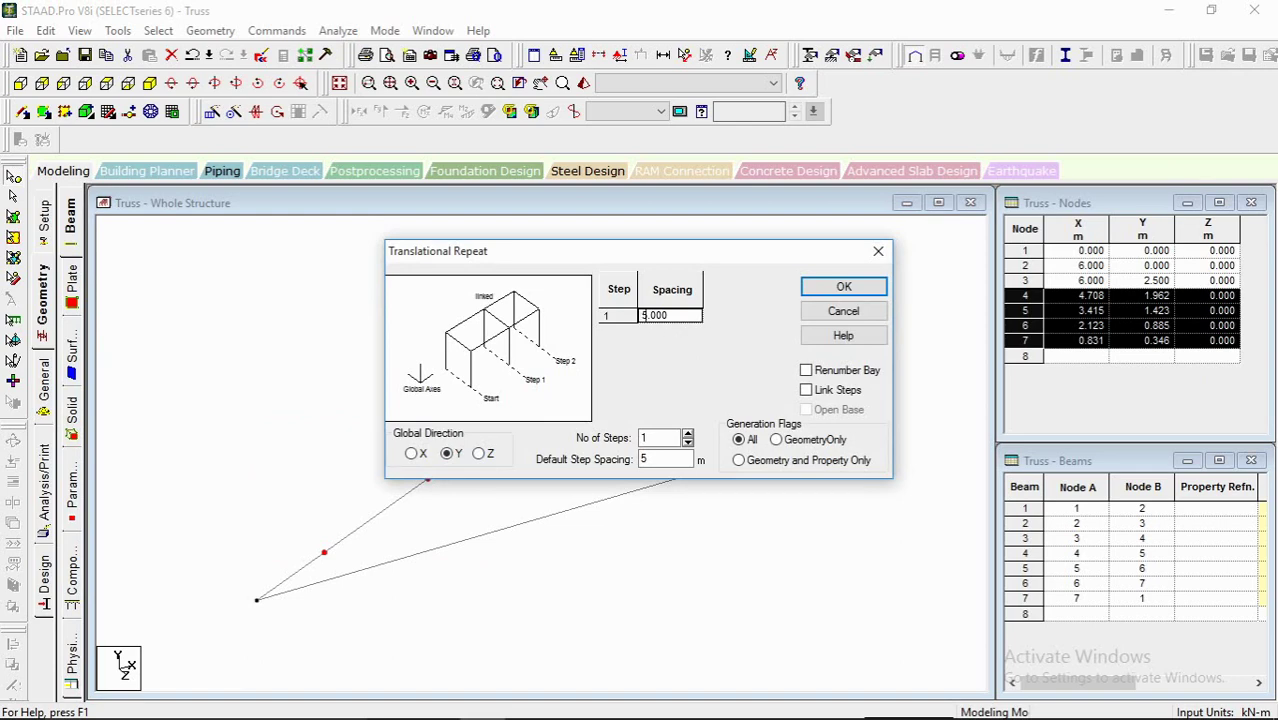
left_click(648, 319)
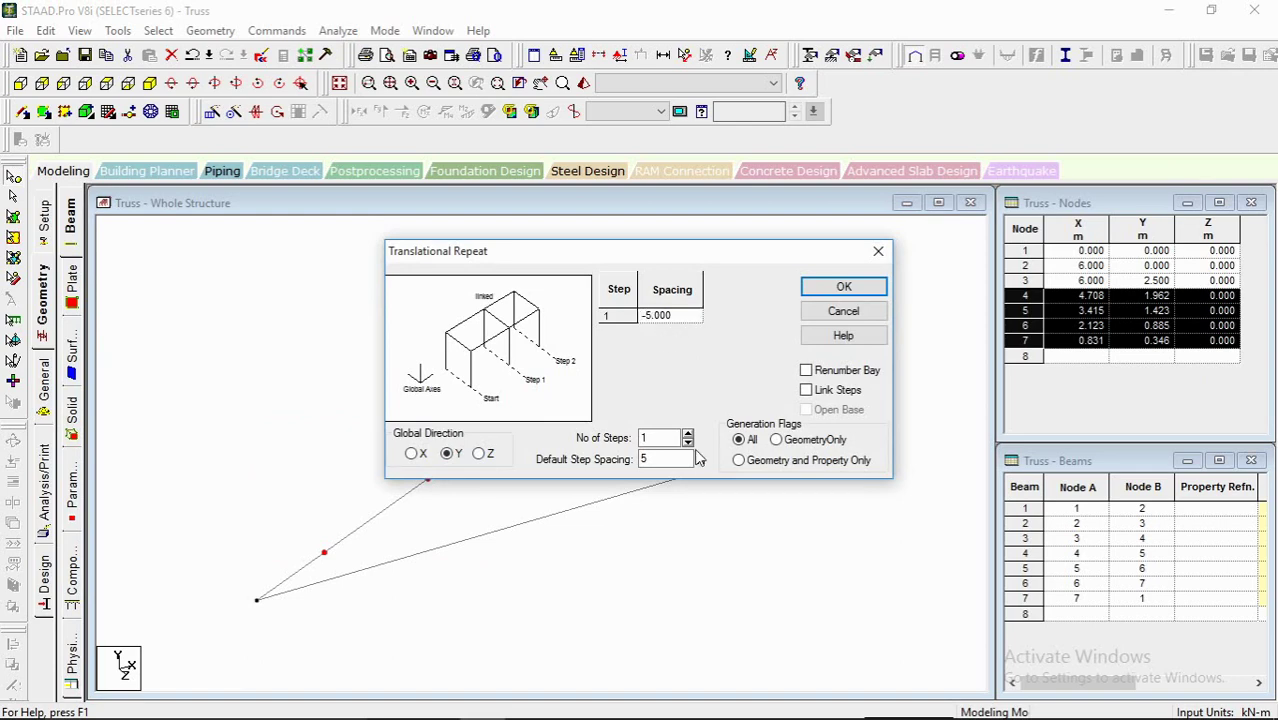
left_click(834, 390)
left_click(844, 287)
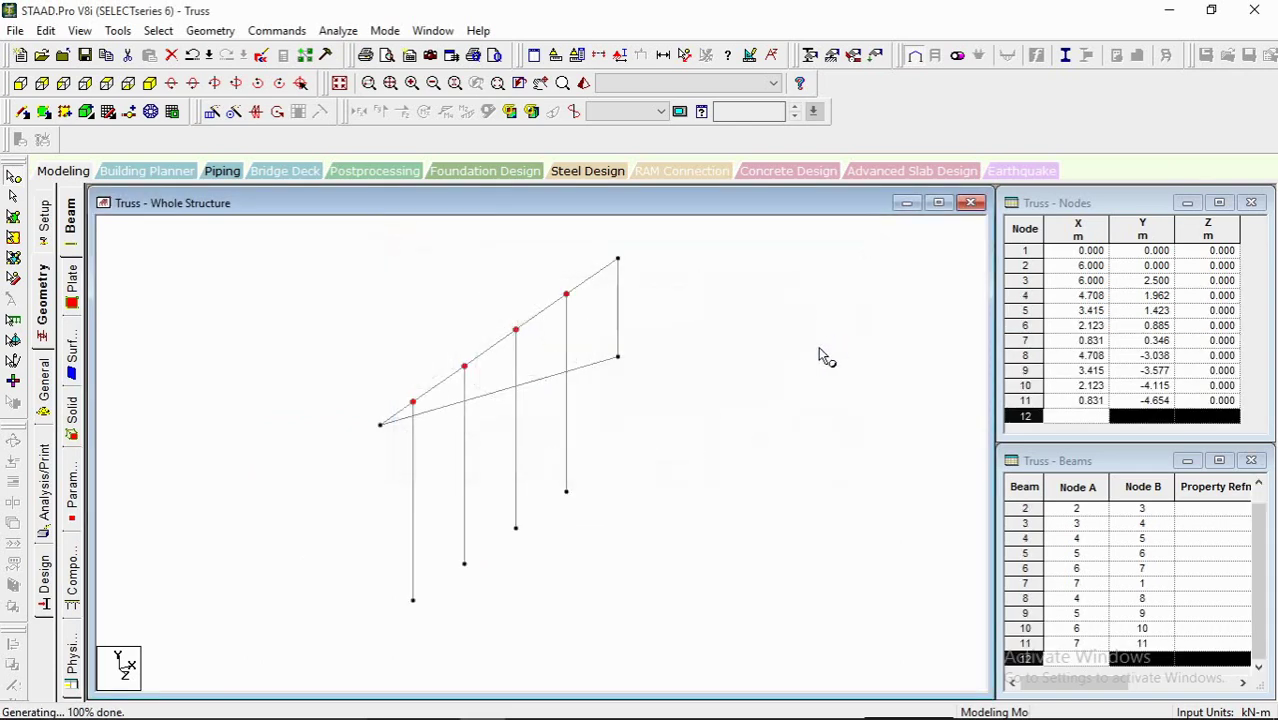
Step: Select the four vertical members hanging from the top chord together with the bottom-chord beam
scroll(495, 416, "up", 4)
middle_click_drag(538, 464, 565, 516)
scroll(538, 410, "up", 1)
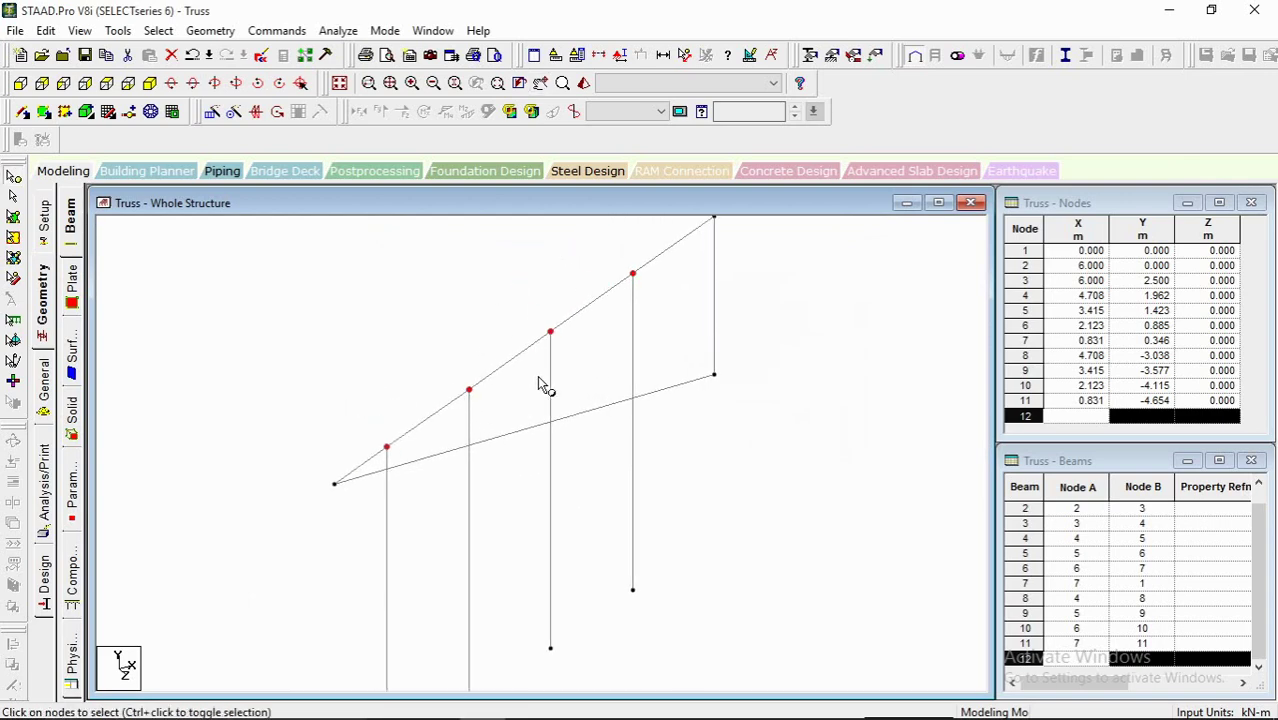
middle_click_drag(466, 448, 461, 412)
middle_click_drag(542, 498, 543, 397)
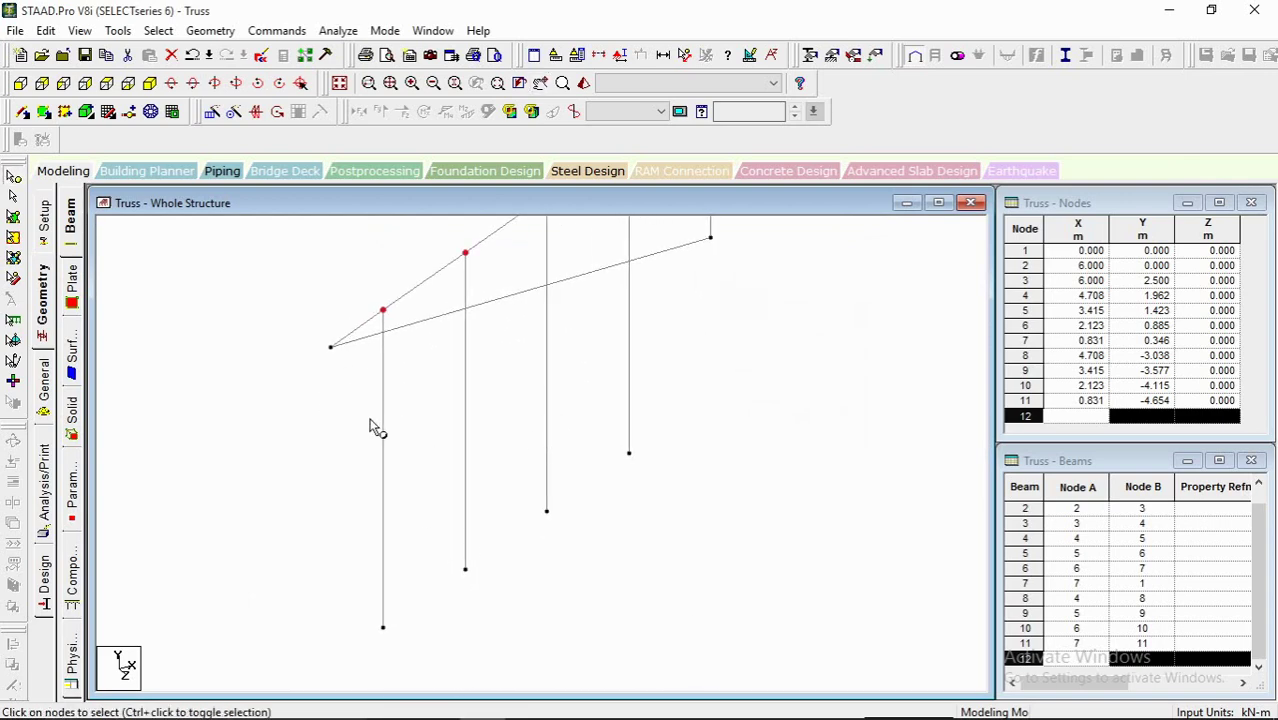
middle_click_drag(370, 425, 402, 511)
middle_click_drag(608, 441, 562, 471)
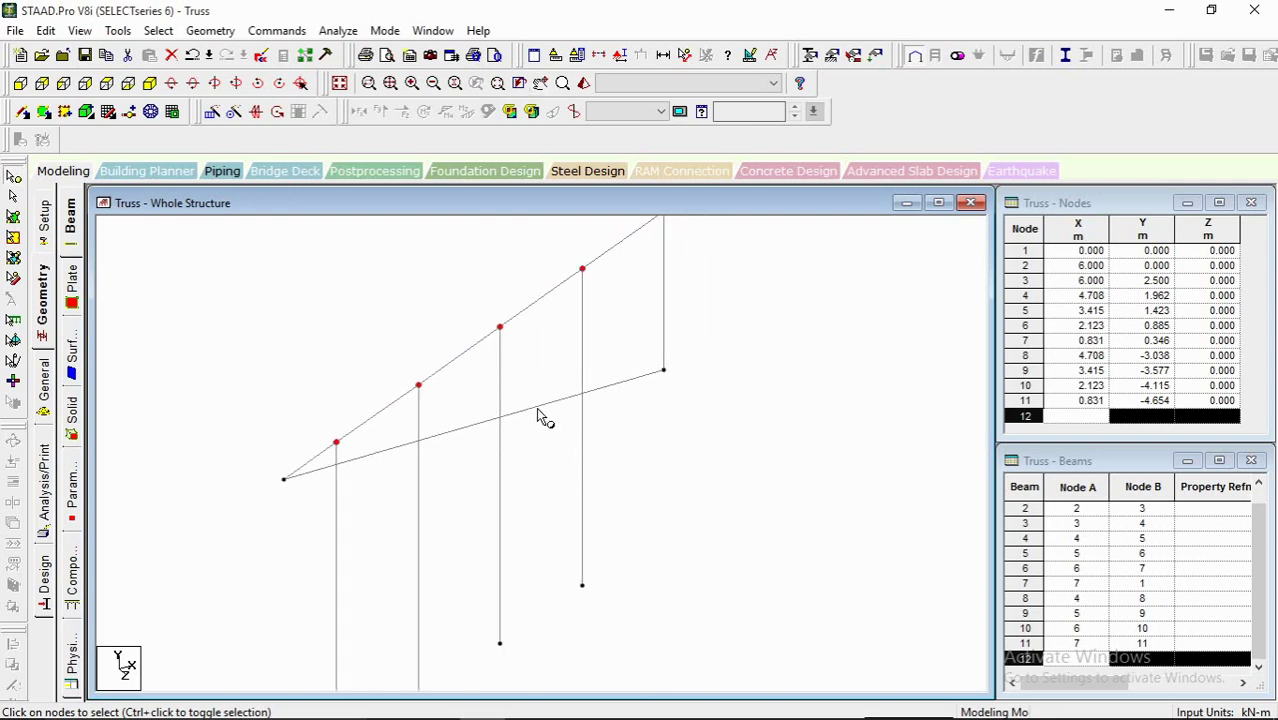
middle_click_drag(540, 417, 560, 417)
left_click_drag(651, 427, 405, 585)
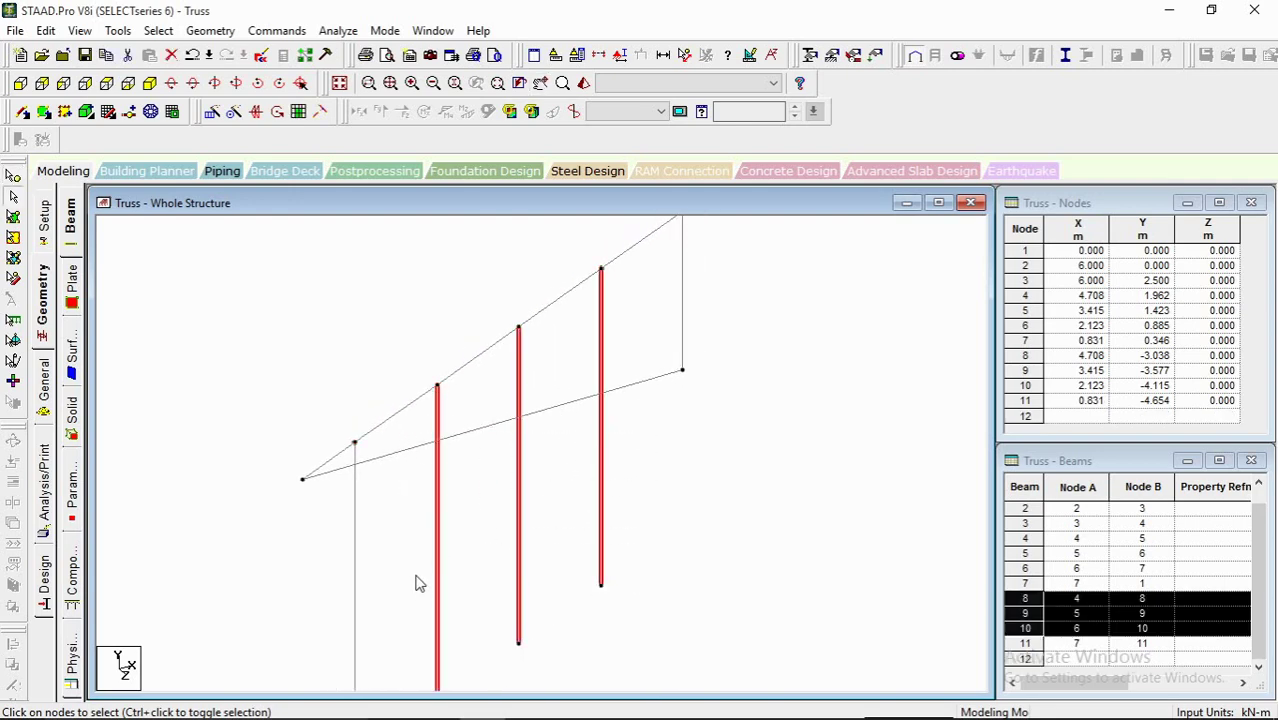
left_click(427, 447, "ctrl")
left_click(210, 30)
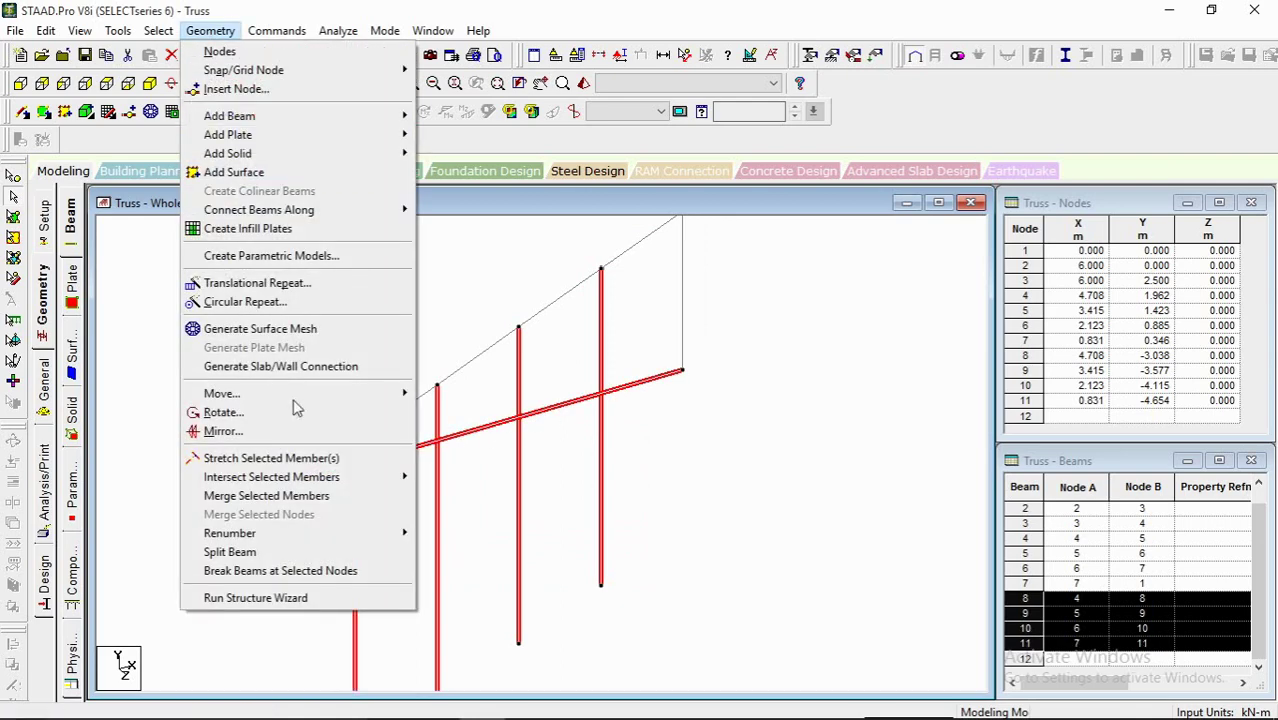
left_click(283, 494)
left_click(709, 251)
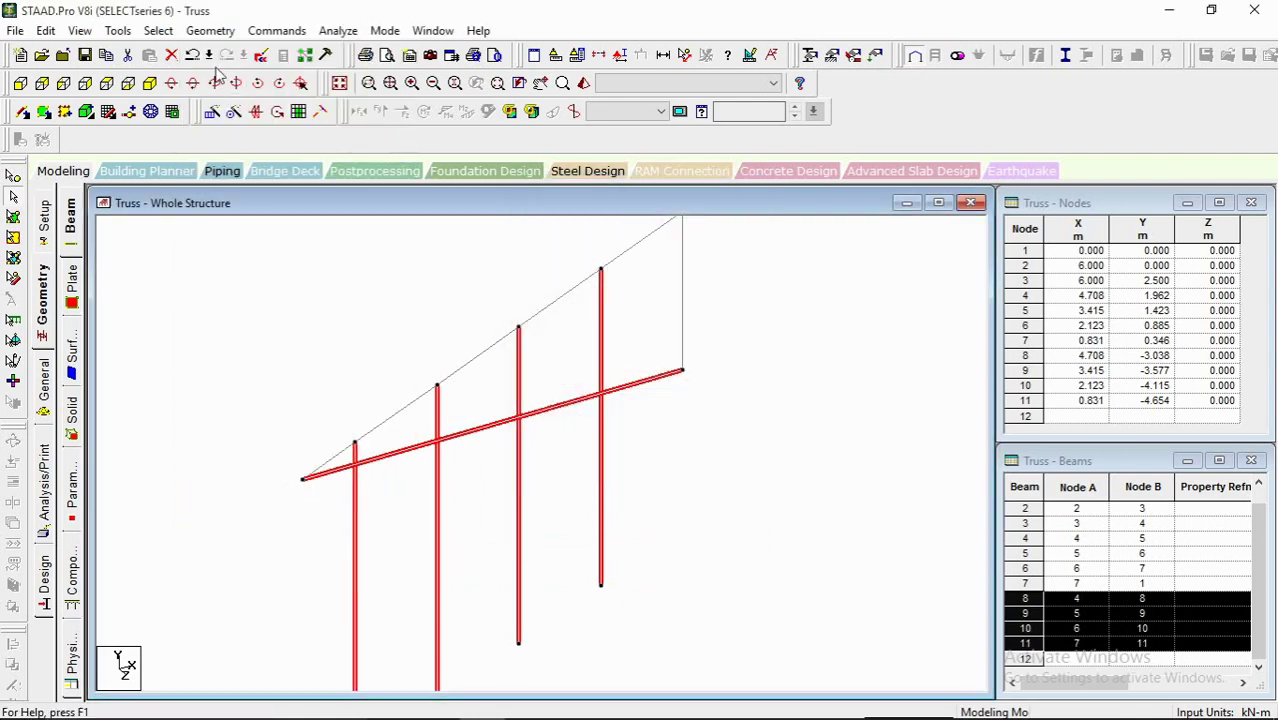
Step: Intersect the selected vertical members with the bottom-chord beam
left_click(210, 30)
mouse_move(390, 477)
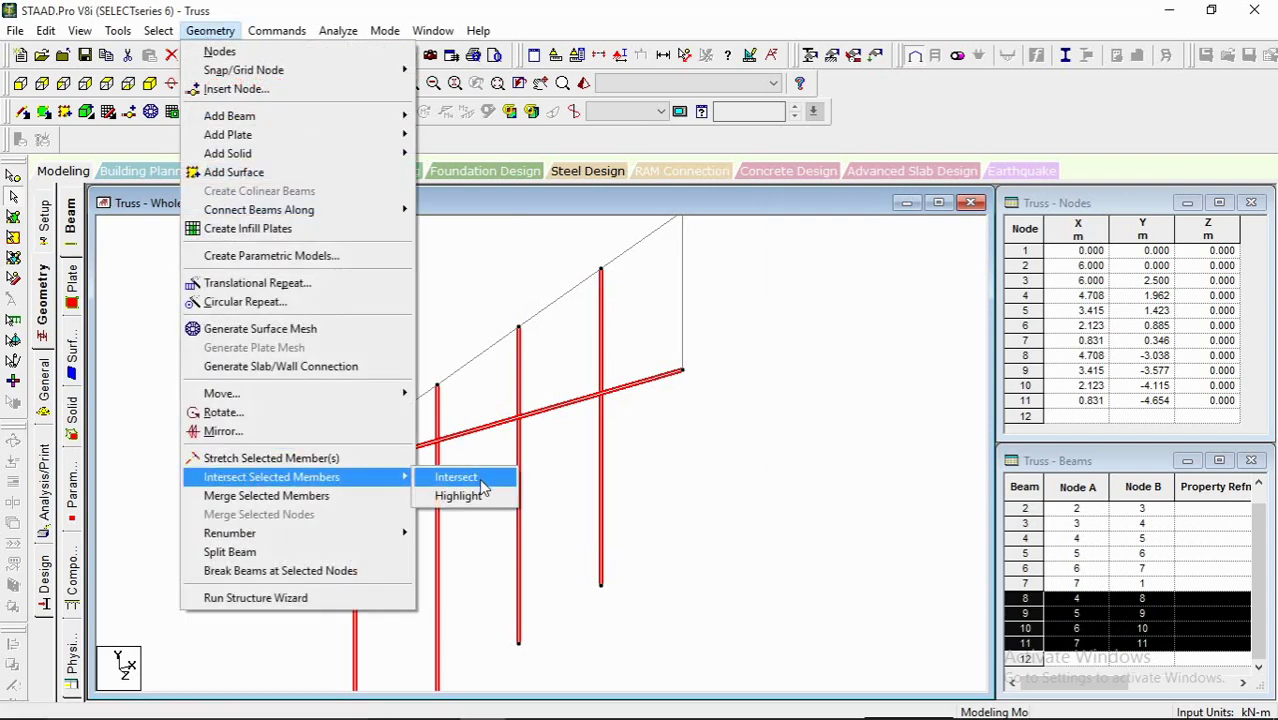
left_click(481, 480)
left_click(583, 400)
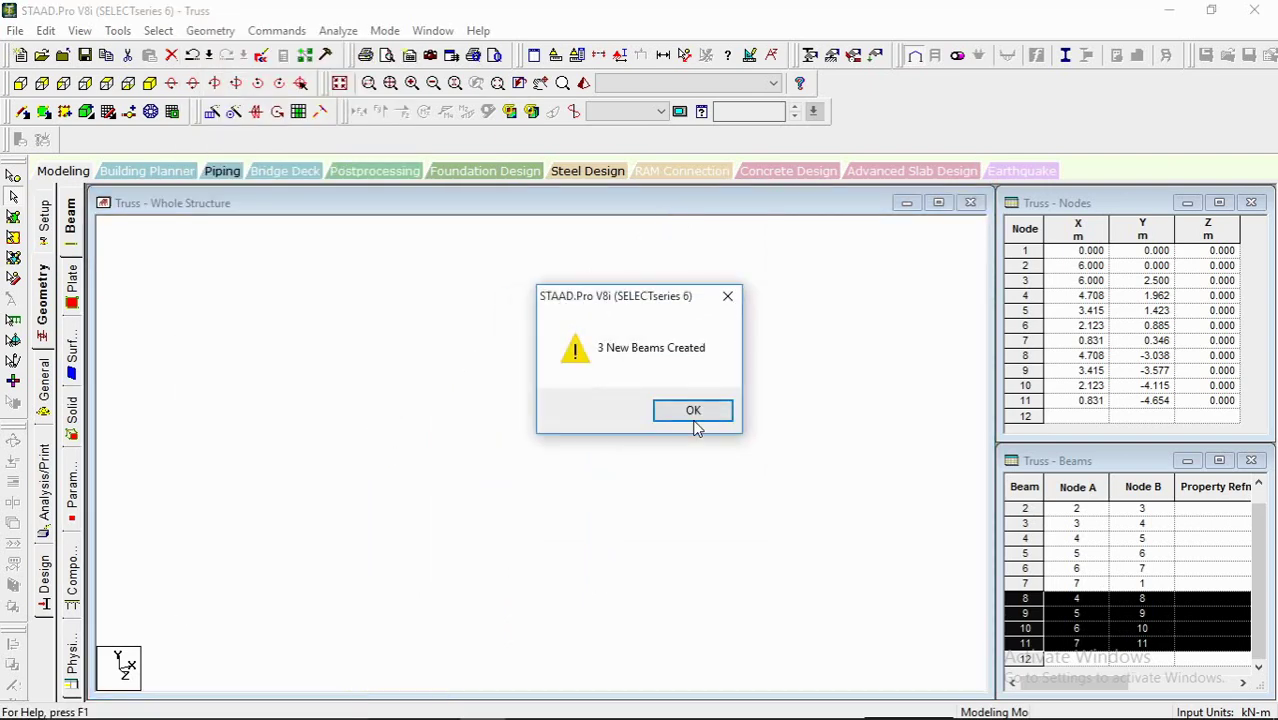
left_click(693, 411)
Step: Intersect the three remaining long vertical members with the two bottom-chord beams they cross
left_click_drag(699, 406, 383, 593)
middle_click_drag(581, 530, 460, 601)
left_click(505, 511, "ctrl")
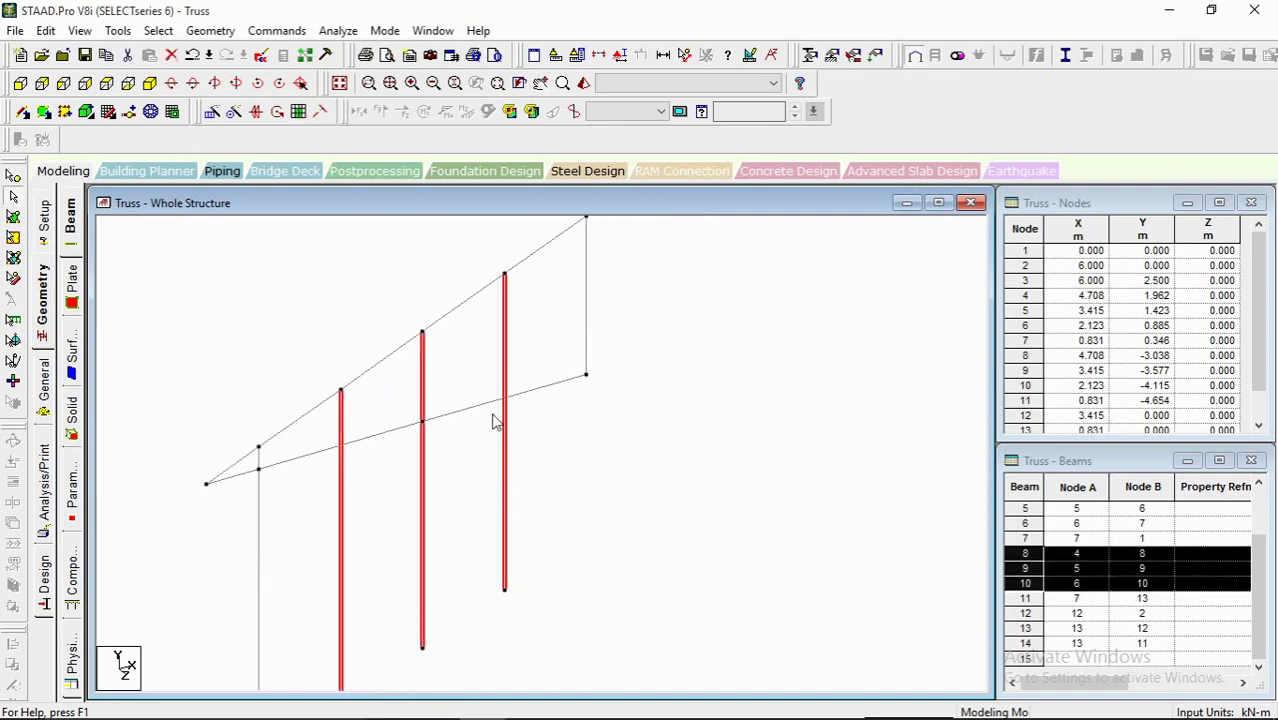
left_click(490, 402, "ctrl")
left_click(322, 451, "ctrl")
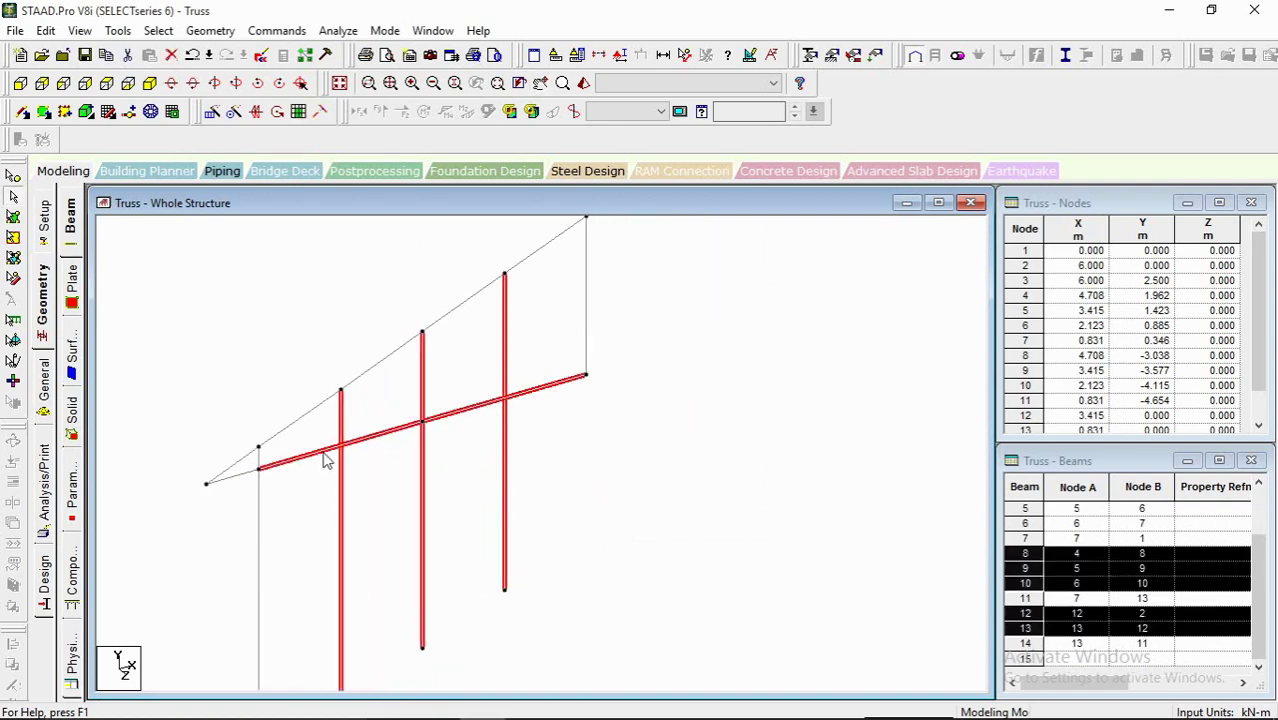
left_click(205, 31)
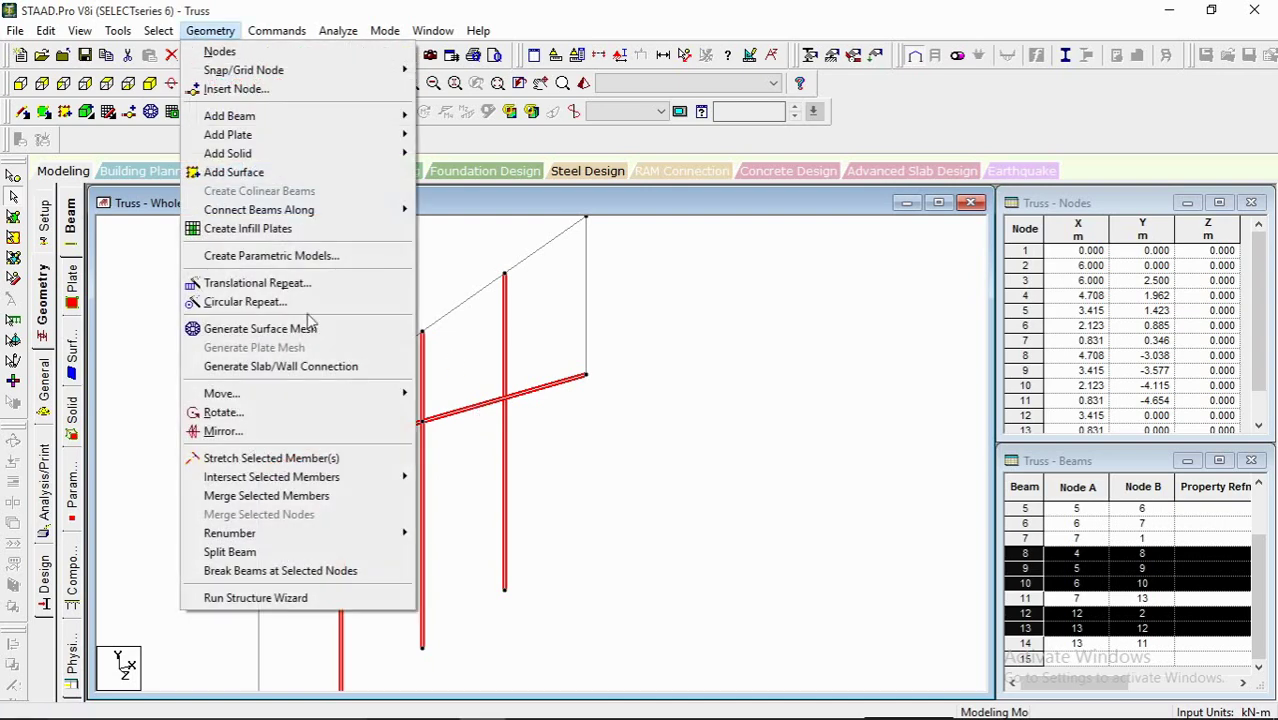
mouse_move(367, 479)
left_click(514, 479)
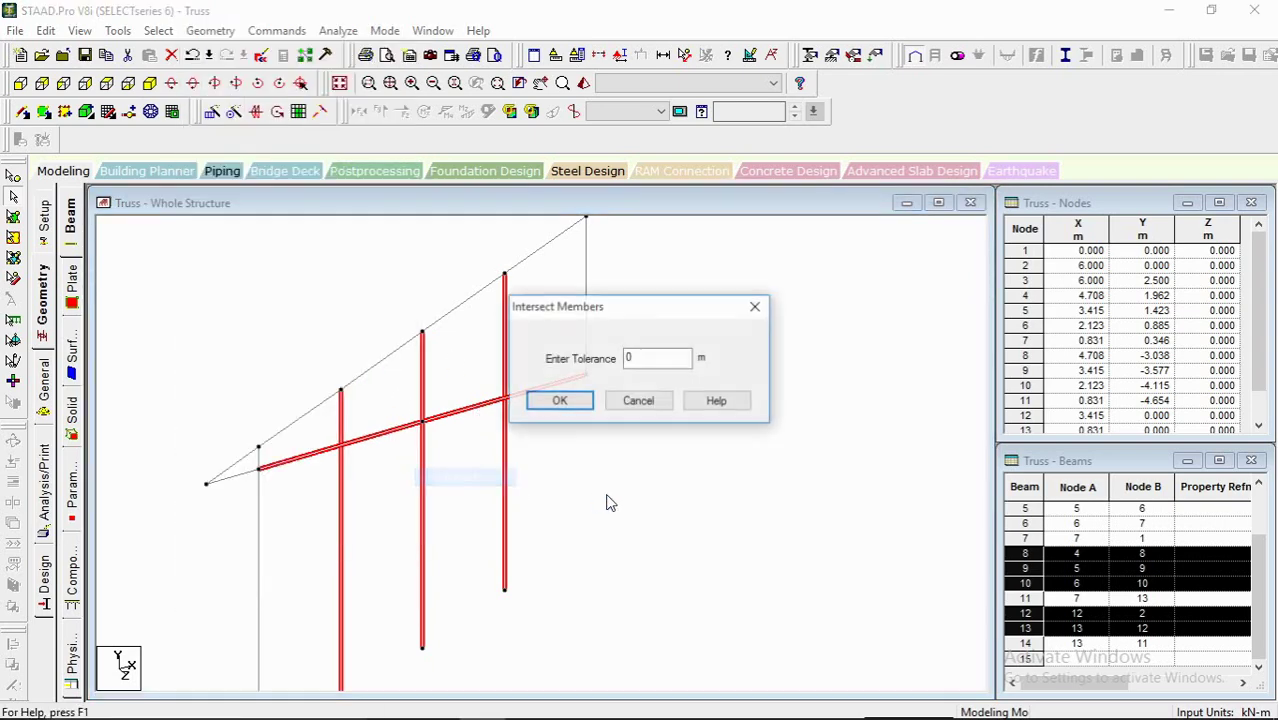
left_click(668, 359)
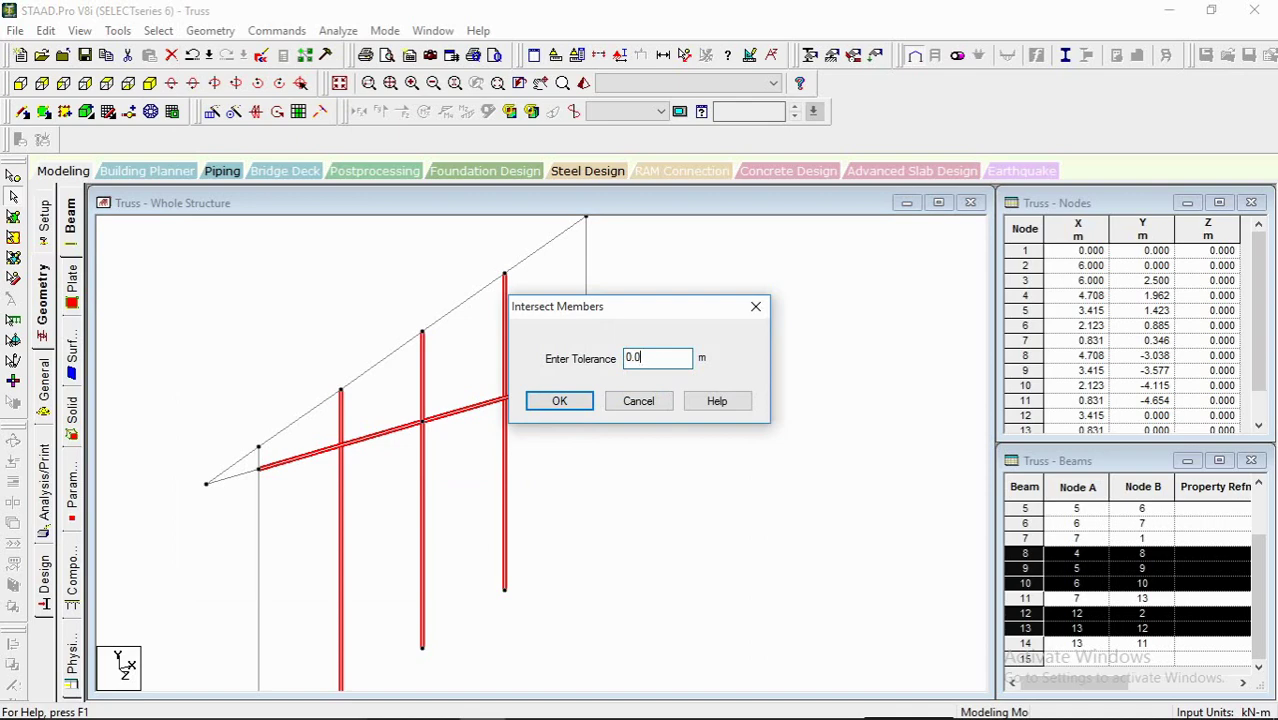
left_click(559, 401)
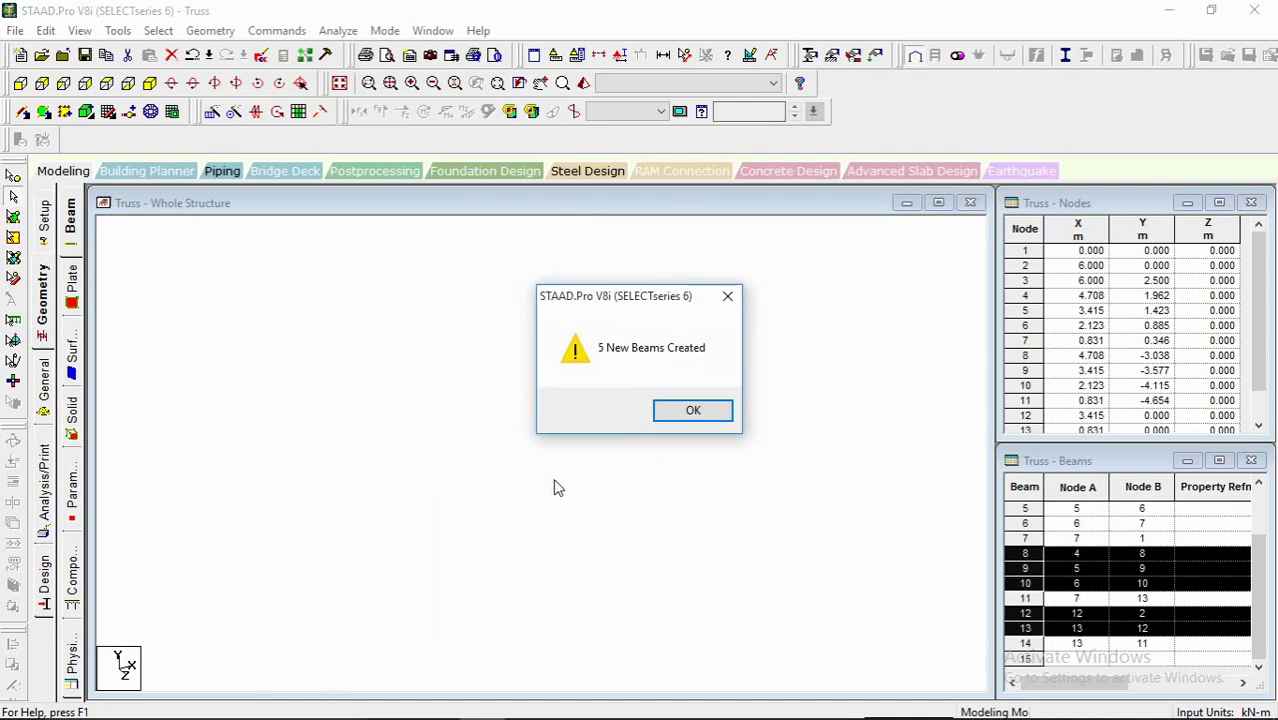
left_click(671, 417)
Step: Delete the four vertical member segments that hang below the bottom chord
middle_click_drag(600, 460, 705, 398)
left_click(610, 467)
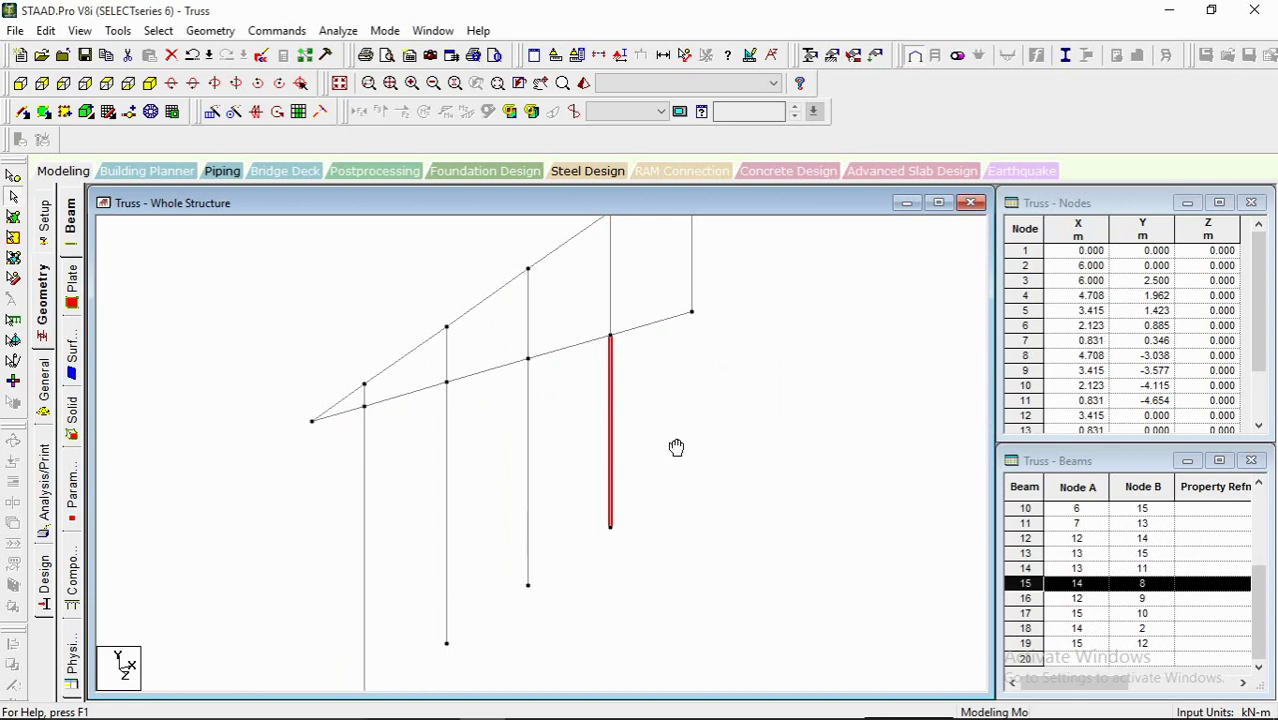
middle_click_drag(676, 445, 683, 406)
scroll(642, 415, "down", 1)
left_click_drag(667, 406, 360, 576)
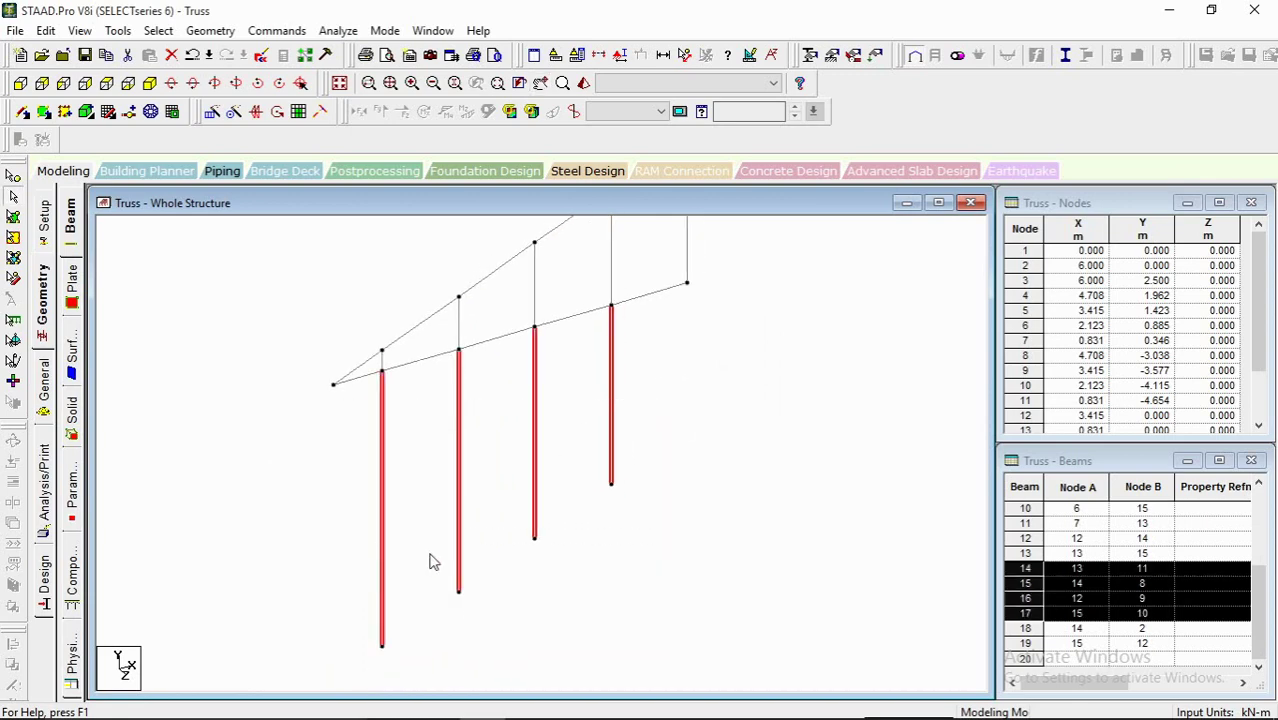
key("Delete")
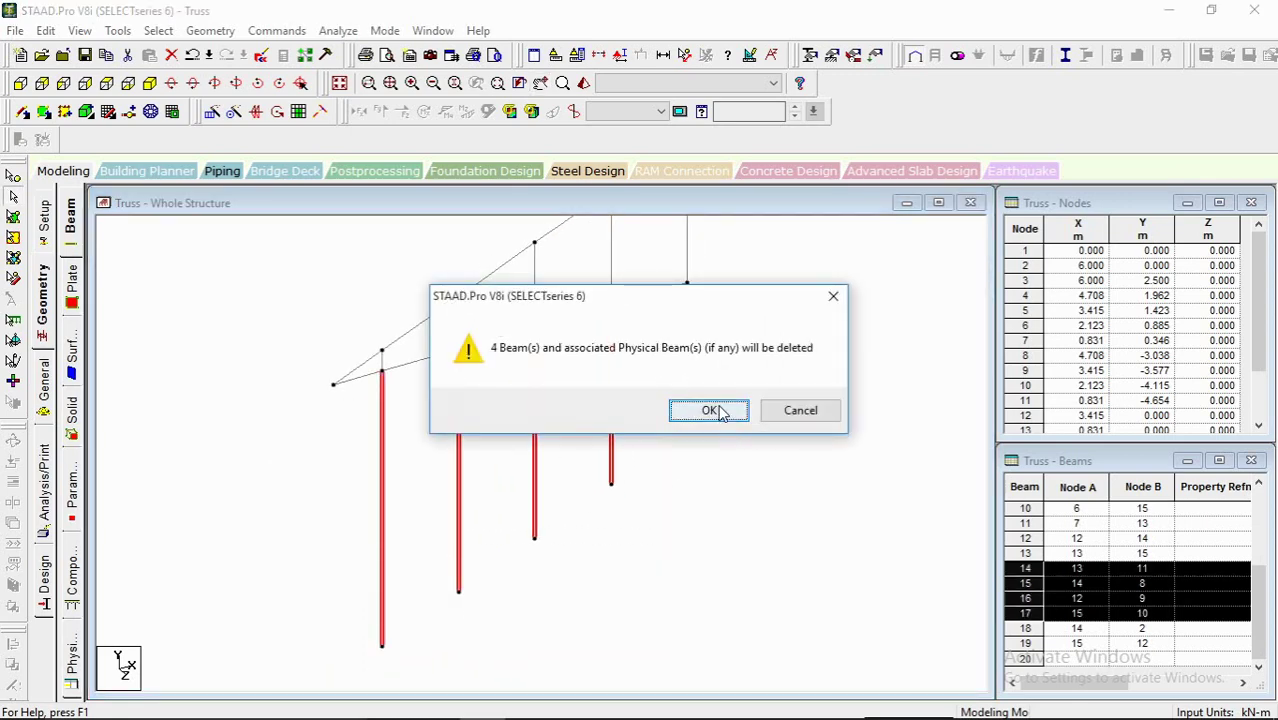
left_click(710, 414)
left_click(703, 411)
scroll(625, 418, "down", 3)
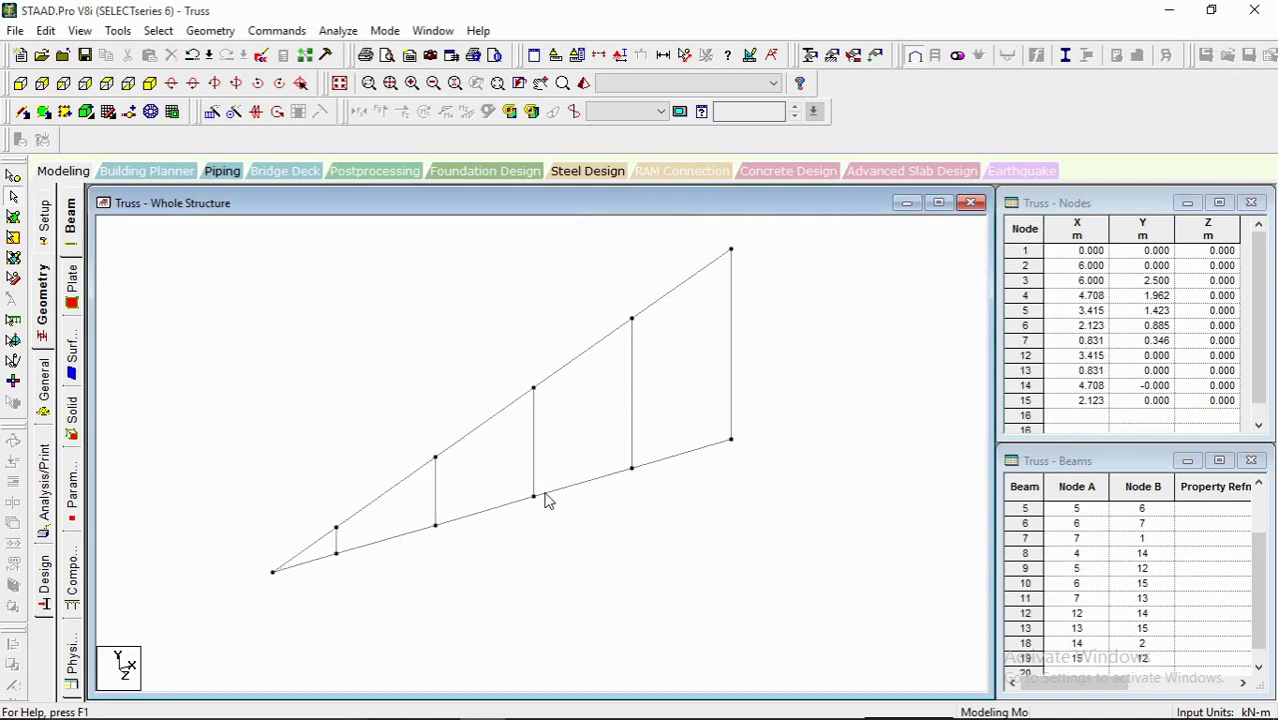
Step: Check the diagonal member layout in the AutoCAD roof truss drawing and return to STAAD.Pro
middle_click_drag(545, 493, 534, 494)
scroll(550, 388, "up", 1)
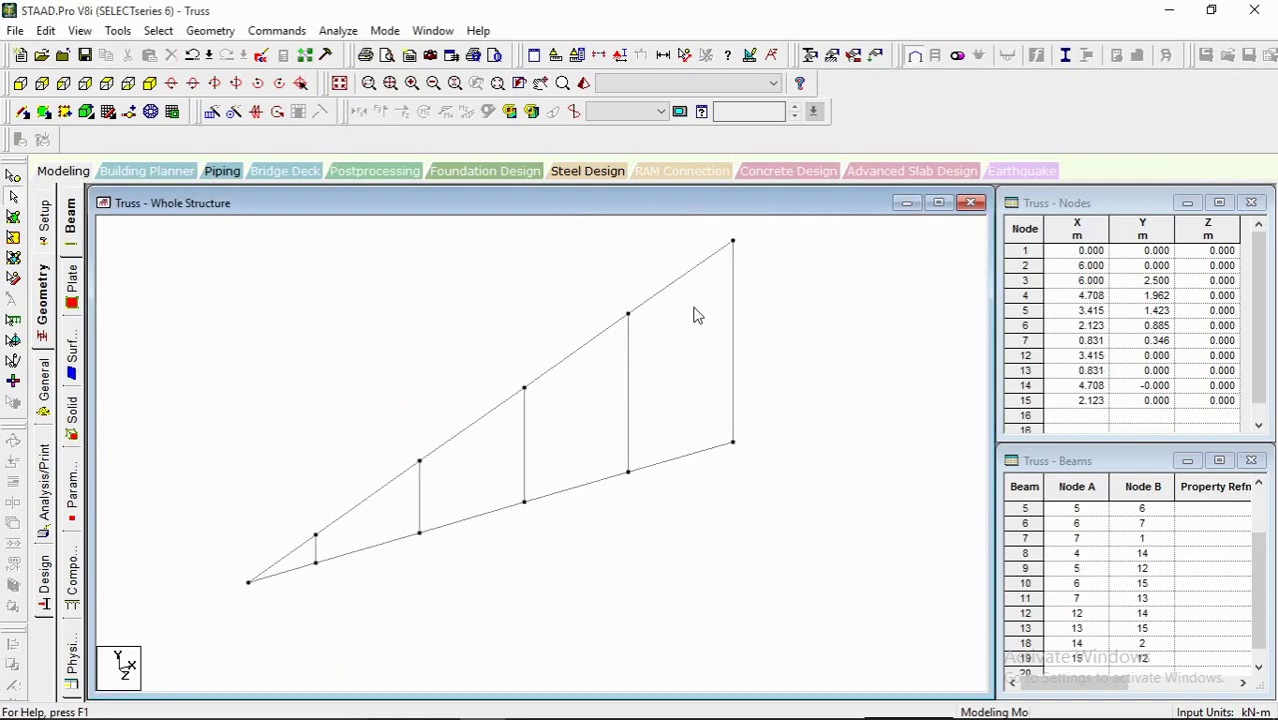
middle_click_drag(613, 425, 660, 415)
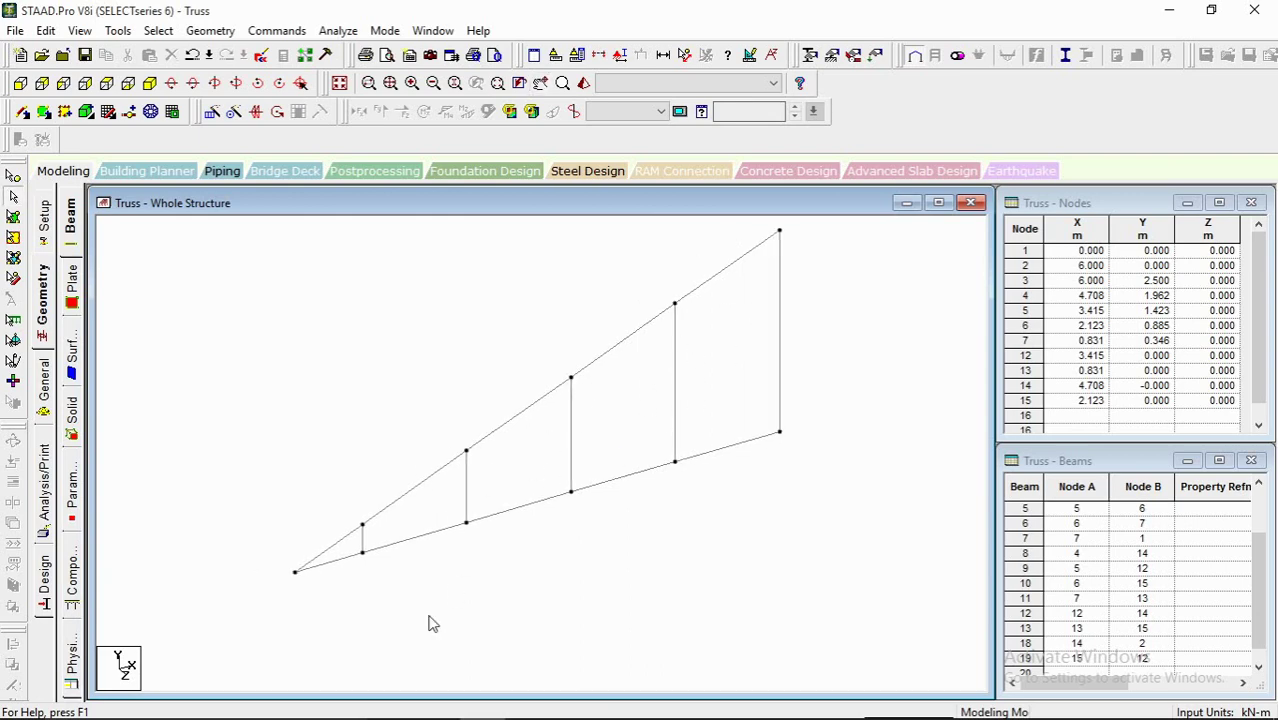
left_click(435, 701)
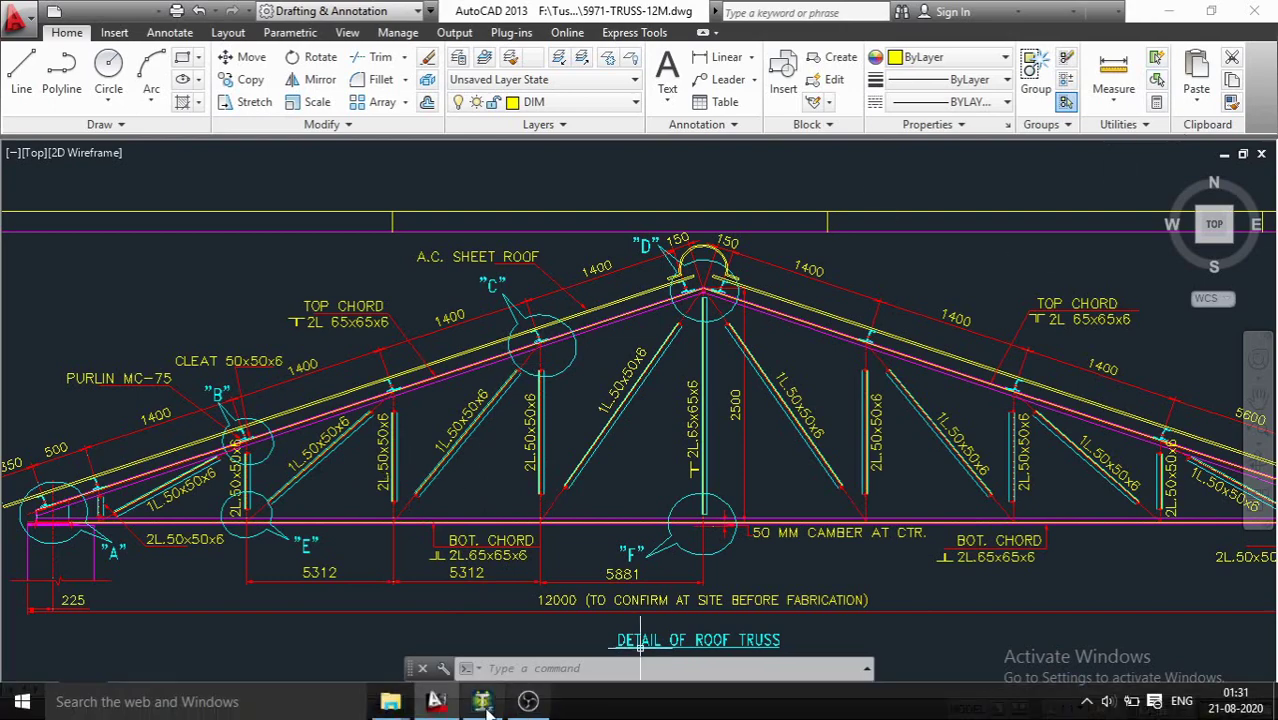
left_click(482, 710)
Step: Add four diagonal beams, each from a top-chord node, starting at the apex, to the foot of the next vertical towards the support
left_click(22, 111)
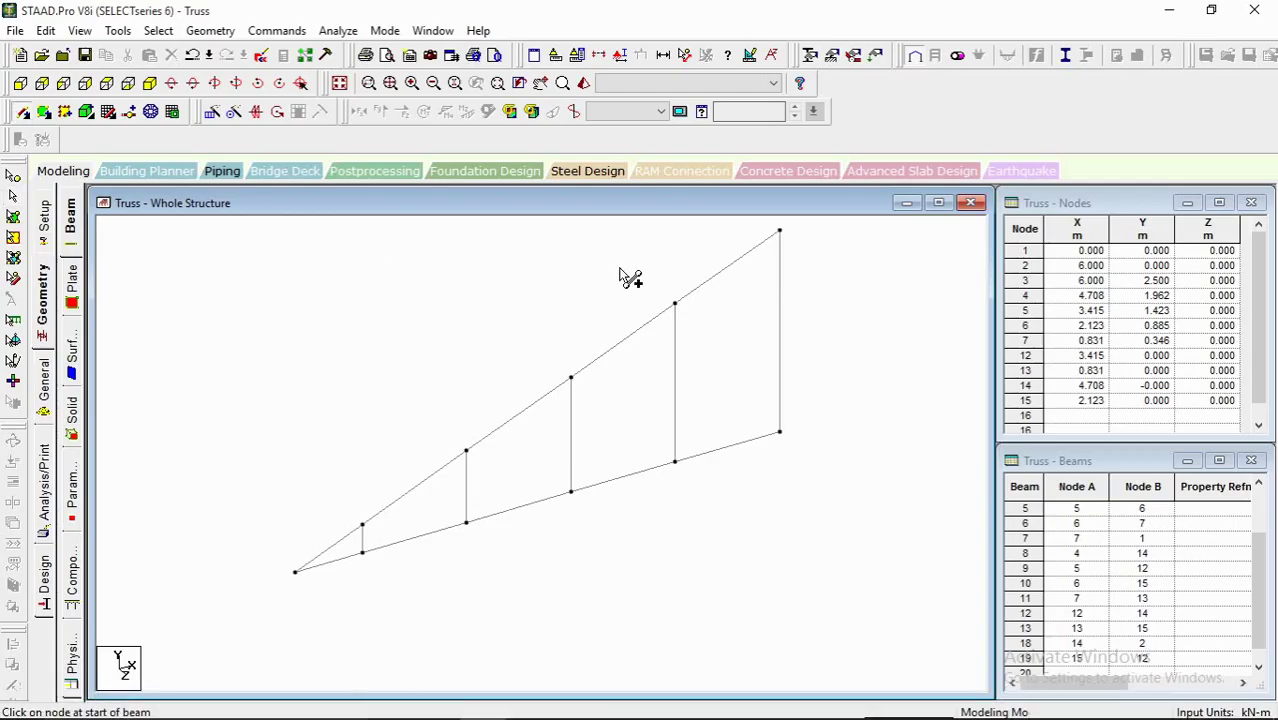
left_click_drag(780, 231, 675, 462)
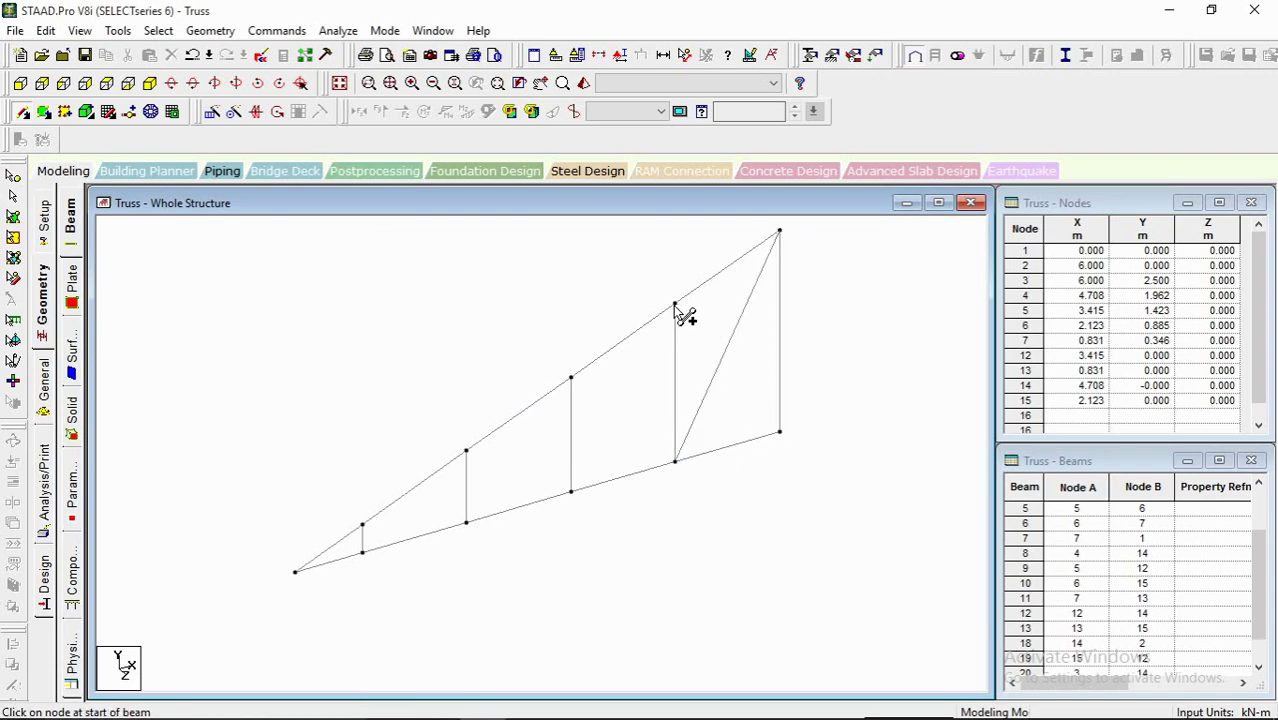
left_click_drag(675, 305, 571, 491)
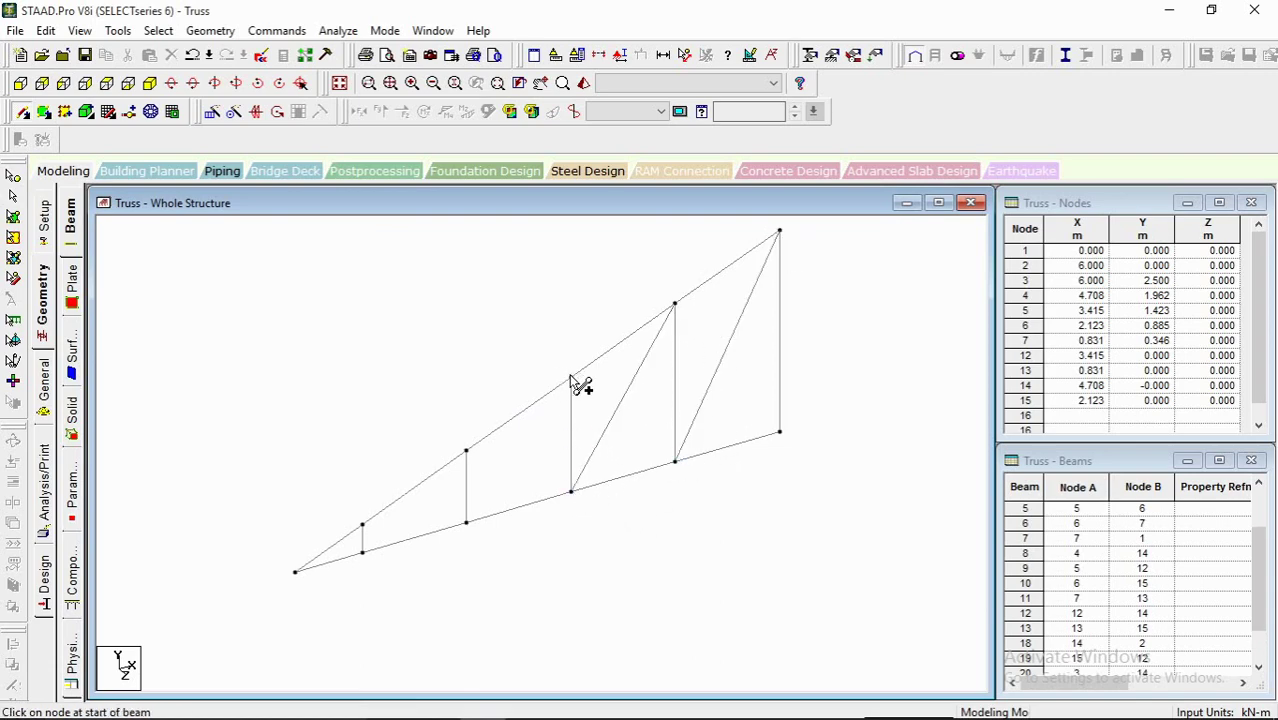
left_click_drag(571, 378, 466, 522)
left_click_drag(466, 451, 362, 552)
scroll(633, 456, "down", 3)
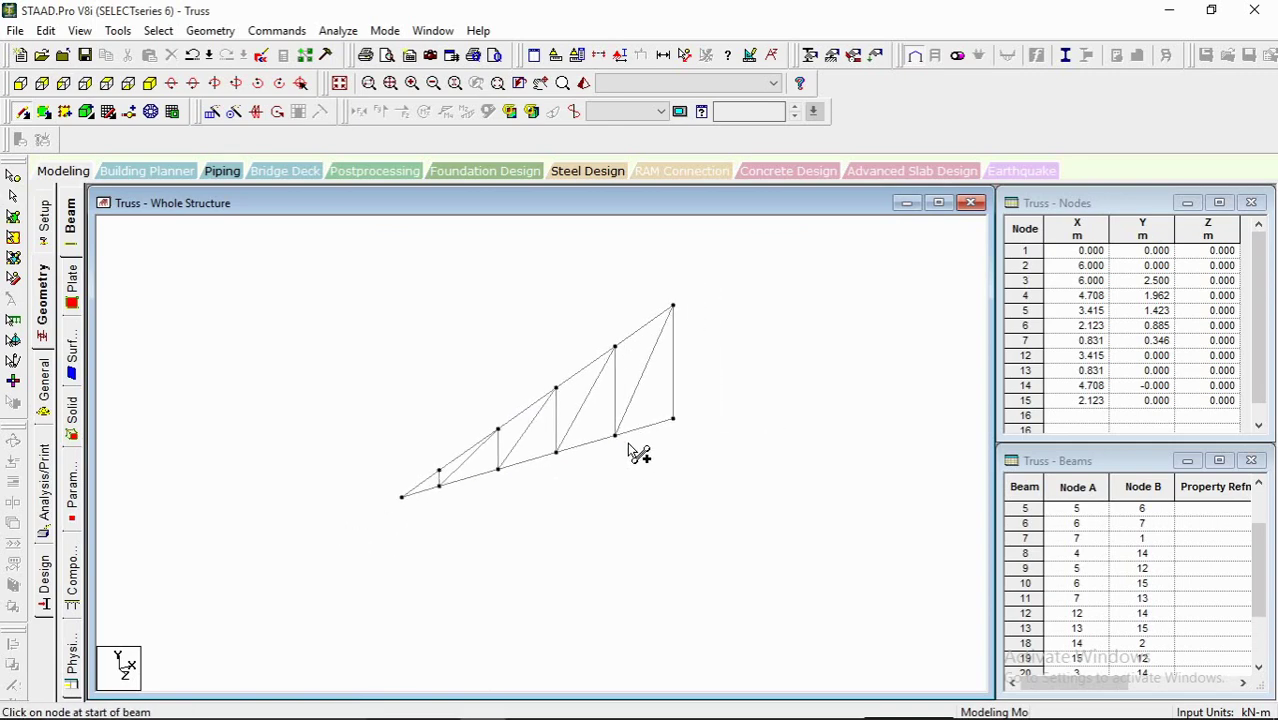
scroll(540, 462, "up", 3)
mouse_move(782, 400)
middle_mouse_down()
mouse_move(790, 414)
mouse_move(771, 404)
middle_mouse_up()
mouse_move(613, 455)
middle_mouse_down()
mouse_move(591, 467)
mouse_move(592, 443)
middle_mouse_up()
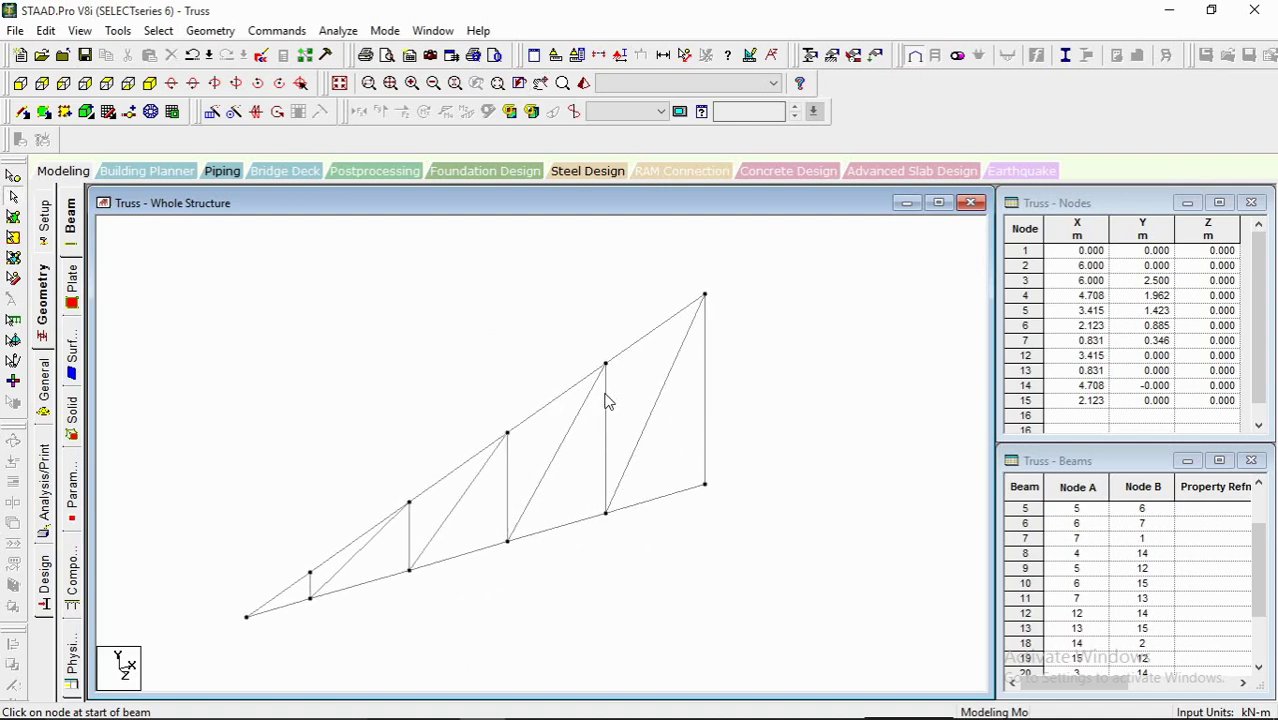
middle_click_drag(605, 393, 591, 374)
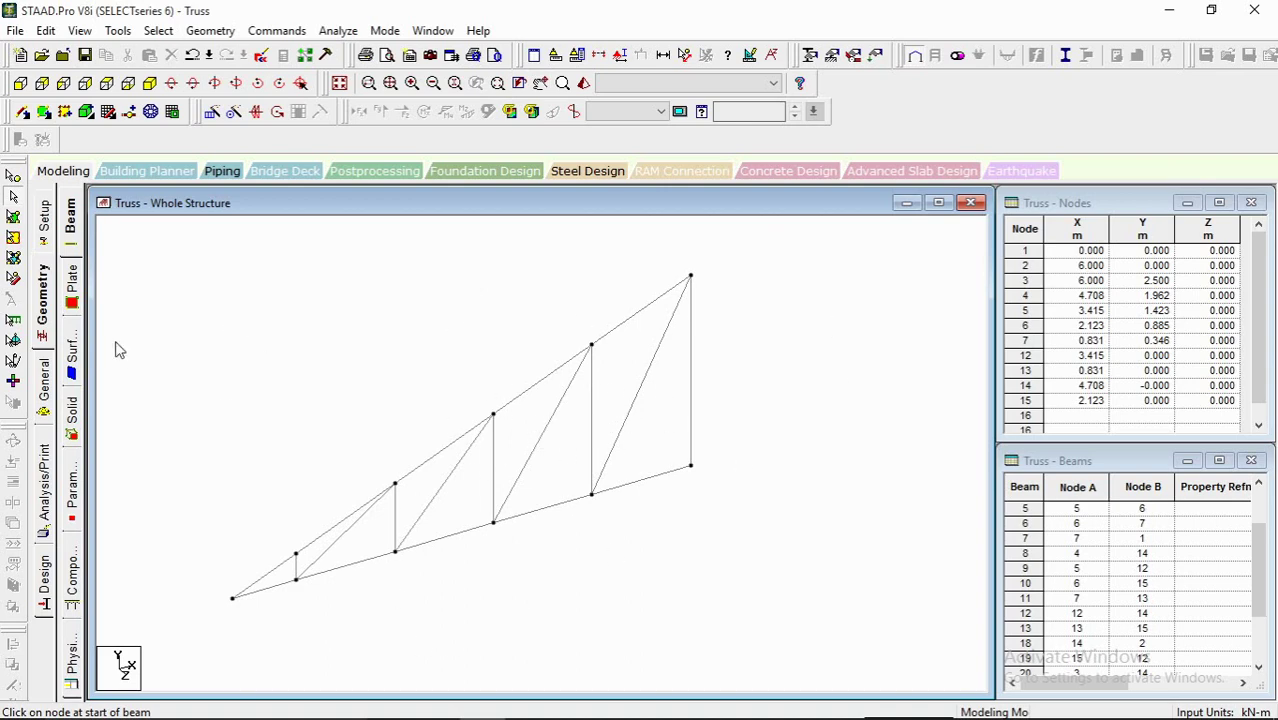
middle_click_drag(417, 447, 434, 443)
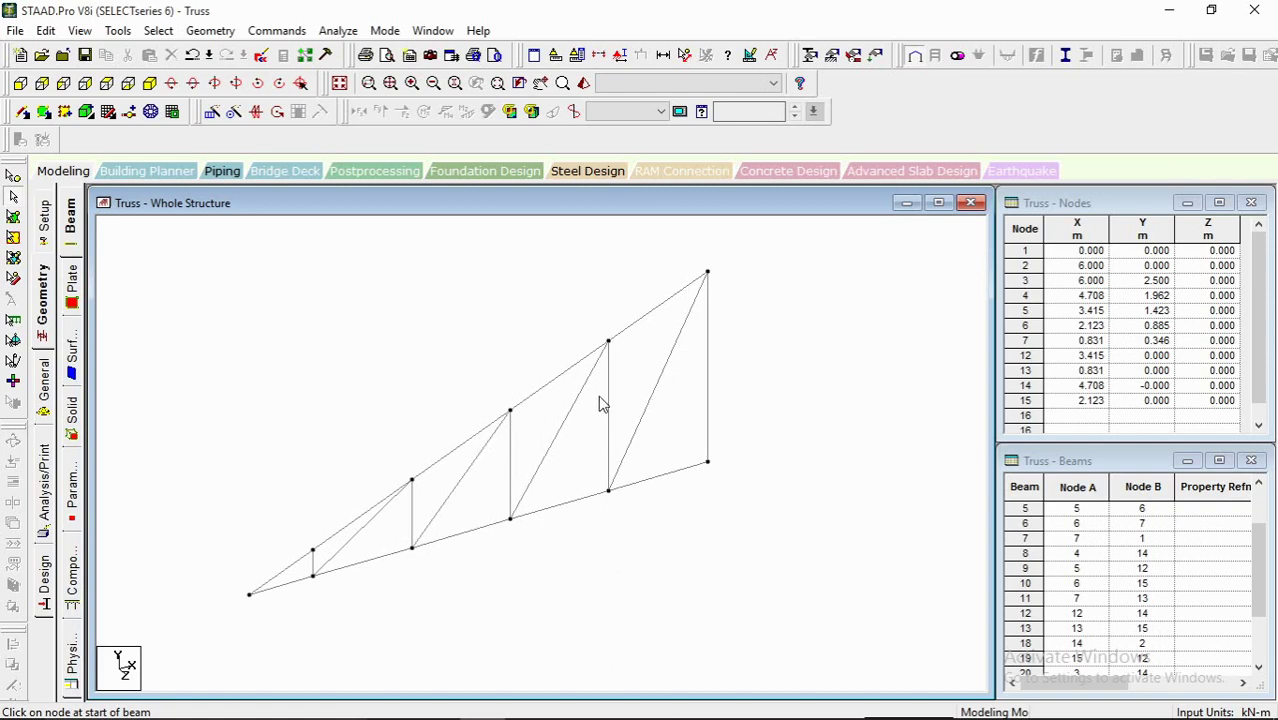
middle_click_drag(646, 398, 632, 397)
scroll(621, 380, "down", 1)
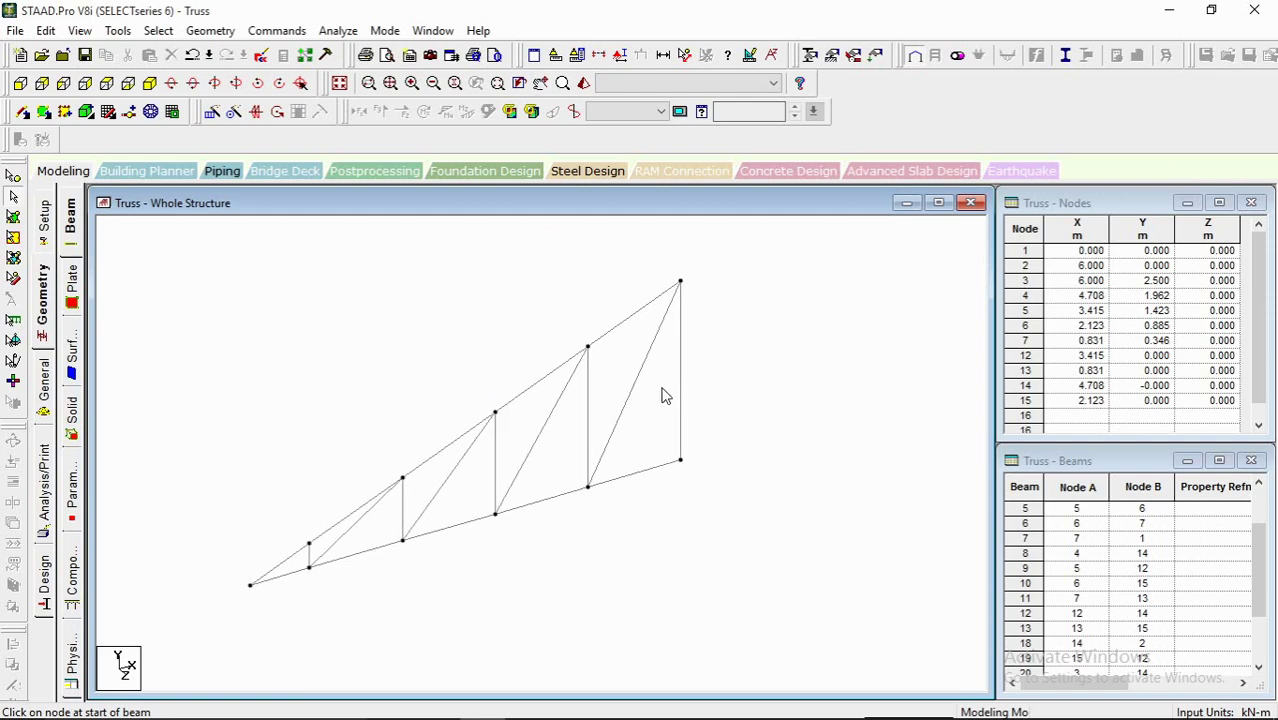
Step: Open the steel section database from the member properties and list the Indian angle sections
middle_click_drag(771, 460, 736, 465)
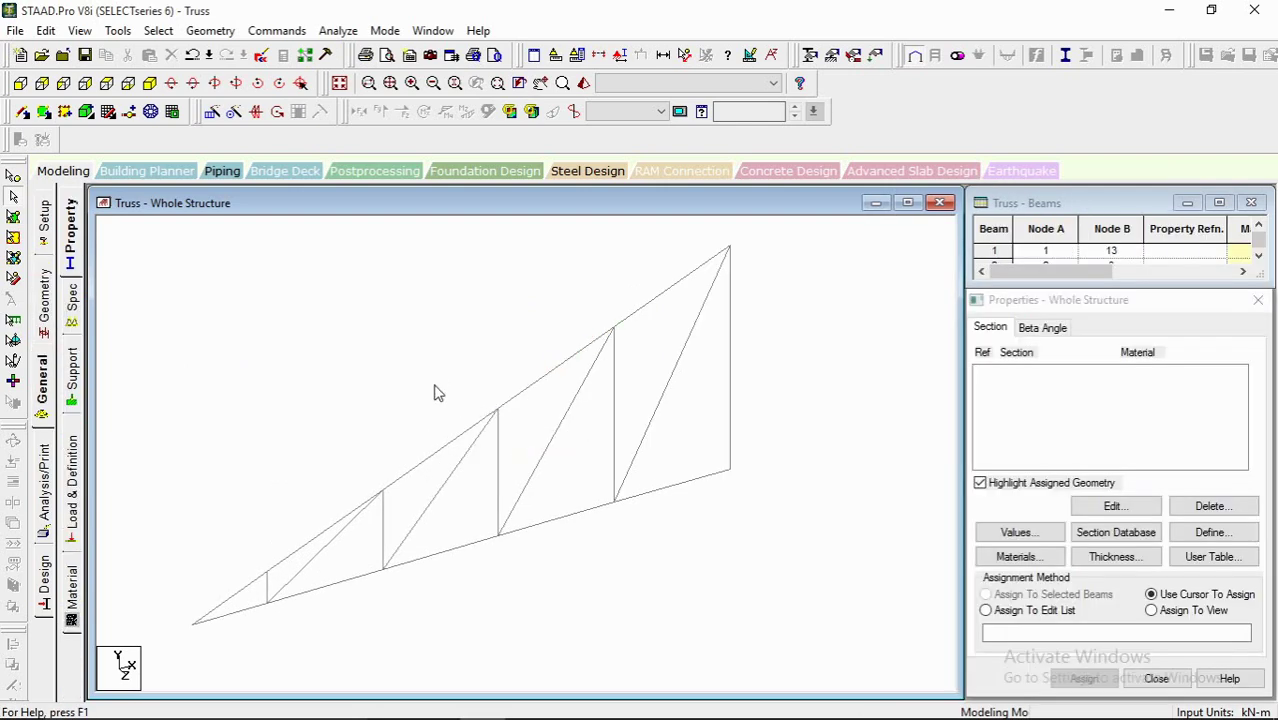
middle_click_drag(447, 395, 464, 397)
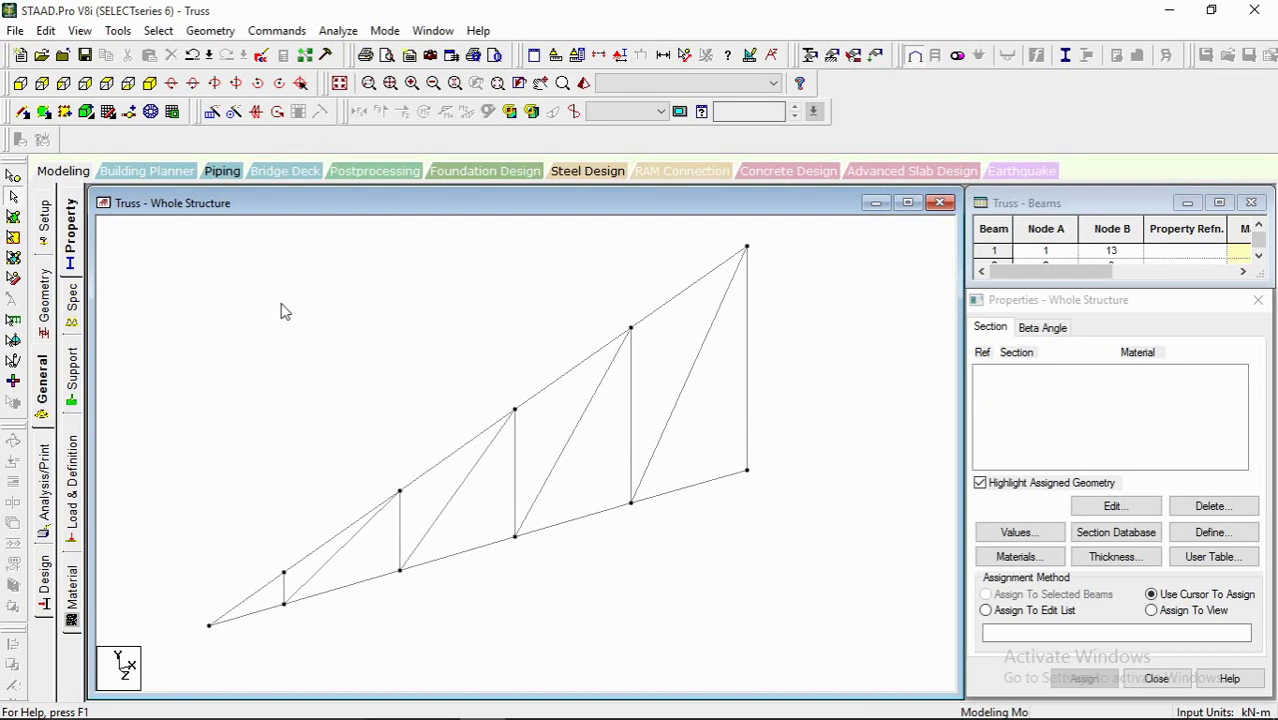
mouse_move(282, 311)
middle_mouse_down()
mouse_move(305, 320)
mouse_move(425, 302)
mouse_move(407, 364)
mouse_move(391, 367)
middle_mouse_up()
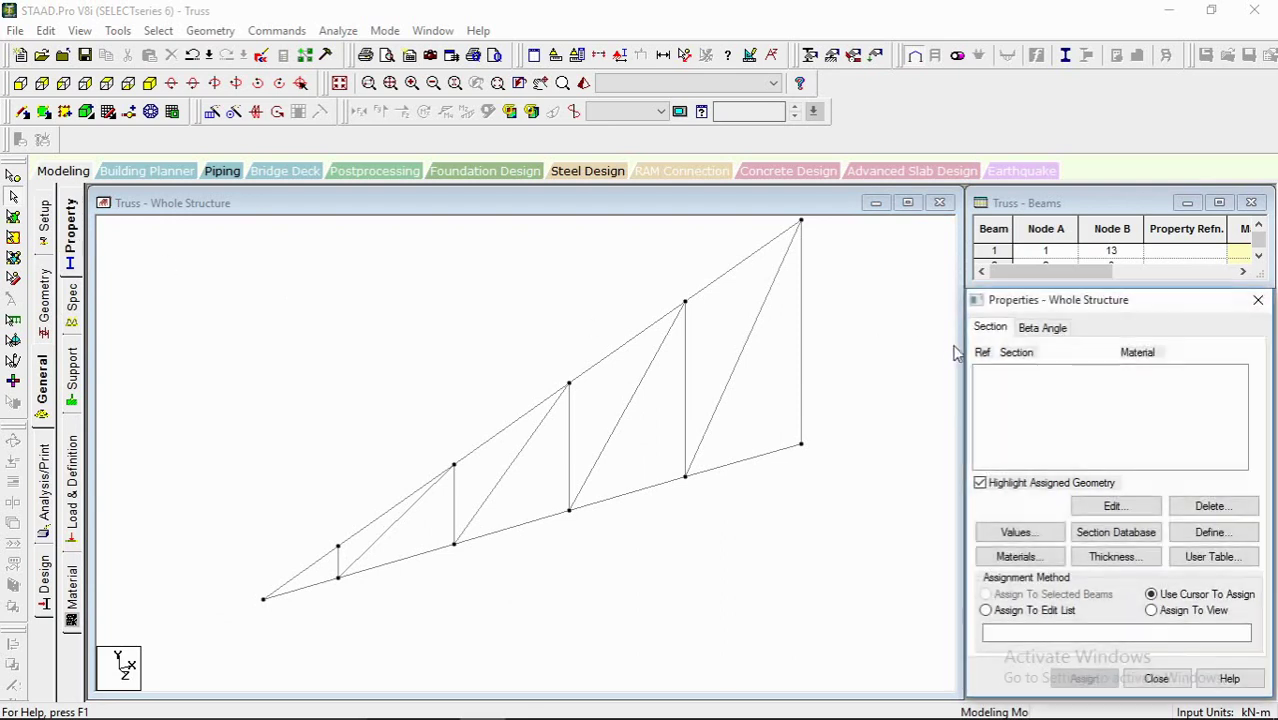
middle_click_drag(535, 382, 503, 377)
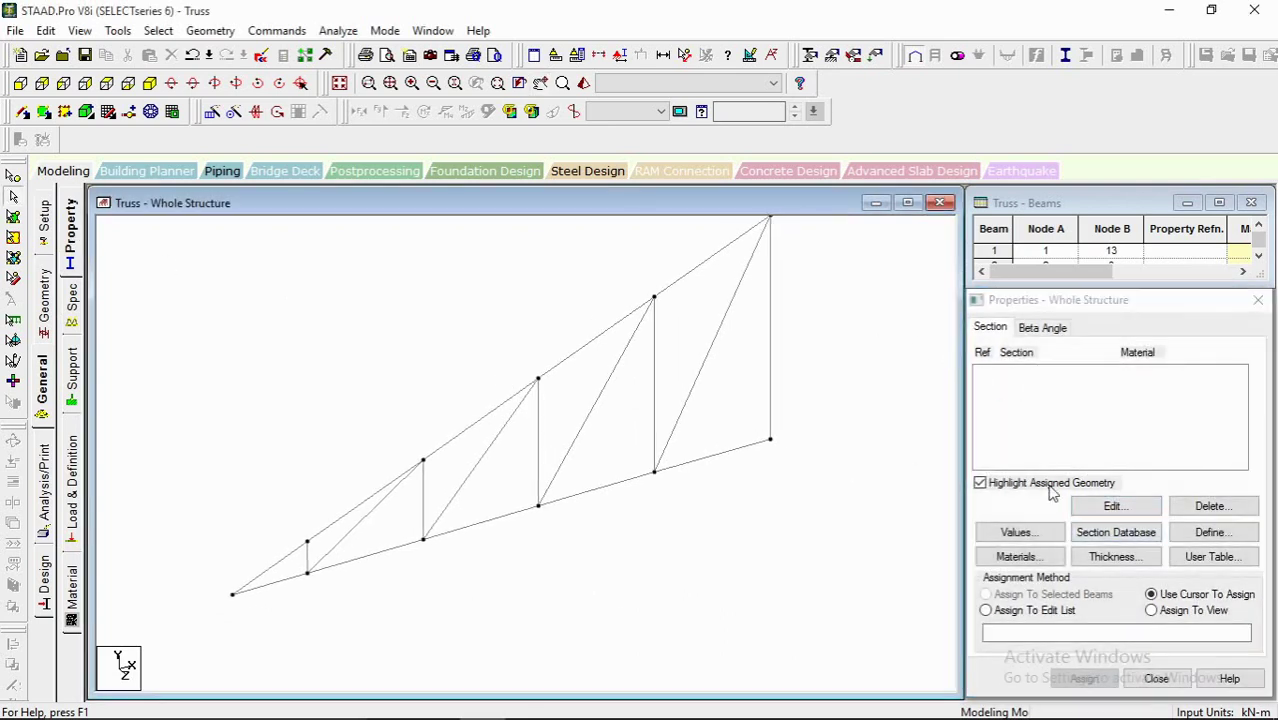
left_click(1108, 532)
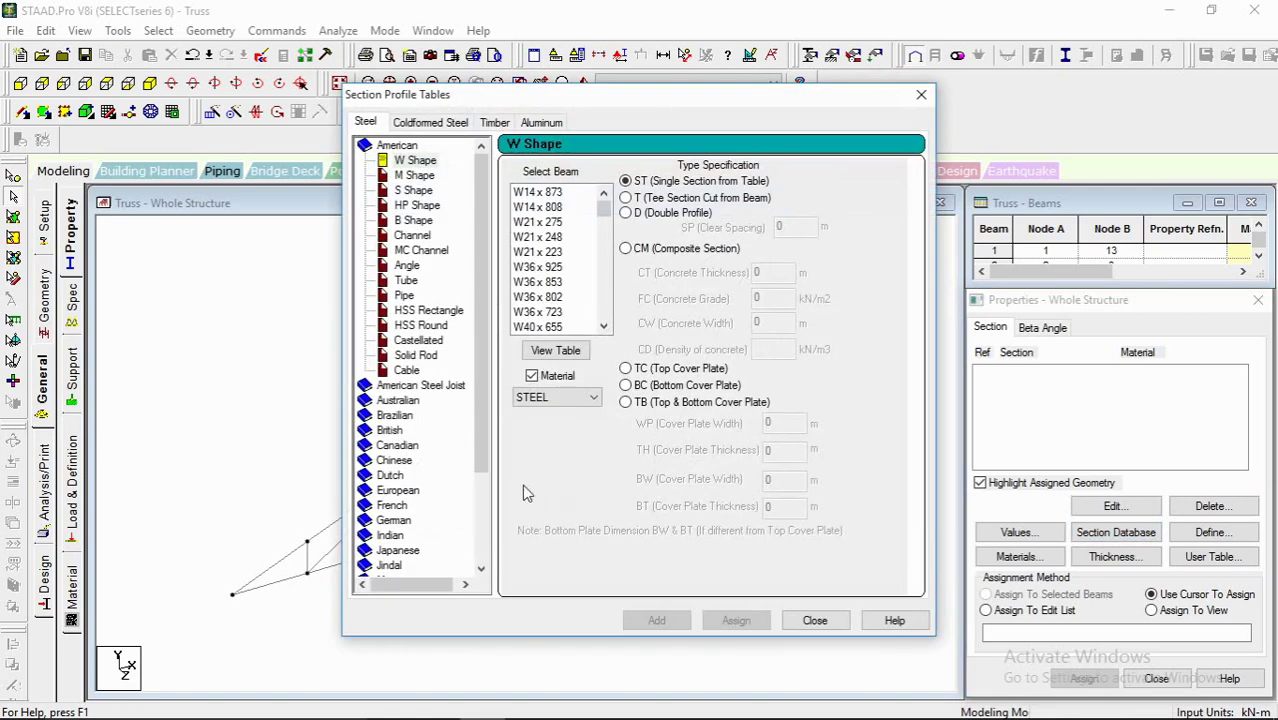
scroll(432, 463, "down", 1)
scroll(432, 463, "down", 1)
scroll(405, 450, "down", 1)
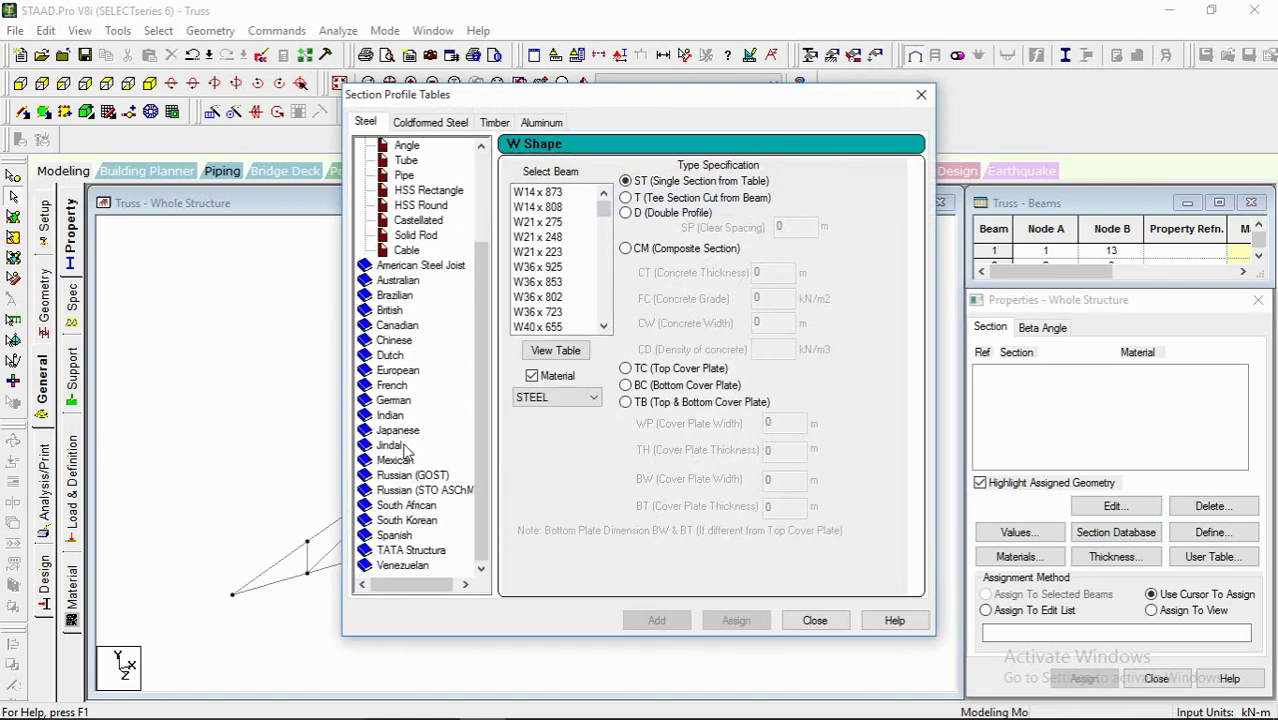
double_click(390, 417)
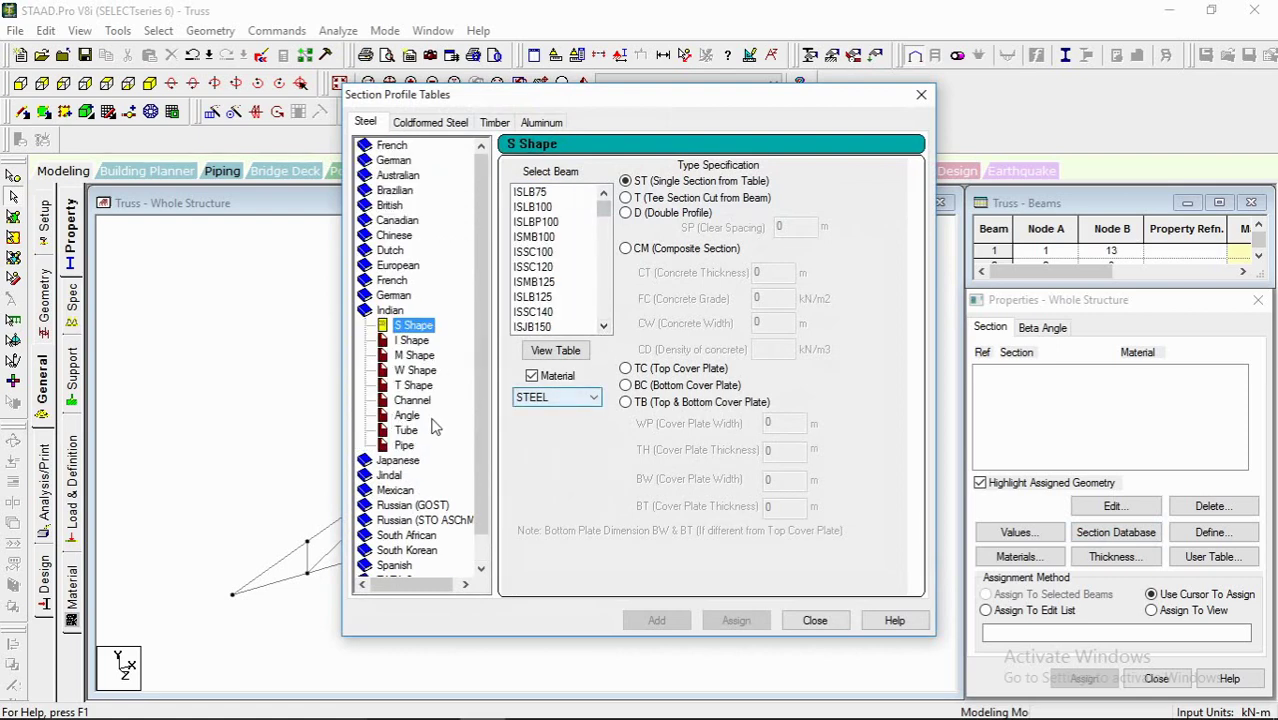
left_click(406, 415)
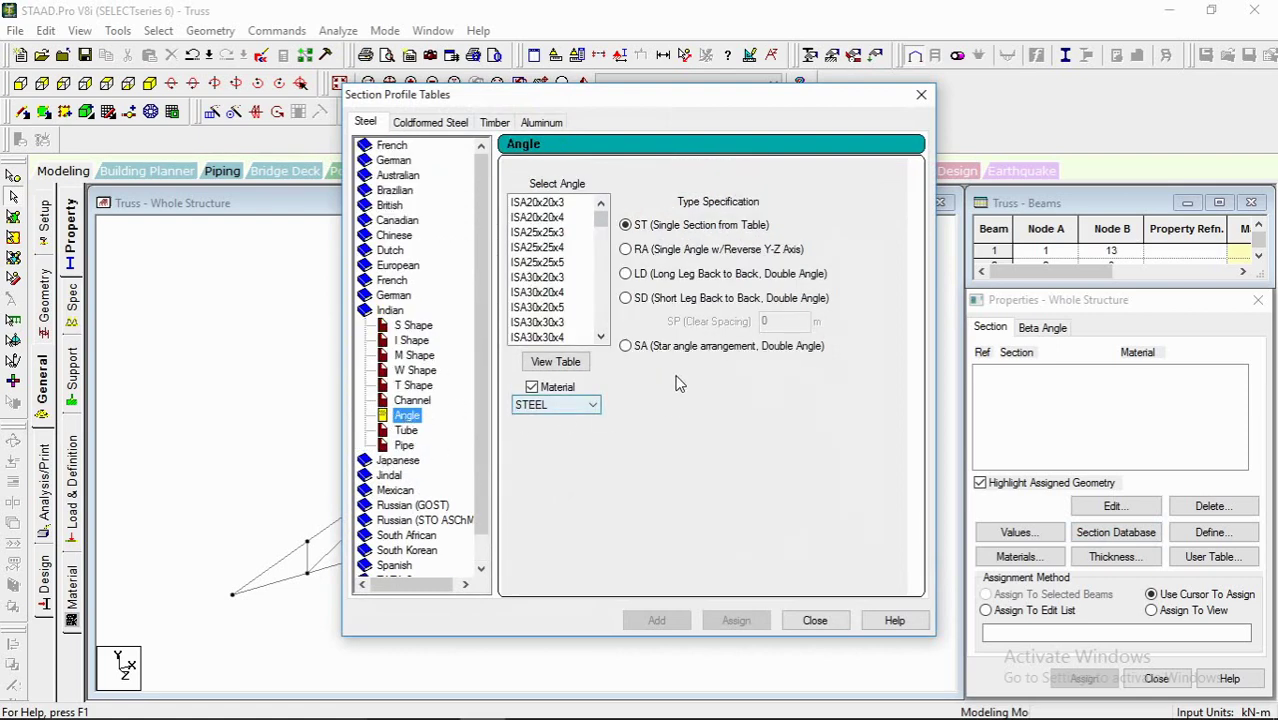
Step: Add the Indian angle ISA75x50x6 as a single section (ST) with STEEL material to the property list
scroll(560, 280, "down", 7)
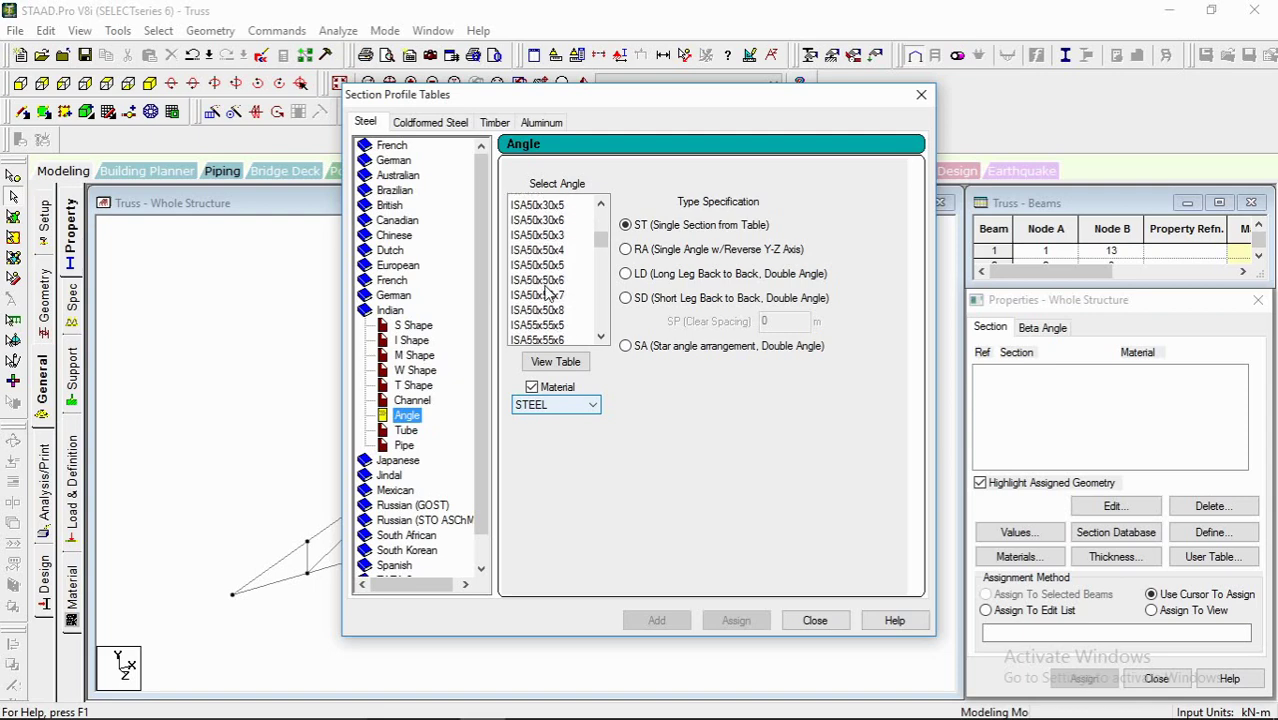
scroll(555, 312, "down", 5)
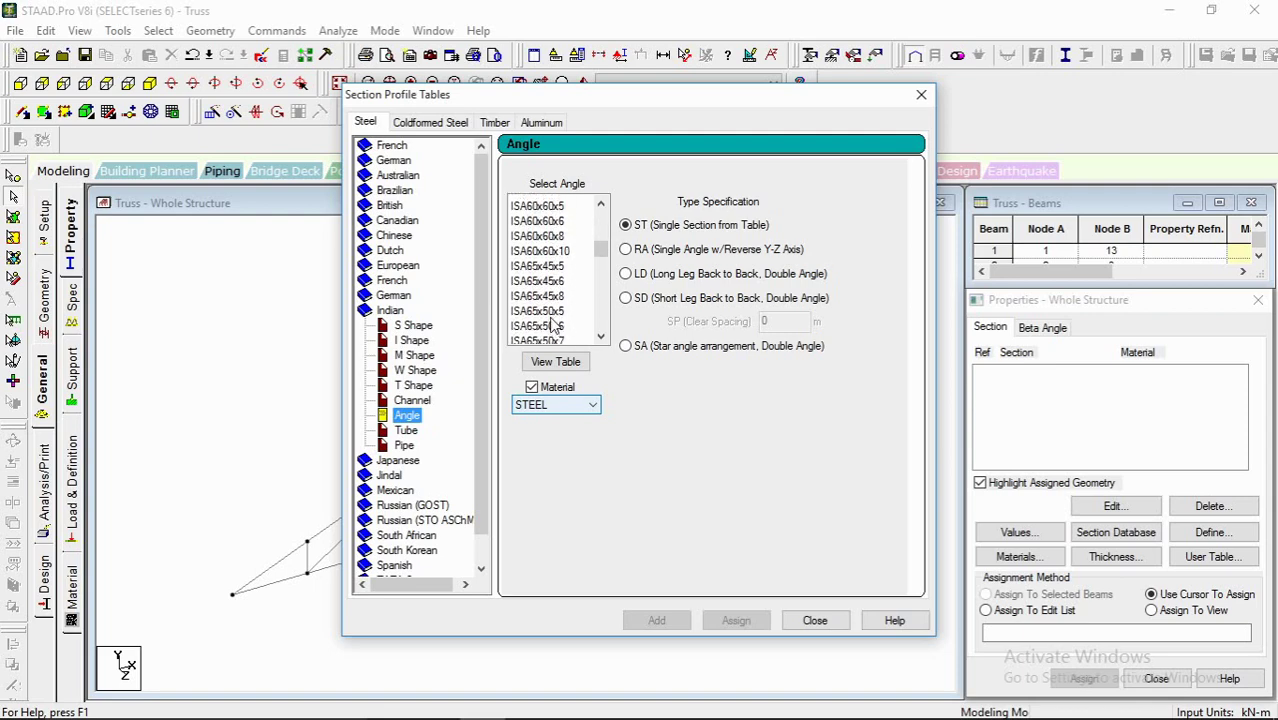
scroll(556, 327, "down", 3)
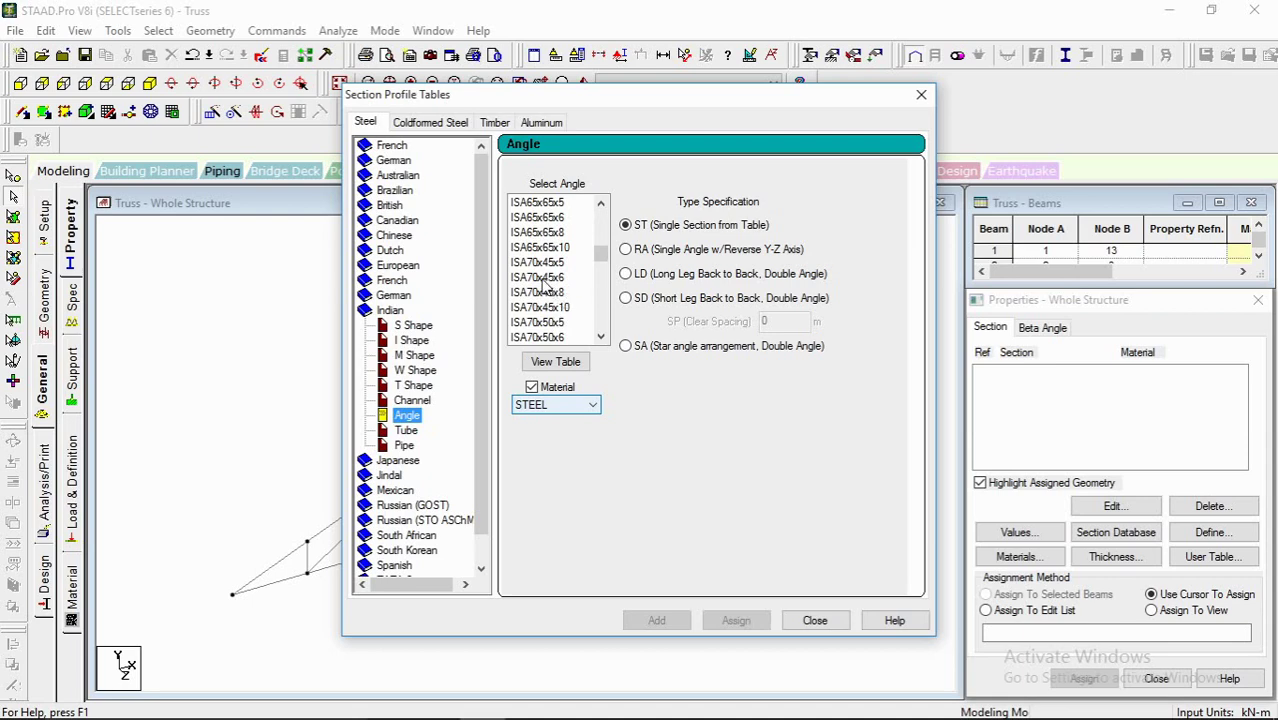
scroll(545, 295, "down", 5)
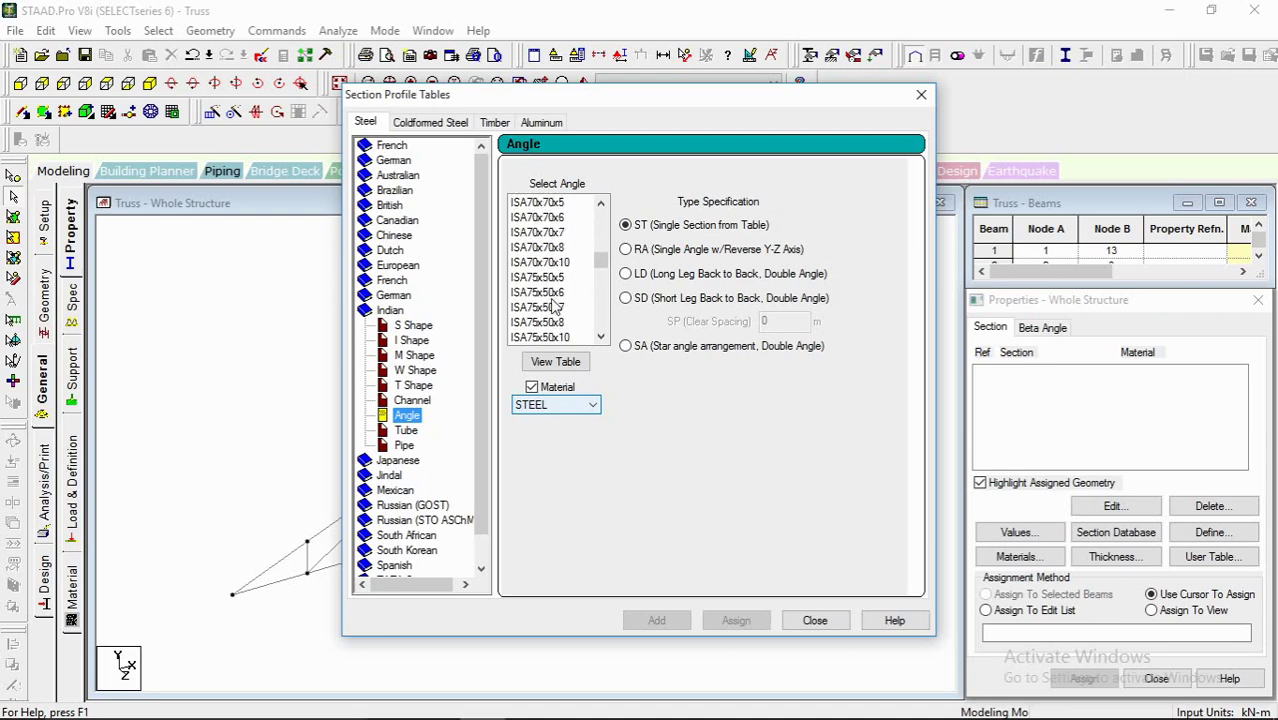
left_click(537, 293)
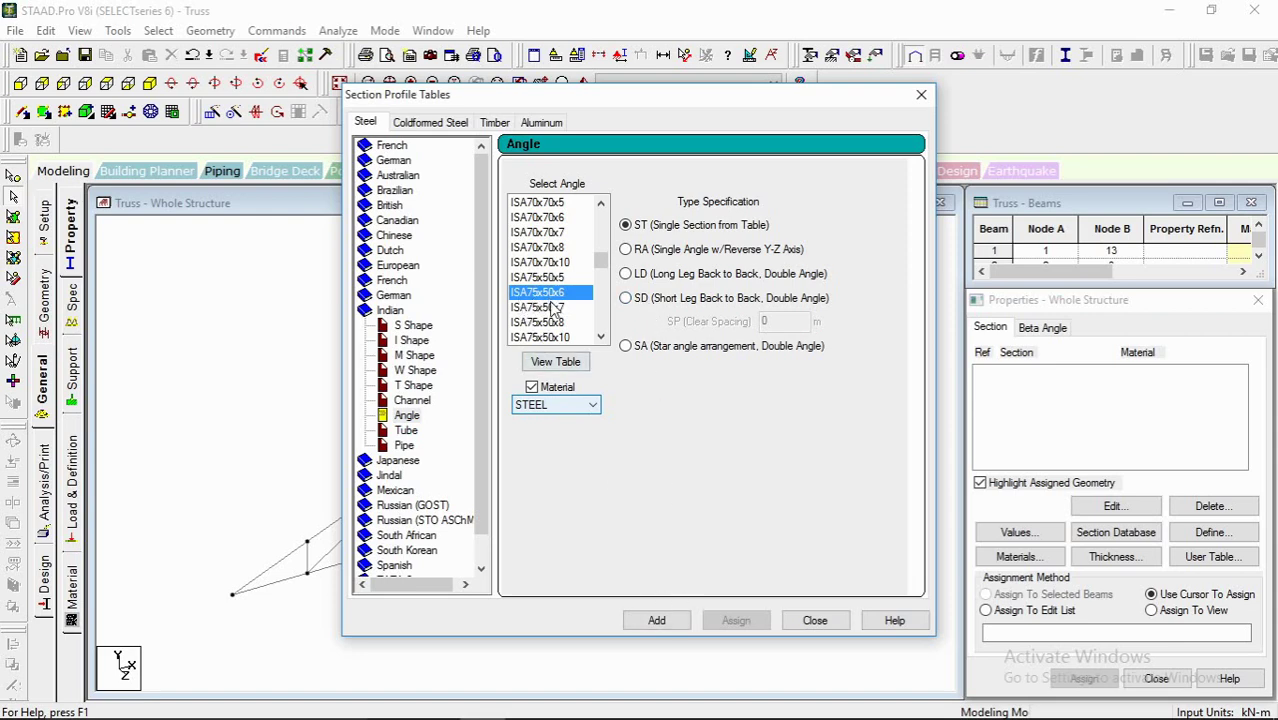
left_click(657, 618)
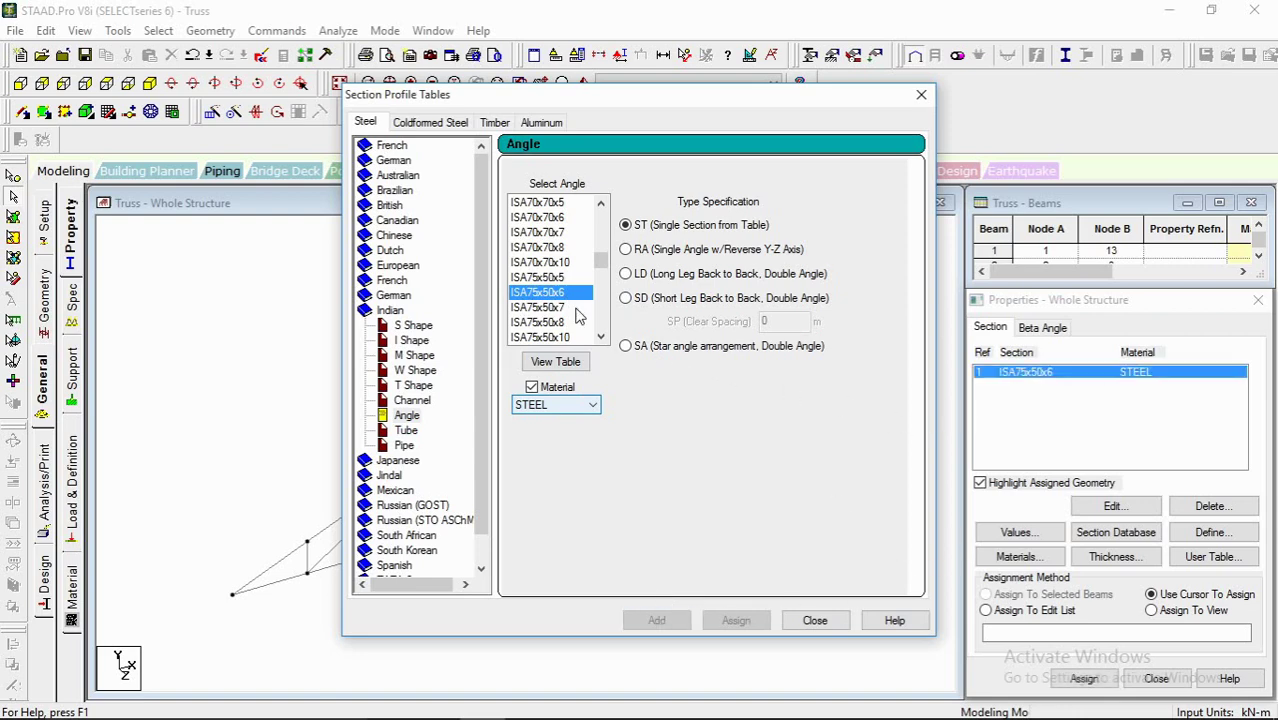
Step: Add the Indian angle ISA65x50x6 as a single section (ST) with STEEL material and close the section tables
scroll(578, 314, "up", 4)
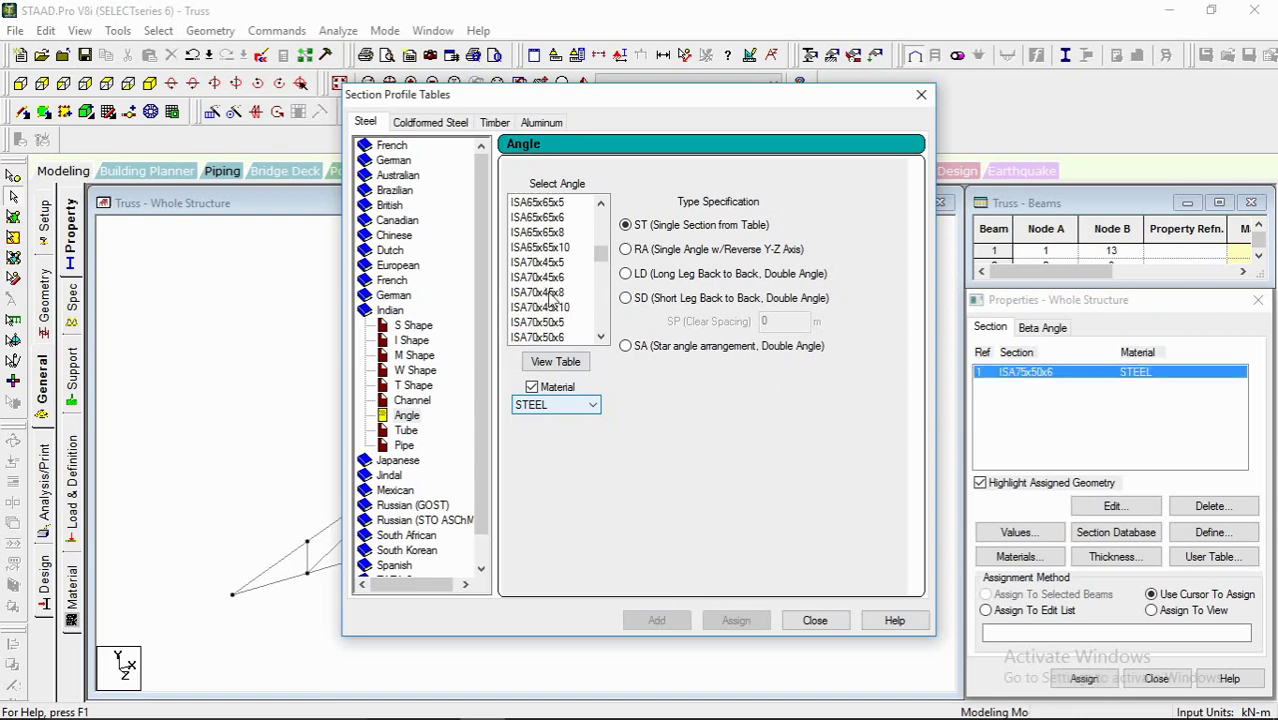
scroll(549, 297, "up", 1)
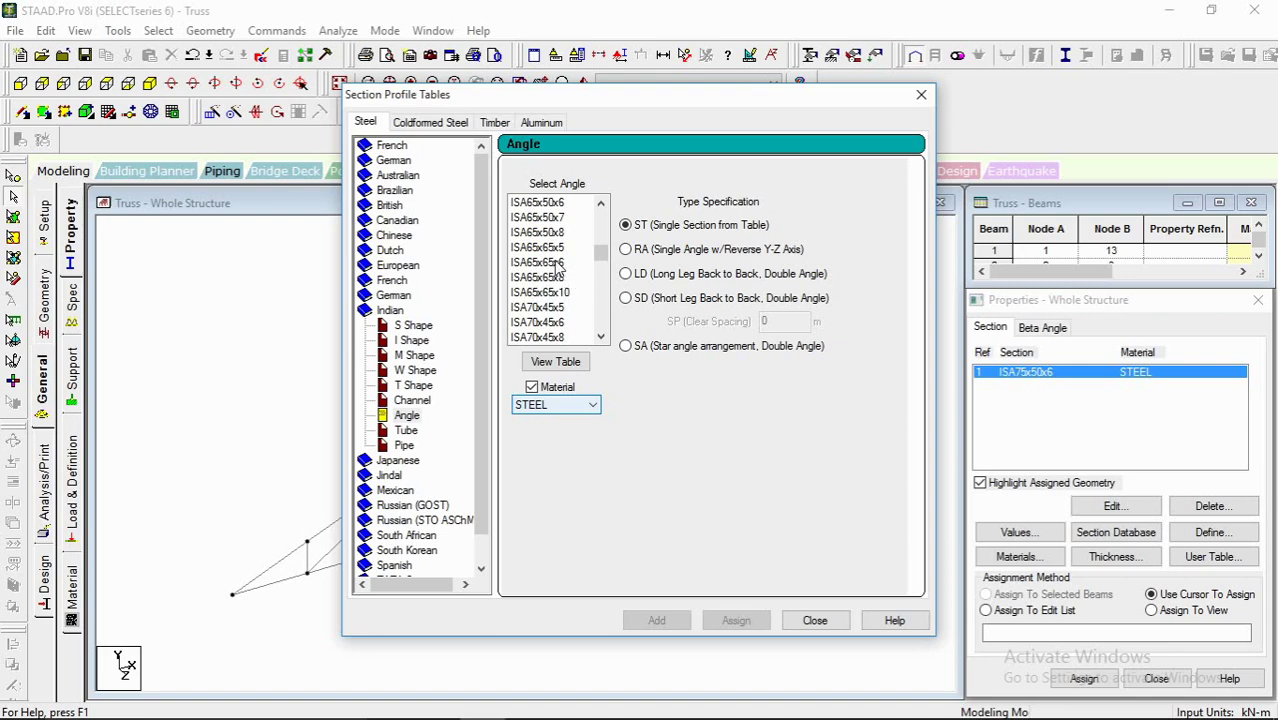
scroll(559, 266, "up", 1)
left_click(545, 247)
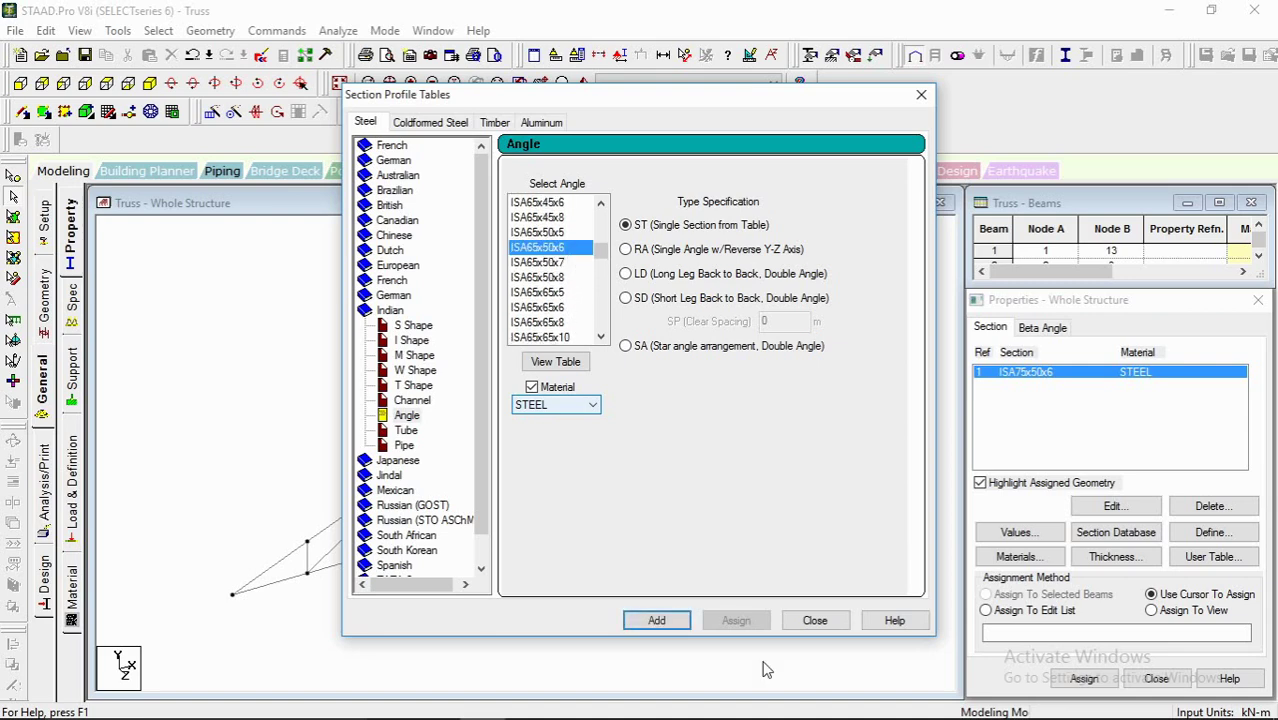
left_click(656, 621)
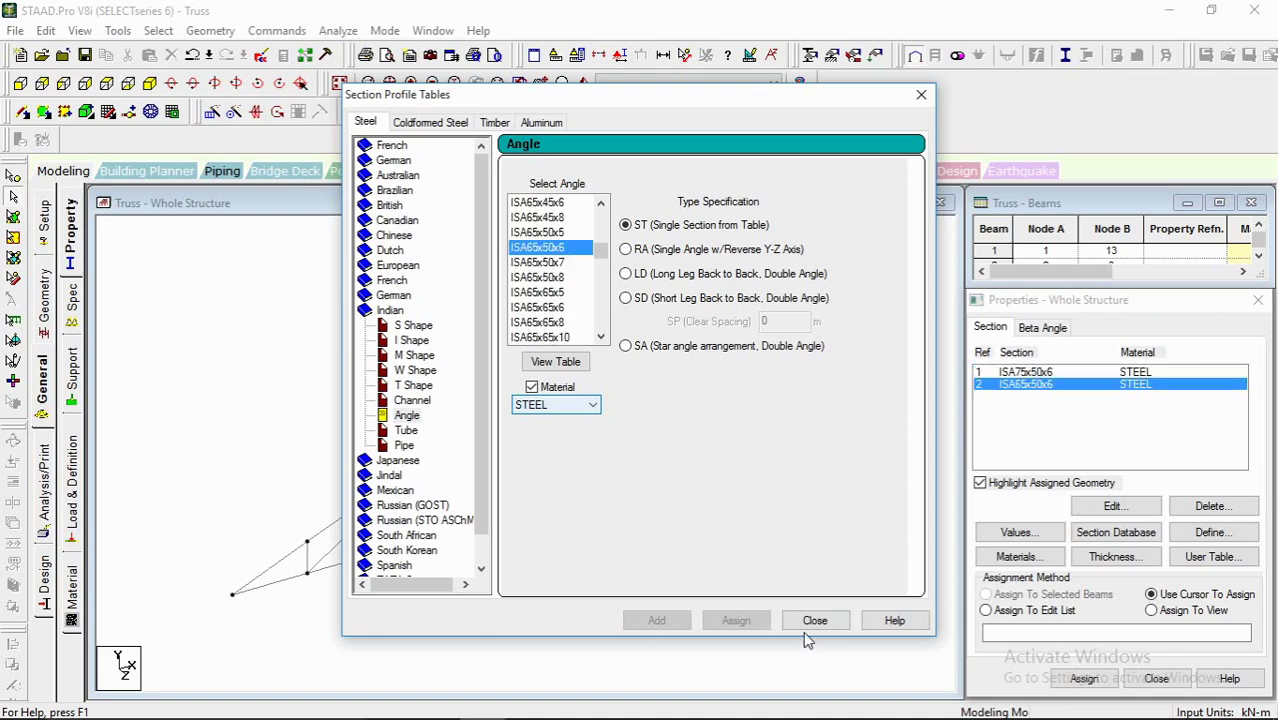
left_click(812, 621)
left_click(770, 562)
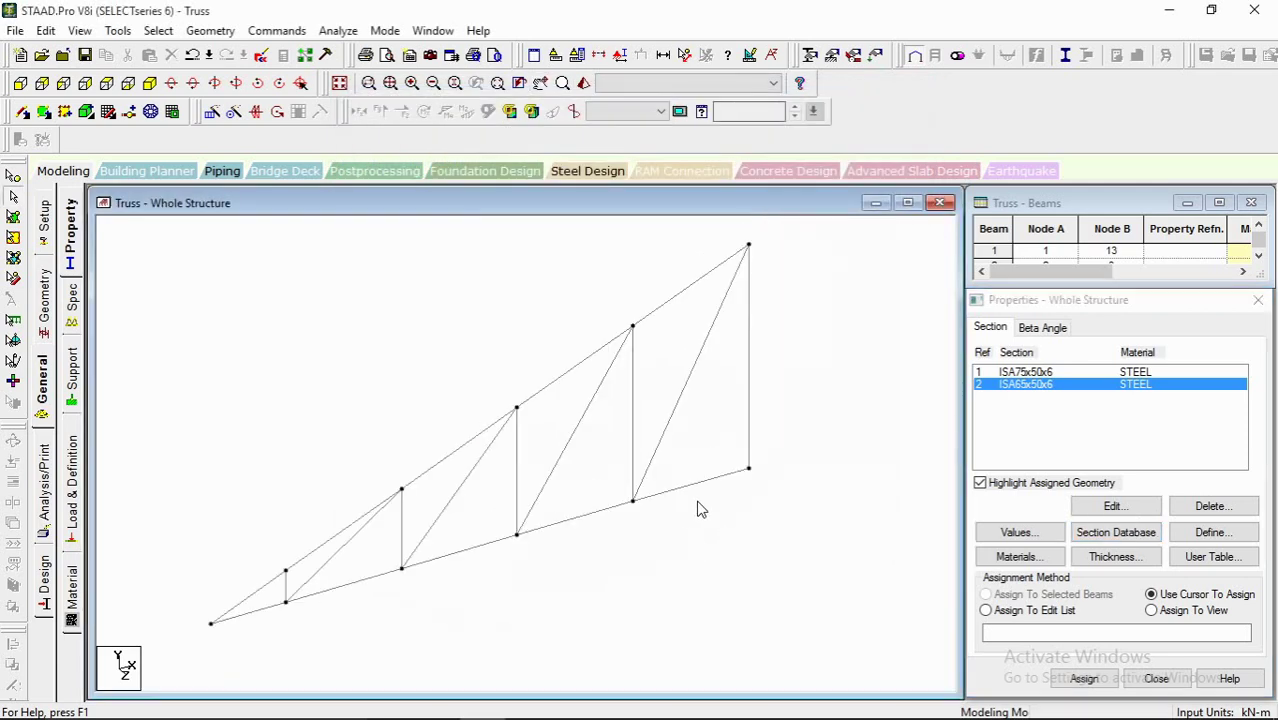
Step: Assign the ISA75x50x6 section to all top-chord and bottom-chord members of the truss as selected beams
left_click(1027, 373)
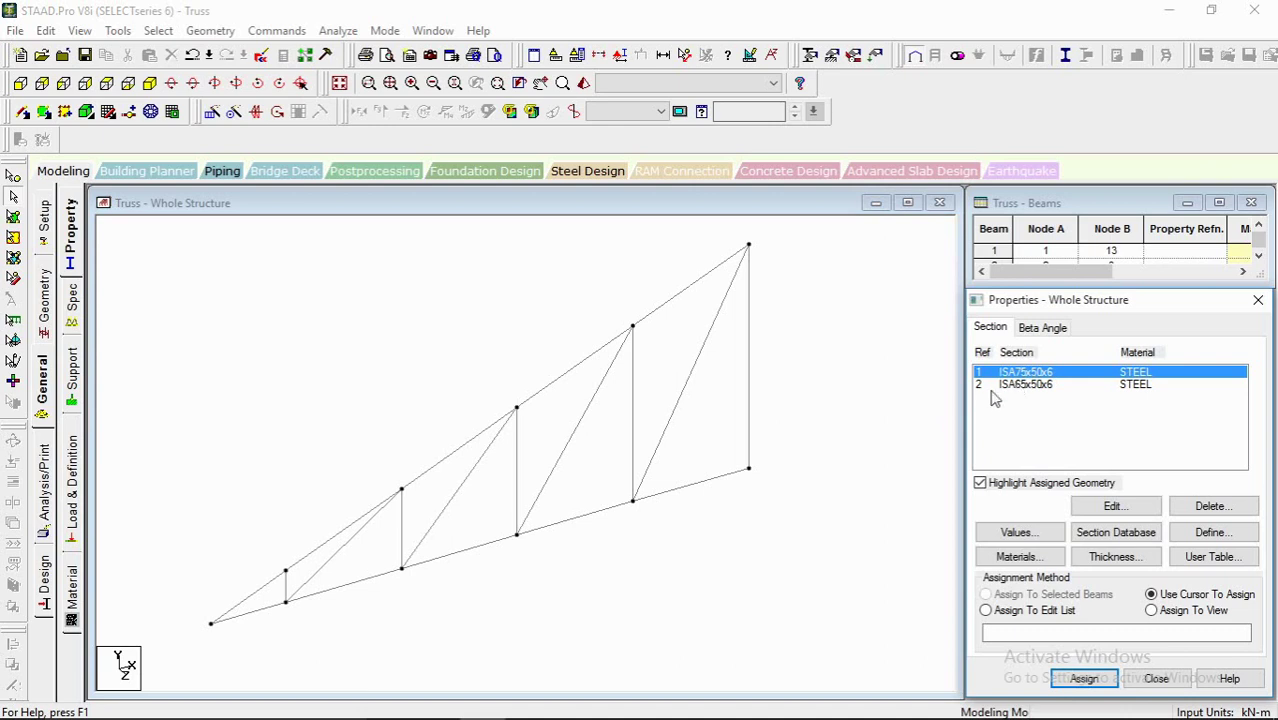
left_click(856, 385)
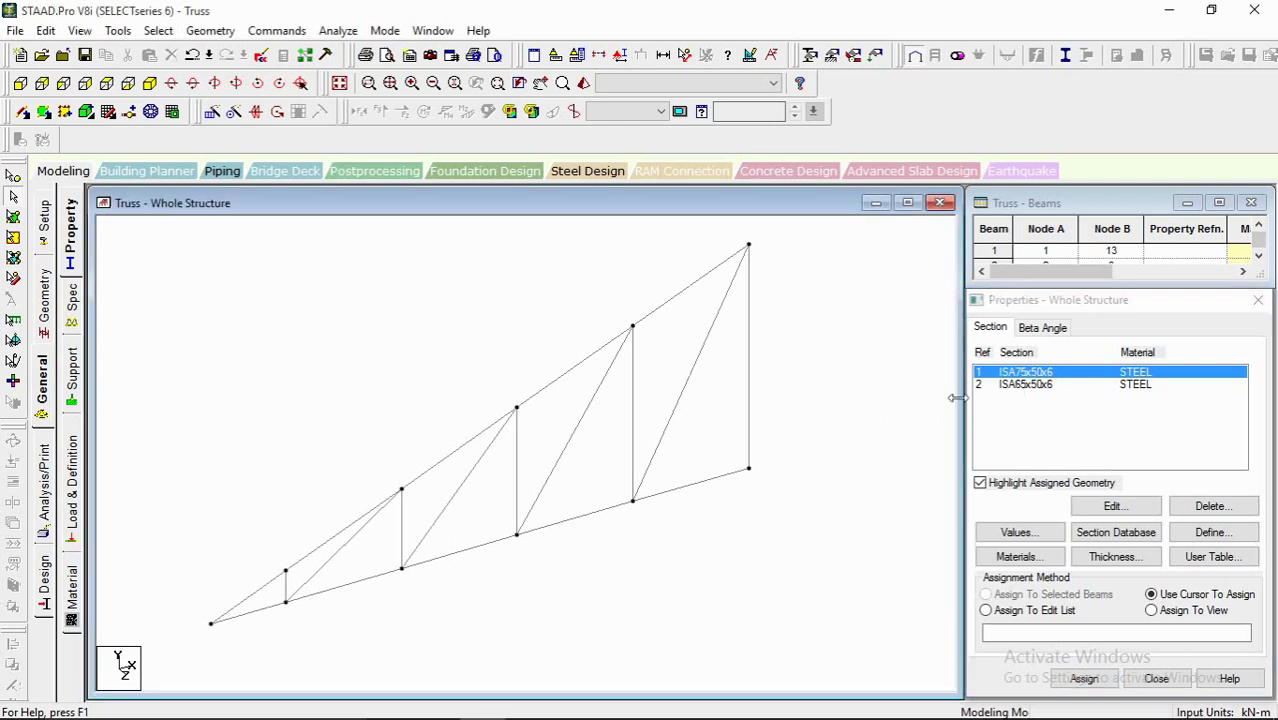
left_click(697, 291)
left_click(603, 345, "ctrl")
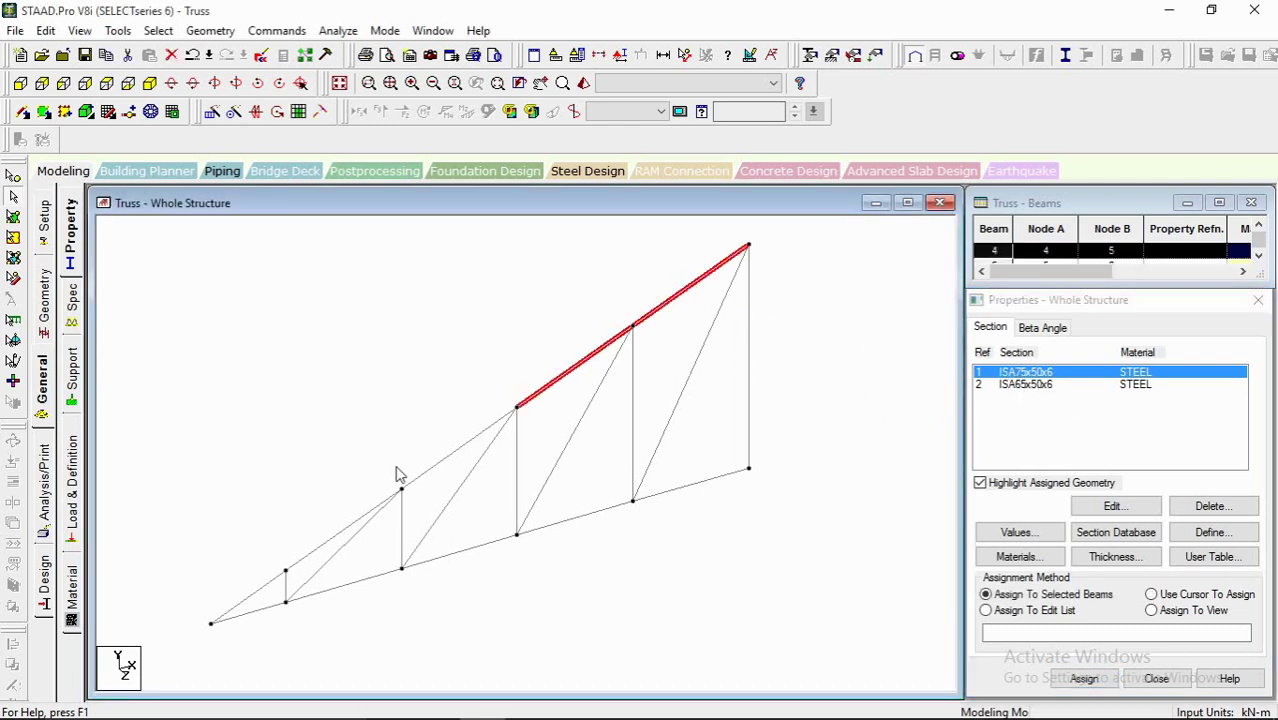
left_click(436, 467, "ctrl")
left_click(300, 560, "ctrl")
left_click(254, 593, "ctrl")
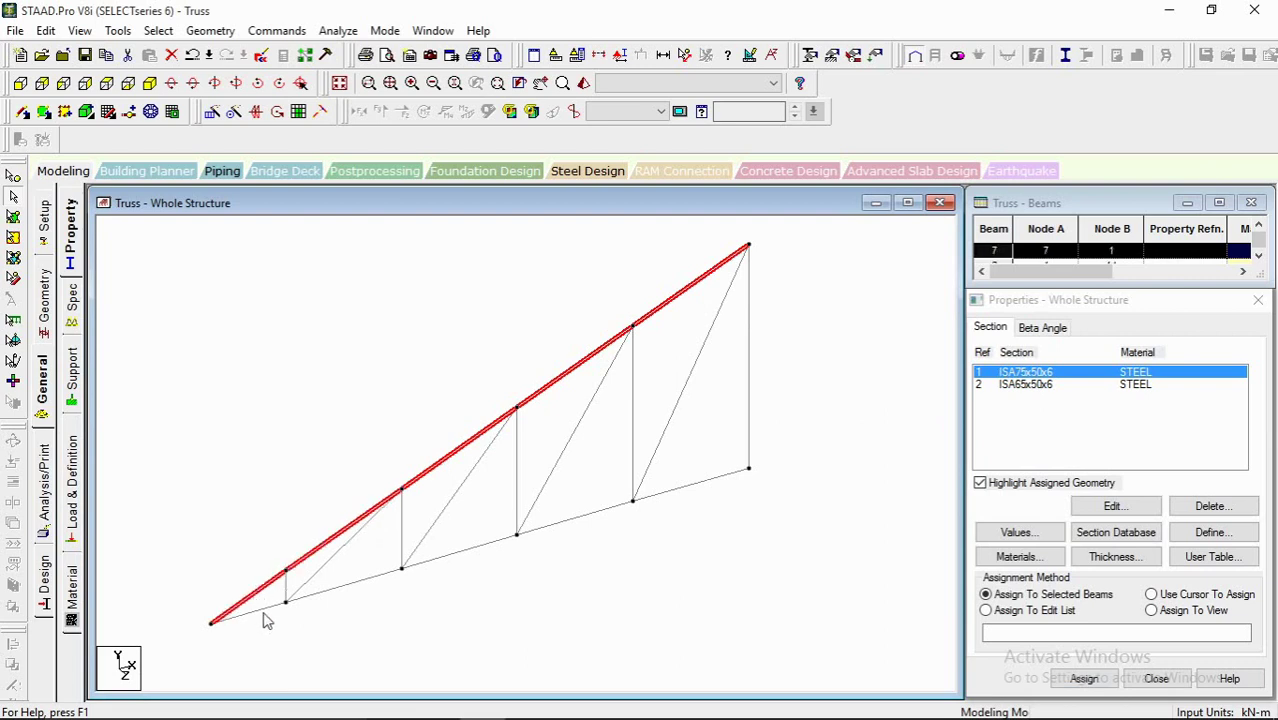
left_click(265, 609, "ctrl")
left_click(354, 584, "ctrl")
left_click(482, 546, "ctrl")
left_click(618, 505, "ctrl")
left_click(698, 483, "ctrl")
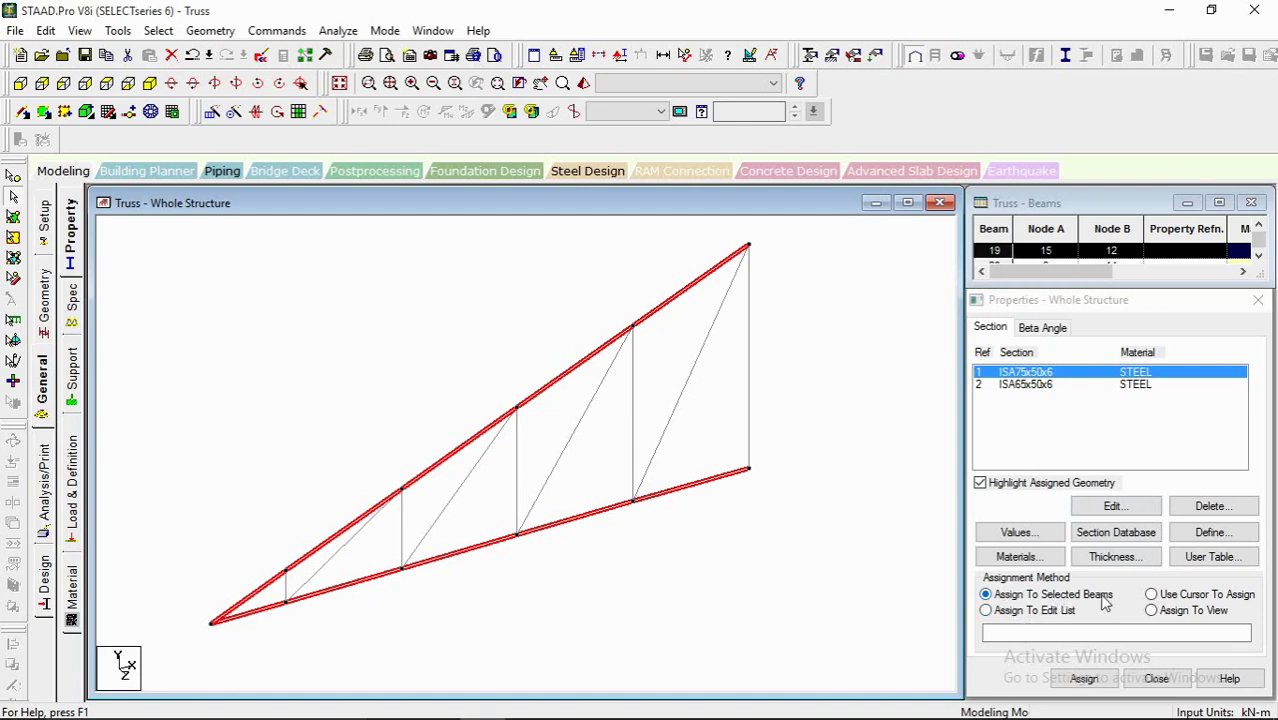
left_click(1088, 680)
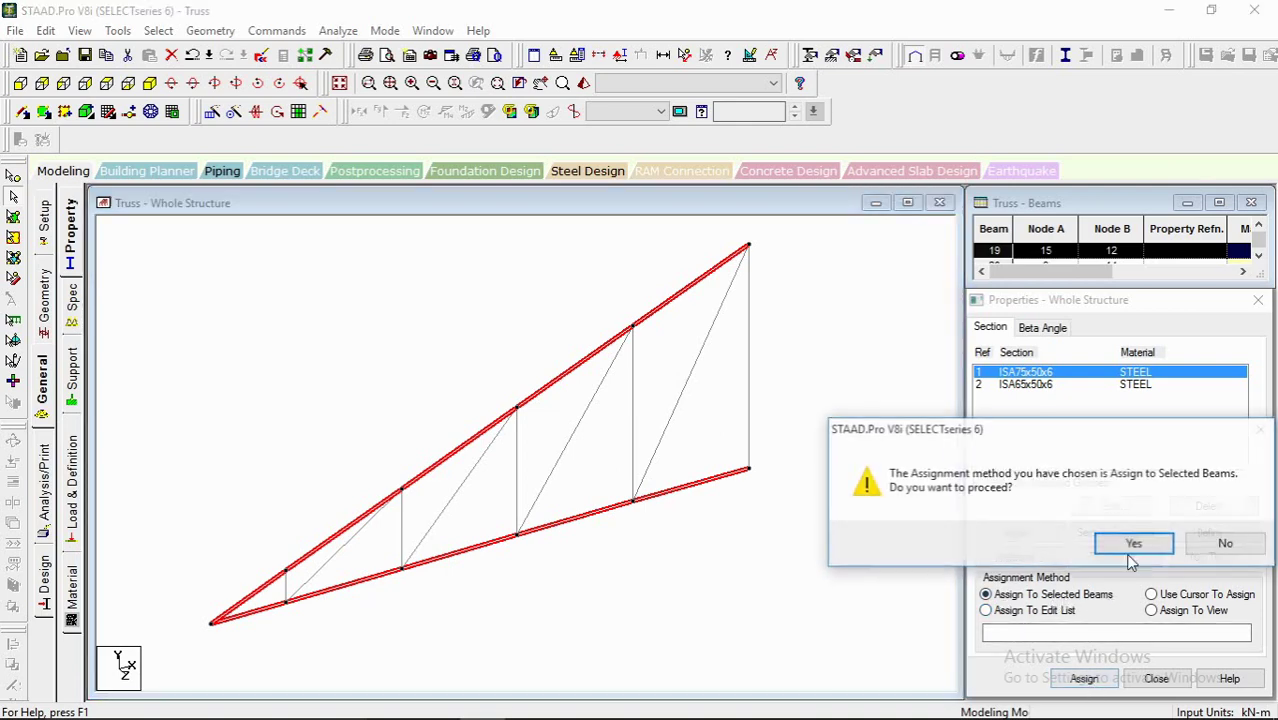
left_click(1133, 542)
middle_click_drag(498, 423, 516, 405)
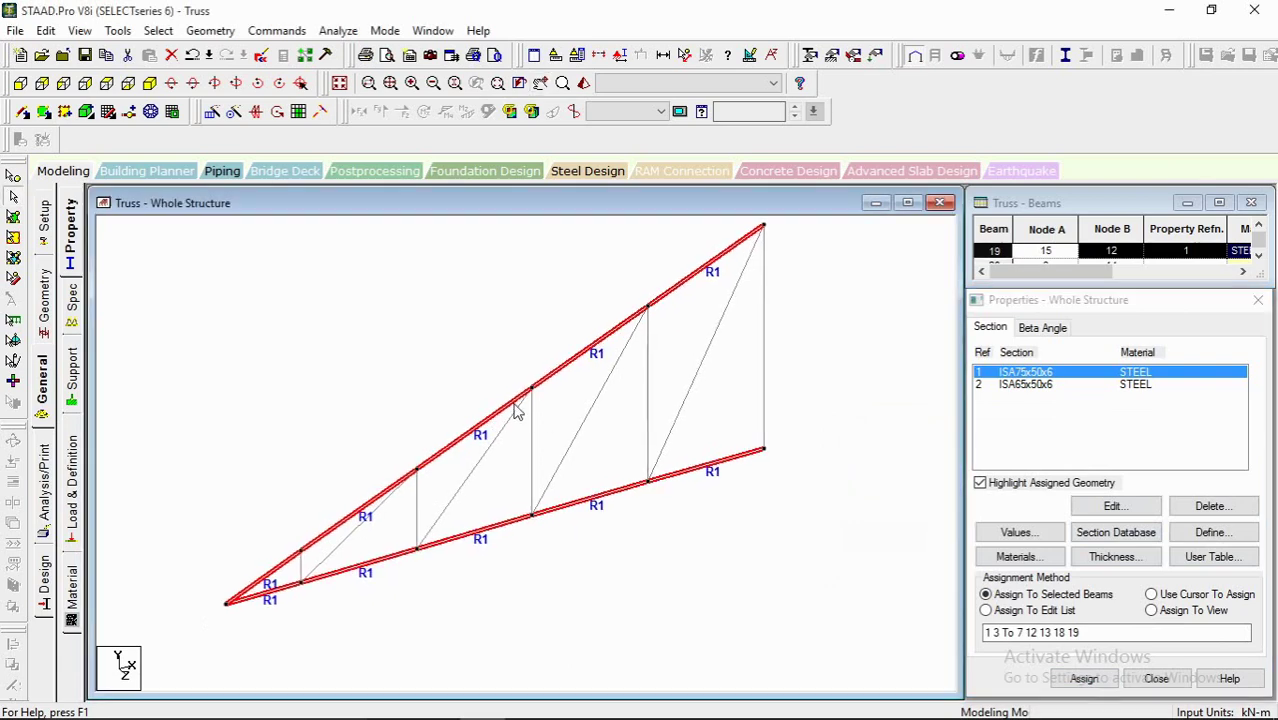
scroll(520, 402, "up", 1)
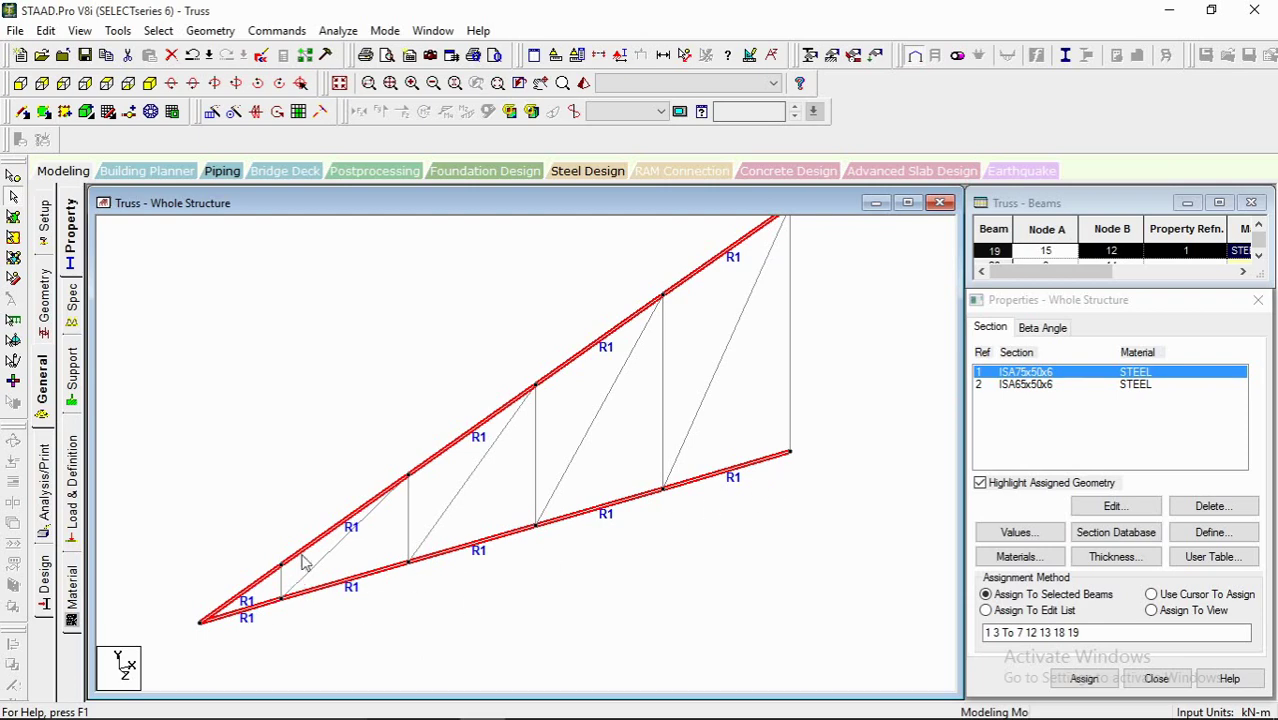
Step: Assign the ISA65x50x6 section to all vertical and diagonal web members of the truss as selected beams
left_click(1020, 385)
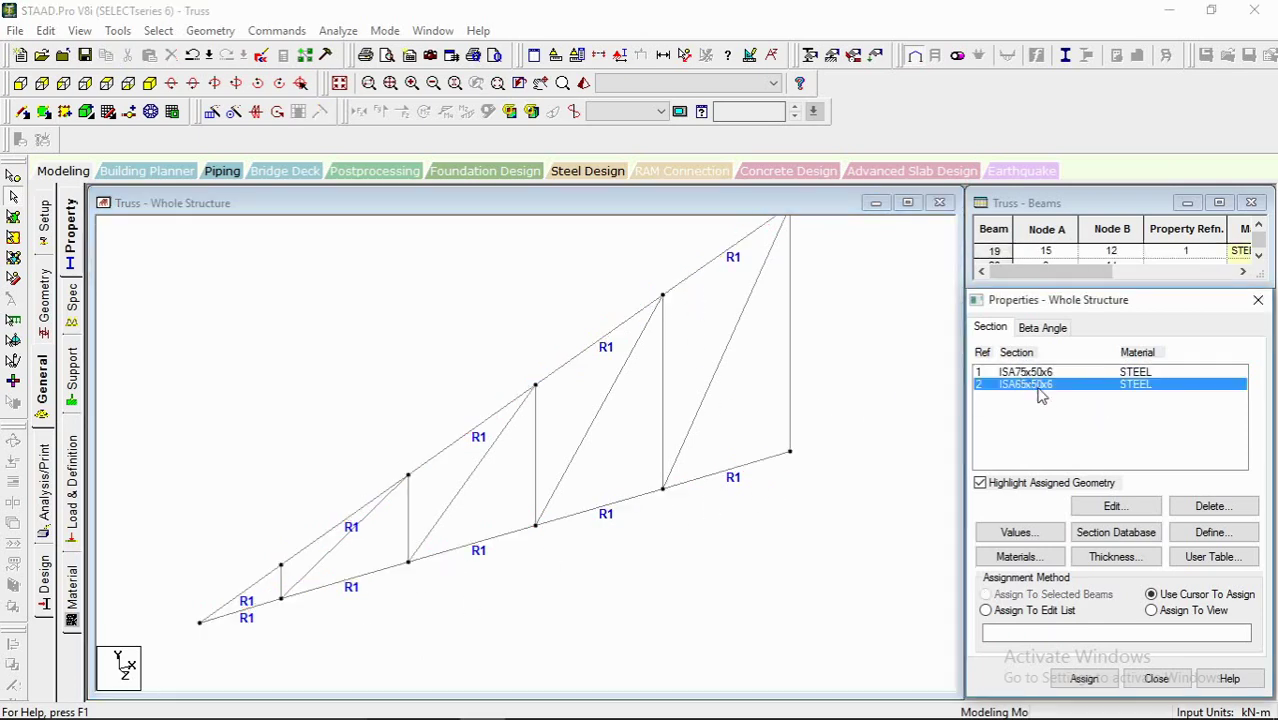
left_click(790, 356)
left_click(728, 360, "ctrl")
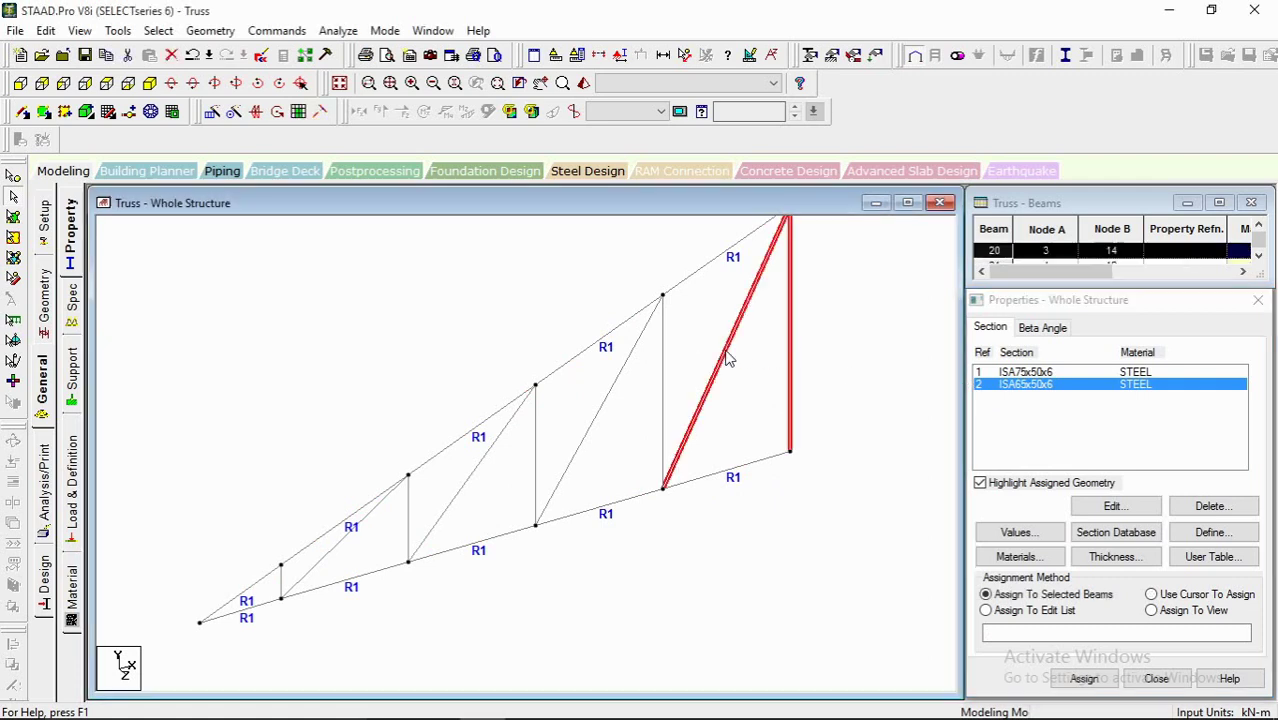
left_click(662, 375, "ctrl")
left_click(626, 381, "ctrl")
left_click(535, 470, "ctrl")
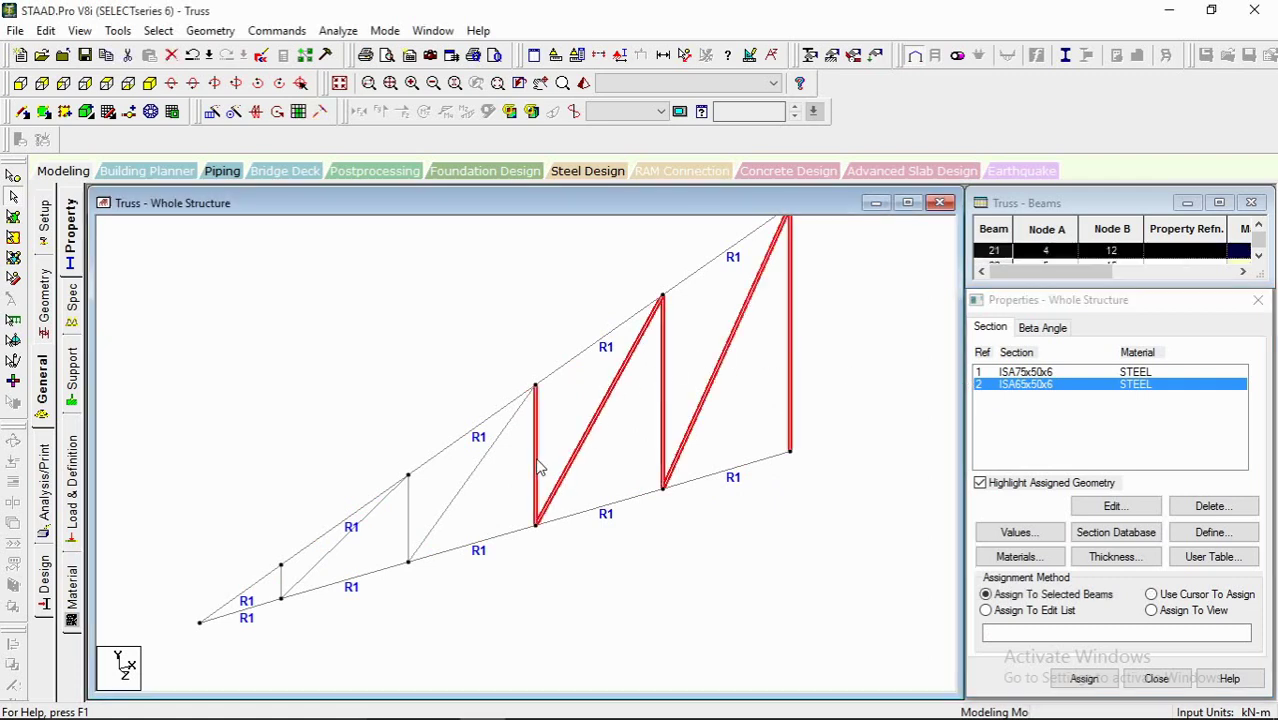
left_click(474, 474, "ctrl")
left_click(407, 518, "ctrl")
left_click(340, 543, "ctrl")
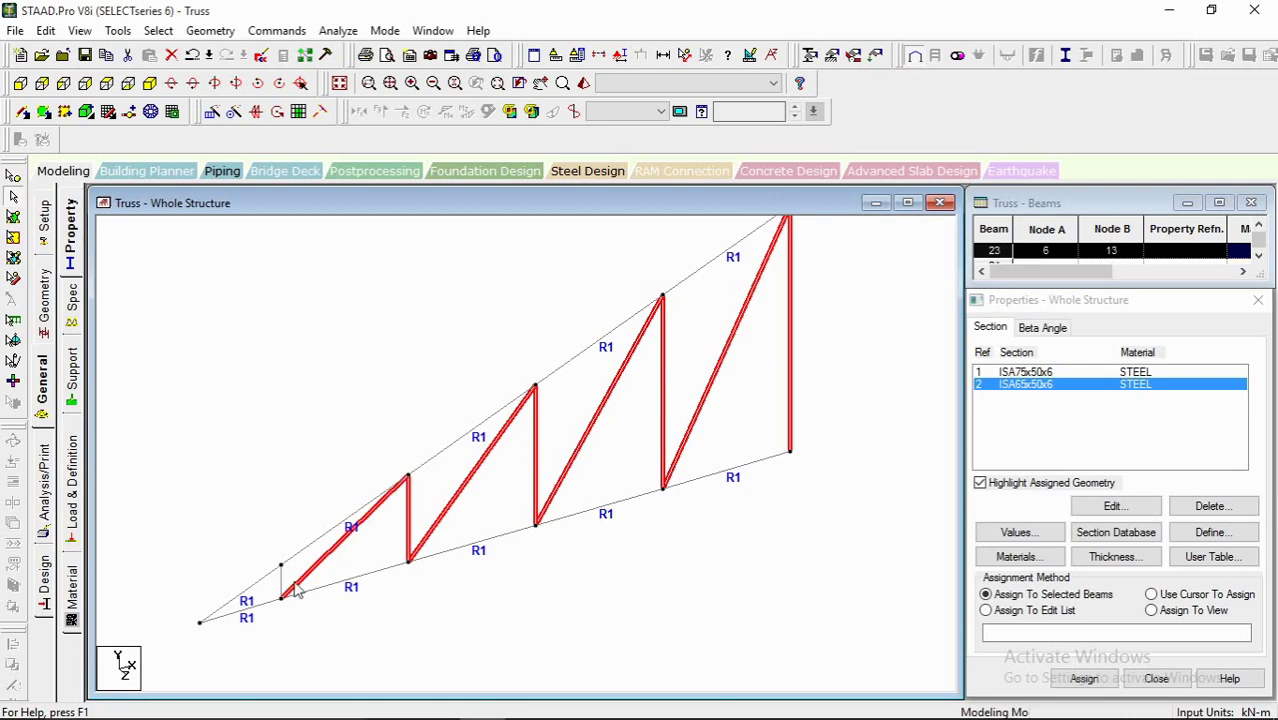
left_click(282, 586, "ctrl")
left_click(1084, 678)
left_click(1050, 541)
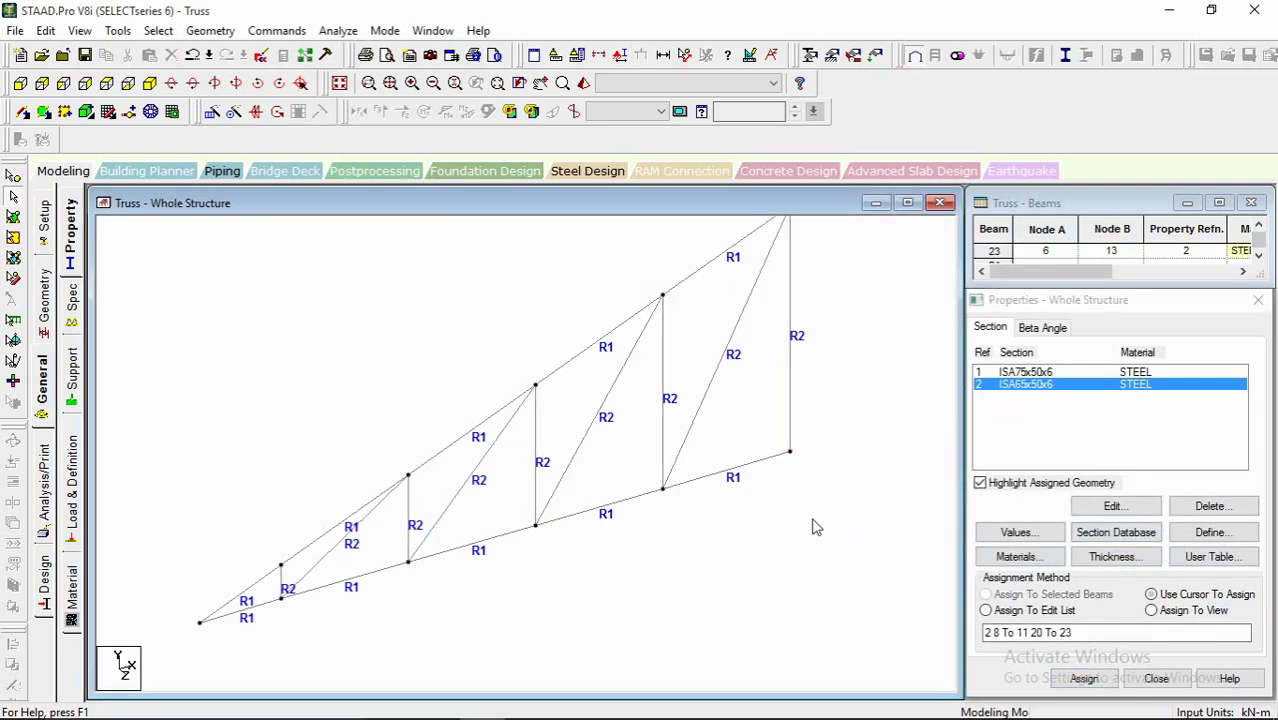
Step: Set the structure's 3D section display to Full Sections
middle_click_drag(675, 438, 612, 447)
scroll(610, 448, "down", 1)
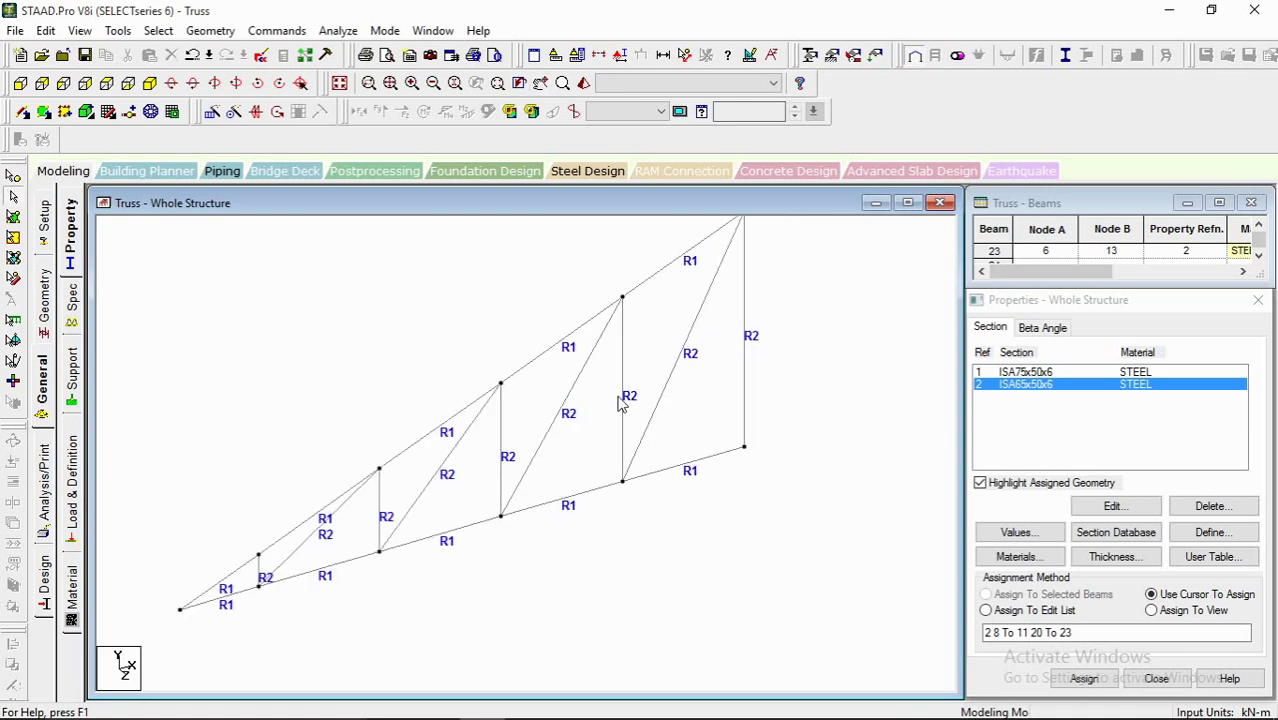
middle_click_drag(533, 452, 603, 421)
middle_click_drag(777, 381, 740, 419)
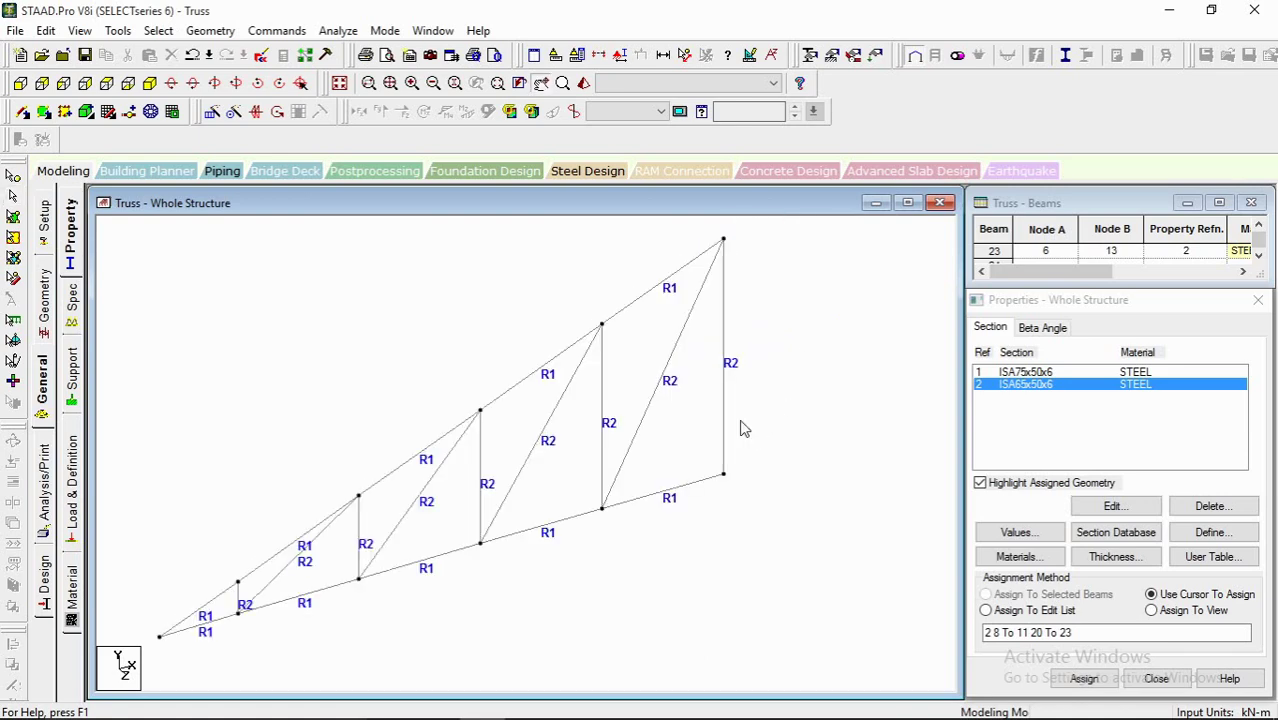
right_click(759, 378)
left_click(643, 367)
right_click(789, 323)
left_click(830, 600)
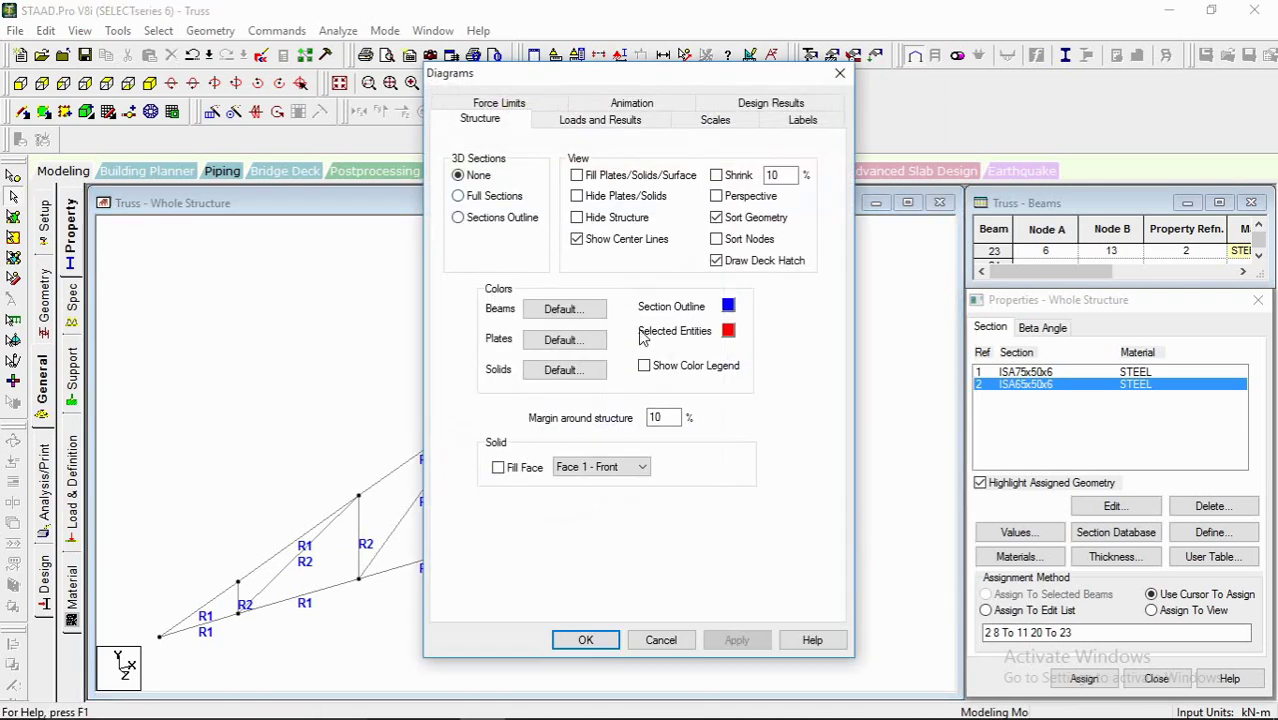
left_click(459, 196)
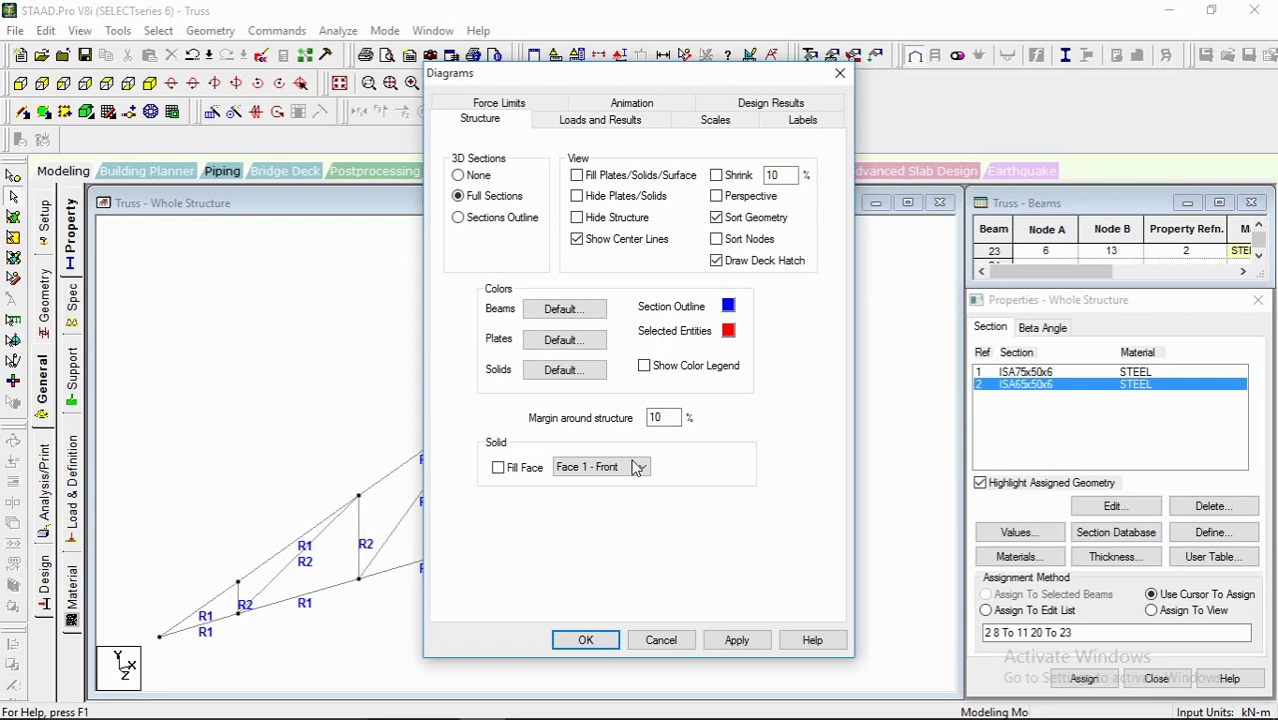
left_click(736, 640)
left_click(655, 640)
Step: Examine the rendered angle sections of the chords and web members close up and from several sides
scroll(522, 500, "up", 5)
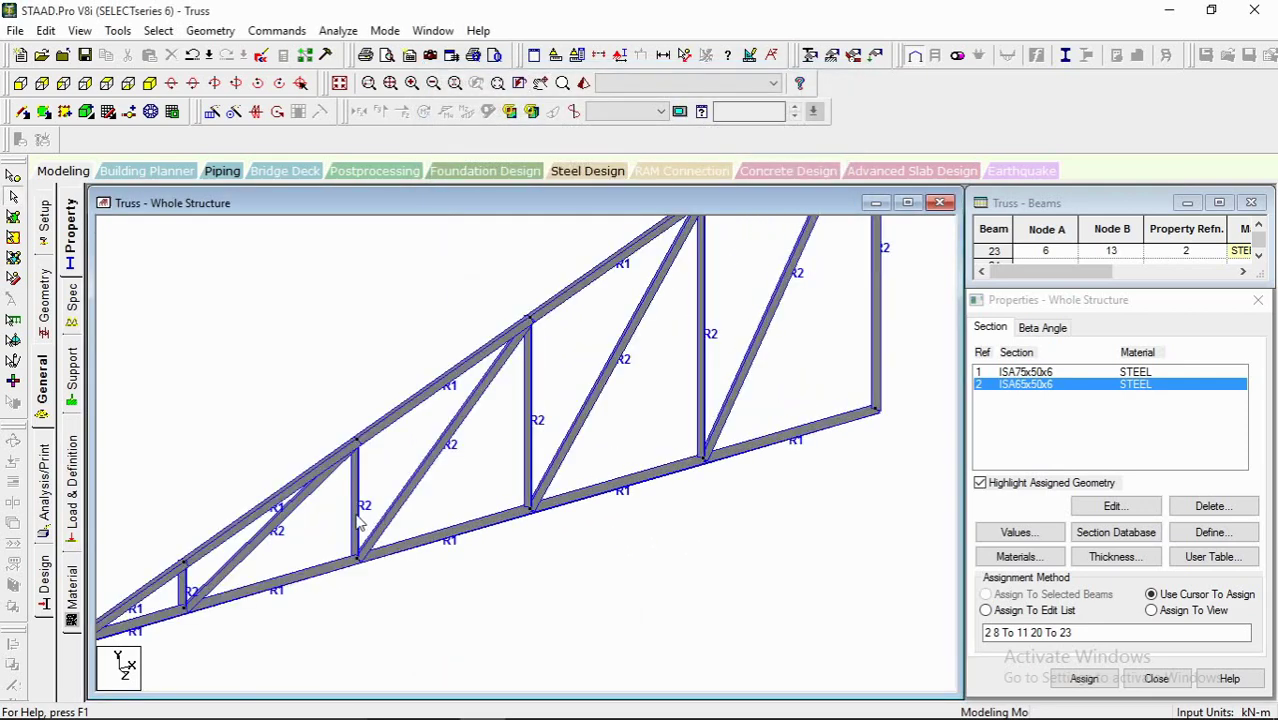
scroll(362, 525, "up", 5)
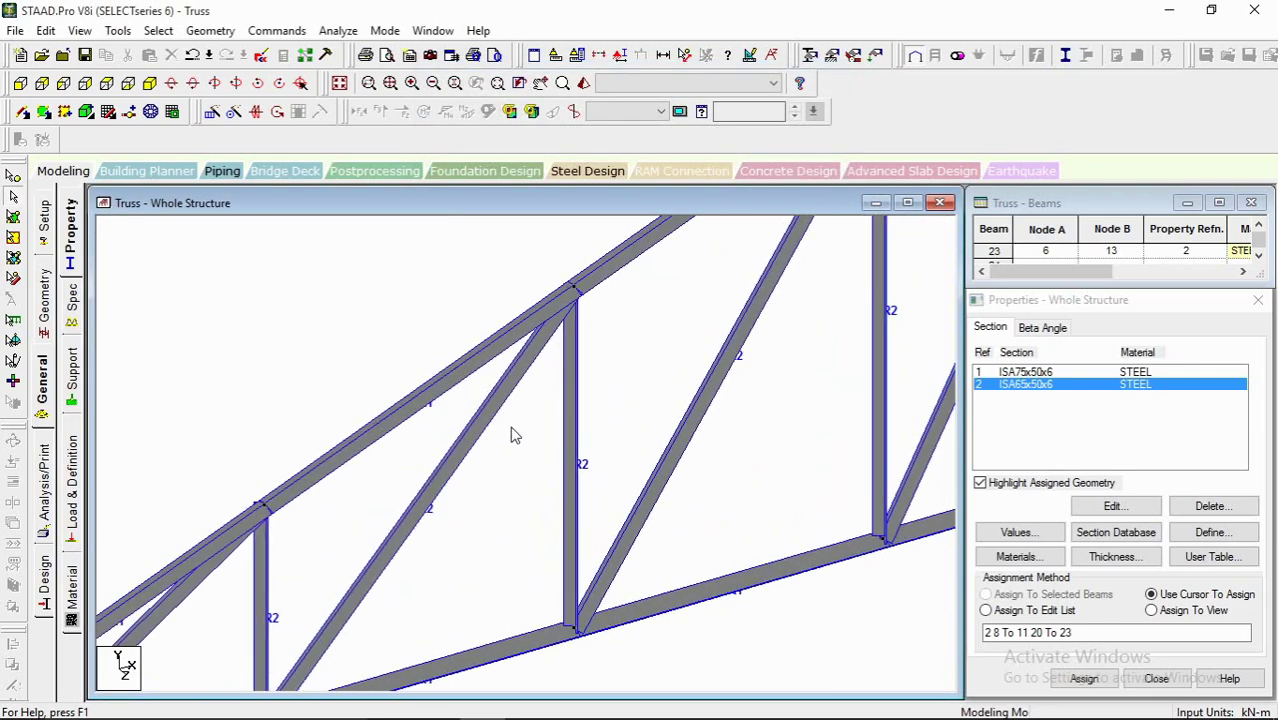
key("Left")
key("Left")
key("Left")
key("Left")
key("Left")
key("Left")
key("Left")
key("Left")
key("Left")
key("Left")
key("Left")
key("Left")
key("Left")
key("Left")
key("Left")
key("Left")
key("Left")
key("Left")
key("Left")
key("Left")
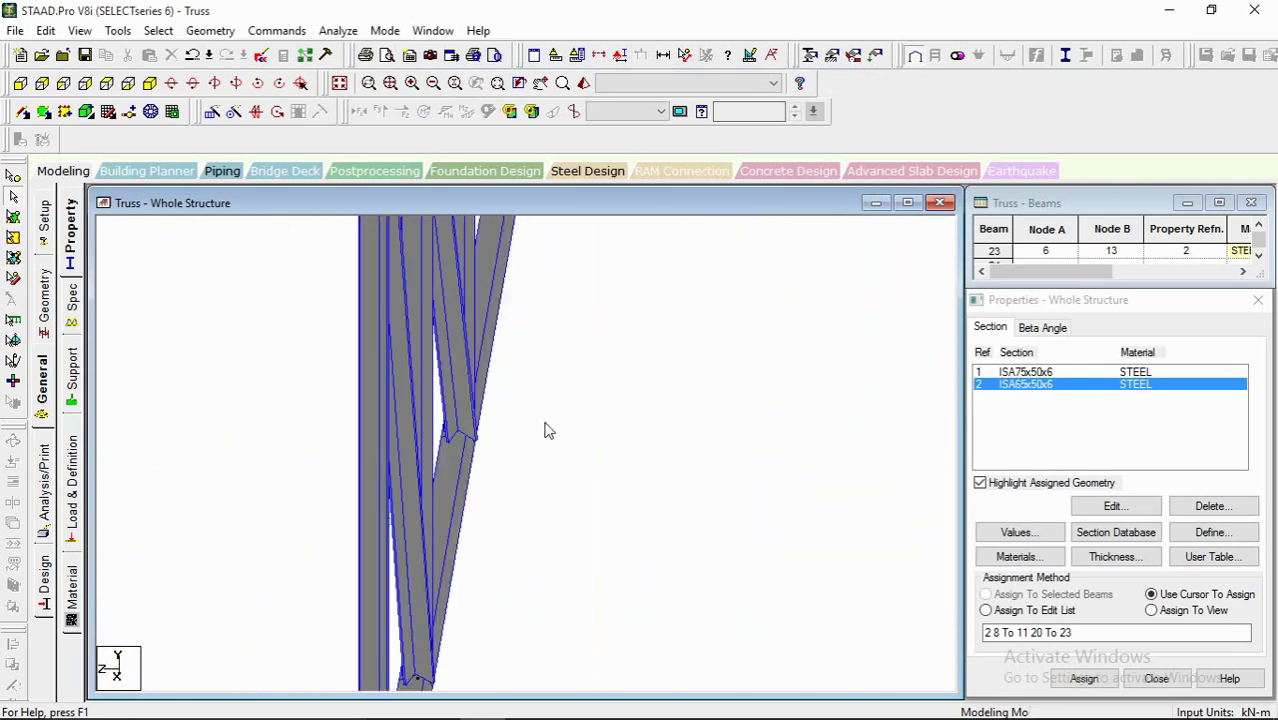
key("Left")
key("Left")
key("Left")
key("Left")
key("Left")
key("Left")
key("Left")
key("Left")
key("Left")
key("Left")
scroll(425, 428, "down", 5)
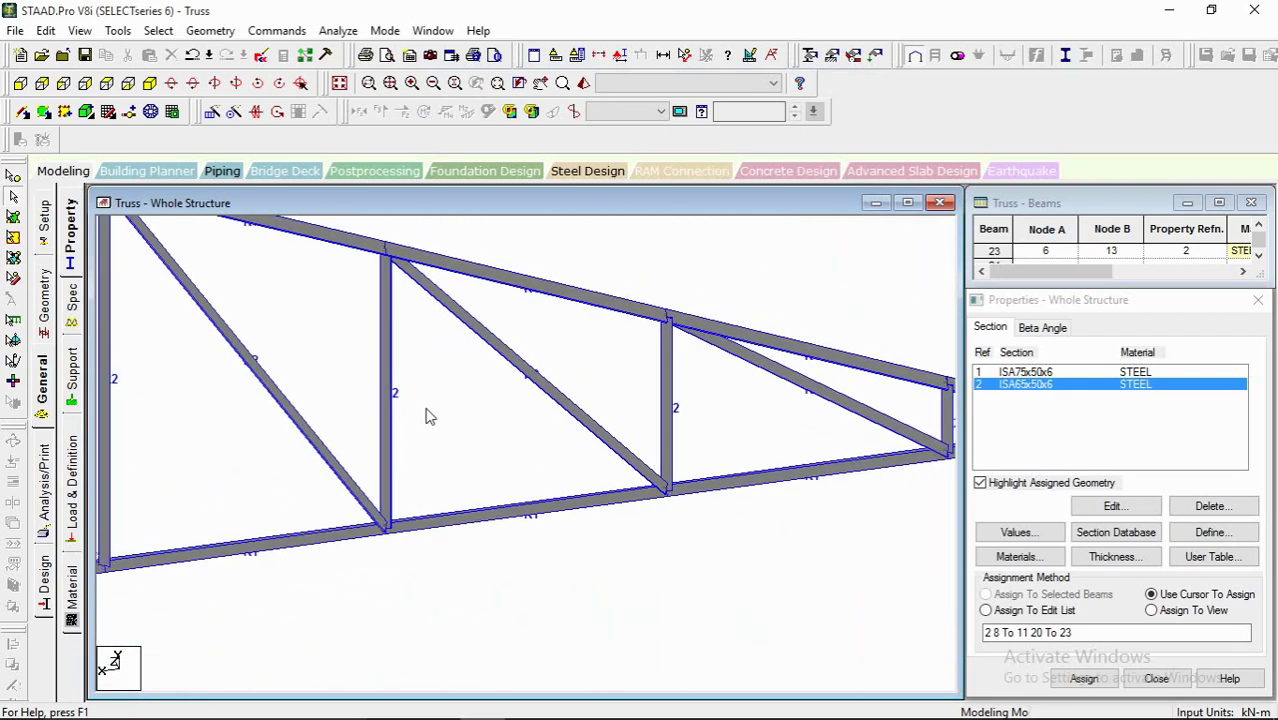
middle_click_drag(428, 414, 612, 508)
scroll(511, 459, "down", 3)
middle_click_drag(511, 459, 420, 332)
scroll(428, 357, "down", 3)
middle_click_drag(478, 400, 360, 402)
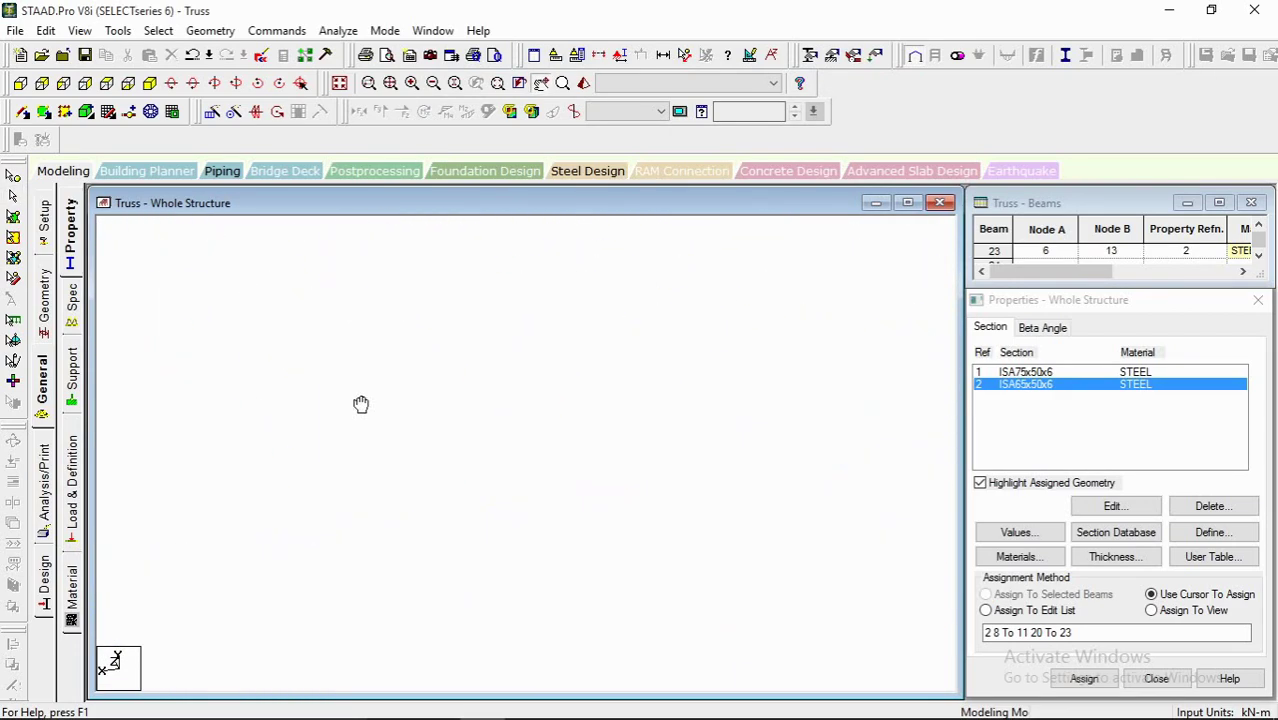
Step: Return the truss to the isometric view and set the 3D section display to None
left_click(149, 83)
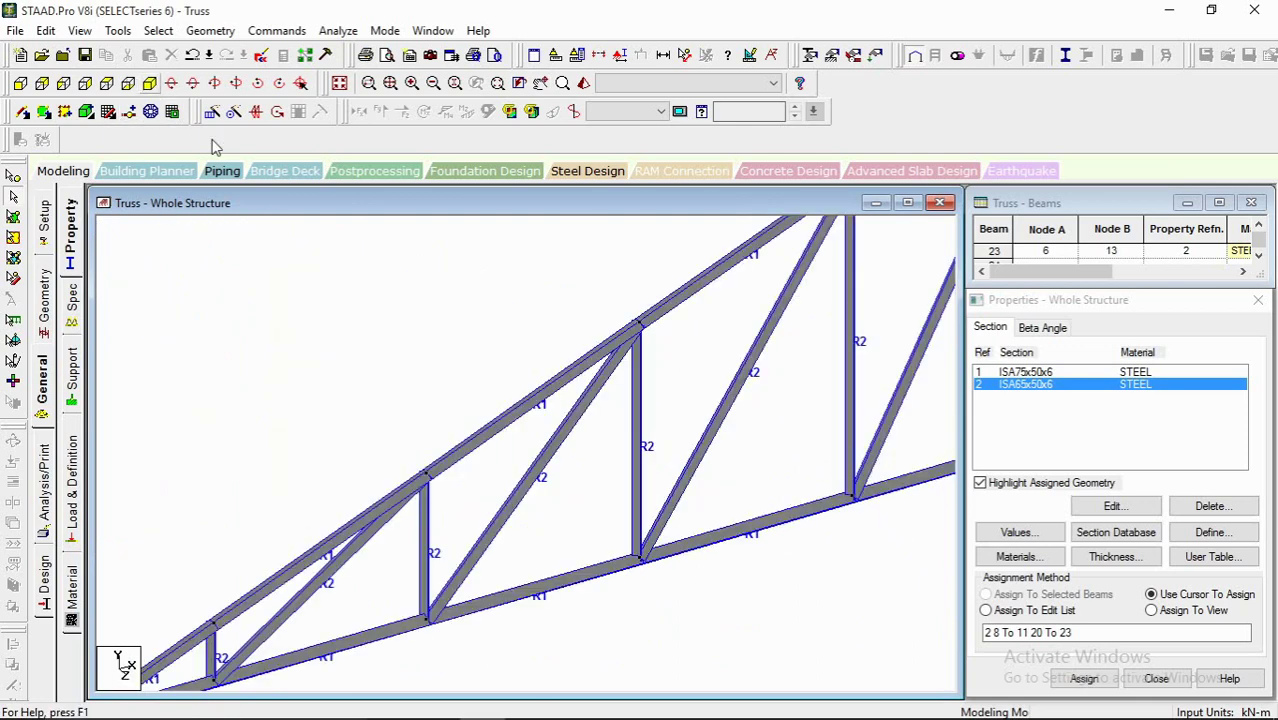
right_click(444, 284)
left_click(510, 558)
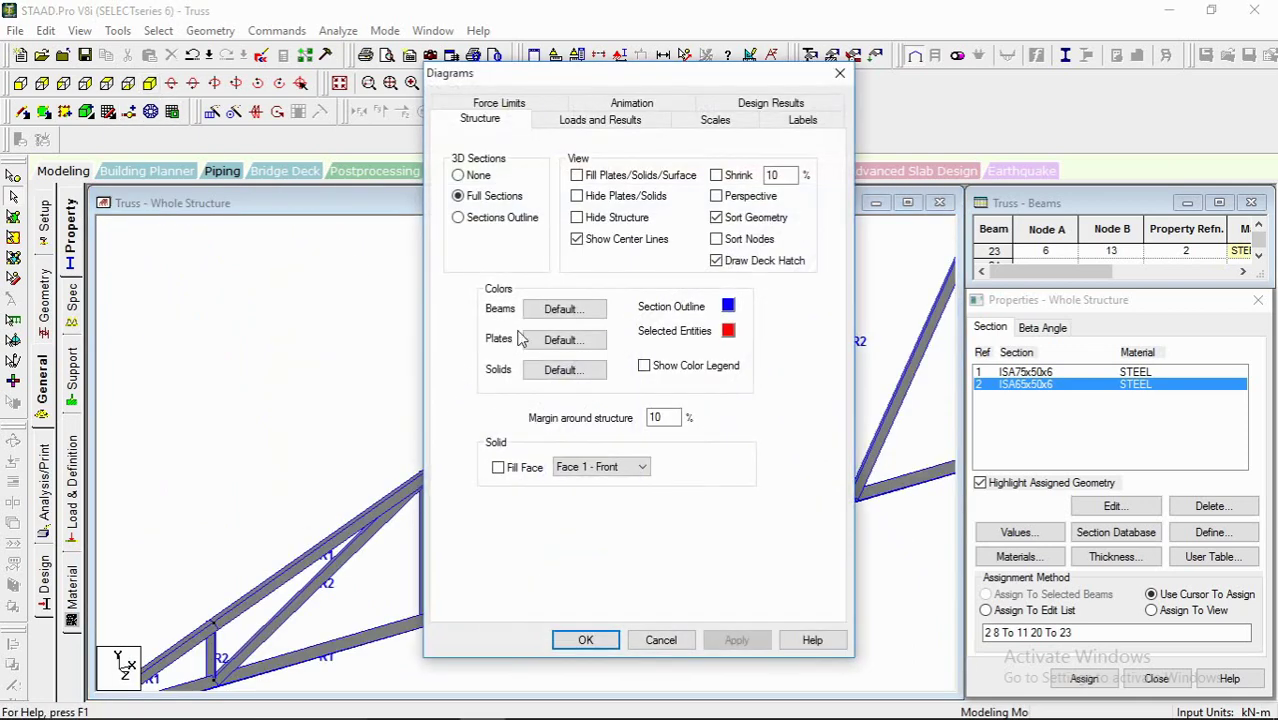
left_click(478, 178)
left_click(722, 645)
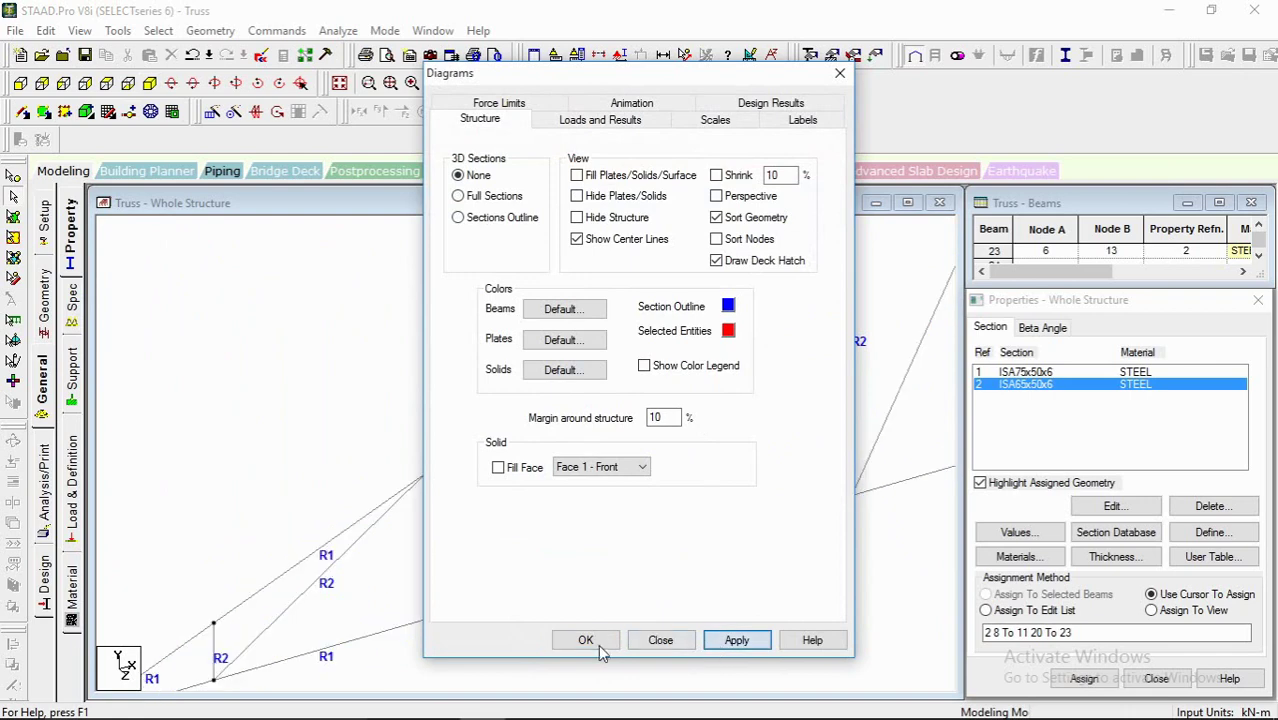
left_click(585, 640)
Step: Switch the truss to the front view, select all its members and clear the selection
scroll(621, 525, "down", 8)
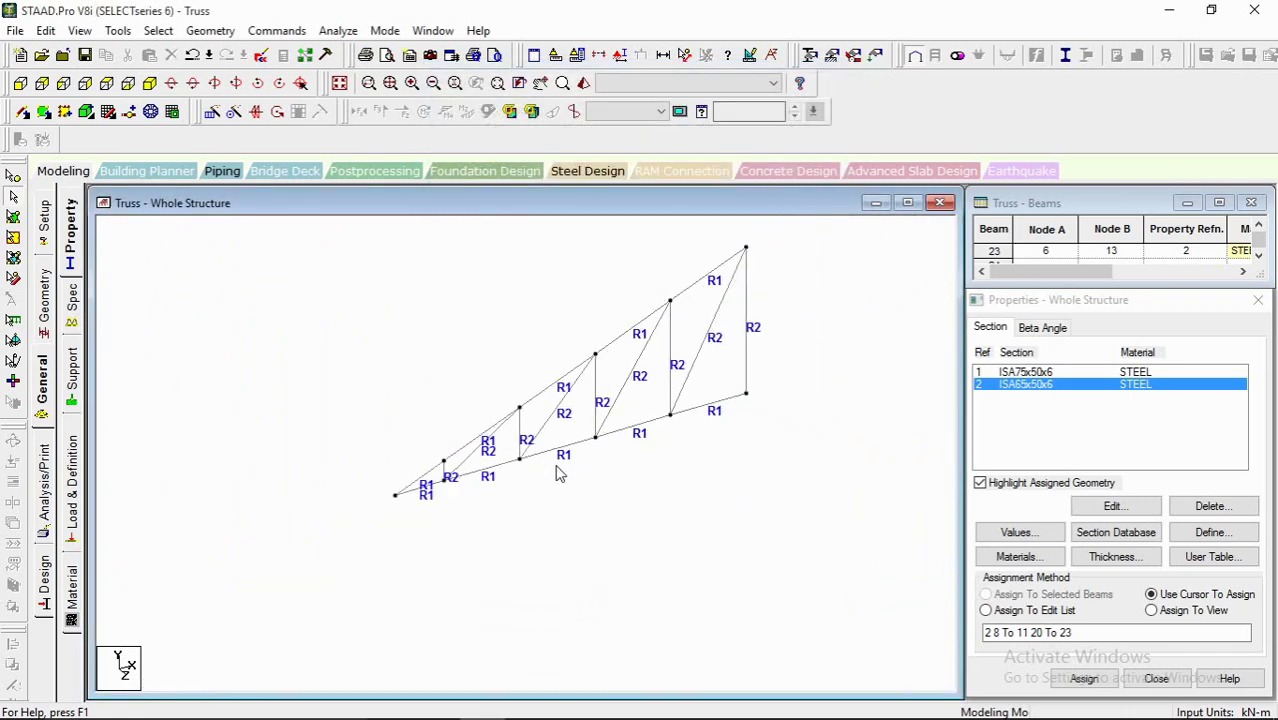
scroll(530, 405, "up", 2)
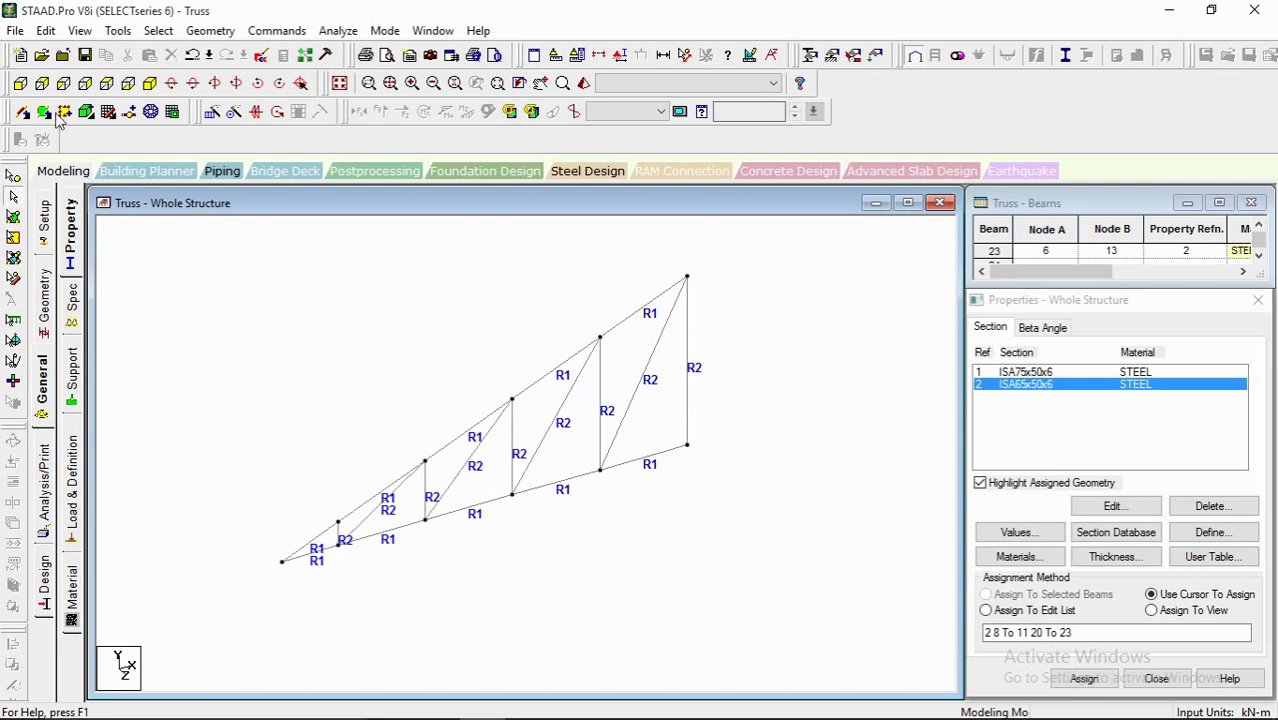
left_click(40, 84)
scroll(622, 515, "down", 2)
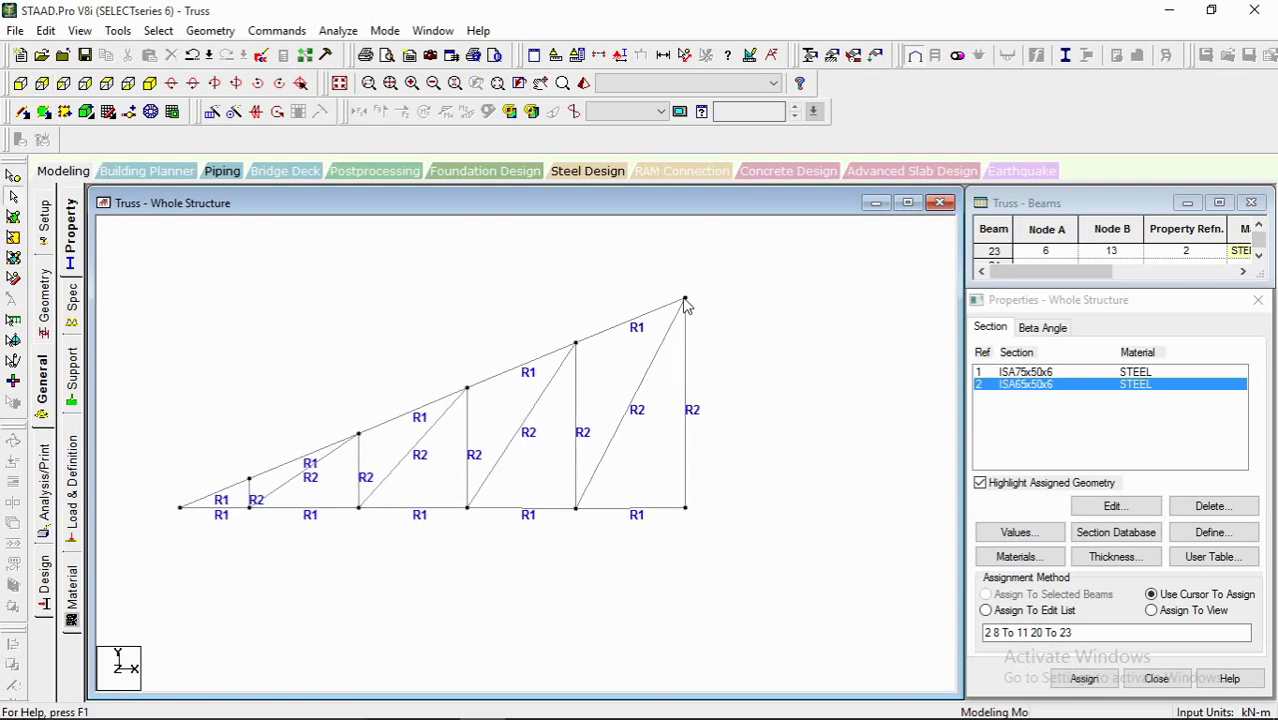
left_click_drag(720, 238, 165, 608)
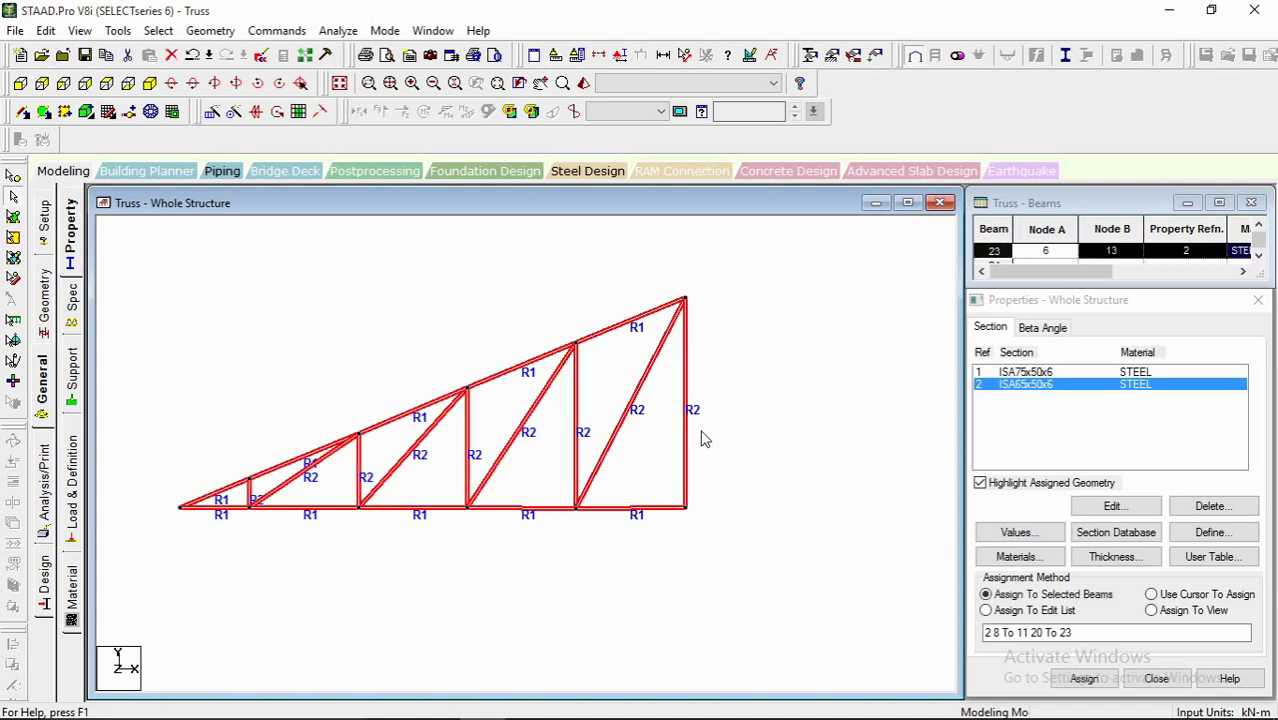
left_click(700, 400)
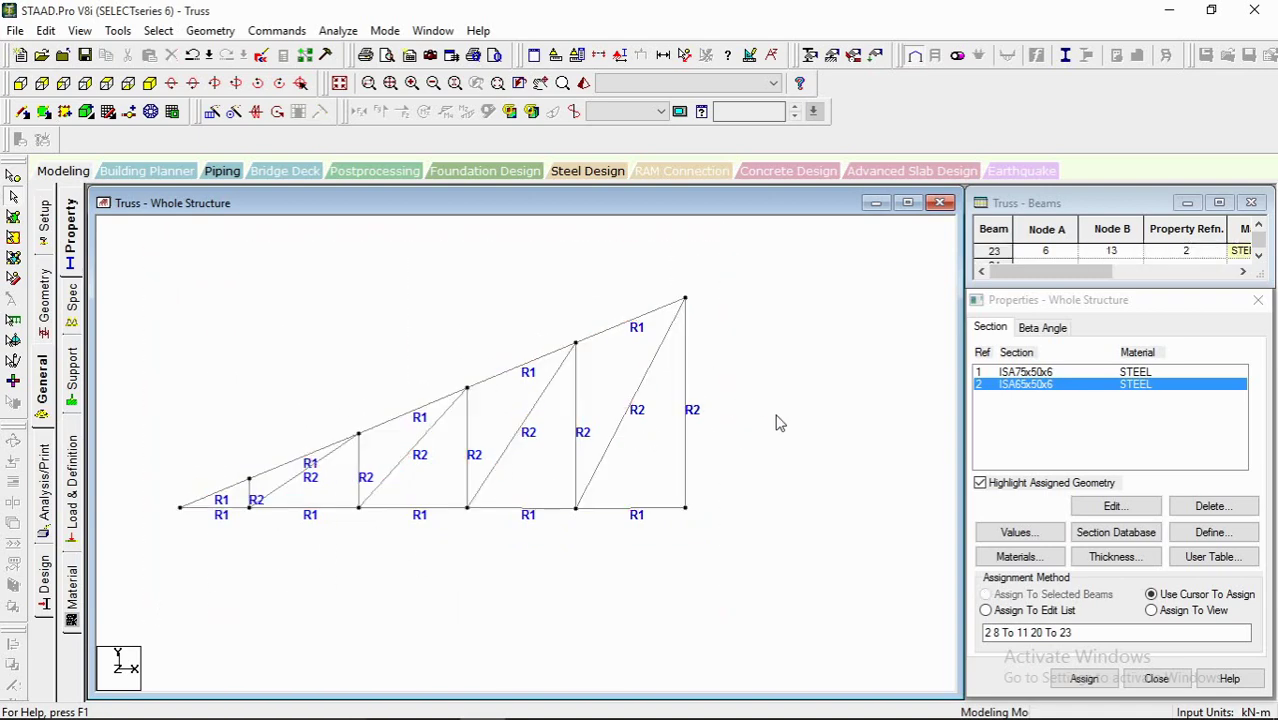
Step: Select all members of the half truss except the tall vertical member under the ridge
scroll(730, 405, "down", 1)
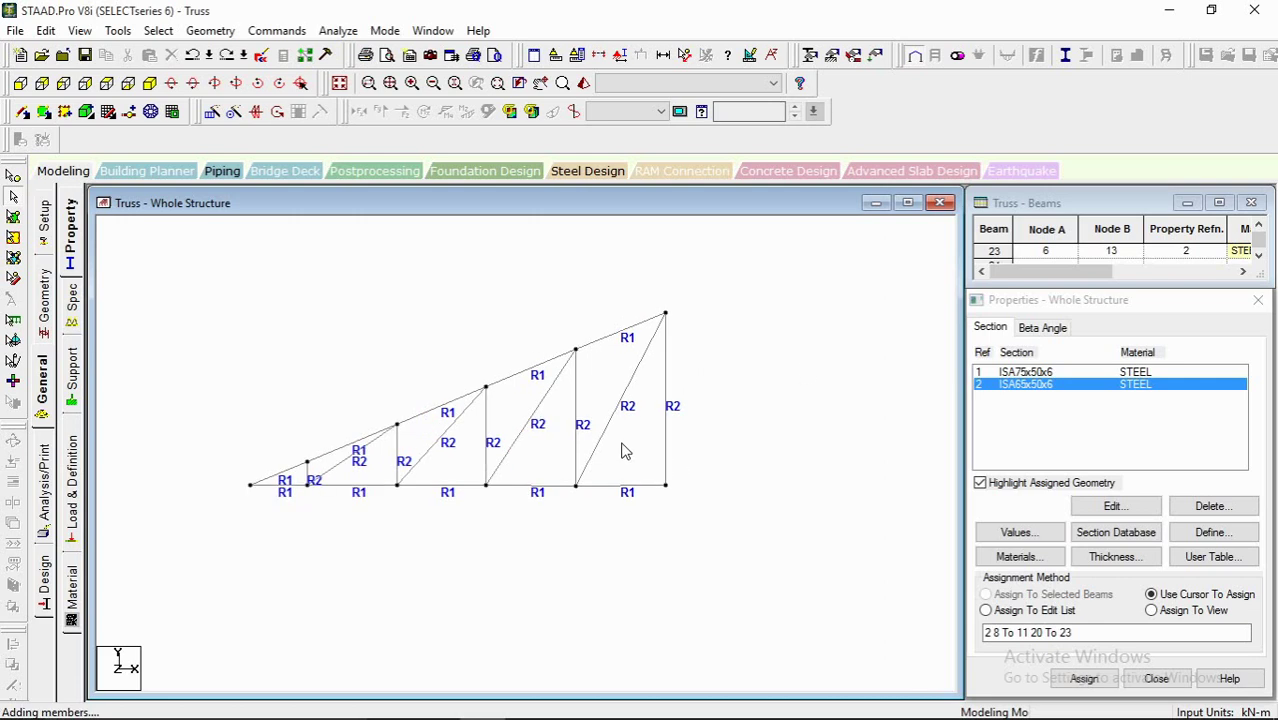
middle_click_drag(396, 388, 421, 377)
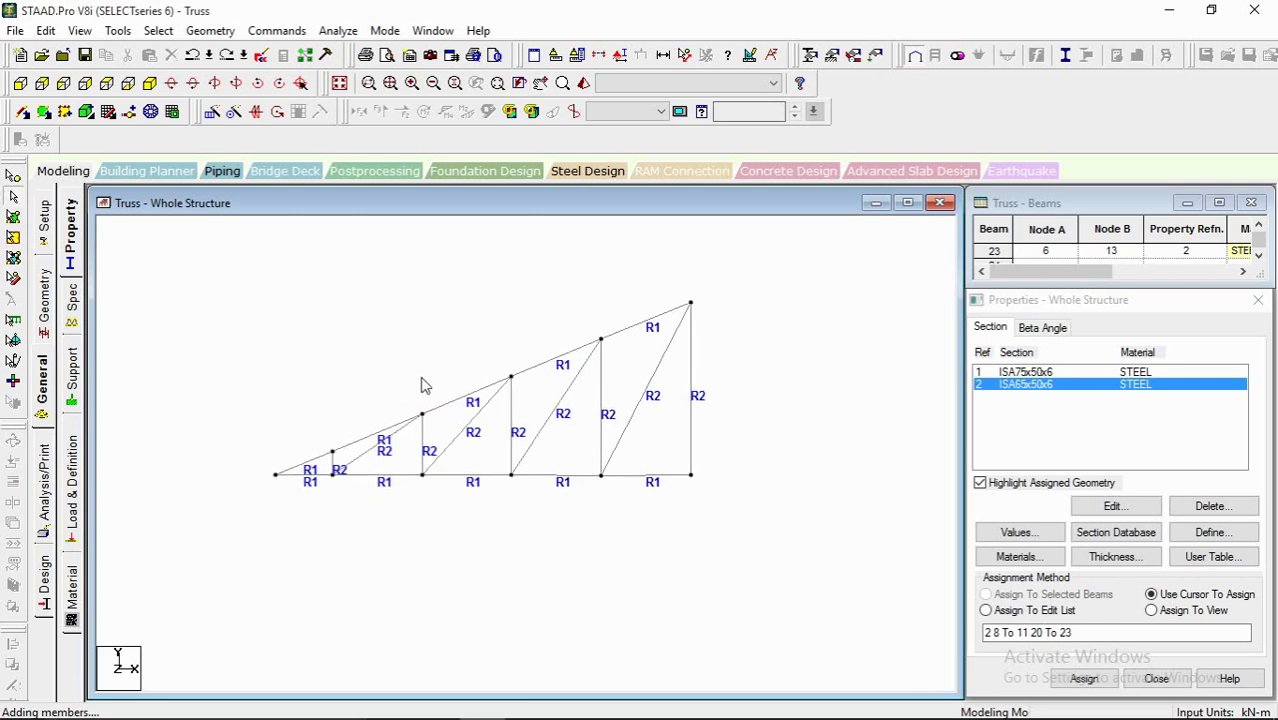
left_click_drag(736, 247, 148, 540)
left_click(693, 401, "ctrl")
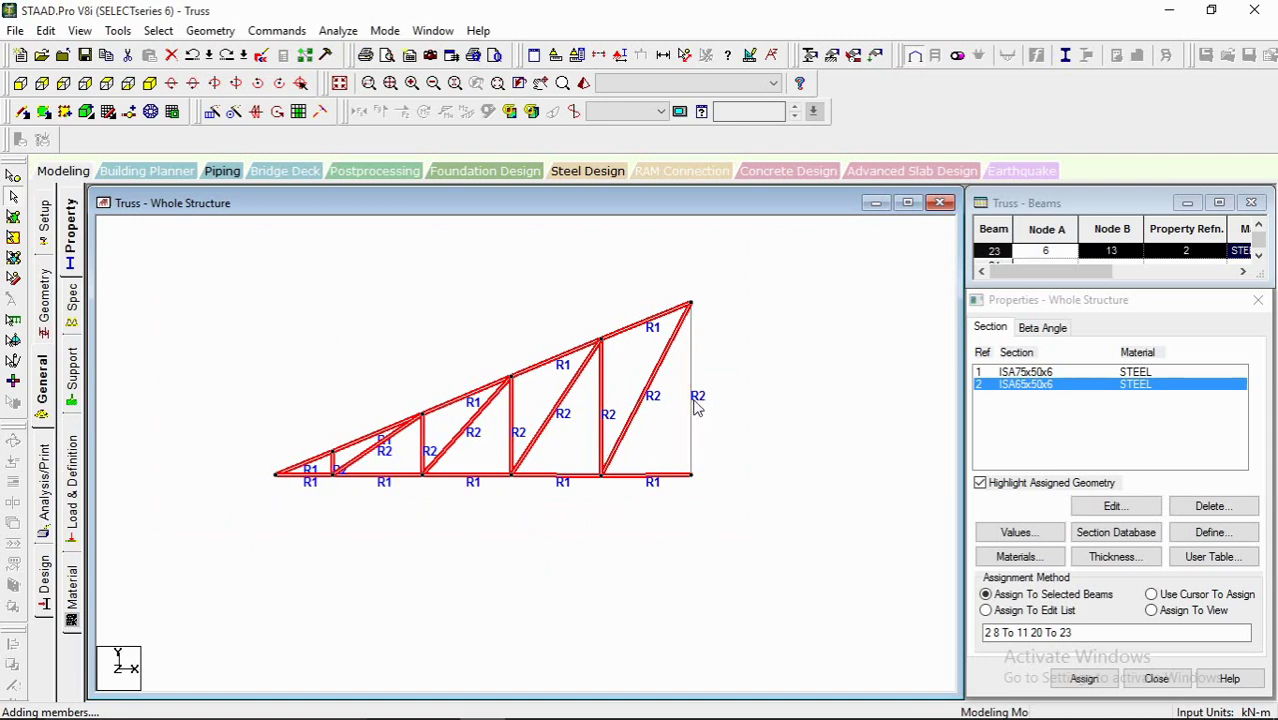
scroll(697, 380, "up", 1)
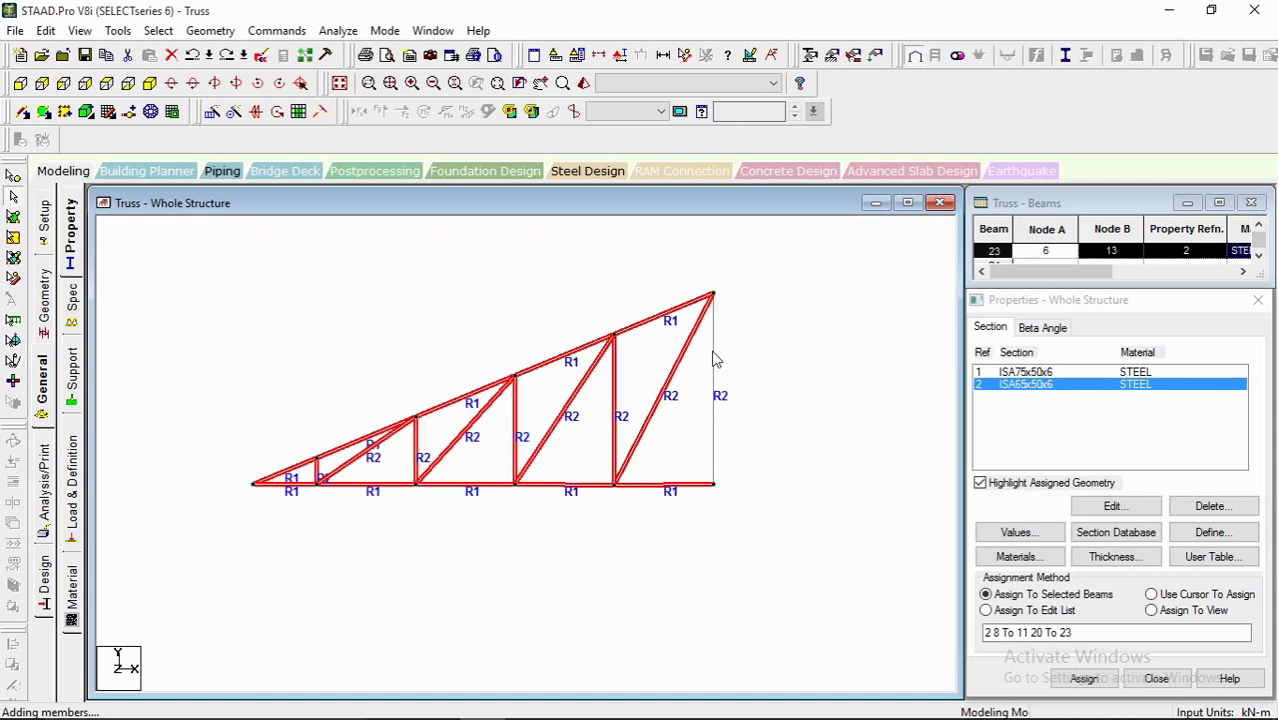
Step: Mirror a copy of the selected members about the Y-Z plane at X = 6 m, through the base node of the ridge vertical, and clear the selection
left_click(257, 117)
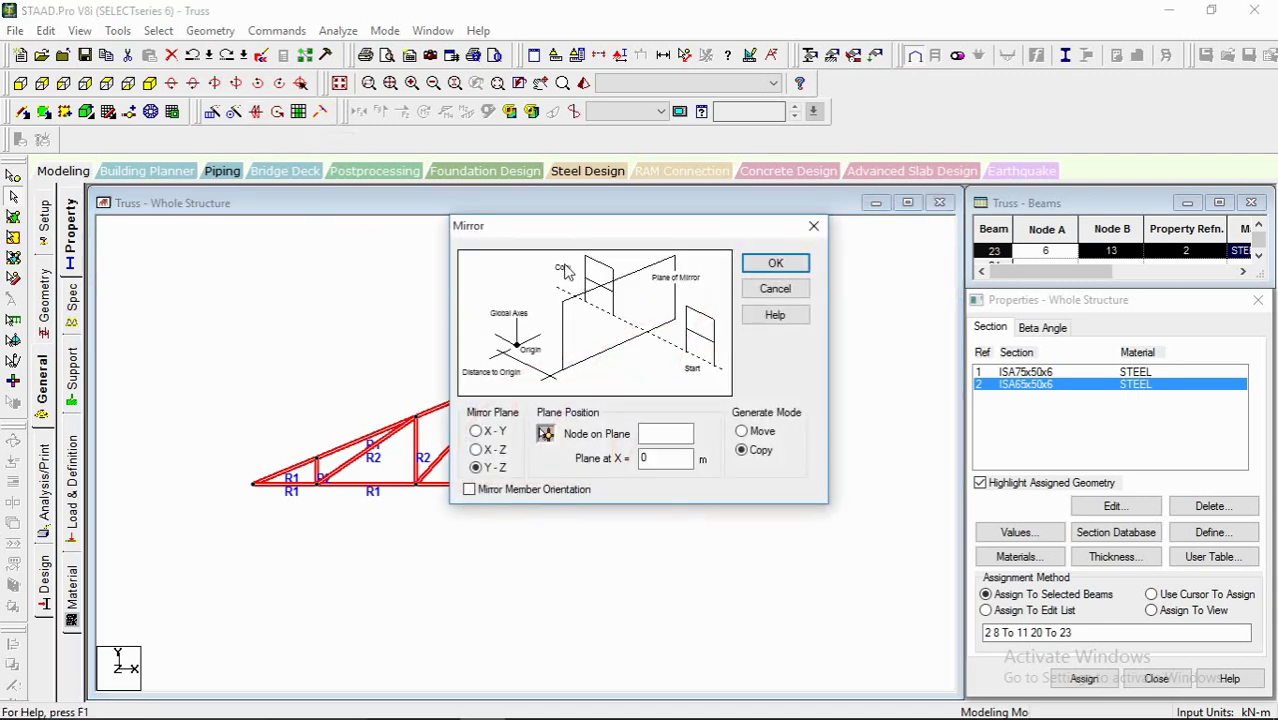
left_click_drag(548, 236, 578, 268)
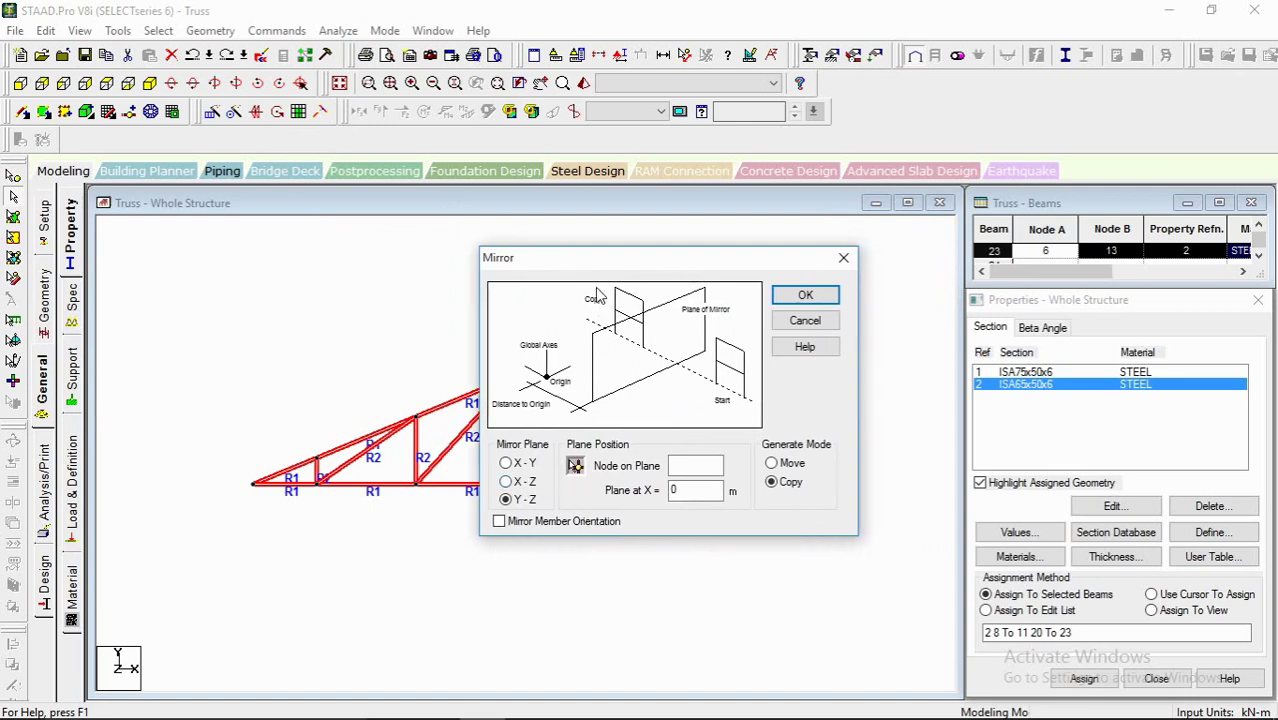
mouse_move(592, 262)
left_mouse_down()
mouse_move(549, 270)
mouse_move(605, 260)
left_mouse_up()
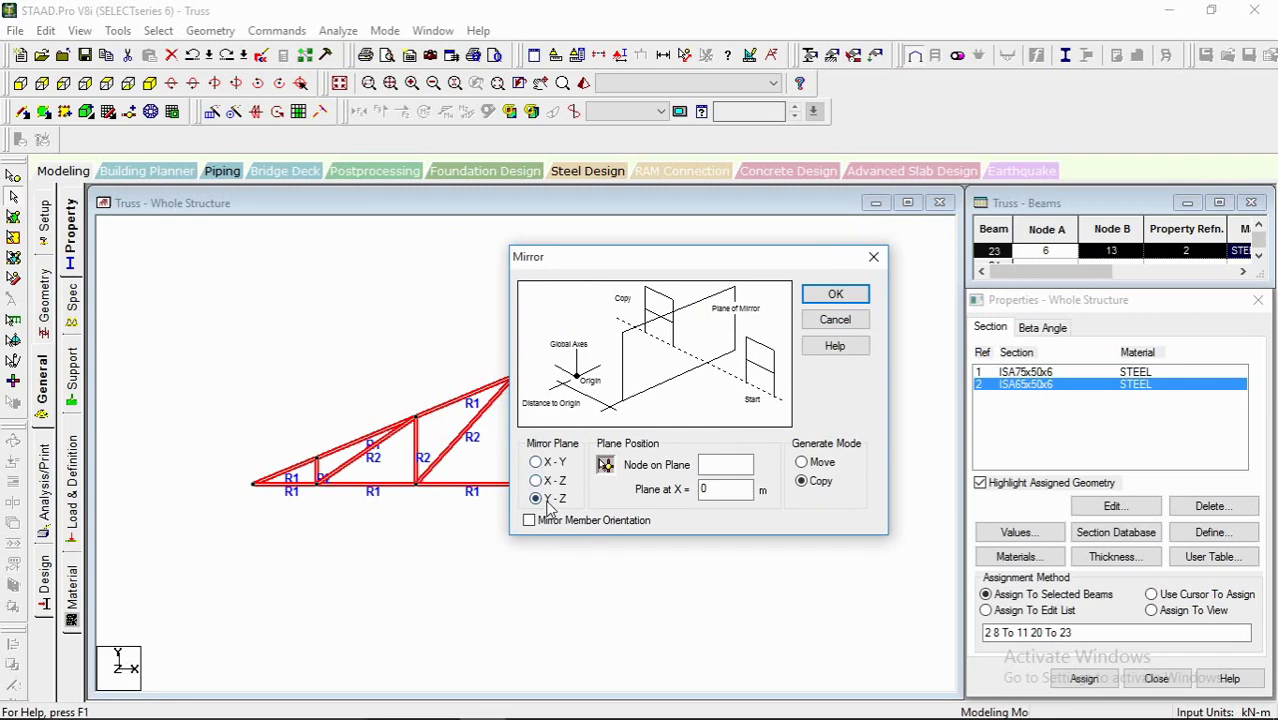
left_click(605, 465)
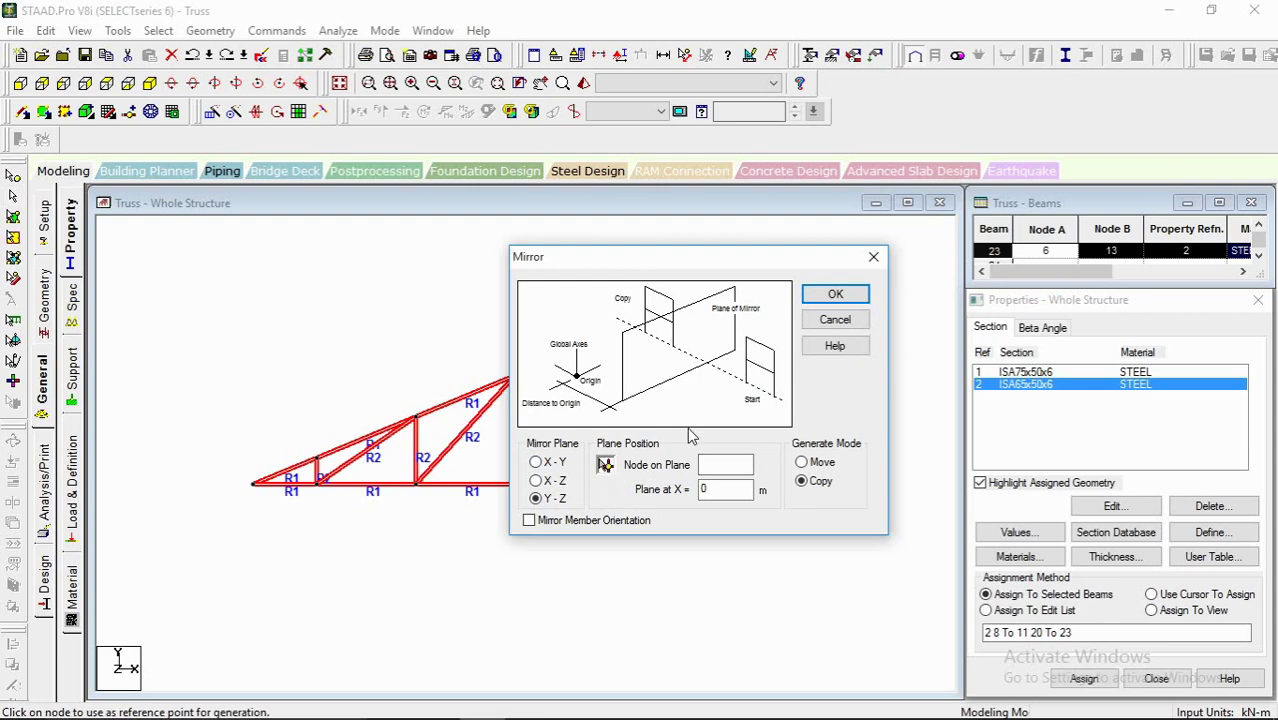
left_click_drag(683, 265, 399, 232)
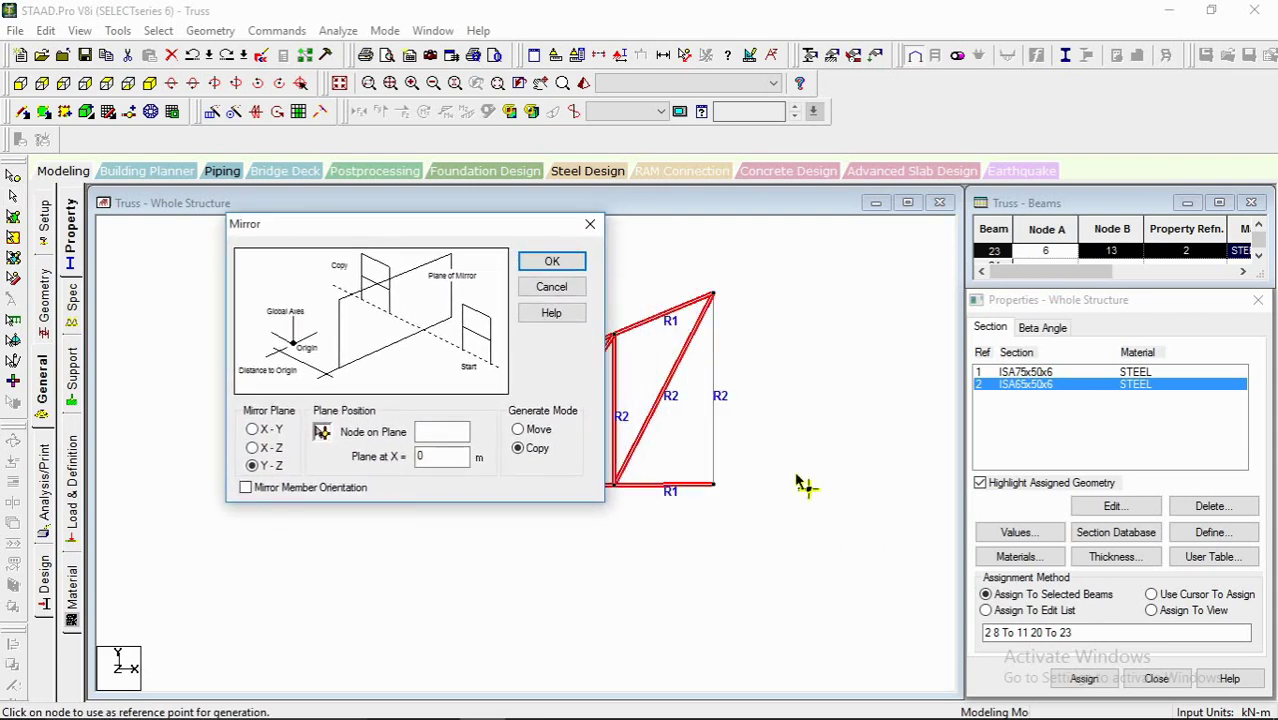
left_click(714, 486)
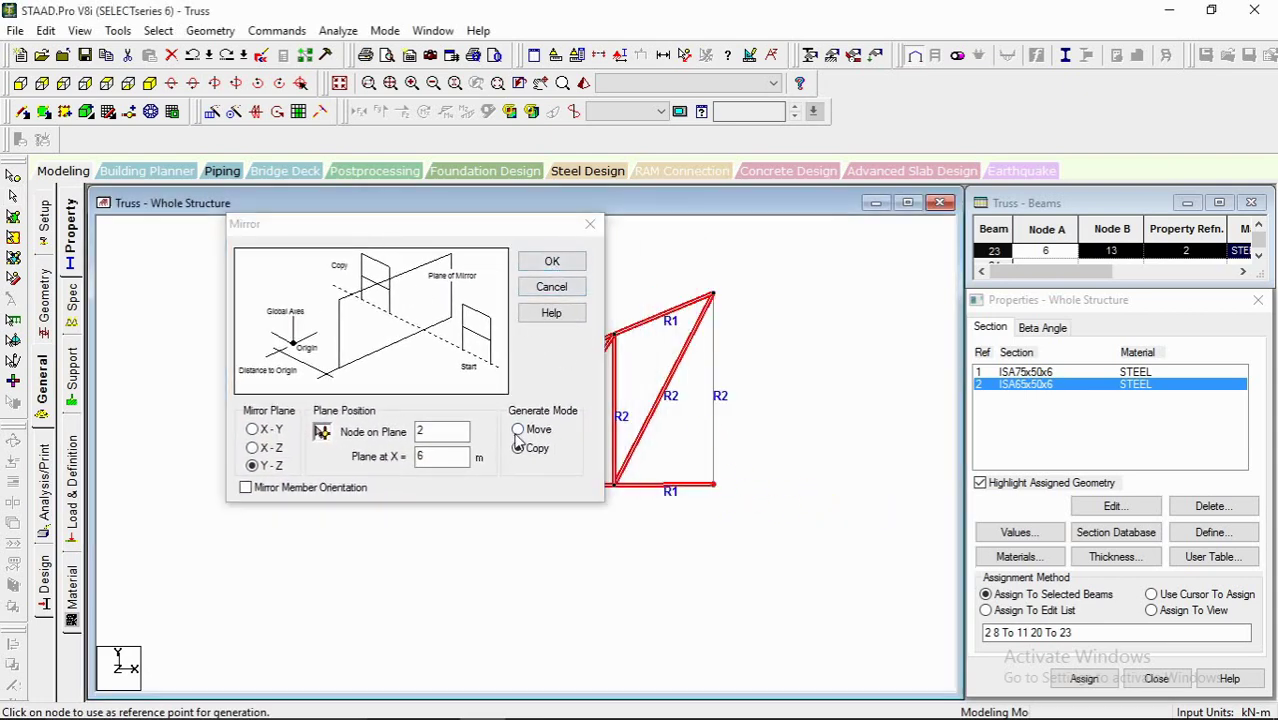
left_click(552, 263)
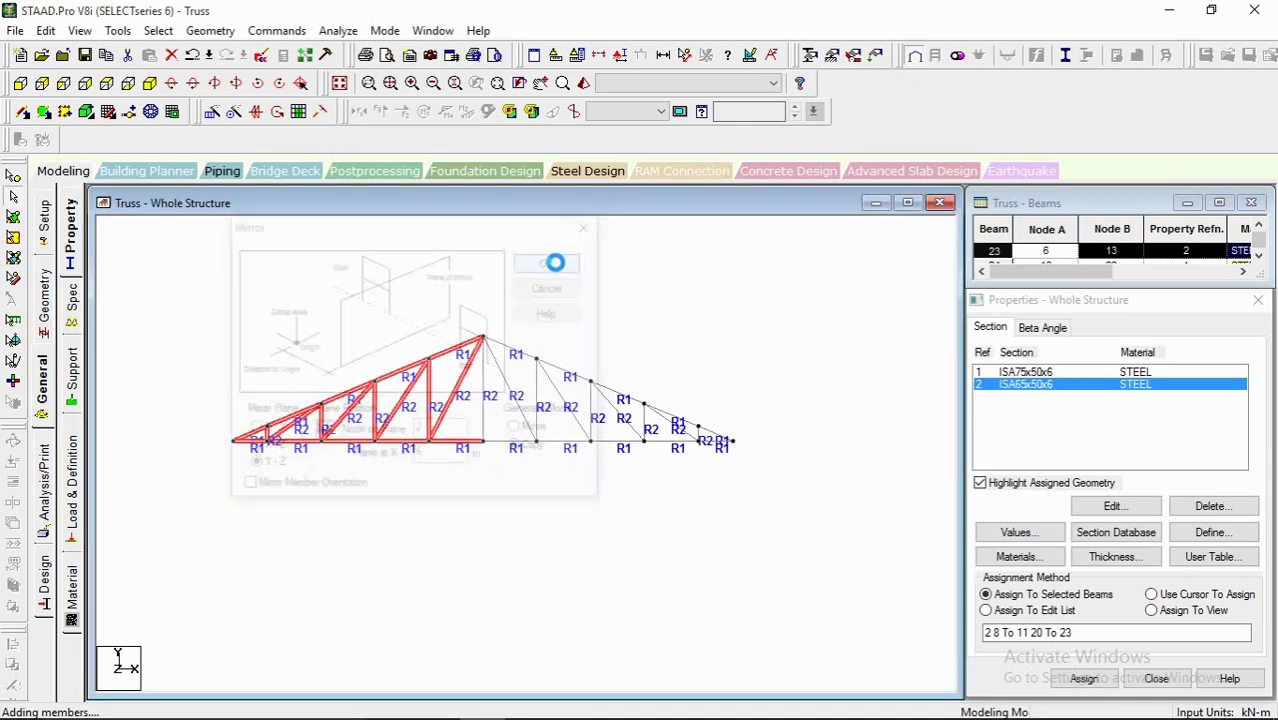
scroll(566, 412, "up", 6)
middle_click_drag(477, 391, 511, 423)
left_click(688, 311)
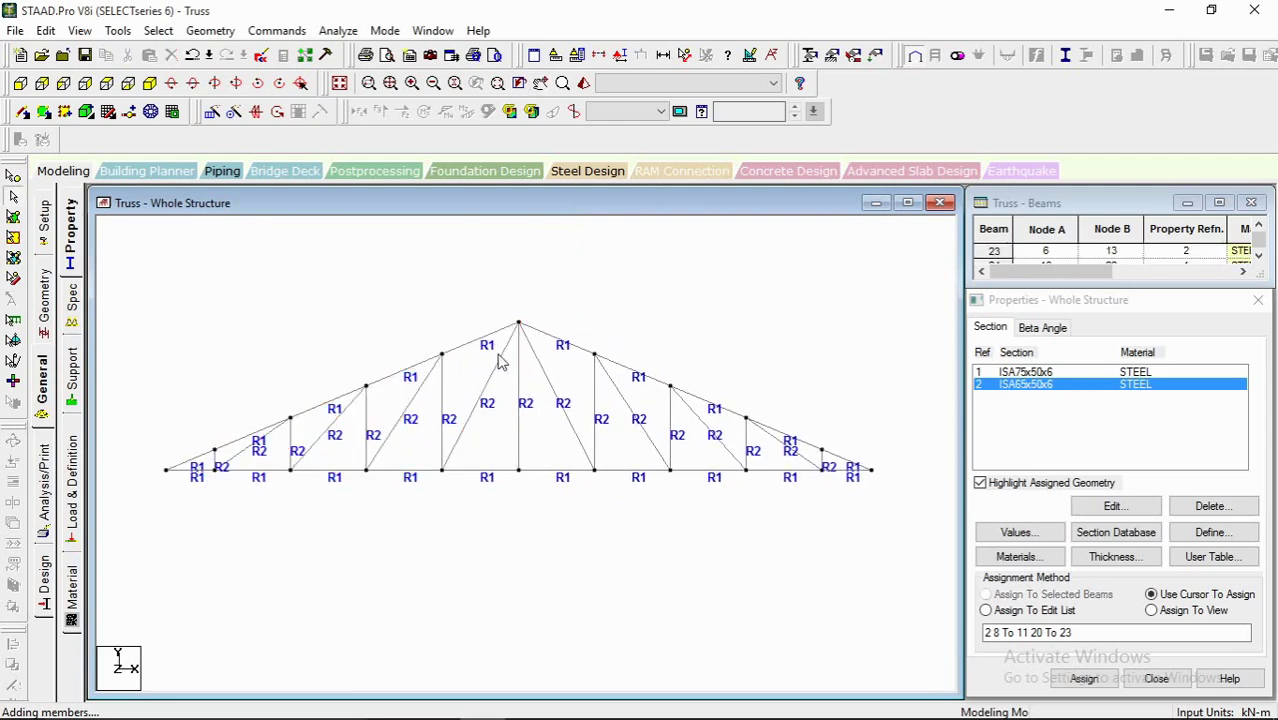
Step: Create a pinned support definition for the structure
scroll(462, 505, "up", 3)
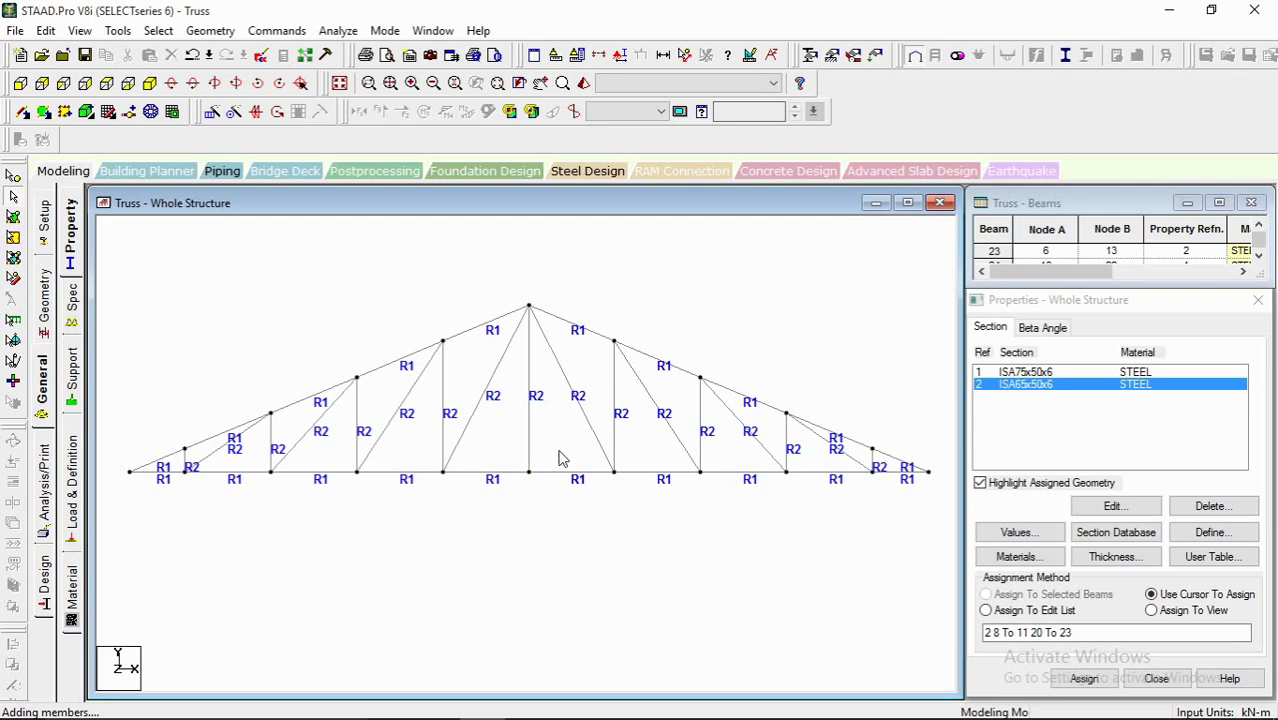
mouse_move(559, 456)
middle_mouse_down()
mouse_move(600, 440)
mouse_move(587, 432)
middle_mouse_up()
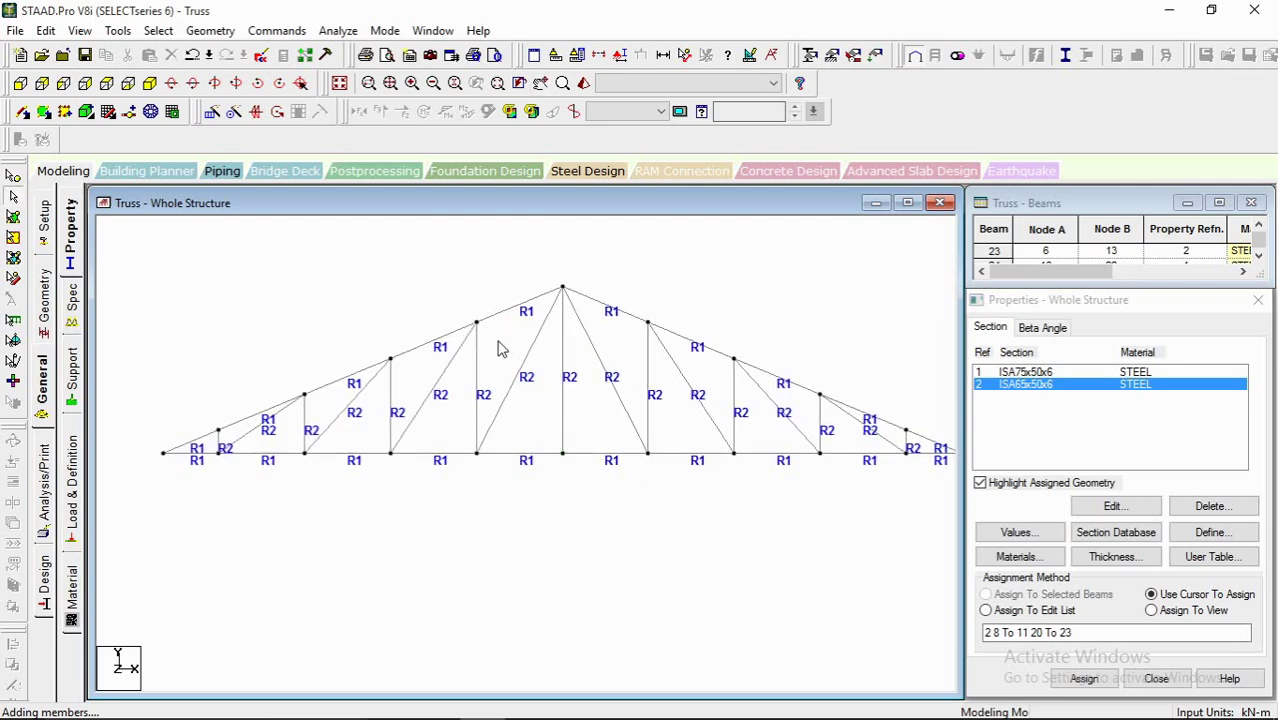
scroll(530, 393, "down", 1)
middle_click_drag(537, 397, 600, 397)
scroll(425, 383, "down", 1)
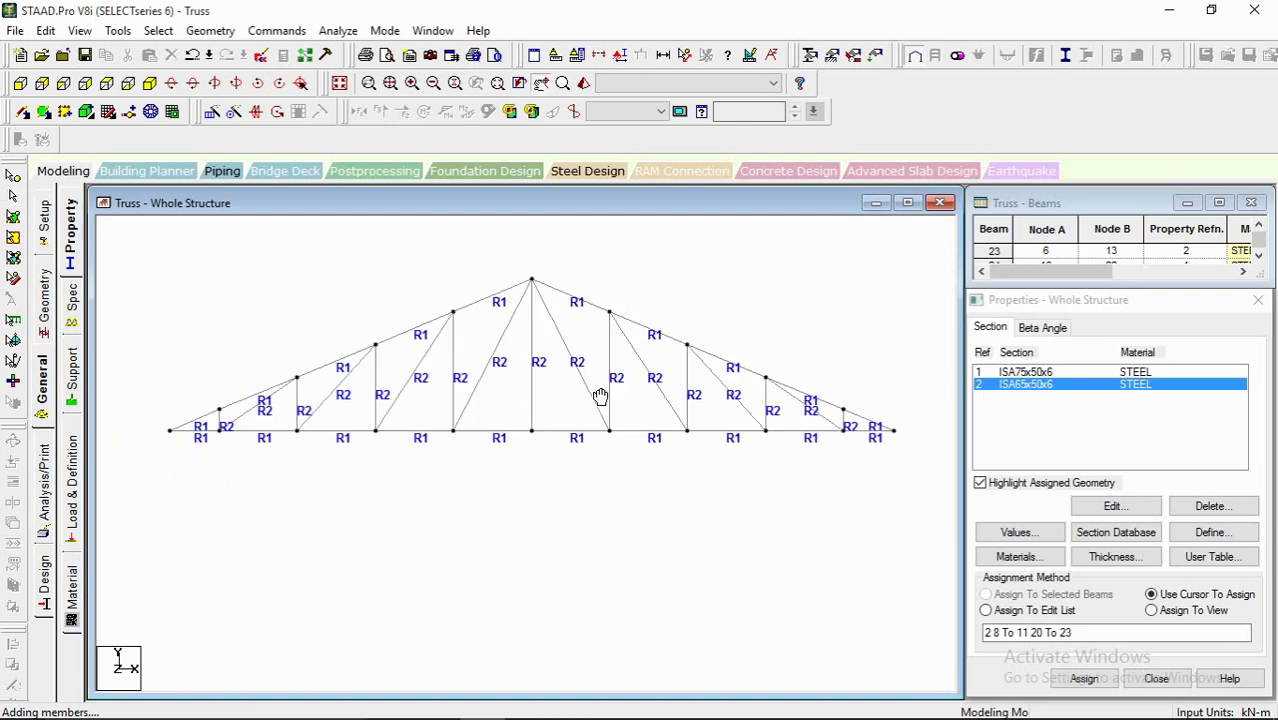
left_click(72, 372)
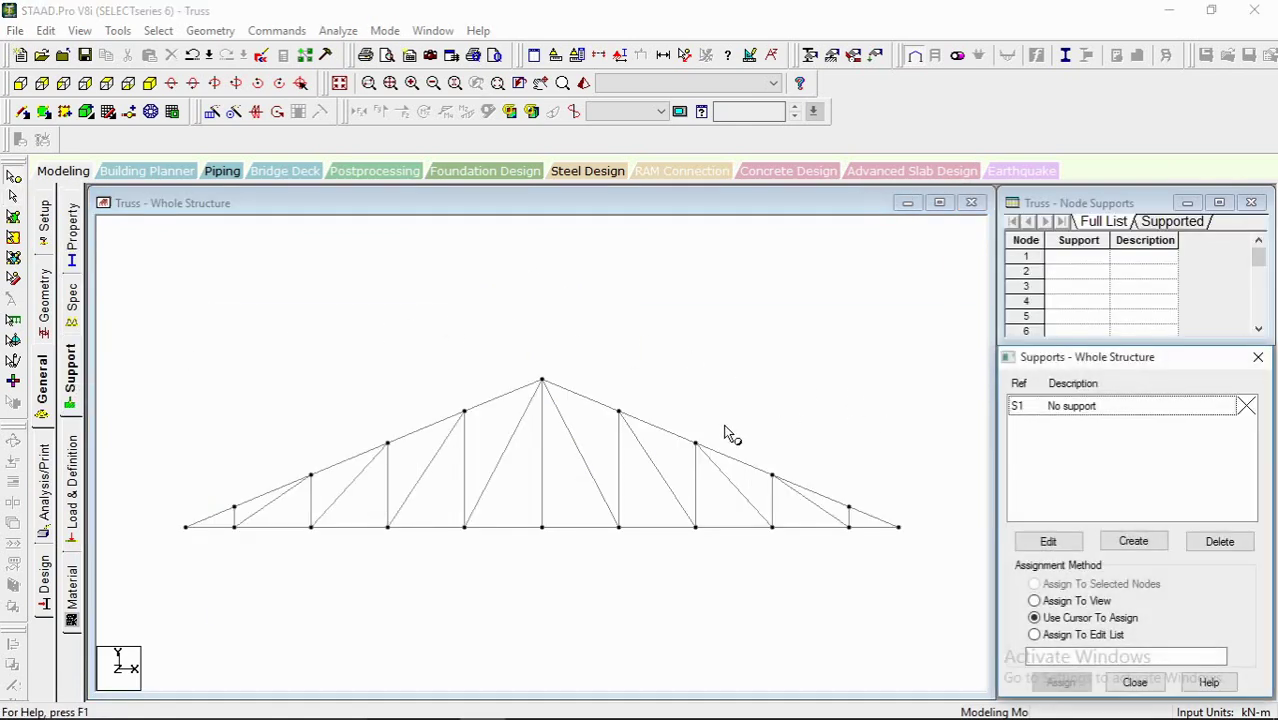
middle_click_drag(524, 472, 537, 441)
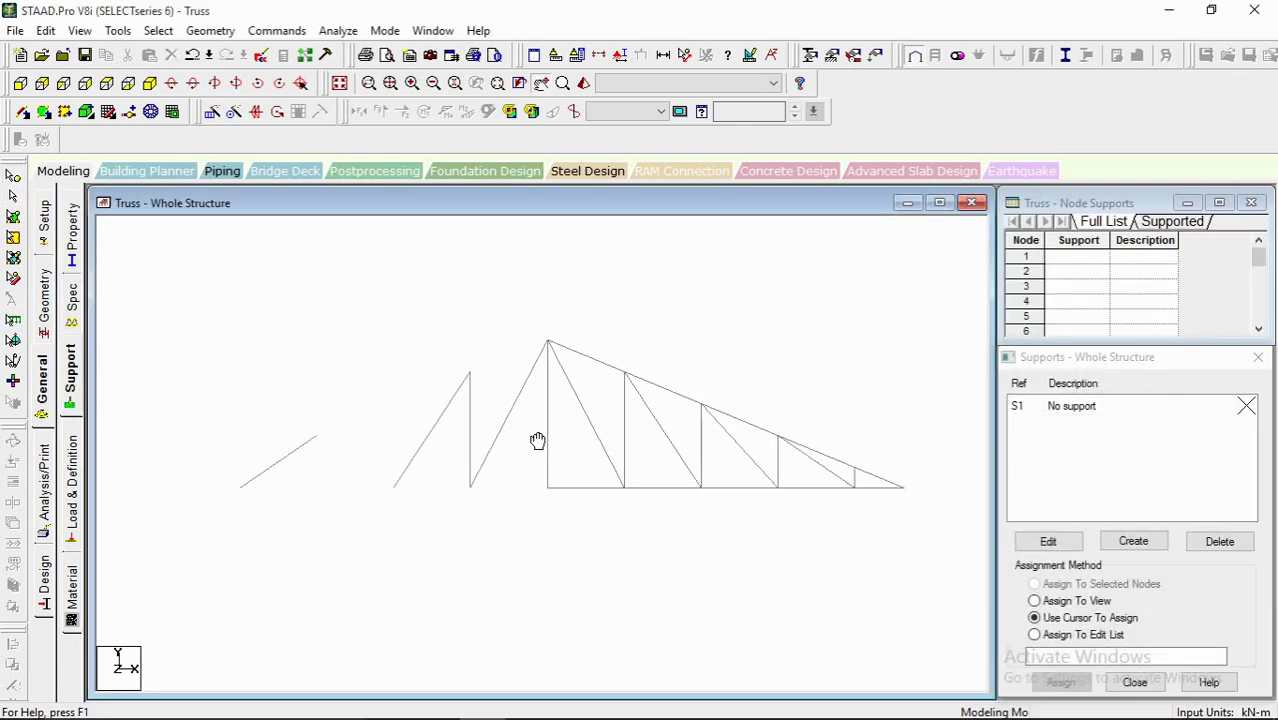
left_click(1145, 548)
left_click(1134, 542)
left_click(978, 314)
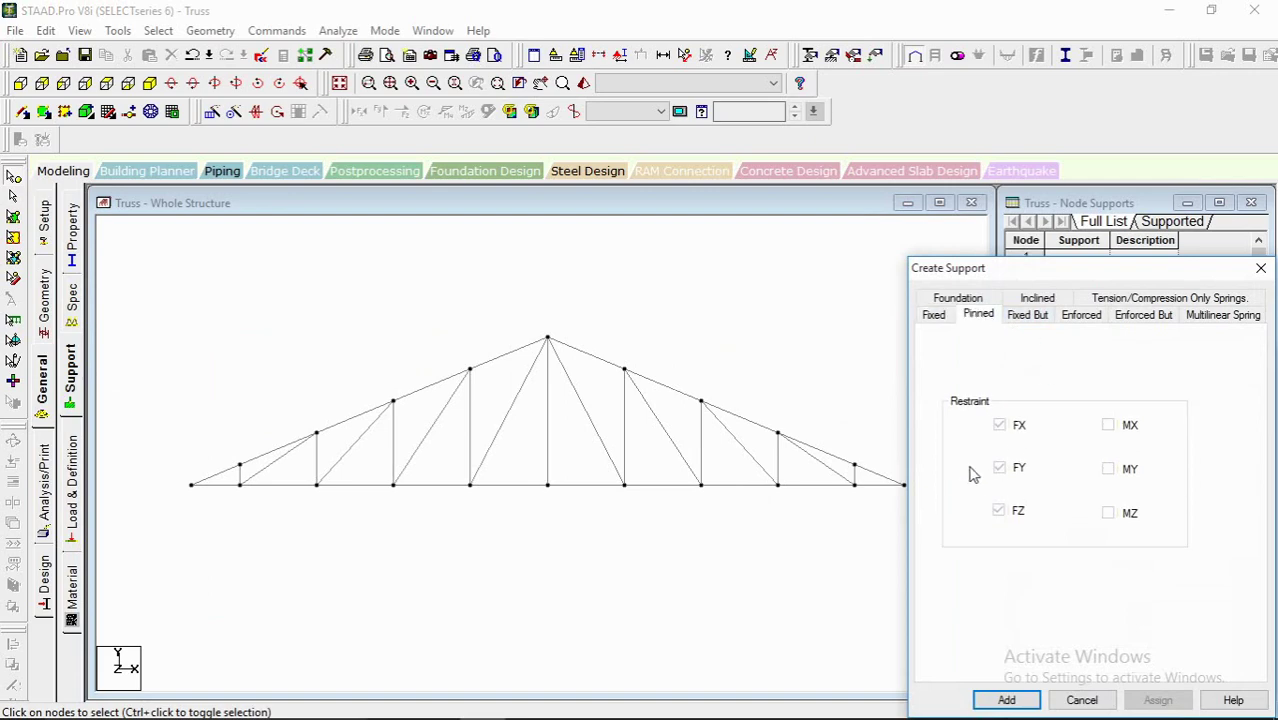
left_click(1005, 697)
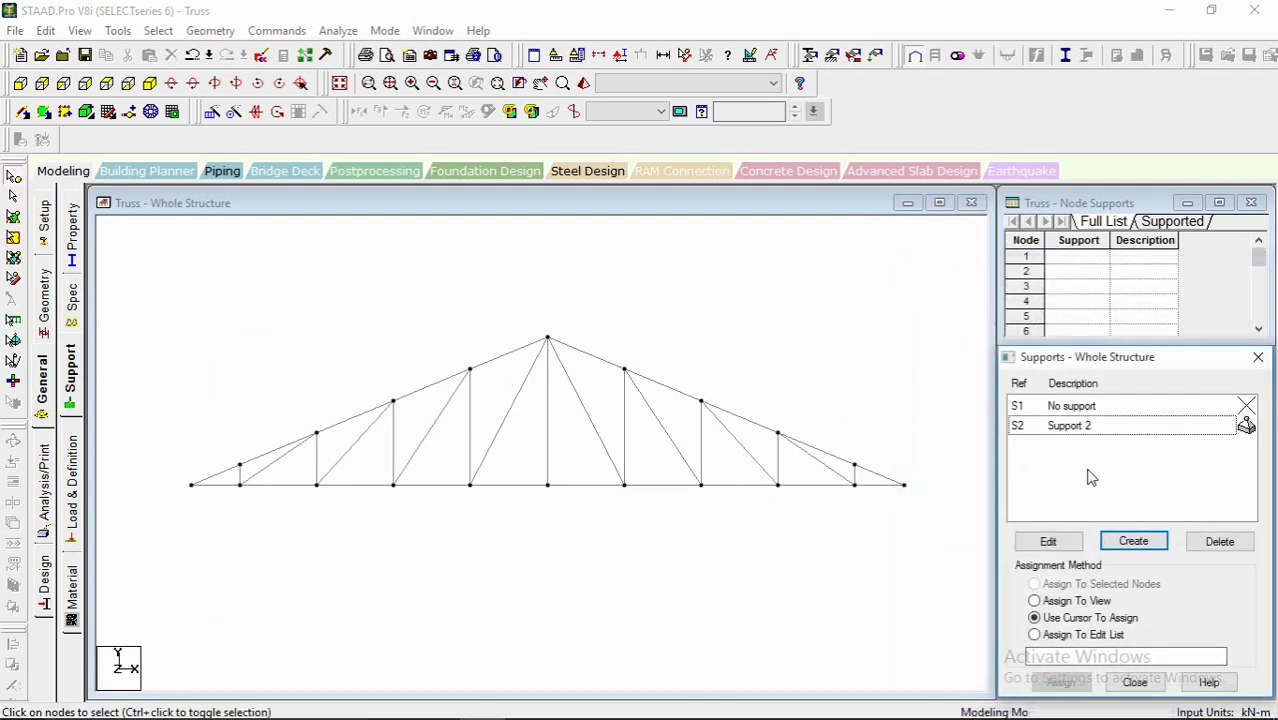
Step: Assign the pinned support to the two outer end nodes of the truss's bottom chord, and decline the auto-save
left_click(1078, 428)
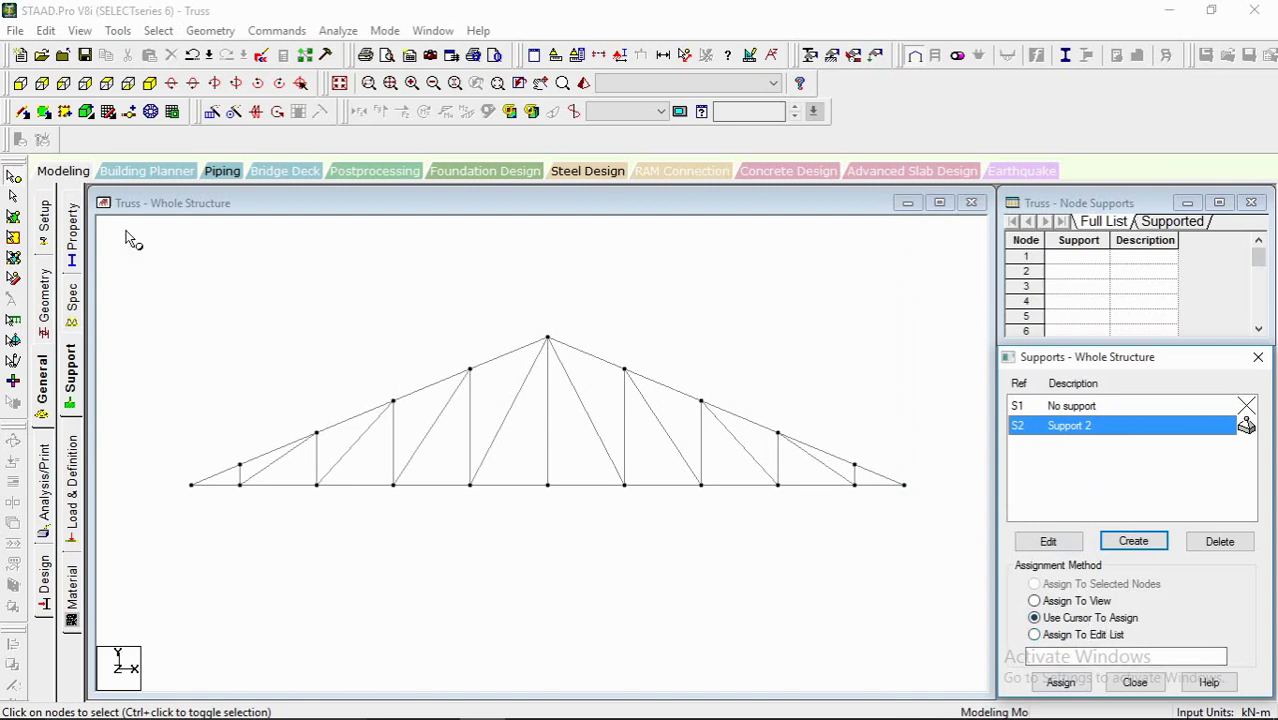
left_click_drag(879, 432, 929, 522)
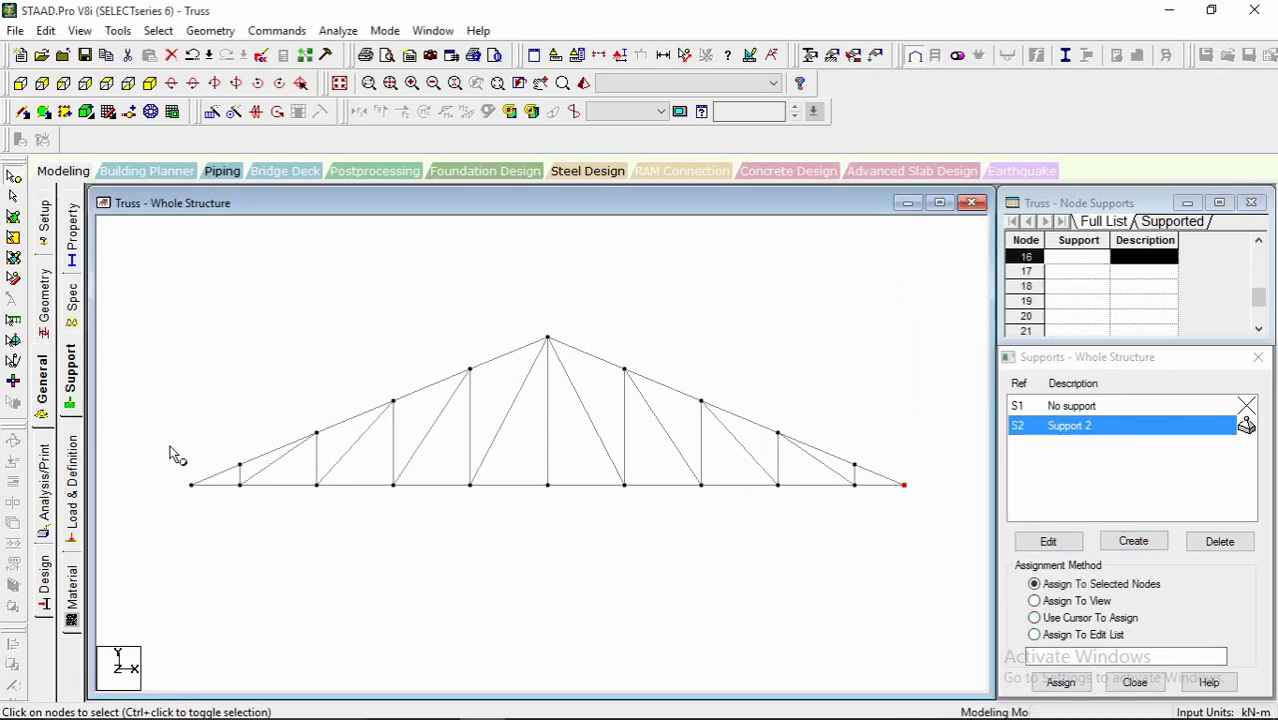
left_click_drag(171, 451, 203, 518, "ctrl")
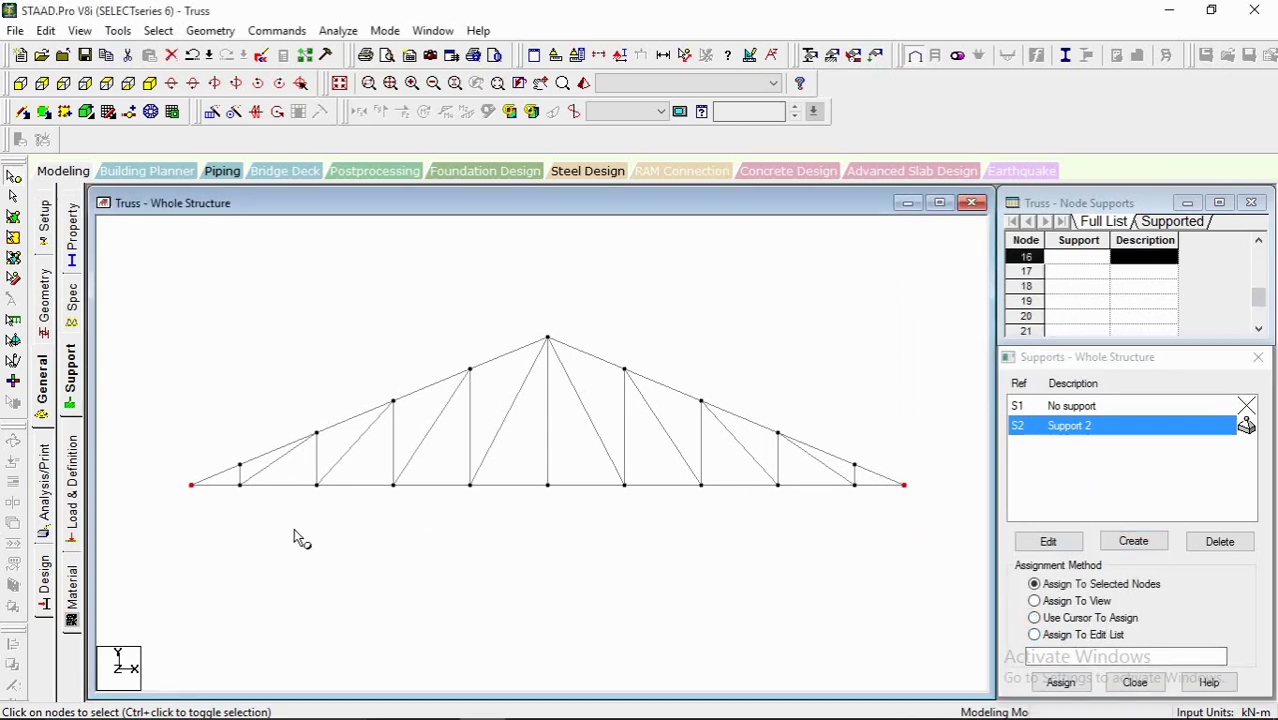
left_click(1061, 682)
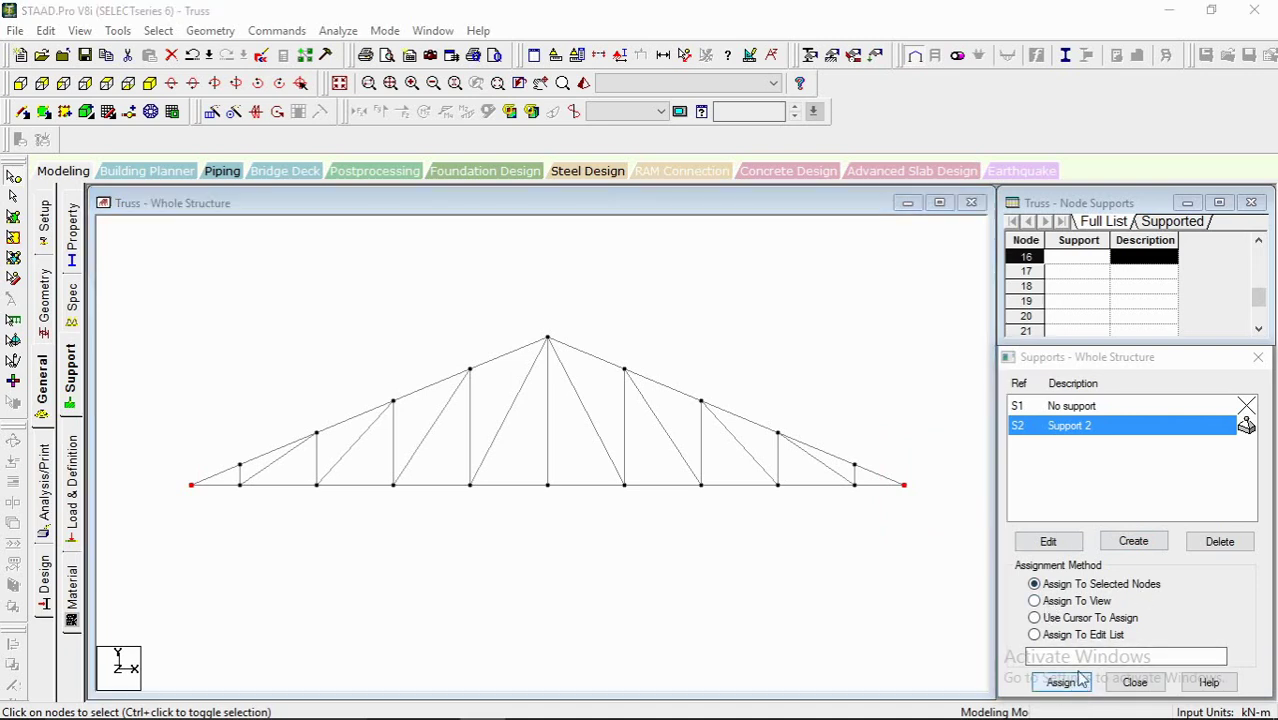
left_click(1147, 572)
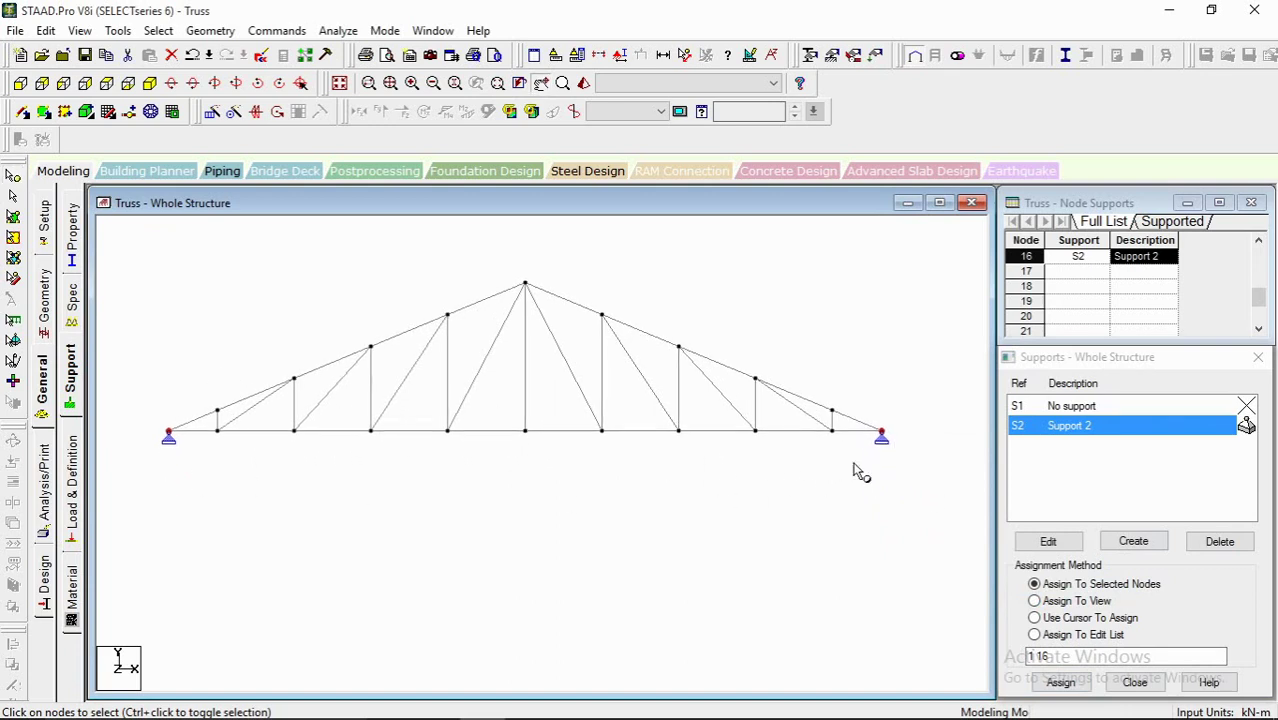
left_click(537, 503)
left_click(13, 197)
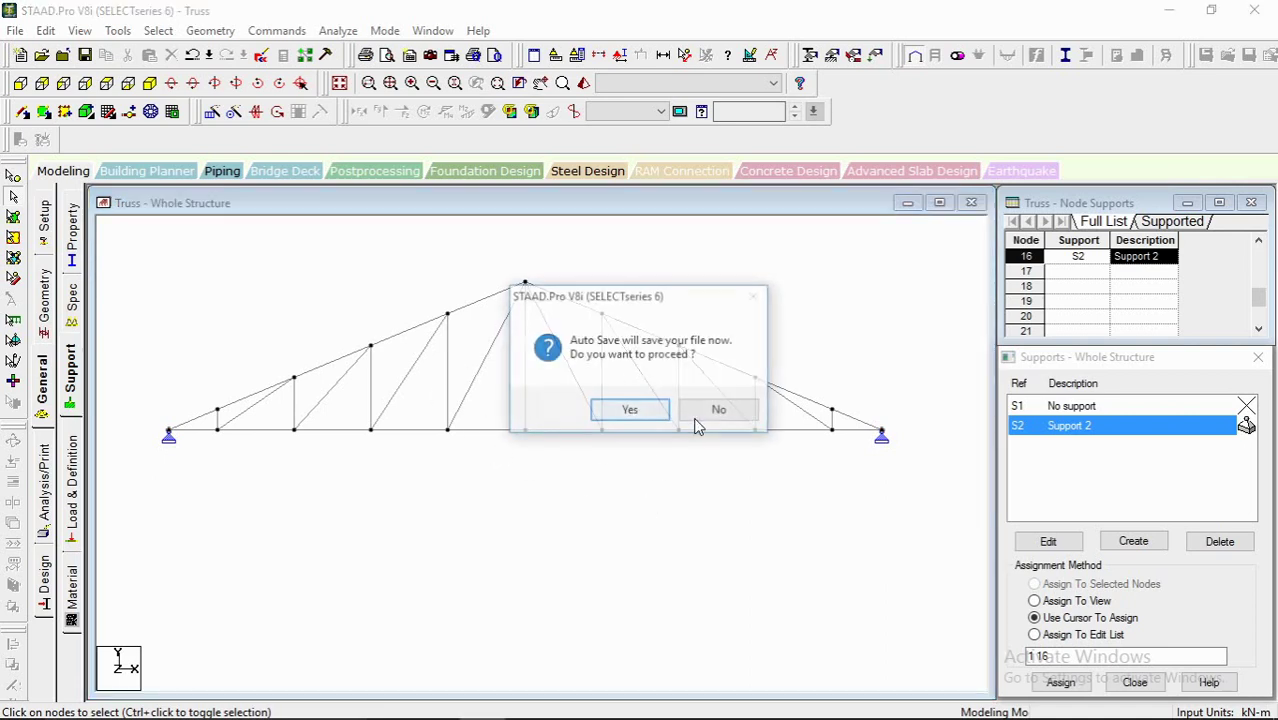
left_click(719, 409)
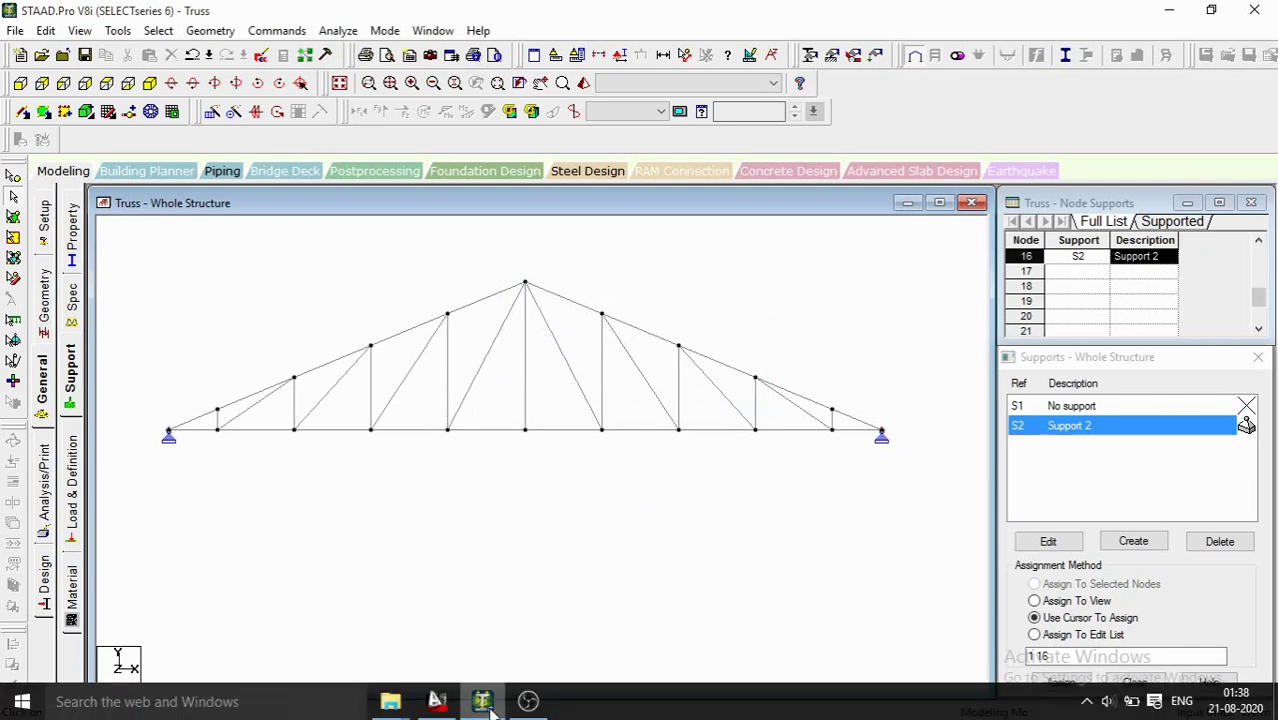
Step: Switch to the AutoCAD truss drawing and examine the T1 truss positions and spacings in the index plan's upper bays
left_click(437, 711)
scroll(565, 225, "down", 3)
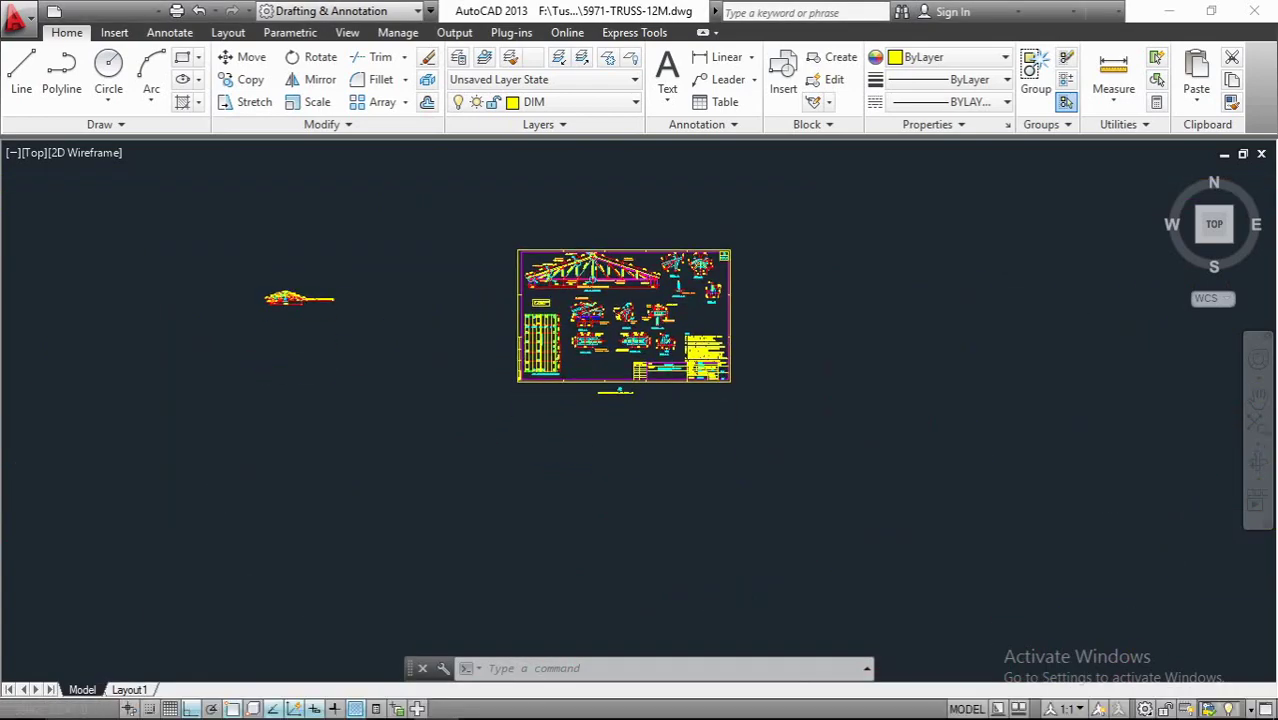
scroll(400, 346, "up", 10)
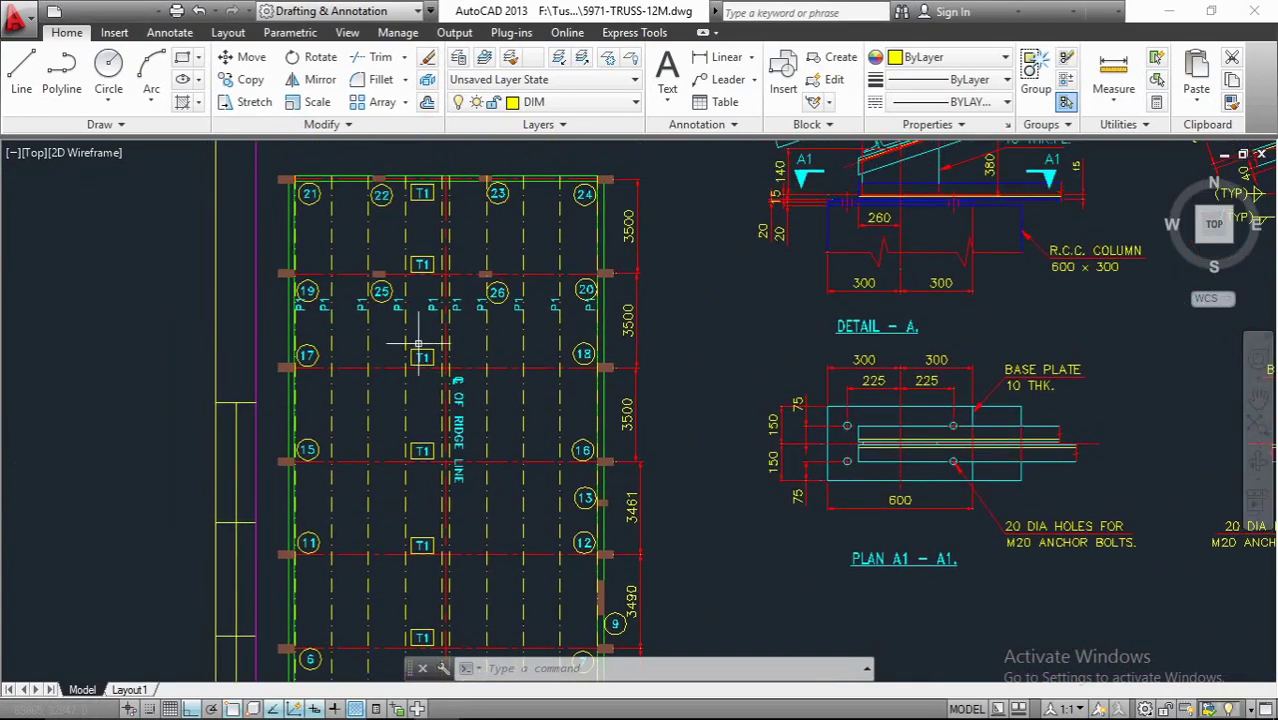
scroll(465, 334, "up", 3)
middle_click_drag(473, 332, 455, 394)
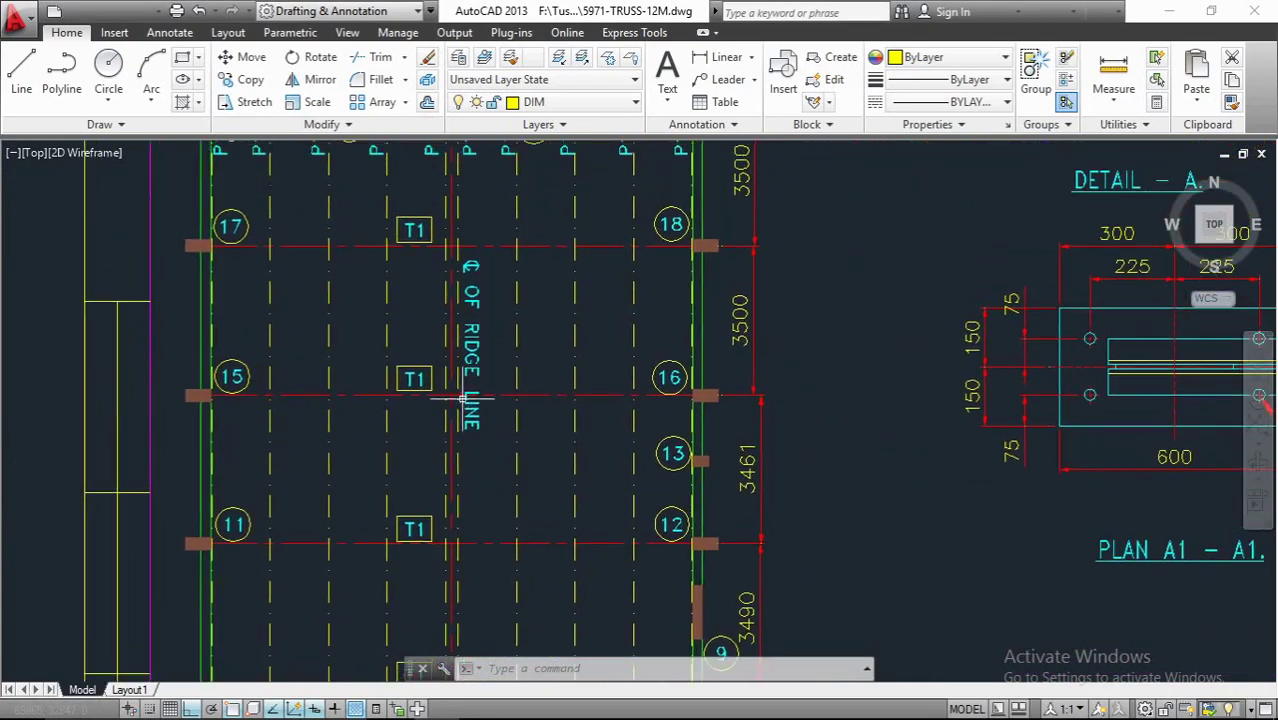
middle_click_drag(600, 342, 547, 400)
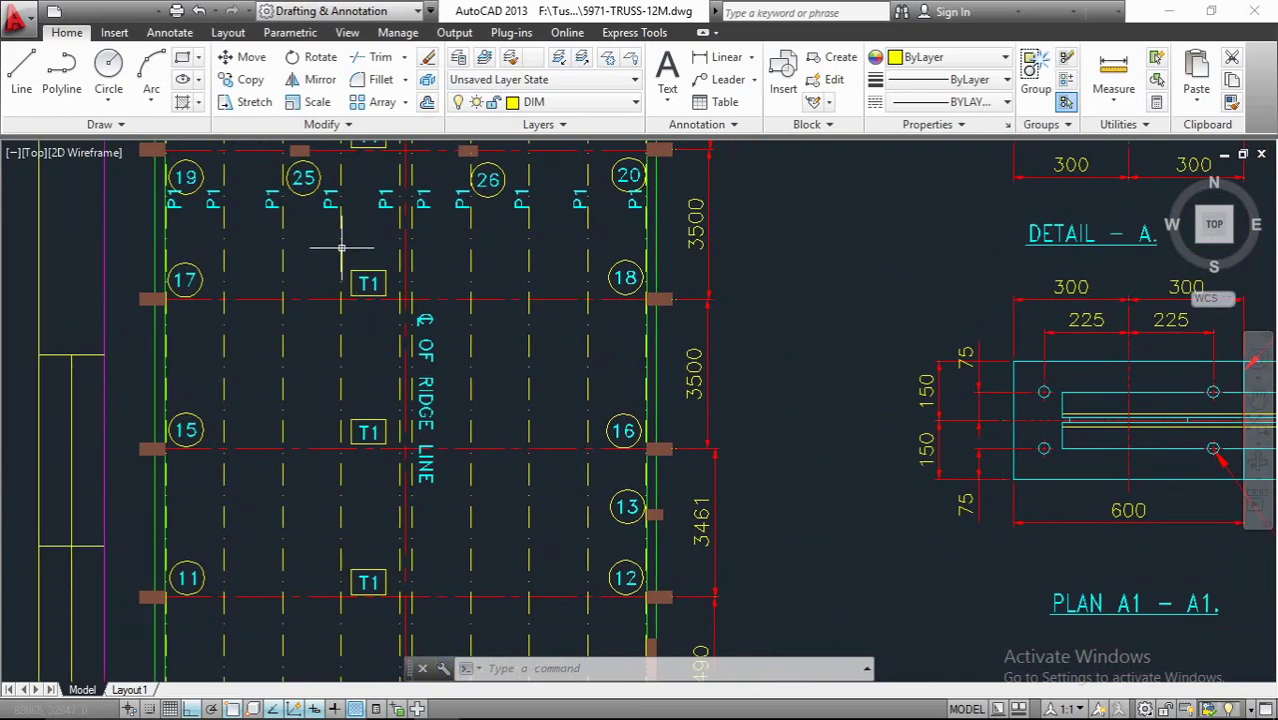
middle_click_drag(386, 373, 425, 317)
mouse_move(541, 354)
middle_mouse_down()
mouse_move(535, 325)
mouse_move(519, 386)
middle_mouse_up()
scroll(549, 445, "down", 3)
scroll(510, 436, "up", 2)
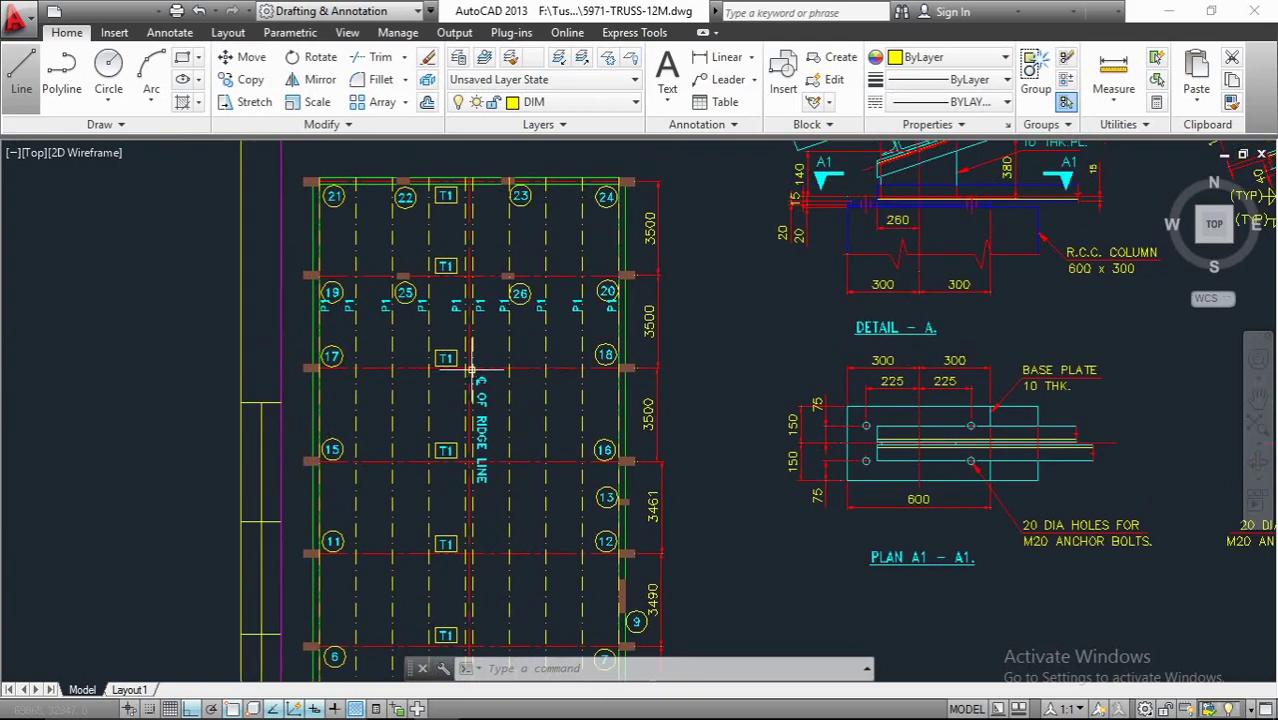
Step: Examine the truss spacings in the remaining bays of the index plan, down to grid points 1 to 4
middle_click_drag(548, 502, 546, 413)
mouse_move(525, 481)
middle_mouse_down()
mouse_move(511, 394)
mouse_move(542, 485)
middle_mouse_up()
middle_click_drag(533, 364, 528, 460)
mouse_move(537, 296)
middle_mouse_down()
mouse_move(538, 311)
mouse_move(512, 253)
middle_mouse_up()
middle_click_drag(532, 416, 542, 374)
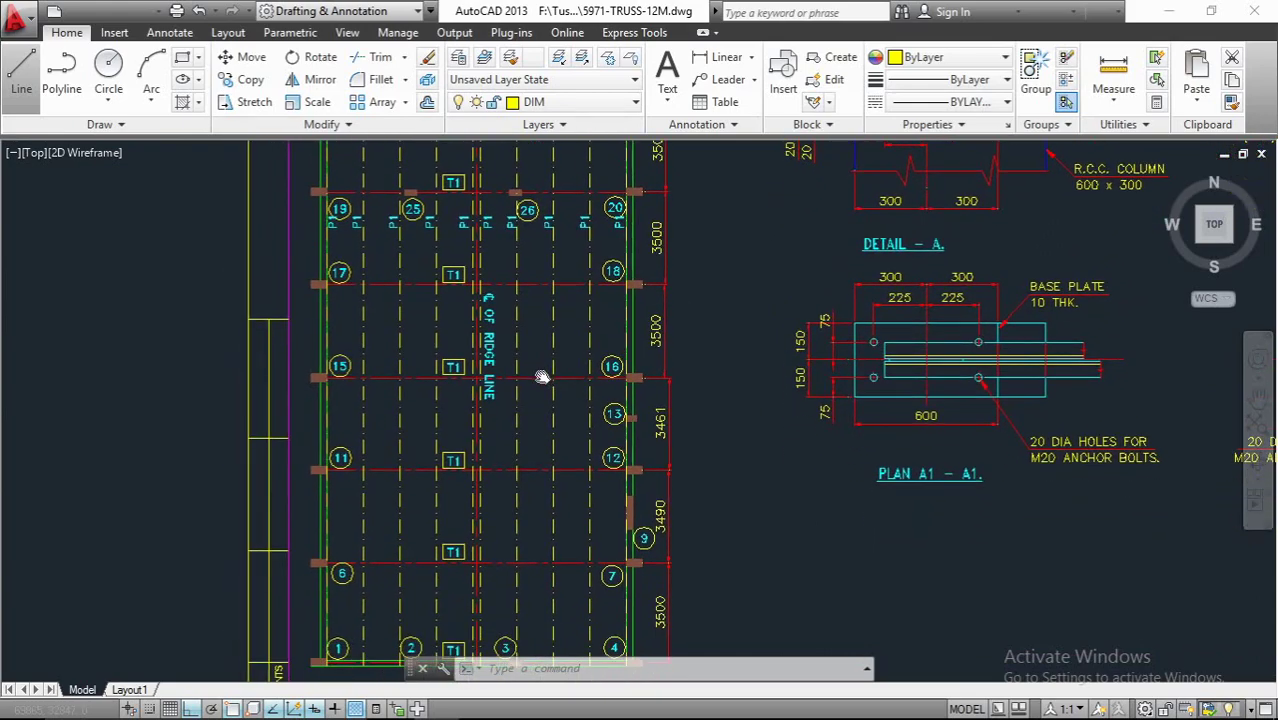
scroll(490, 395, "up", 2)
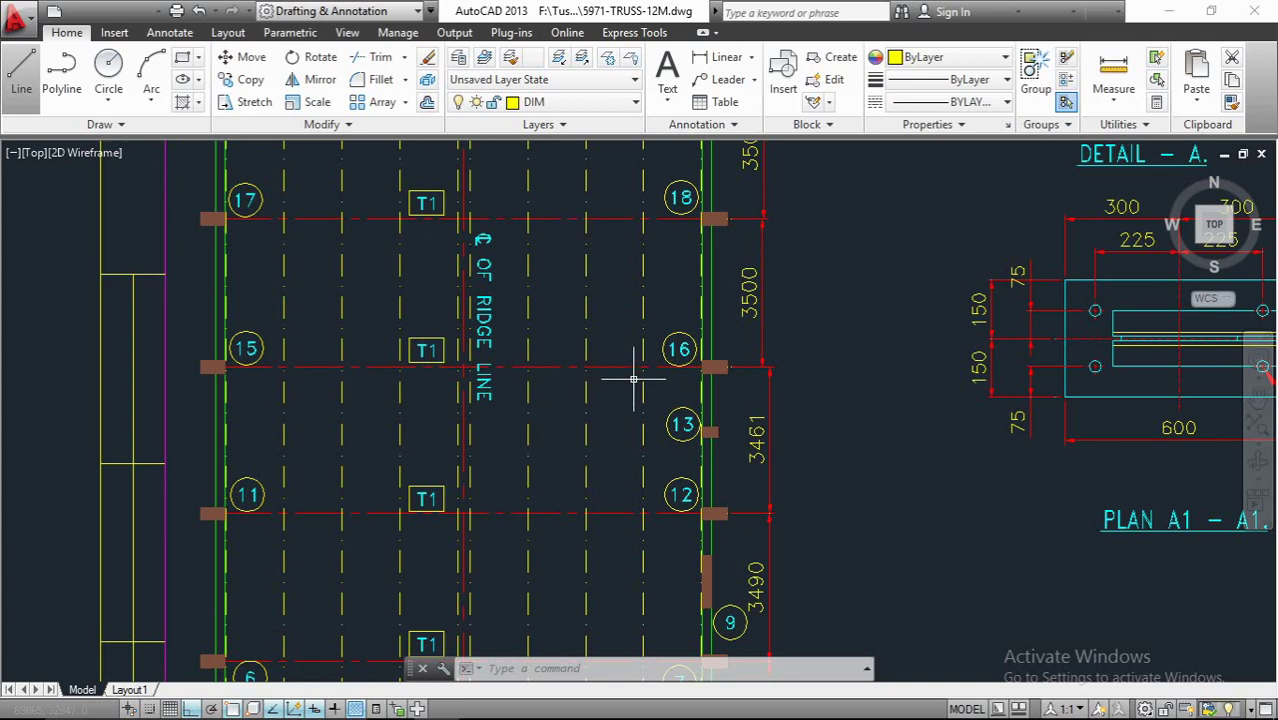
scroll(633, 378, "down", 2)
middle_click_drag(579, 348, 554, 348)
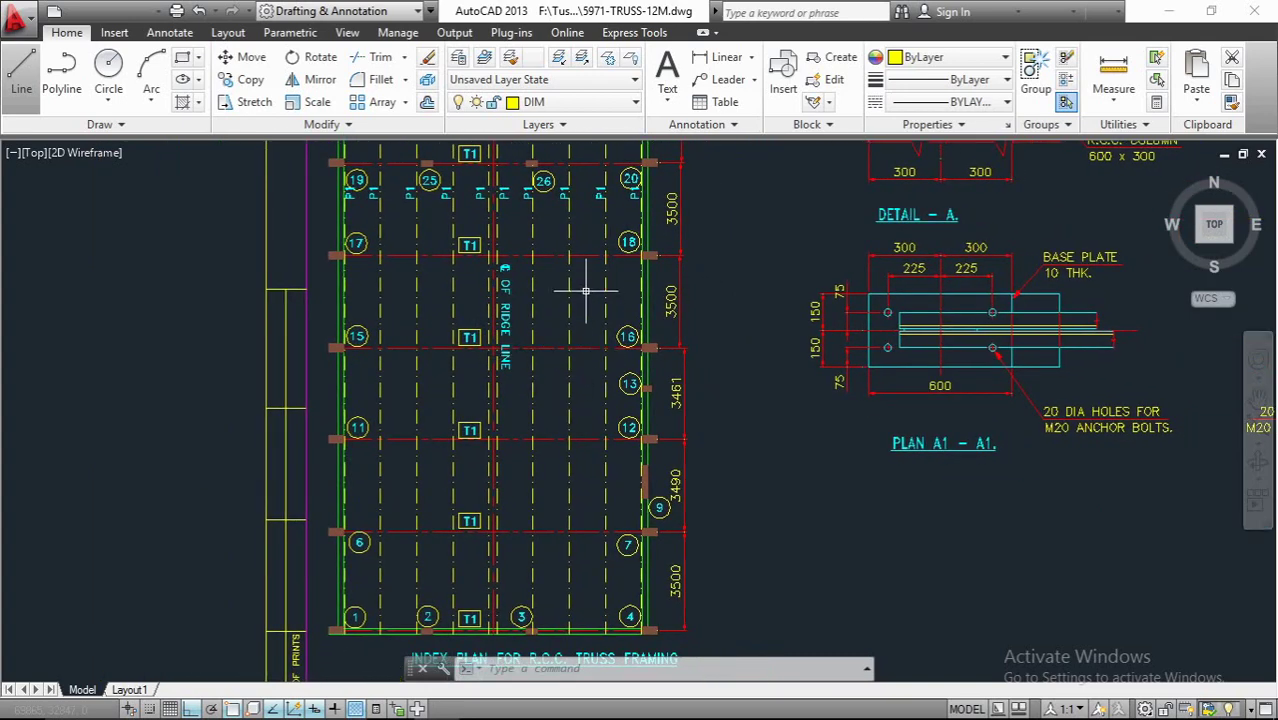
mouse_move(513, 715)
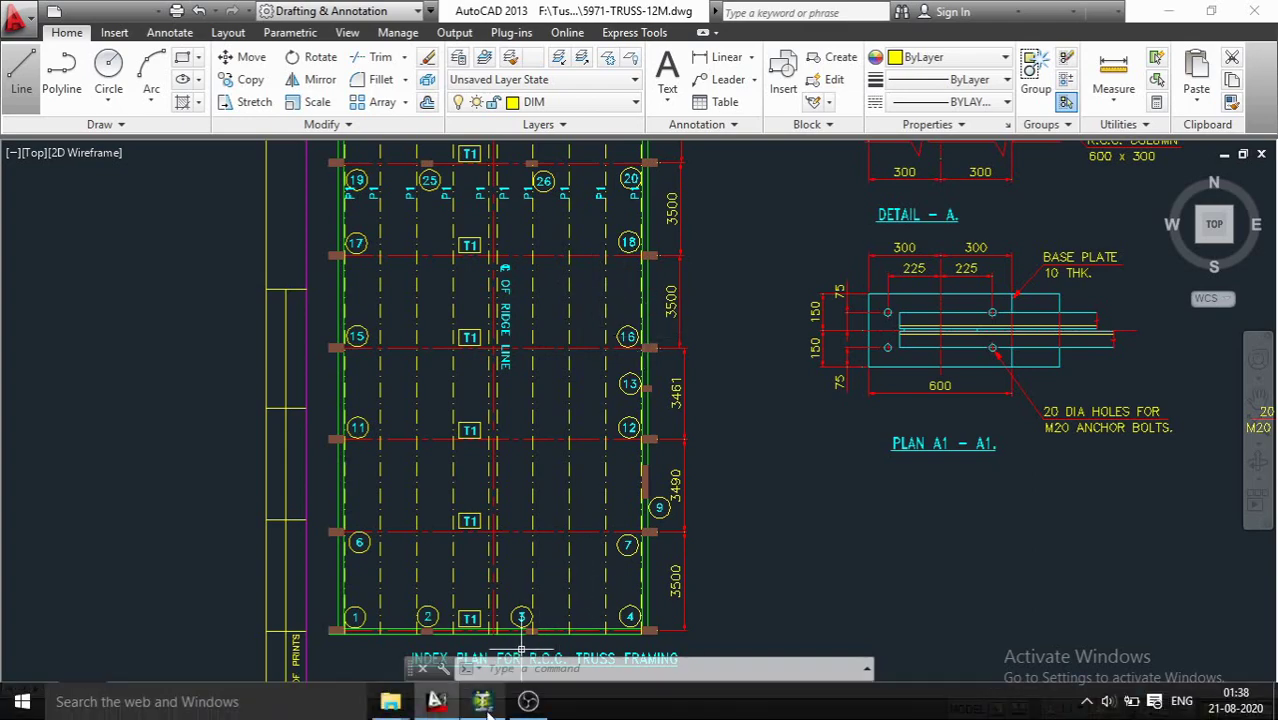
Step: Switch to STAAD.Pro and display the truss in the isometric view
left_click(484, 703)
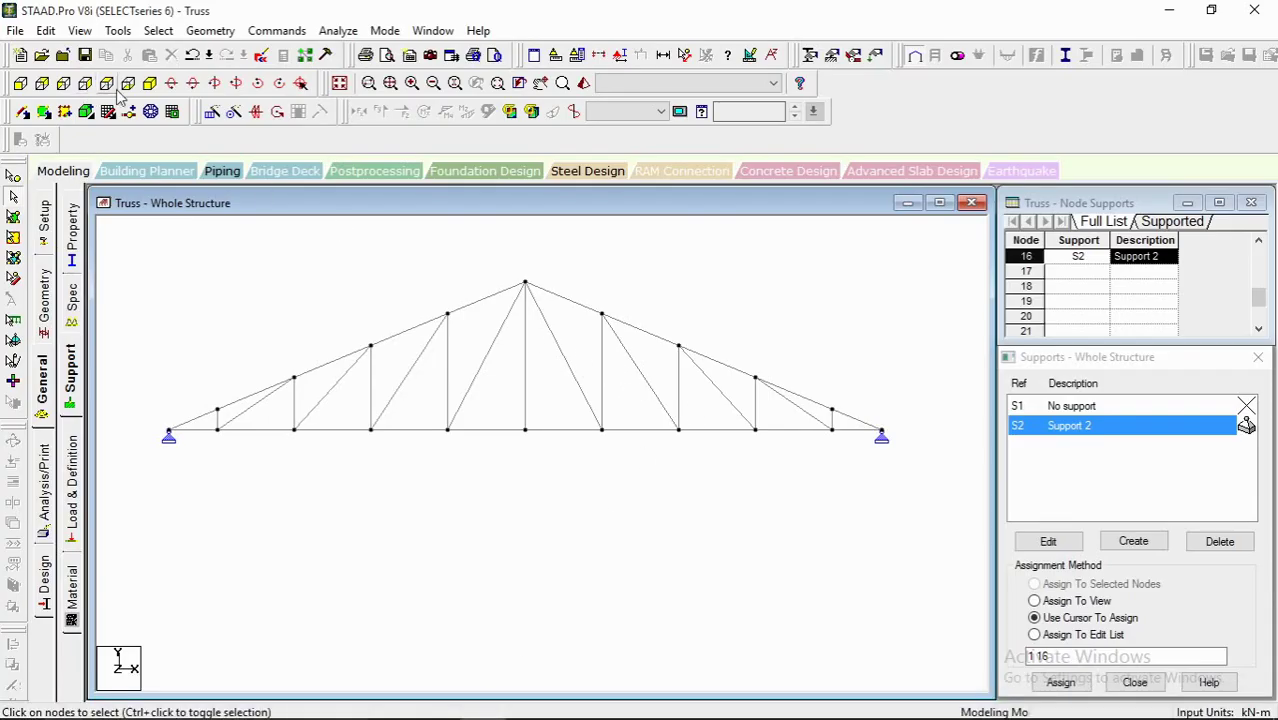
left_click(150, 84)
middle_click_drag(385, 373, 419, 429)
scroll(411, 378, "down", 3)
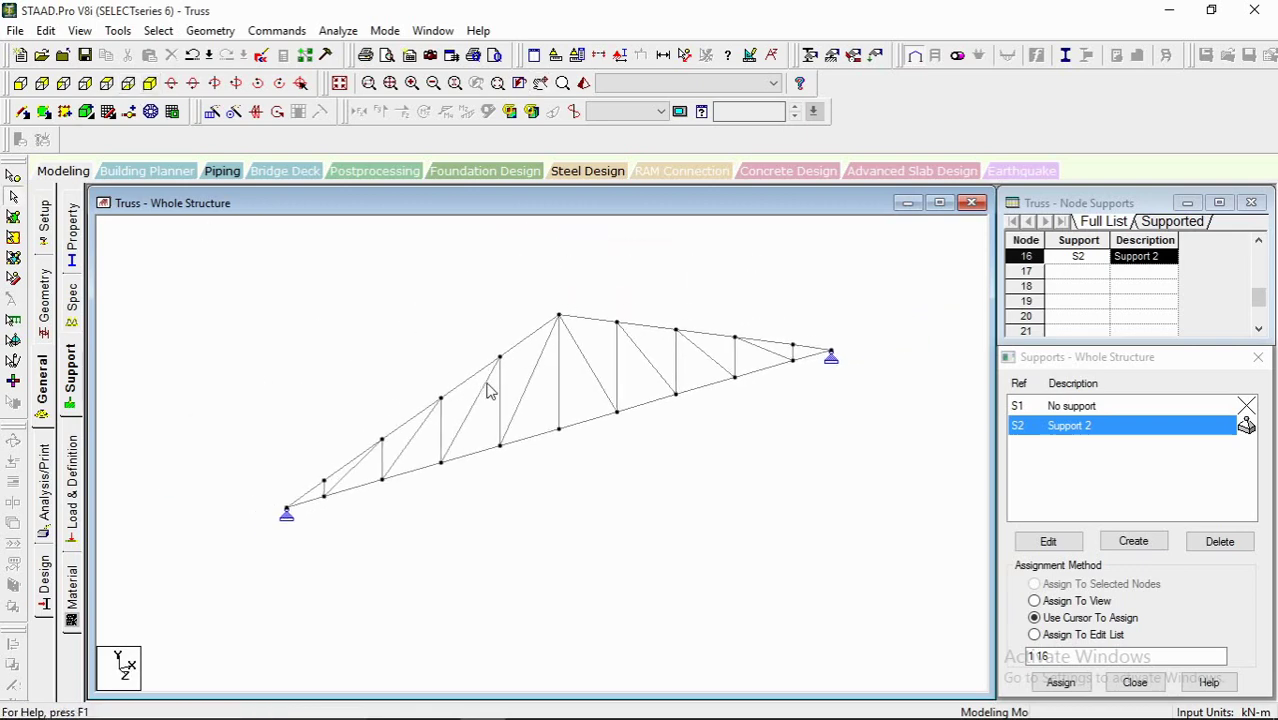
scroll(487, 383, "down", 7)
scroll(591, 395, "up", 4)
Step: Copy the whole truss with Translational Repeat in the global Z direction, using three steps spaced 3.5 m each
left_click_drag(752, 294, 337, 516)
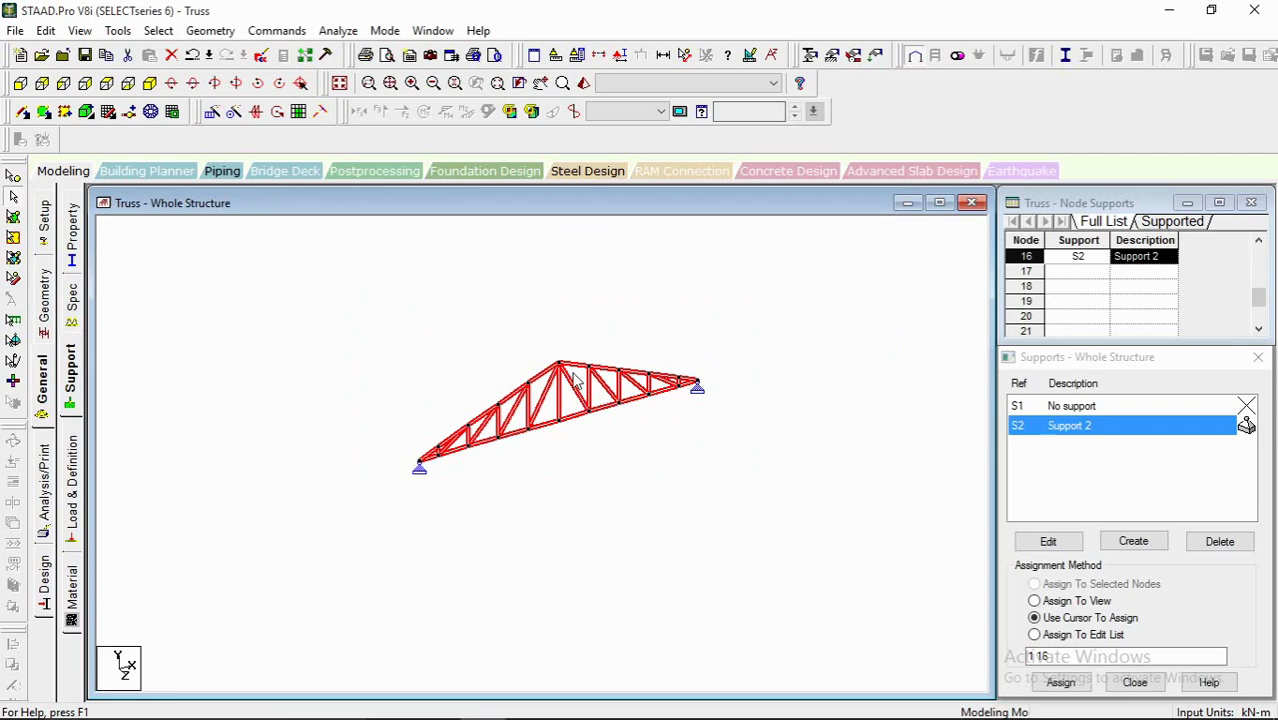
left_click(212, 111)
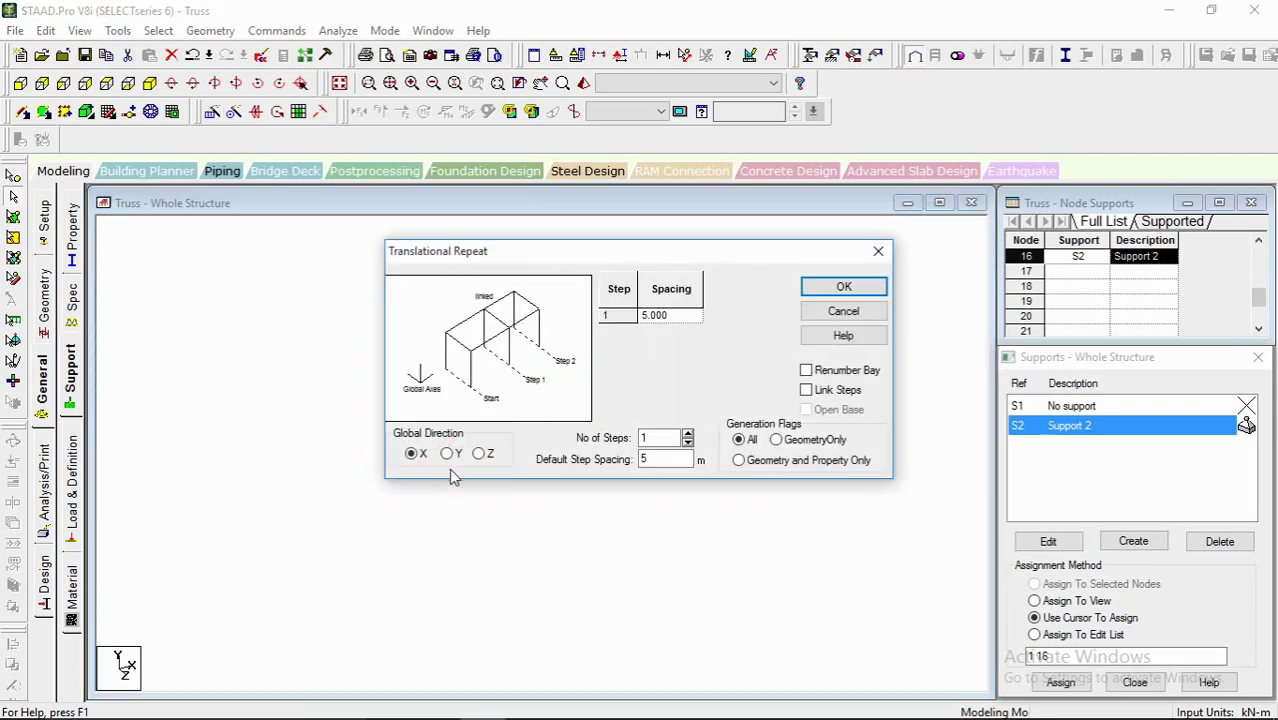
left_click(482, 454)
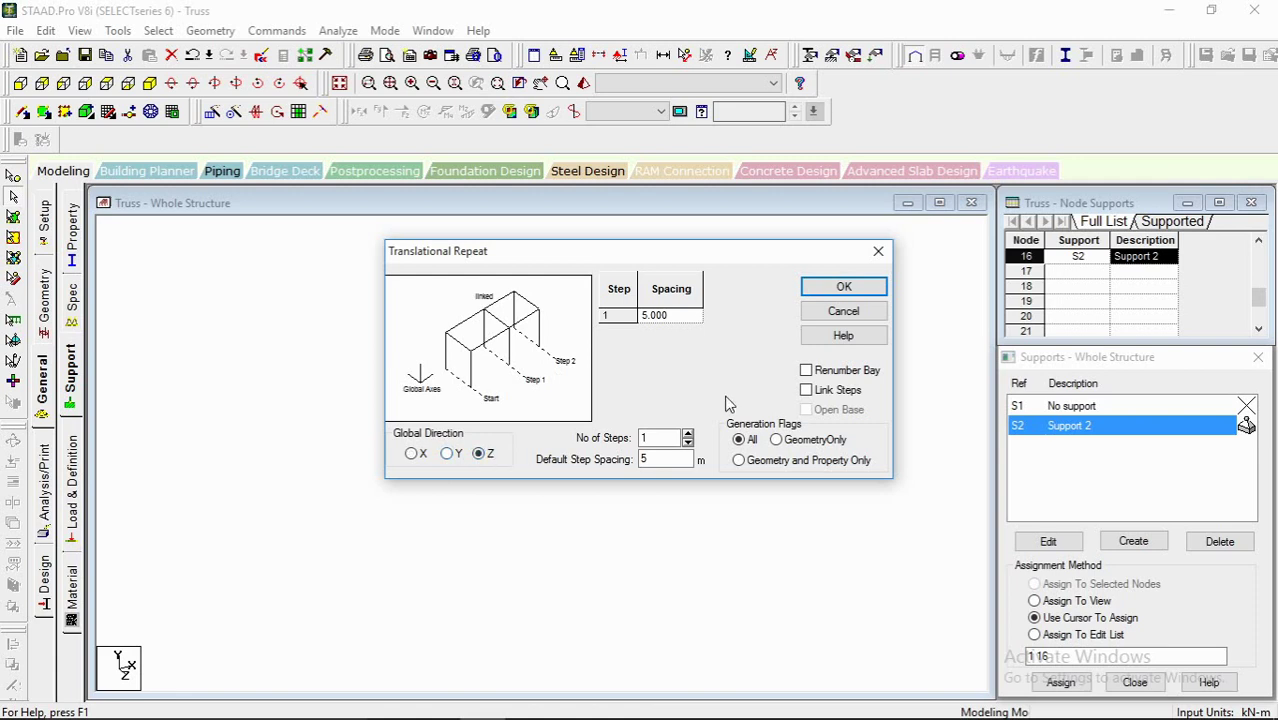
left_click(684, 320)
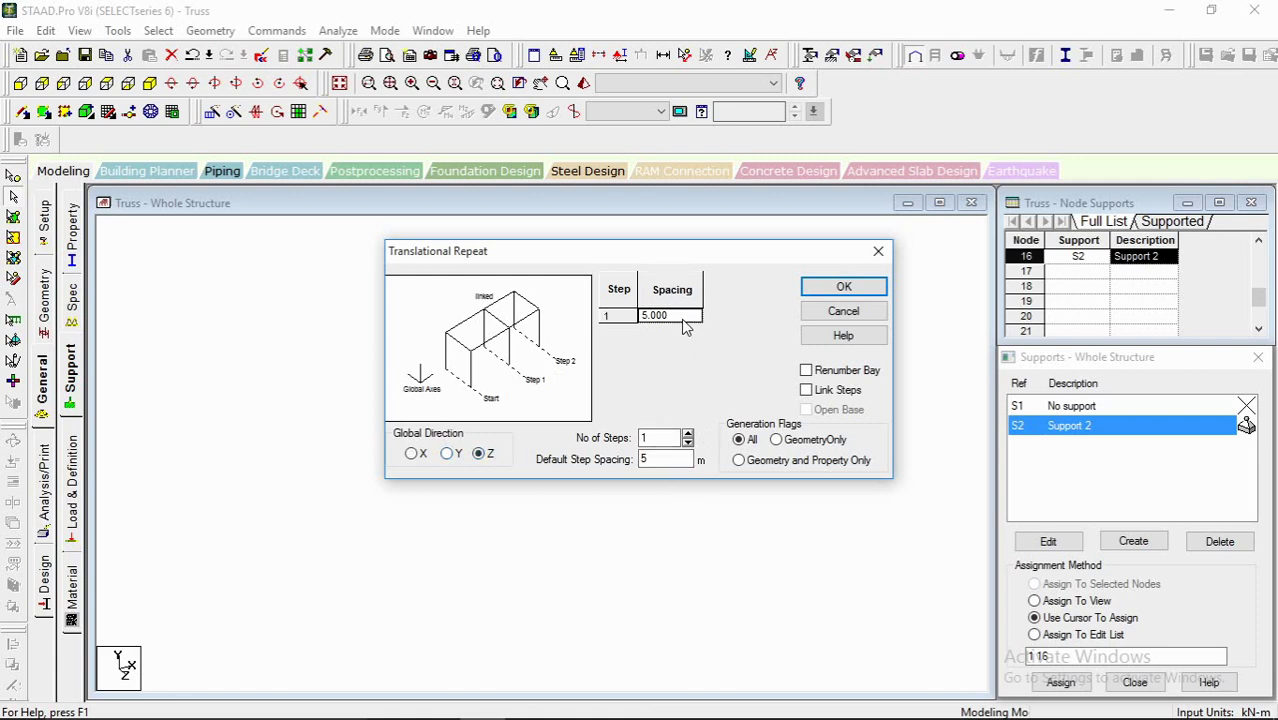
type("3.5")
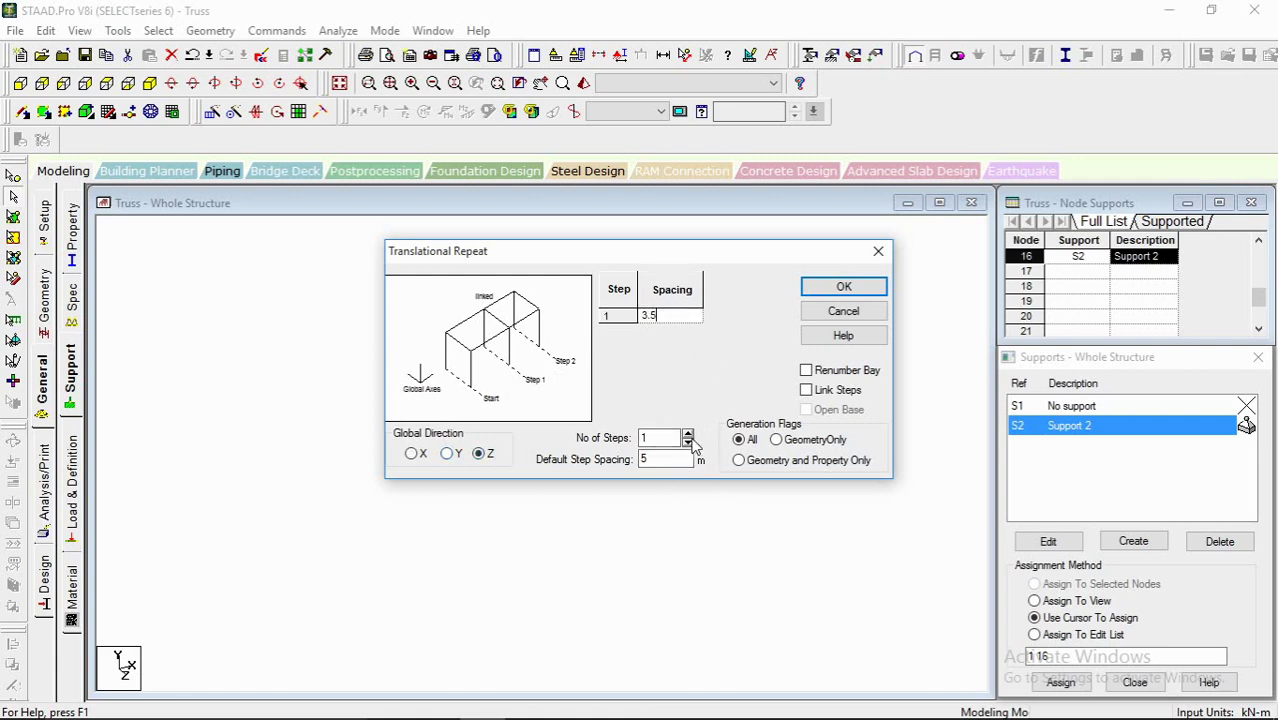
left_click(688, 436)
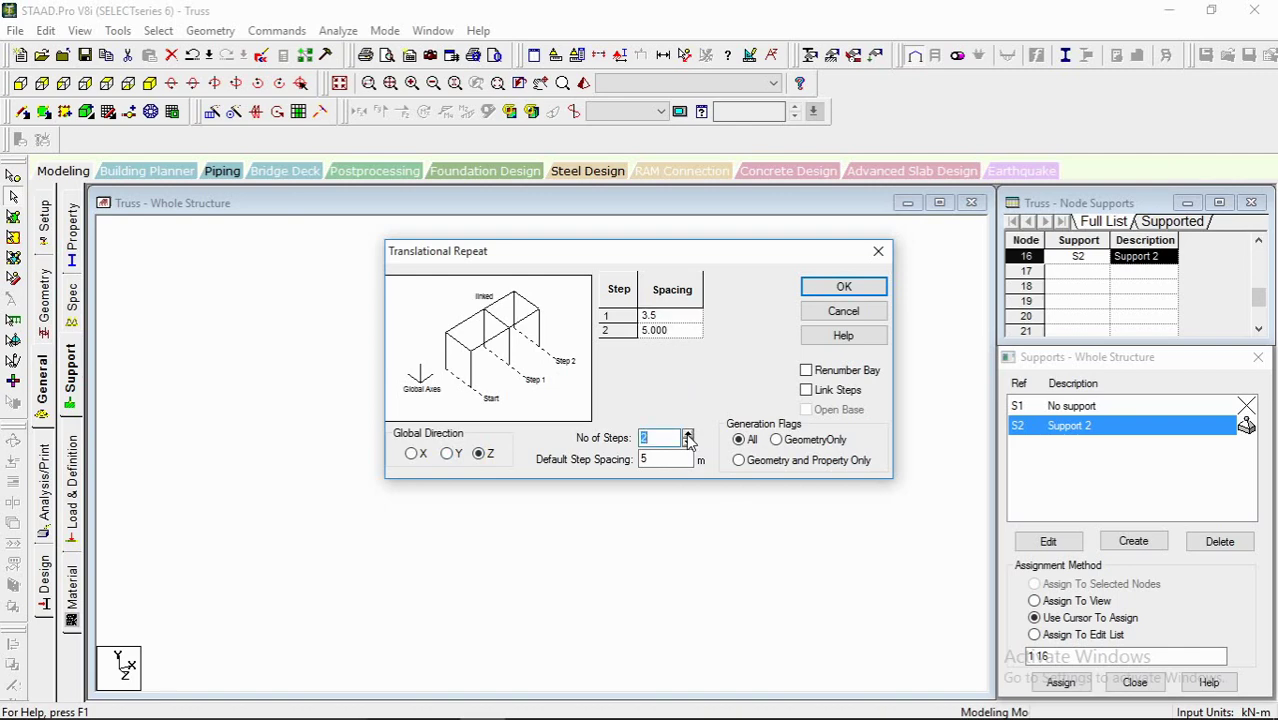
left_click(688, 436)
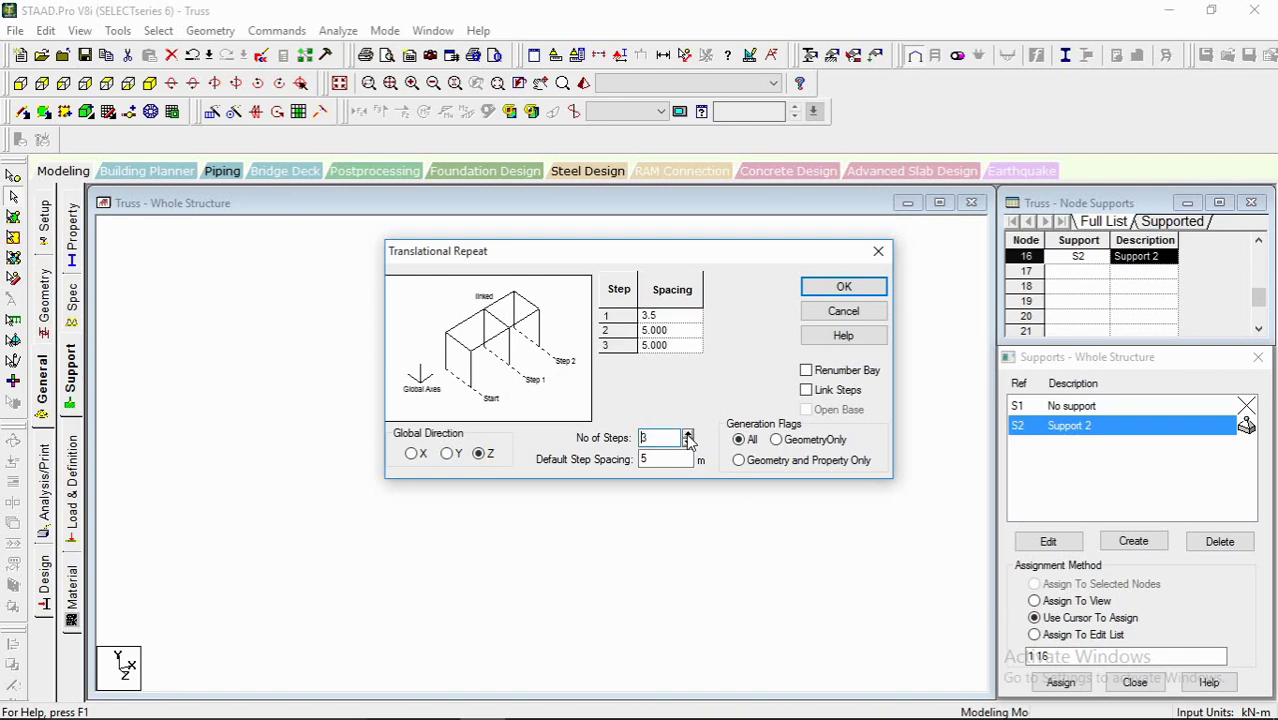
left_click(678, 334)
type("3.5")
left_click(679, 347)
type("3")
left_click(843, 288)
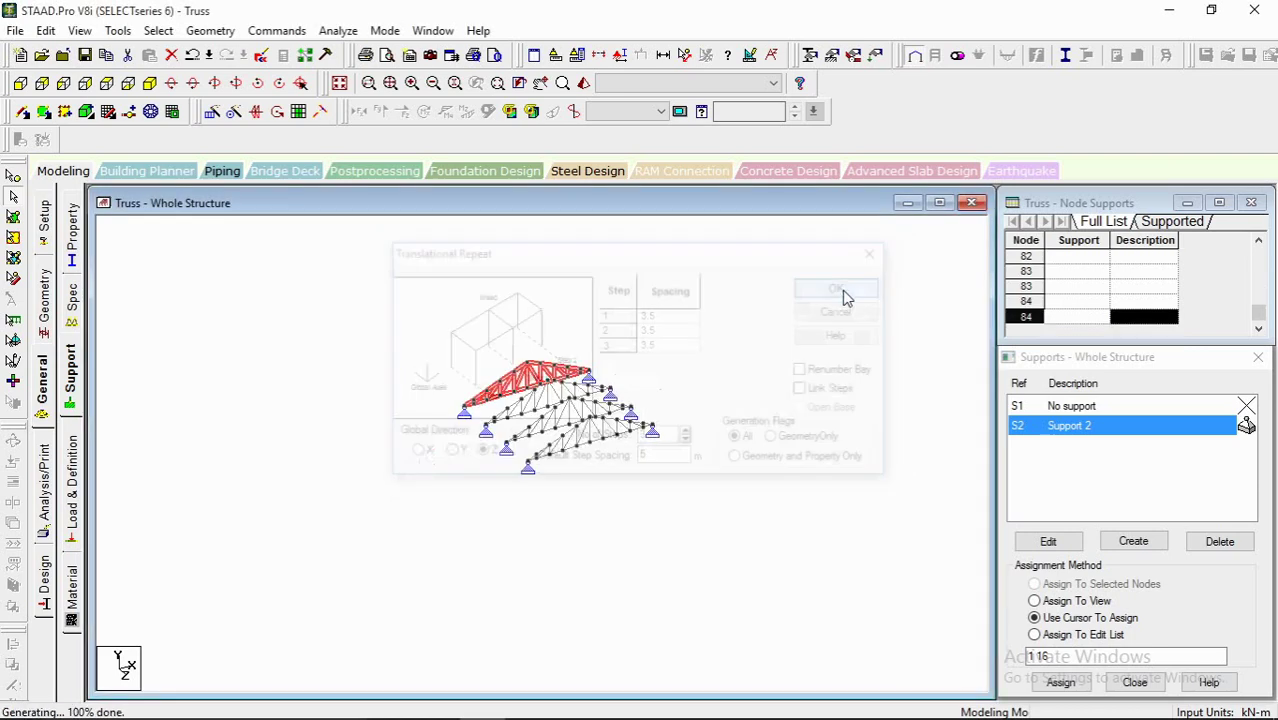
Step: Draw longitudinal beams from the first to the last truss at the ridge and at the adjacent top-chord node on the left slope
left_click_drag(499, 452, 505, 500)
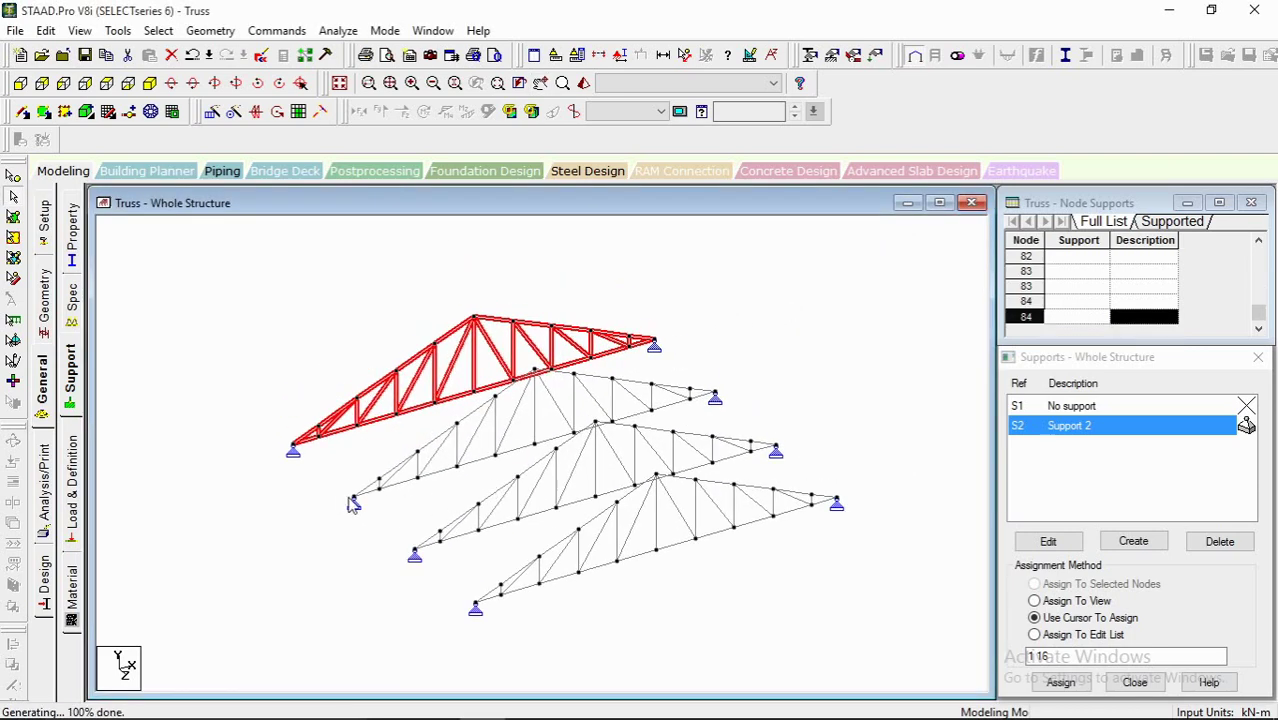
scroll(319, 461, "up", 1)
middle_click_drag(356, 482, 320, 454)
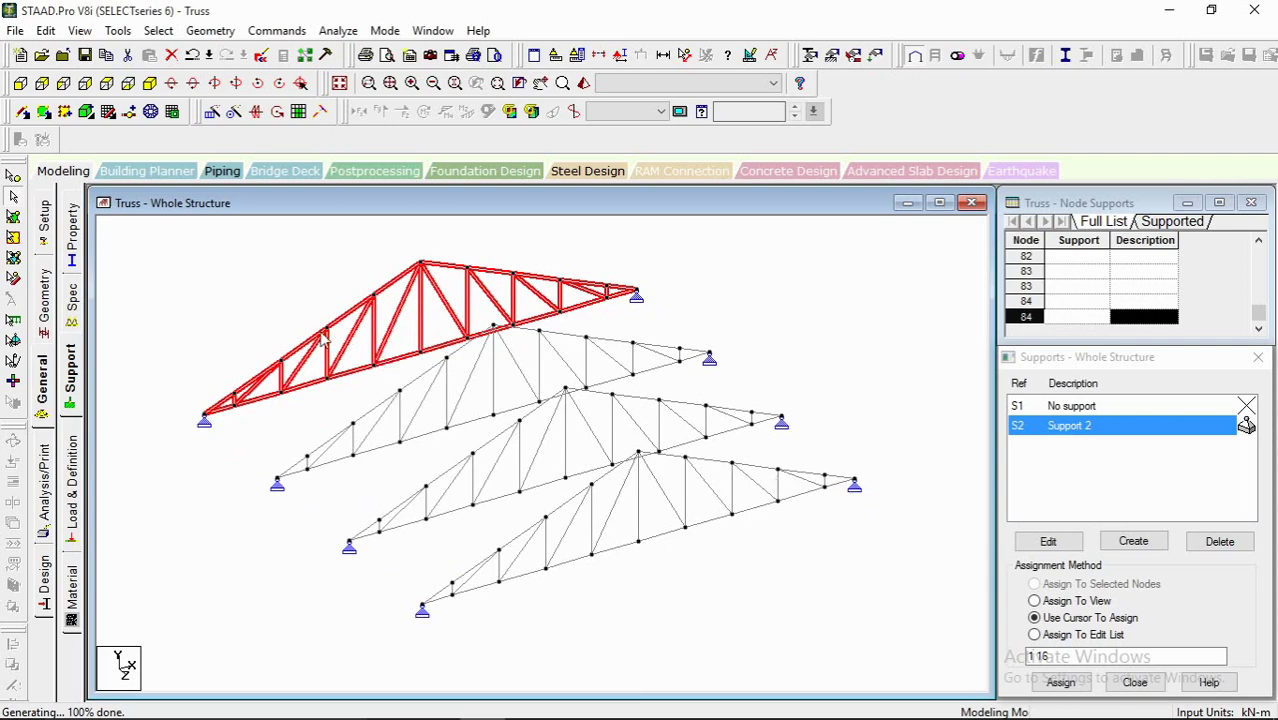
left_click(215, 271)
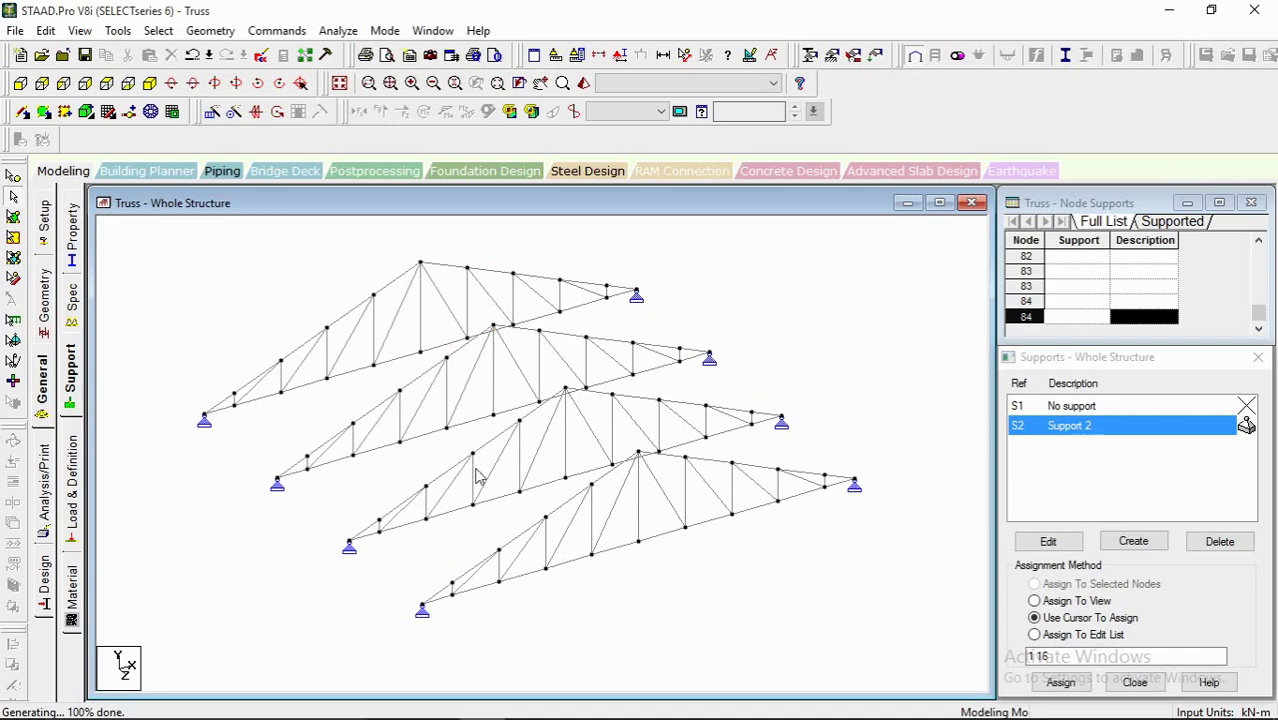
left_click(23, 112)
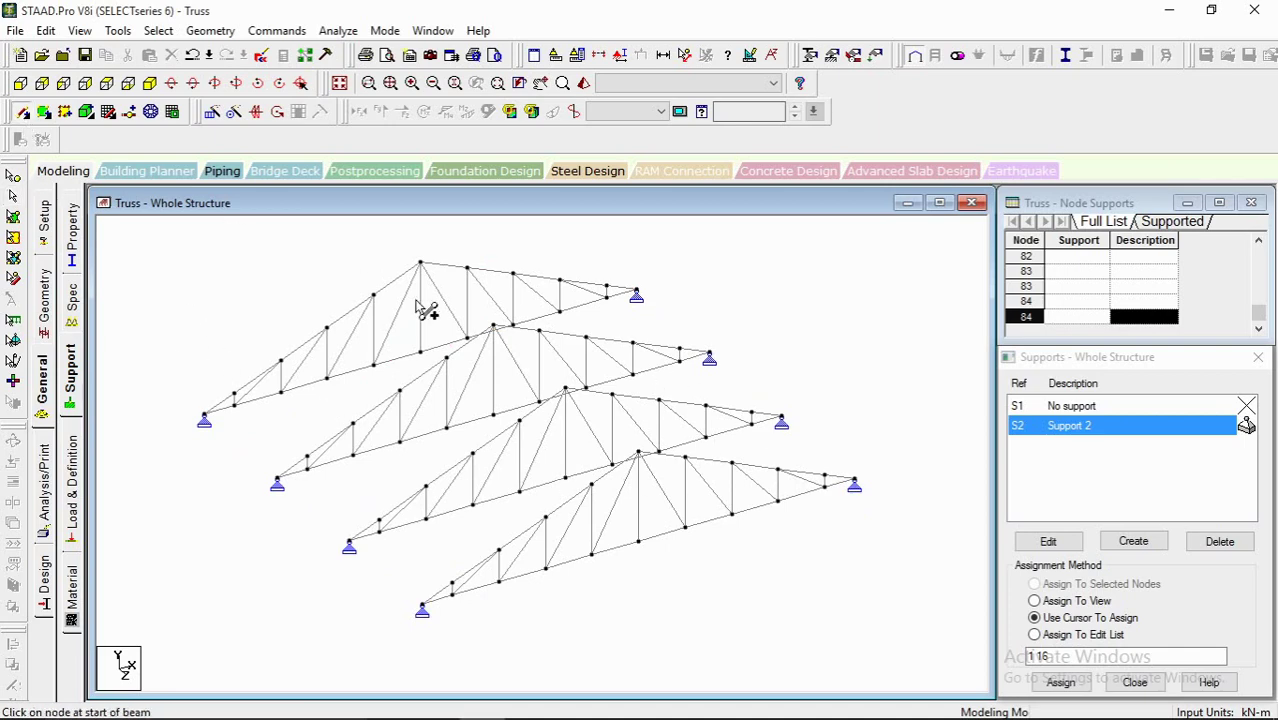
left_click_drag(420, 262, 638, 452)
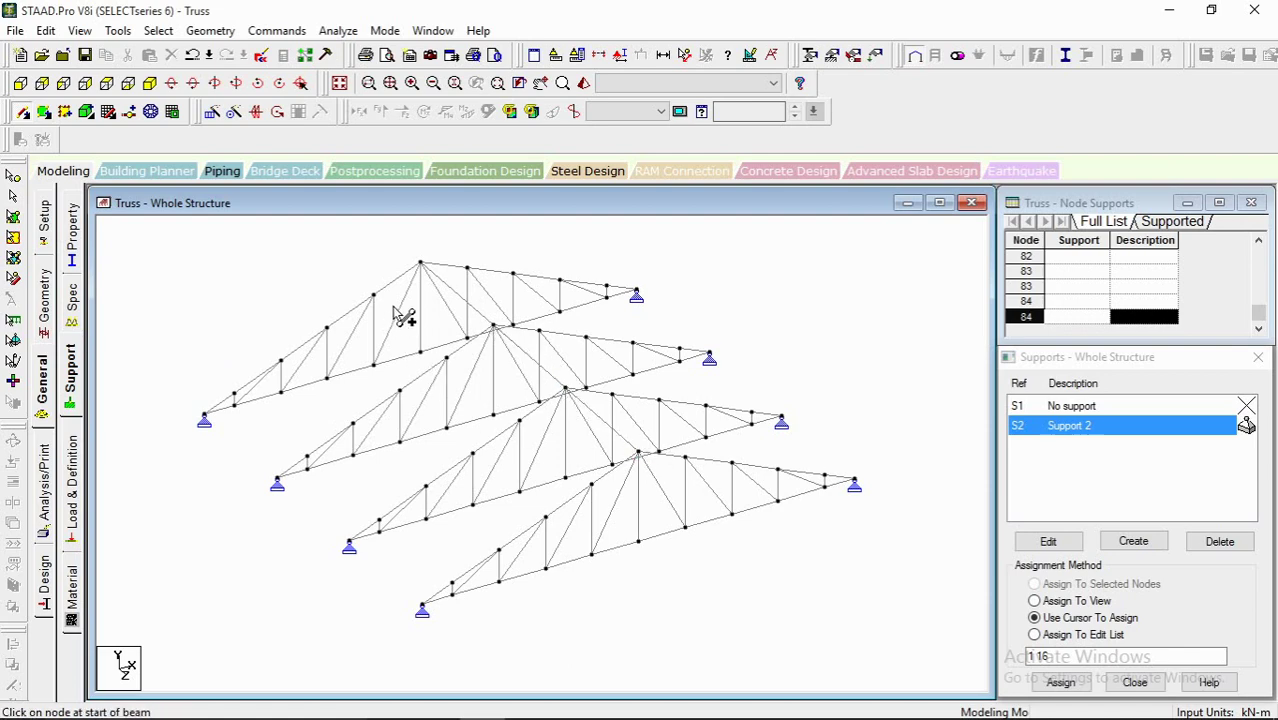
mouse_move(374, 296)
left_mouse_down()
mouse_move(491, 420)
mouse_move(645, 521)
left_mouse_up()
key("Escape")
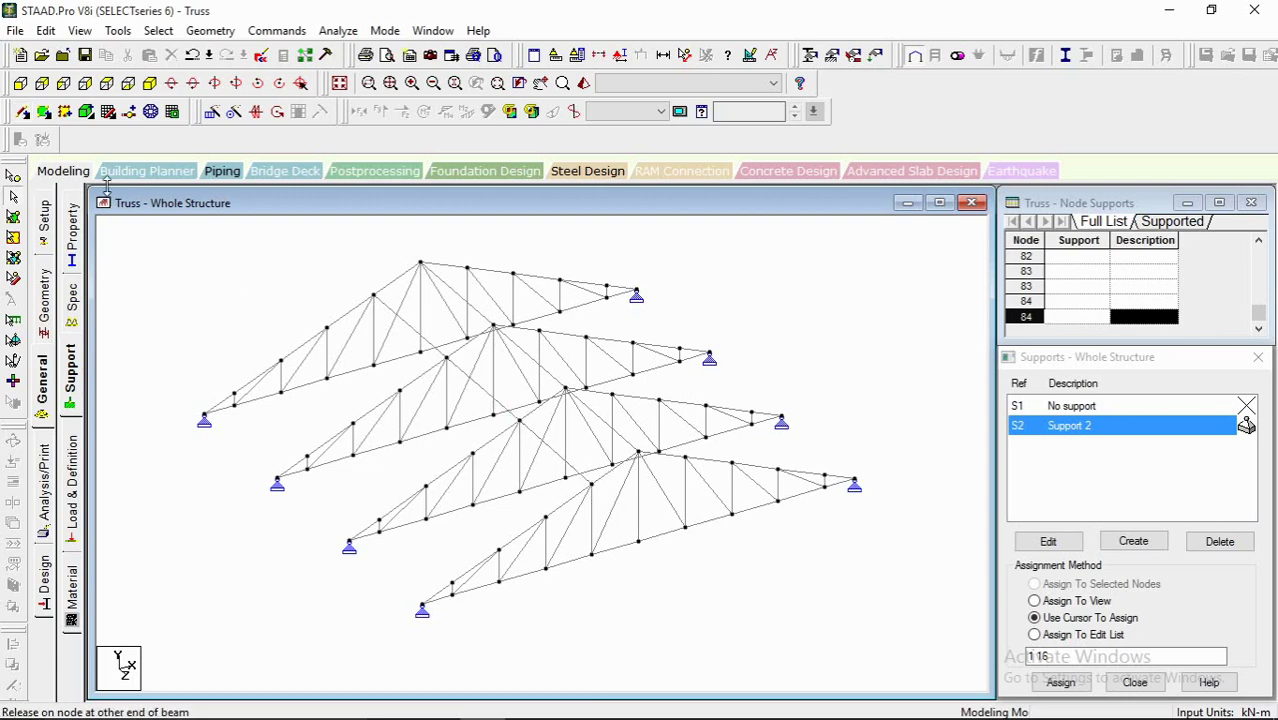
Step: Draw the remaining purlin beams across all four trusses at the lower top-chord nodes of the left slope
left_click(24, 113)
mouse_move(328, 328)
left_mouse_down()
mouse_move(590, 548)
mouse_move(545, 517)
mouse_move(445, 500)
mouse_move(281, 359)
mouse_move(318, 462)
mouse_move(307, 459)
mouse_move(379, 521)
left_mouse_up()
left_click_drag(452, 585, 379, 520)
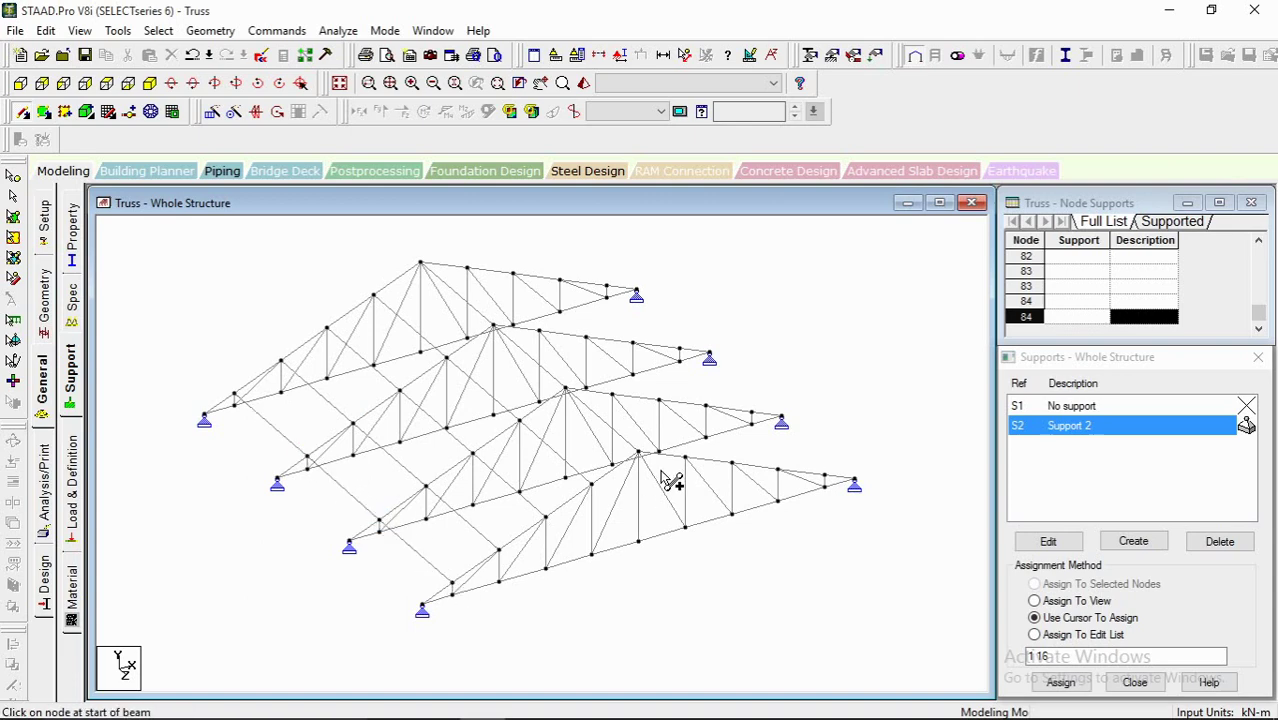
Step: Draw purlin beams from the first to the last truss at the four top-chord nodes of the right slope
scroll(562, 476, "down", 3)
middle_click_drag(560, 476, 538, 478)
scroll(530, 460, "up", 2)
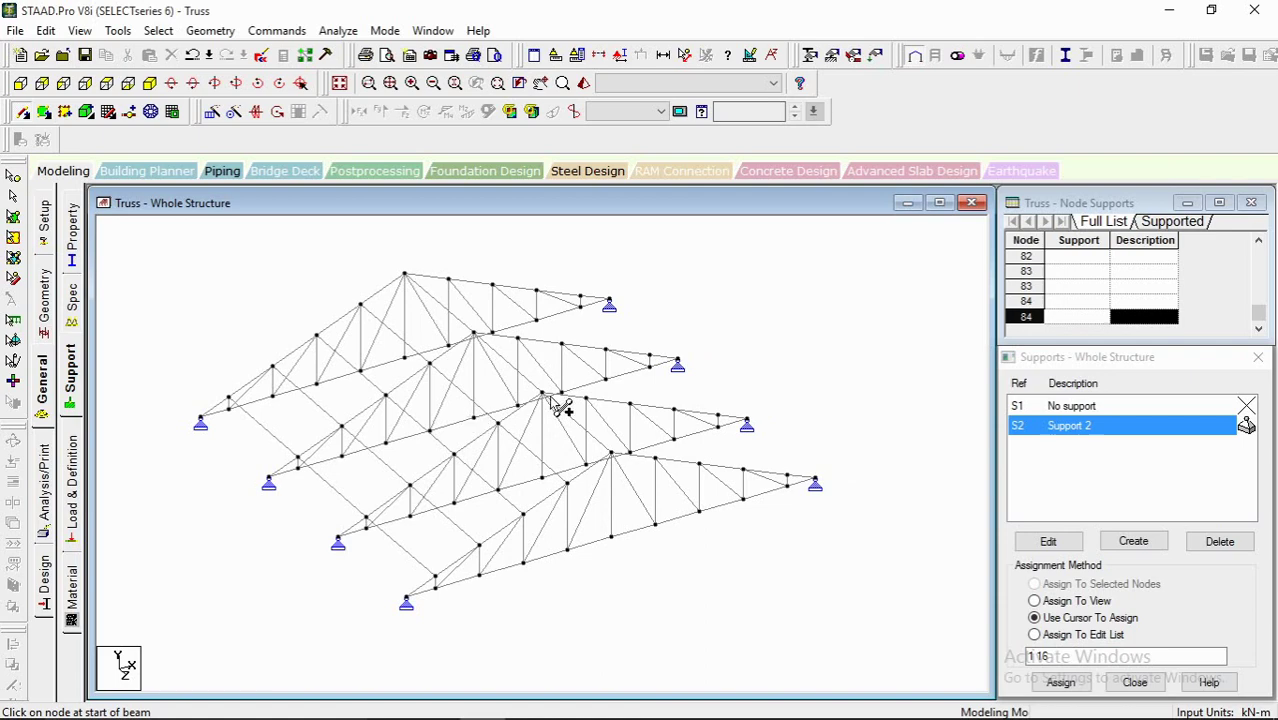
left_click(21, 112)
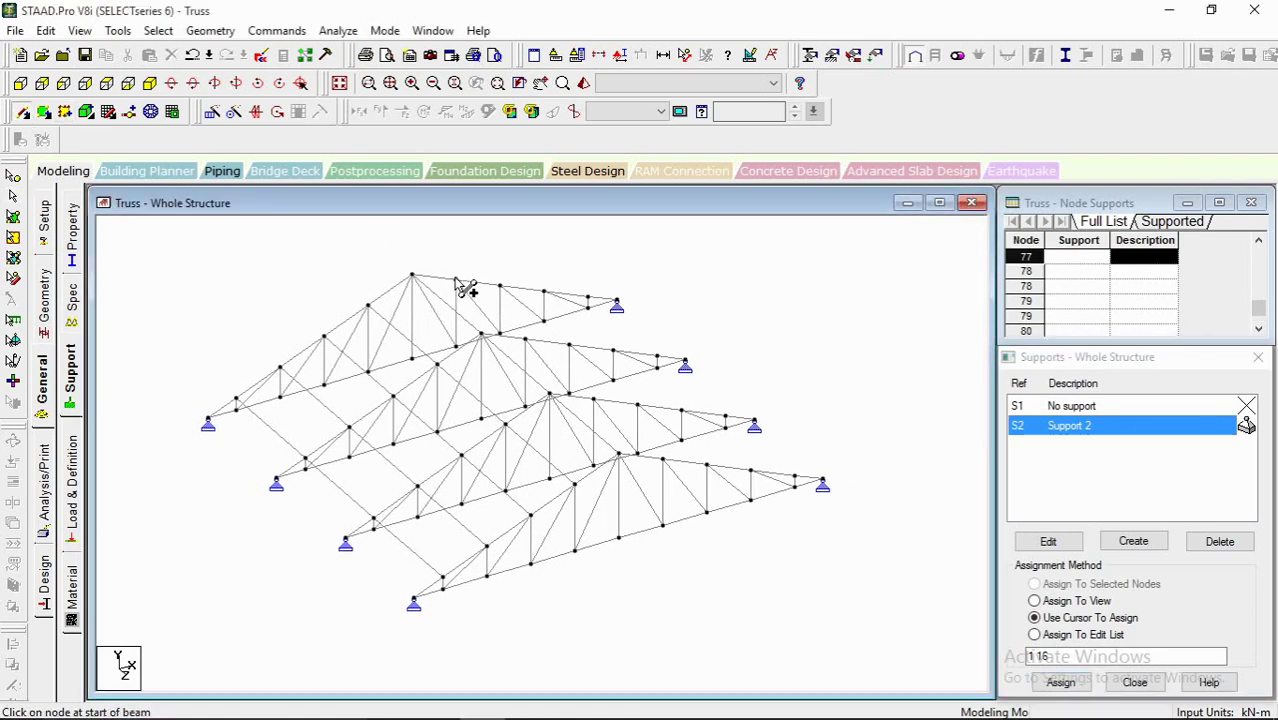
left_click_drag(458, 283, 662, 458)
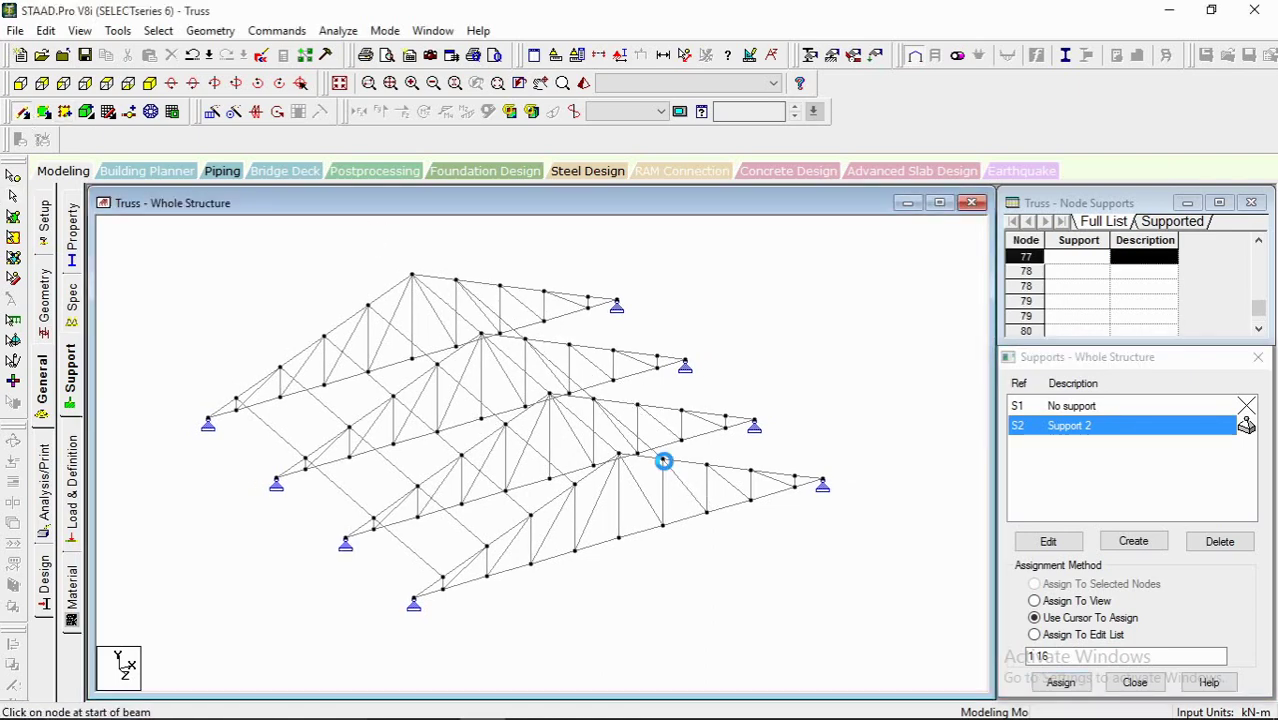
left_click_drag(500, 286, 708, 466)
left_click_drag(545, 293, 750, 470)
left_click_drag(590, 299, 814, 486)
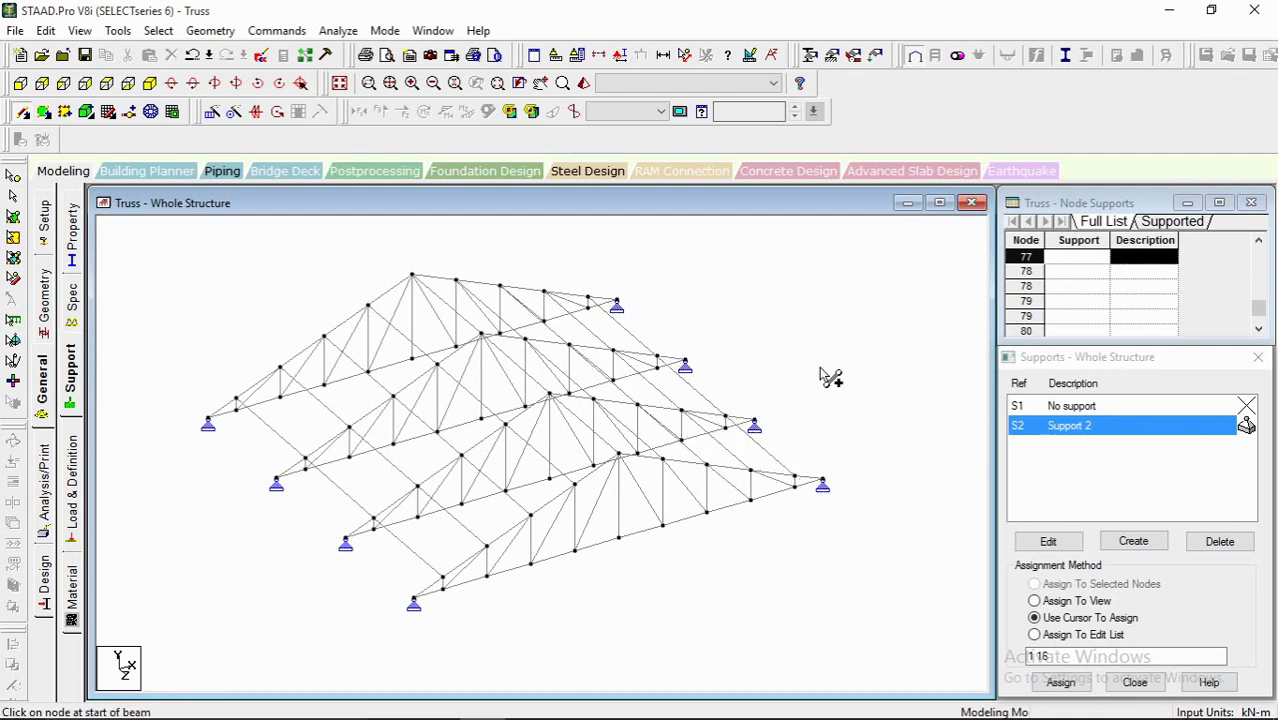
Step: Break the beams at all nodes of the structure so the purlins are split at every truss
scroll(700, 300, "down", 1)
left_click_drag(377, 541, 231, 620)
left_click(282, 256)
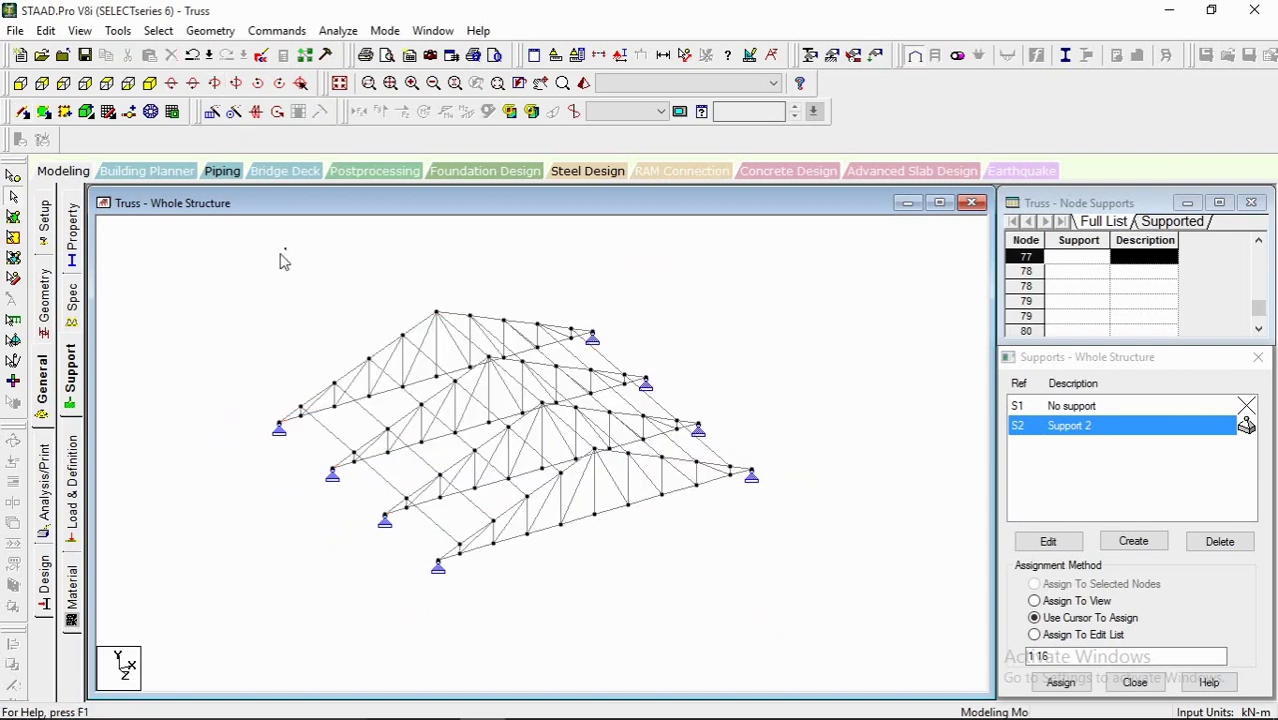
left_click_drag(757, 555, 842, 600)
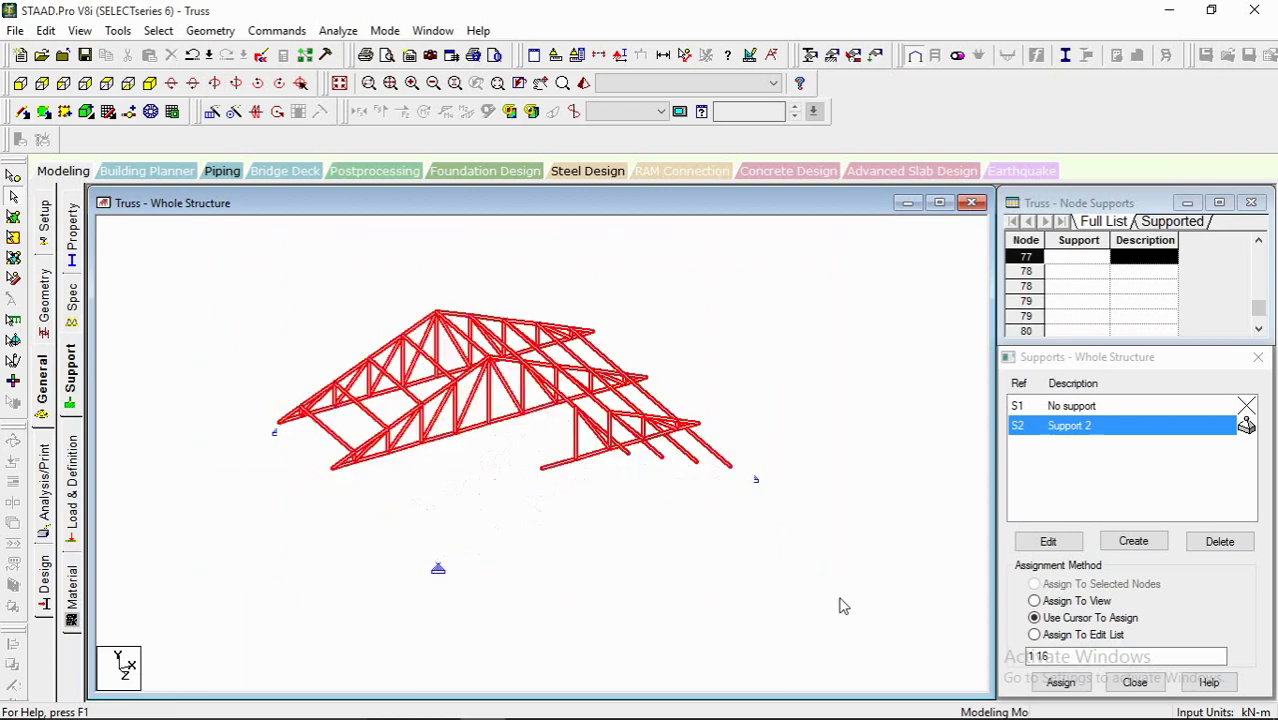
left_click(13, 176)
key("ctrl+a")
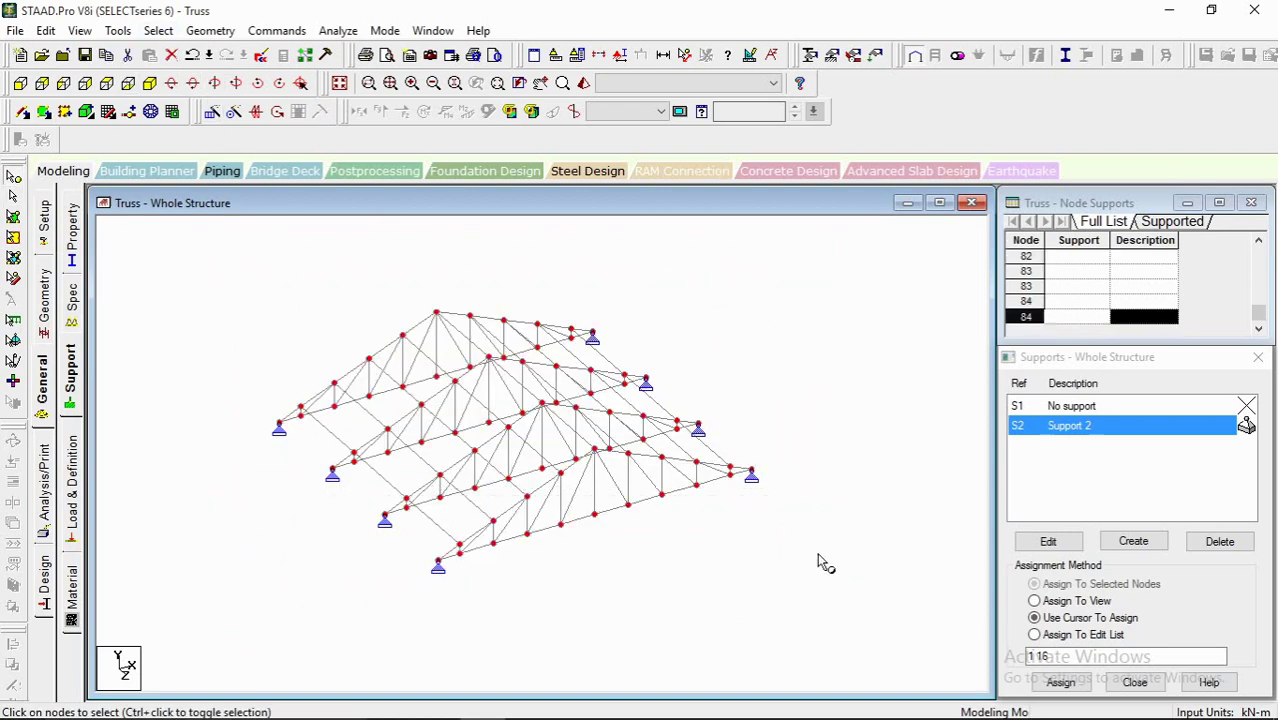
left_click(210, 30)
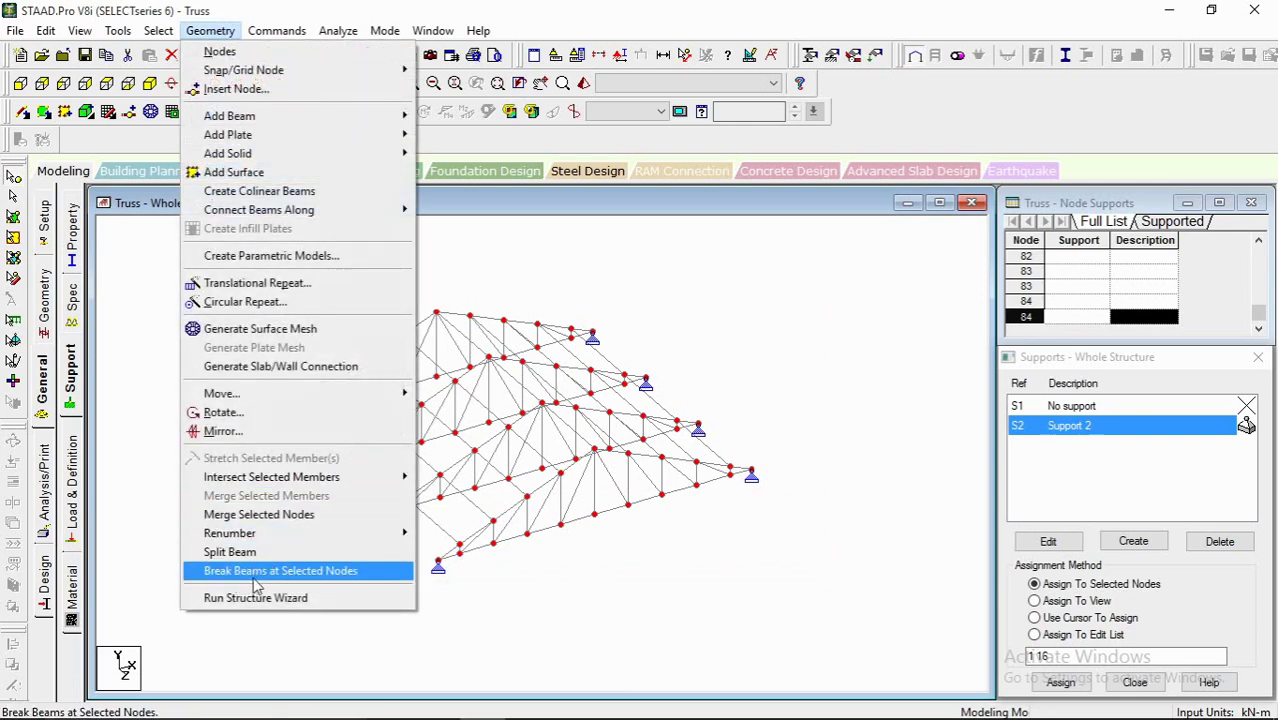
left_click(296, 571)
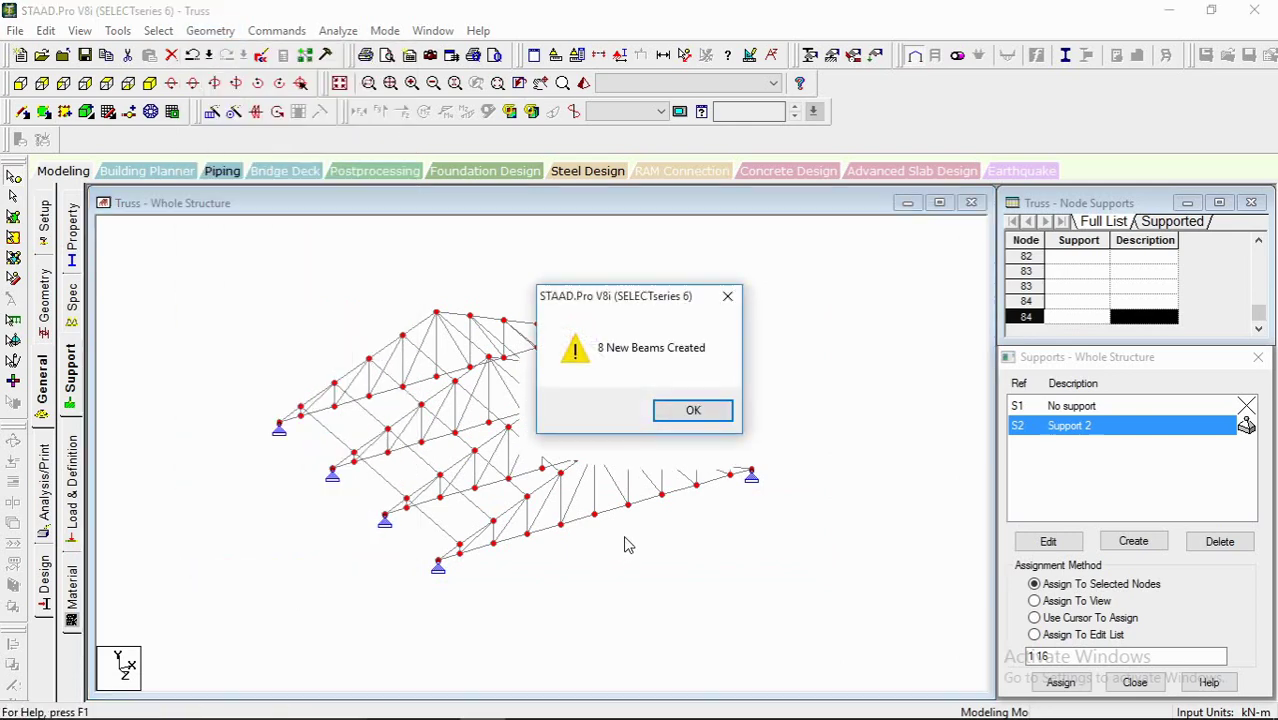
left_click(688, 408)
scroll(610, 425, "up", 2)
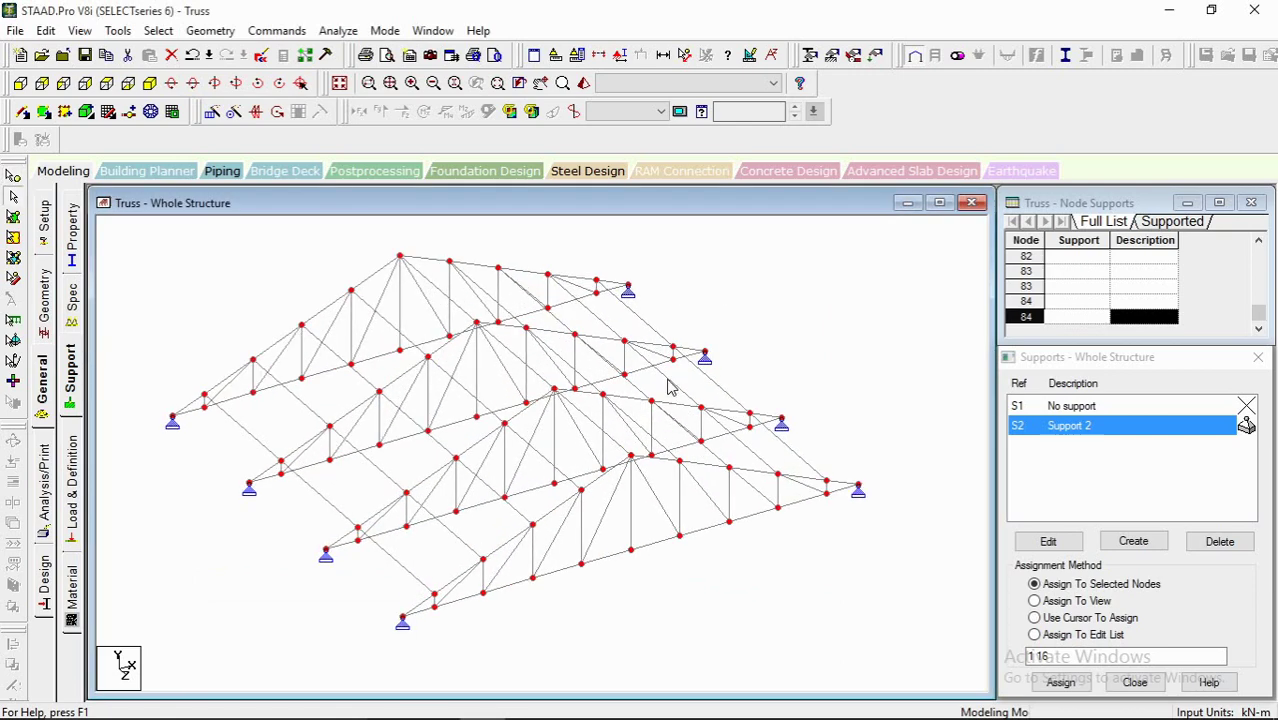
left_click(668, 380)
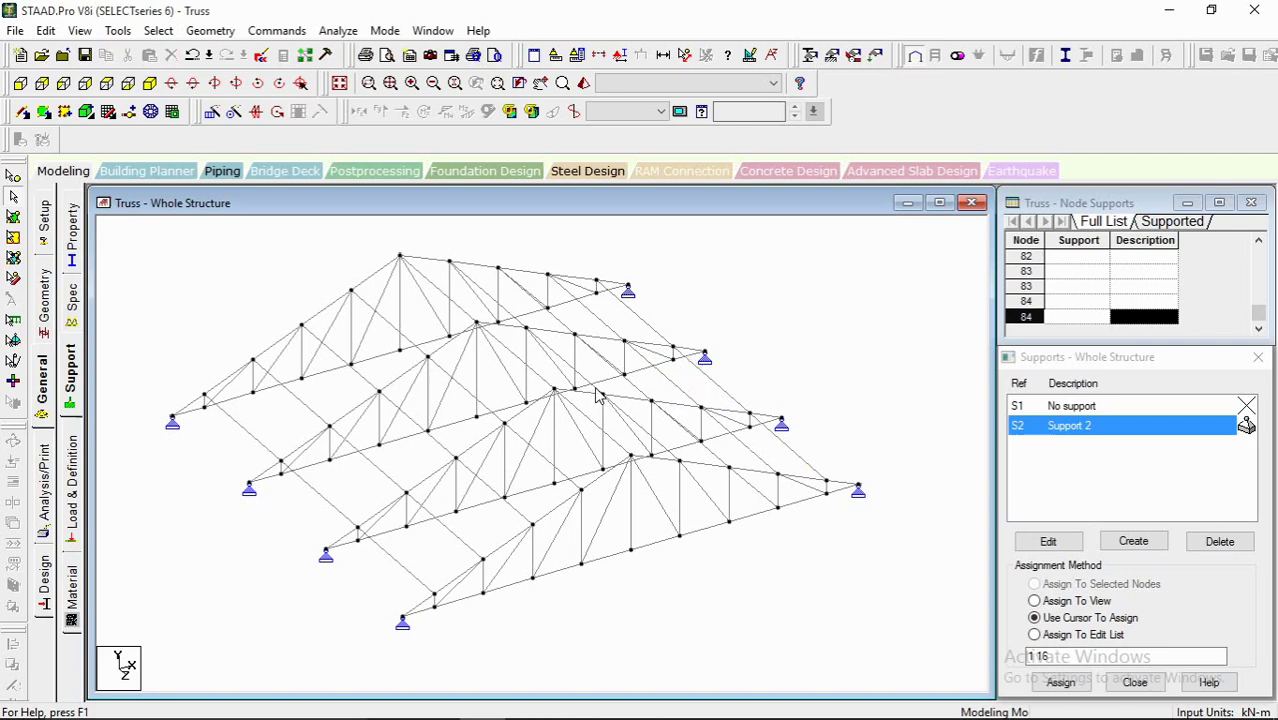
Step: Examine the four trusses and their purlins from all sides, and review the section properties assigned to the members
scroll(566, 442, "down", 1)
middle_click_drag(574, 450, 580, 428)
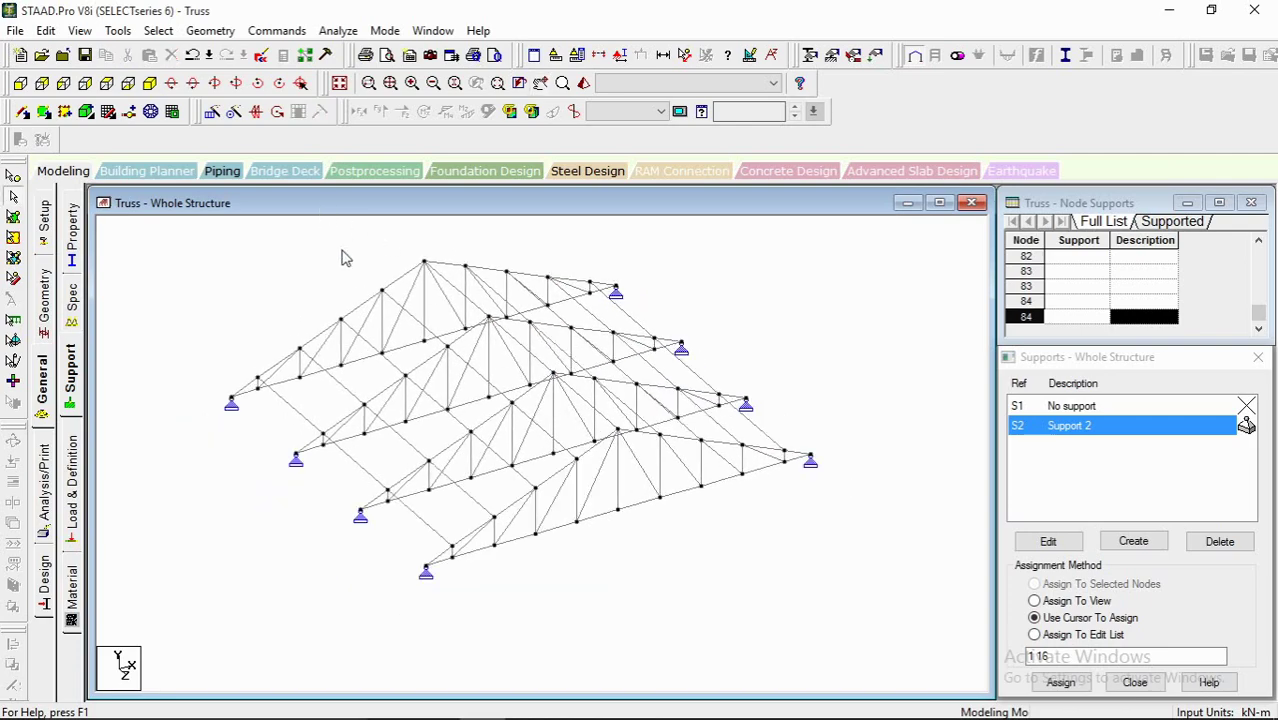
key("Right")
key("Right")
key("Right")
key("Right")
key("Right")
key("Right")
key("Right")
key("Right")
key("Right")
key("Right")
key("Right")
key("Right")
key("Right")
key("Right")
key("Right")
key("Right")
key("Right")
key("Right")
key("Right")
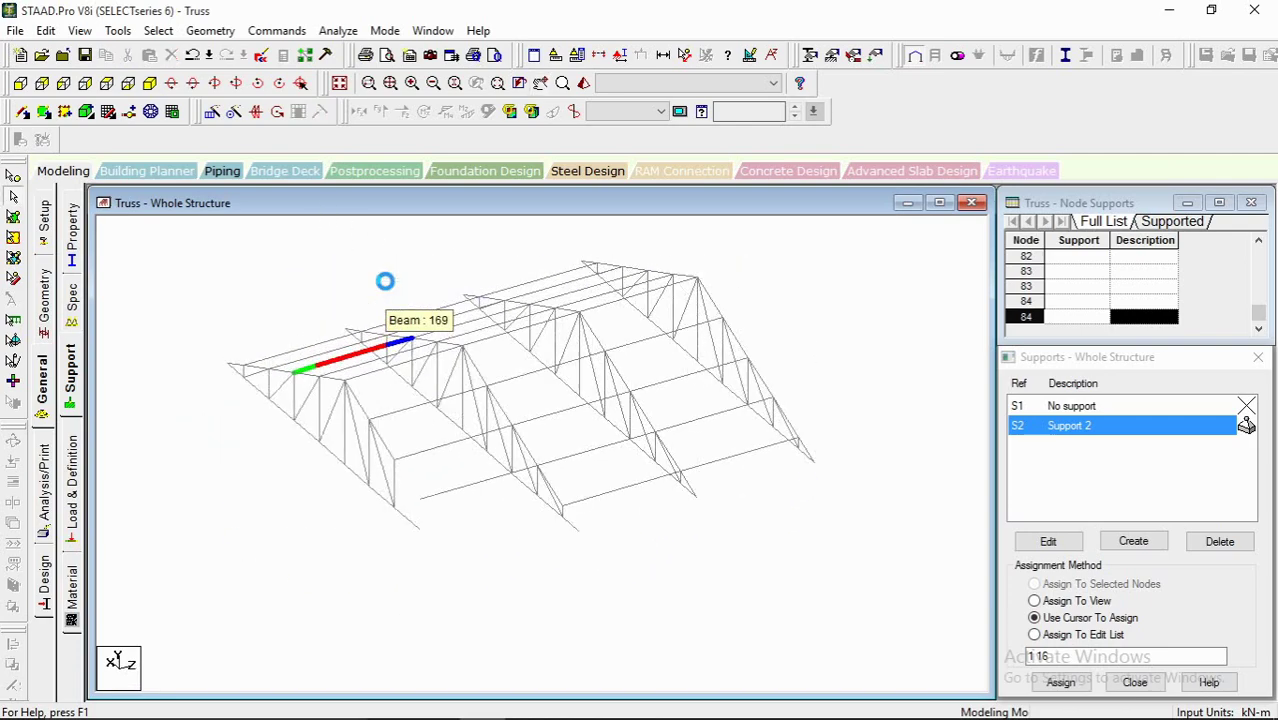
key("Right")
key("Right")
key("Right")
key("Right")
key("Right")
key("Right")
key("Right")
key("Right")
key("Right")
key("Right")
key("Right")
key("Right")
key("Right")
key("Right")
key("Right")
key("Right")
key("Right")
key("Right")
key("Right")
key("Right")
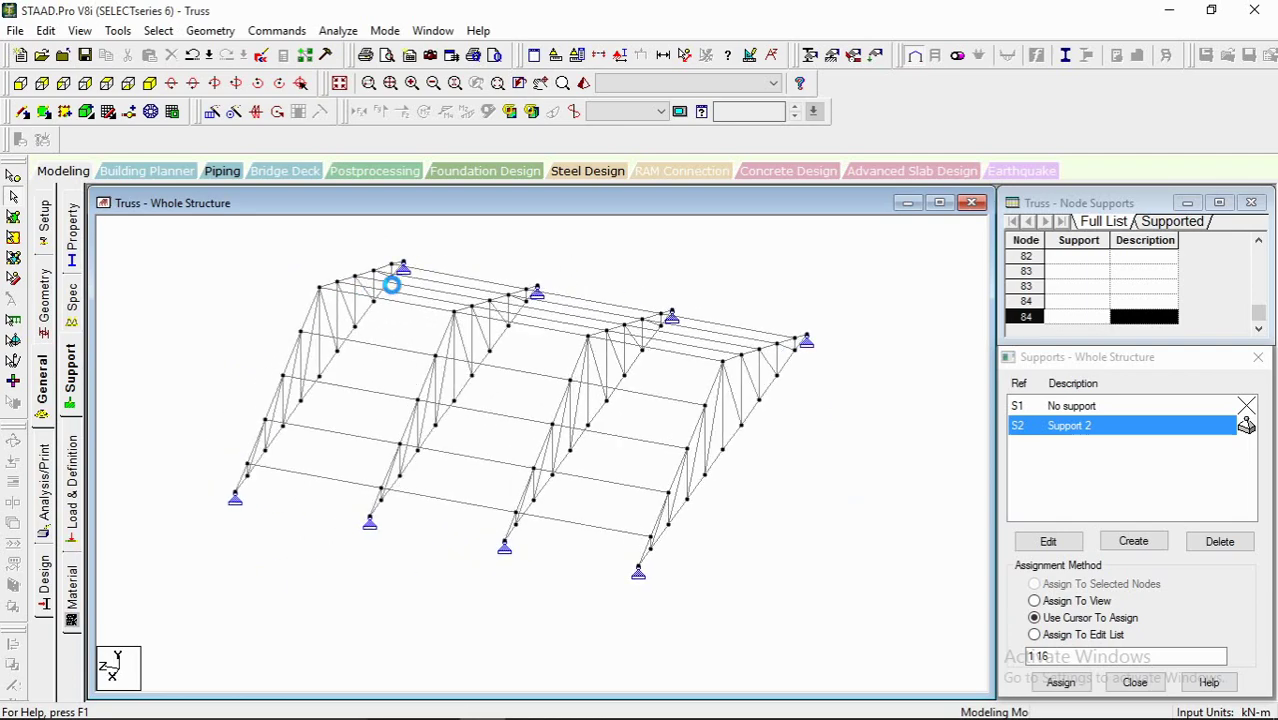
key("Right")
key("Right")
key("Right")
key("Right")
key("Right")
key("Right")
key("Right")
key("Right")
key("Right")
key("Right")
key("Right")
key("Right")
key("Right")
key("Right")
key("Right")
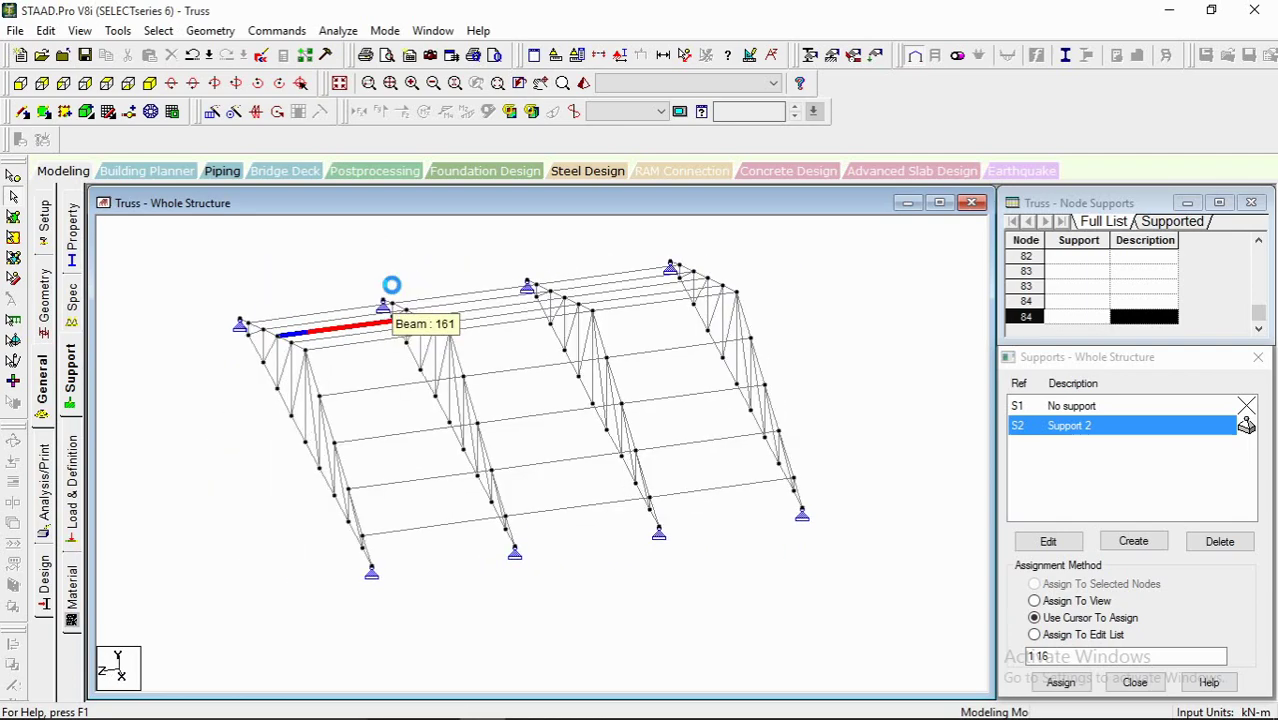
key("Right")
key("Right")
key("Right")
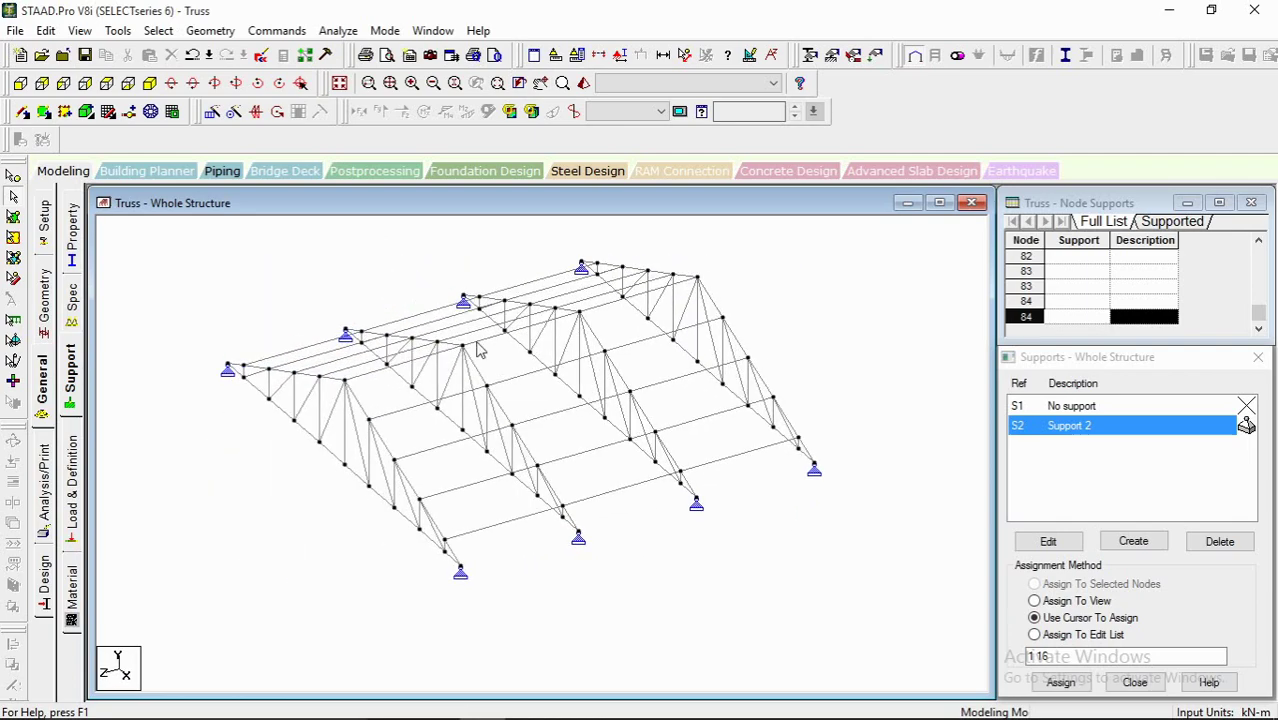
key("Right")
key("Right")
key("Right")
key("Right")
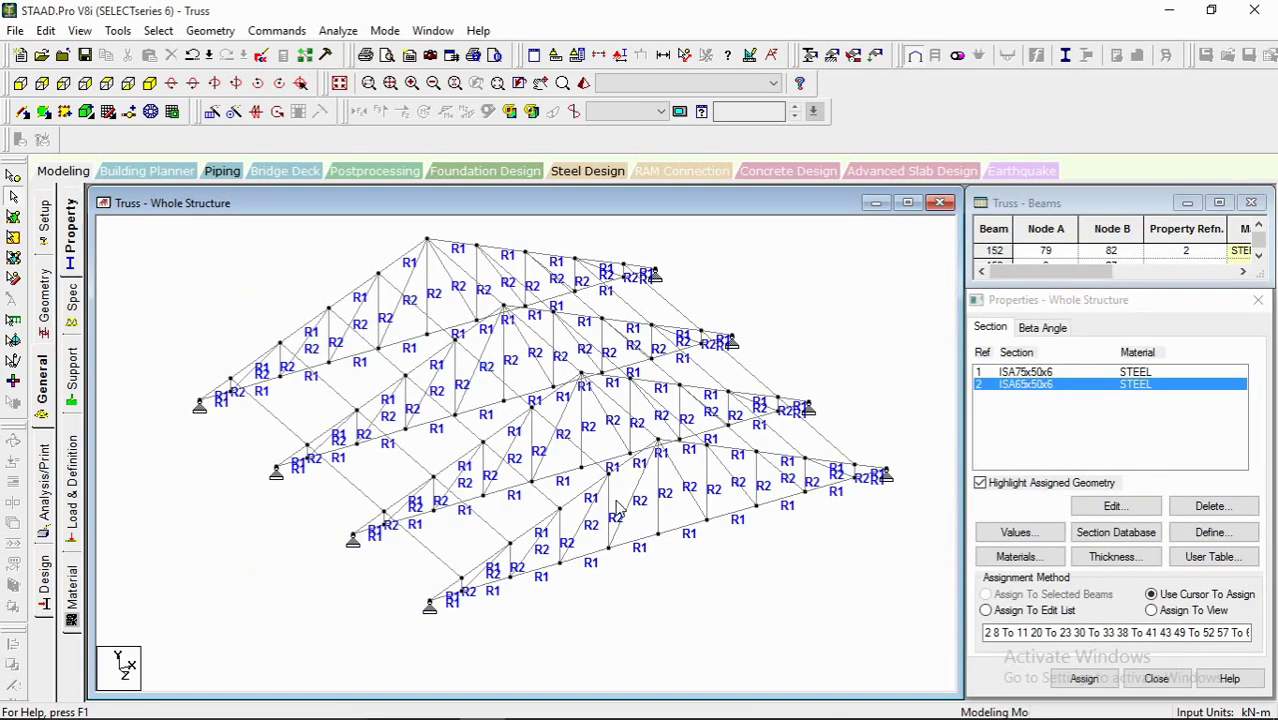
middle_click_drag(638, 543, 619, 543)
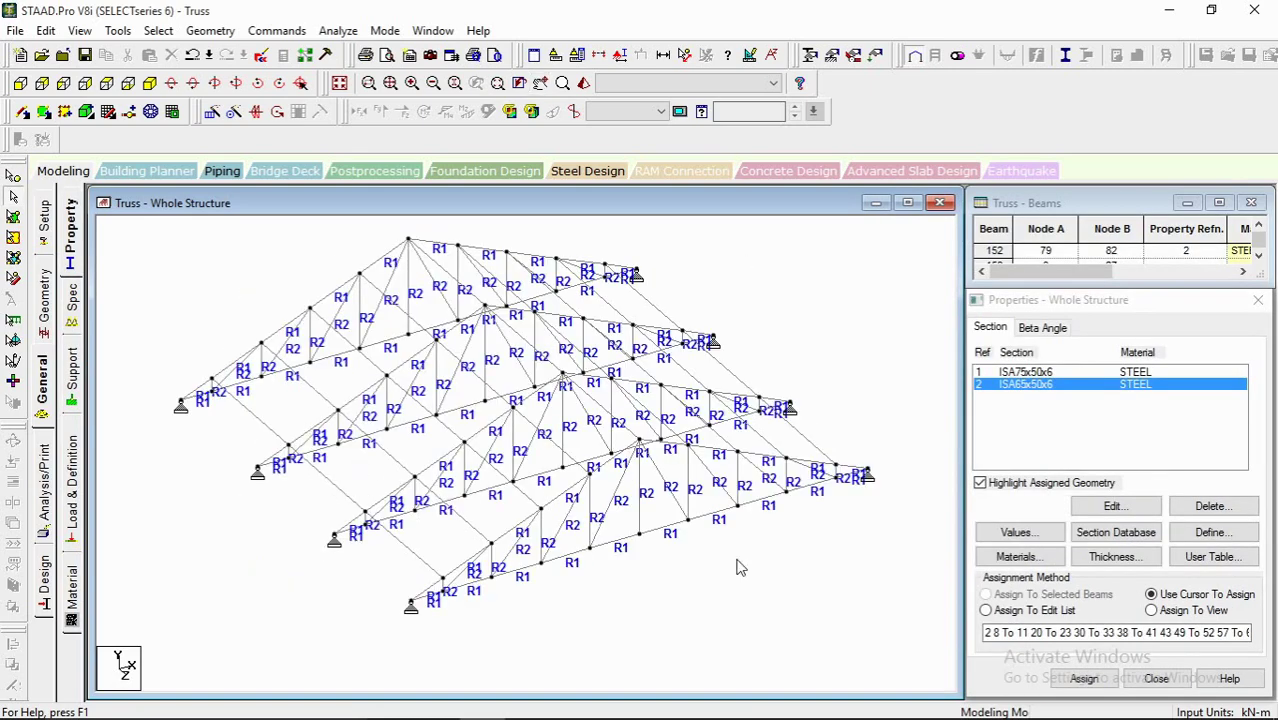
Step: Add the Indian channel section ISMC75 in steel as a single section from the section database
left_click(1116, 532)
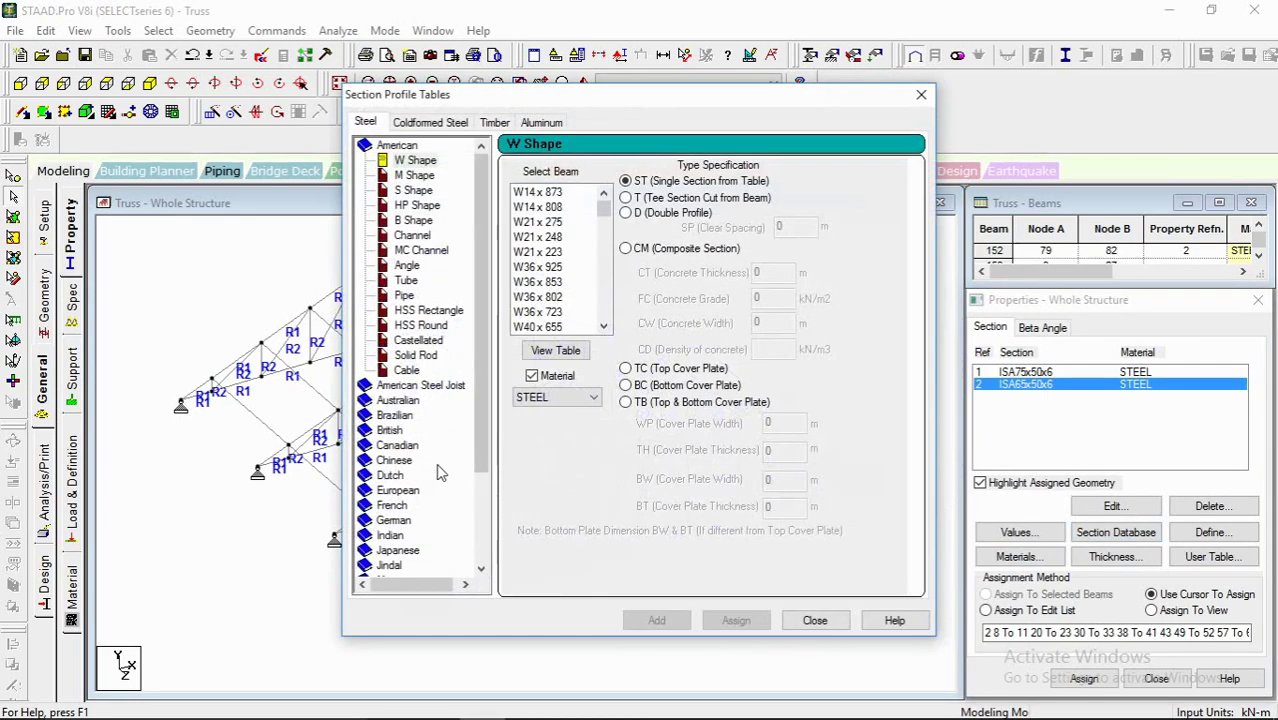
double_click(392, 535)
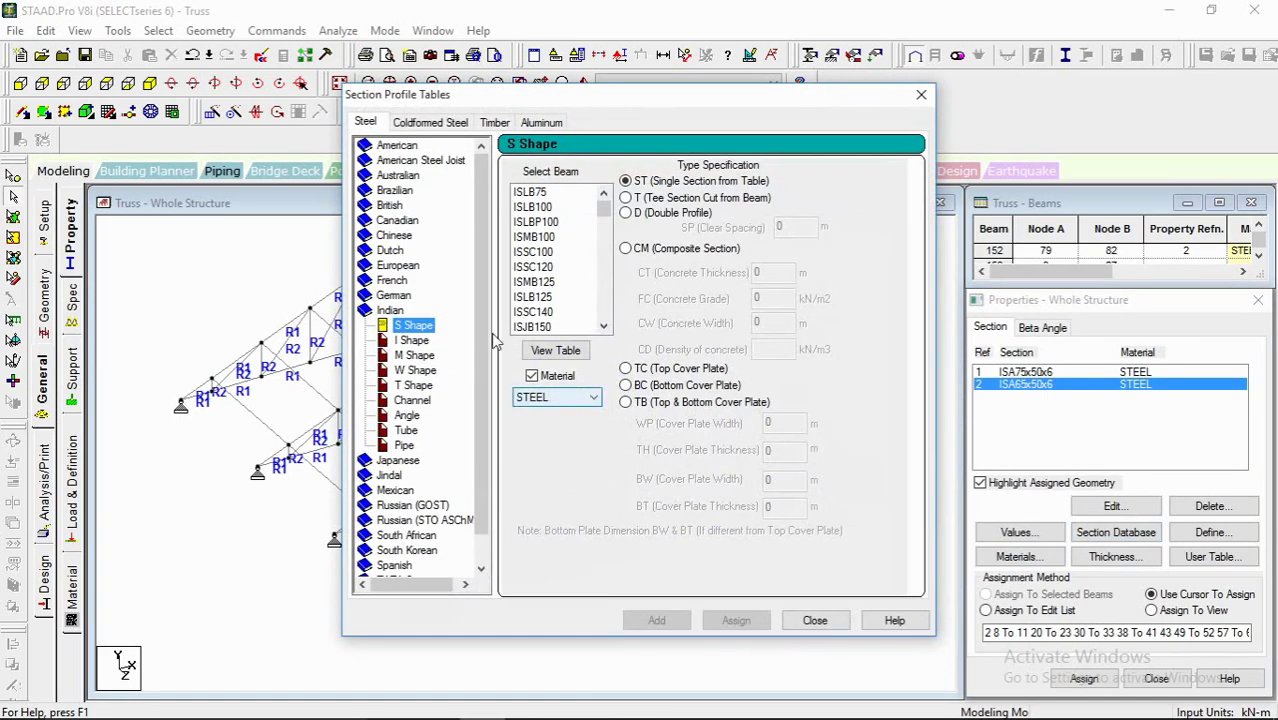
left_click(412, 401)
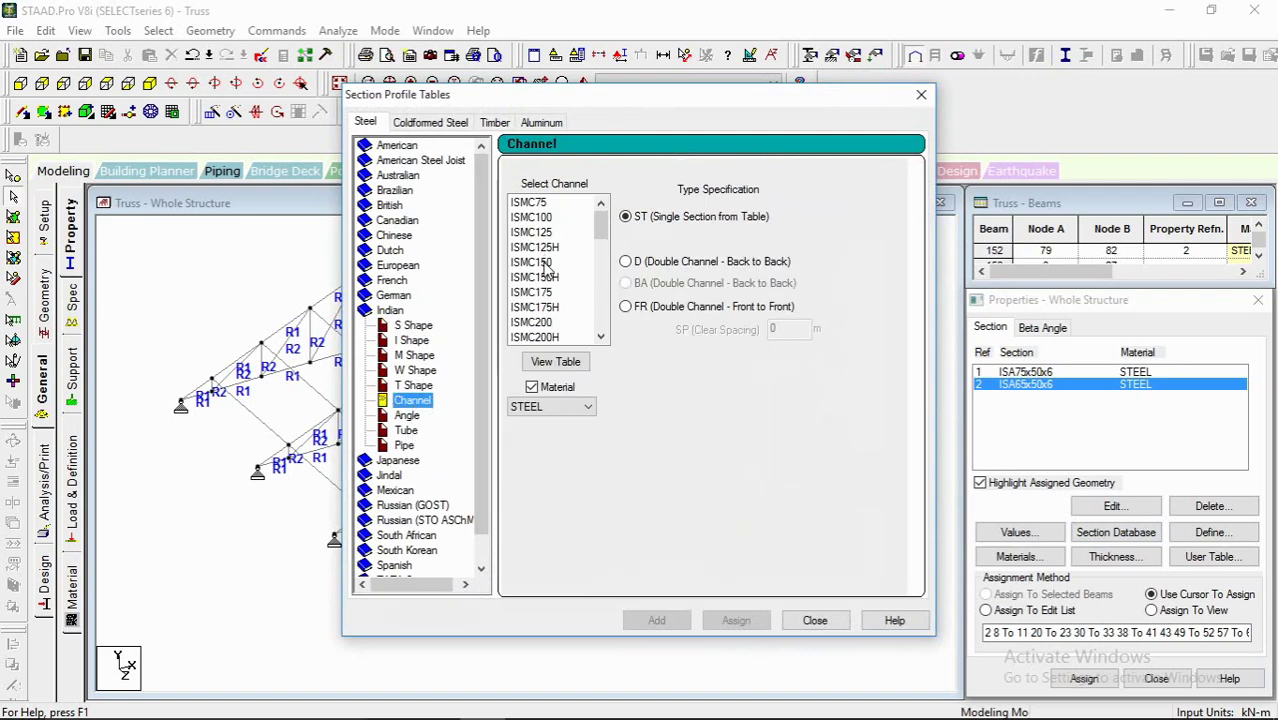
left_click(560, 204)
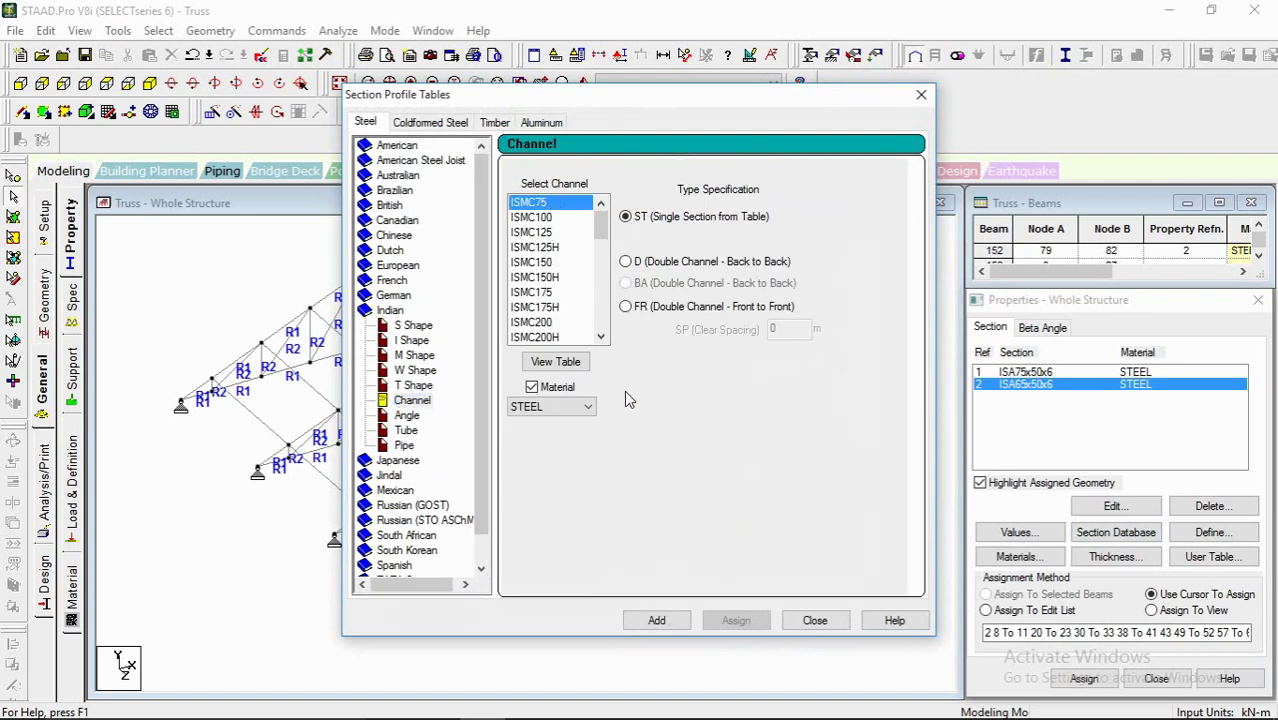
left_click(675, 621)
left_click(814, 621)
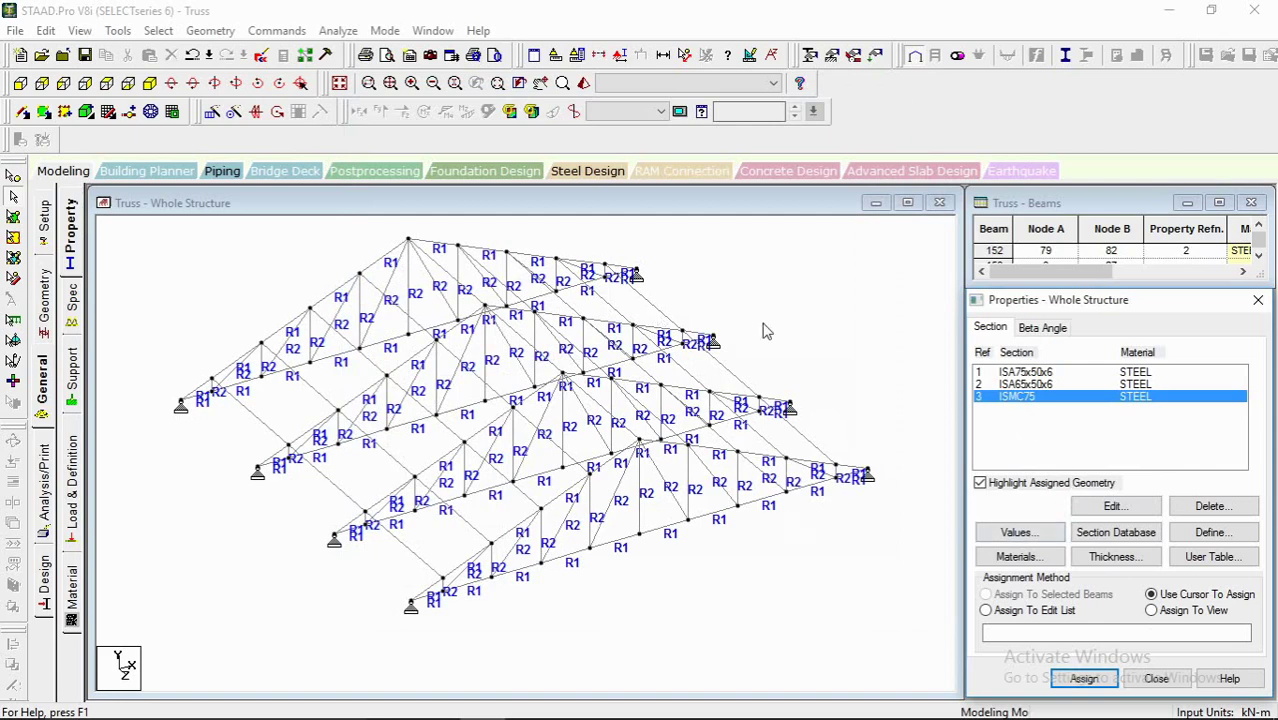
Step: Select all members with missing property and assign the ISMC75 section to these purlins
left_click(205, 30)
mouse_move(118, 30)
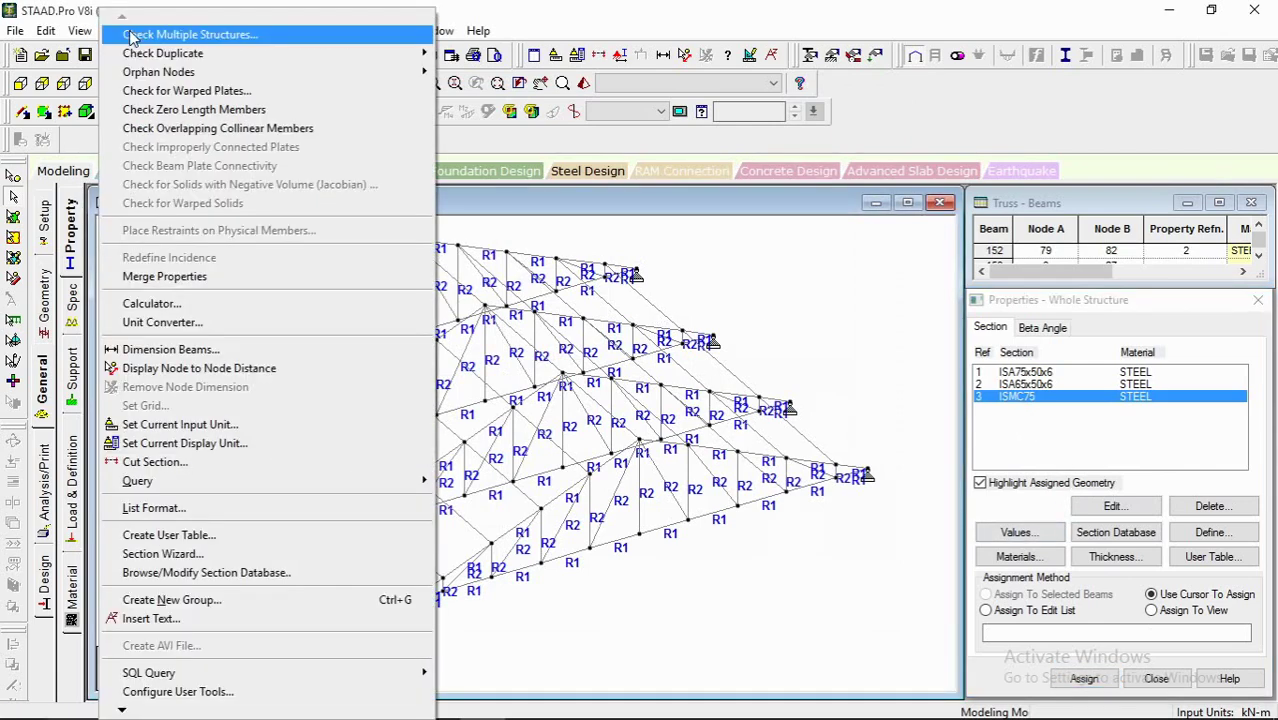
key("Escape")
left_click(158, 30)
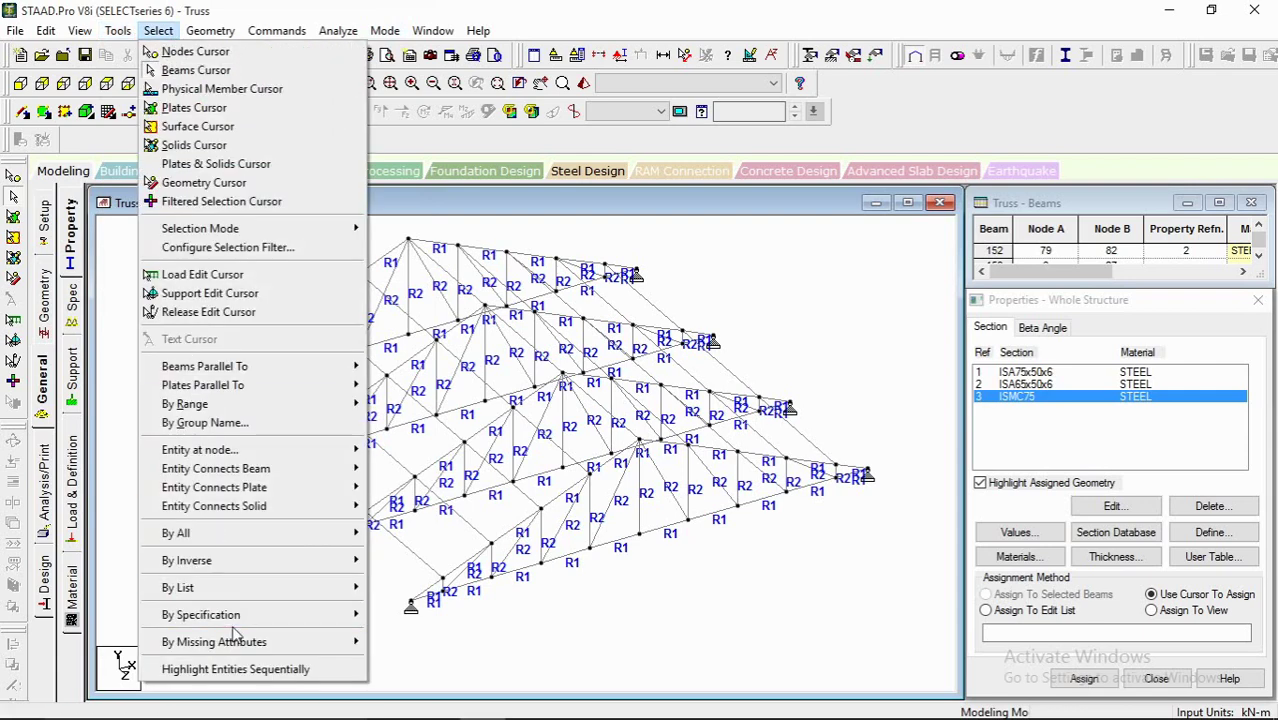
mouse_move(240, 645)
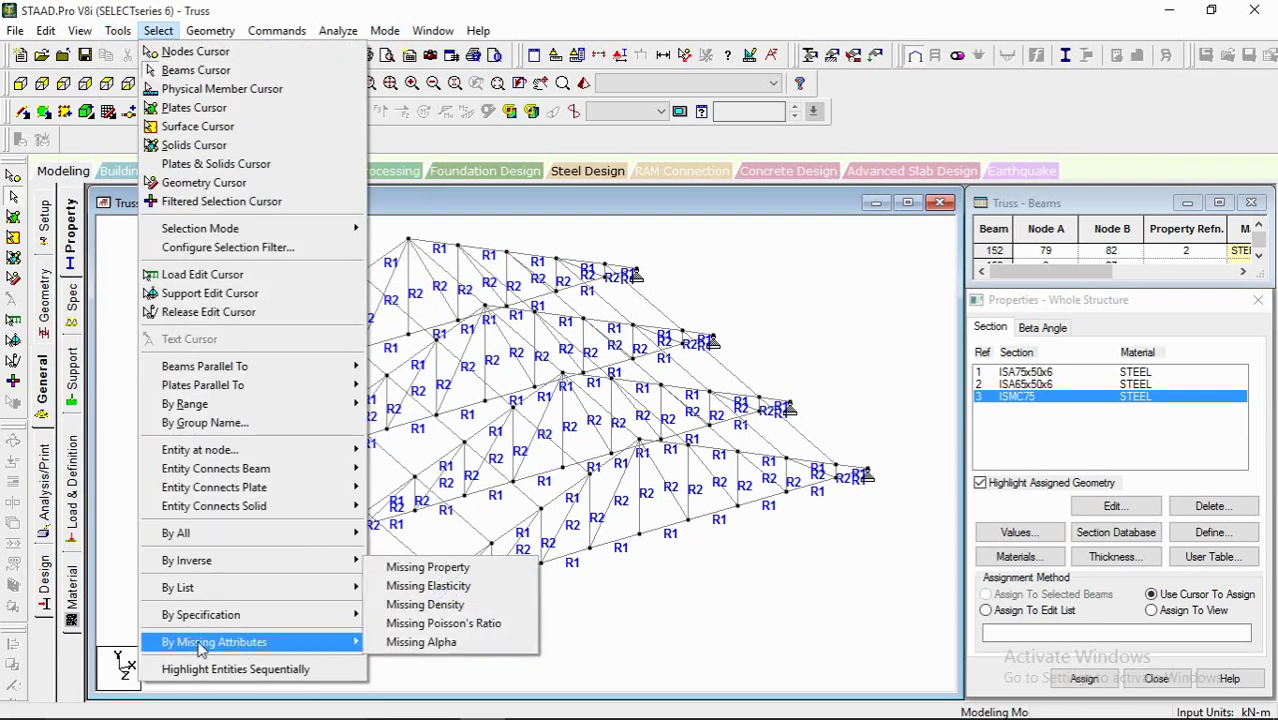
left_click(428, 567)
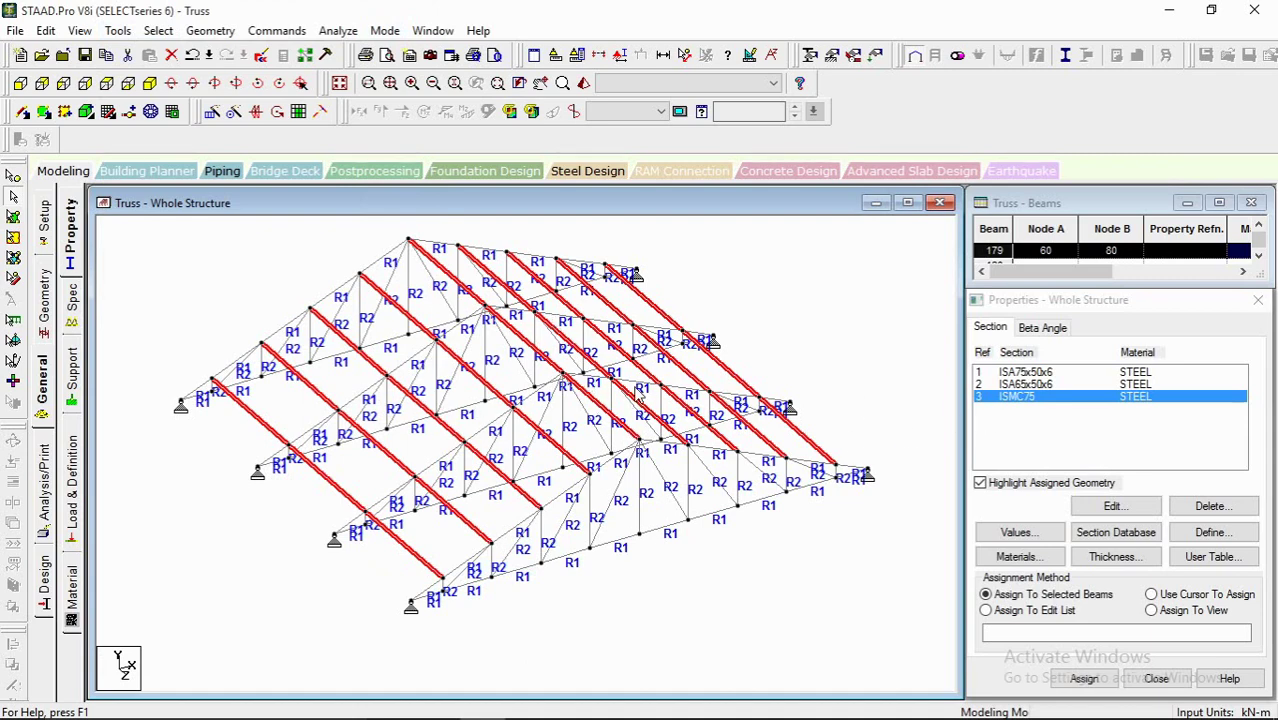
middle_click_drag(635, 412, 651, 422)
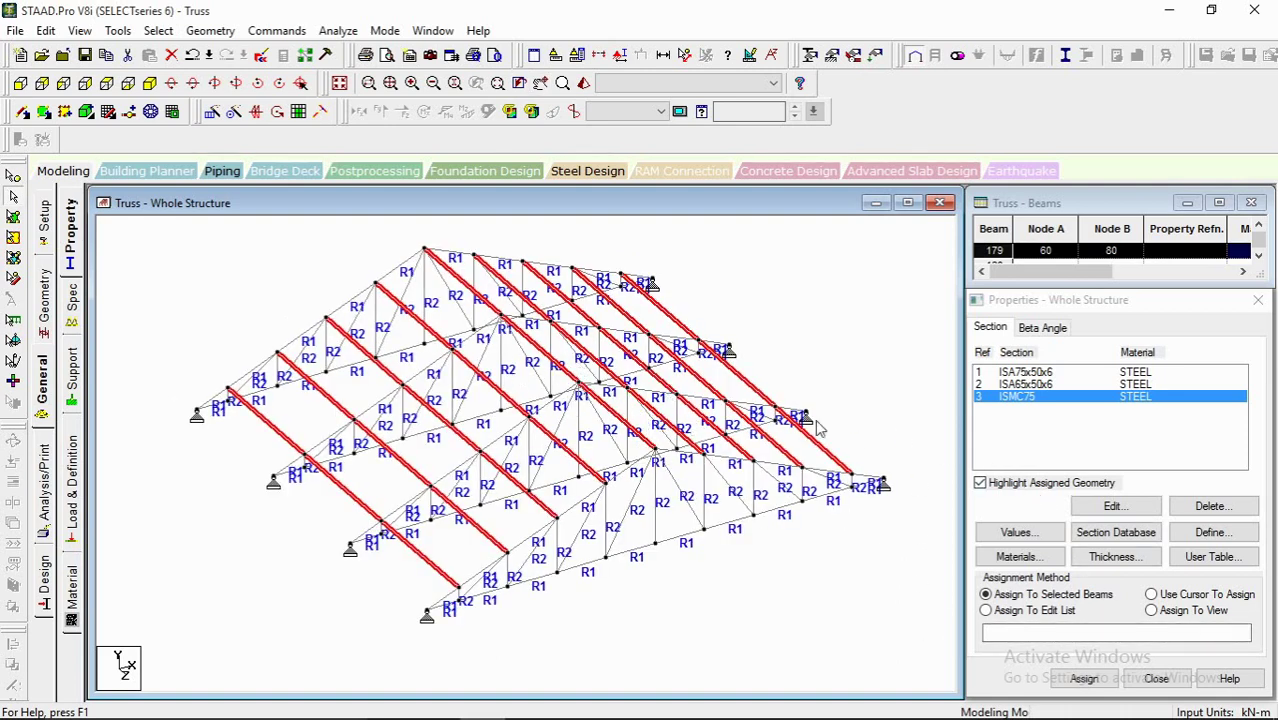
left_click(1084, 678)
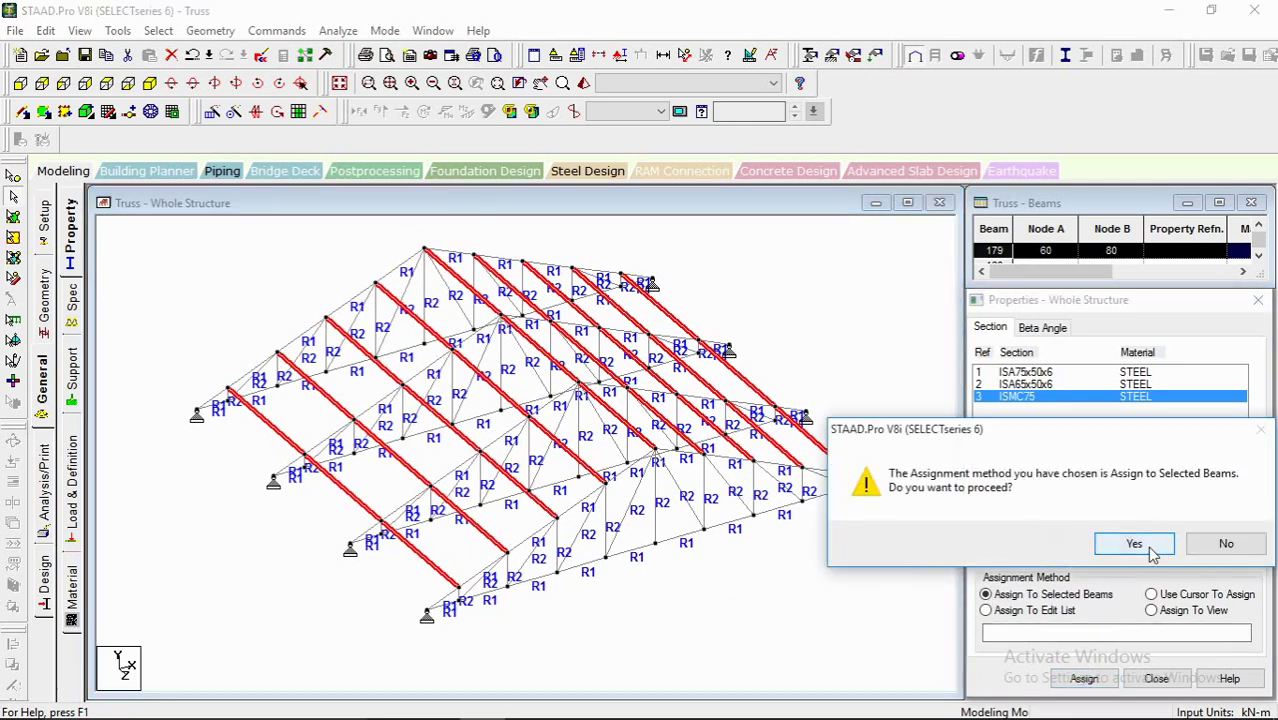
left_click(1133, 537)
Step: Open the load and definition settings and clear the purlin selection
scroll(330, 526, "up", 2)
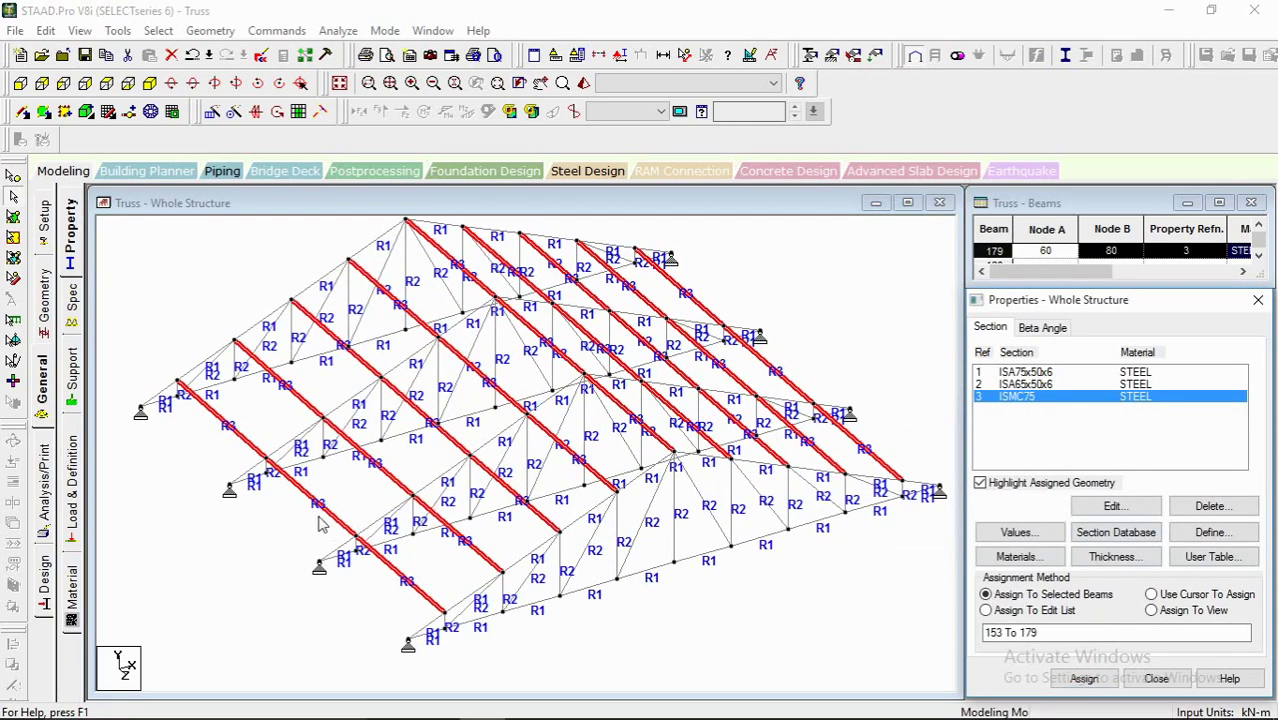
middle_click_drag(367, 553, 354, 521)
scroll(629, 511, "down", 1)
middle_click_drag(629, 513, 654, 540)
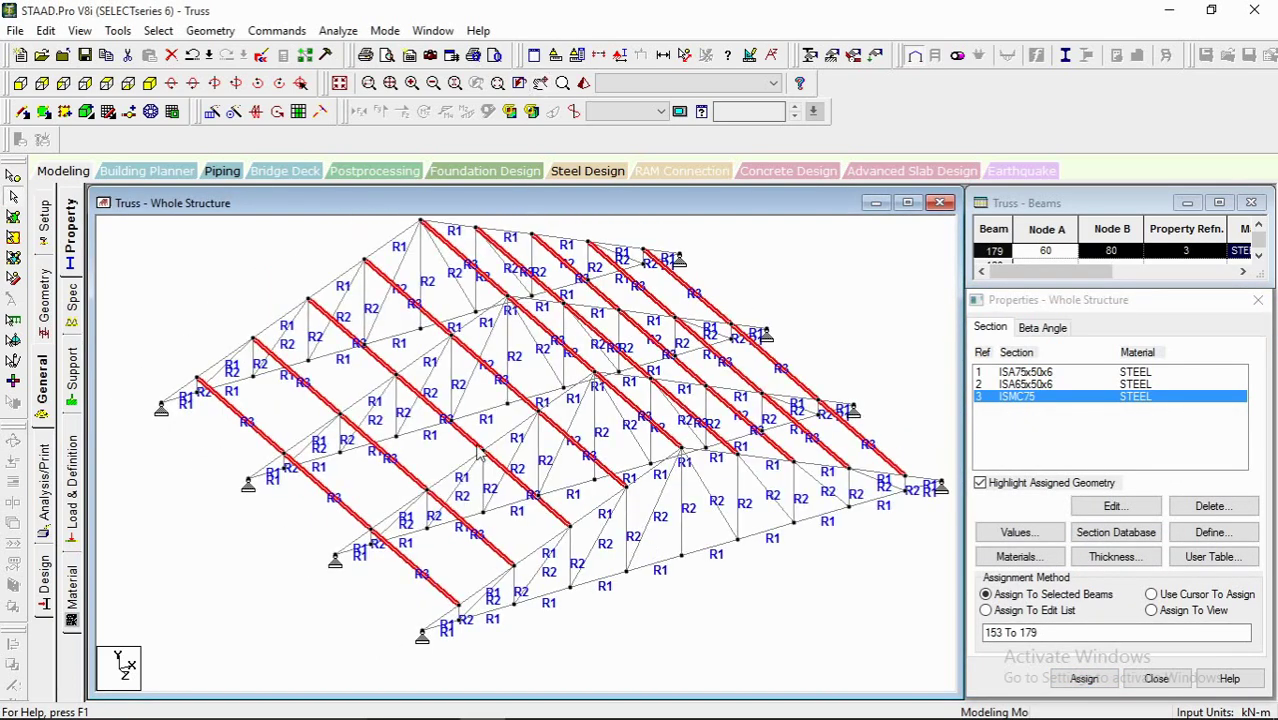
scroll(536, 420, "down", 3)
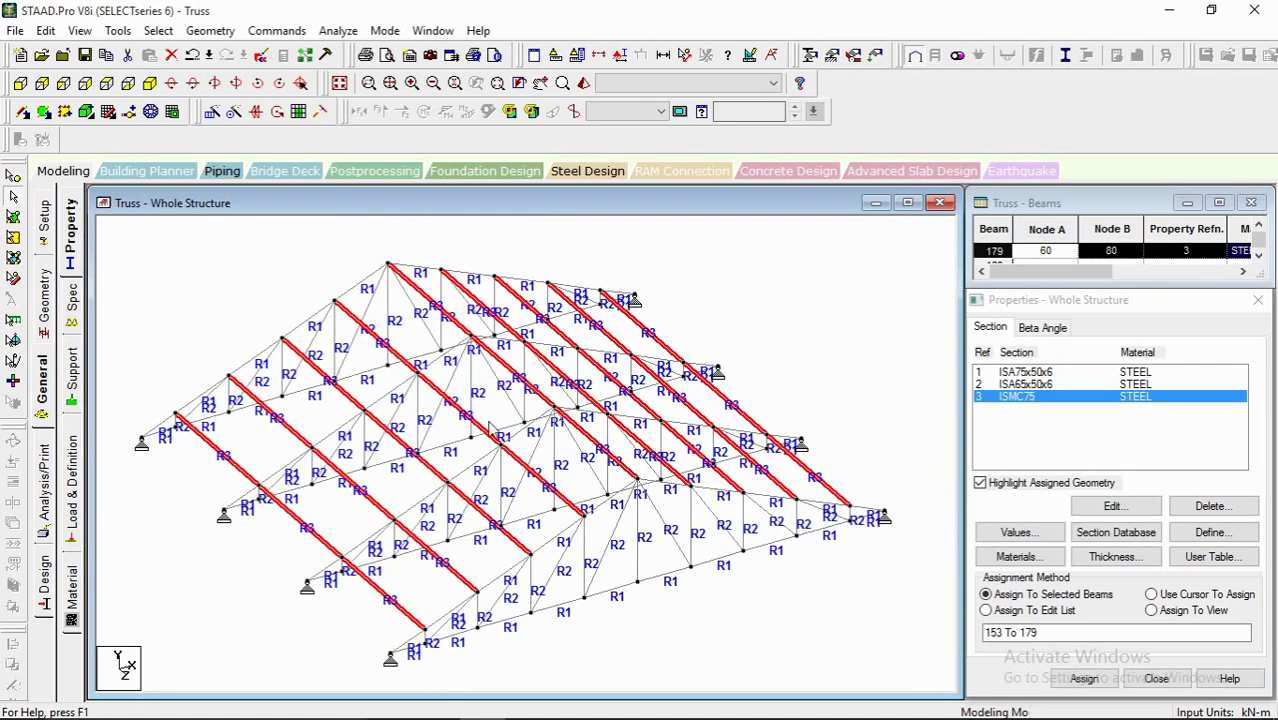
middle_click_drag(167, 529, 171, 511)
left_click(72, 478)
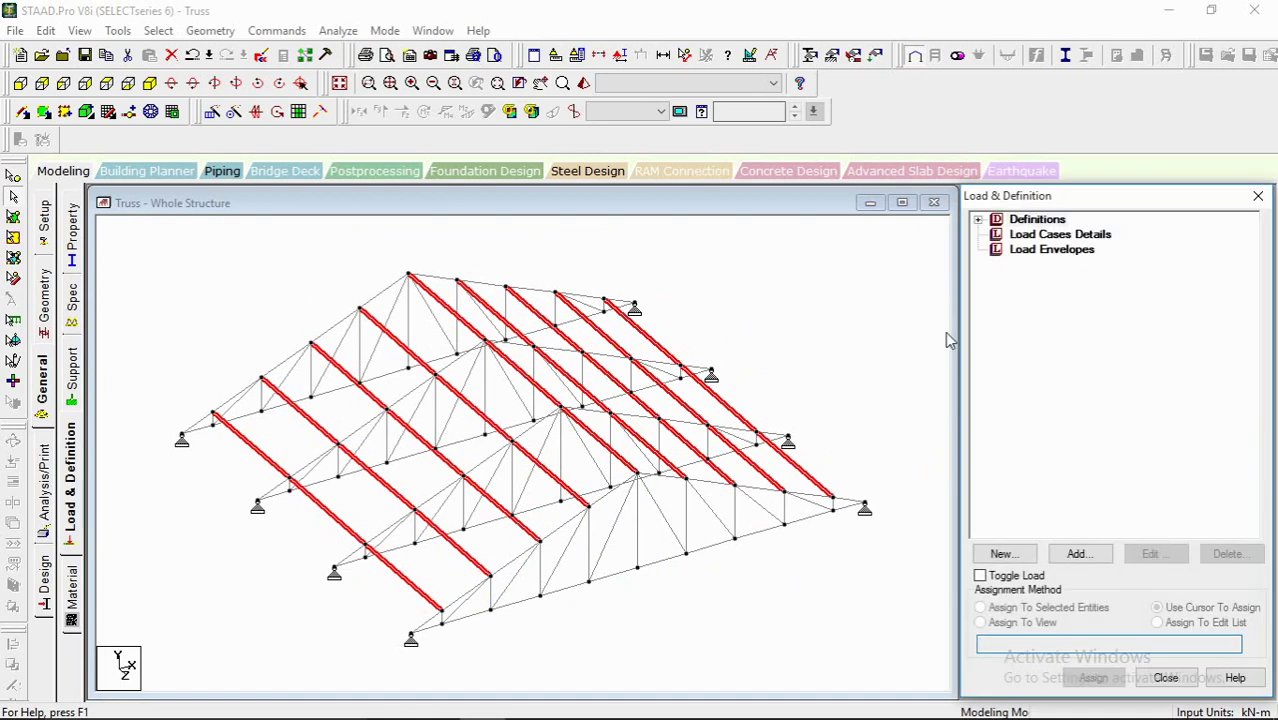
middle_click_drag(685, 426, 761, 401)
left_click(793, 318)
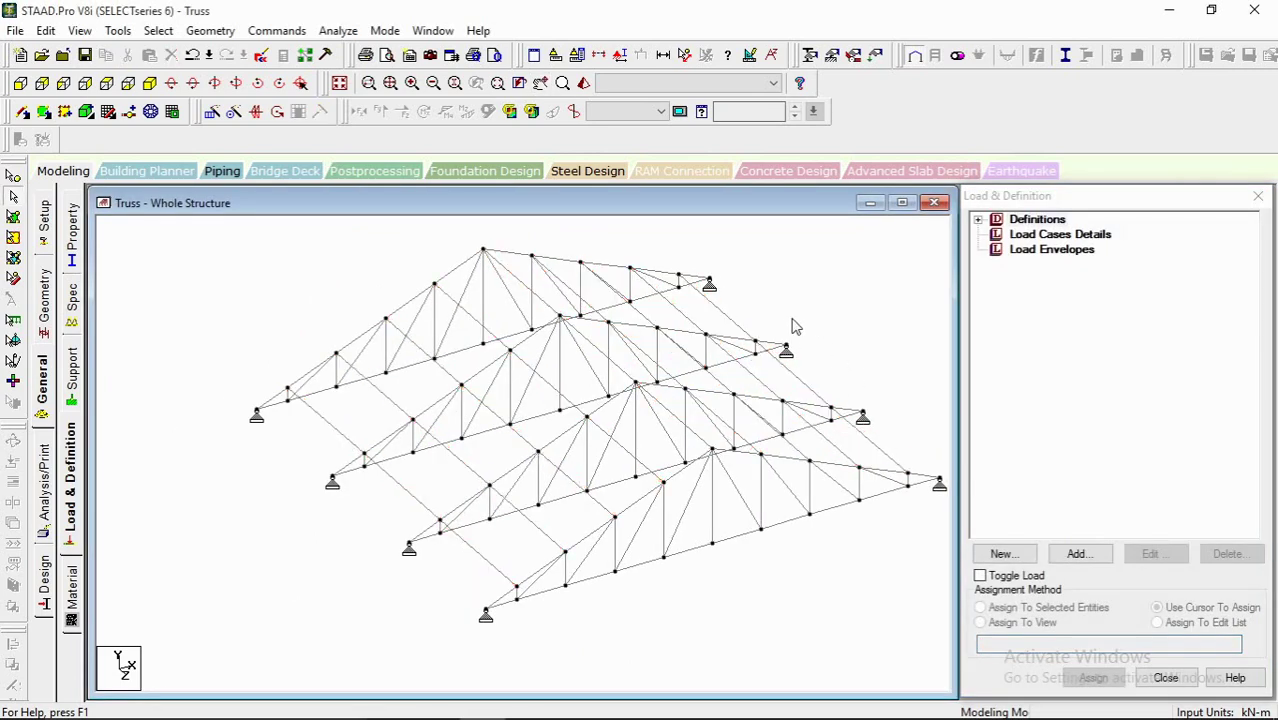
Step: Create primary load case 1 with loading type Dead and the title "Dead"
middle_click_drag(776, 327, 730, 338)
middle_click_drag(657, 376, 613, 375)
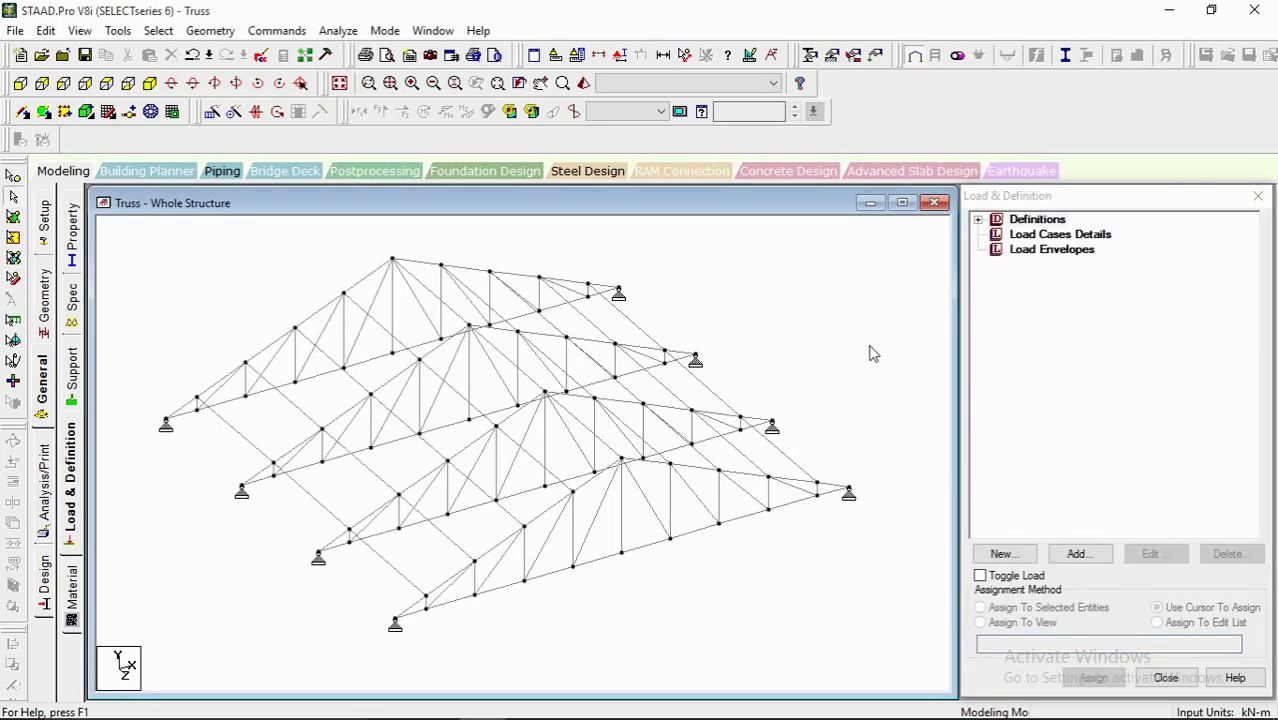
middle_click_drag(463, 409, 466, 402)
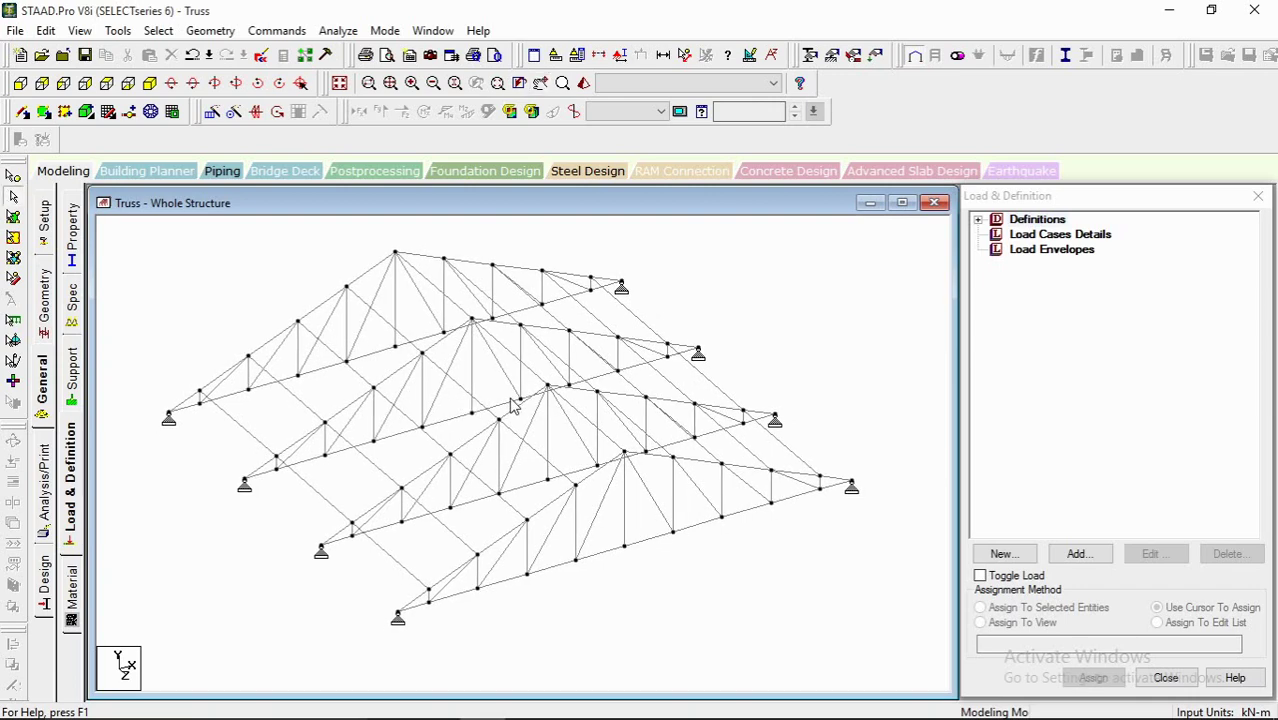
middle_click_drag(678, 395, 793, 401)
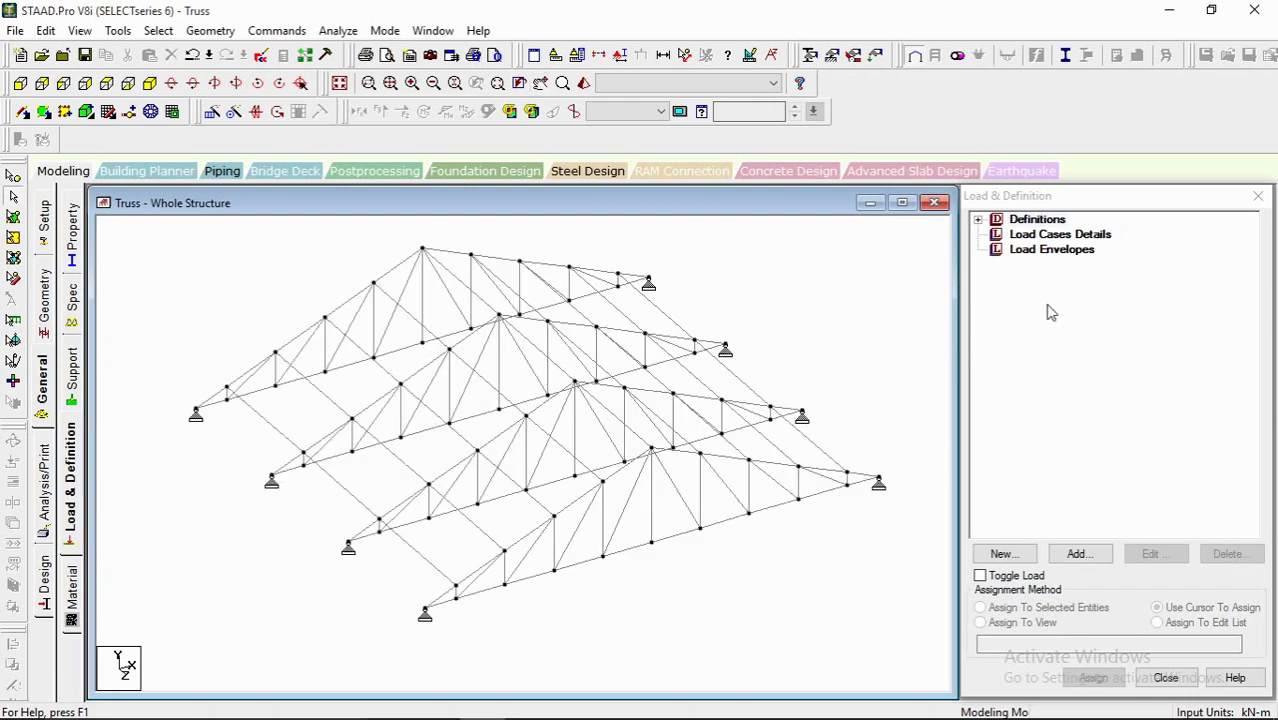
left_click(1016, 236)
left_click(1078, 554)
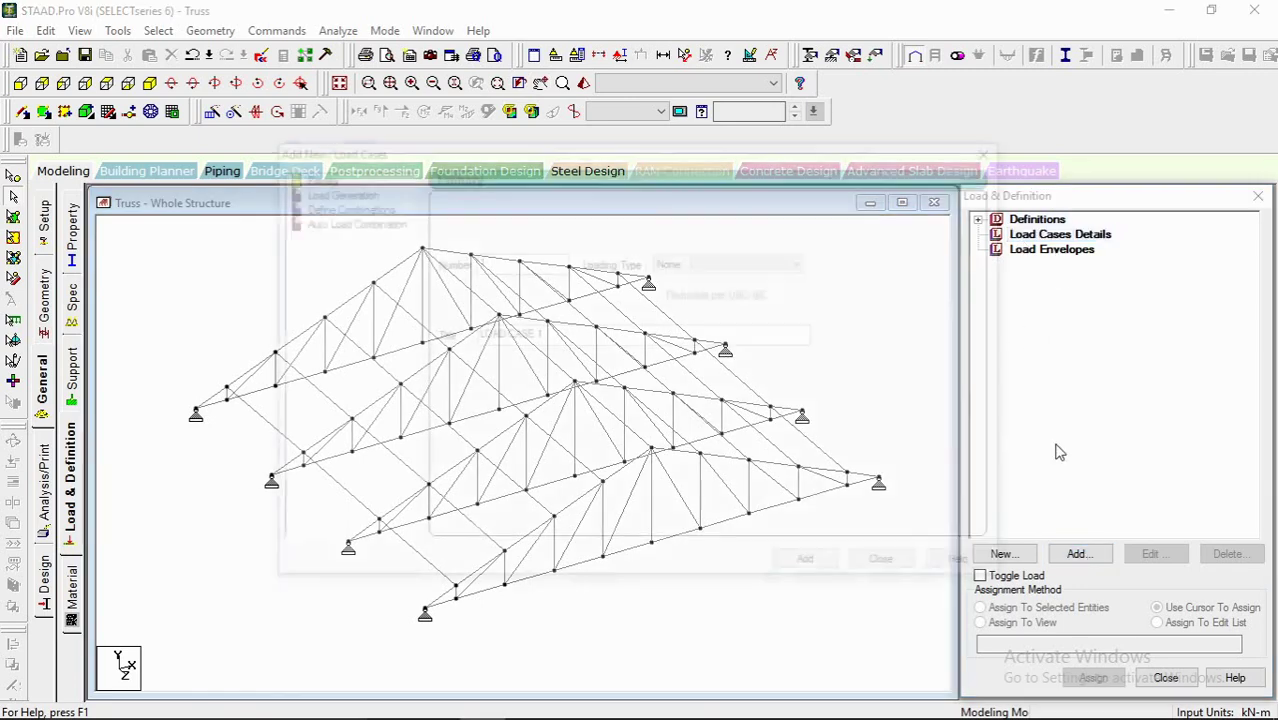
left_click_drag(548, 334, 426, 334)
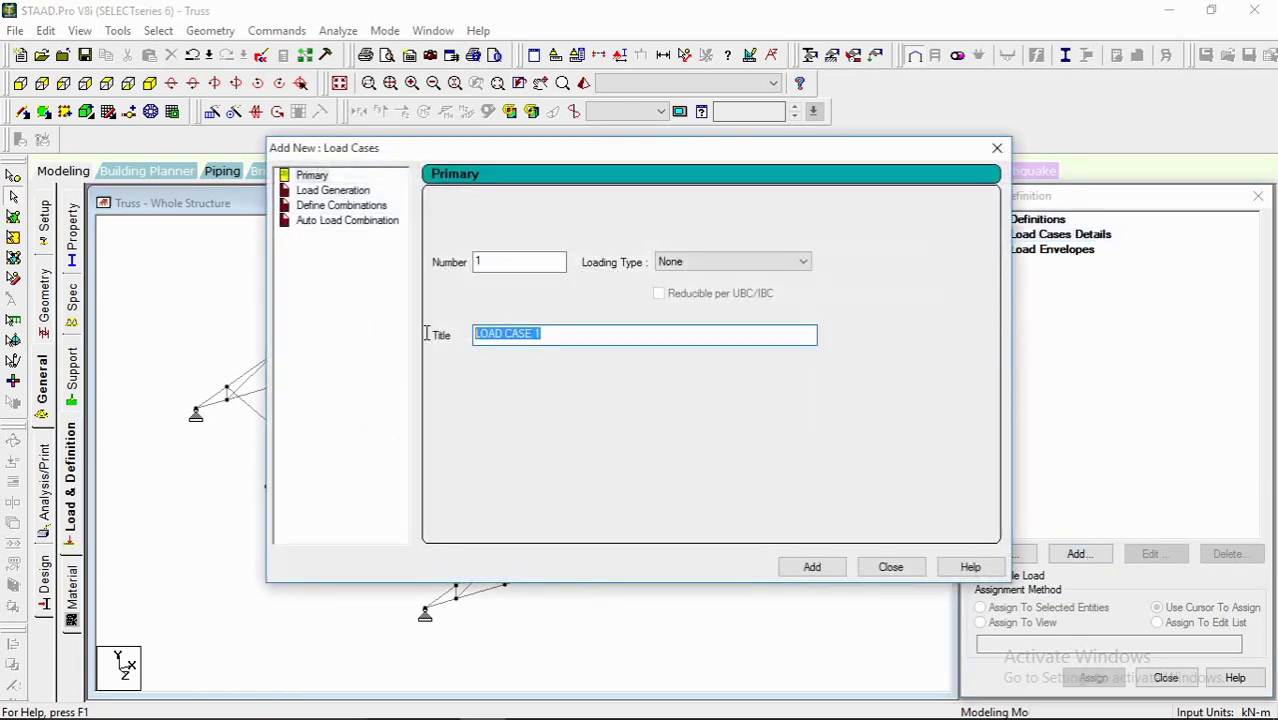
left_click(714, 266)
left_click(716, 279)
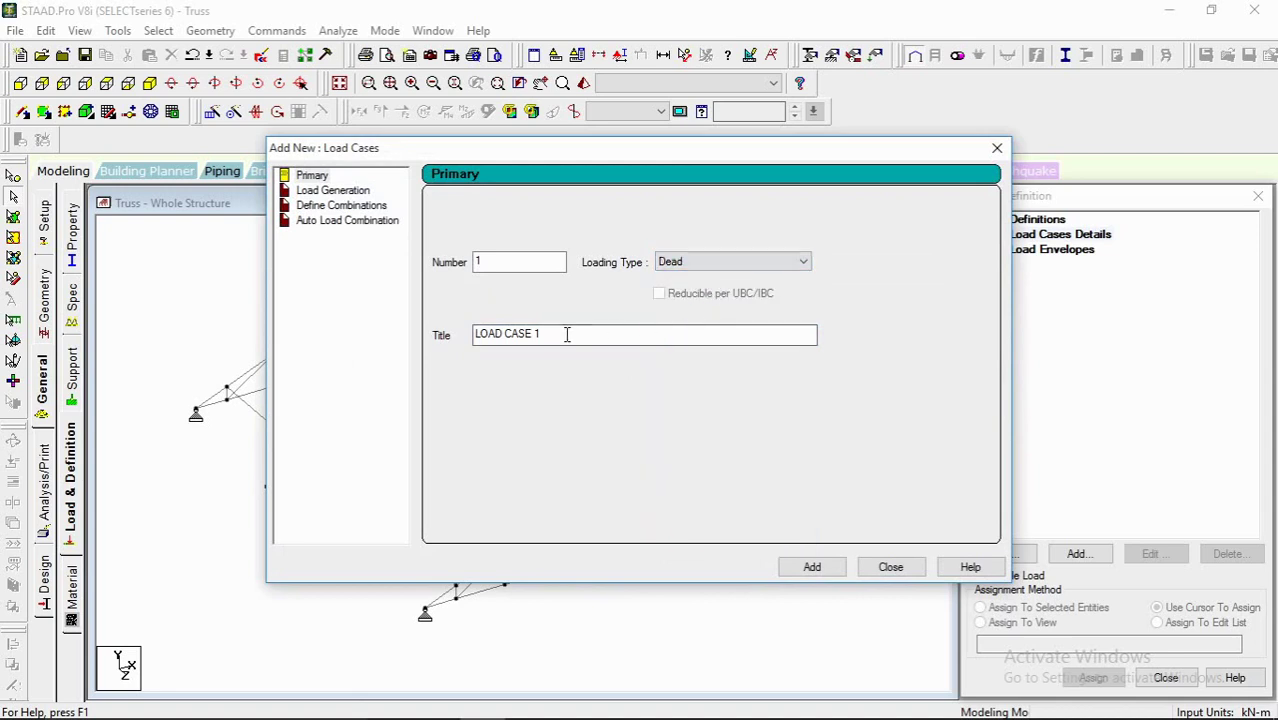
type("de")
left_click(812, 567)
Step: Create primary load case 2 with loading type Live and the title "Live"
left_click(727, 262)
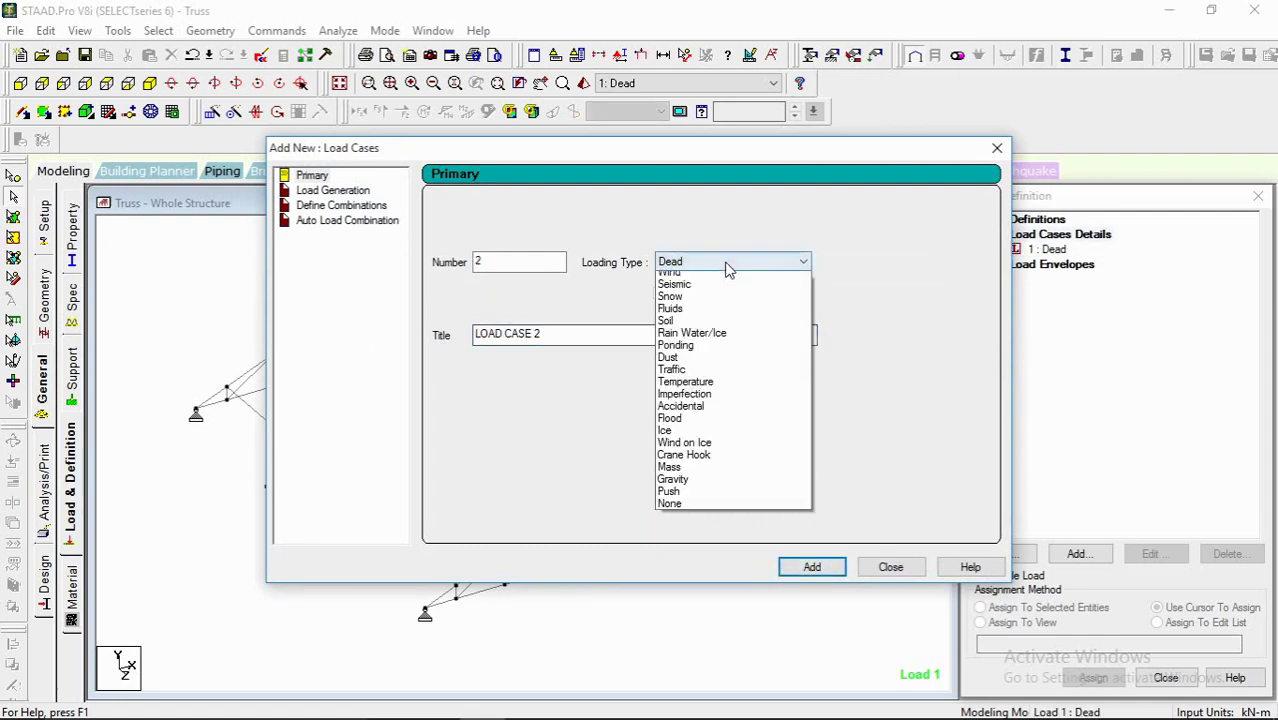
left_click(719, 289)
left_click_drag(540, 335, 396, 334)
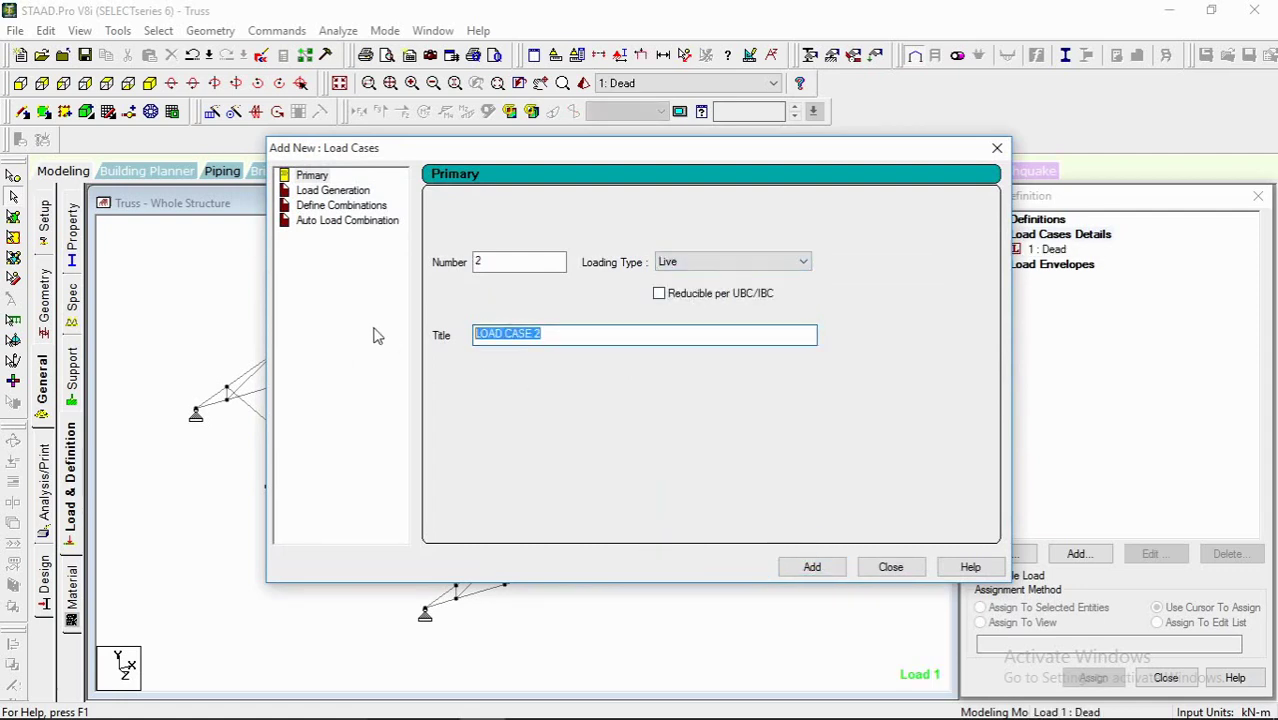
type("Dea")
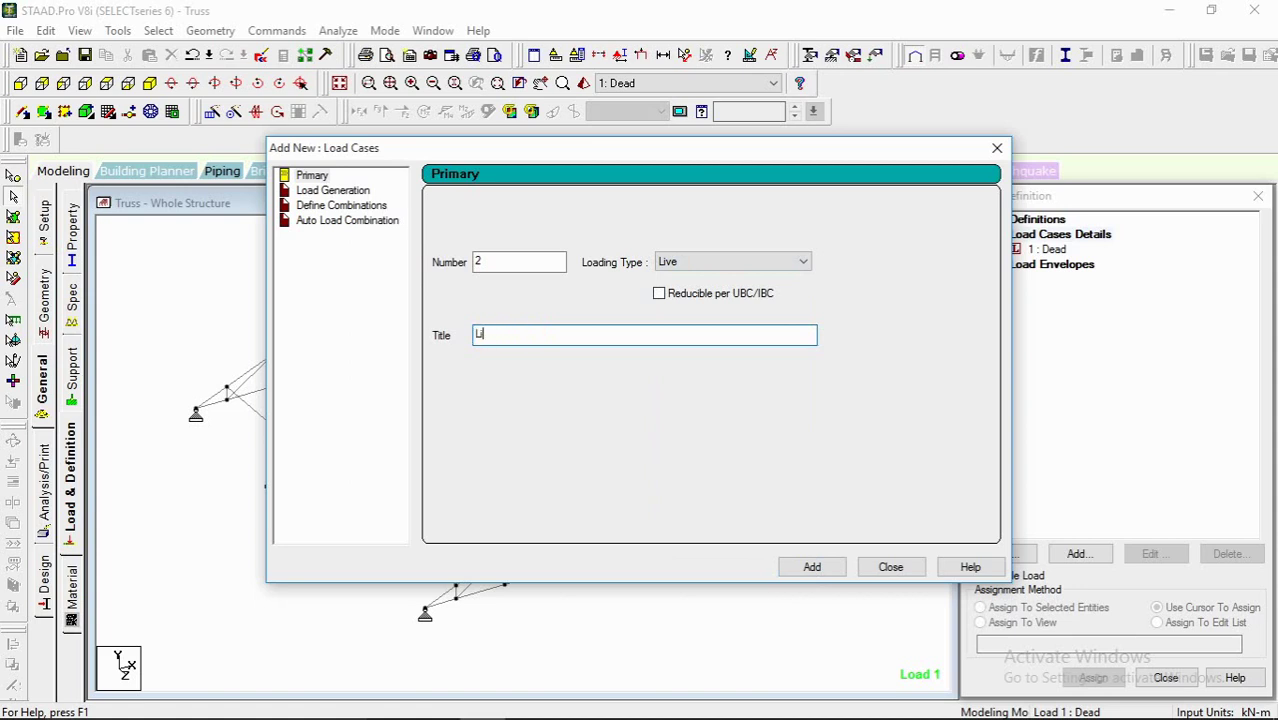
left_click(840, 562)
Step: Create primary load case 3 with loading type Wind and the title "Wind", and finish adding load cases
left_click(708, 265)
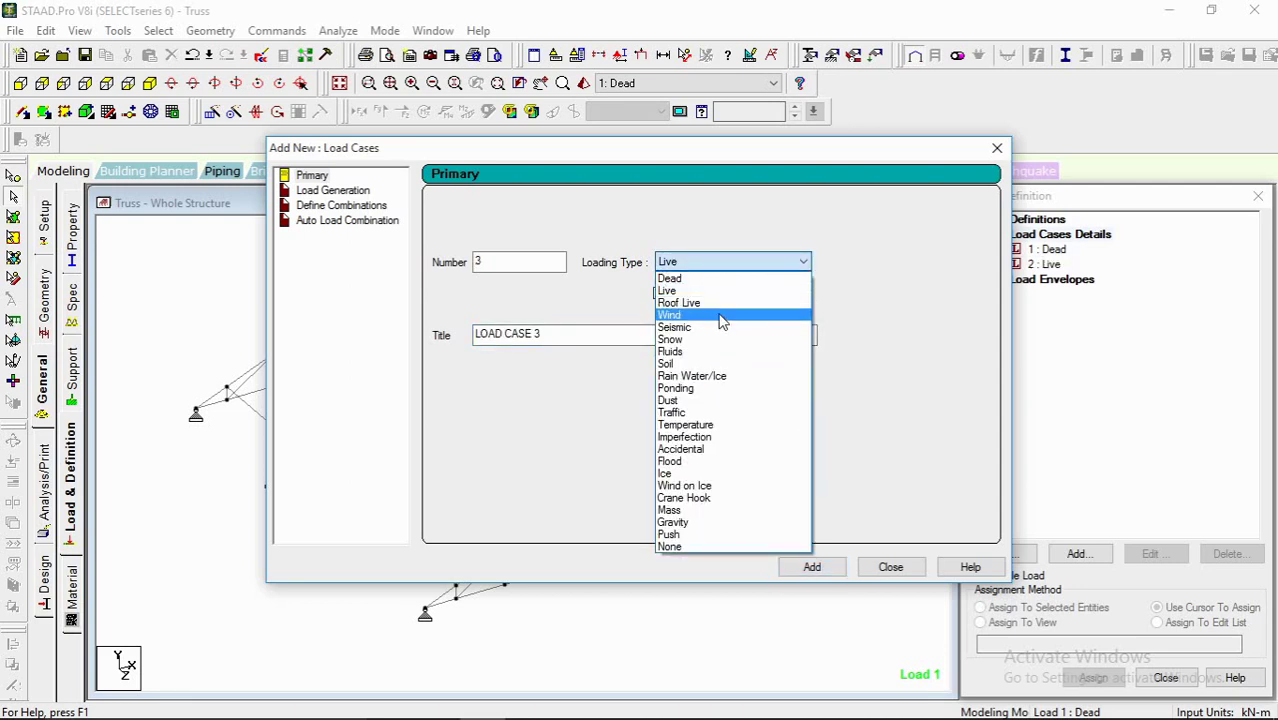
left_click(722, 317)
type("Wind")
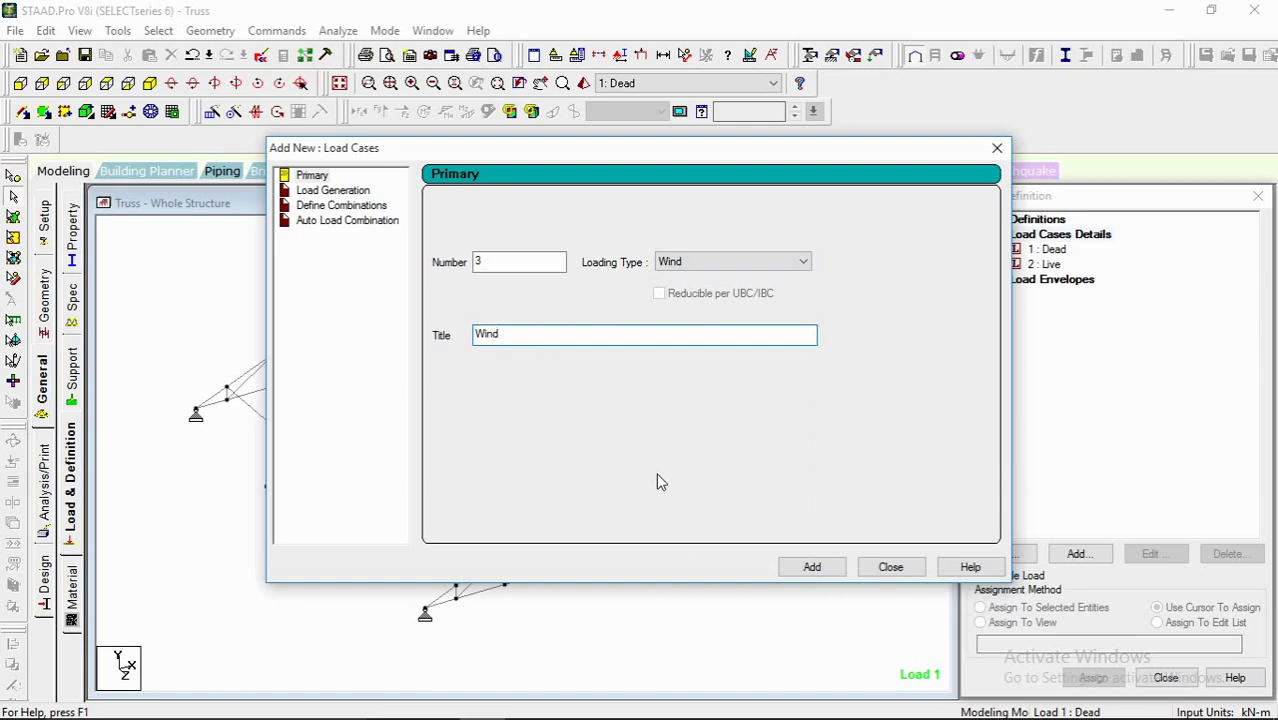
left_click(811, 566)
left_click(889, 567)
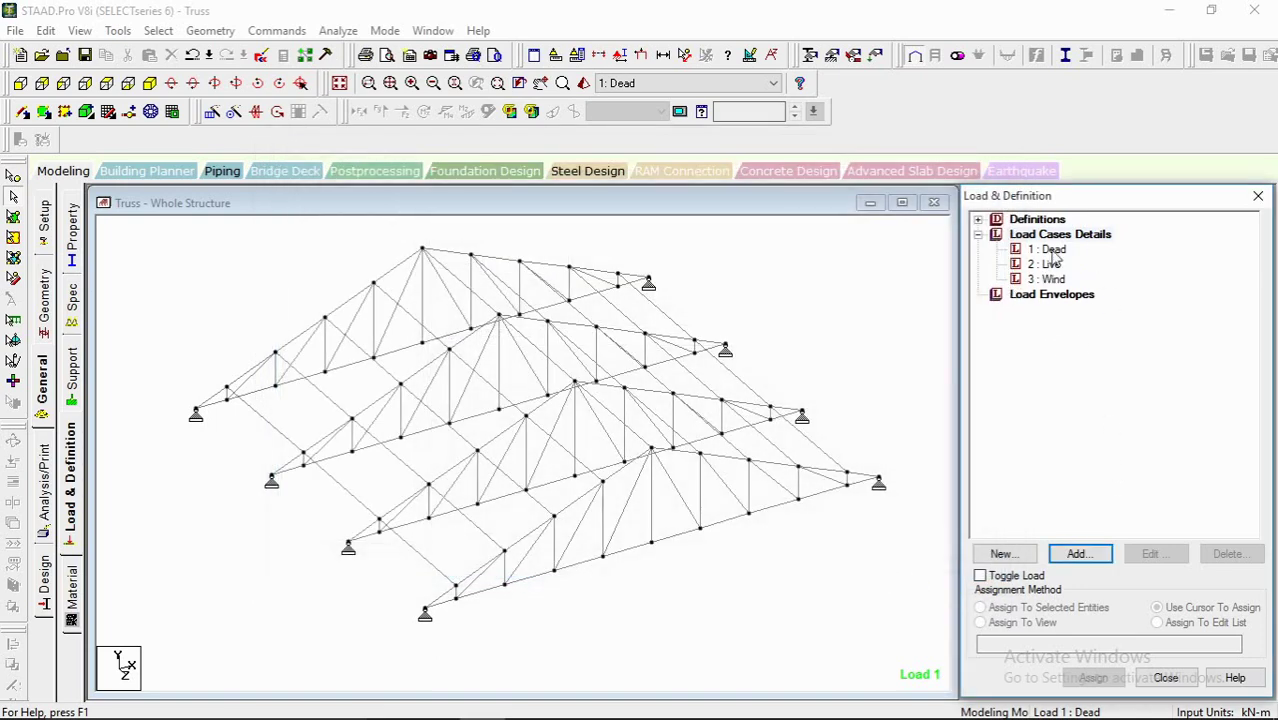
left_click(662, 356)
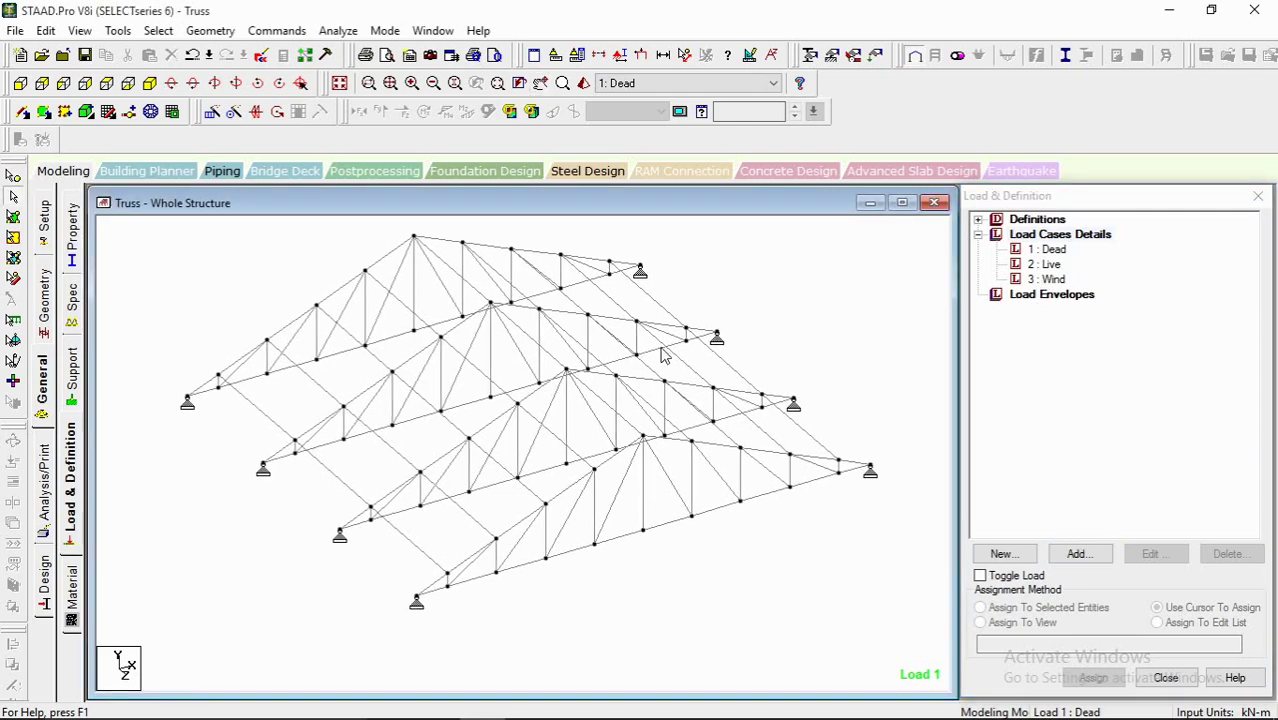
left_click(1052, 280)
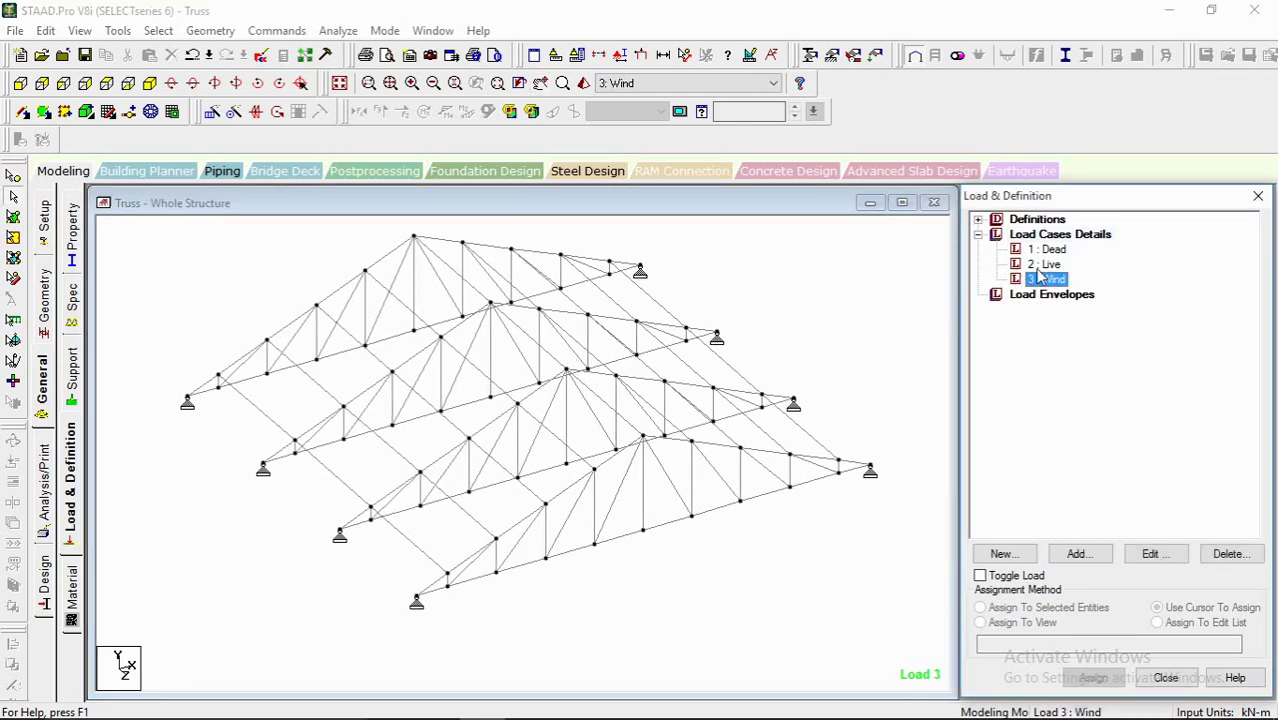
left_click(570, 385)
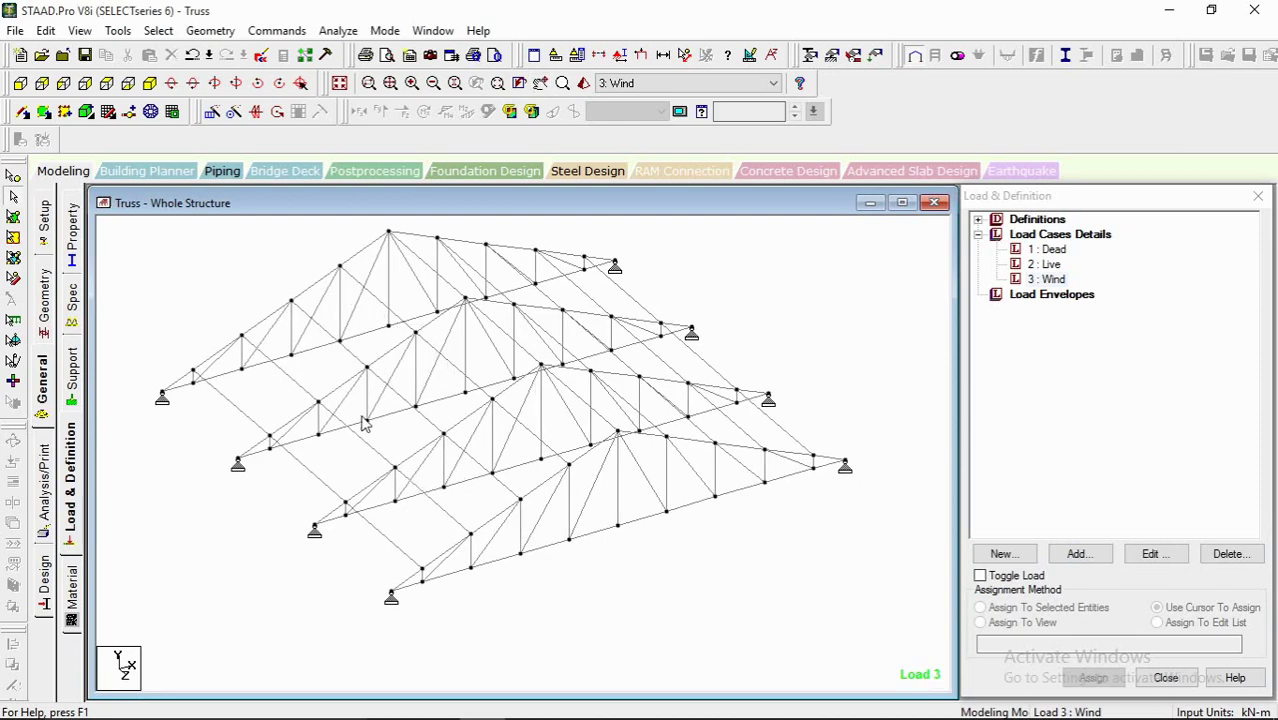
middle_click_drag(418, 433, 447, 433)
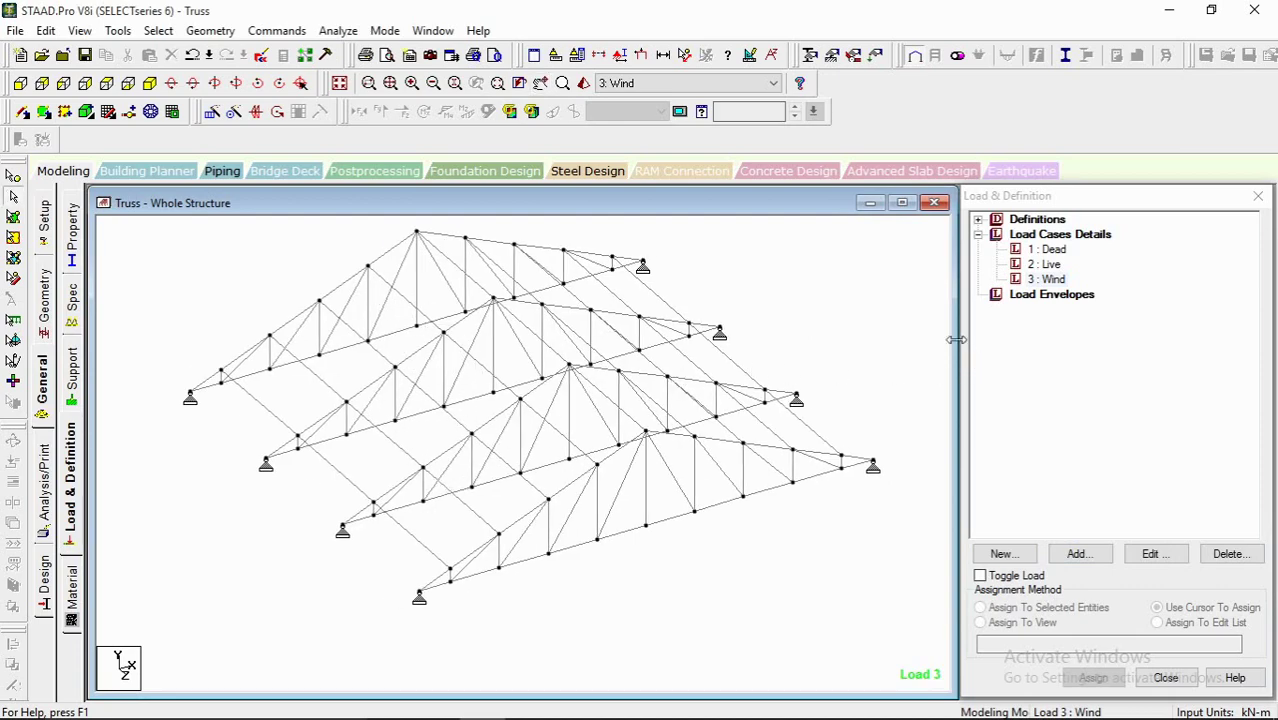
middle_click_drag(832, 339, 843, 355)
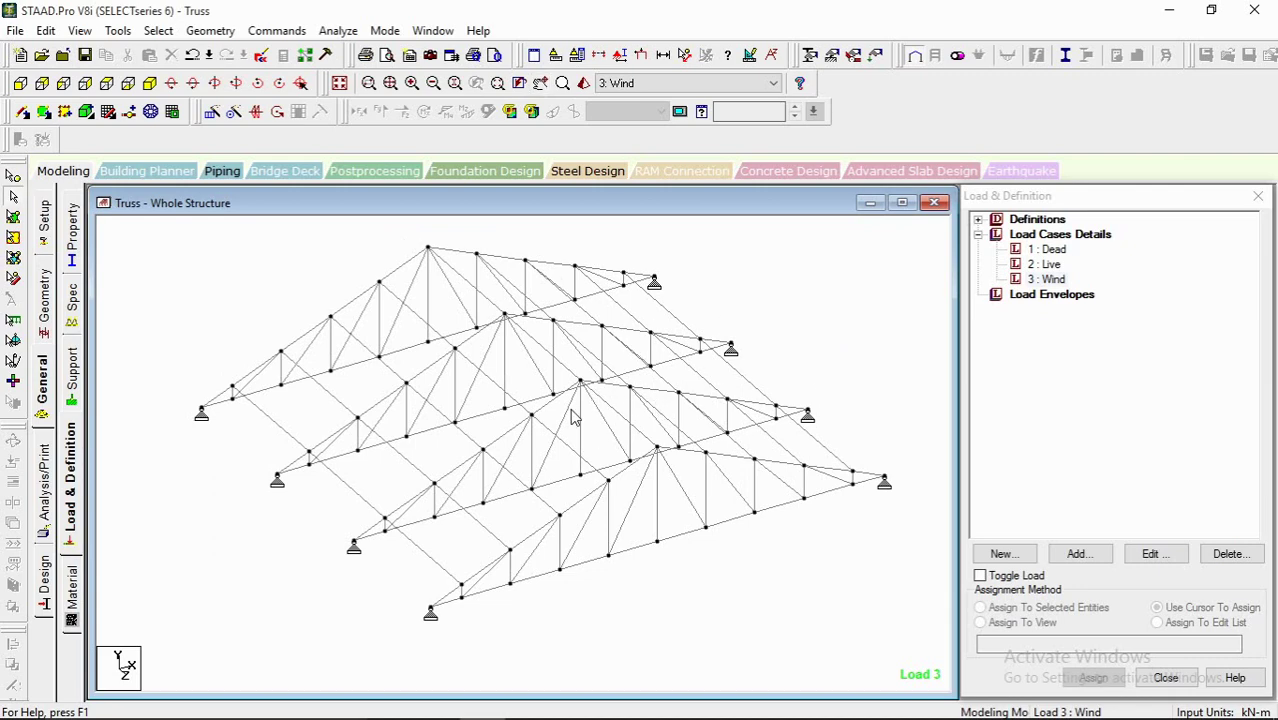
middle_click_drag(571, 410, 569, 384)
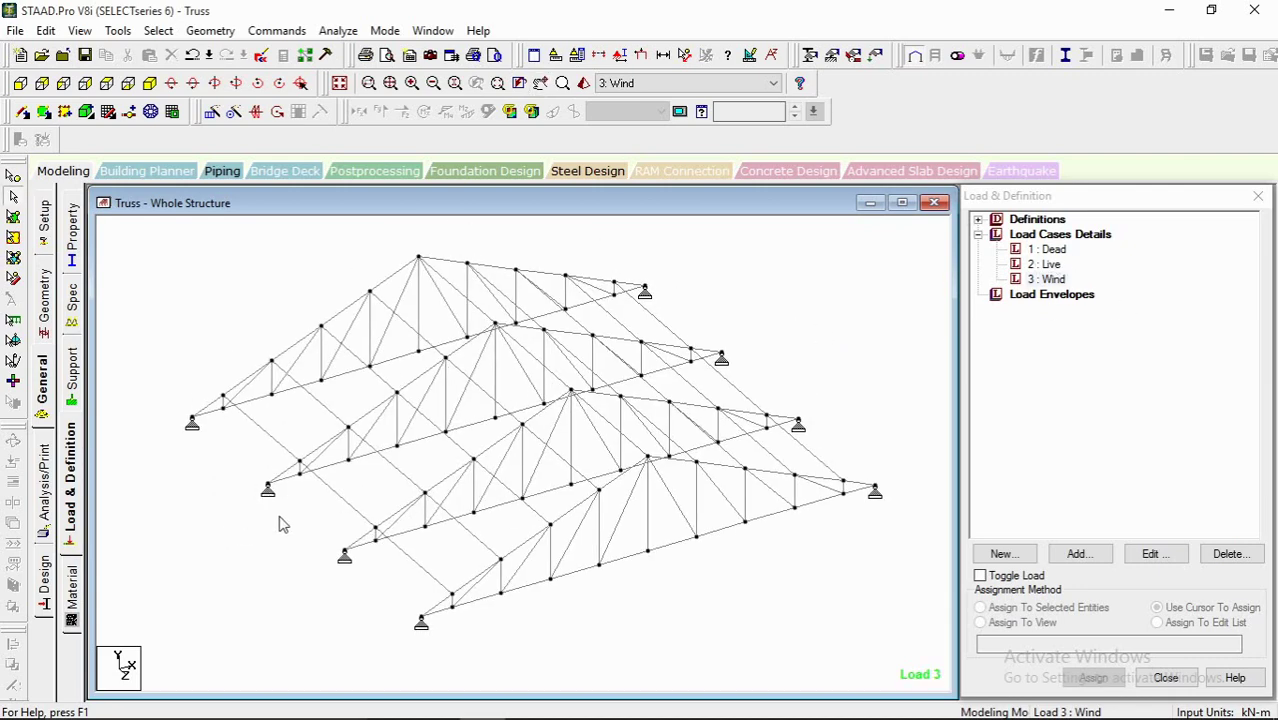
Step: Add a selfweight load in the Y direction with factor -1 to the Dead load case
left_click(1050, 250)
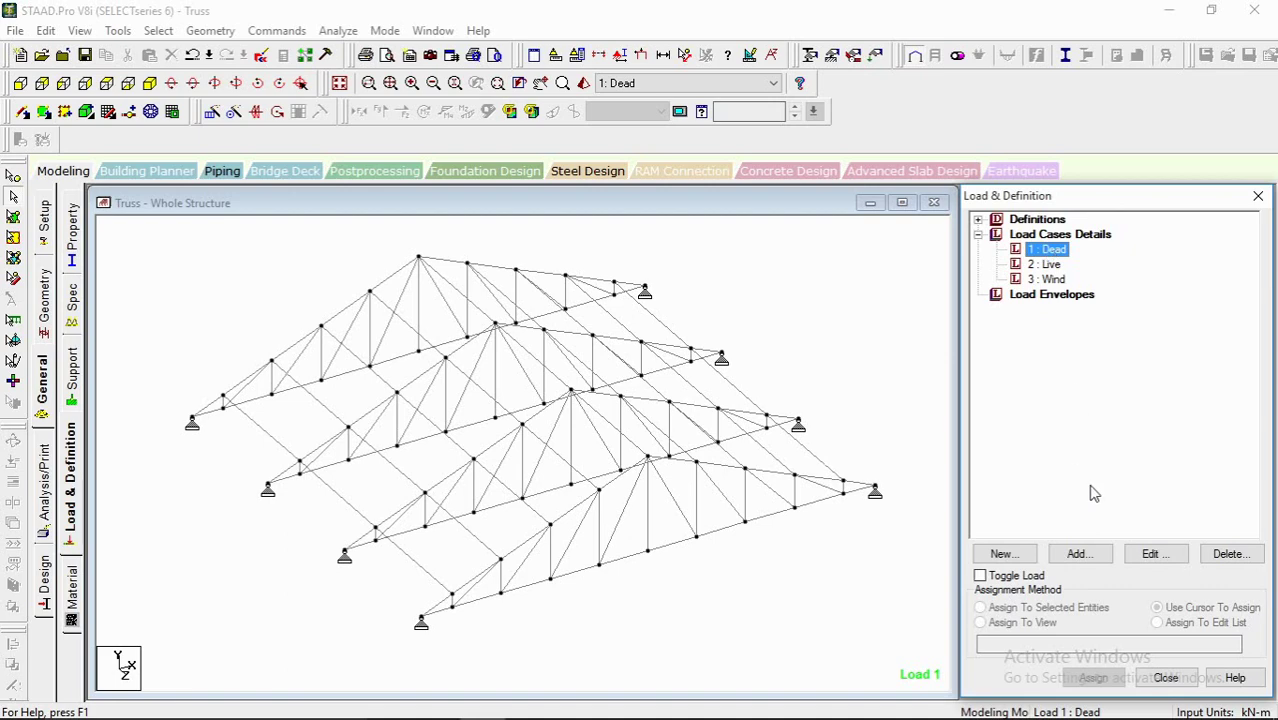
left_click(1080, 556)
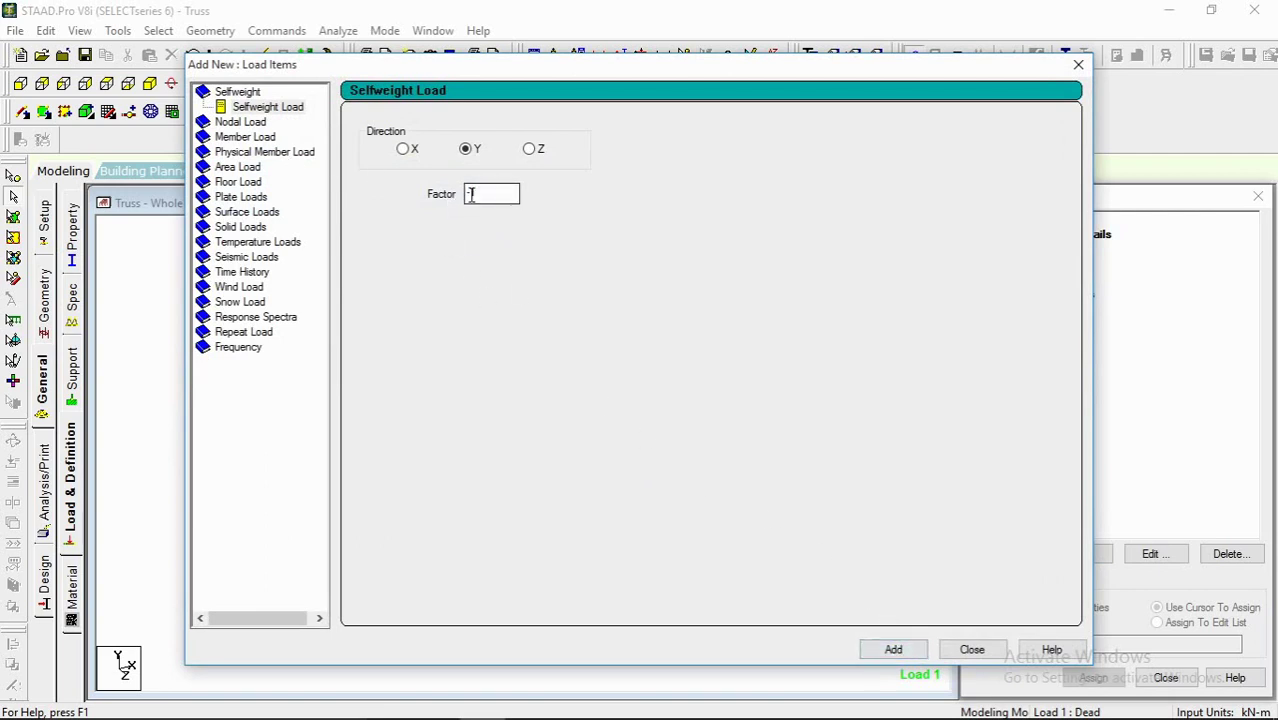
left_click(900, 648)
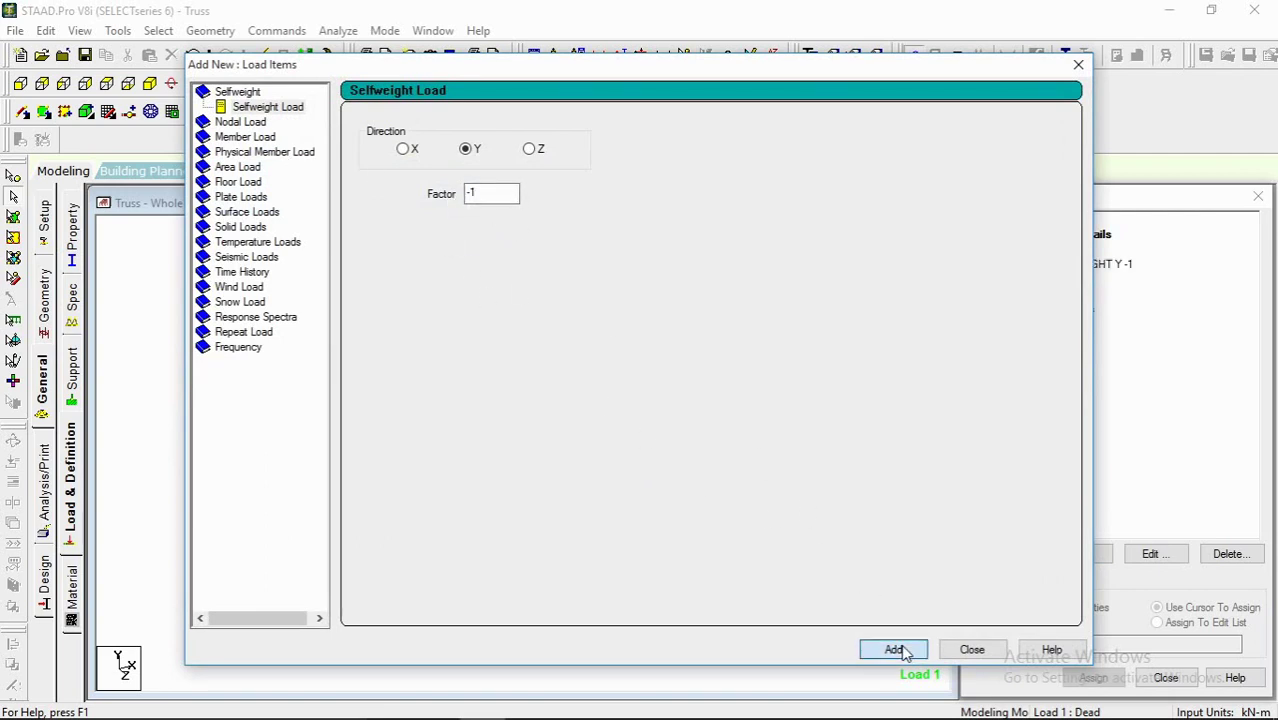
left_click(970, 651)
left_click(1056, 250)
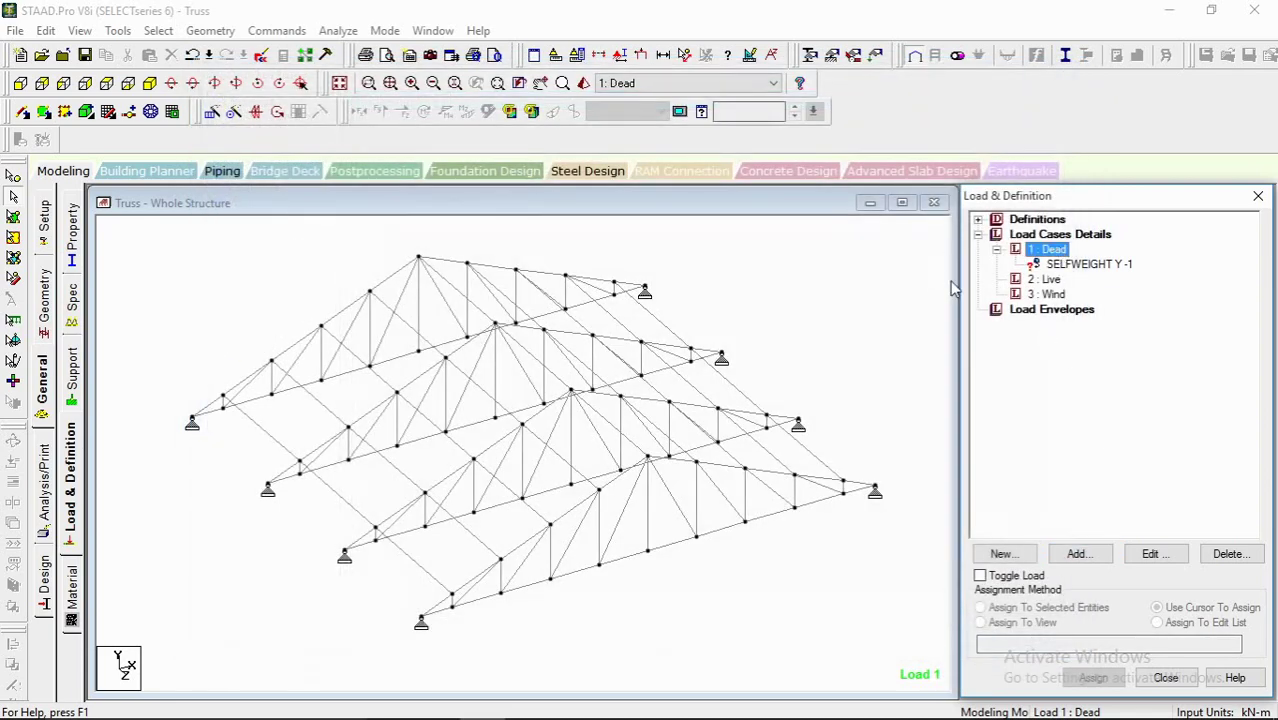
middle_click_drag(598, 407, 453, 388)
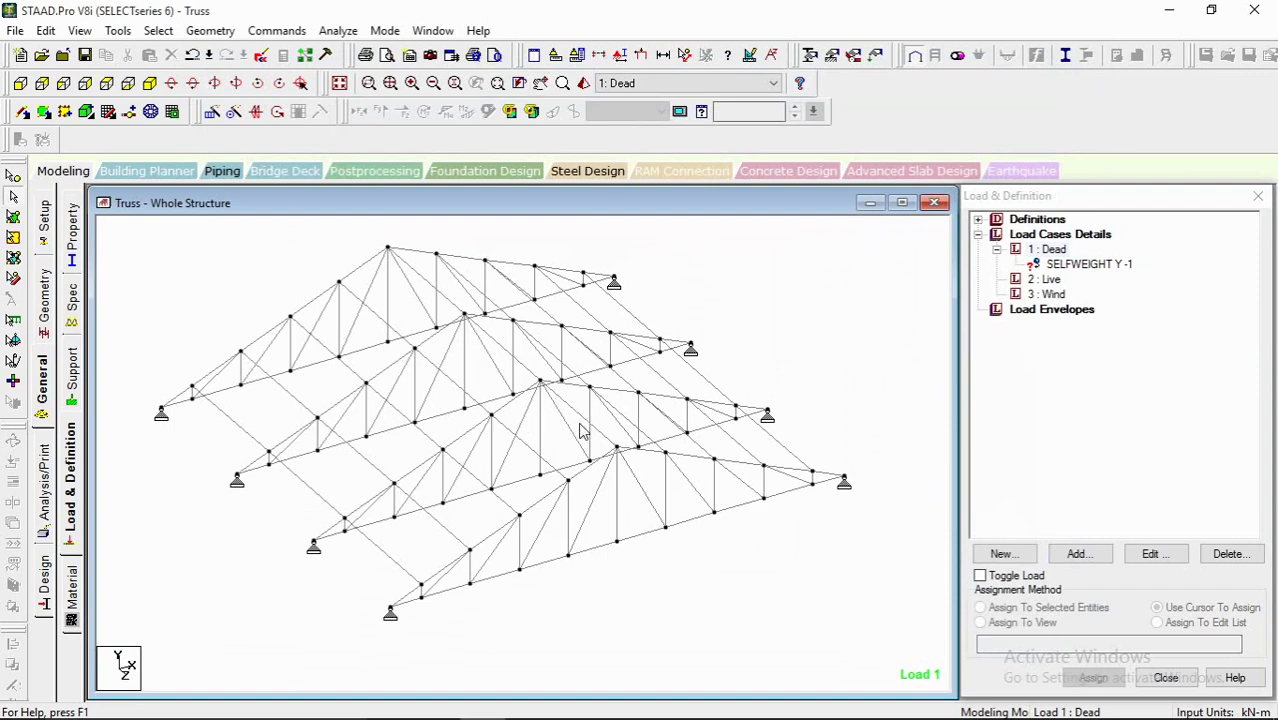
middle_click_drag(583, 431, 561, 424)
middle_click_drag(668, 436, 684, 431)
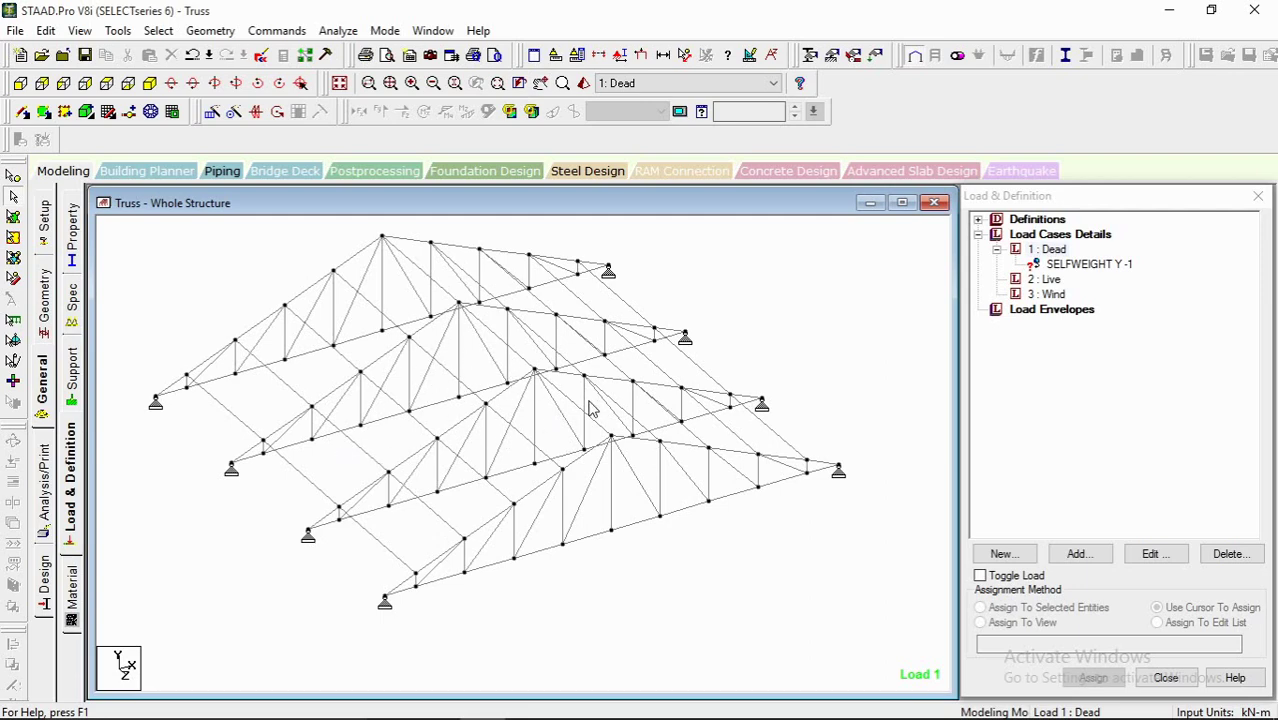
middle_click_drag(632, 439, 625, 435)
middle_click_drag(533, 425, 559, 442)
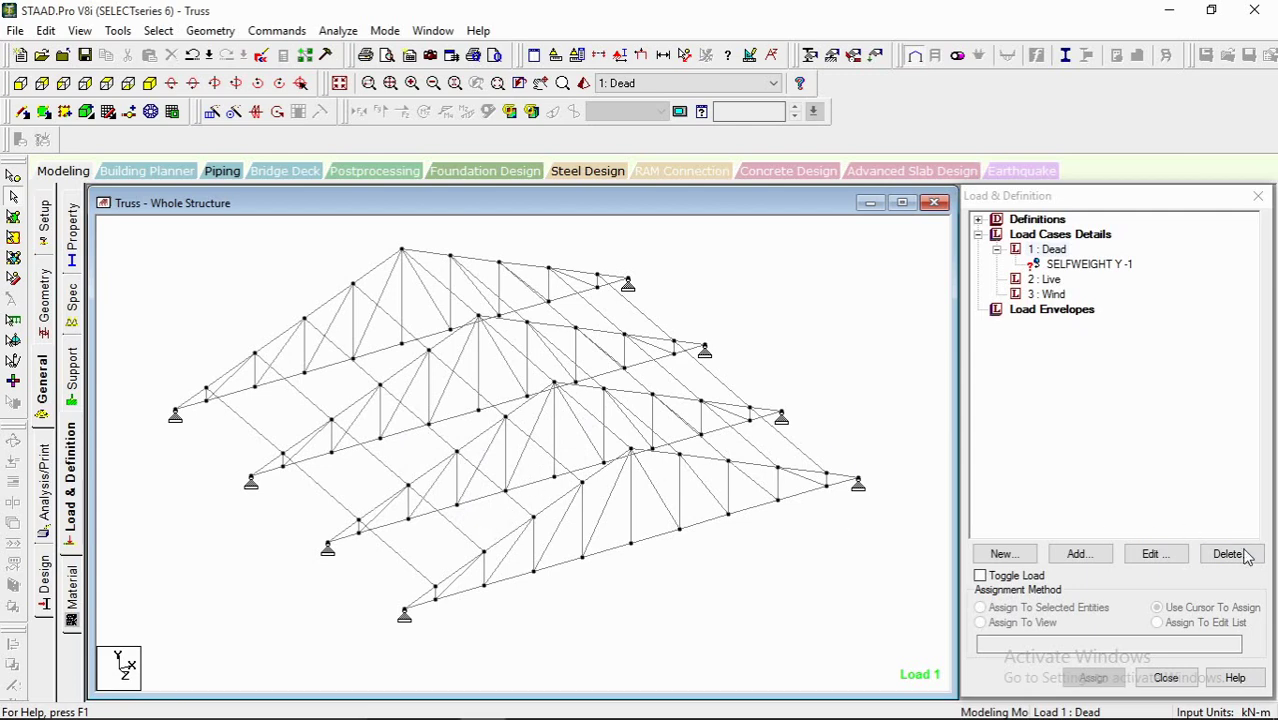
Step: Add a uniform member force of -0.07 kN/m in the GY direction to the Dead load case
left_click(1058, 252)
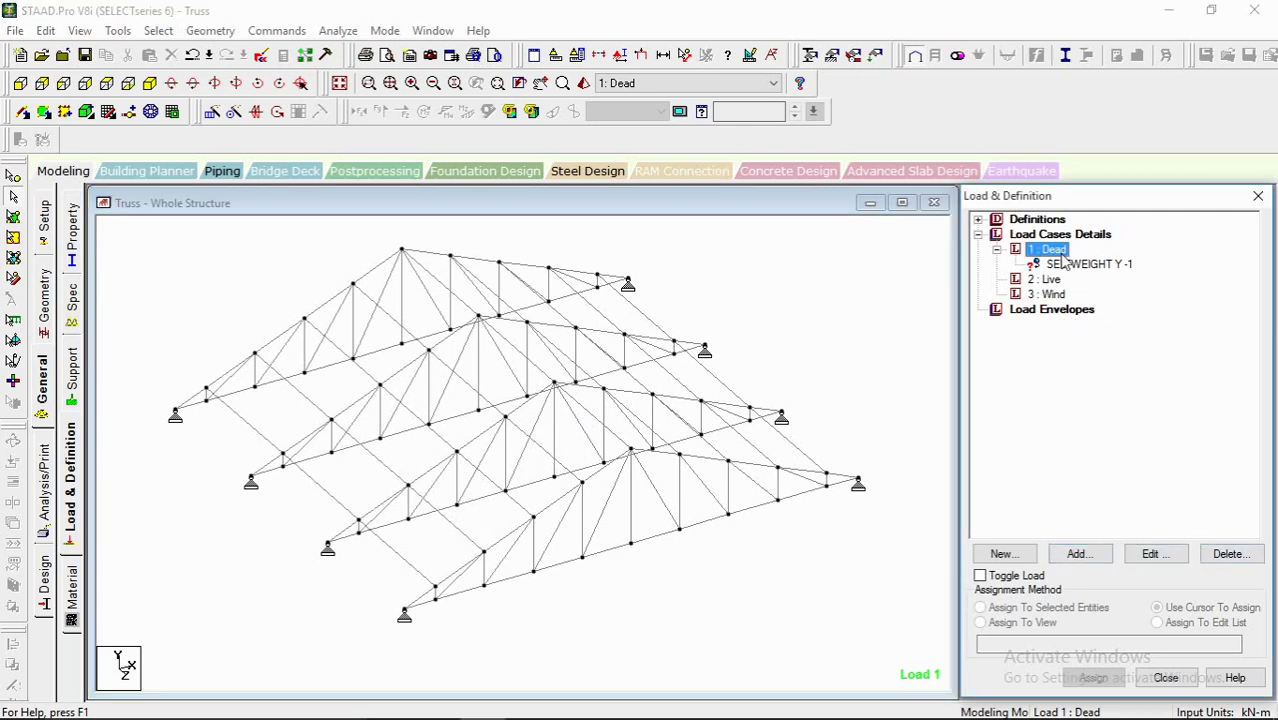
left_click(1079, 556)
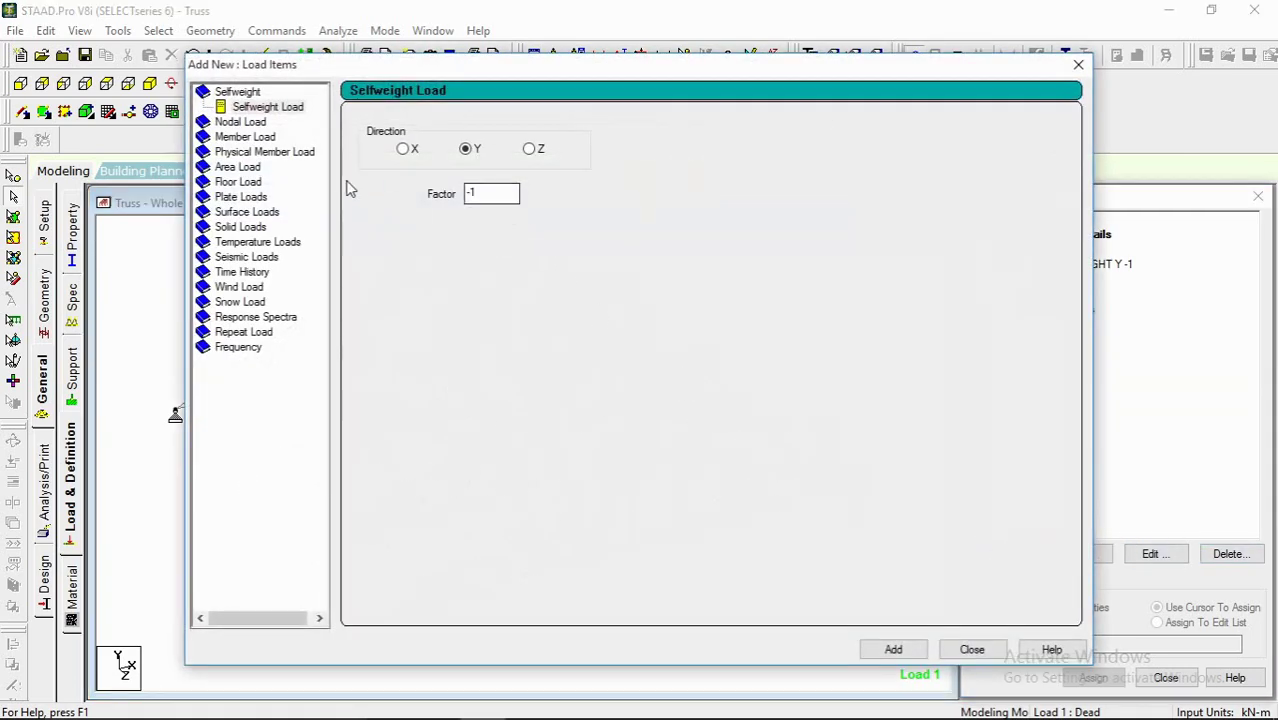
left_click(246, 137)
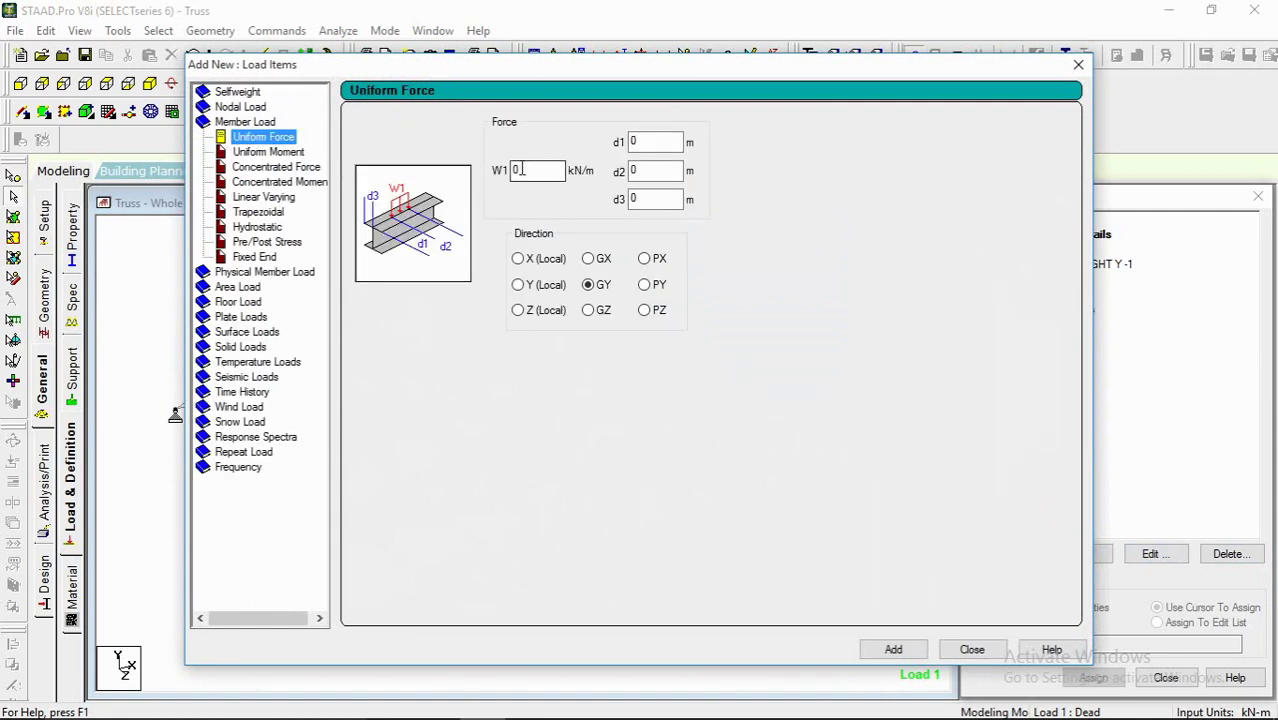
key("Tab")
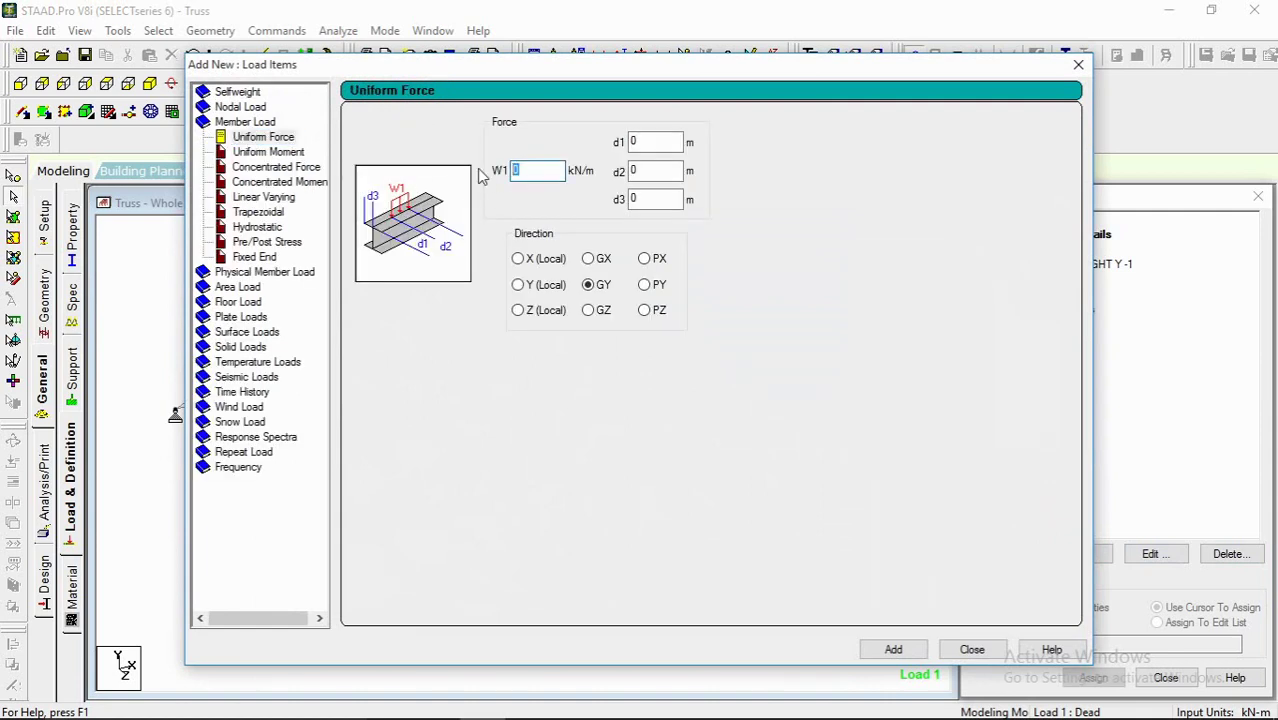
key("BackSpace")
type("-0.07")
left_click(919, 649)
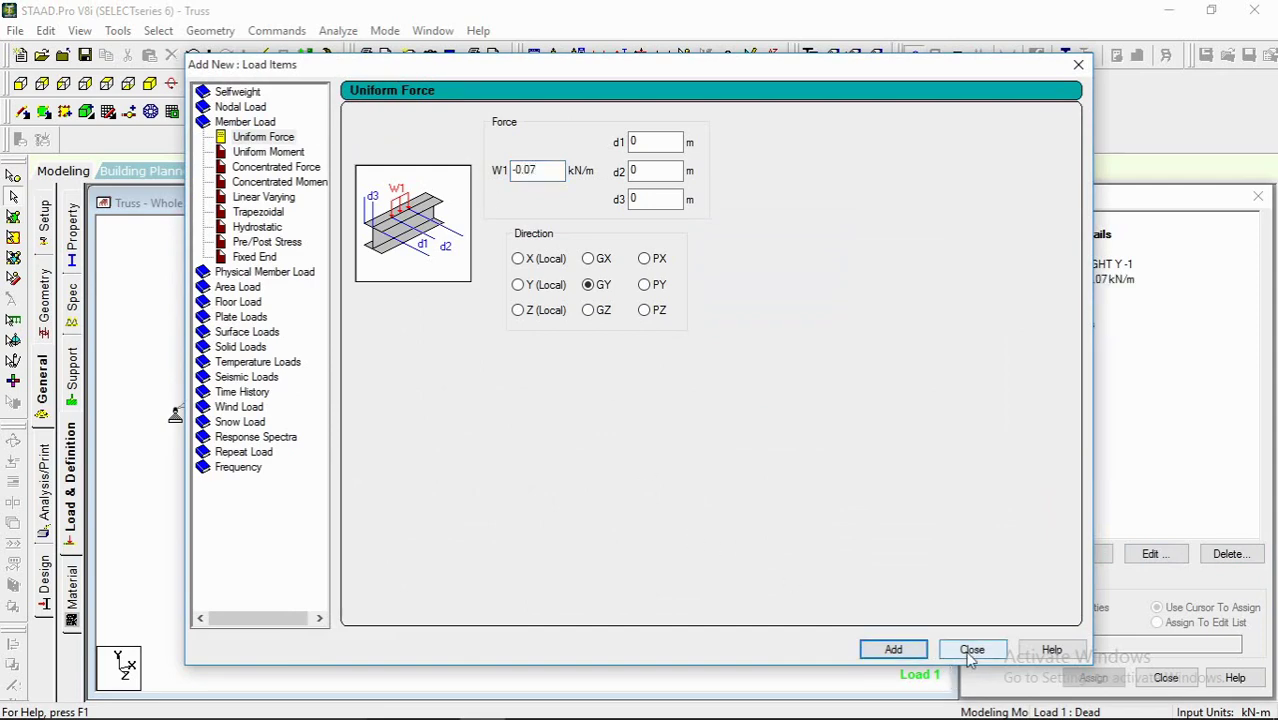
left_click(971, 651)
left_click(1090, 280)
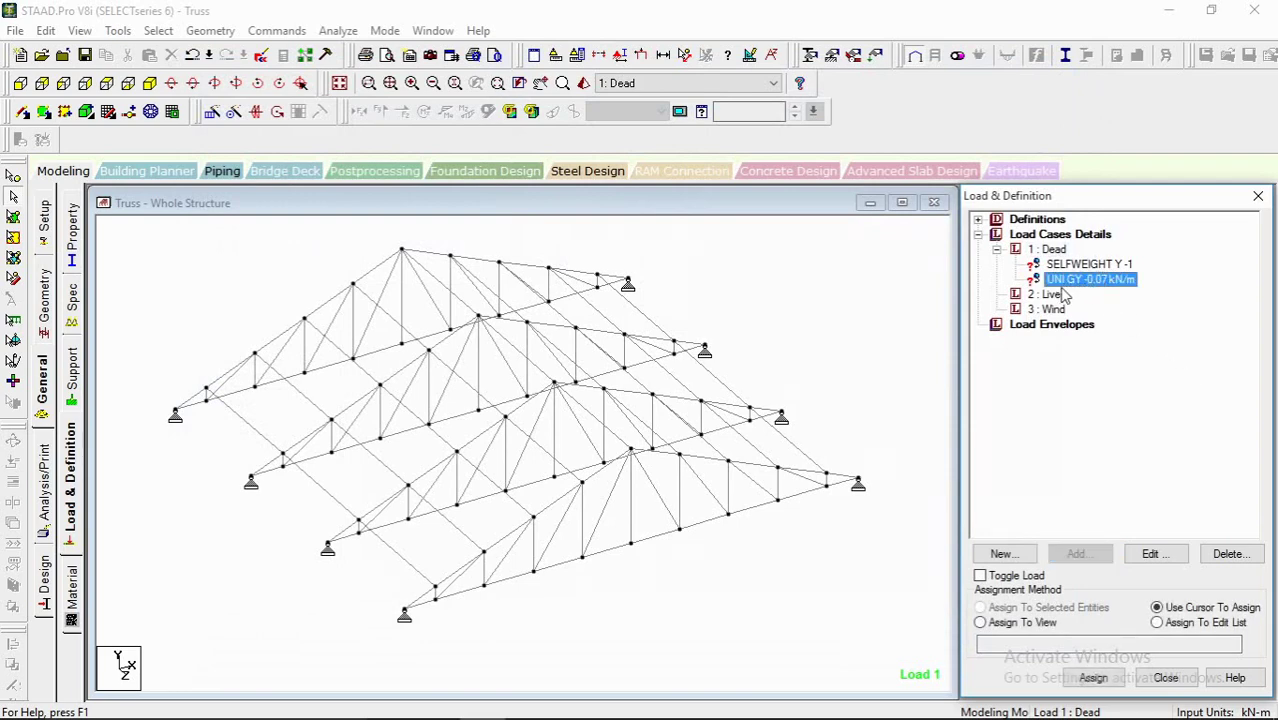
left_click(1088, 266)
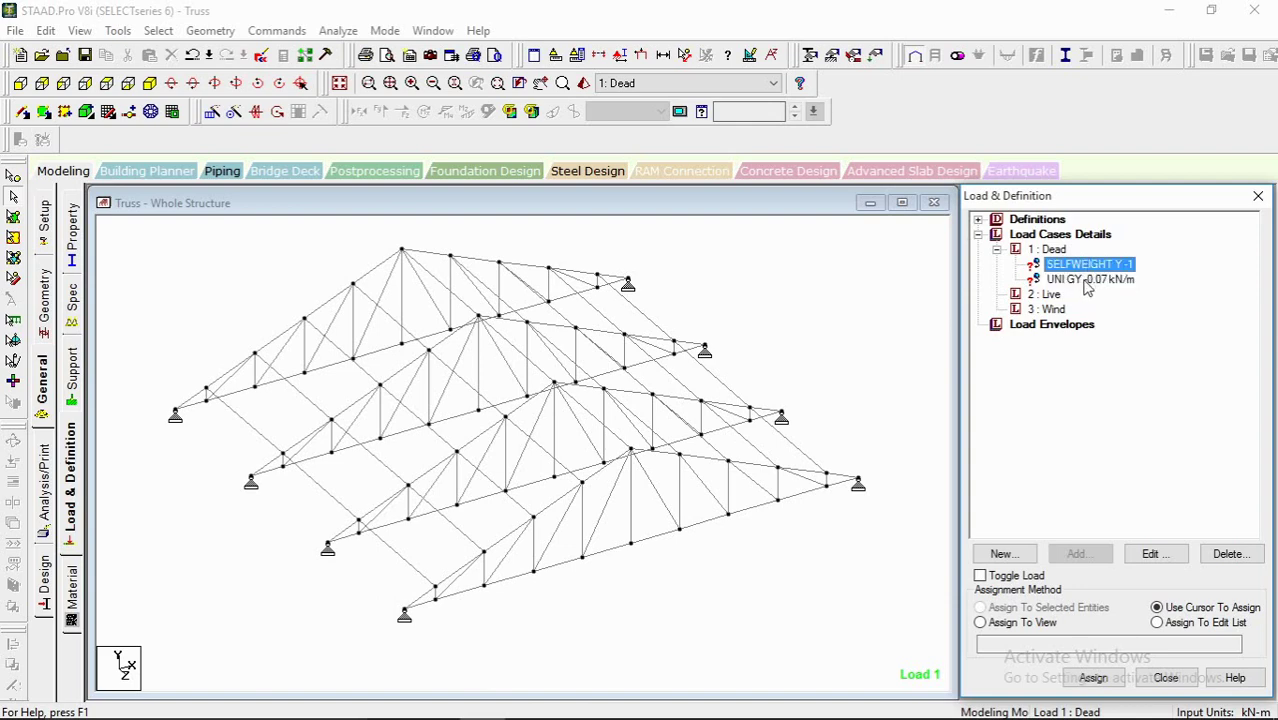
left_click(1082, 282)
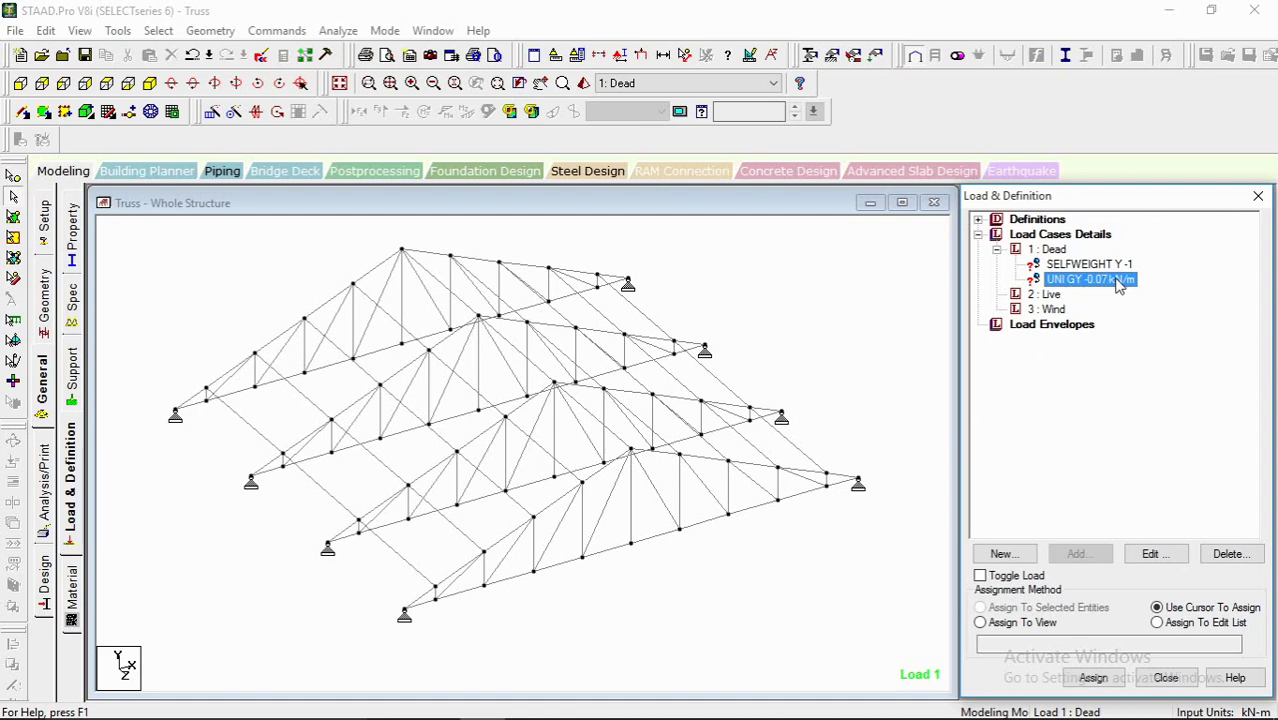
left_click(1084, 266)
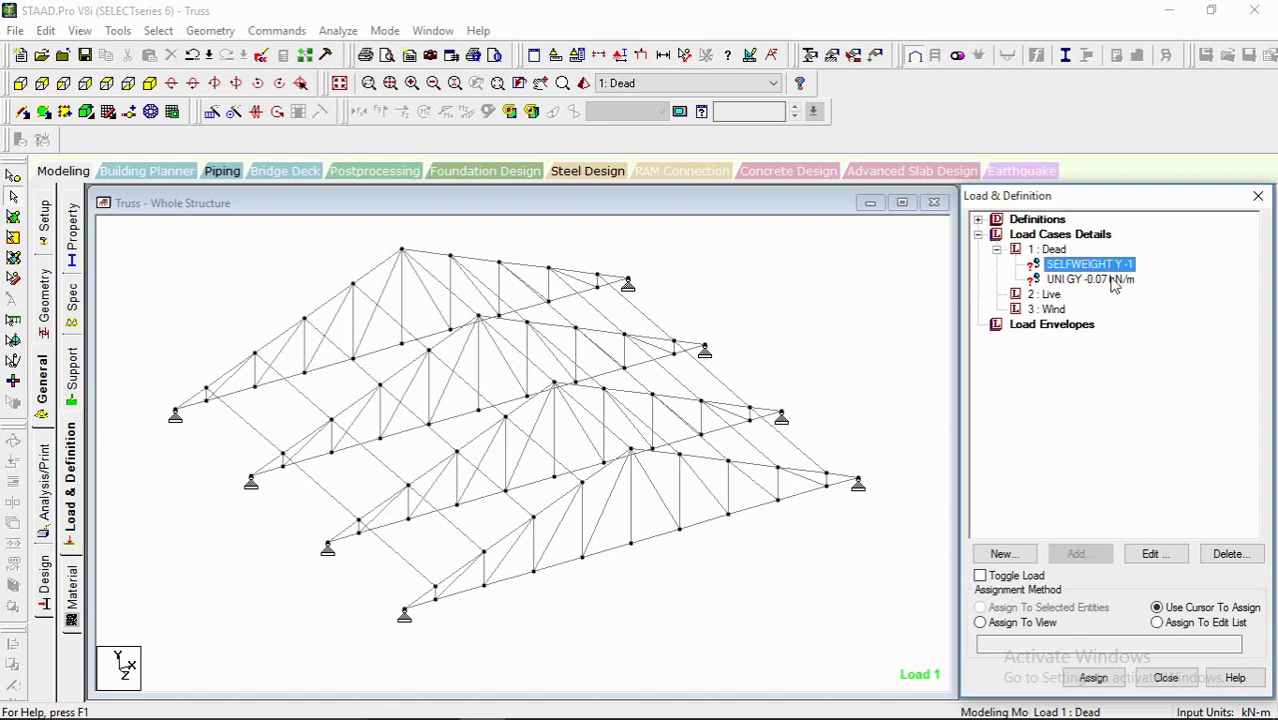
left_click(1088, 281)
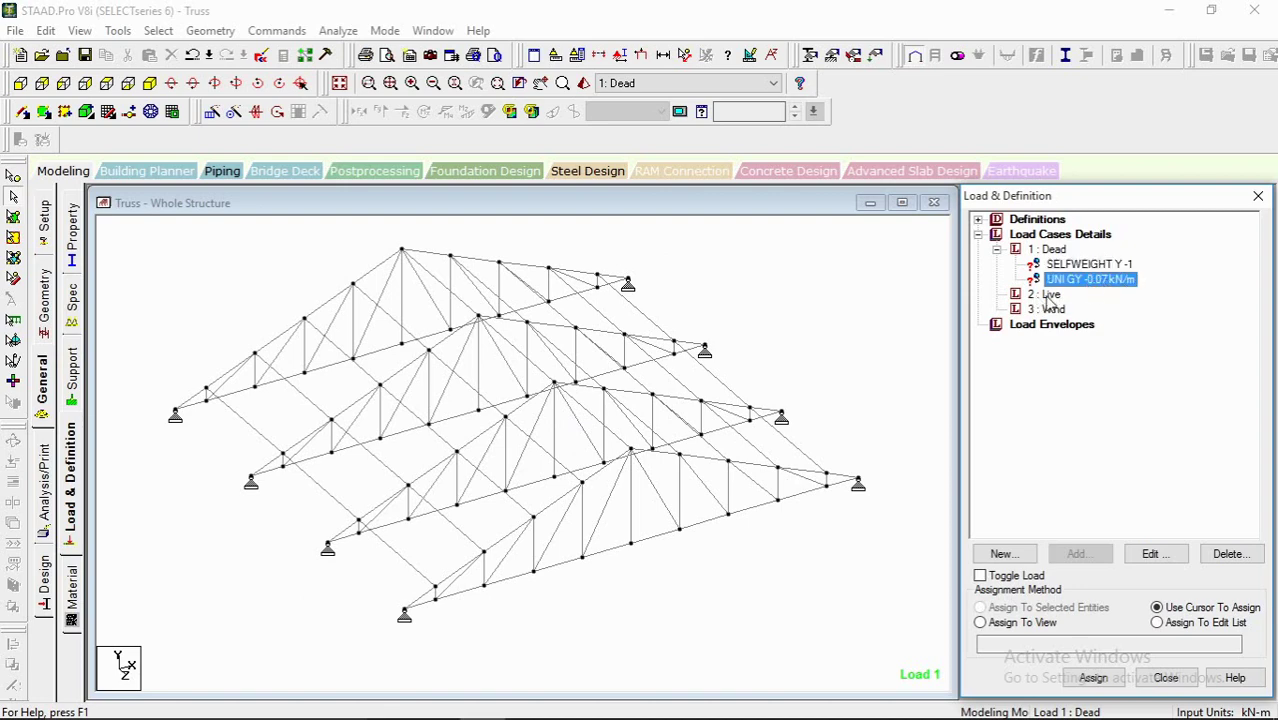
Step: Add a uniform member force of -1.05 kN/m in the GY direction to the Live load case
left_click(1050, 296)
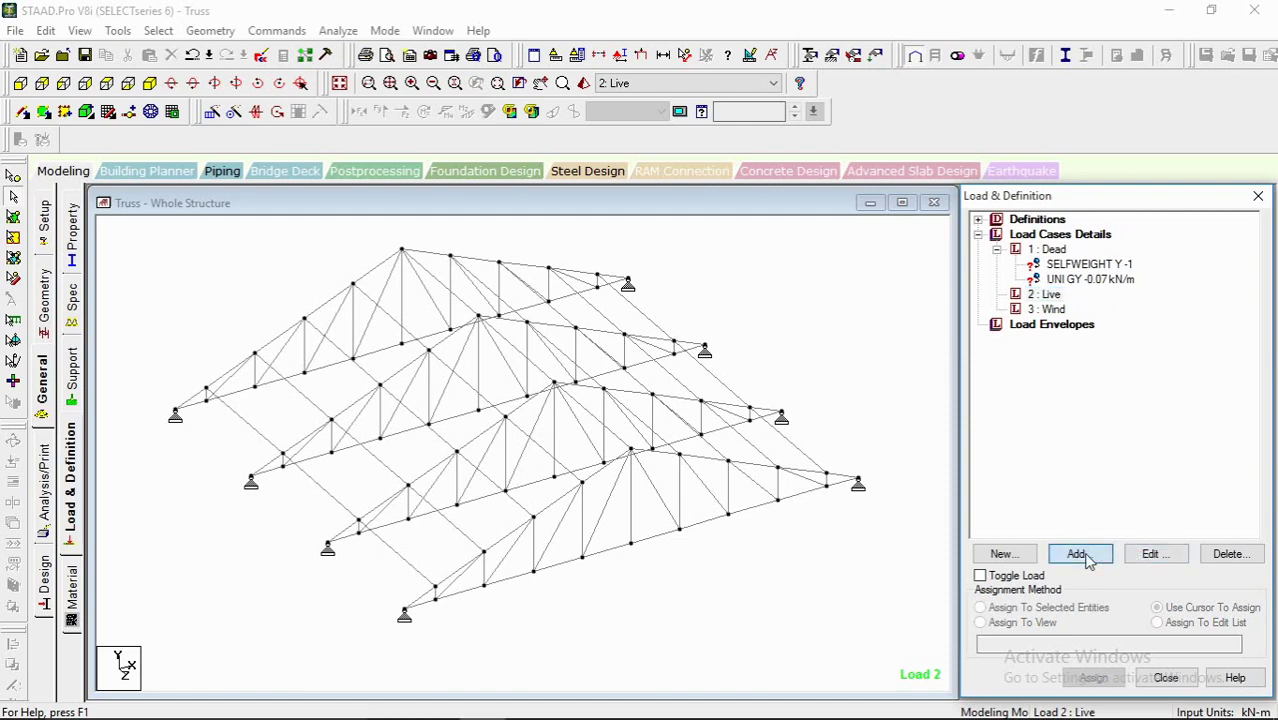
left_click(1080, 555)
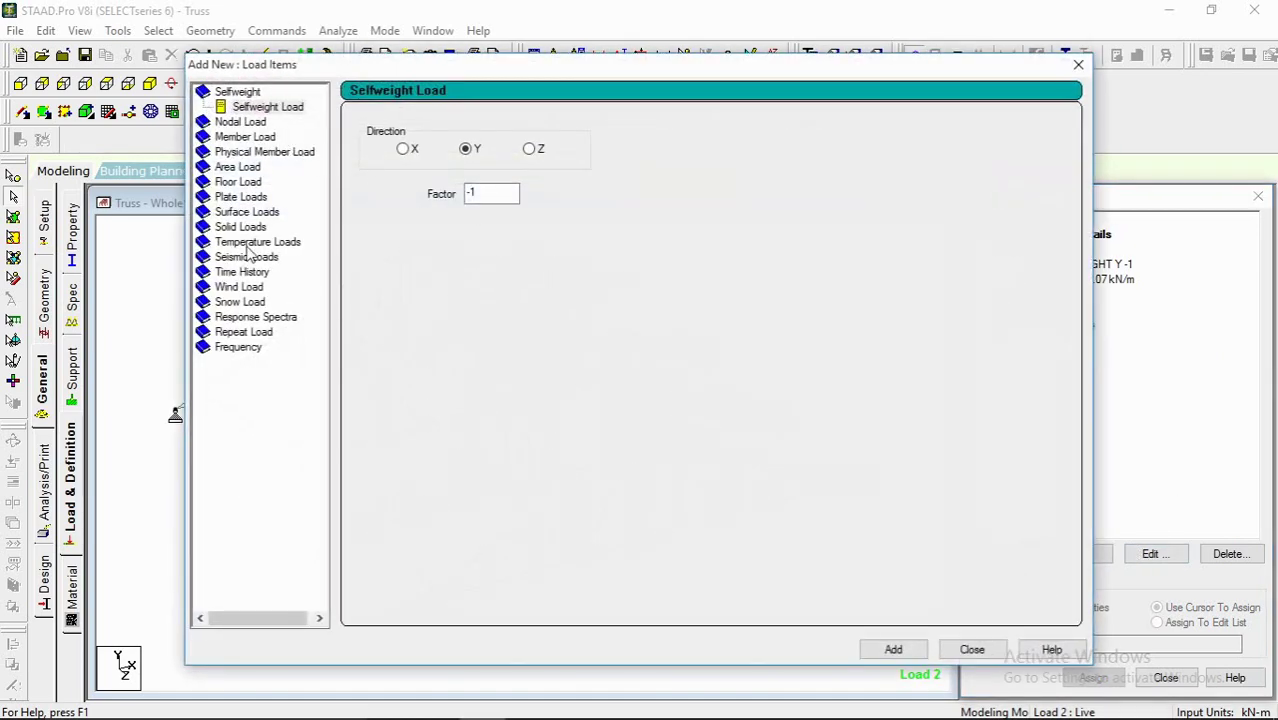
left_click(246, 137)
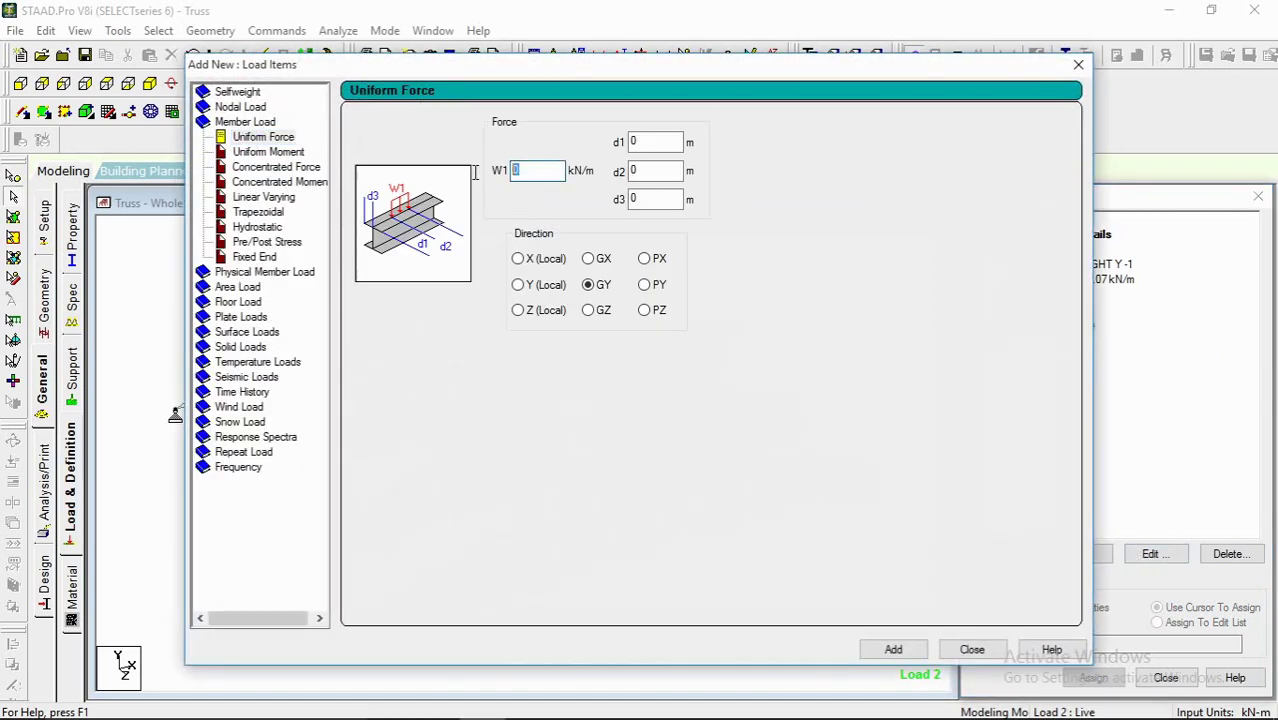
type("-1.05")
left_click(908, 651)
left_click(970, 651)
Step: Add a uniform member force of -1.41 kN/m in the GY direction to the Wind load case
left_click(1050, 327)
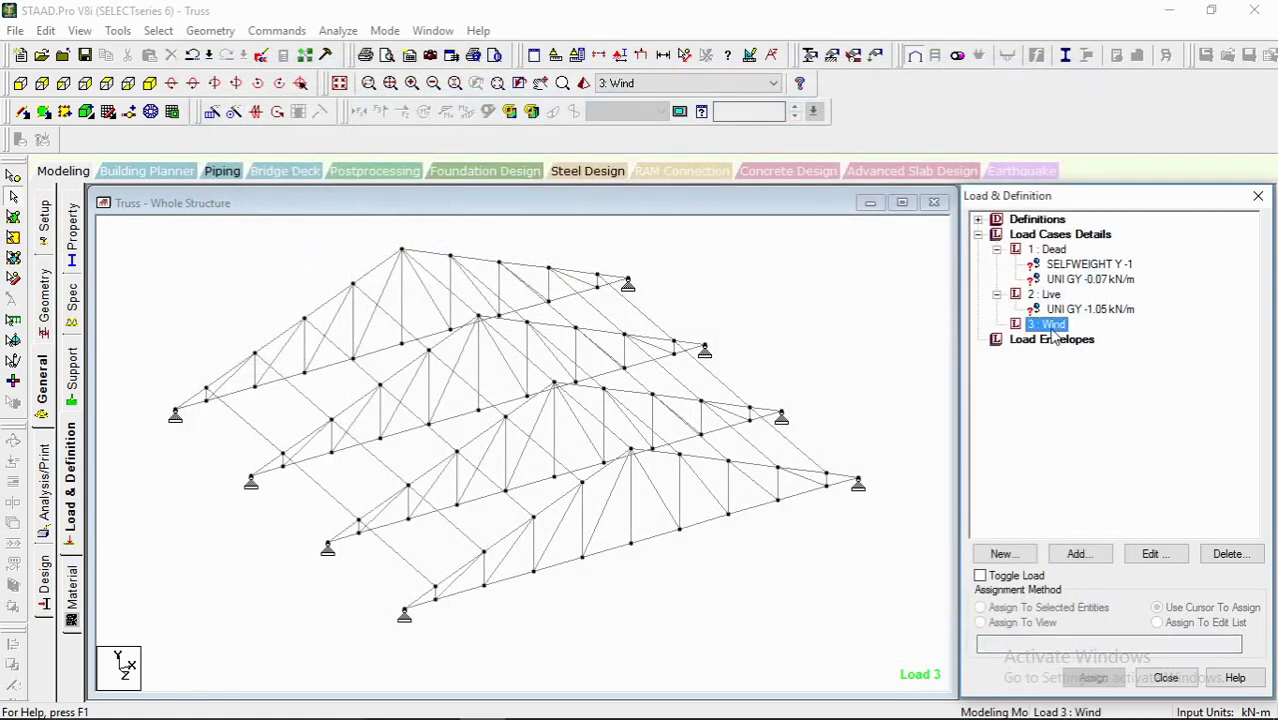
left_click(1079, 556)
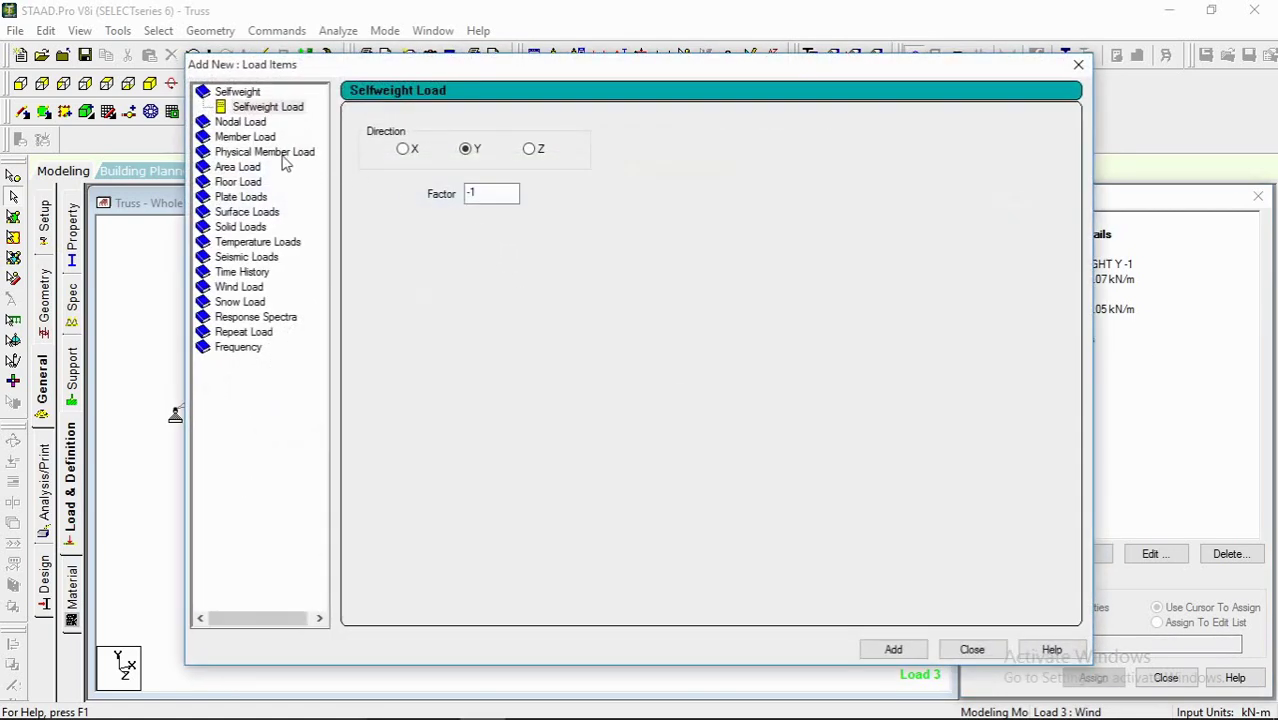
left_click(245, 137)
double_click(525, 170)
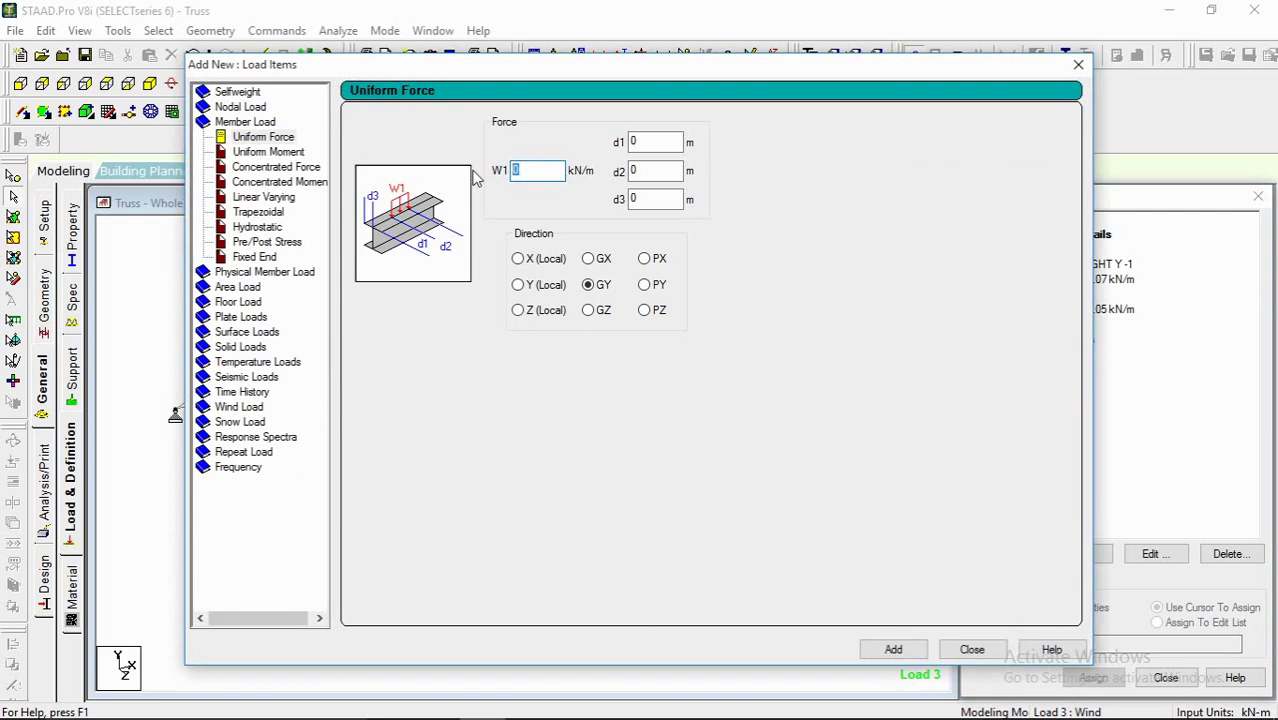
type("-")
type("1.41")
left_click(893, 649)
left_click(972, 649)
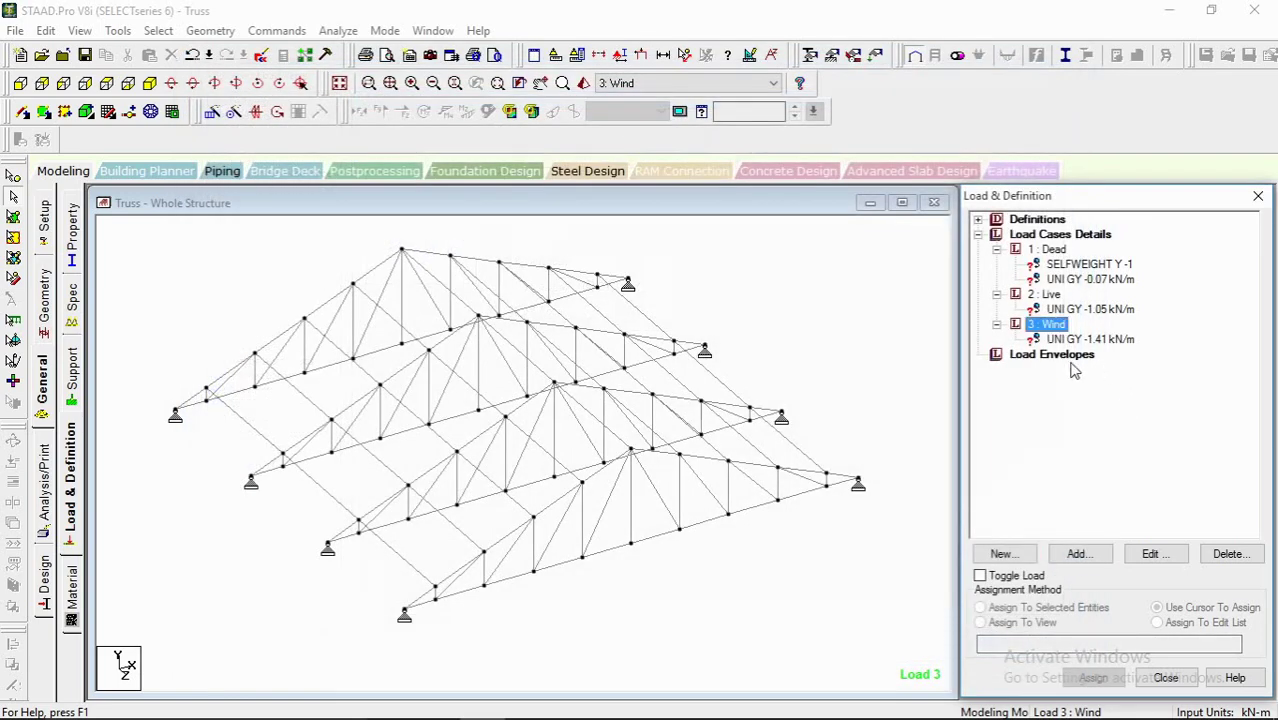
Step: Switch to 875_3.pdf in Adobe Reader and examine section 5.3 on the design wind speed and its k factors
mouse_move(570, 708)
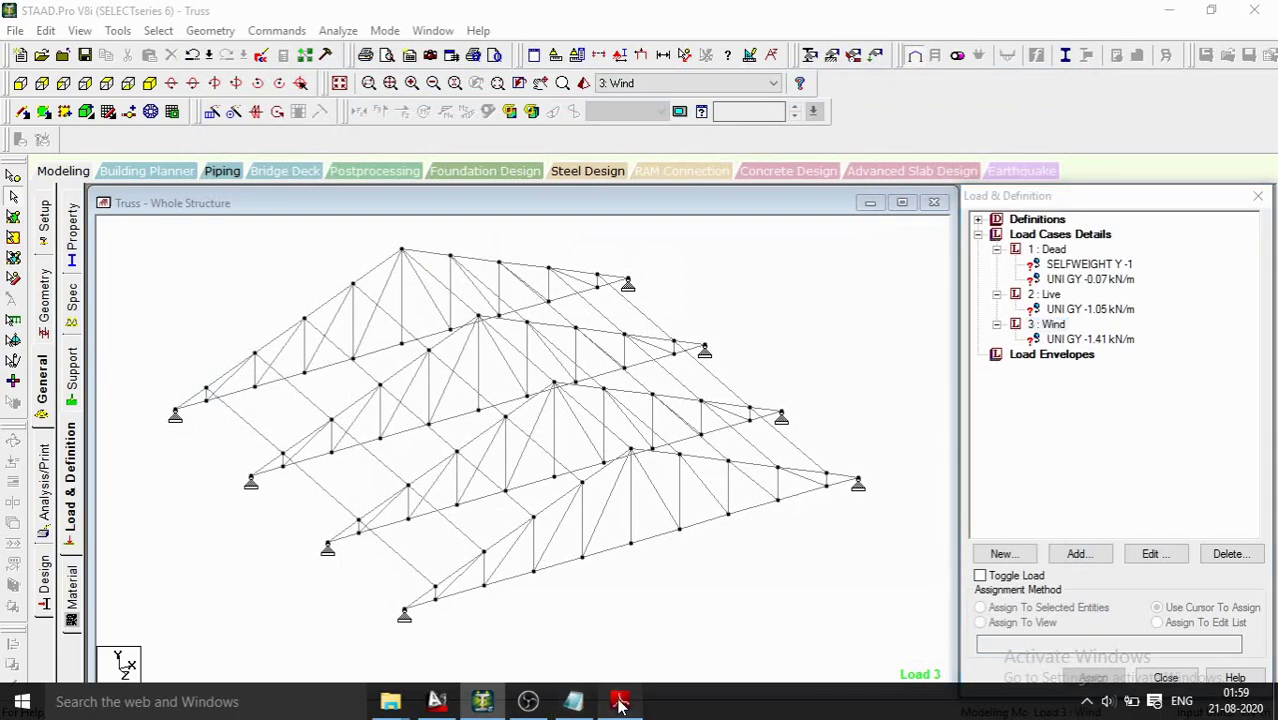
left_click(620, 701)
scroll(600, 501, "up", 5)
scroll(600, 501, "up", 15)
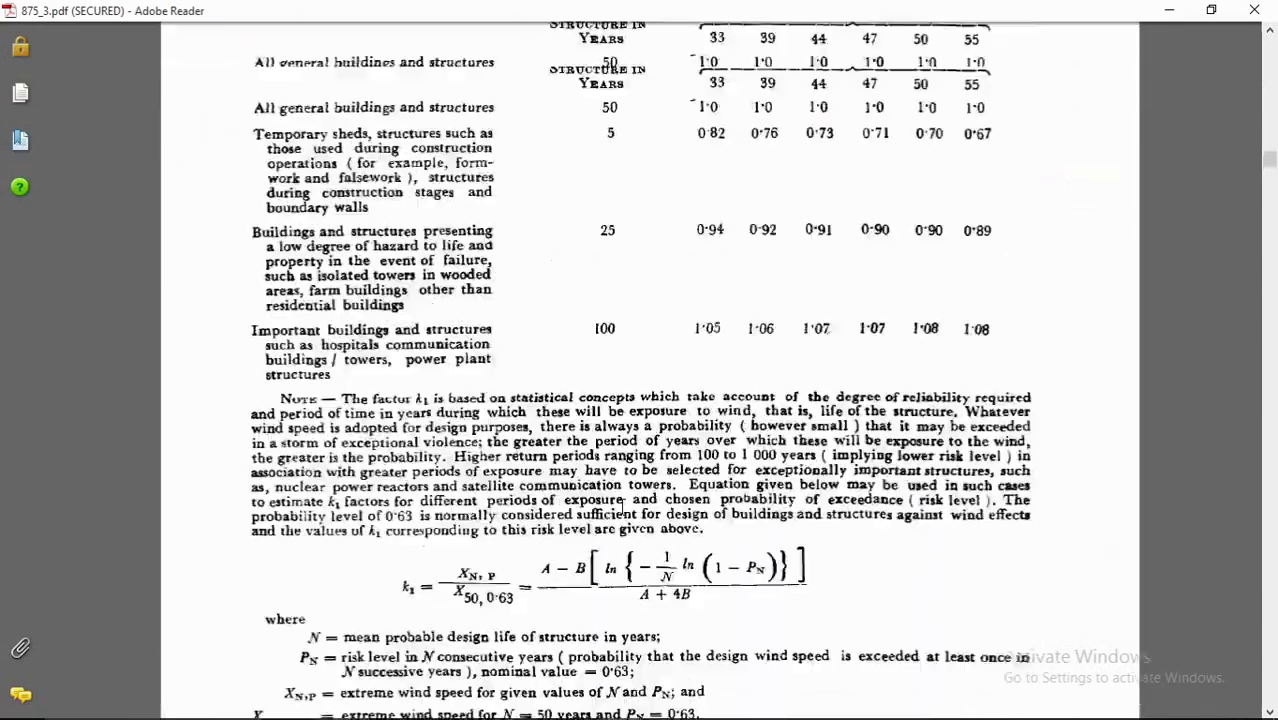
scroll(627, 509, "up", 15)
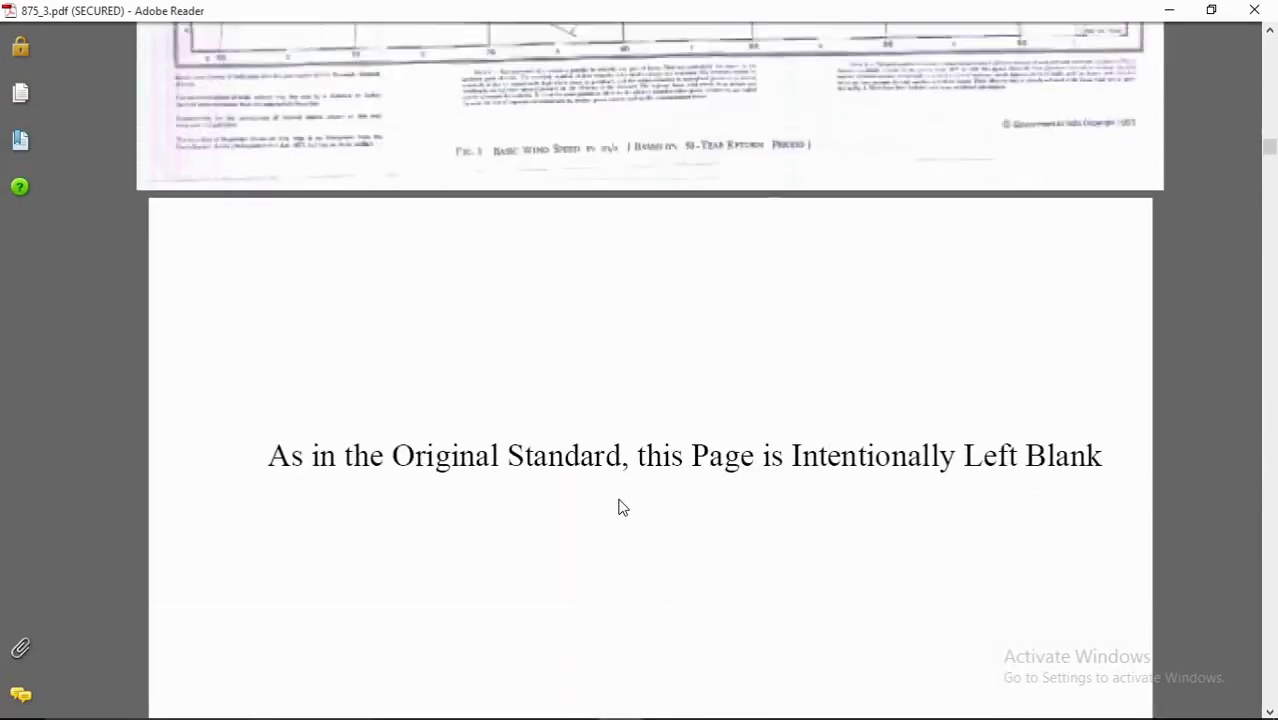
scroll(626, 490, "up", 10)
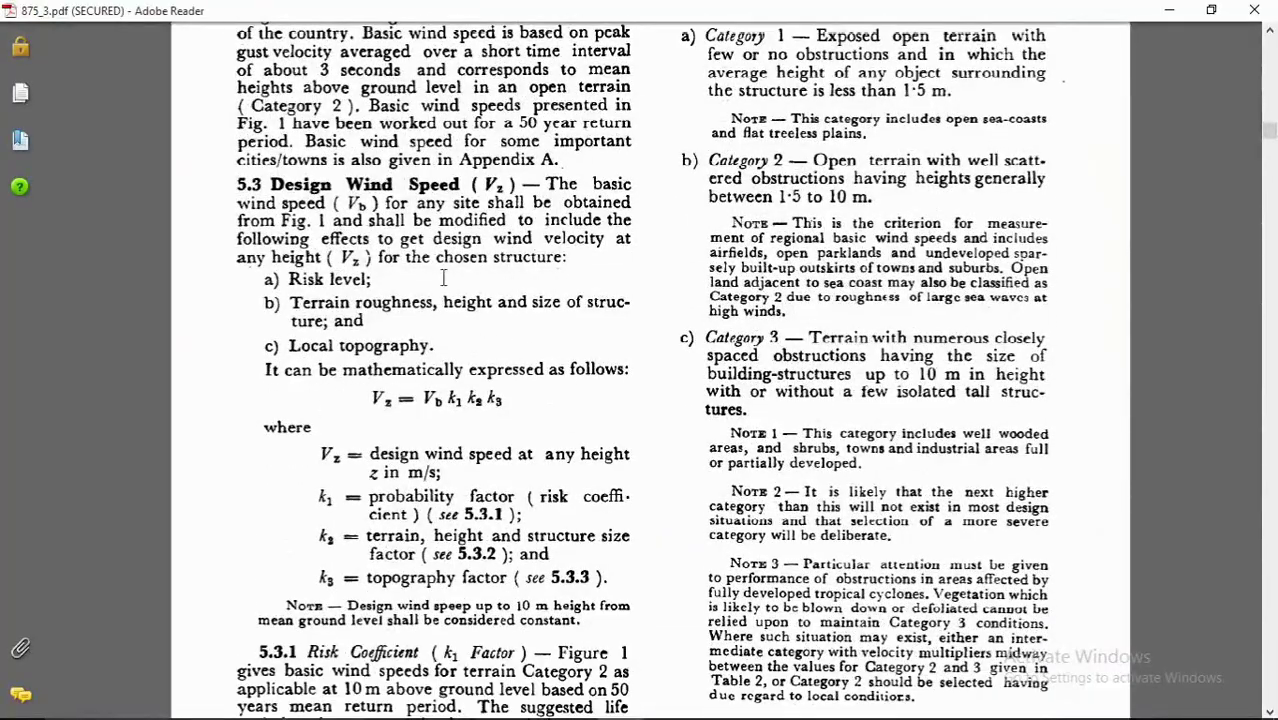
scroll(443, 277, "down", 1, "ctrl")
scroll(414, 299, "up", 1, "ctrl")
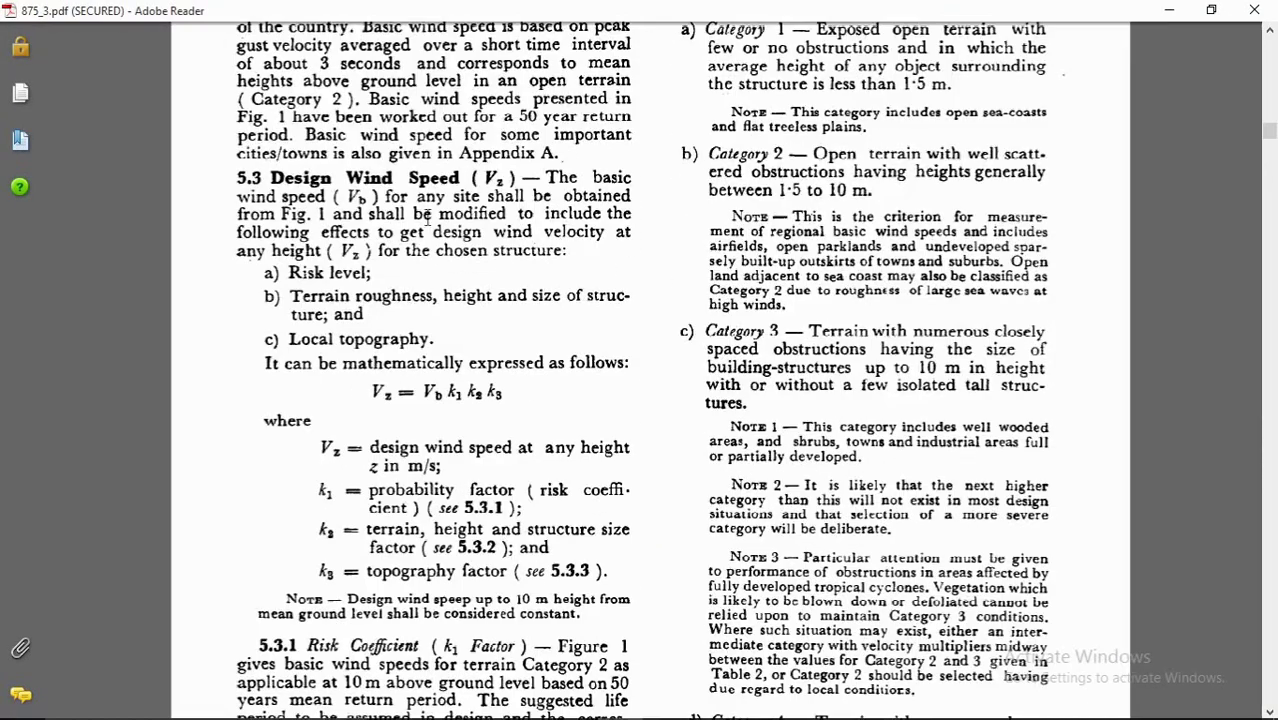
Step: Read the design wind speed formula Vz = Vb k1 k2 k3, its factor definitions and the adjoining terrain categories in section 5.3
scroll(425, 374, "down", 1)
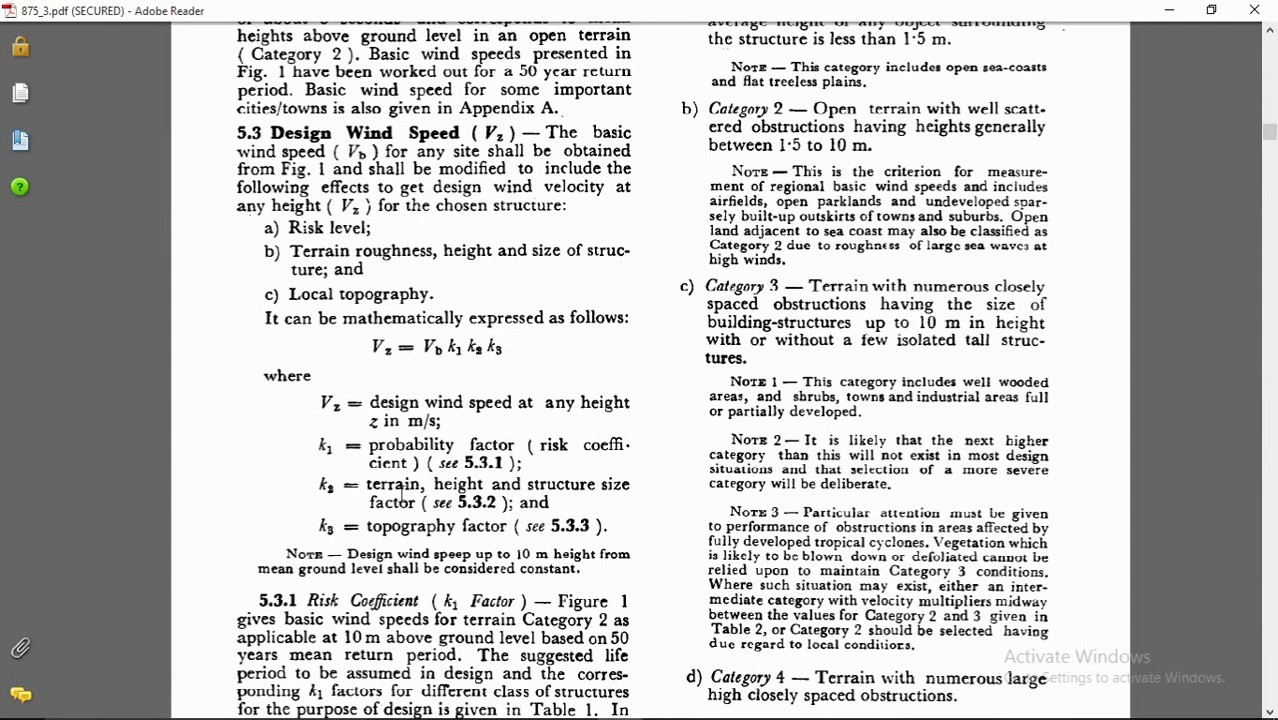
scroll(477, 486, "down", 2)
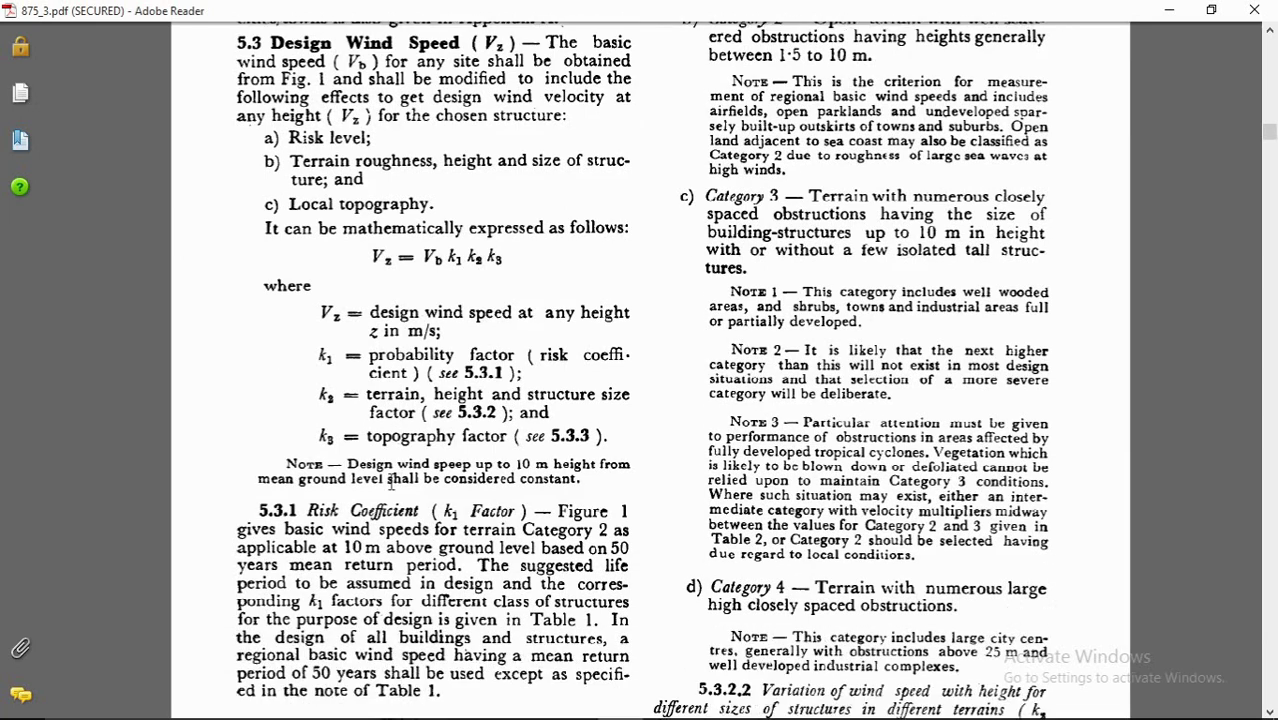
scroll(373, 440, "up", 4)
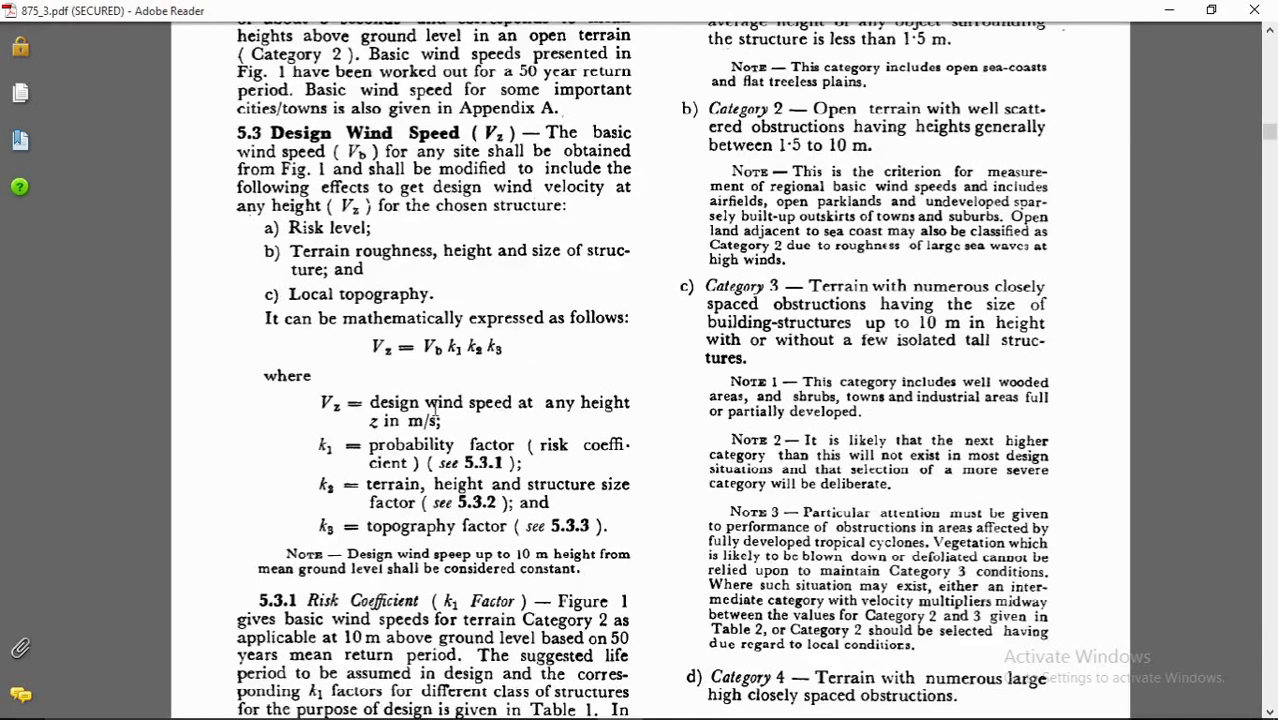
scroll(658, 395, "up", 1)
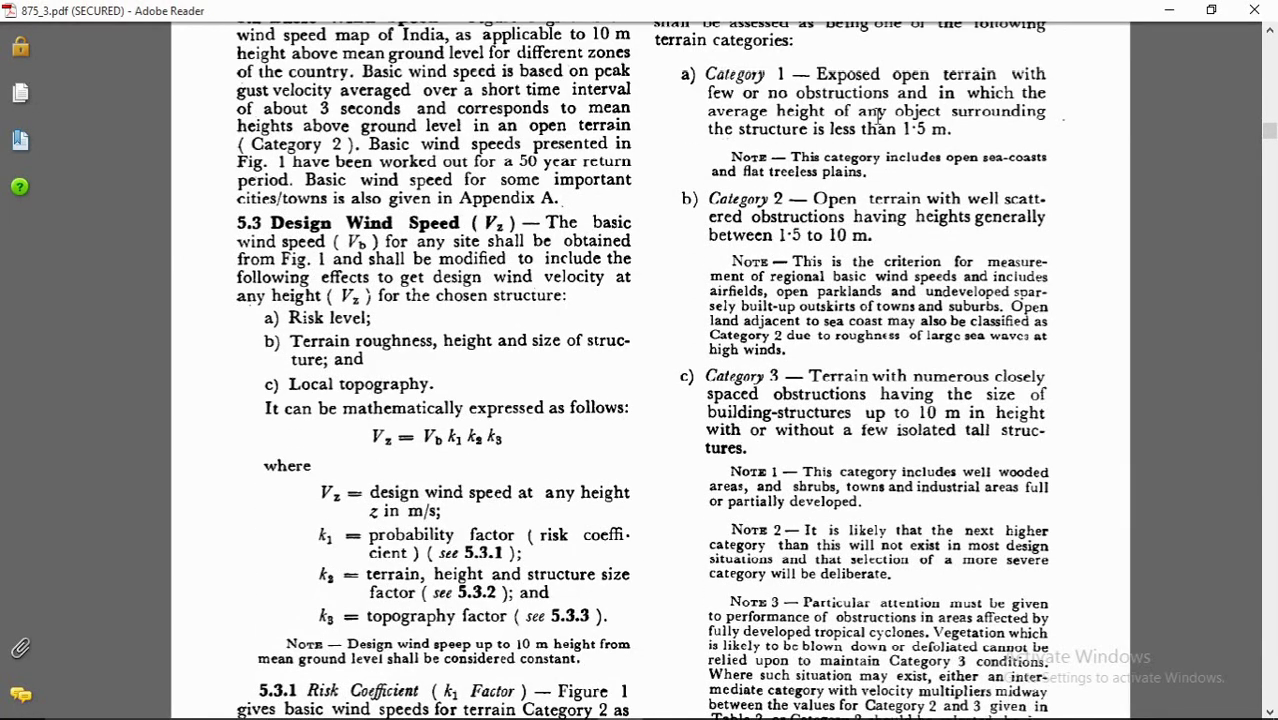
scroll(406, 467, "down", 1)
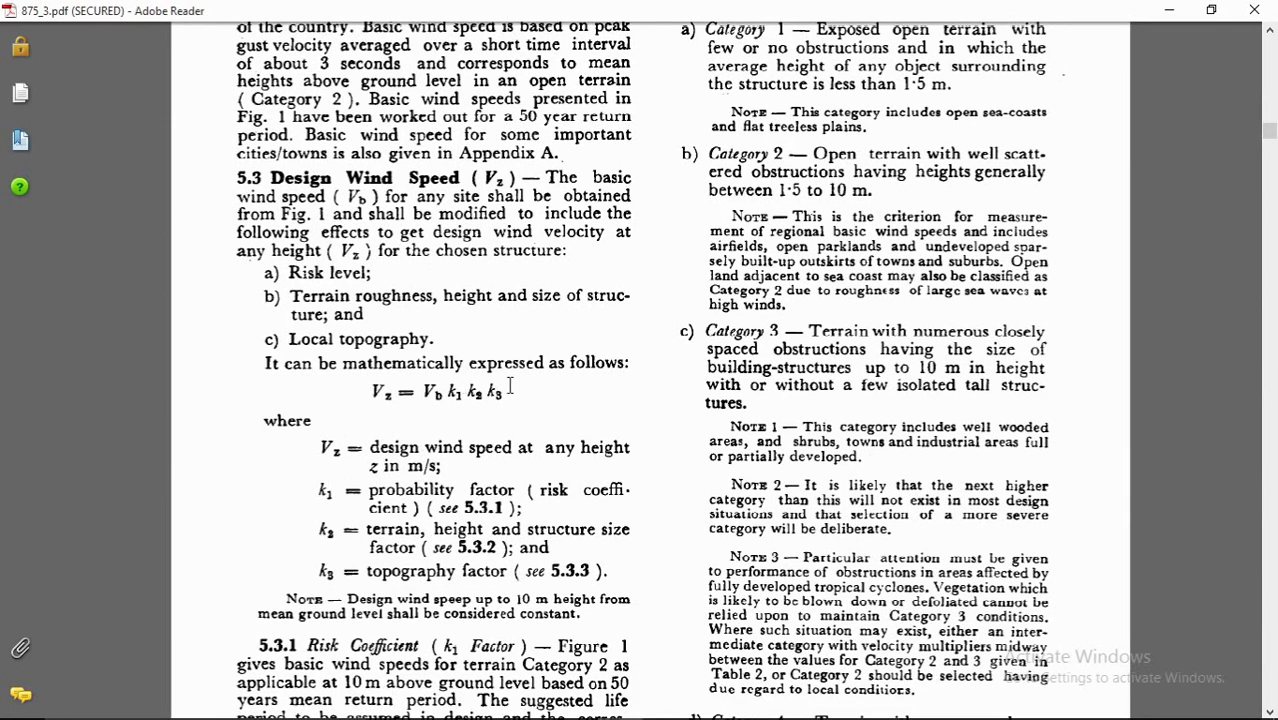
left_click_drag(510, 386, 393, 402)
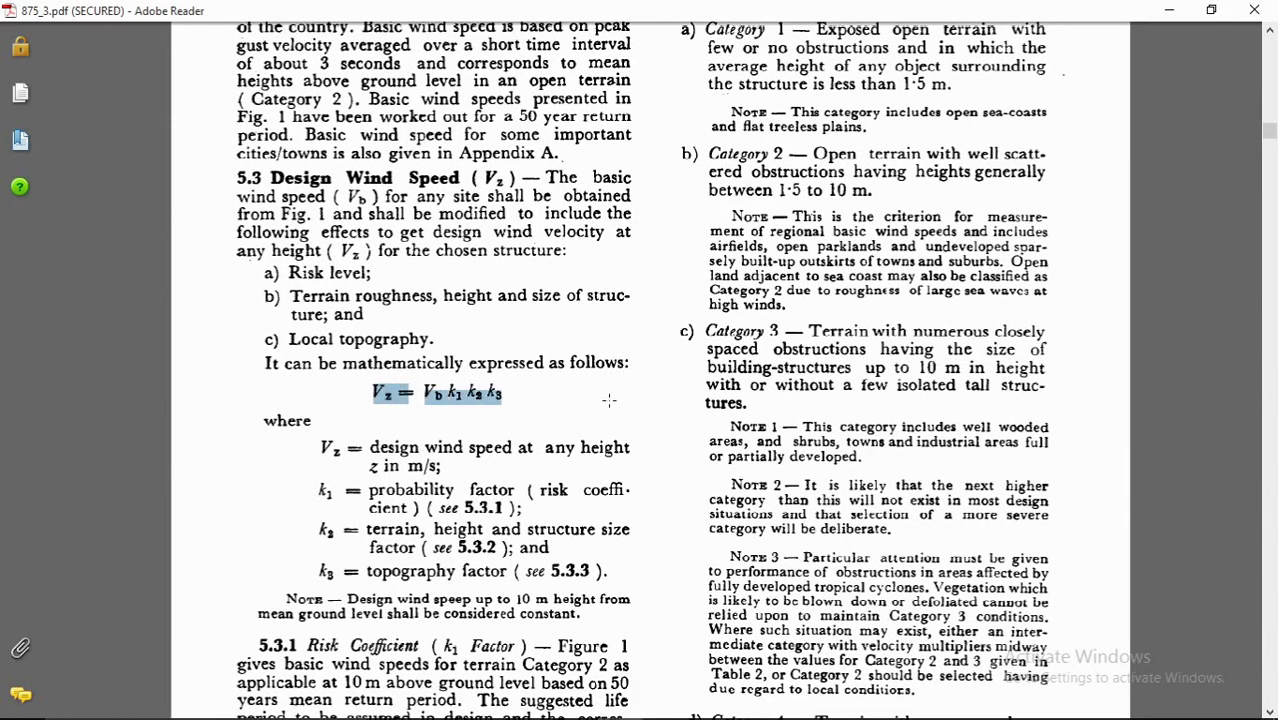
scroll(609, 400, "down", 4)
scroll(790, 303, "down", 3)
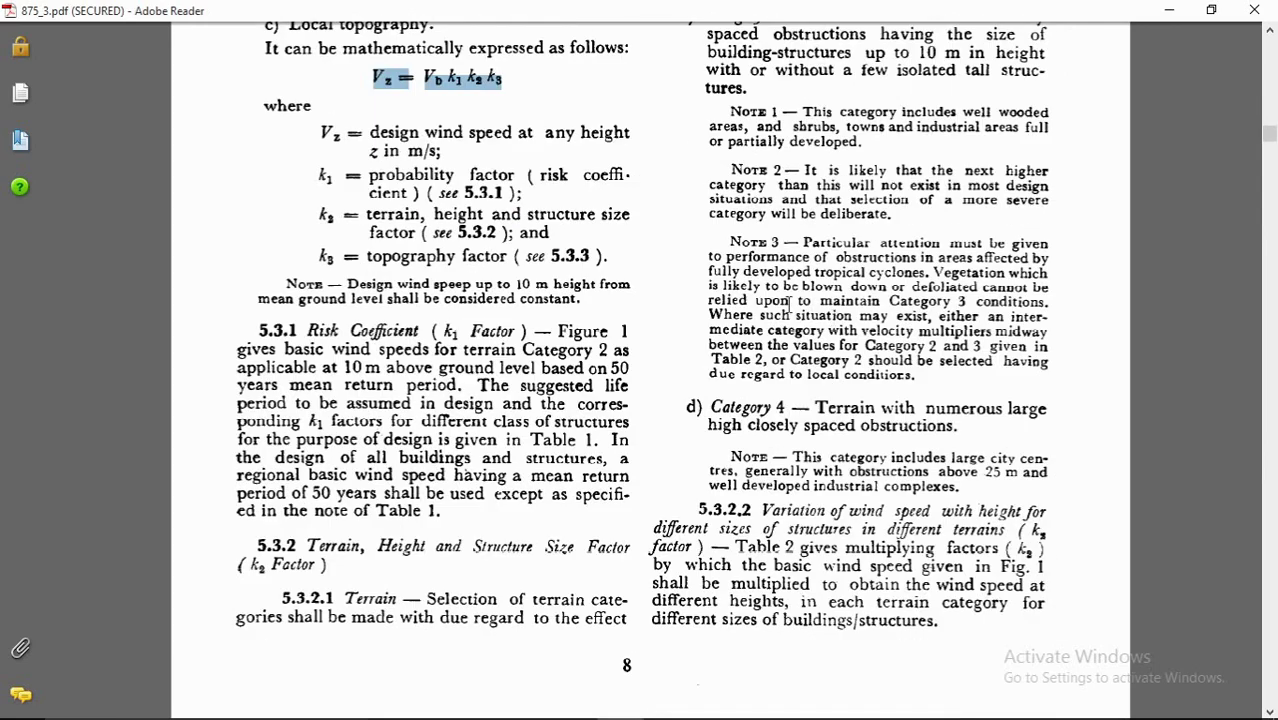
scroll(553, 290, "up", 3)
left_click(441, 208)
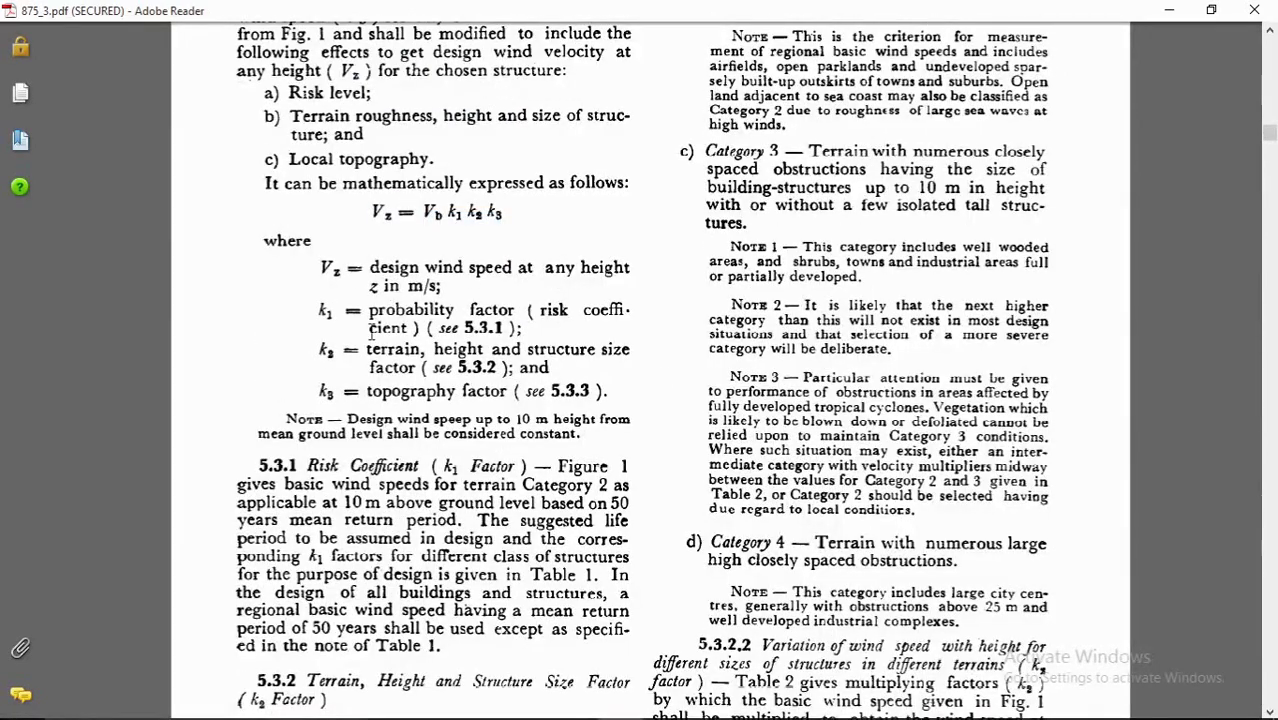
Step: Look up the k1 risk coefficient in Table 1 for all general buildings and structures at a basic wind speed of 39 m/s
scroll(360, 352, "up", 1)
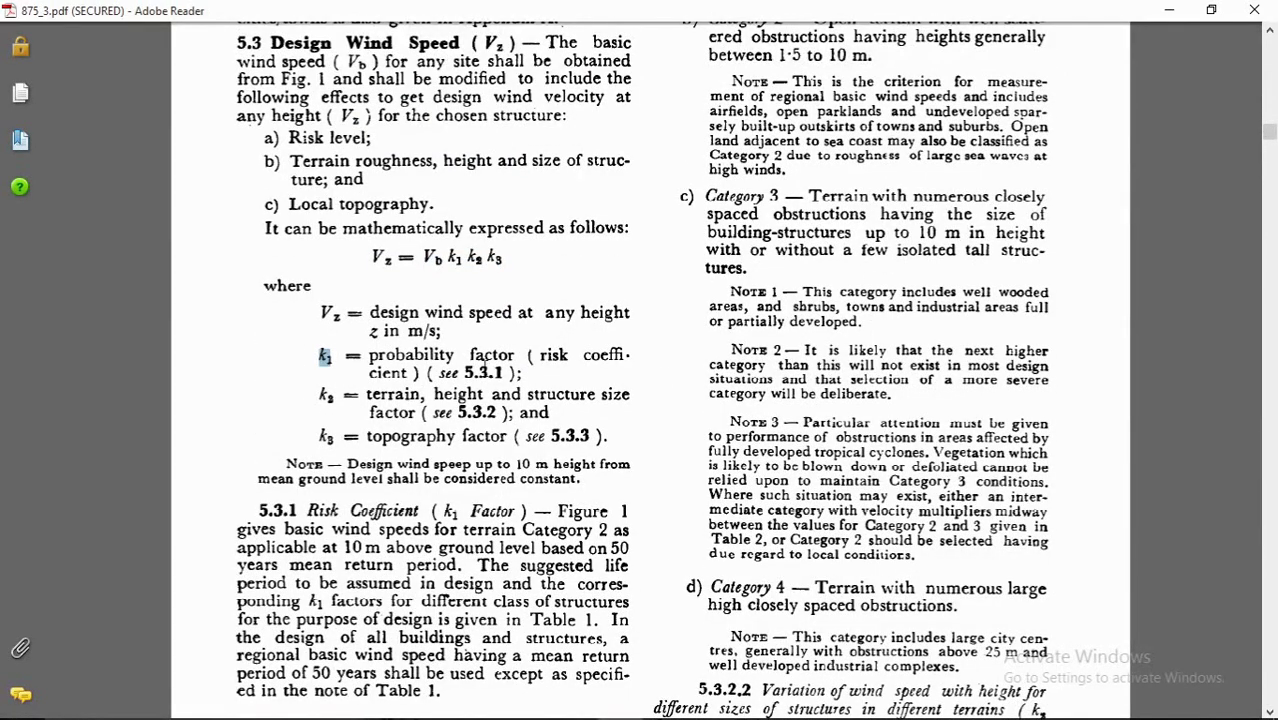
scroll(590, 380, "down", 20)
scroll(585, 397, "down", 20)
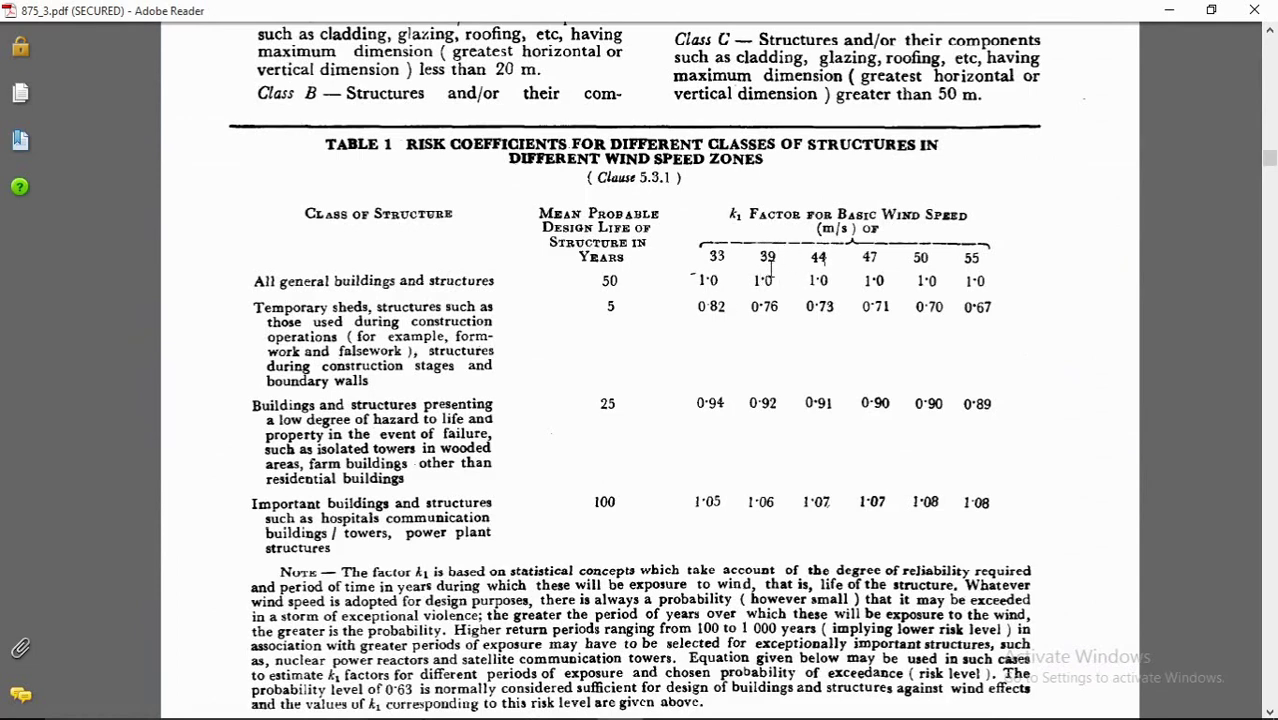
left_click_drag(782, 258, 756, 258)
left_click_drag(271, 280, 461, 270)
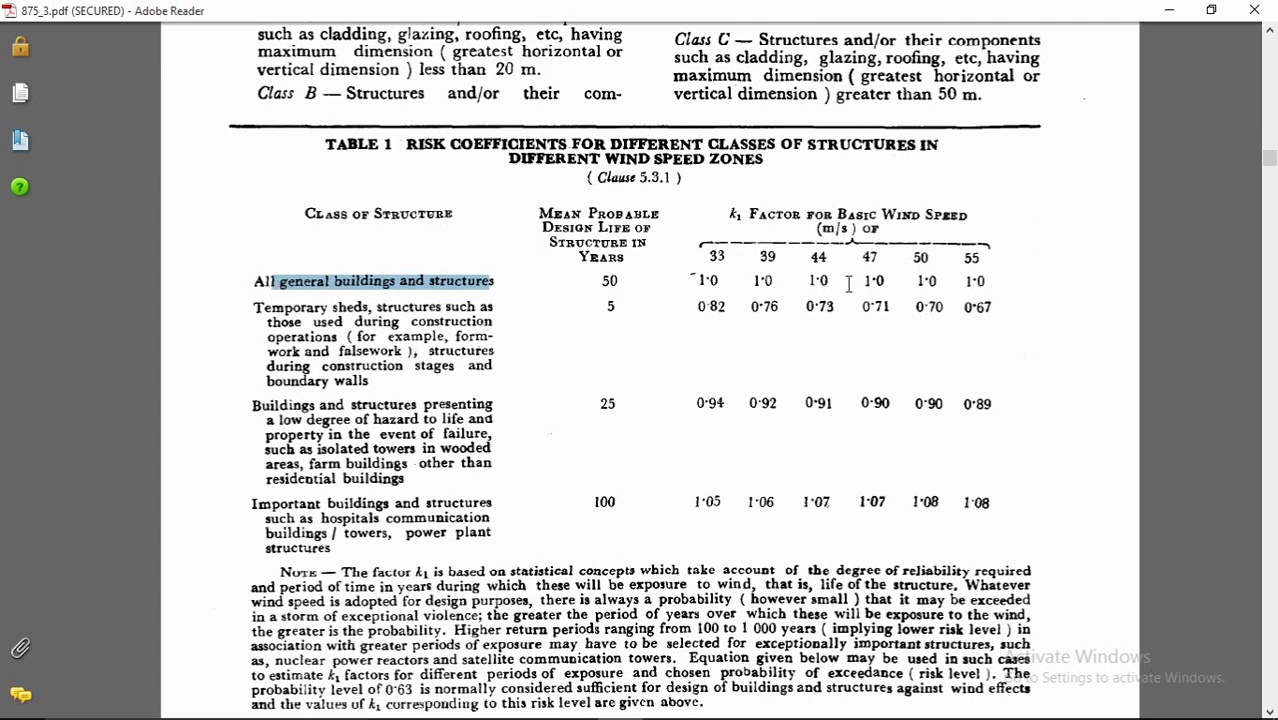
left_click_drag(831, 279, 806, 279)
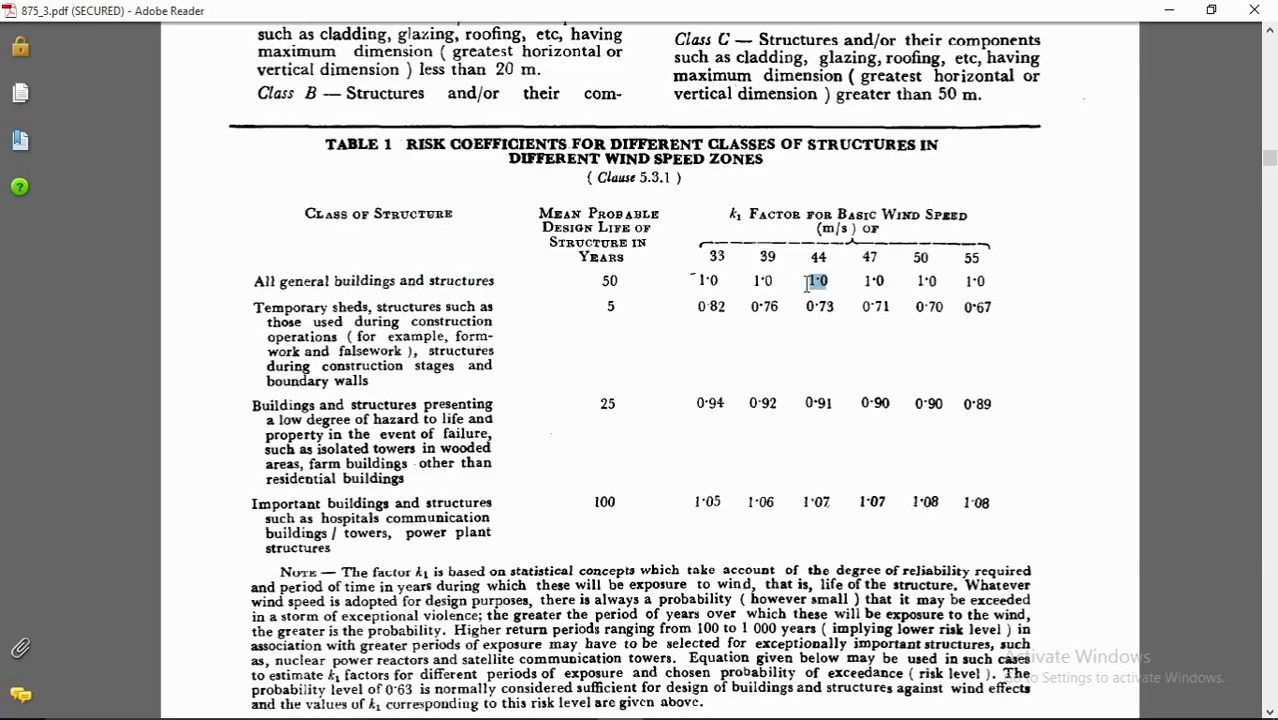
Step: Look up the k2 factor in Table 2 for Terrain Category 1, Class A, at a height of 10 m
scroll(675, 365, "down", 15)
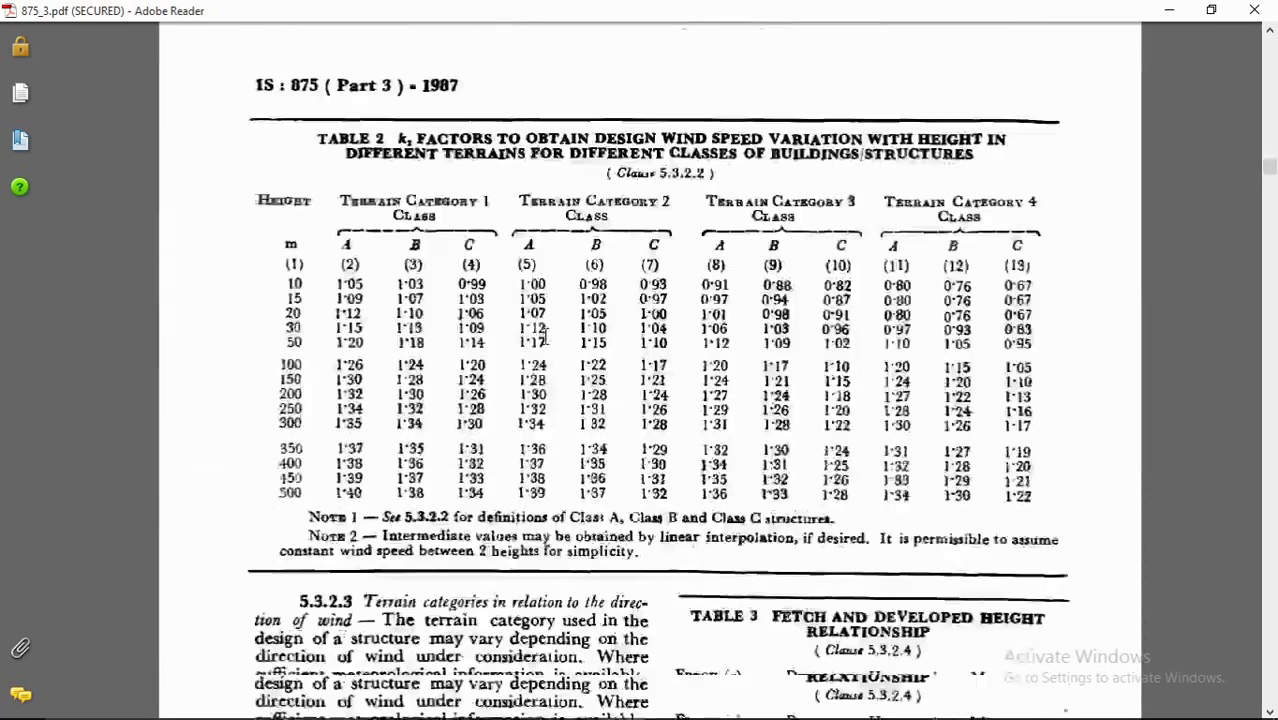
scroll(441, 305, "up", 3)
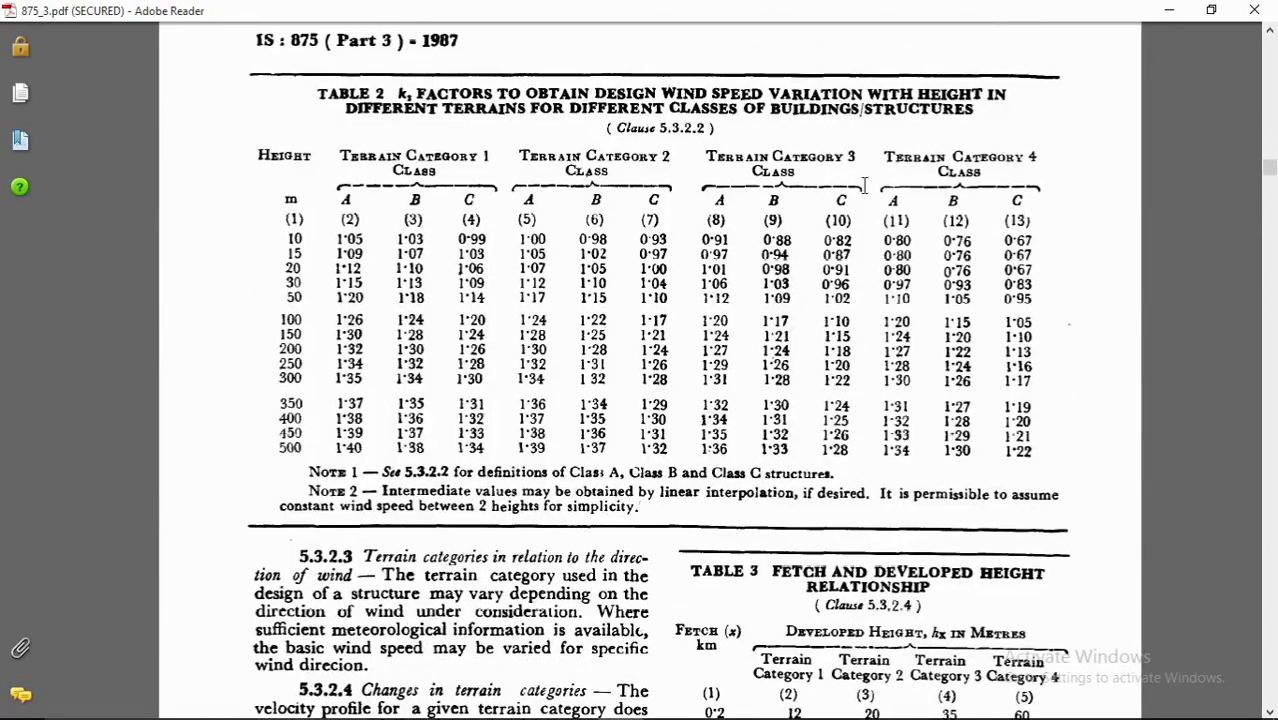
left_click_drag(340, 160, 492, 153)
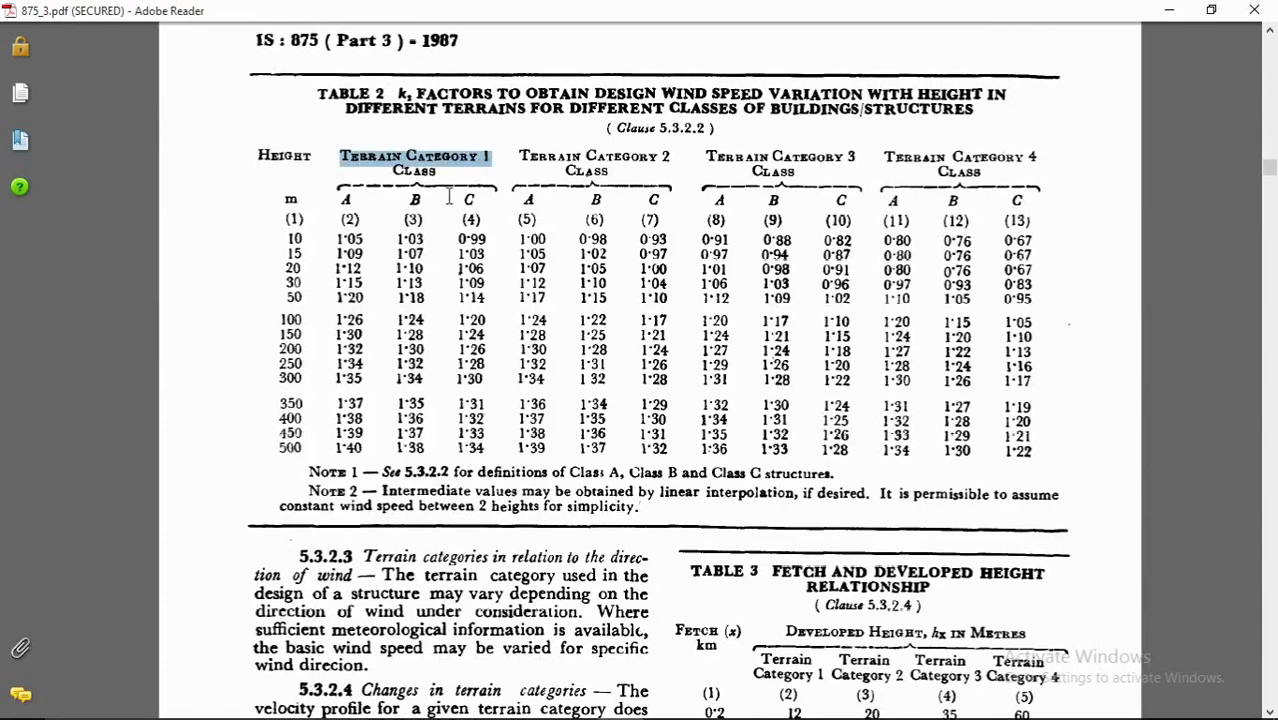
left_click_drag(370, 197, 333, 195)
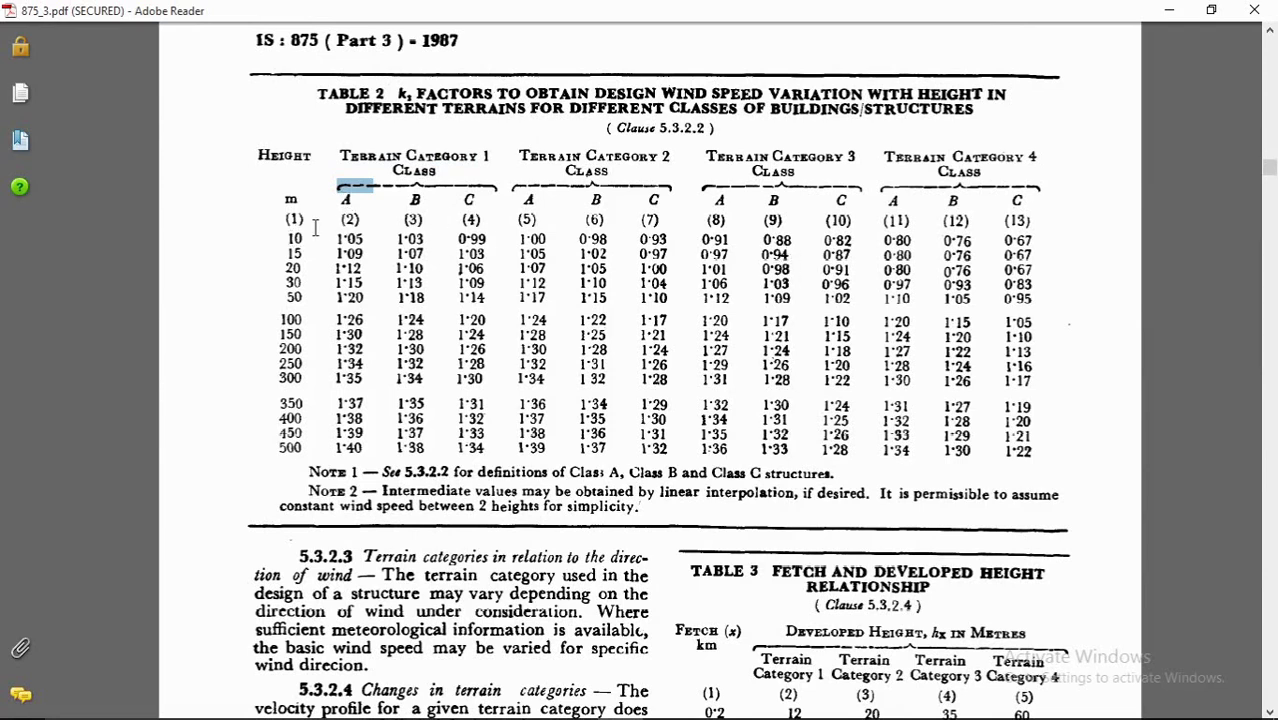
left_click_drag(315, 229, 281, 233)
left_click(305, 242)
left_click_drag(338, 240, 366, 234)
Step: Find the k3 topography factor range in clause 5.3.3.1
scroll(438, 288, "down", 3)
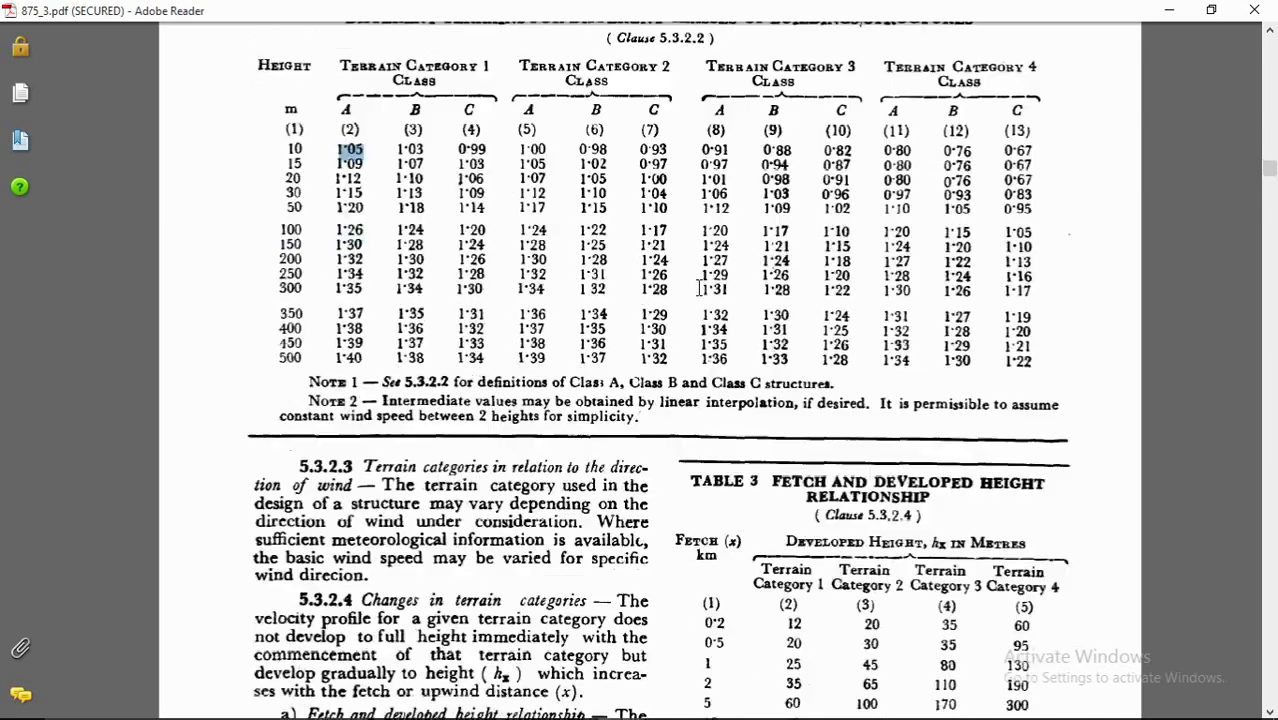
scroll(708, 414, "down", 5)
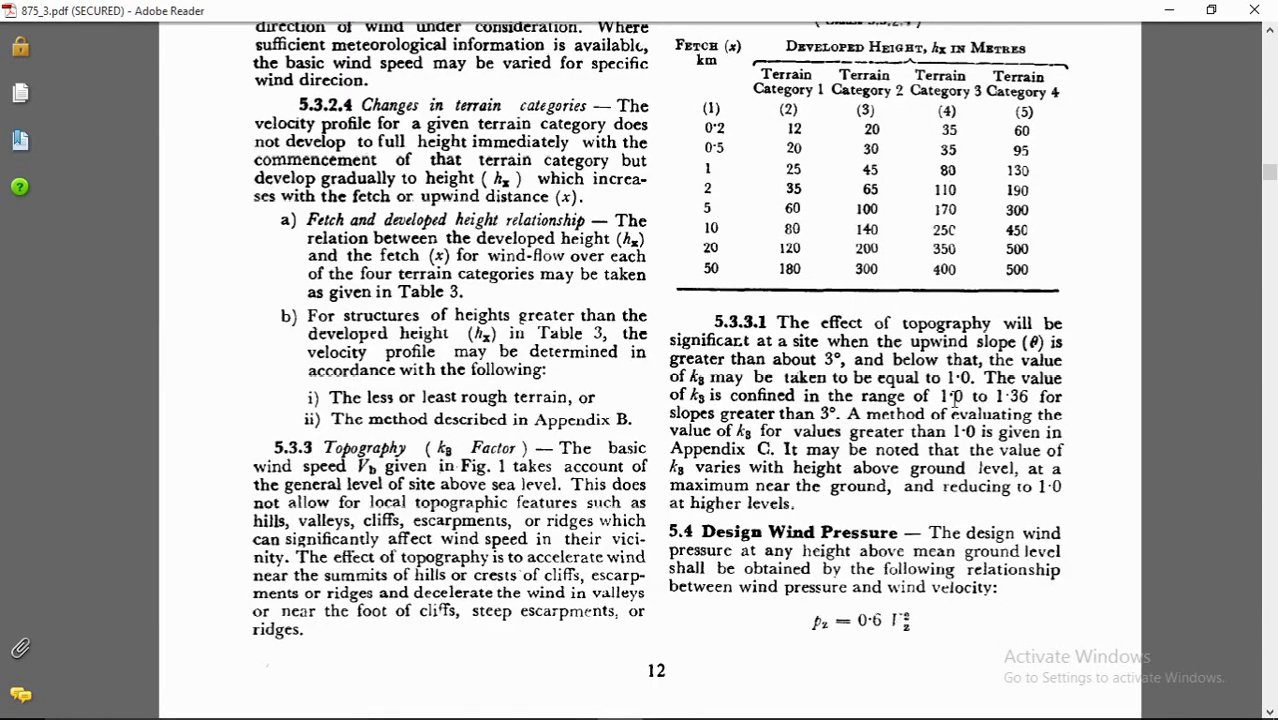
left_click_drag(950, 397, 713, 398)
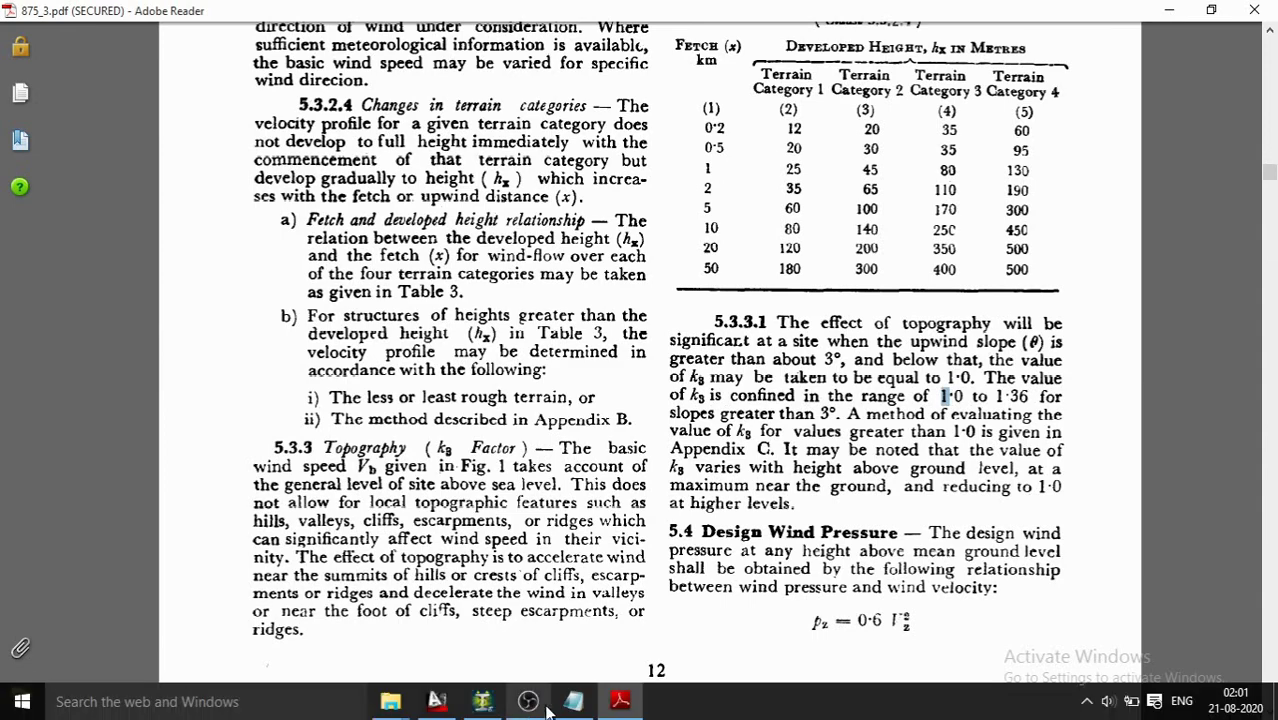
Step: Switch to the plot notes in Notepad and review the design wind speed calculation and the Pz line
left_click(526, 700)
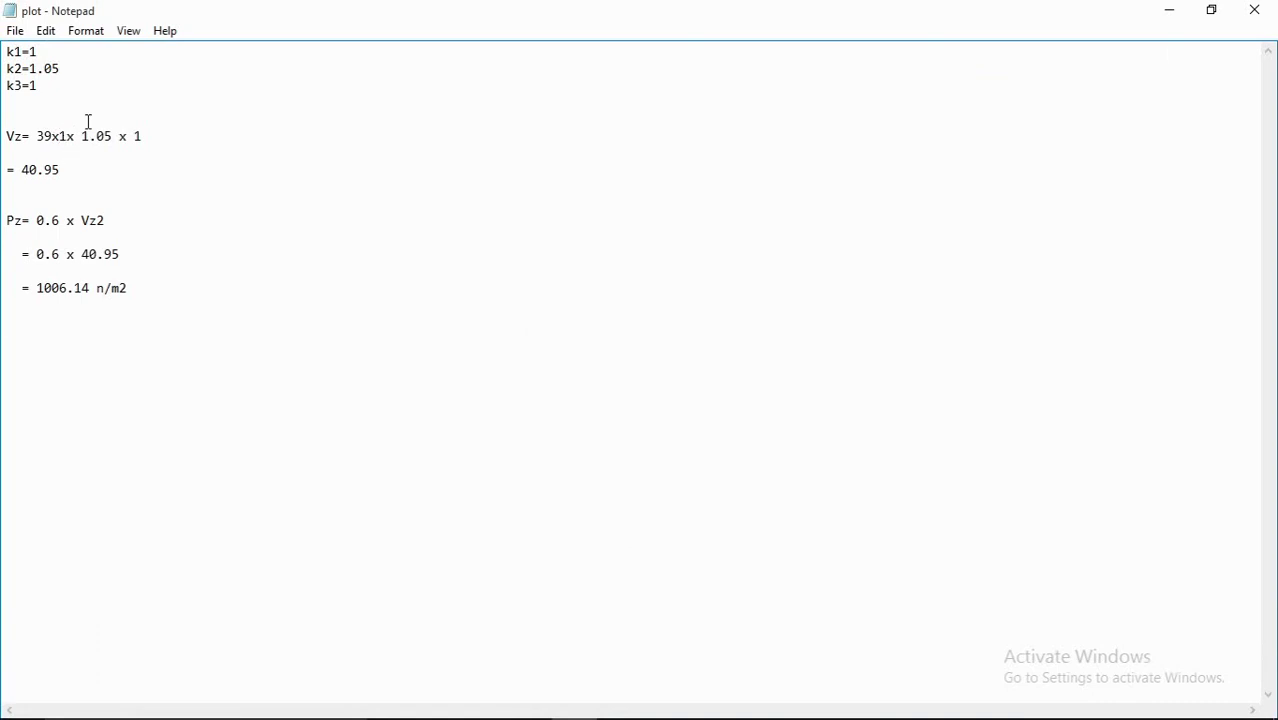
left_click_drag(74, 170, 22, 170)
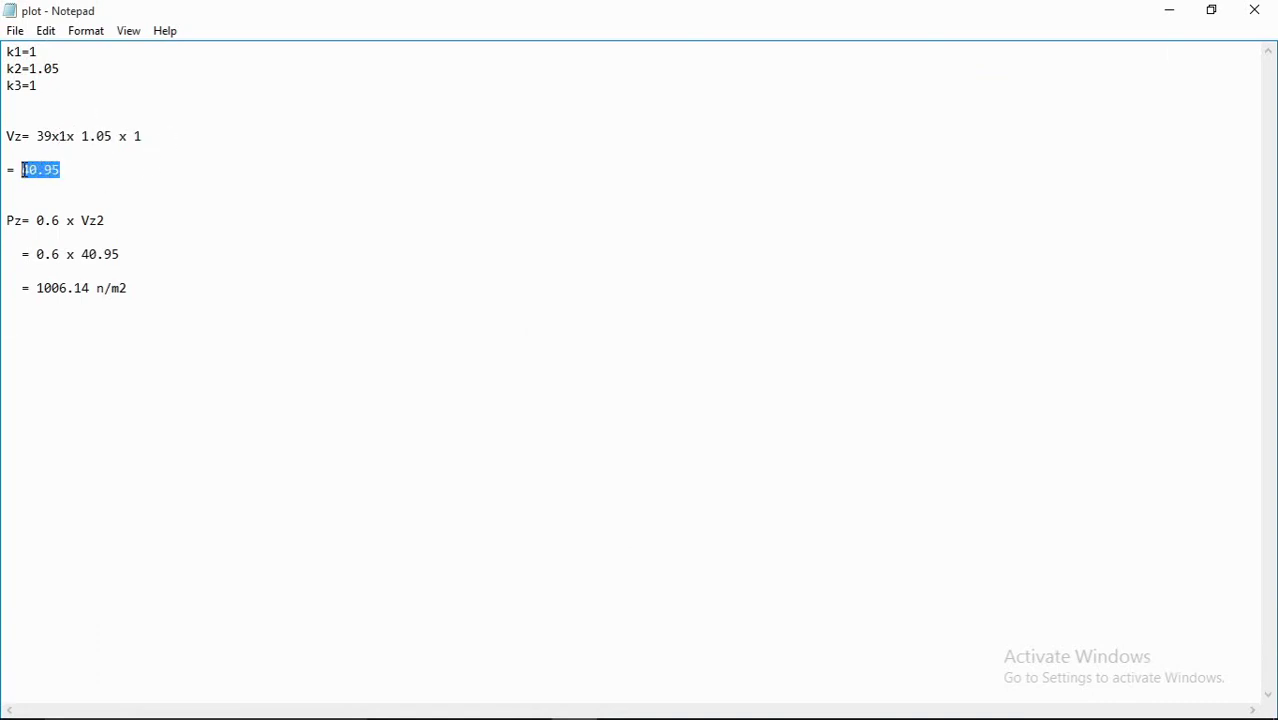
double_click(22, 220)
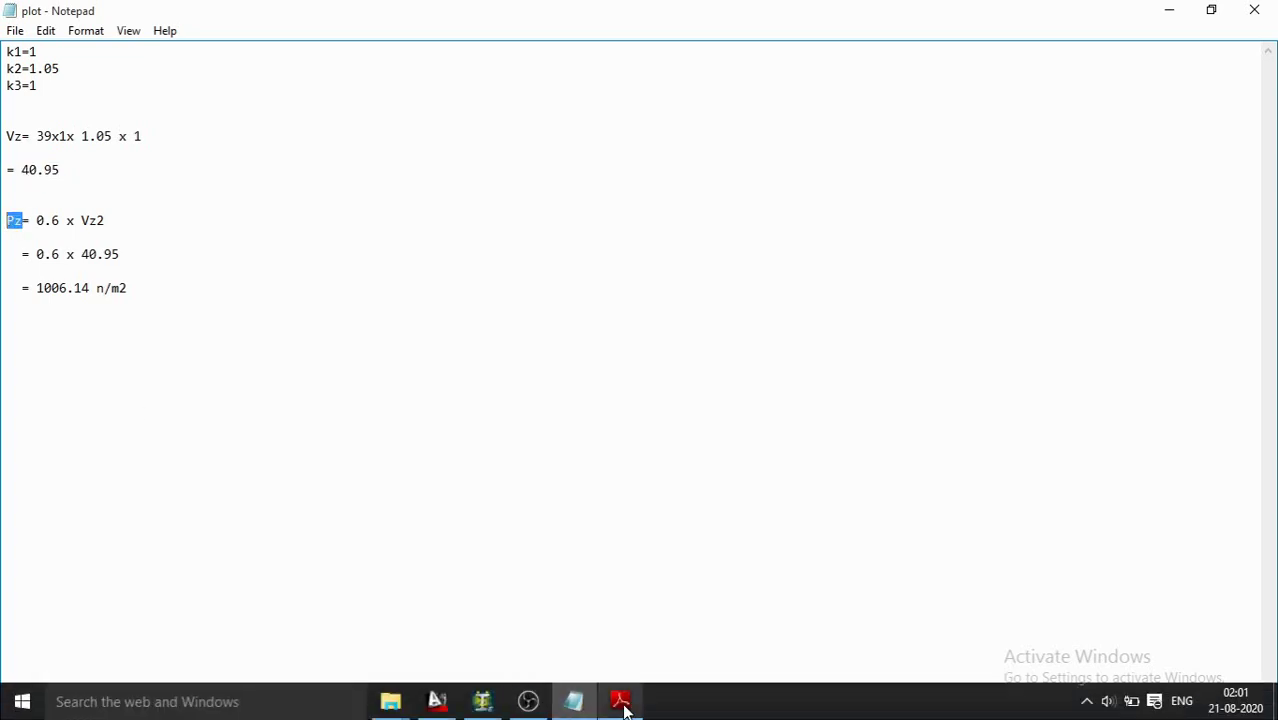
Step: Switch back to 875_3.pdf in Adobe Reader and find the design wind pressure formula in clause 5.4
left_click(621, 703)
scroll(790, 450, "down", 2)
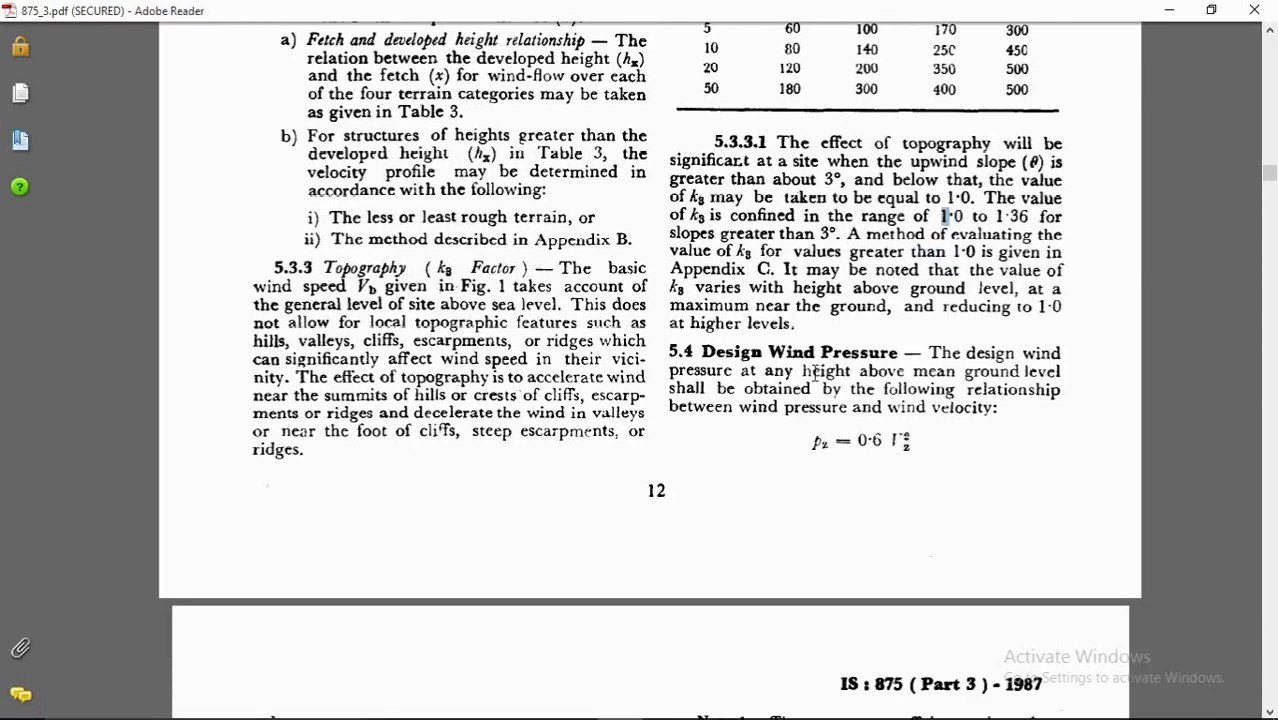
left_click_drag(921, 443, 872, 440)
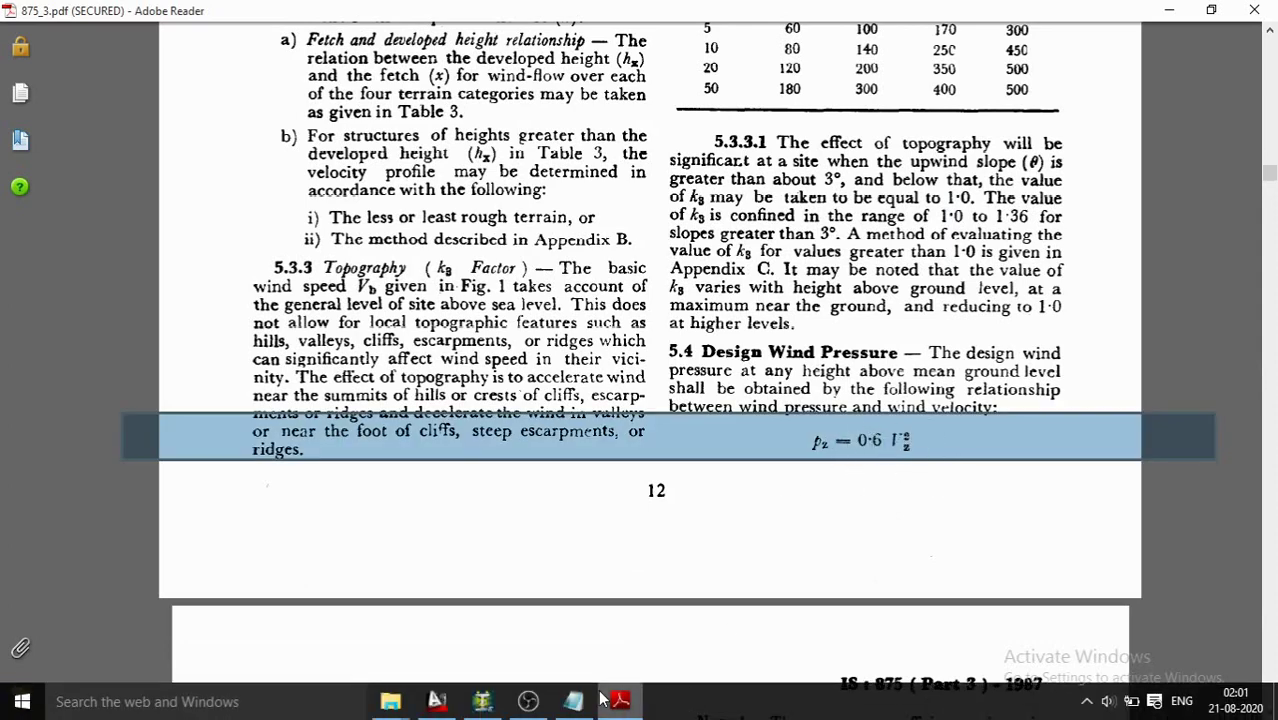
Step: Switch to the Notepad notes and add the exponent 2 after 40.95 in the Pz calculation
left_click(573, 701)
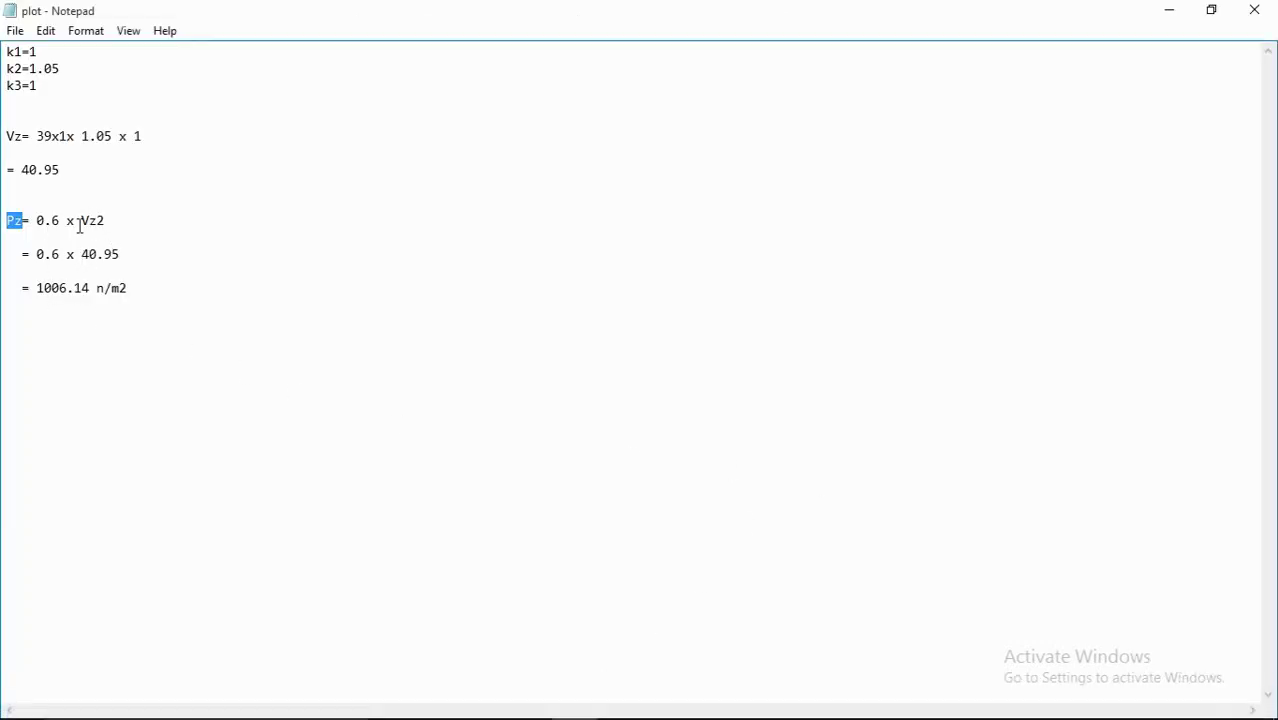
left_click(126, 250)
left_click_drag(38, 289, 90, 288)
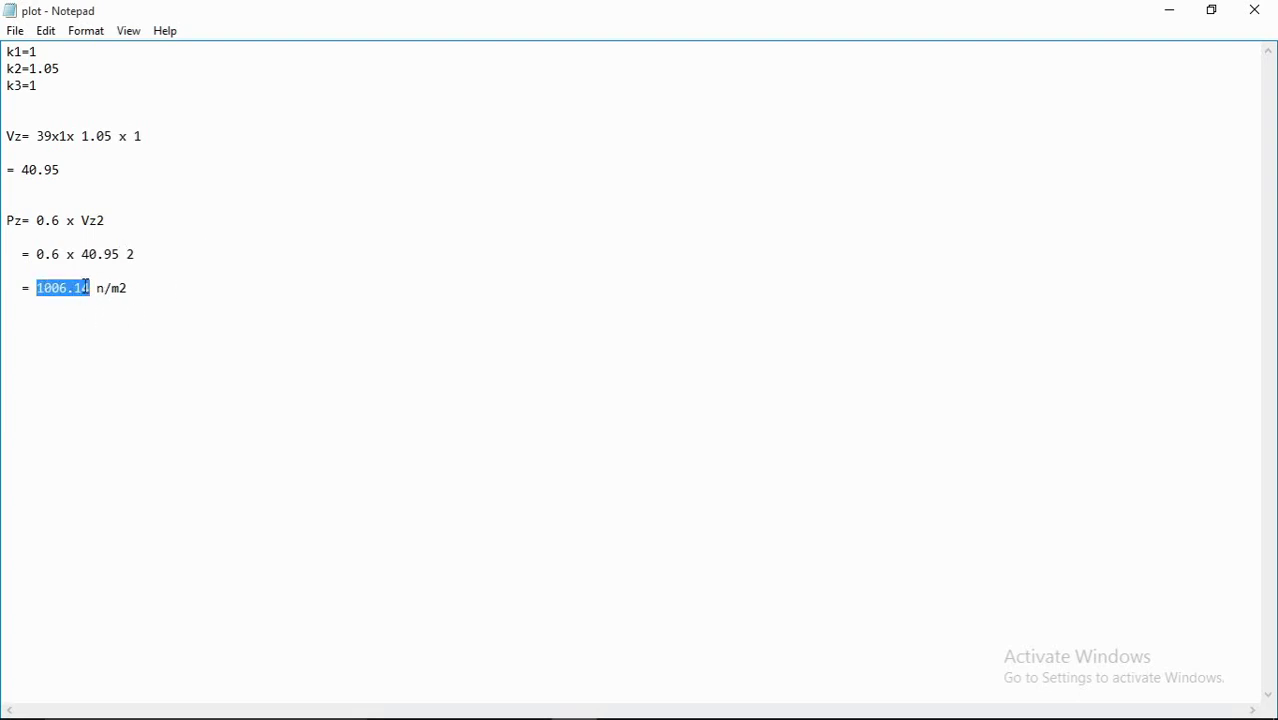
left_click(298, 332)
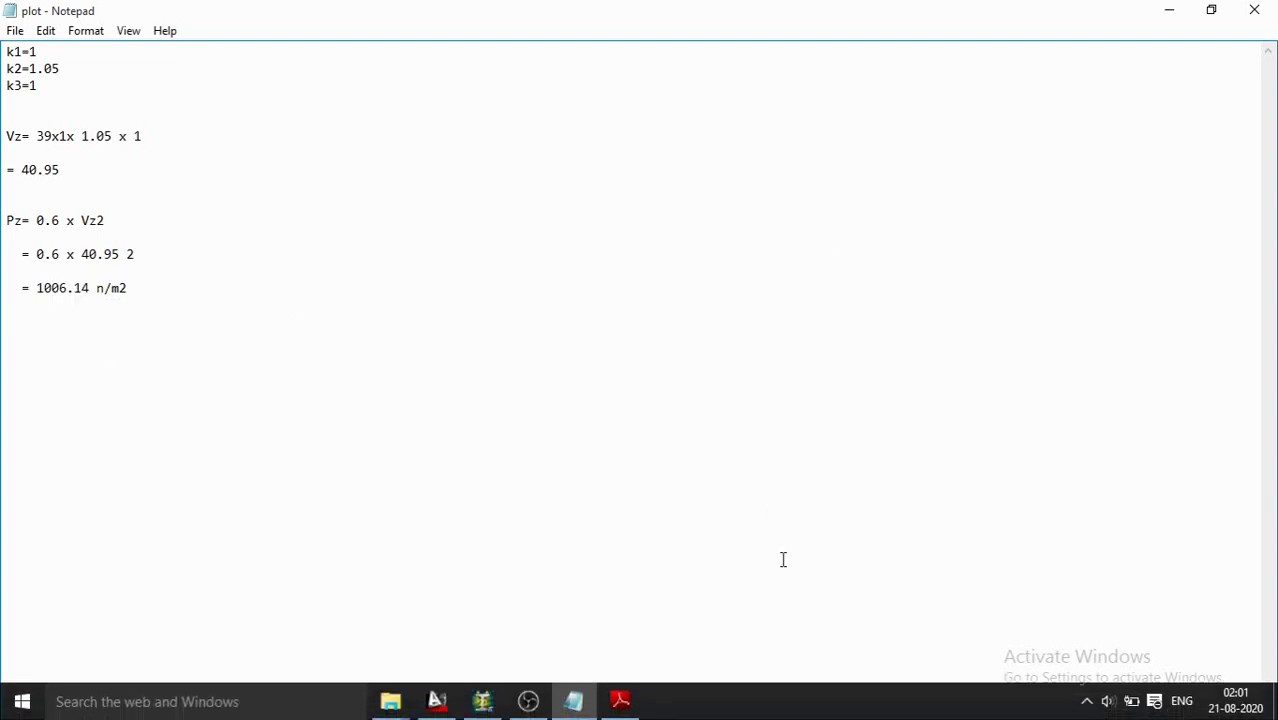
left_click(1182, 22)
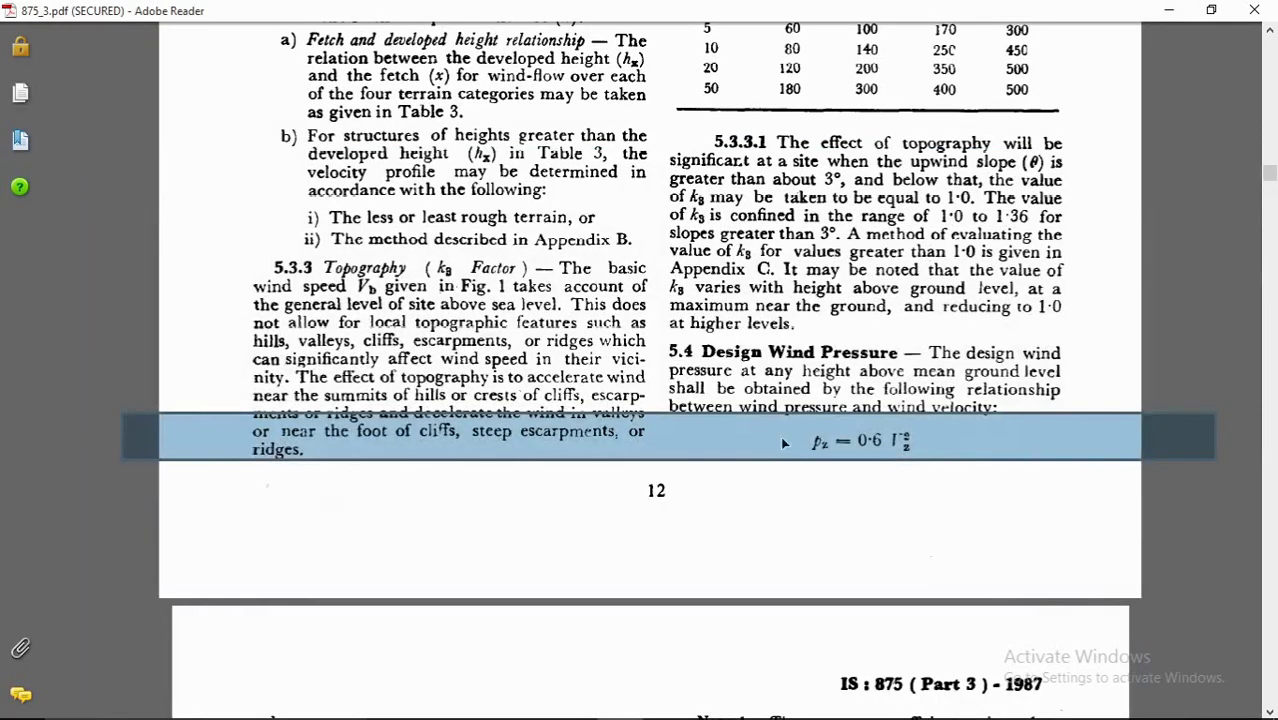
Step: Switch to 5971-TRUSS-12M.dwg in AutoCAD and examine a purlin line and the truss spacing in the index plan
mouse_move(523, 714)
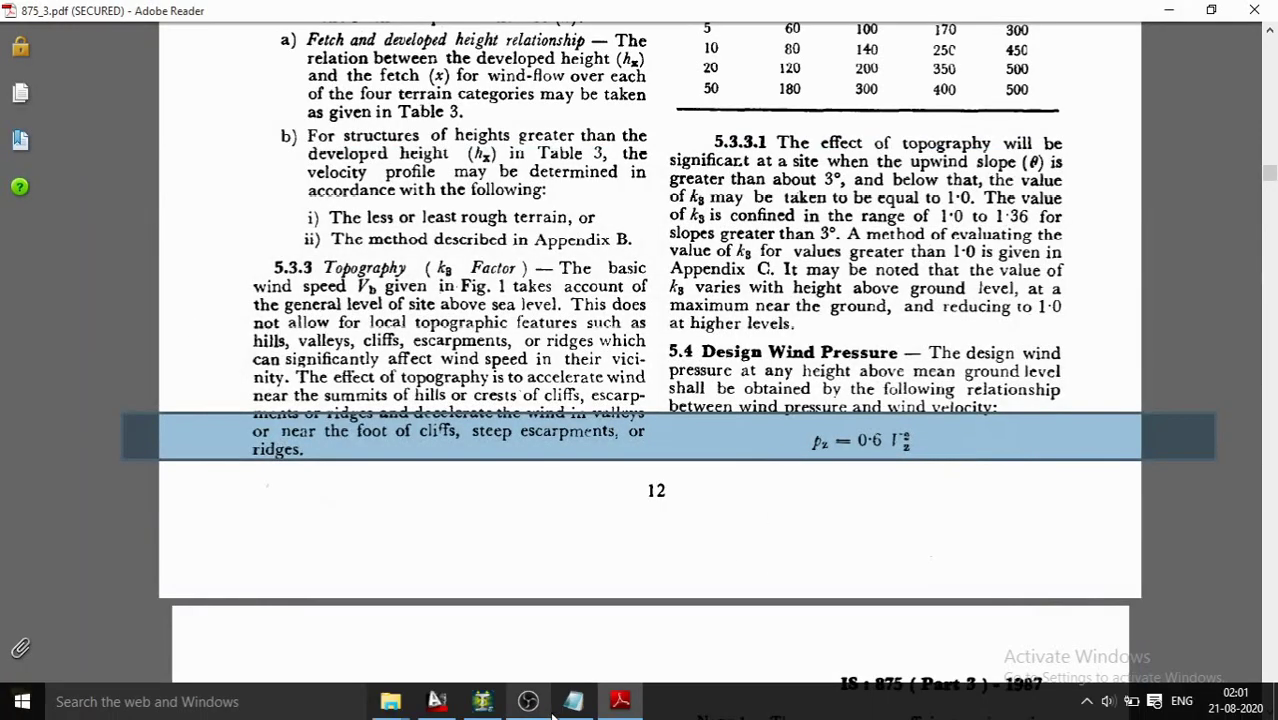
left_click(438, 713)
scroll(740, 508, "down", 5)
scroll(391, 429, "up", 6)
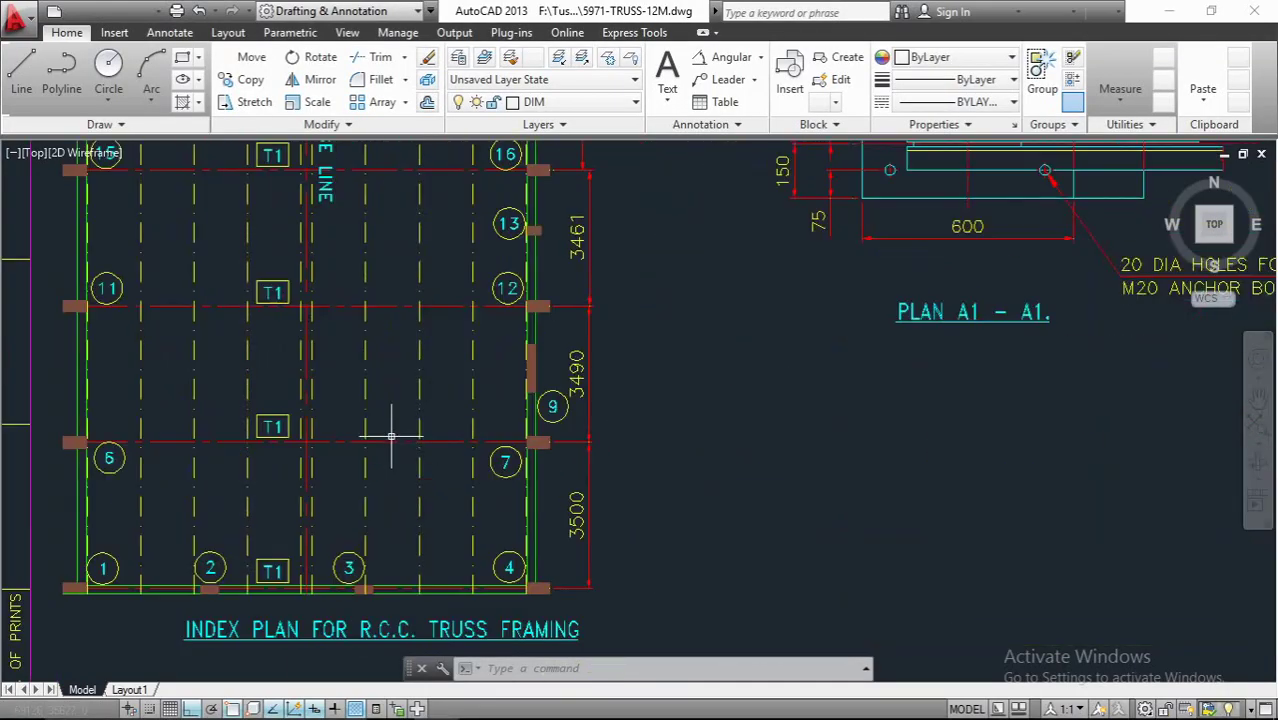
middle_click_drag(243, 334, 228, 414)
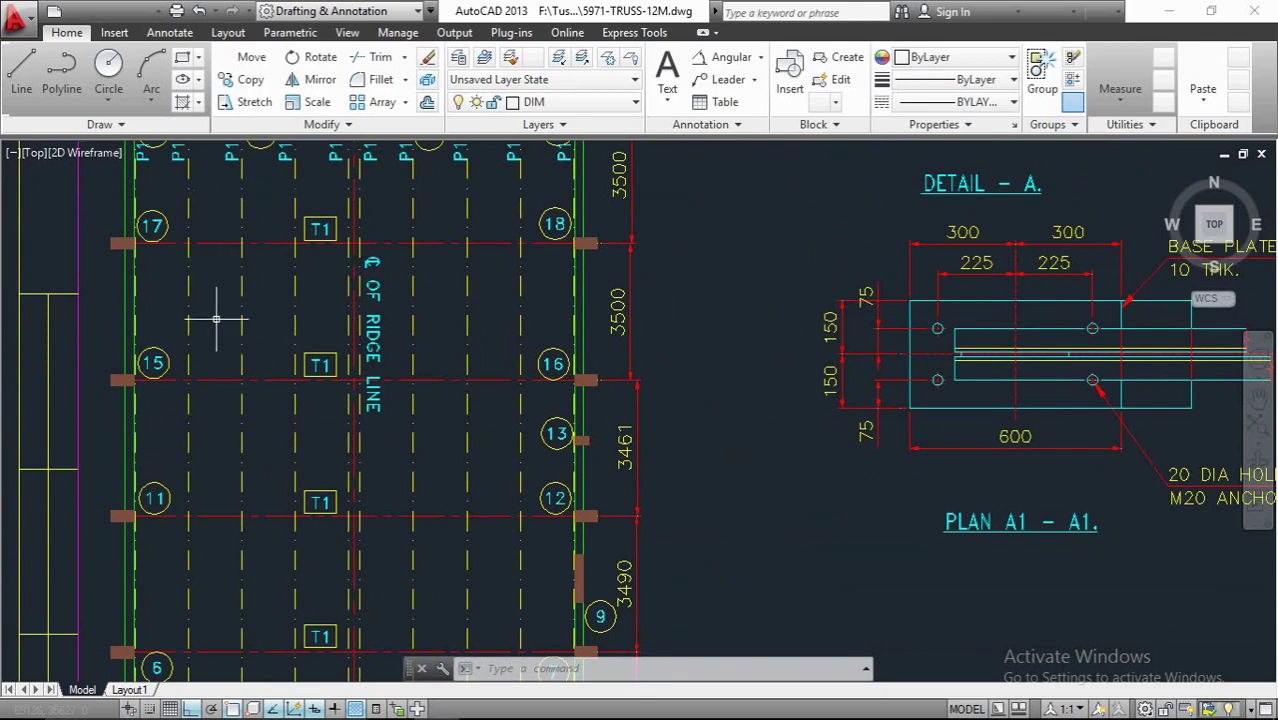
scroll(214, 320, "up", 2)
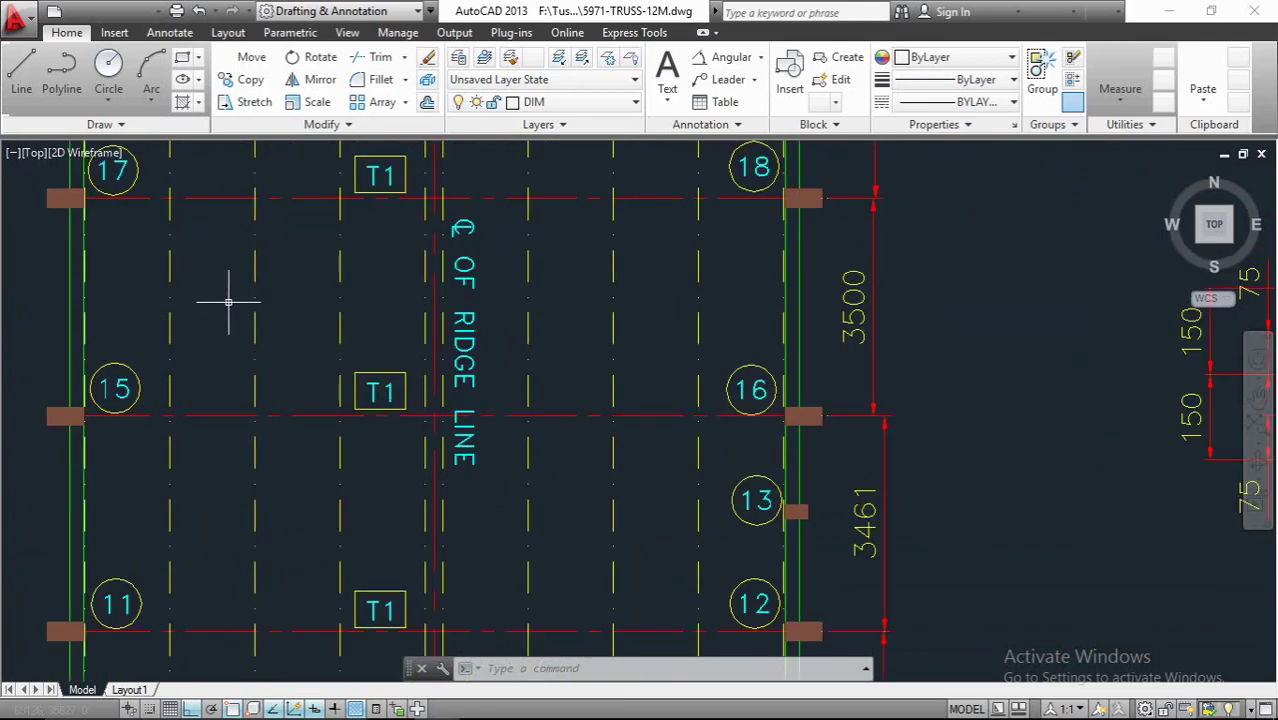
left_click(283, 227)
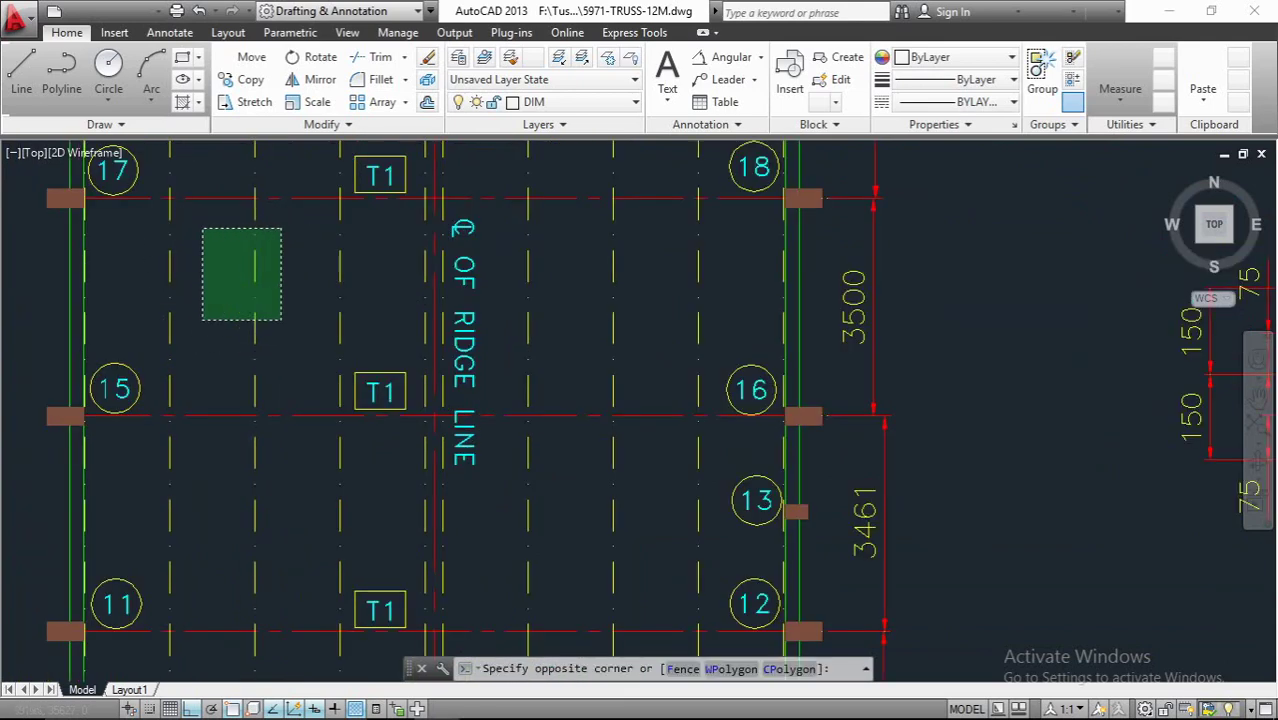
left_click(187, 355)
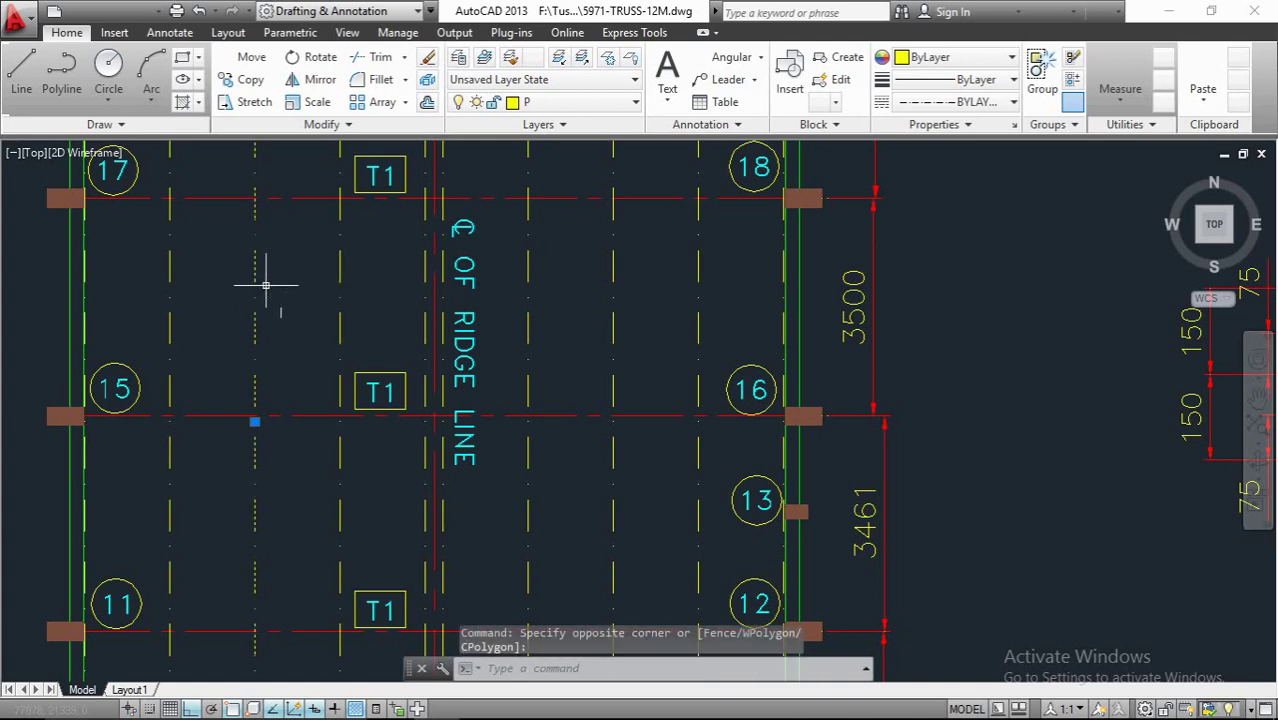
key("Escape")
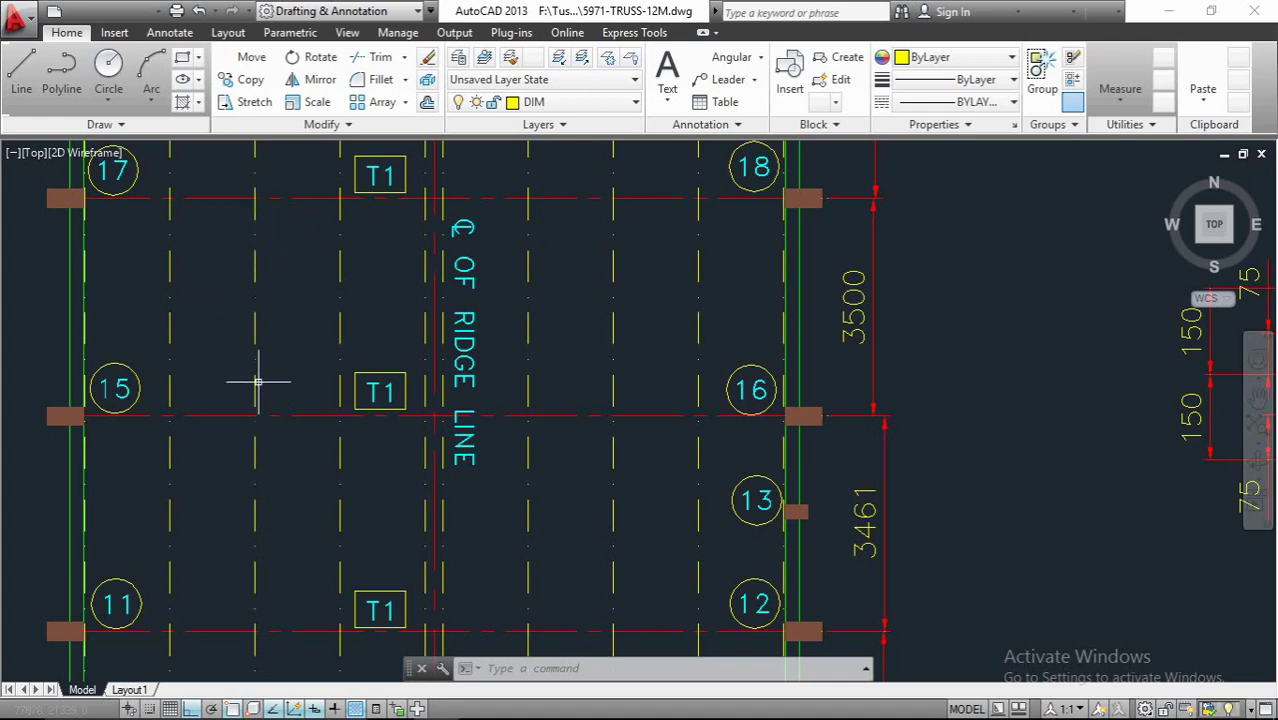
Step: Switch to the truss model in STAAD.Pro, decline the auto save, and check the UNI GY -1.41 kN/m load in the Wind case
left_click(487, 705)
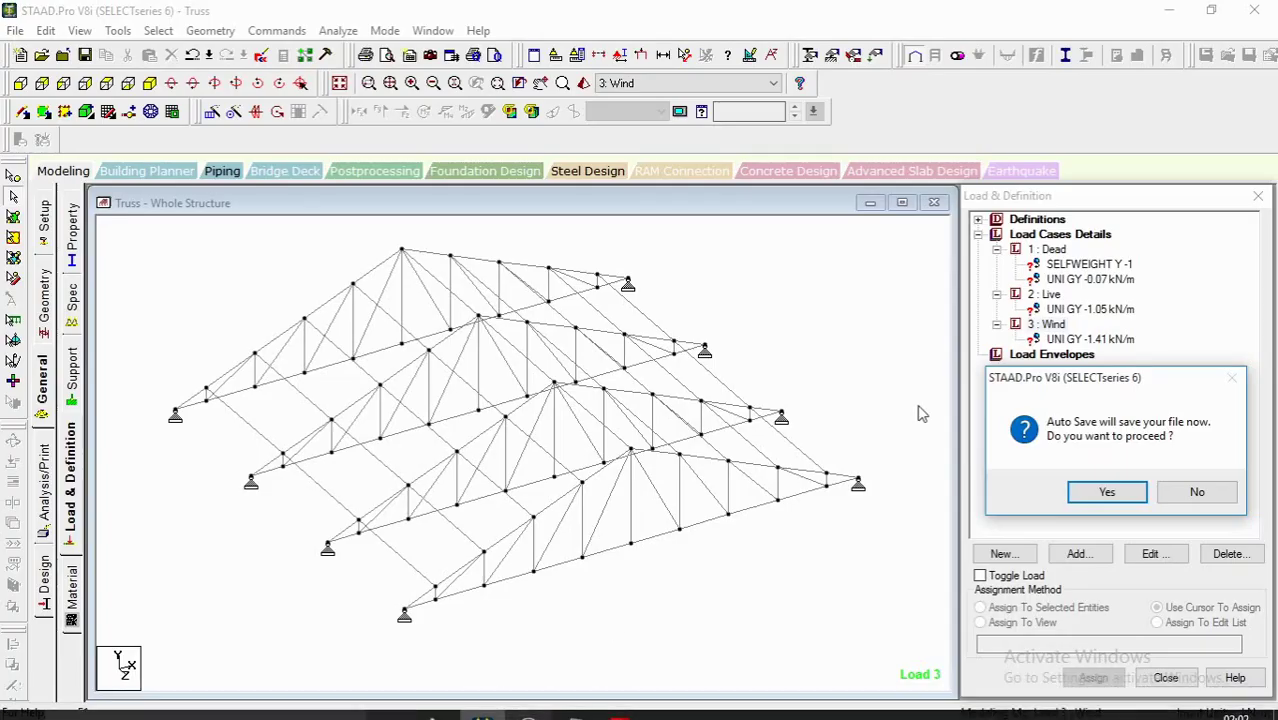
left_click(1199, 495)
left_click(1073, 340)
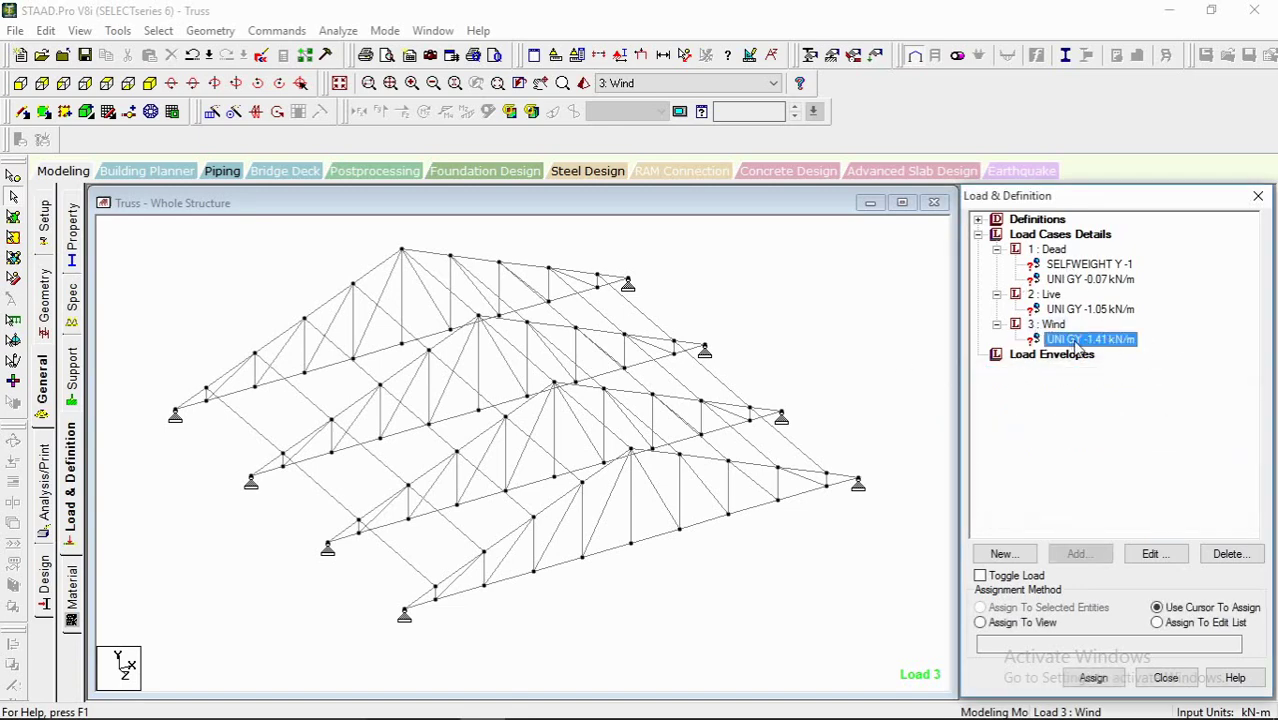
left_click(683, 402)
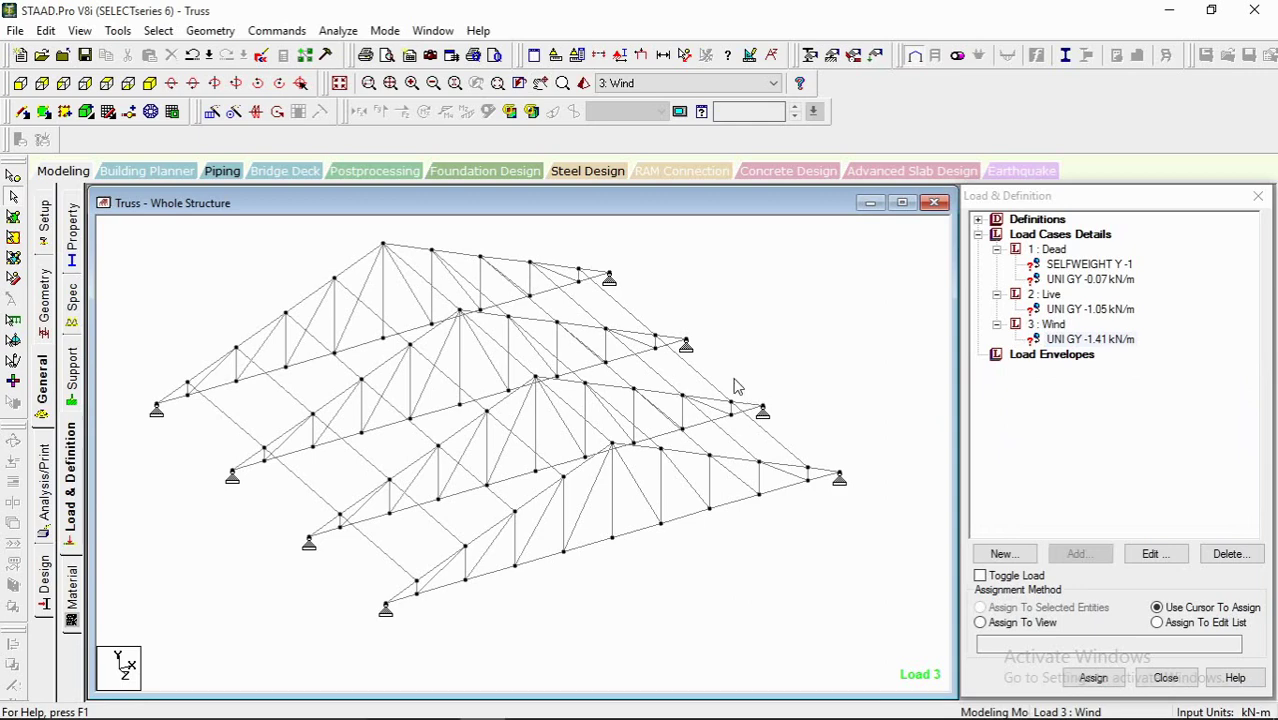
Step: Select all members with the ISMC75 property and show only these purlins in the view, then clear the selection
left_click(1095, 265)
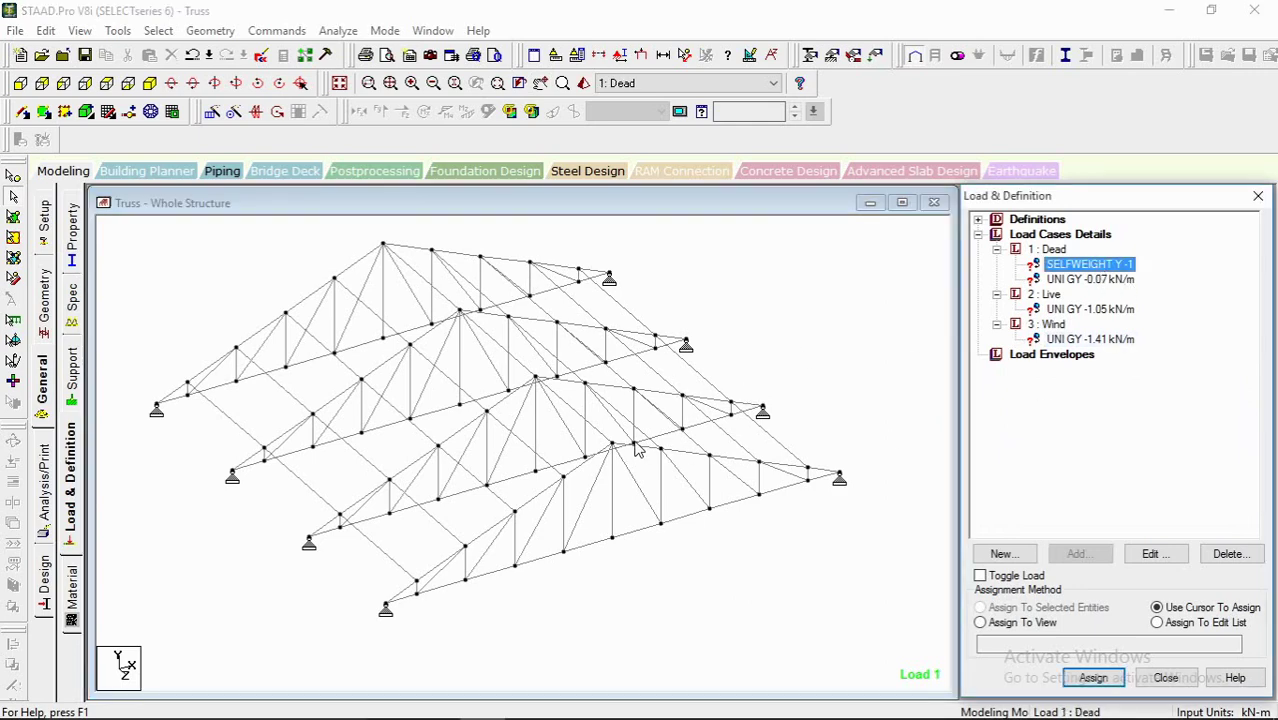
left_click(676, 450)
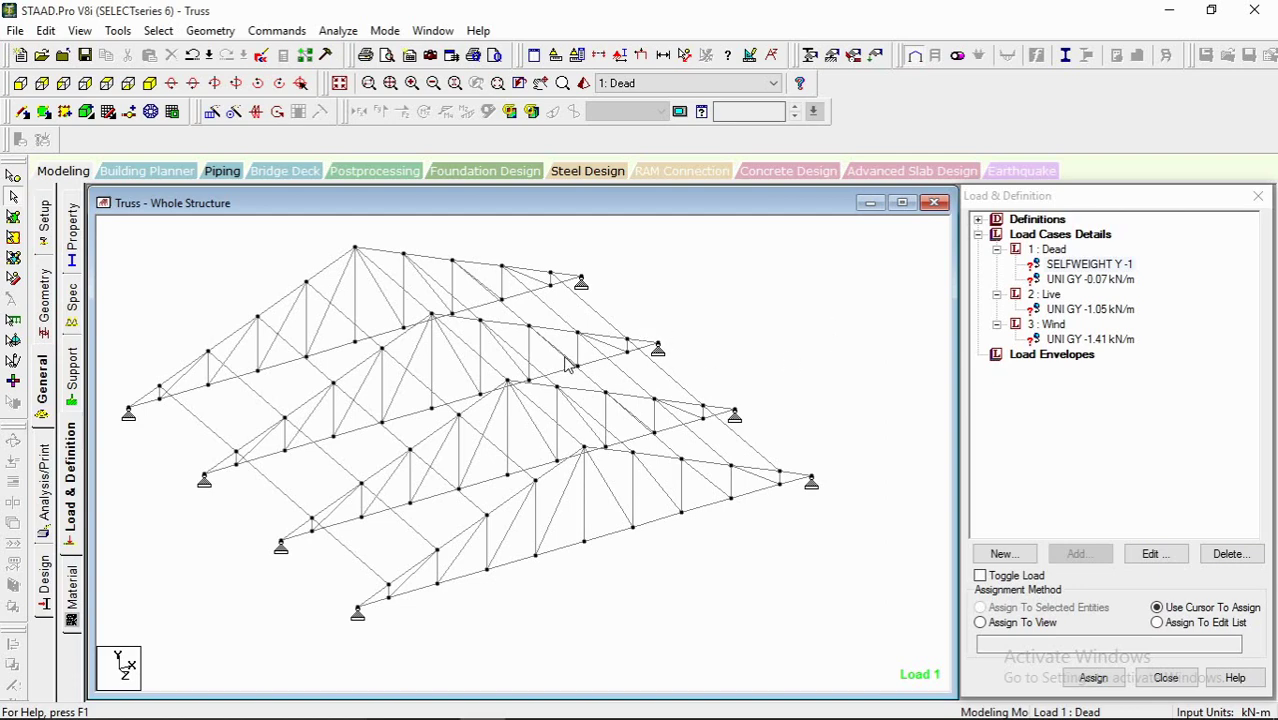
left_click(158, 30)
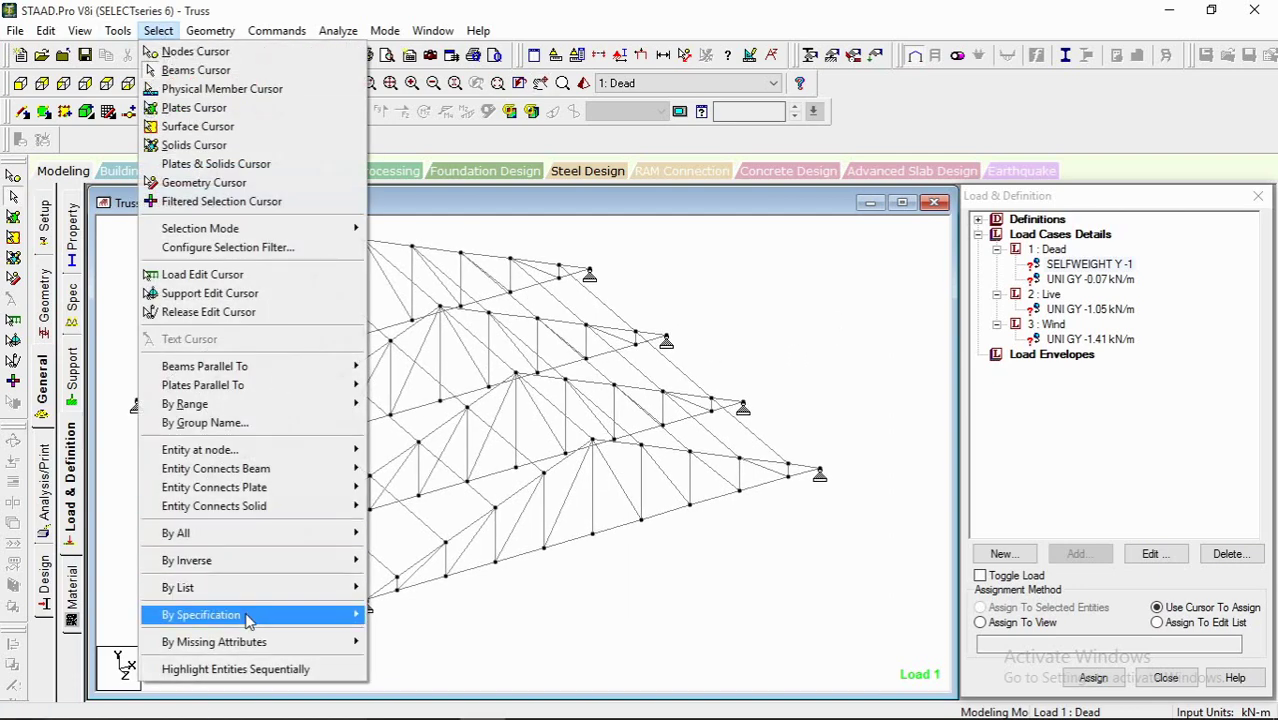
mouse_move(249, 620)
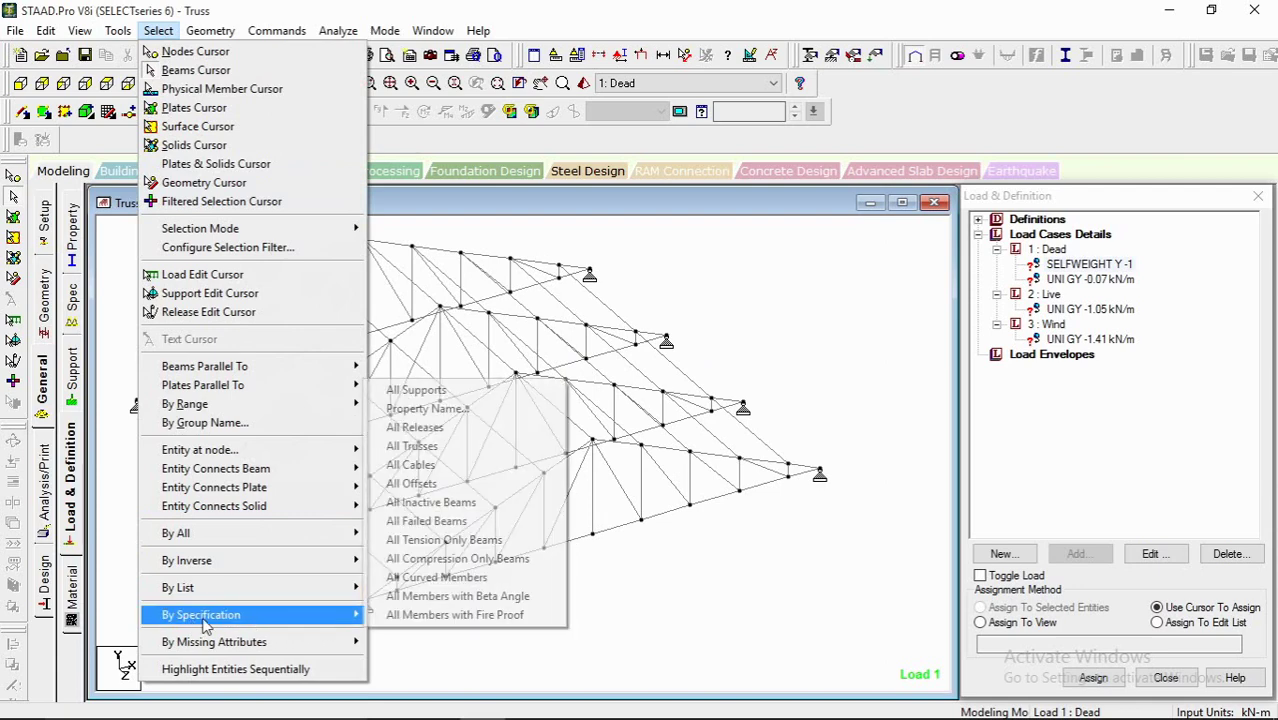
left_click(424, 410)
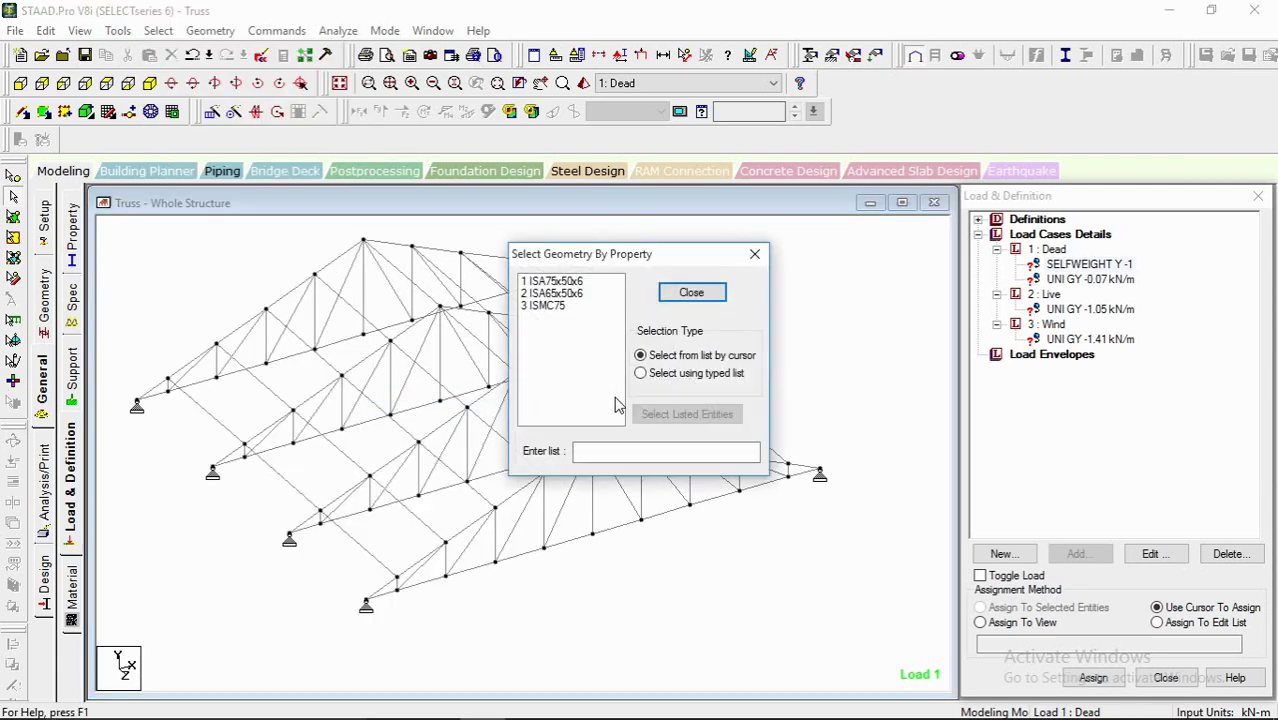
left_click(546, 306)
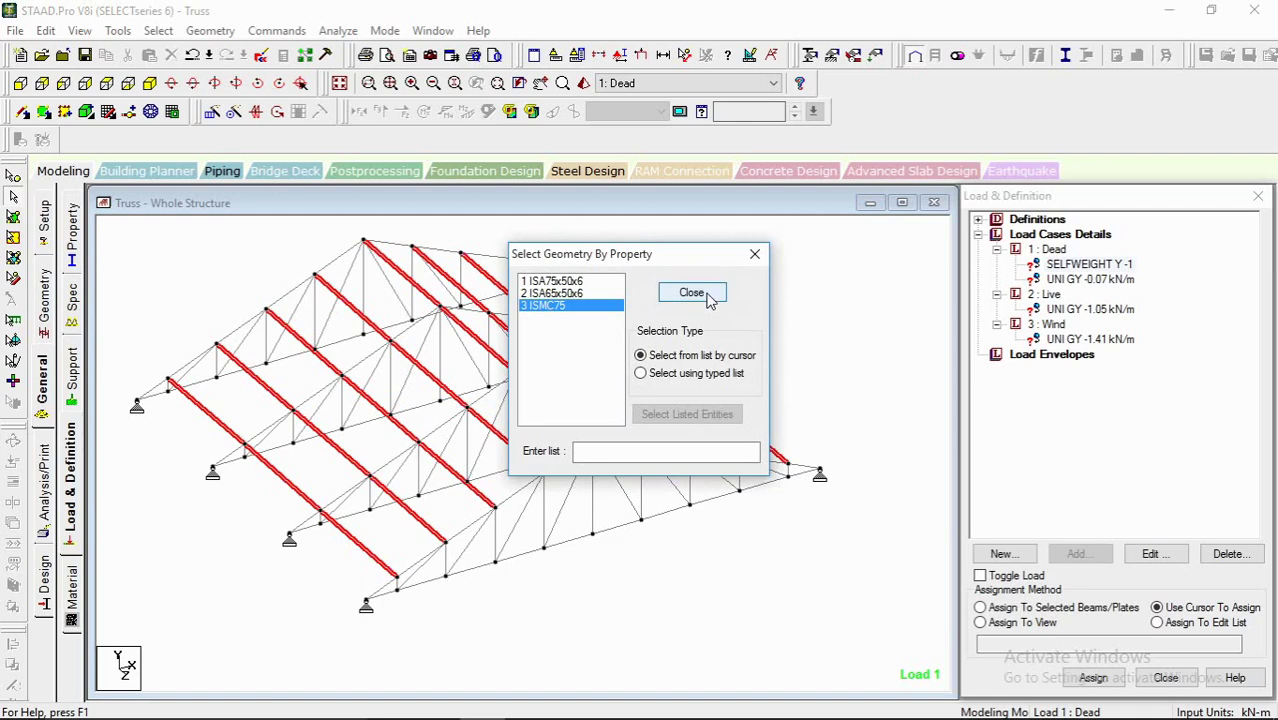
left_click(689, 292)
left_click(80, 31)
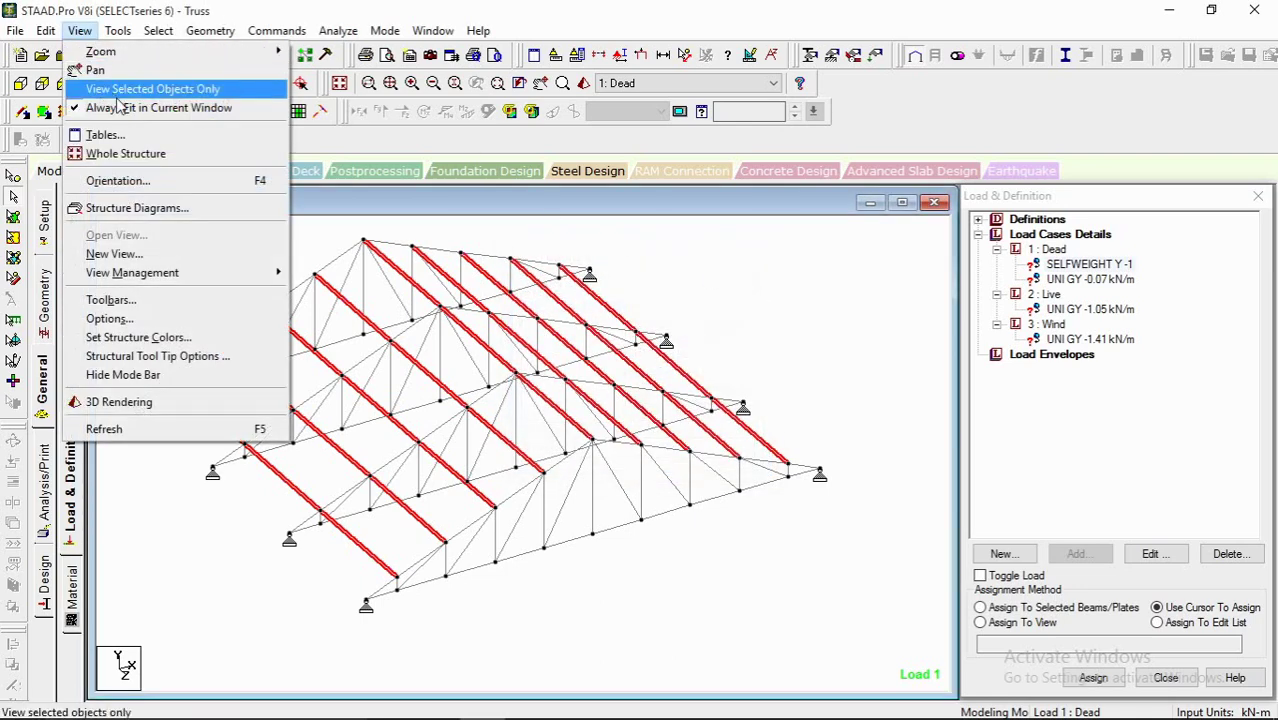
left_click(120, 91)
left_click(541, 446)
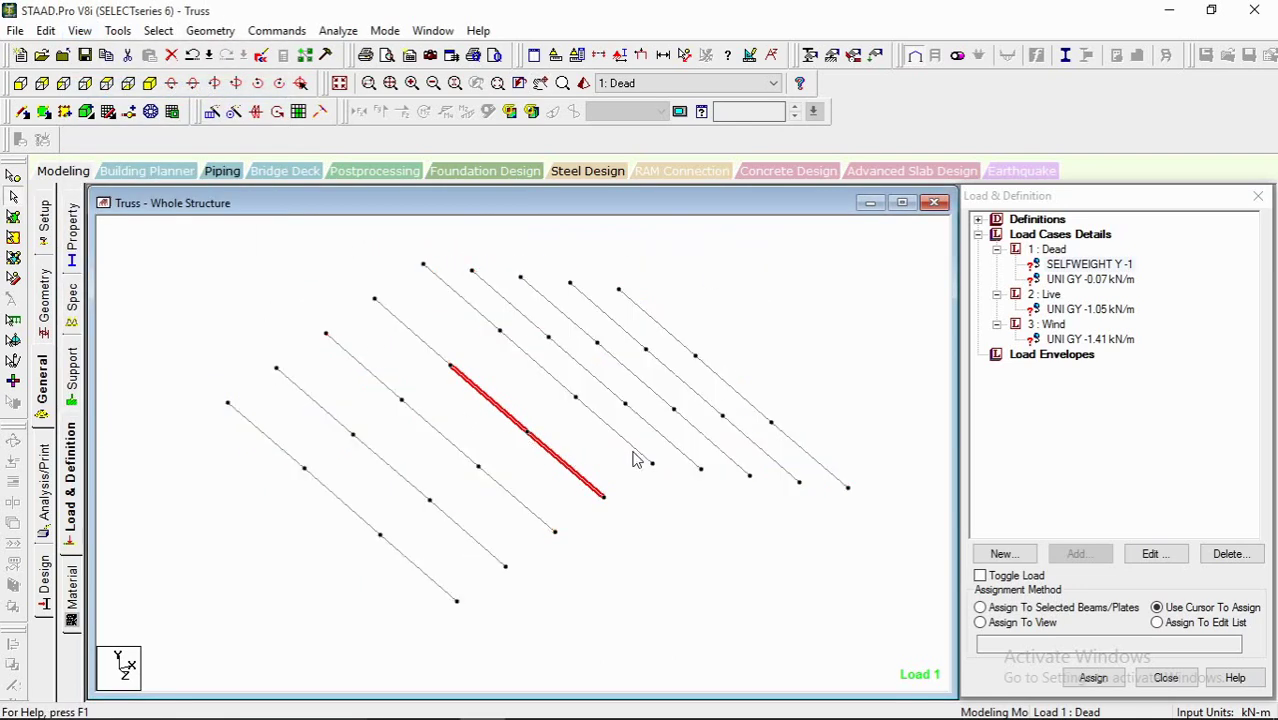
left_click(648, 370)
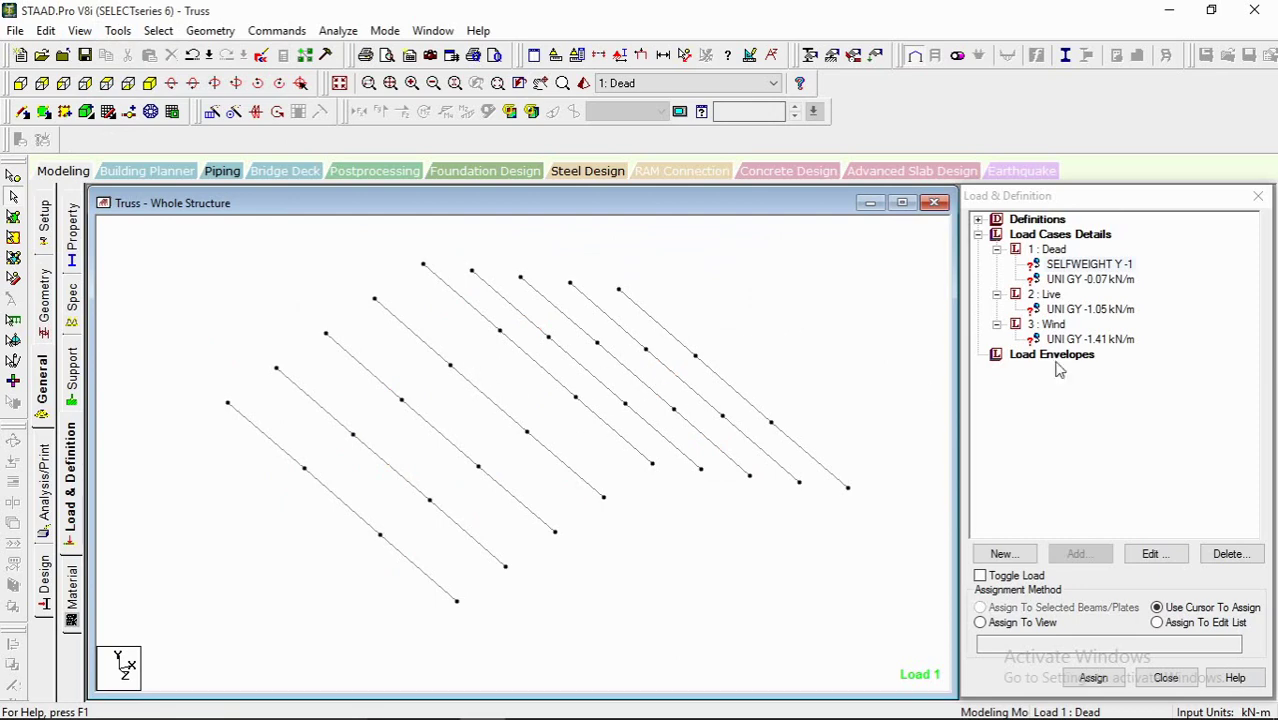
Step: Assign the UNI GY -0.07 kN/m load of the Dead case to all displayed purlins with Assign To View
left_click(1084, 280)
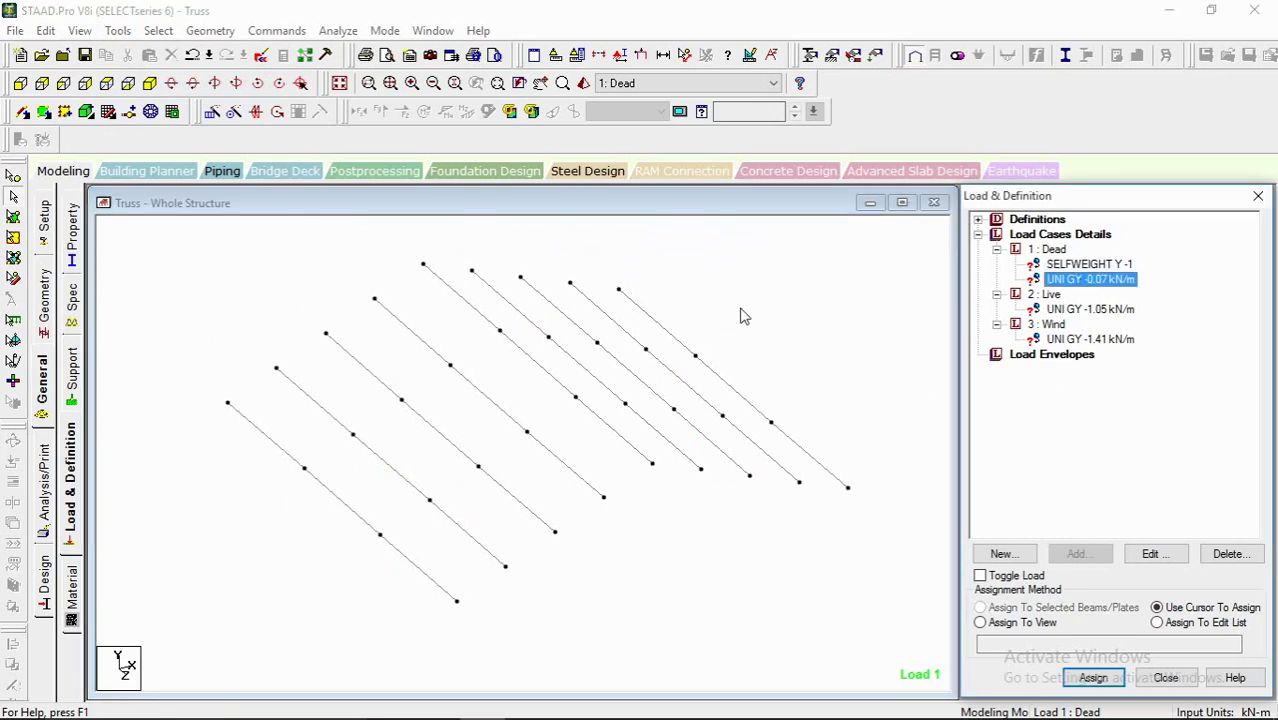
left_click(680, 397)
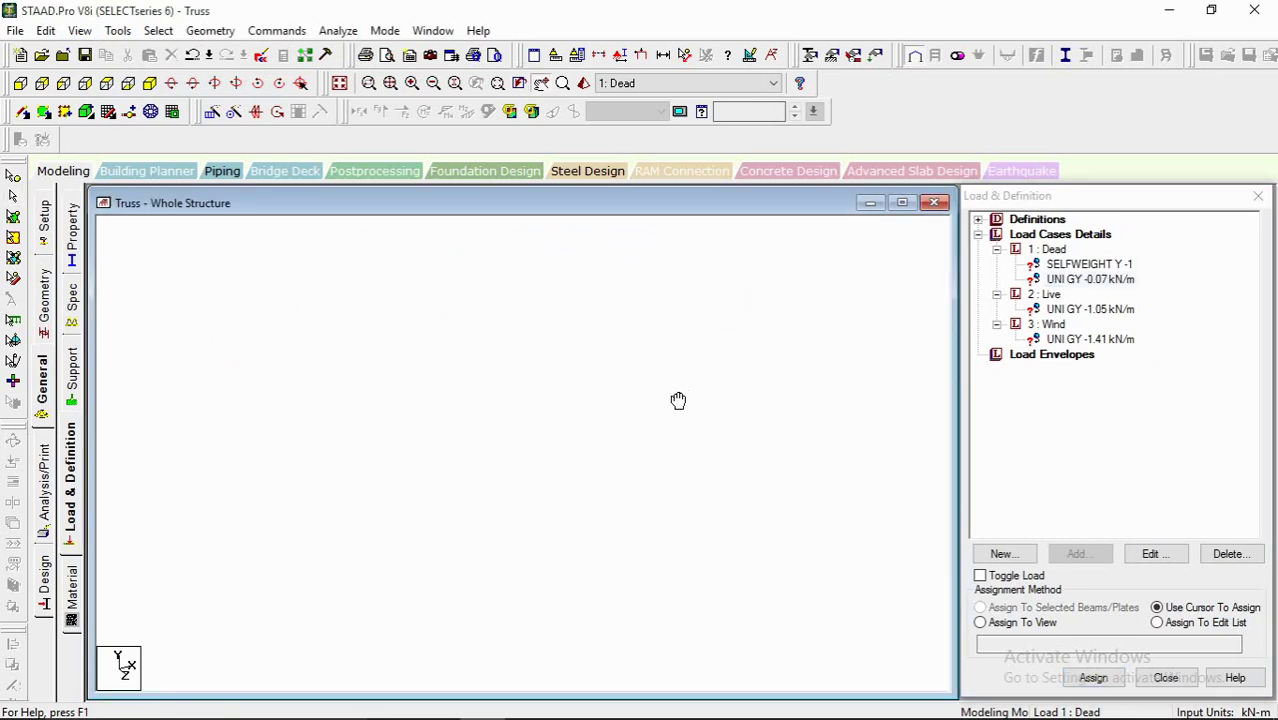
left_click(1087, 266)
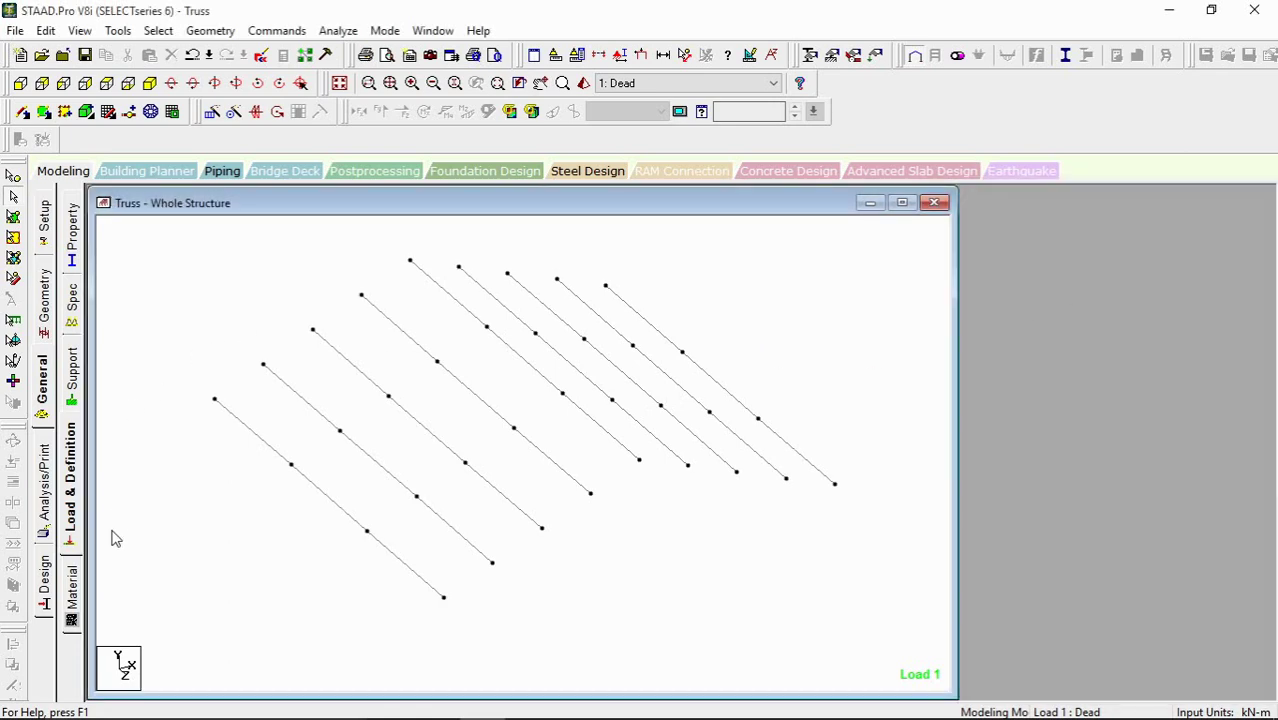
left_click(72, 495)
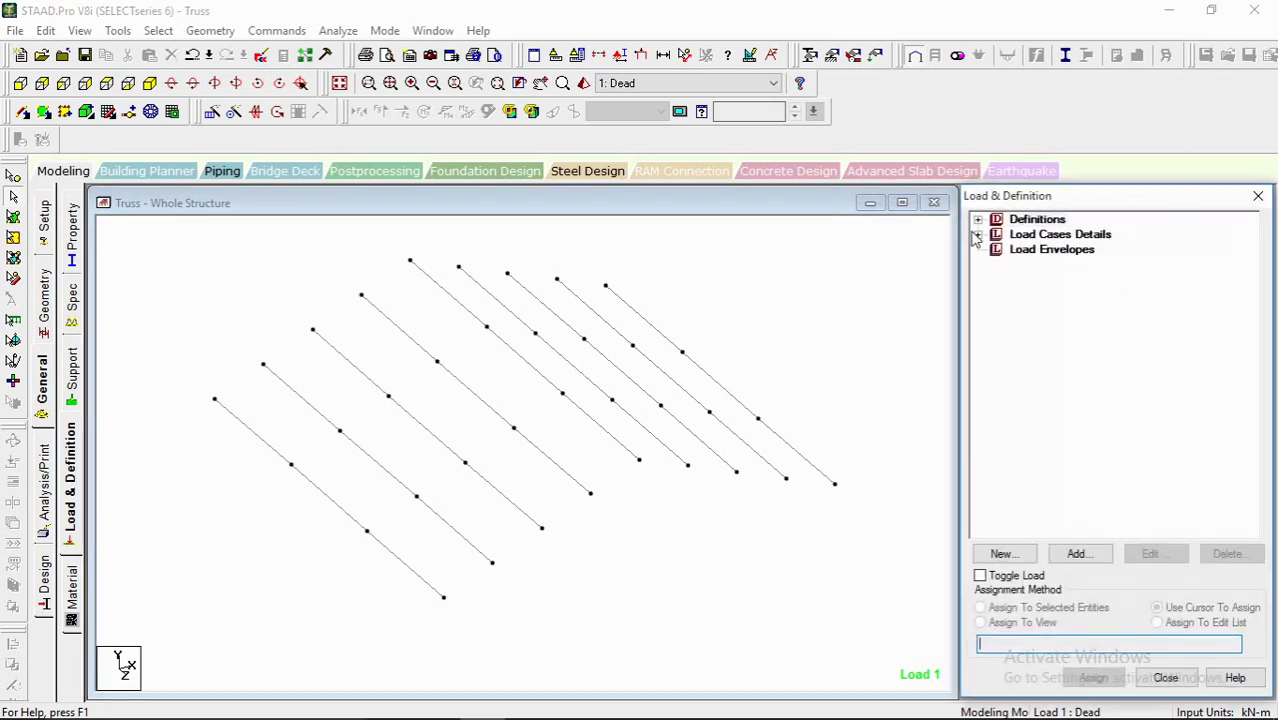
left_click(978, 234)
left_click(996, 249)
left_click(1065, 280)
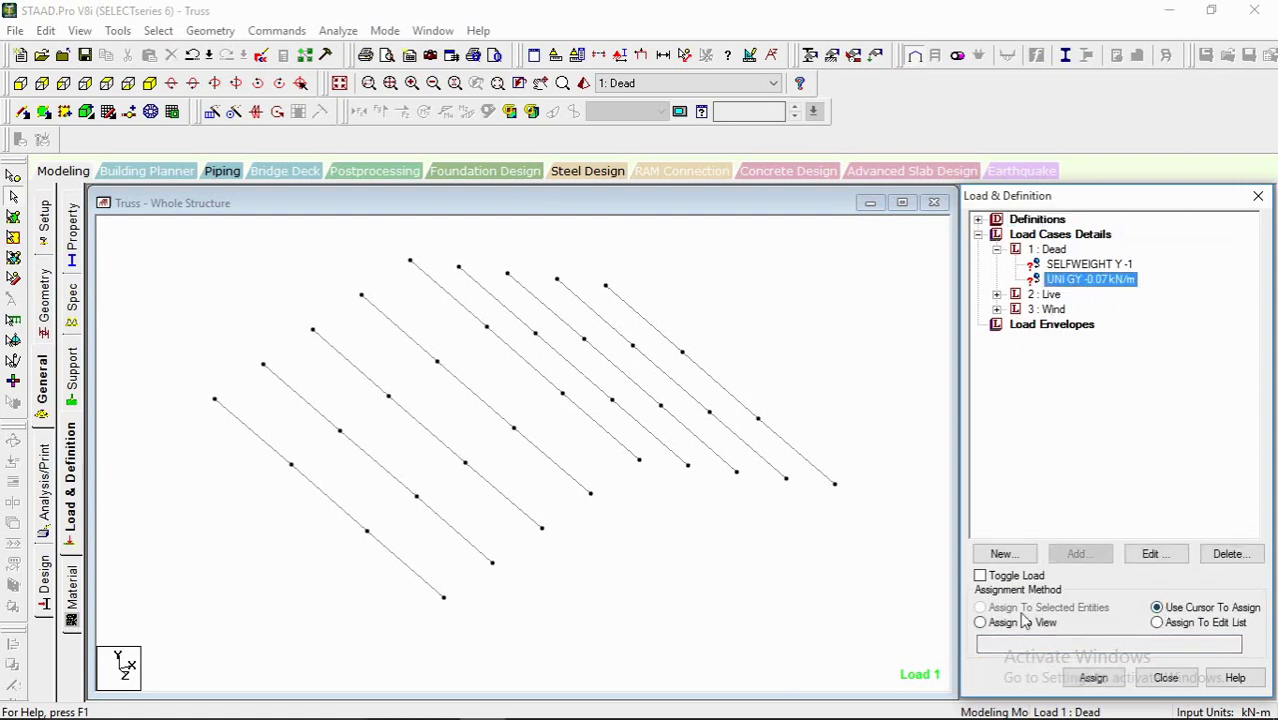
left_click(1014, 626)
left_click(1105, 679)
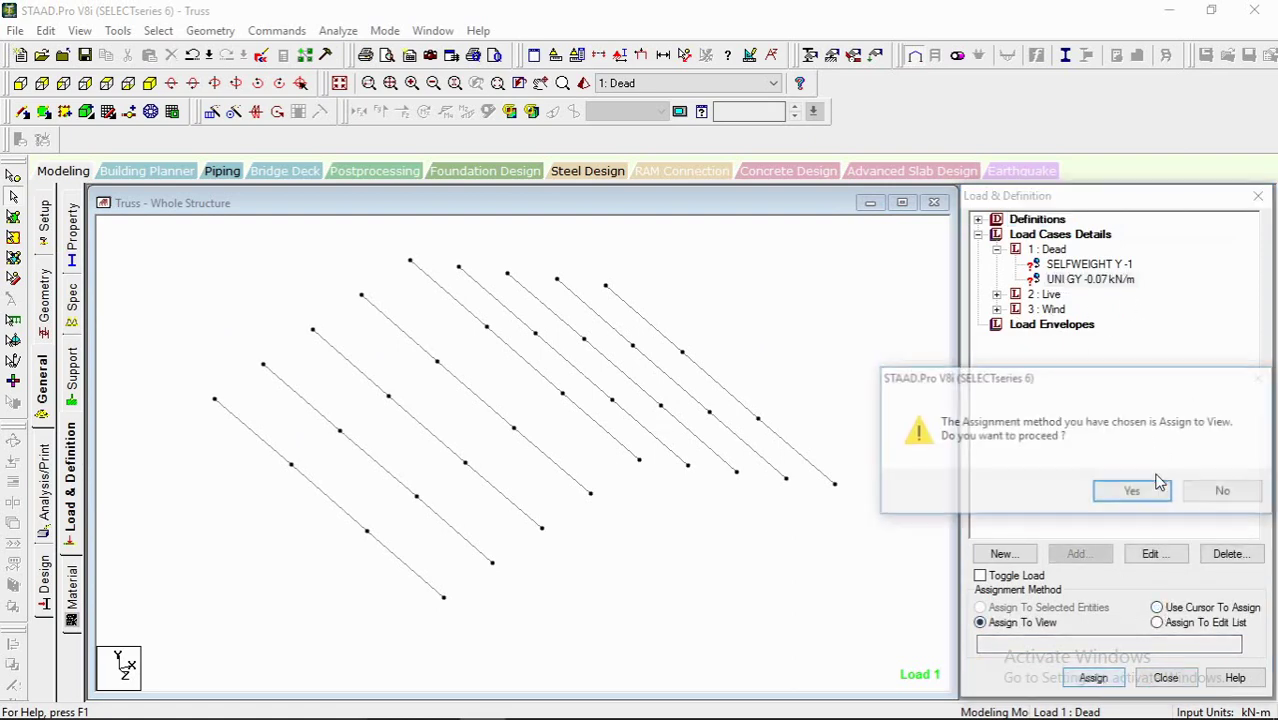
left_click(1133, 491)
Step: Assign the UNI GY -1.05 kN/m load of the Live case to all displayed purlins
left_click(997, 294)
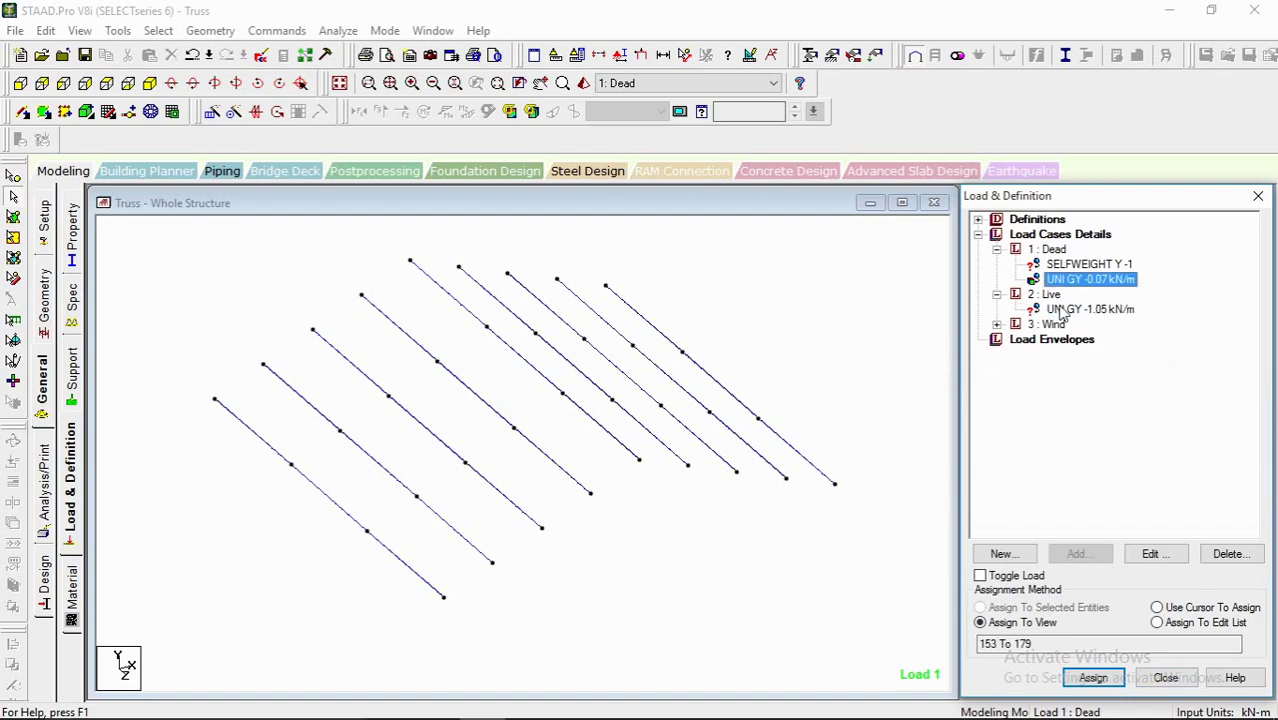
left_click(1088, 309)
left_click(1093, 678)
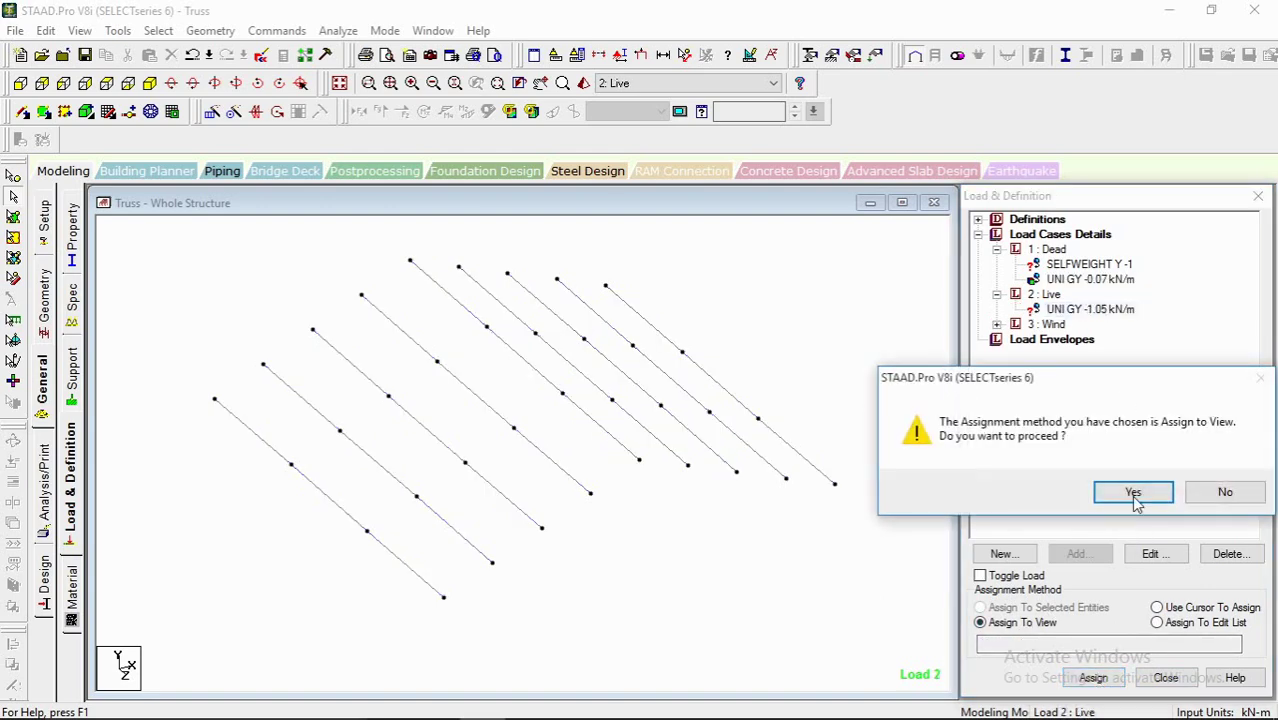
left_click(1131, 490)
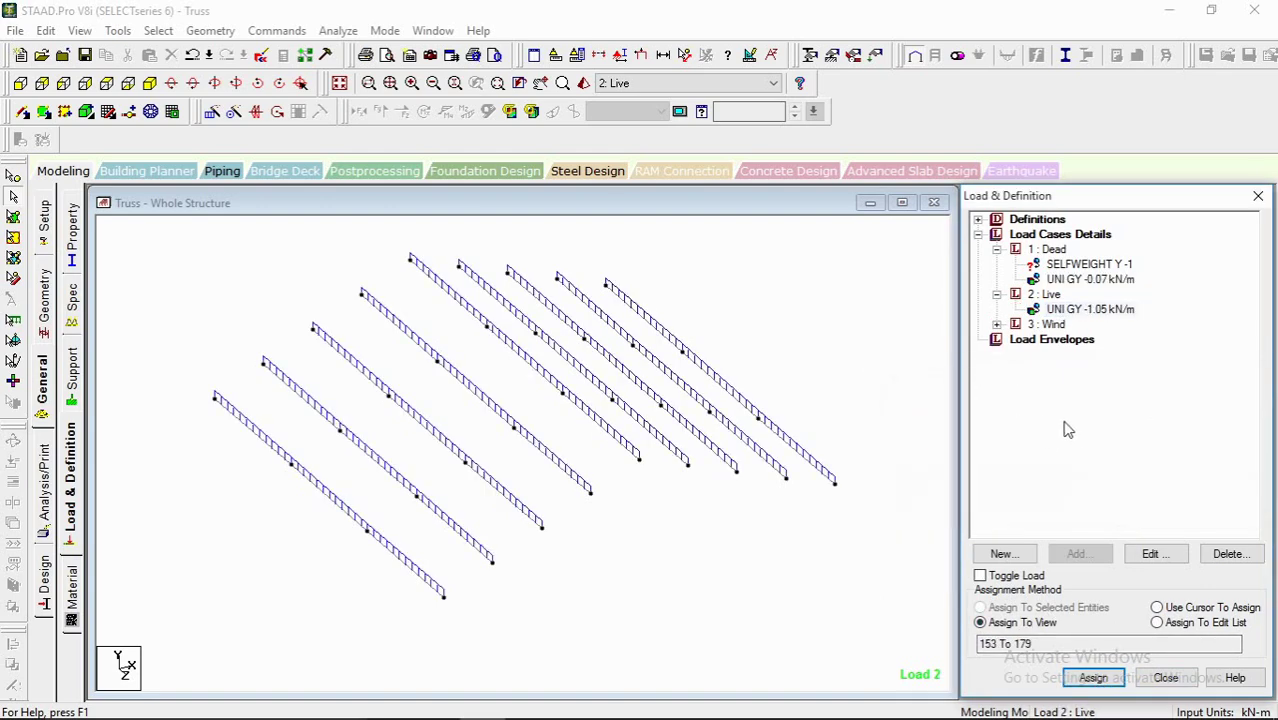
Step: Assign the UNI GY -1.41 kN/m load of the Wind case to all displayed purlins
left_click(997, 324)
left_click(1090, 339)
left_click(1093, 678)
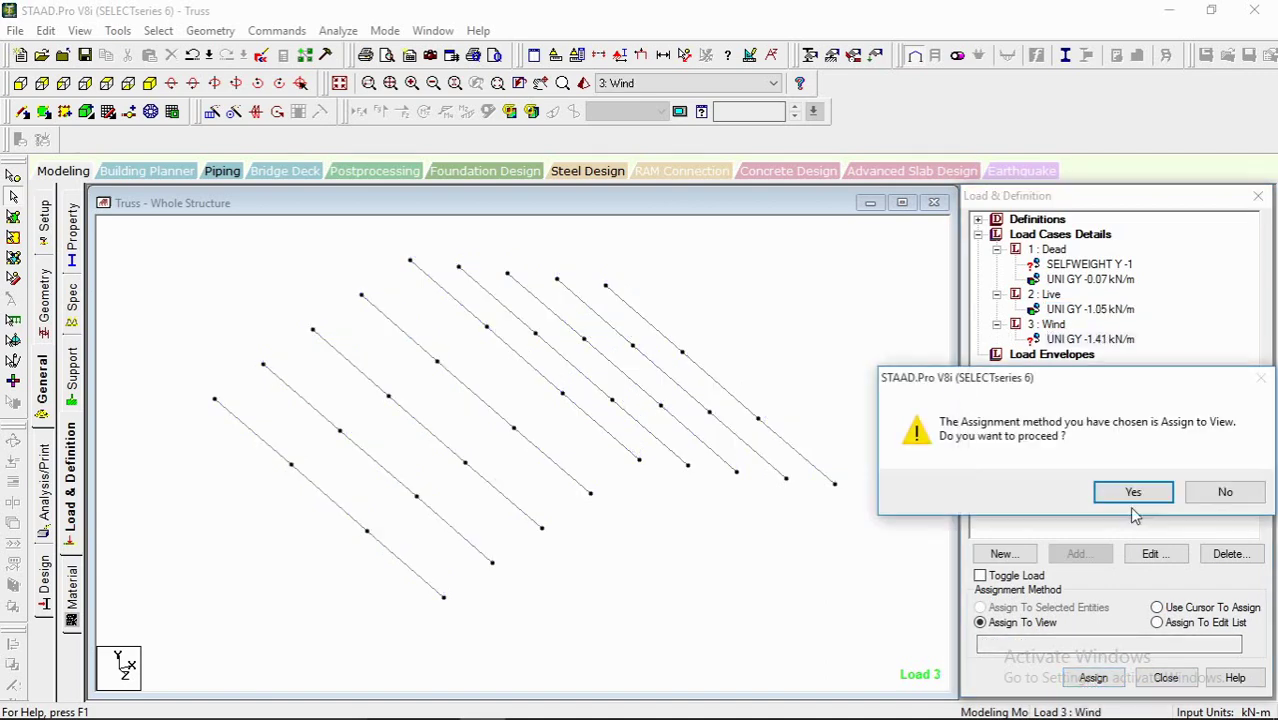
left_click(1132, 493)
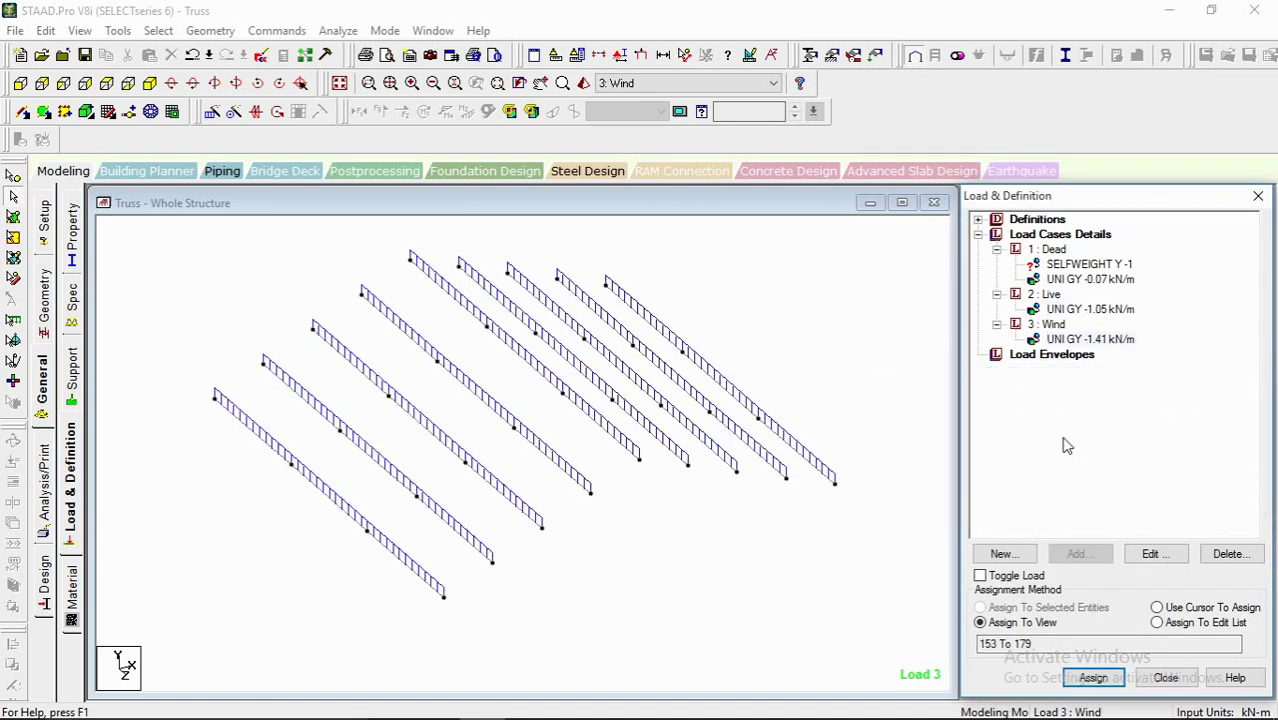
Step: Display the whole structure again and check the uniform loads of the Dead, Live and Wind cases on the purlins
left_click(745, 286)
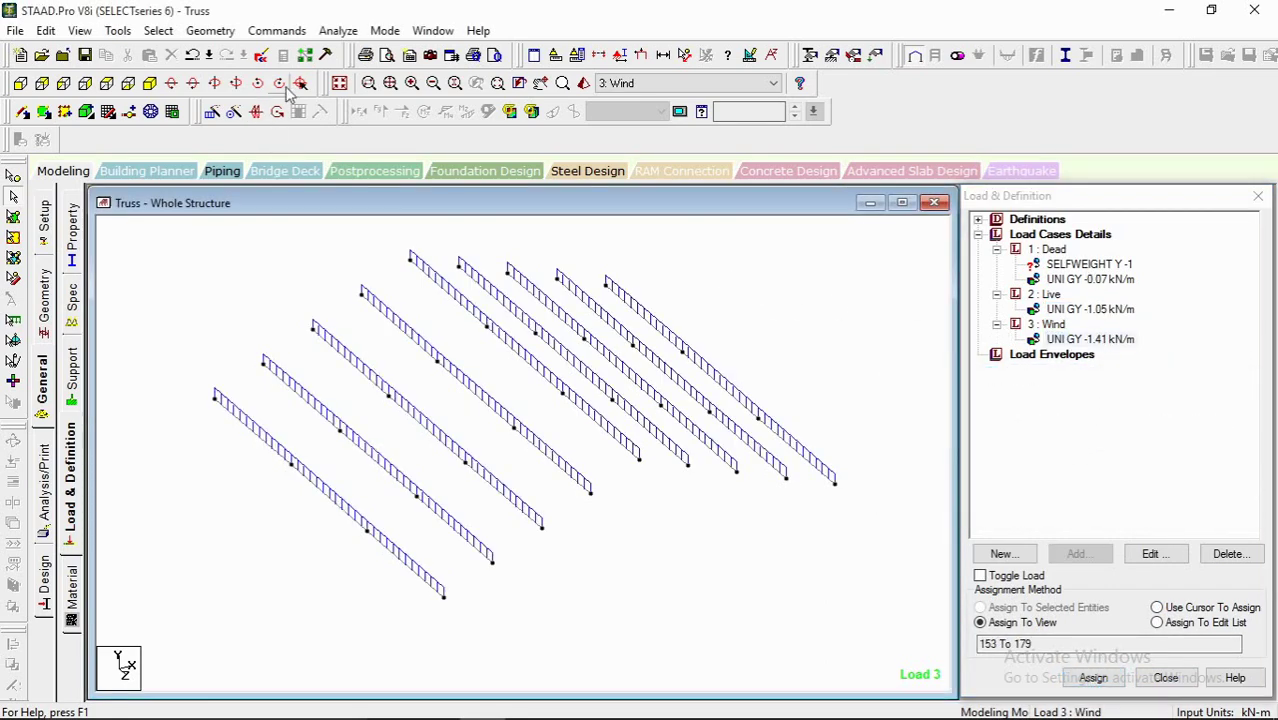
left_click(340, 86)
middle_click_drag(653, 395, 667, 383)
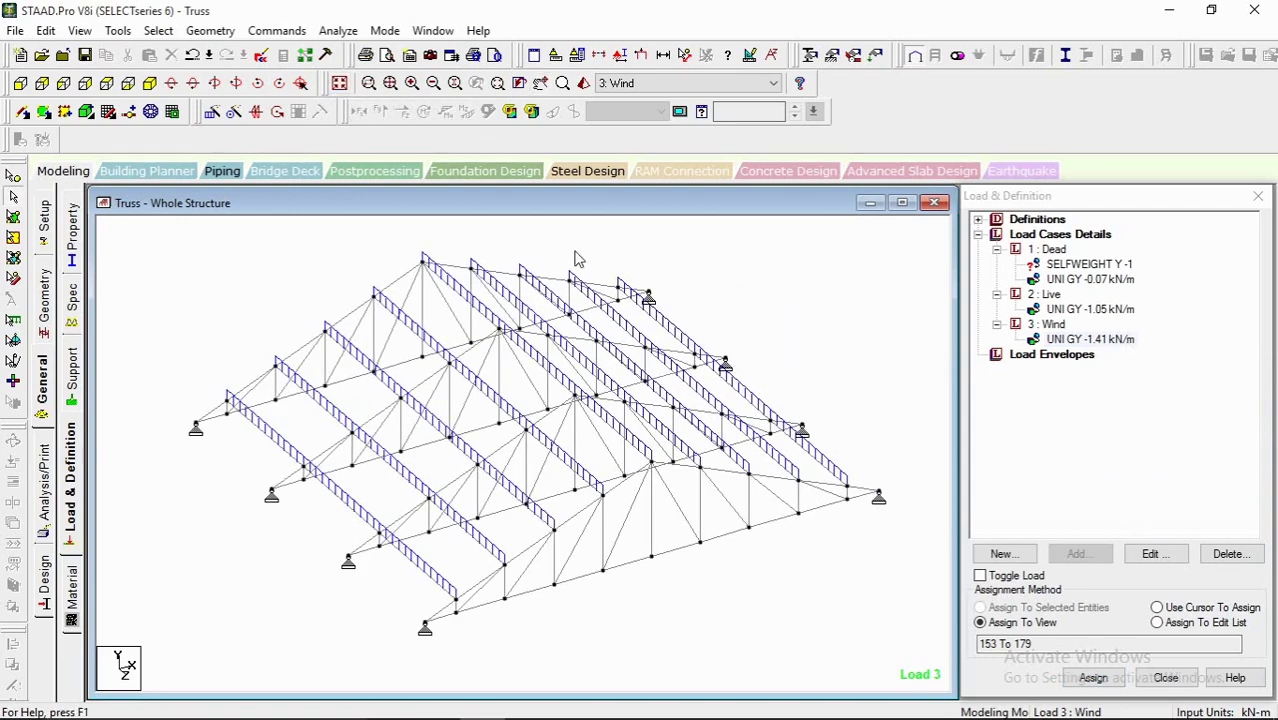
left_click(1086, 283)
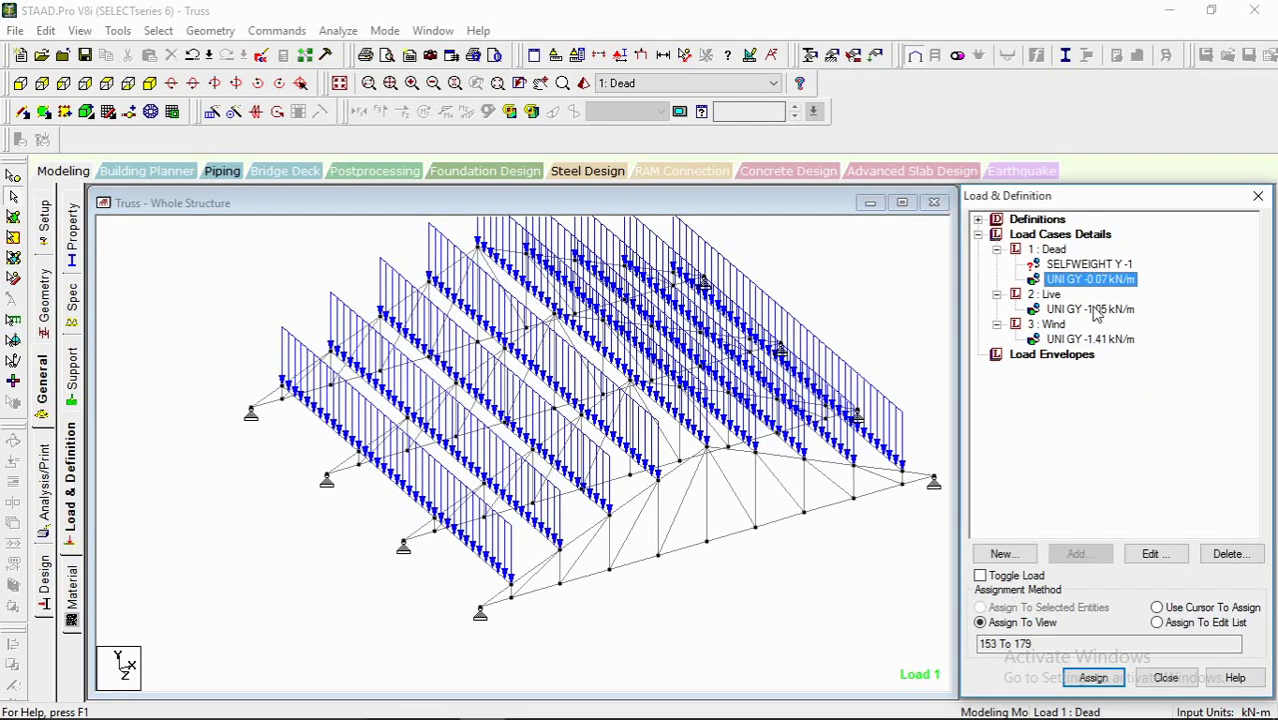
left_click(1094, 310)
left_click(1099, 339)
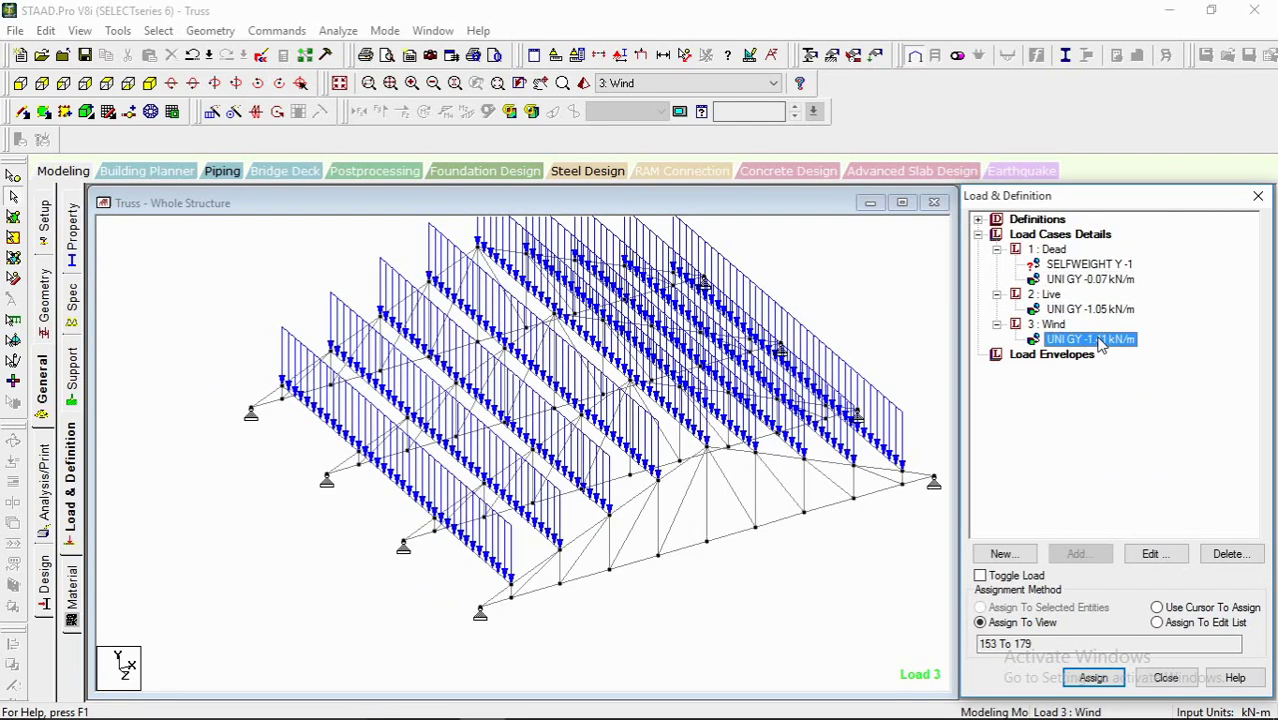
Step: Assign the SELFWEIGHT Y -1 load of the Dead case to the whole structure with Assign To View
left_click(1063, 266)
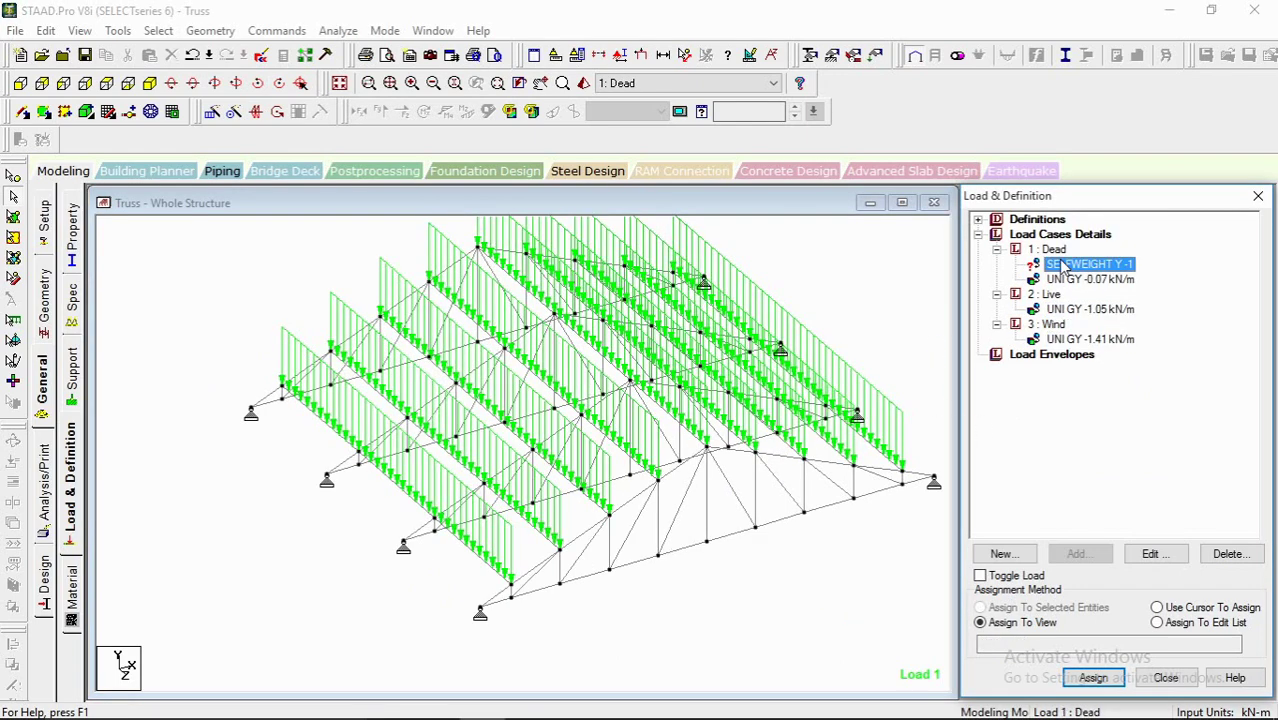
left_click(1093, 678)
left_click(1133, 492)
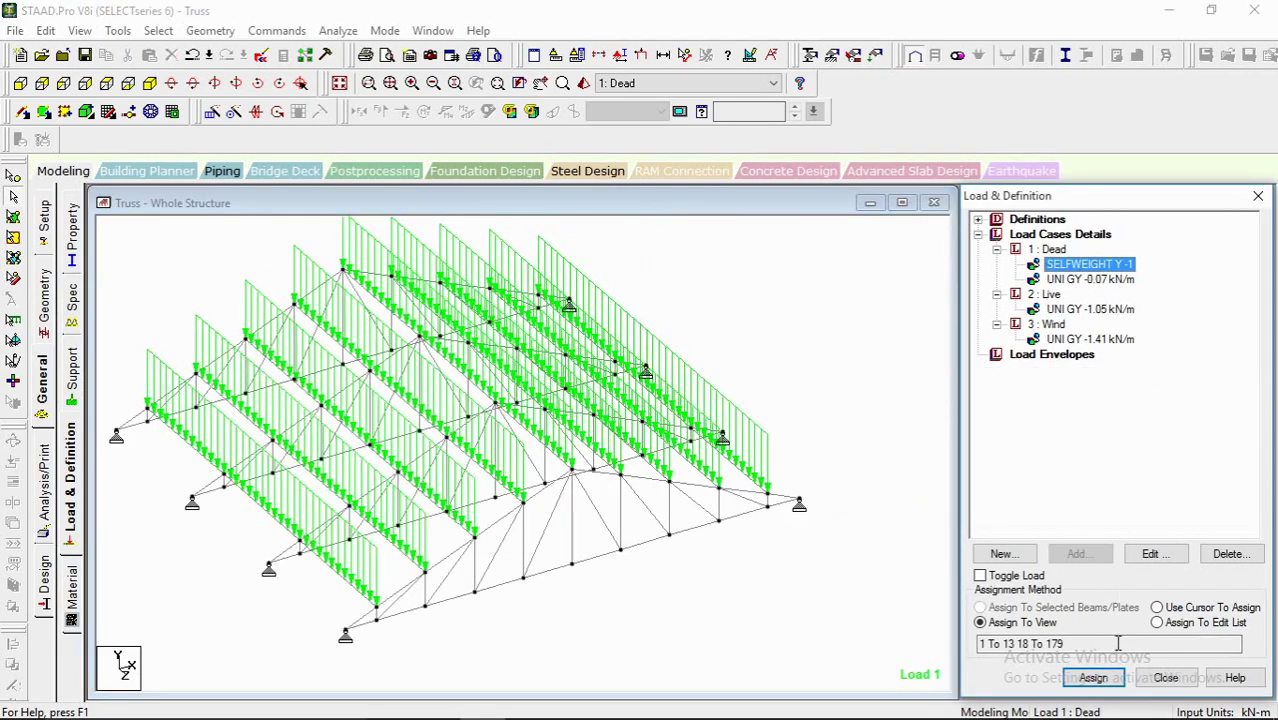
key("Escape")
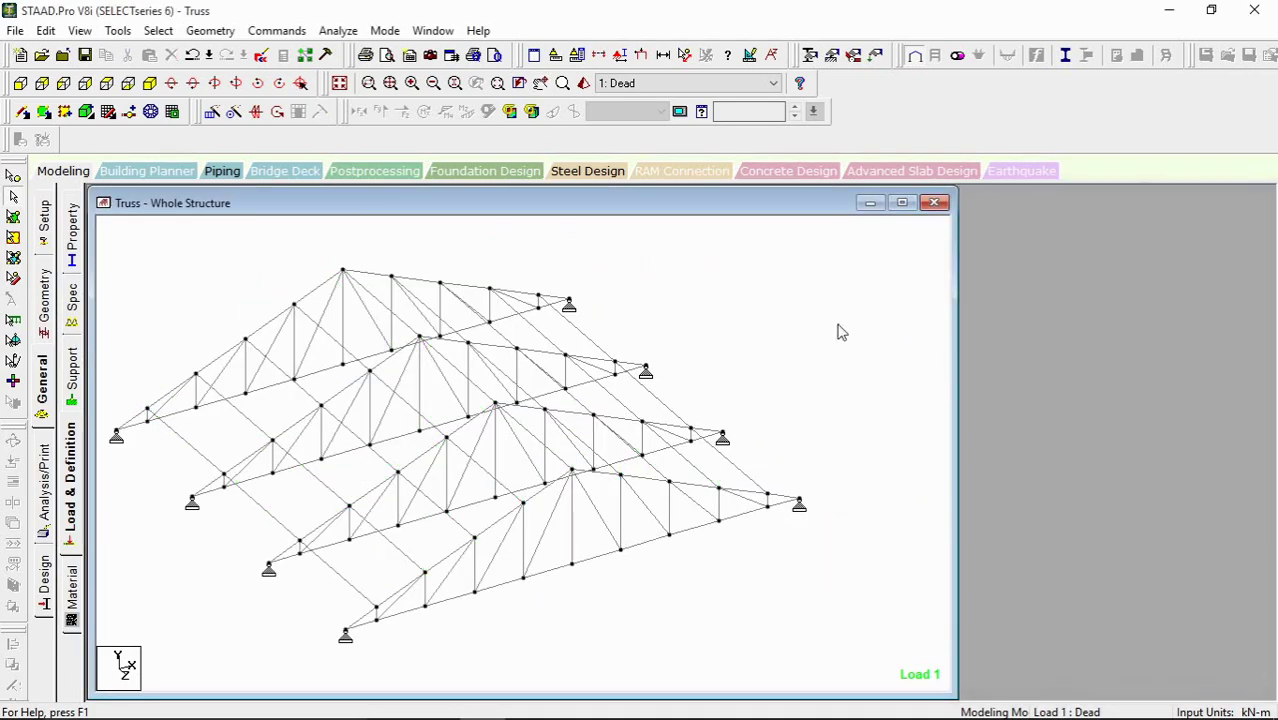
Step: Reopen the load case list, highlight the members carrying SELFWEIGHT Y -1, and check the items under Dead, Live and Wind
left_click(75, 487)
left_click(978, 234)
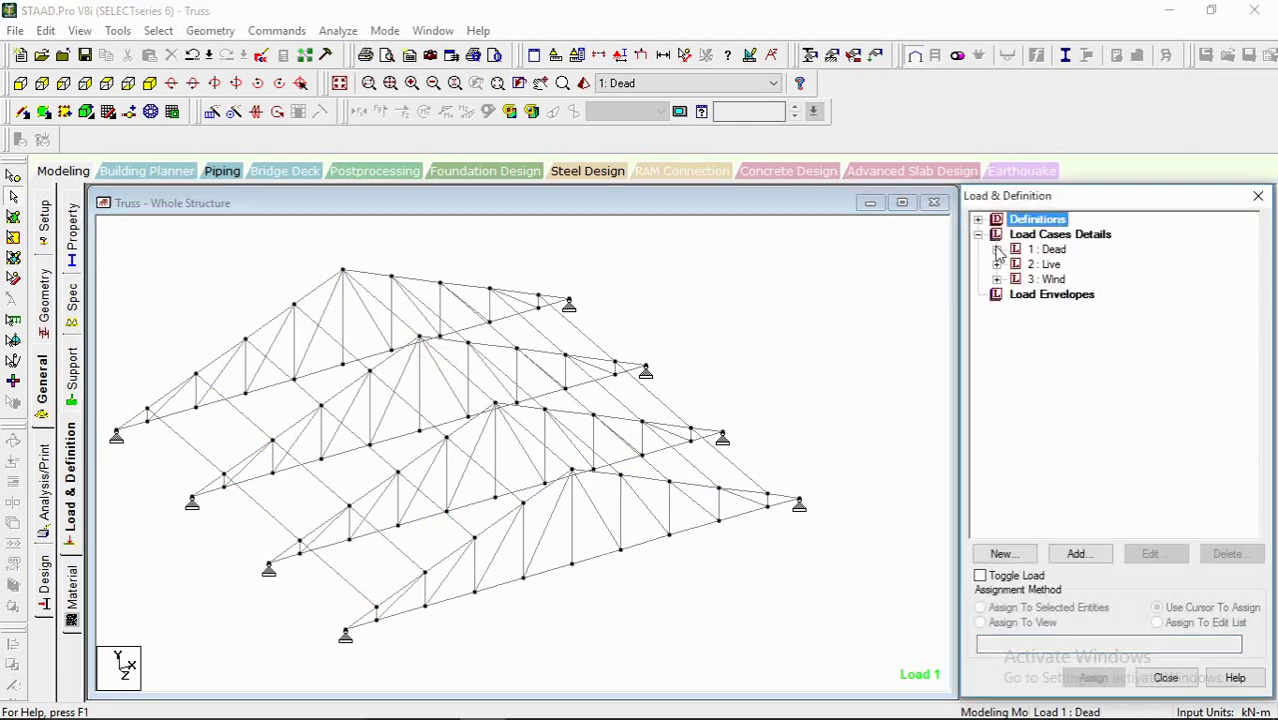
left_click(997, 249)
left_click(1060, 264)
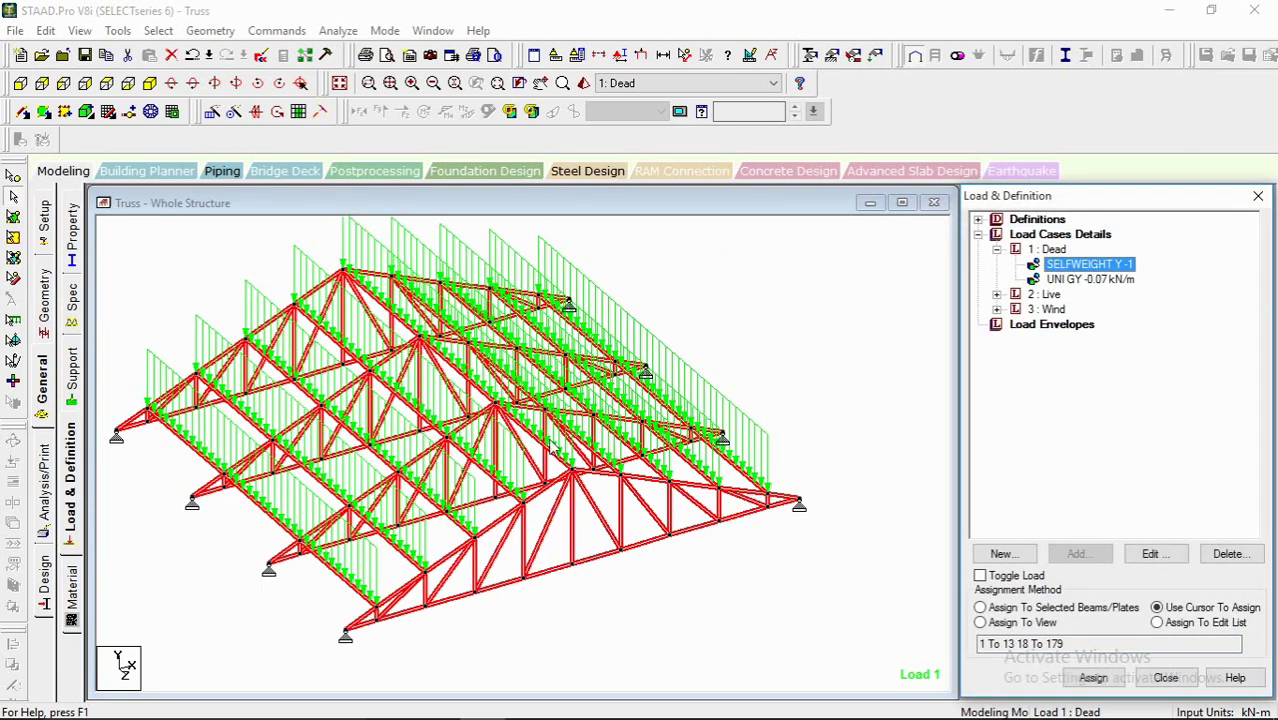
left_click(551, 473)
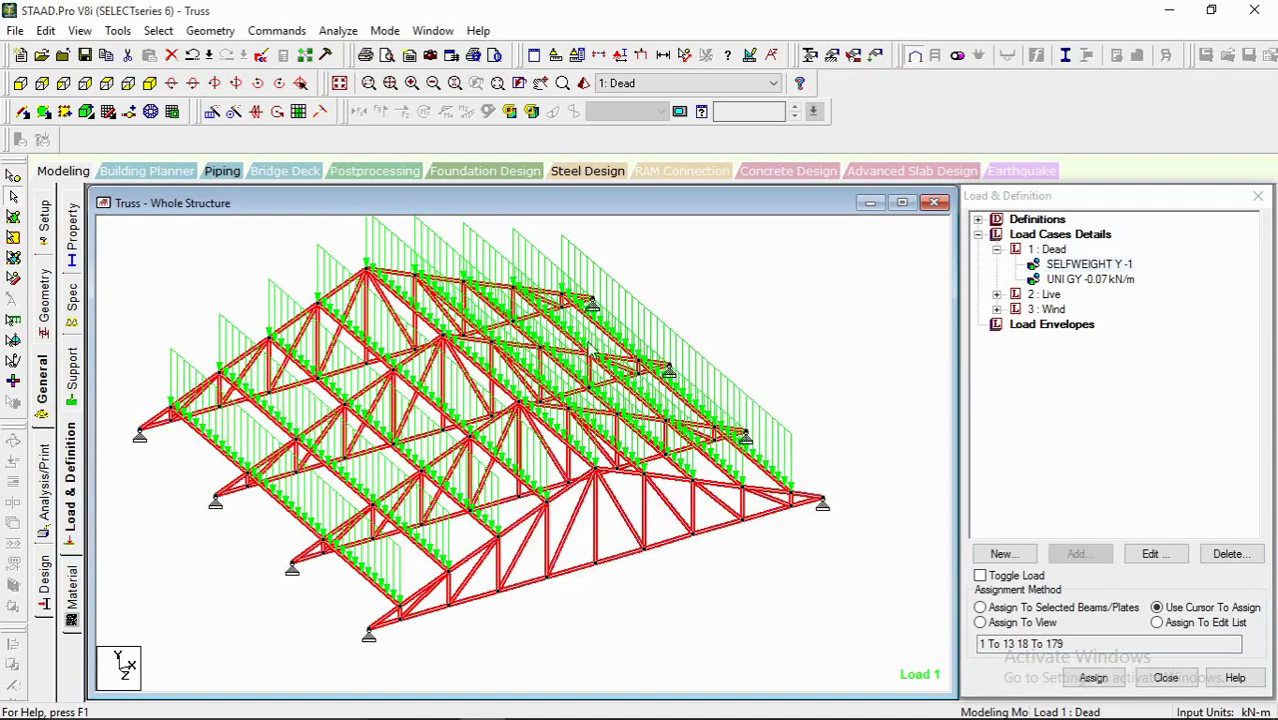
left_click(997, 295)
left_click(997, 325)
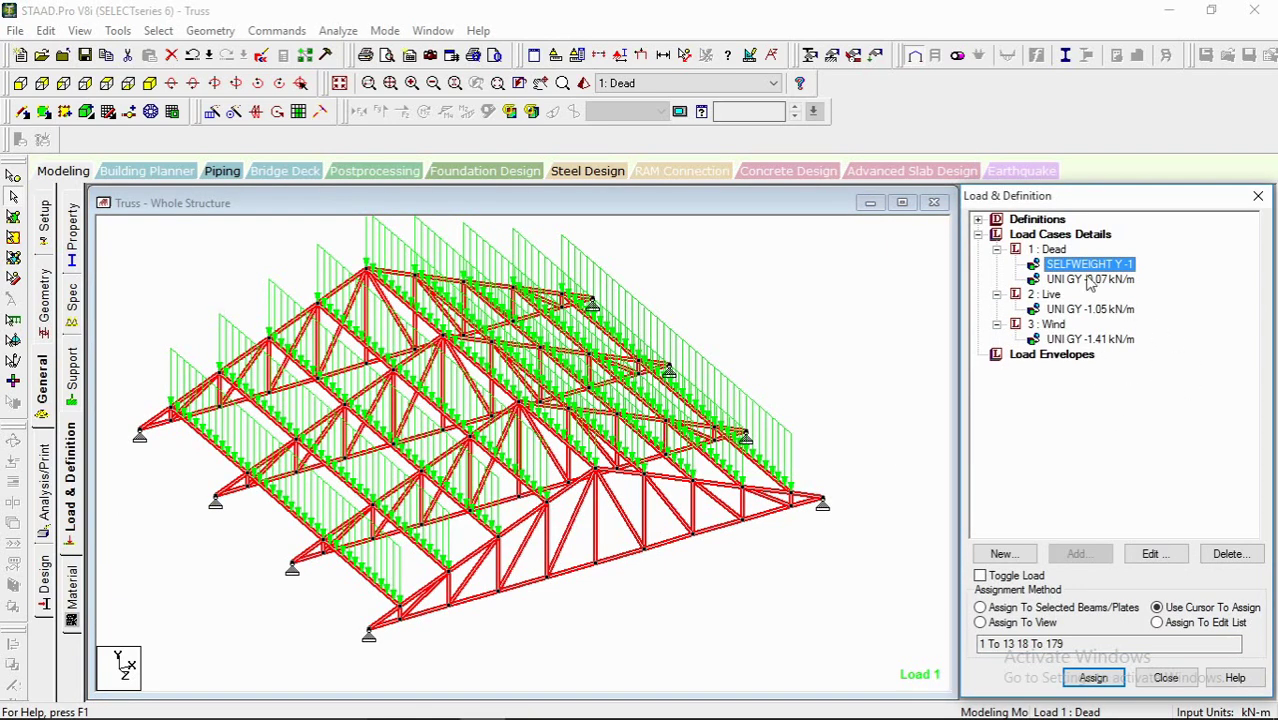
left_click(736, 363)
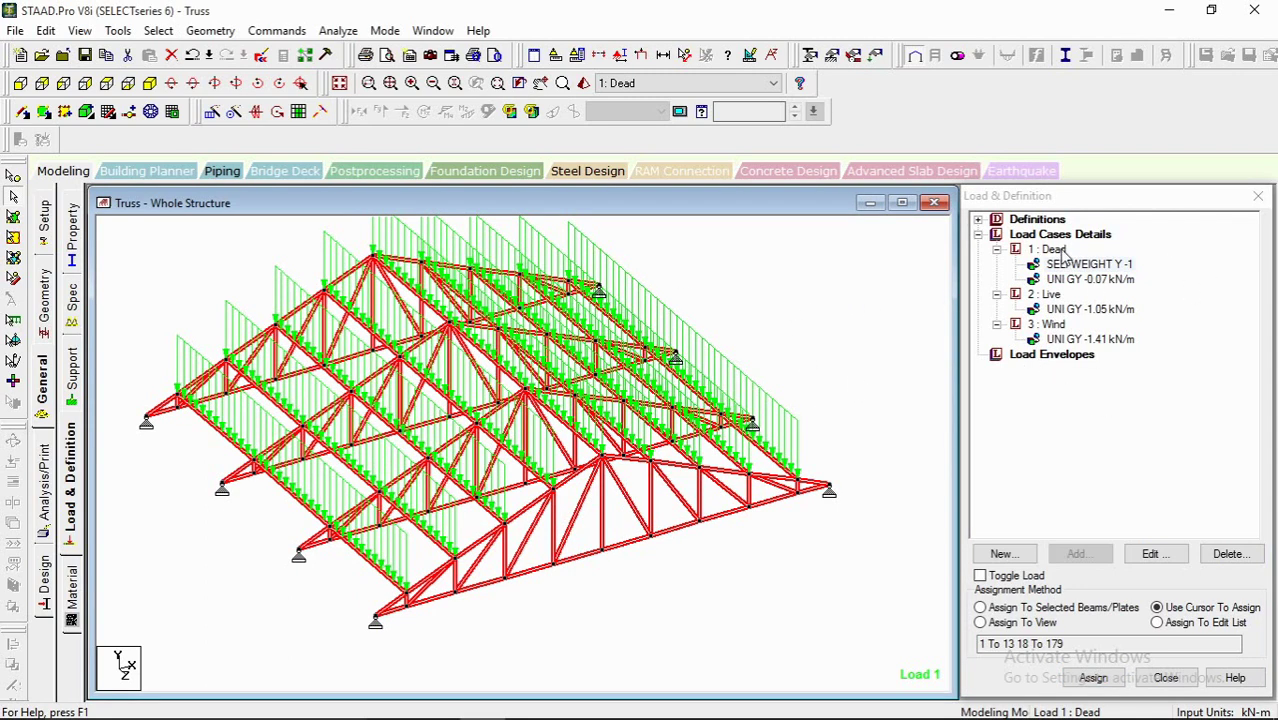
Step: Preview the automatic load combinations generated for the Indian Code with the general structures category
left_click(1030, 238)
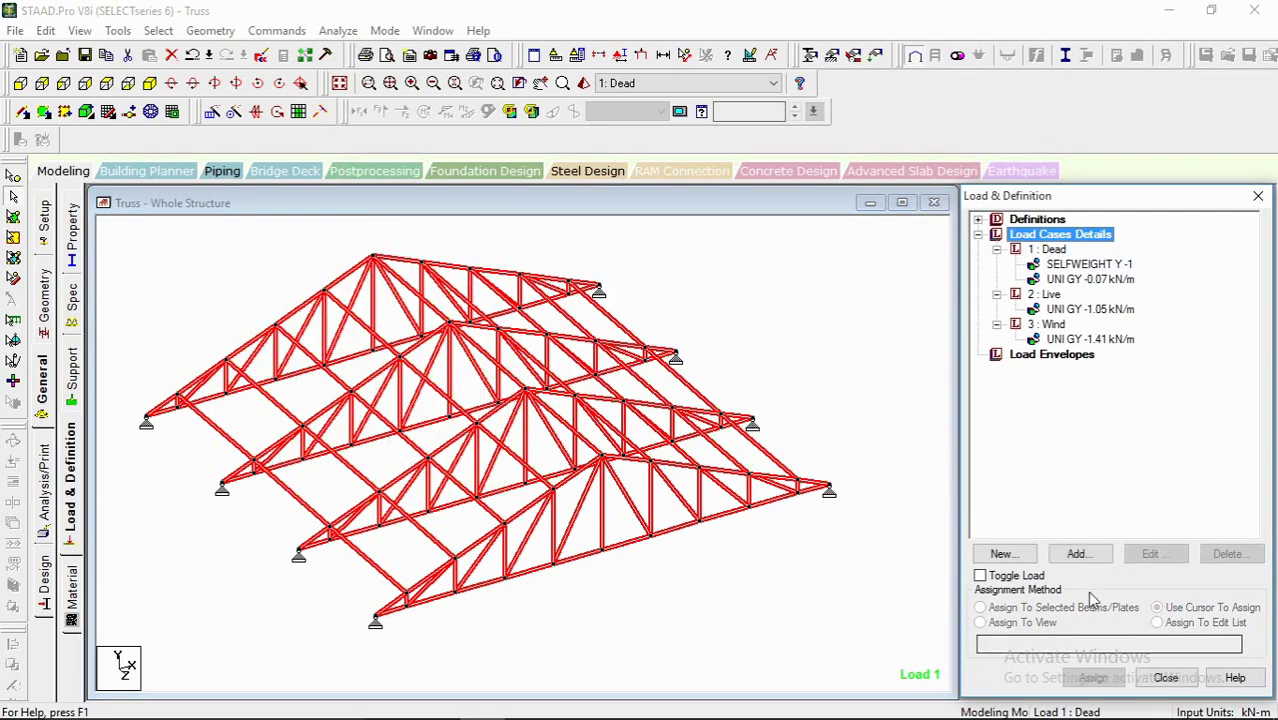
left_click(1076, 553)
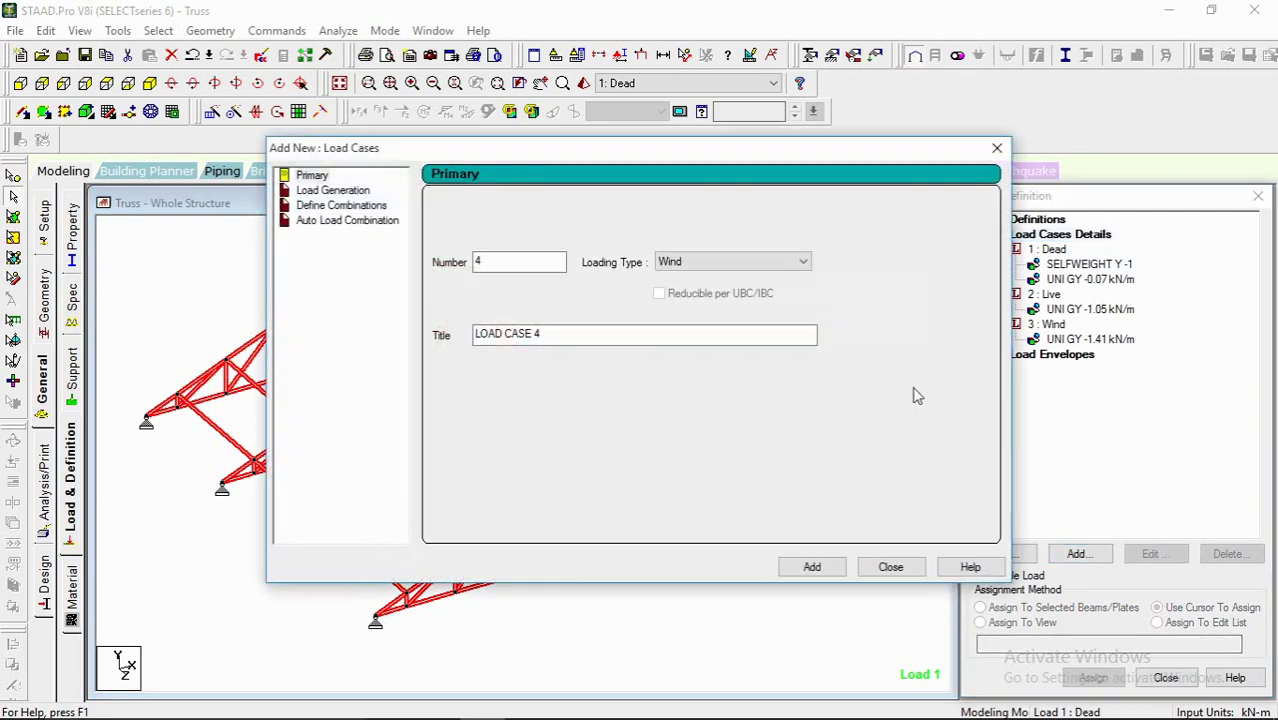
left_click(330, 220)
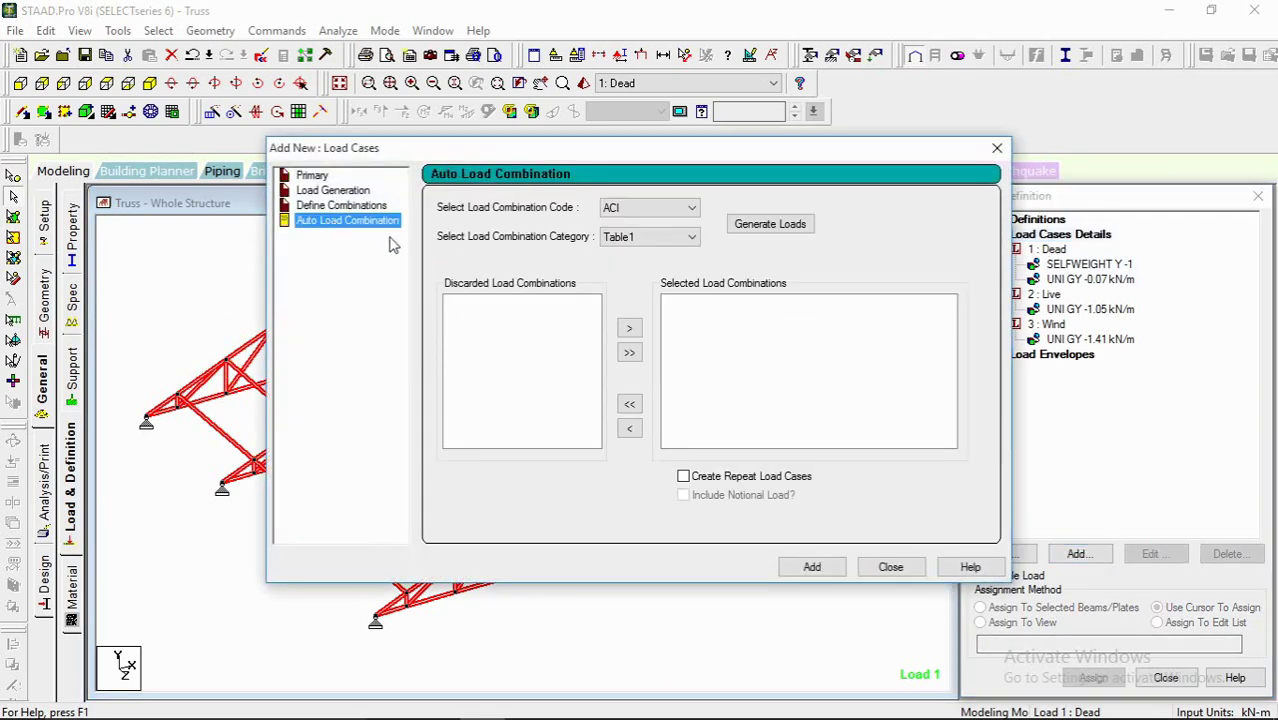
left_click(688, 208)
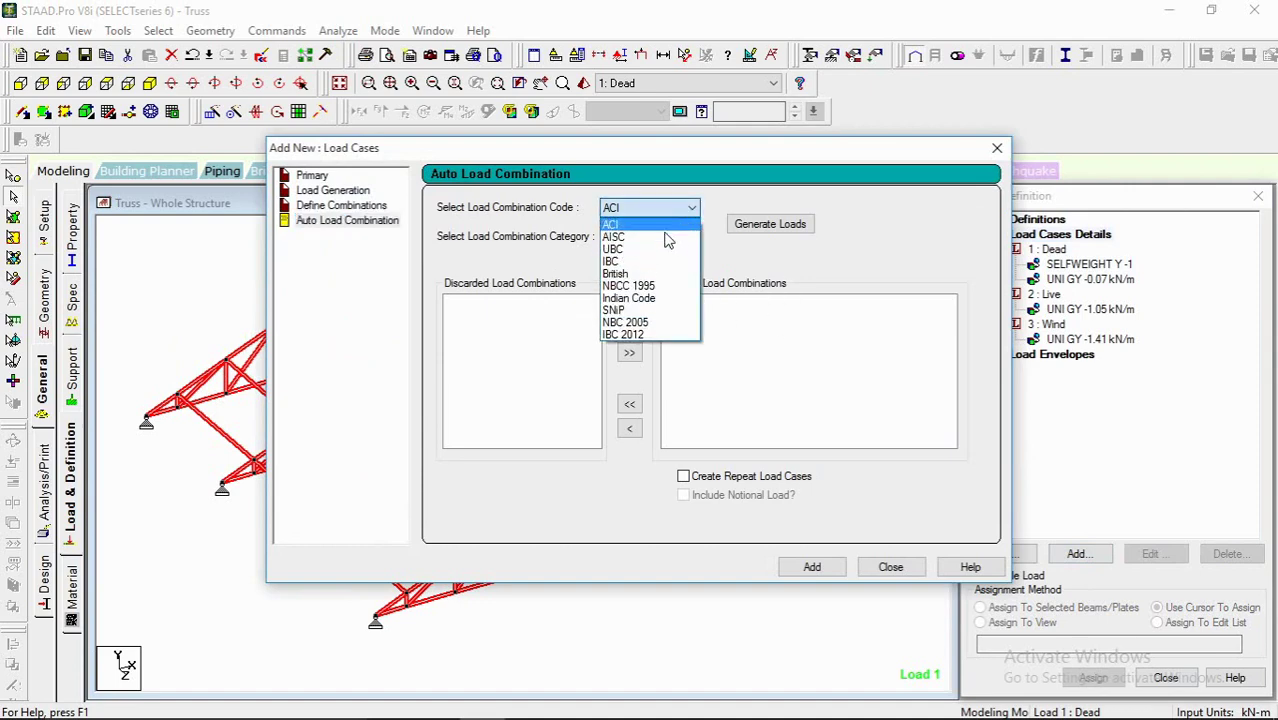
left_click(630, 299)
left_click(769, 229)
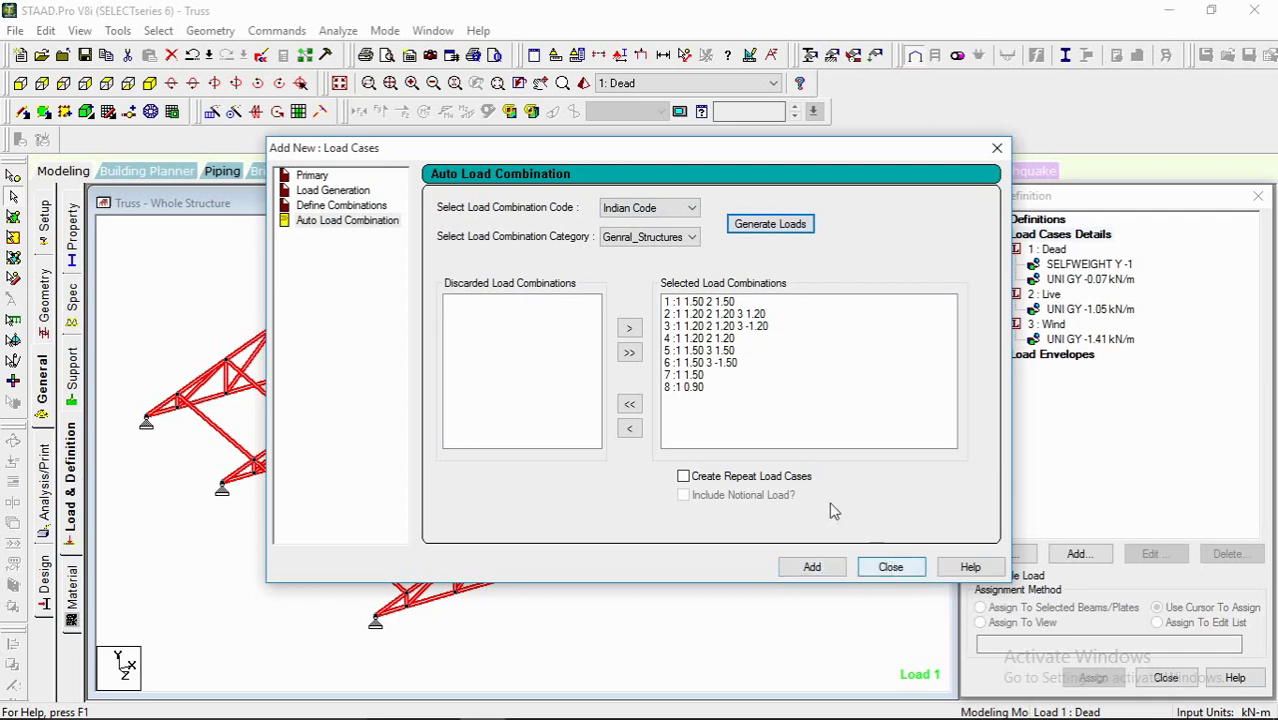
Step: Define and add load combination 4 named DL+LL, combining the Dead and Live cases with a factor of 1 each
left_click(345, 205)
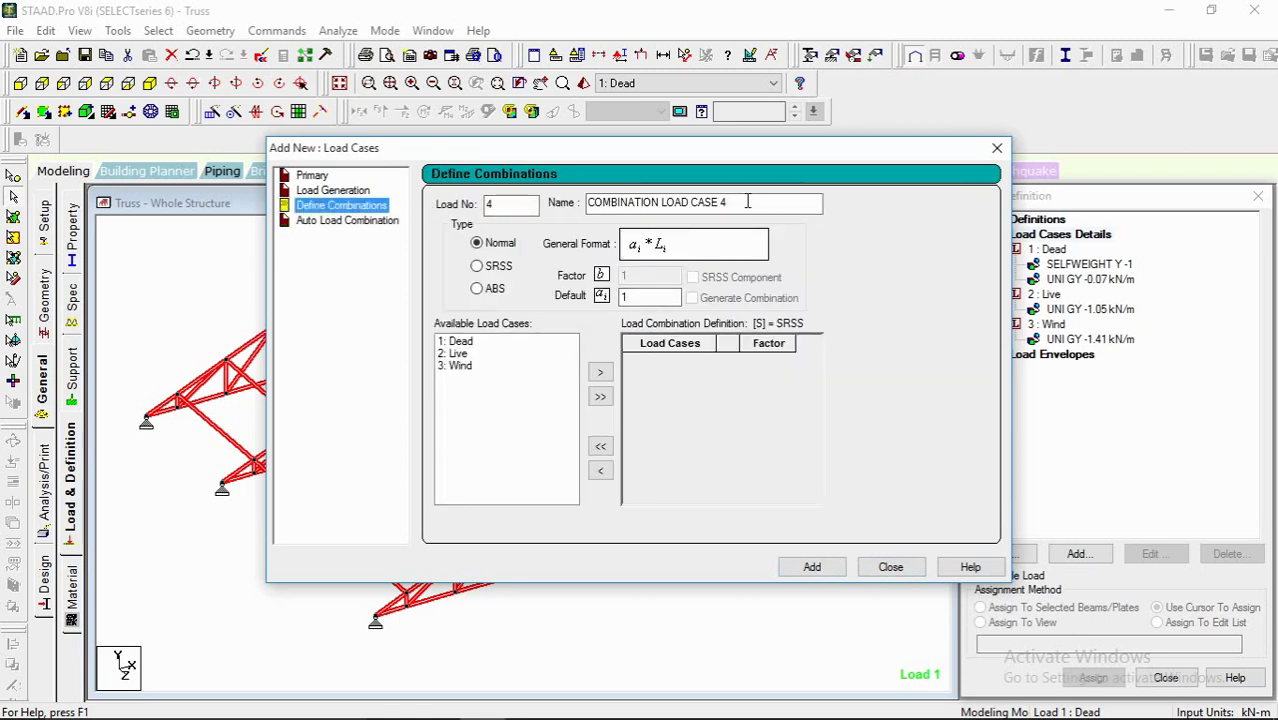
left_click_drag(742, 203, 553, 205)
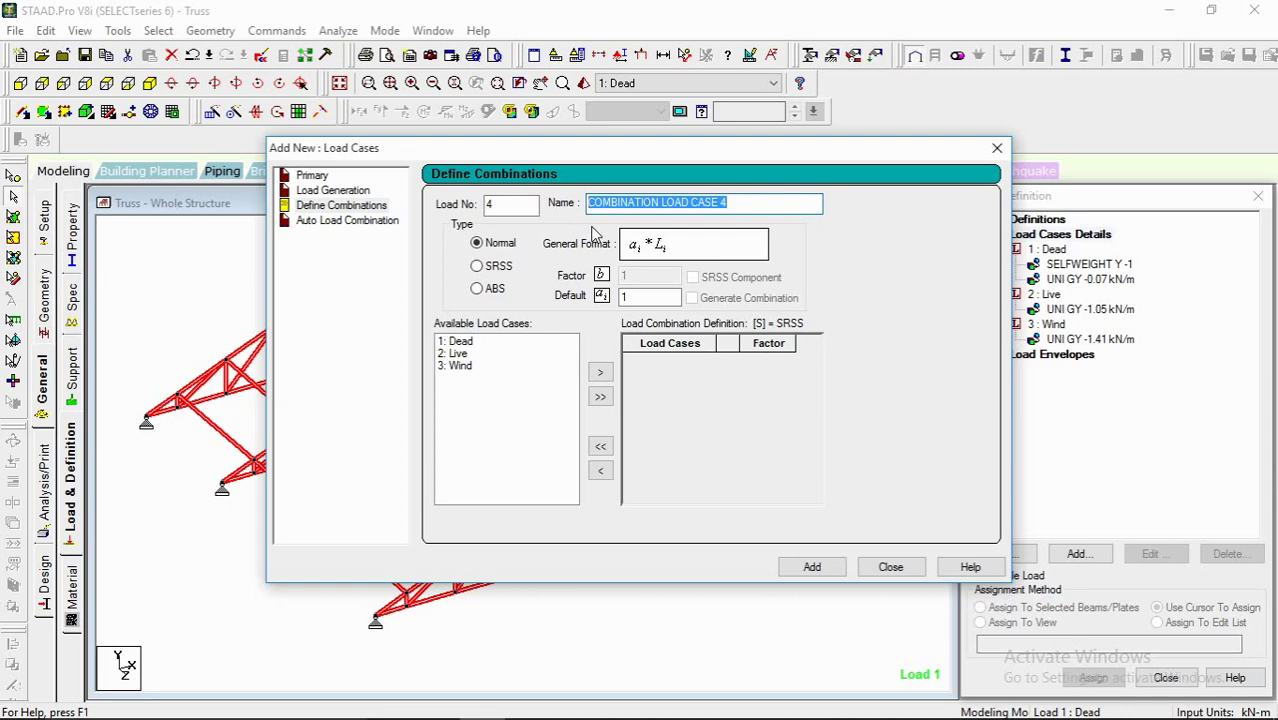
type("dl")
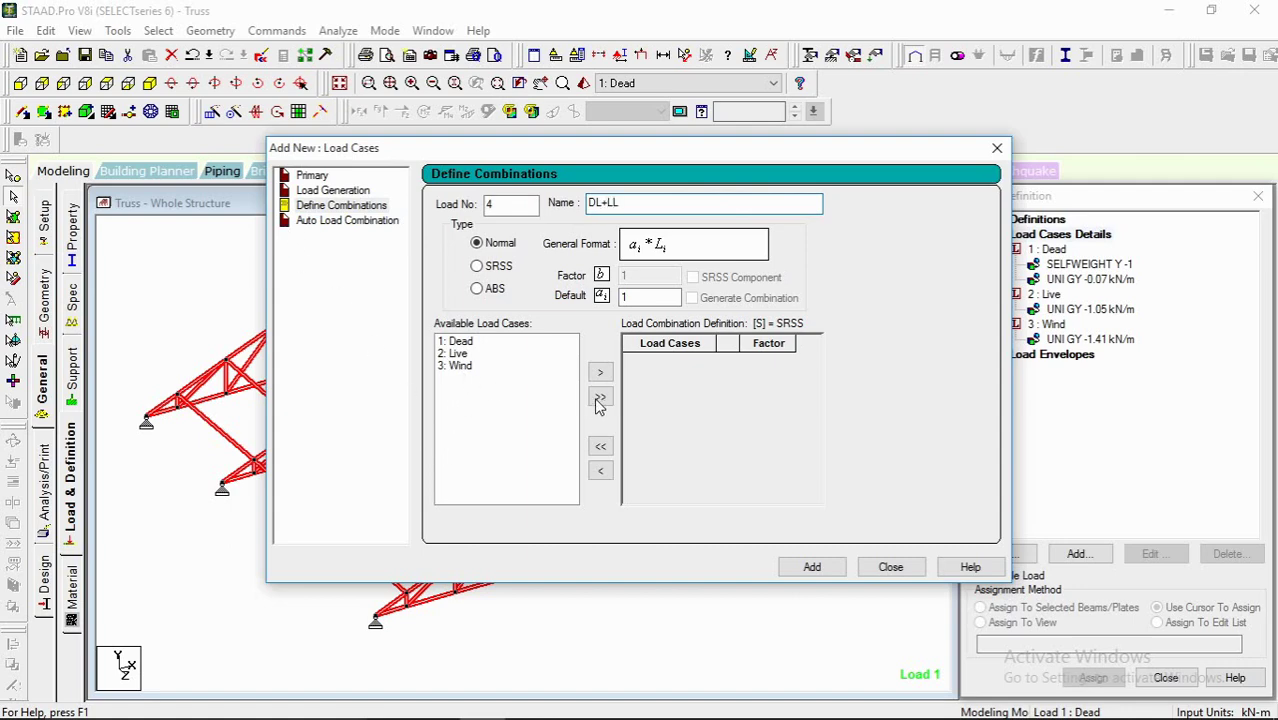
double_click(463, 345)
double_click(455, 341)
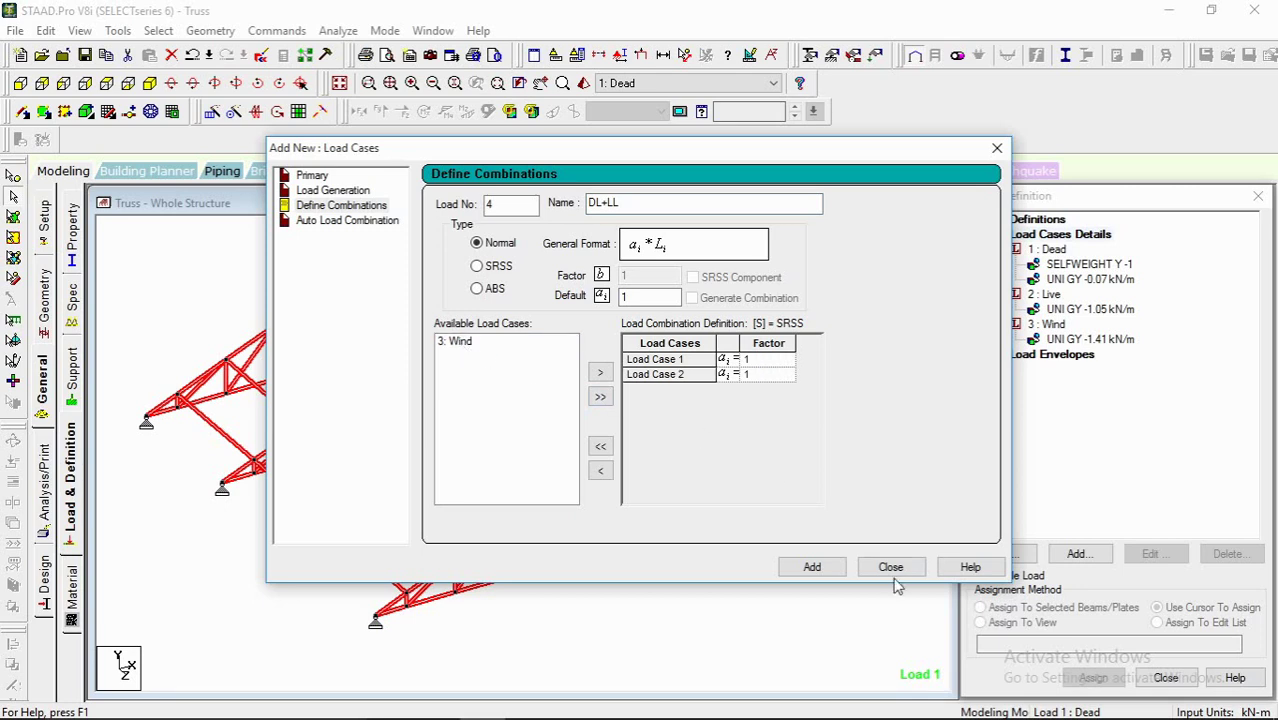
left_click(812, 567)
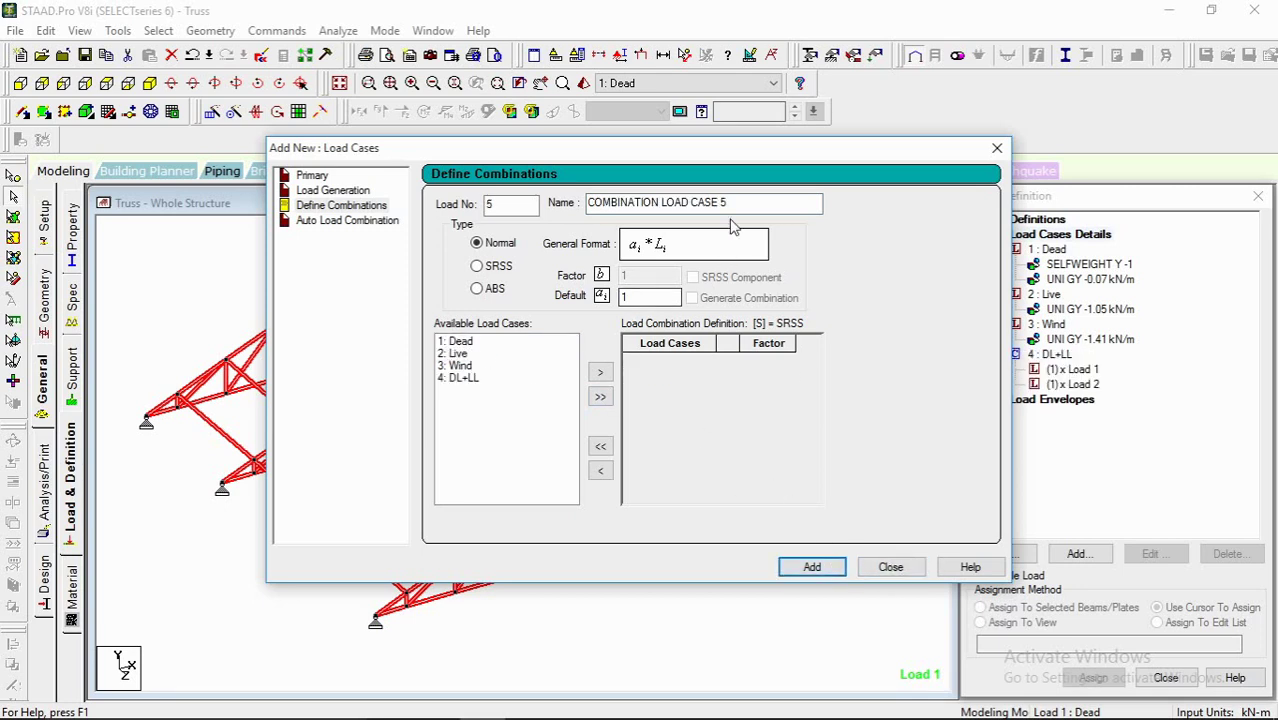
Step: Define and add load combination 5 named DL+WL, combining the Dead and Wind cases with a factor of 1 each
type("DL+WL")
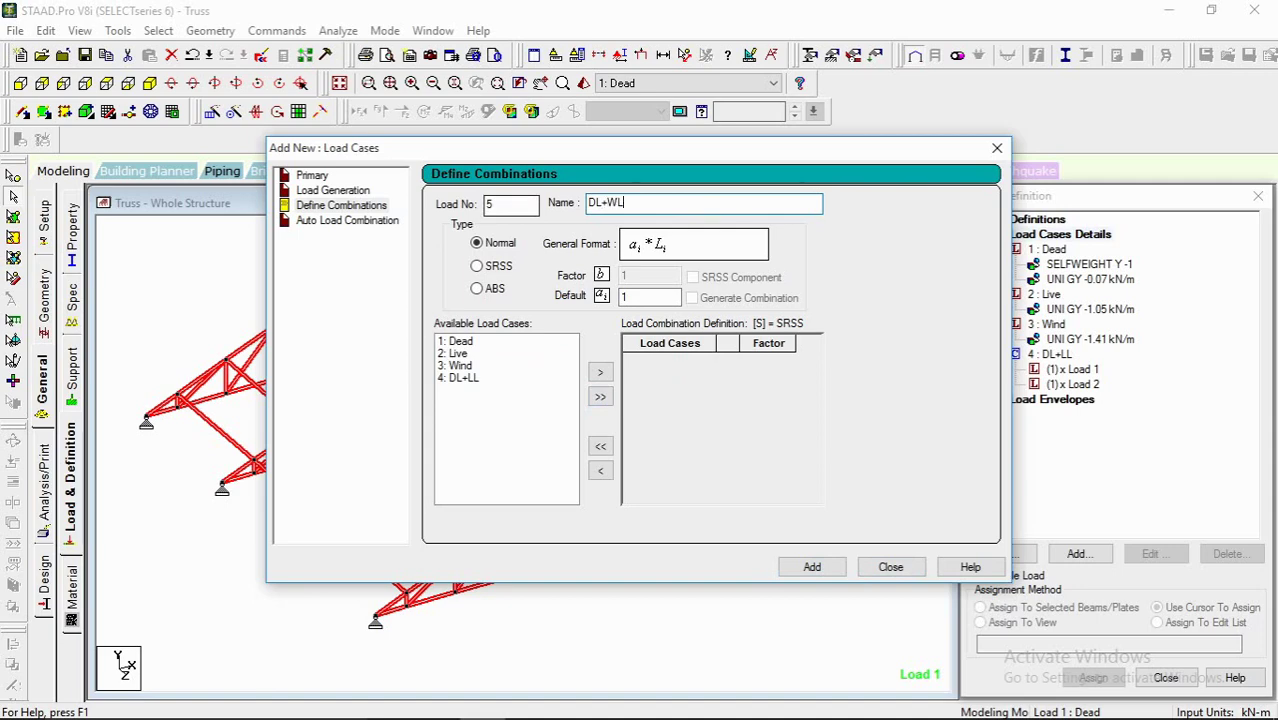
double_click(455, 341)
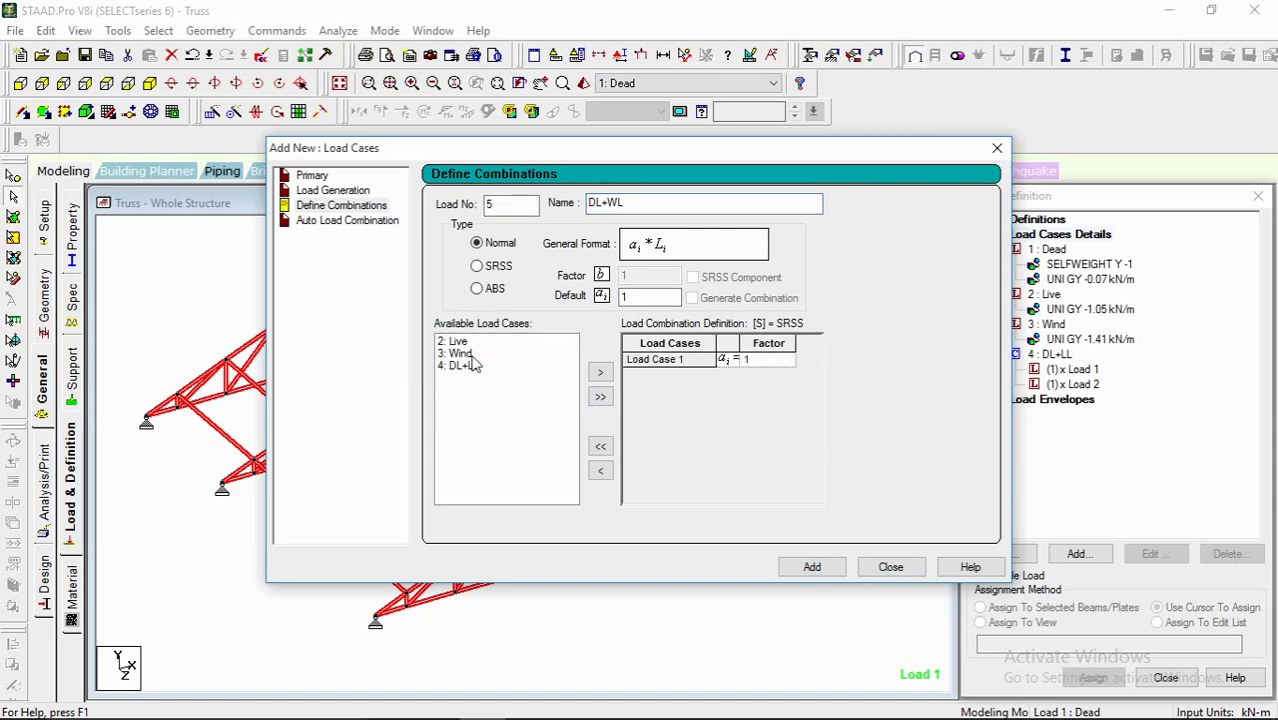
double_click(470, 353)
left_click(812, 567)
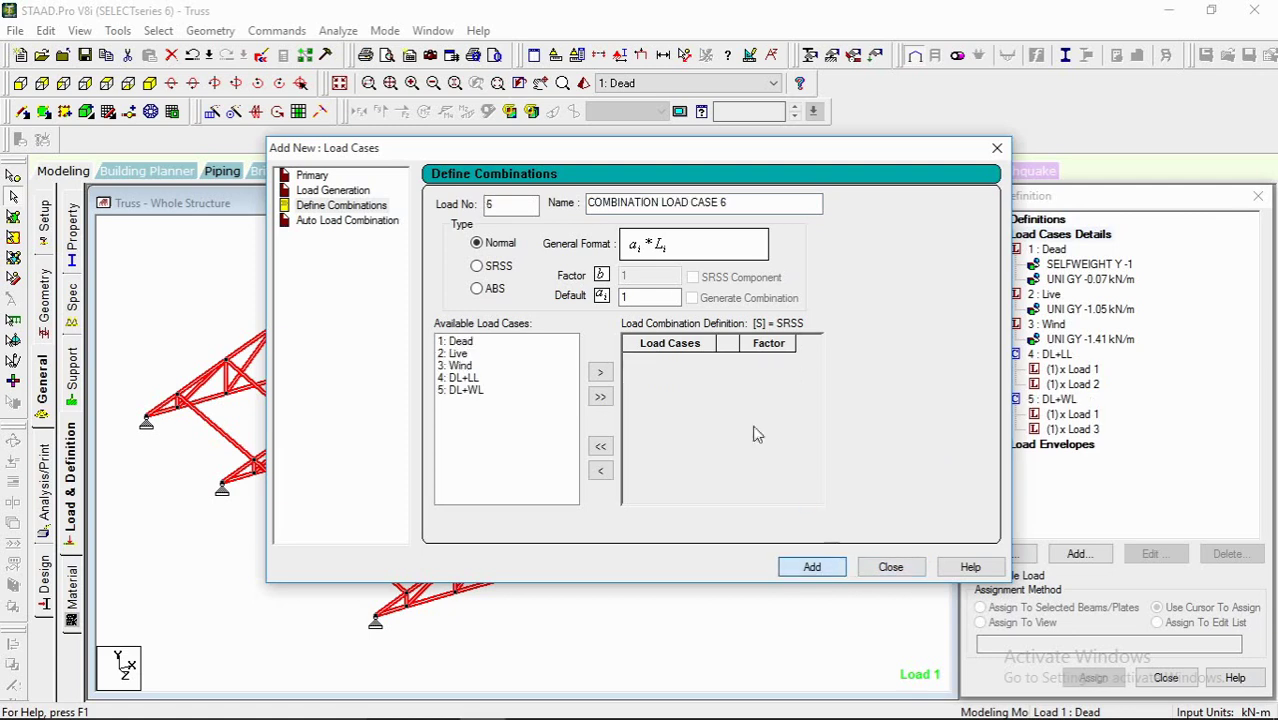
Step: Add load combination 6 named DL+WL+0.75LL with factors of 1 for Dead and Wind and 0.75 for Live, and finish defining combinations
left_click(731, 202)
left_click_drag(731, 202, 589, 203)
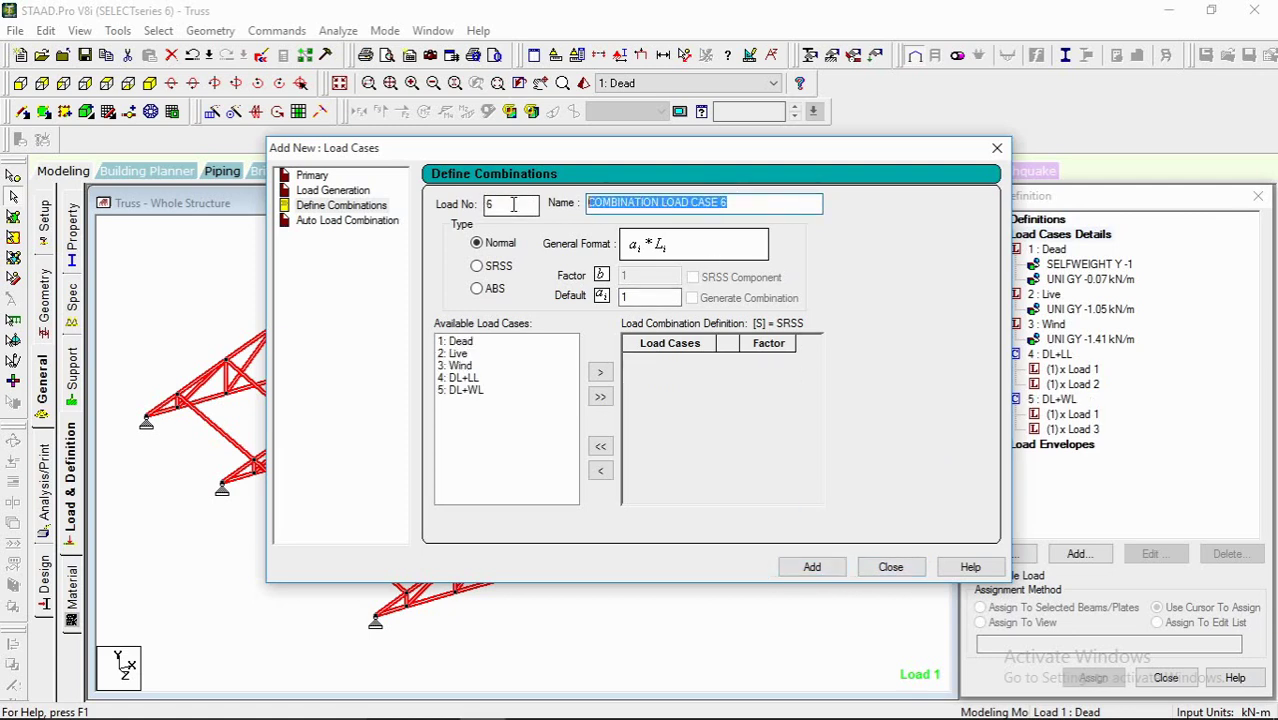
type("DL+WL+0.75LL")
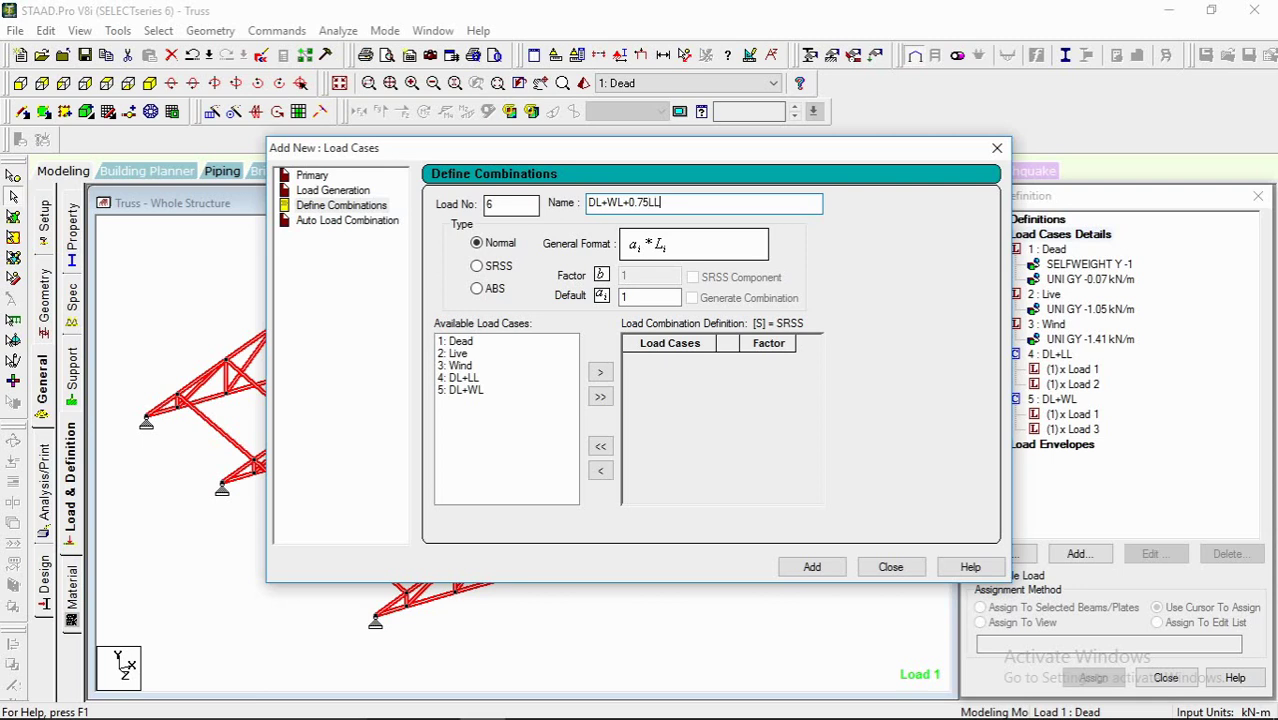
double_click(447, 341)
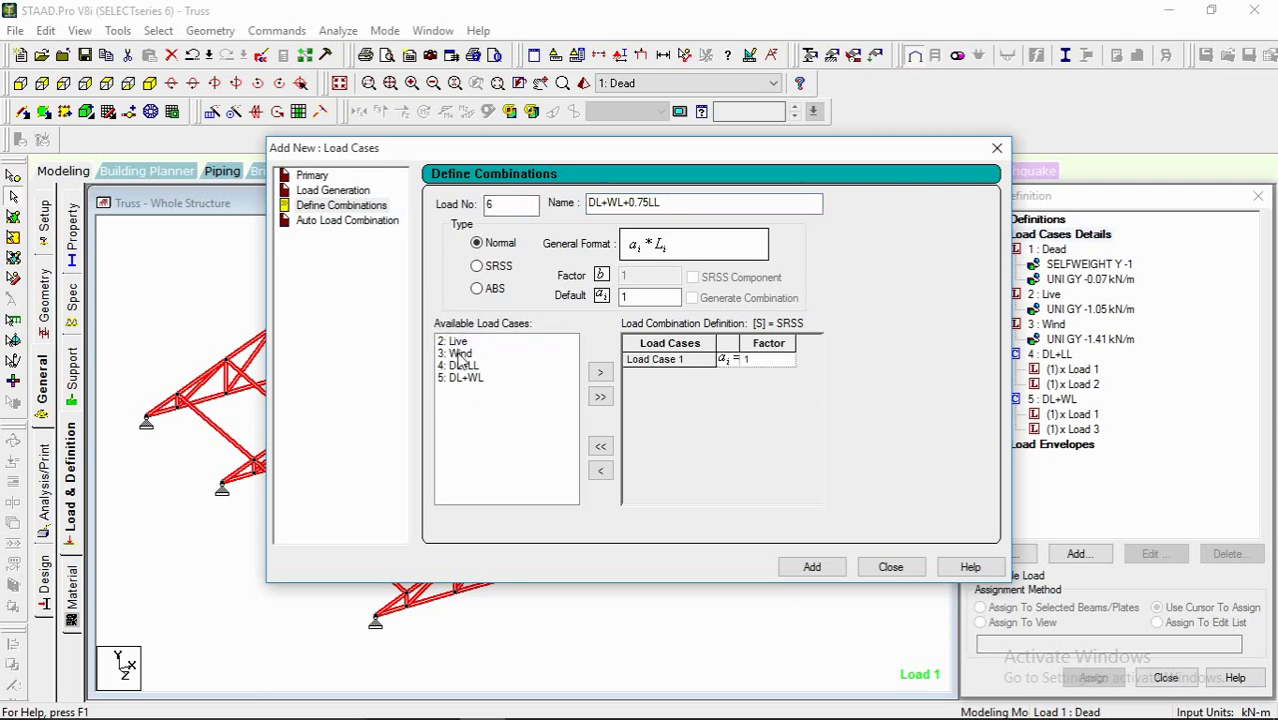
double_click(460, 354)
double_click(455, 343)
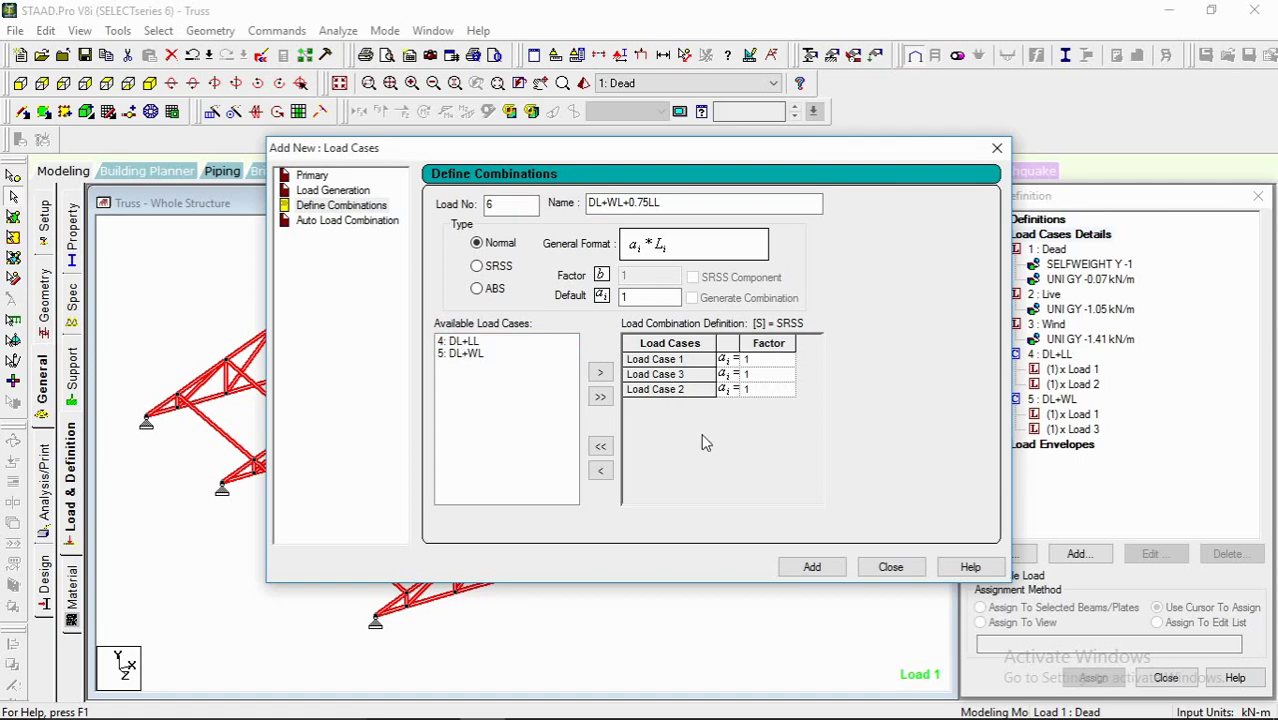
left_click(768, 396)
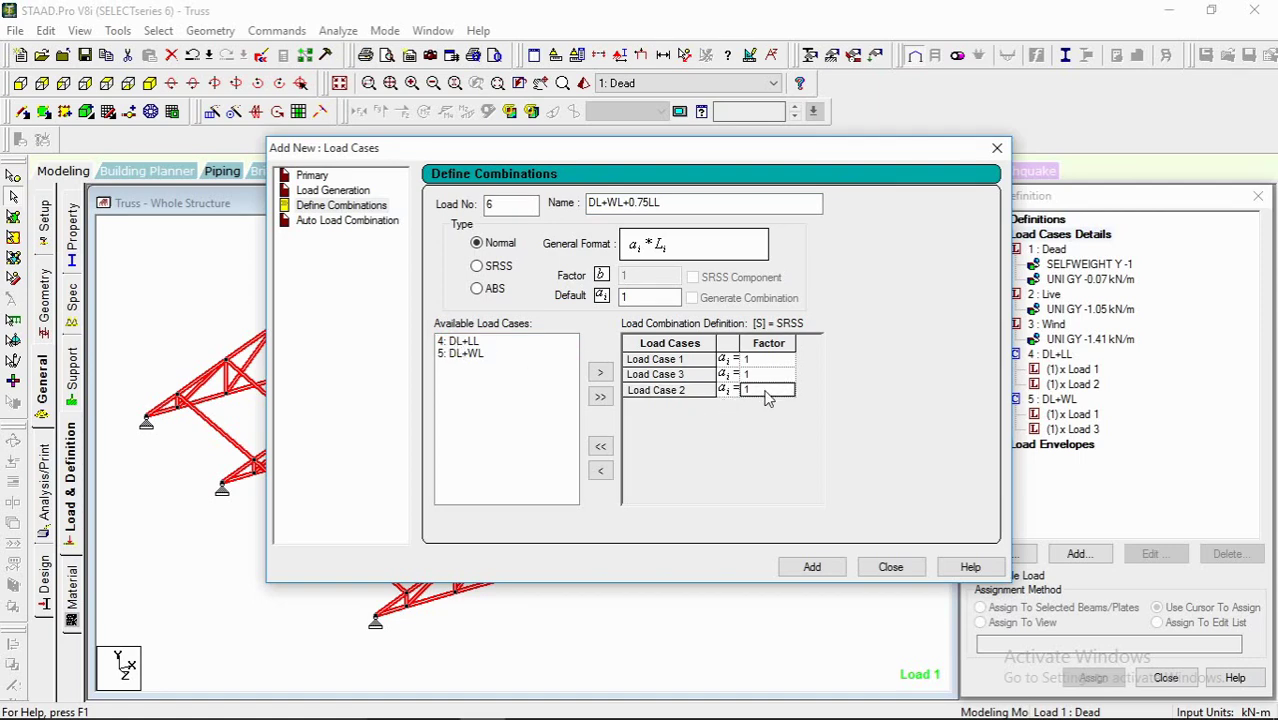
key("BackSpace")
type("0.75")
left_click(826, 568)
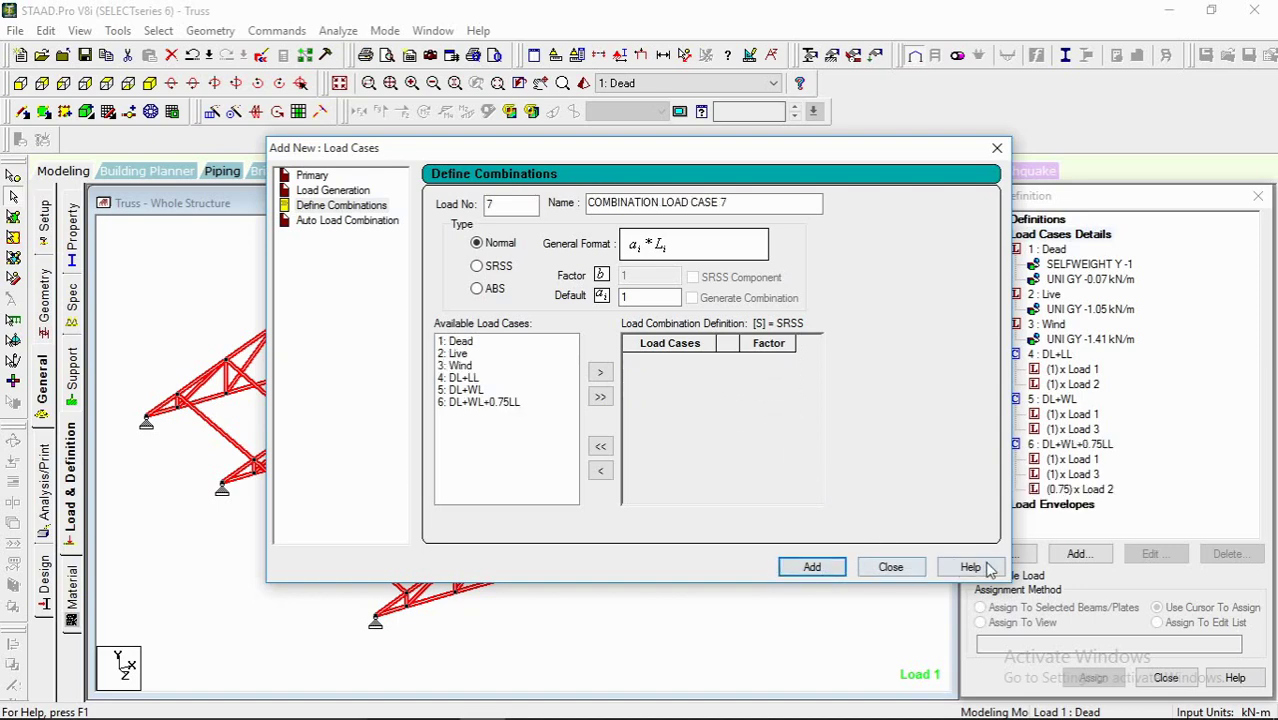
left_click(893, 567)
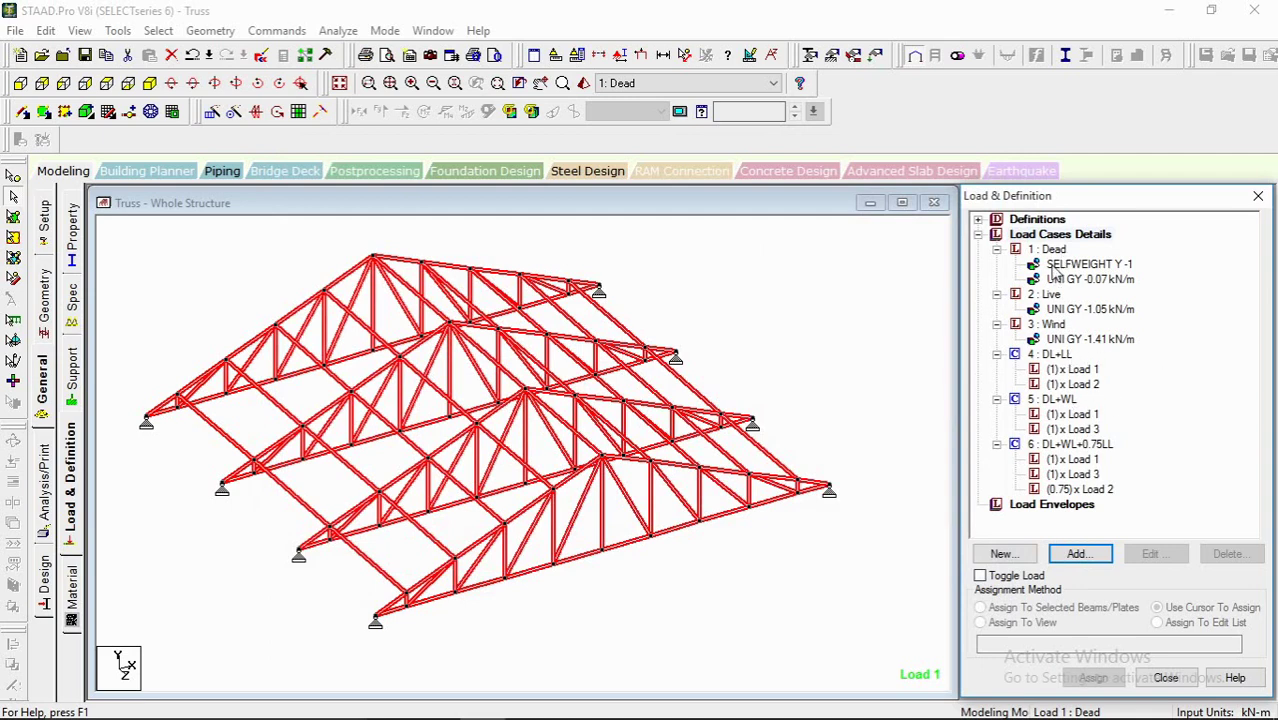
Step: Display the list of sections assigned to the members in the whole-structure properties
left_click(818, 303)
middle_click_drag(712, 368, 716, 367)
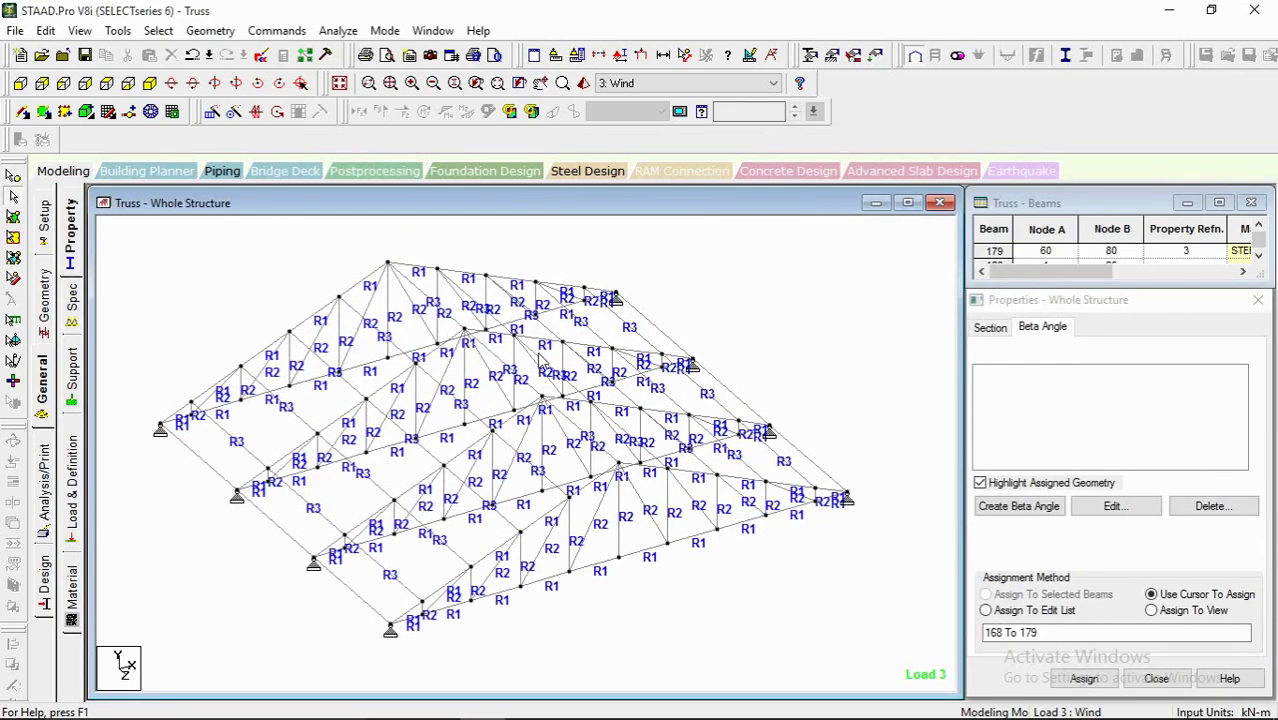
left_click(991, 327)
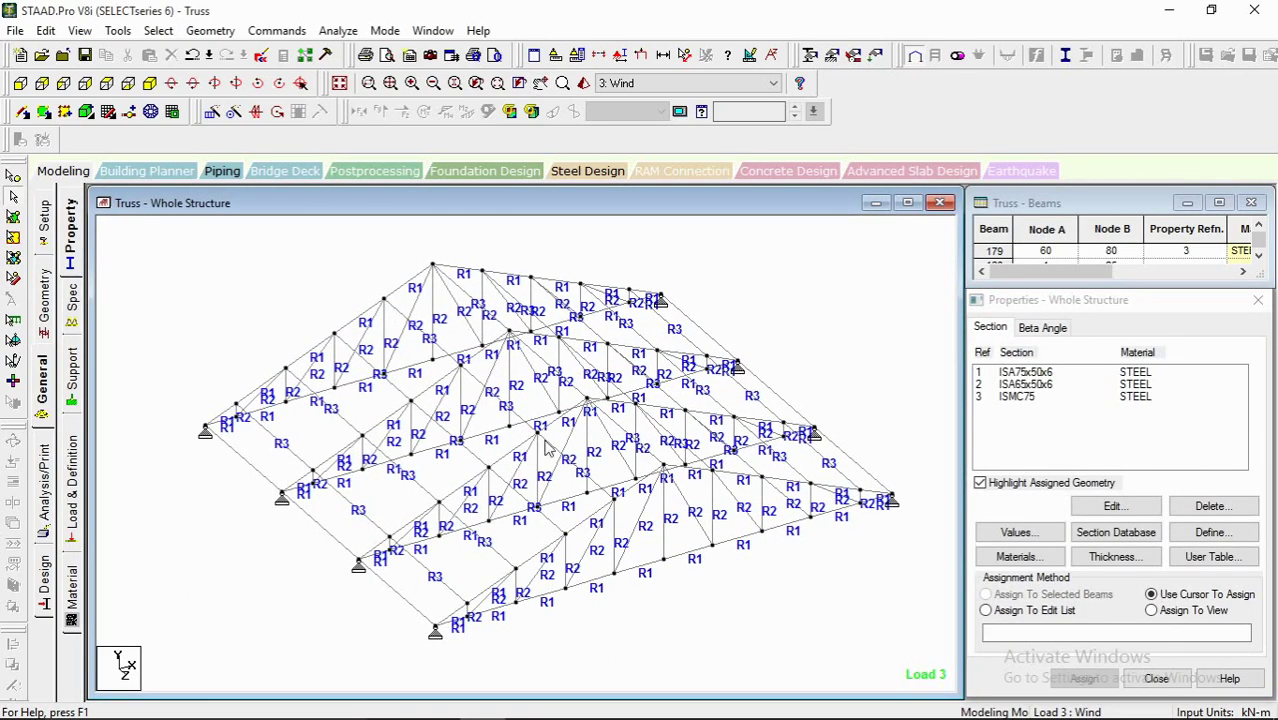
middle_click_drag(616, 427, 661, 445)
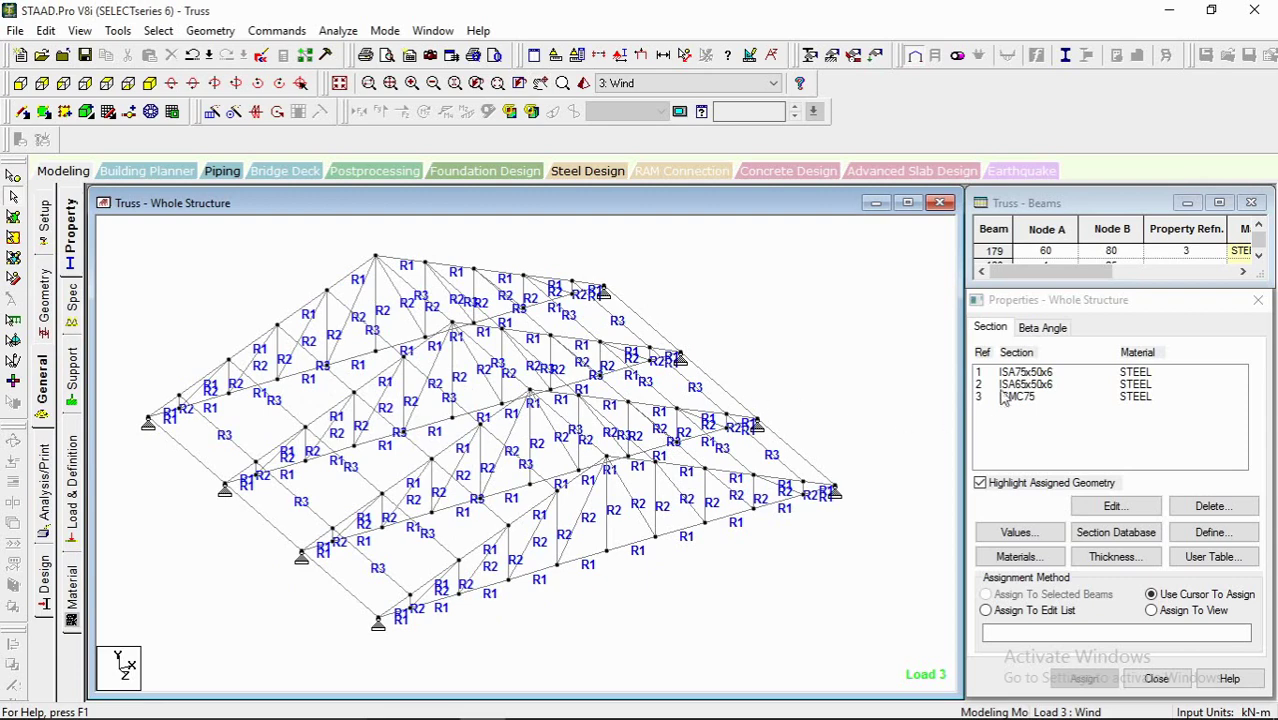
Step: Switch to AutoCAD, examine how the purlin channels sit on the top chord in 5971-TRUSS-12M.dwg, and return to STAAD.Pro
left_click(440, 705)
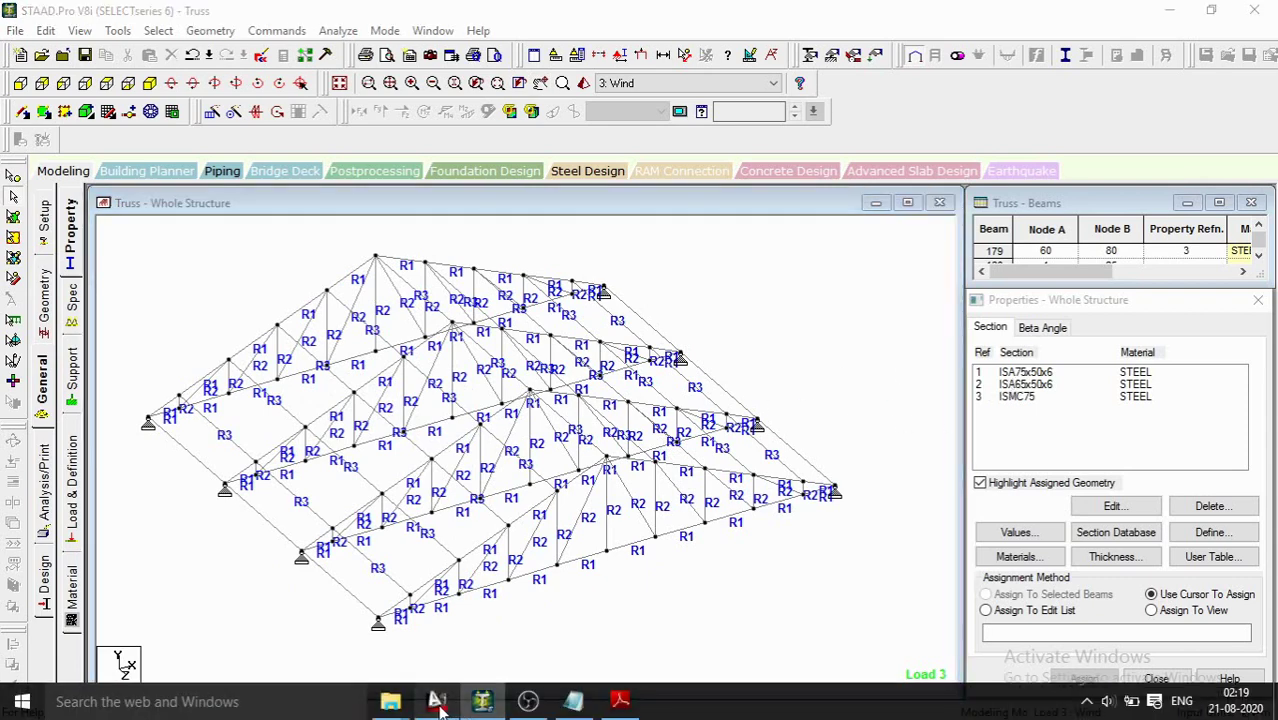
scroll(521, 443, "down", 10)
scroll(533, 417, "up", 10)
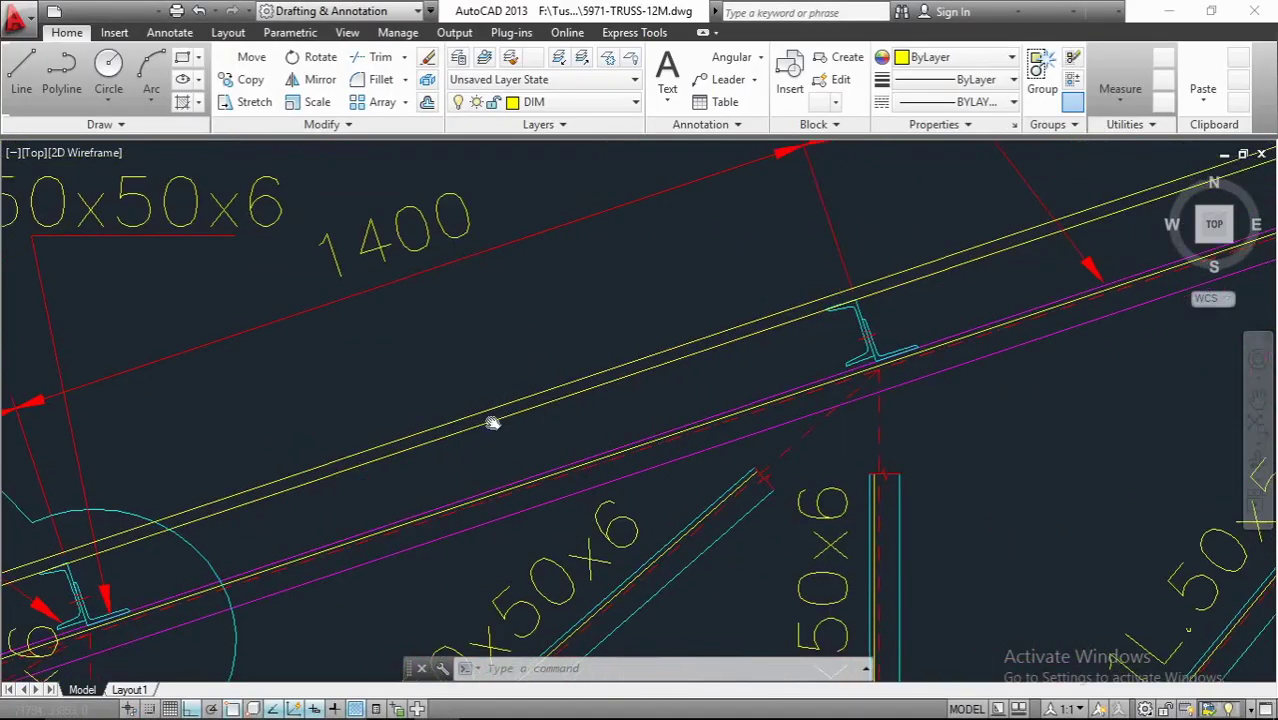
scroll(494, 423, "down", 2)
middle_click_drag(655, 391, 571, 404)
scroll(585, 365, "up", 3)
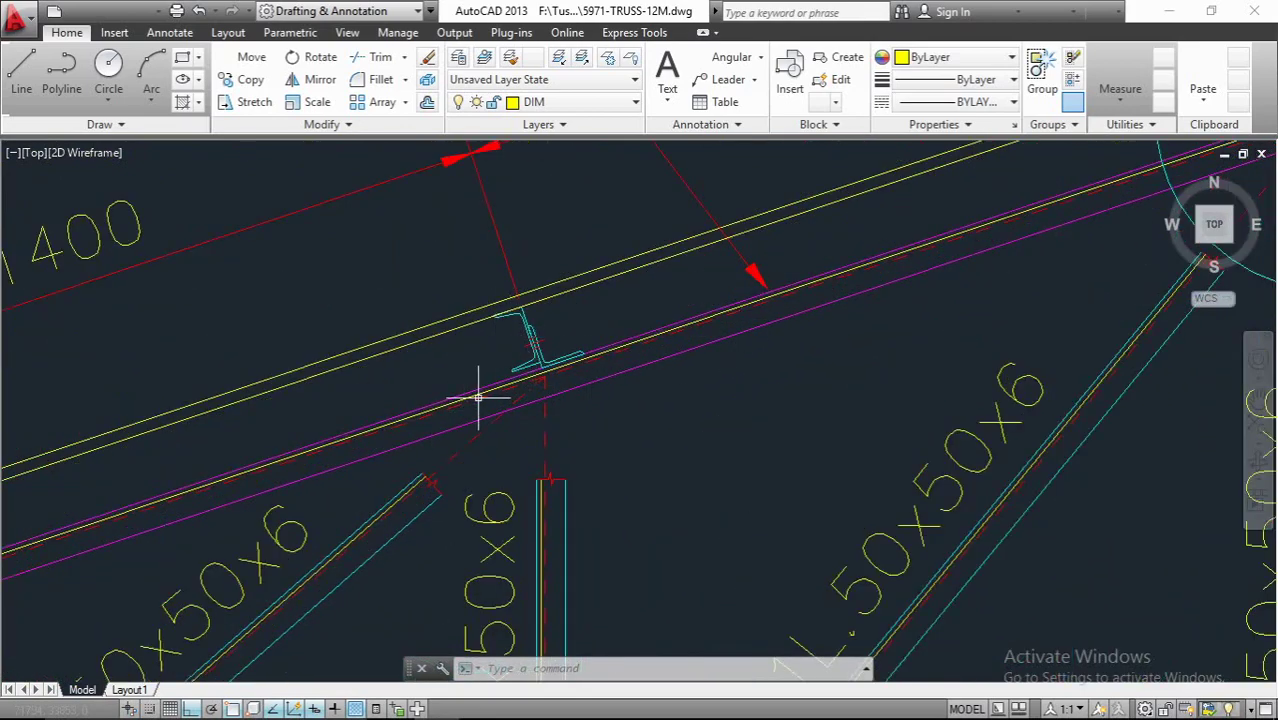
scroll(479, 399, "down", 2)
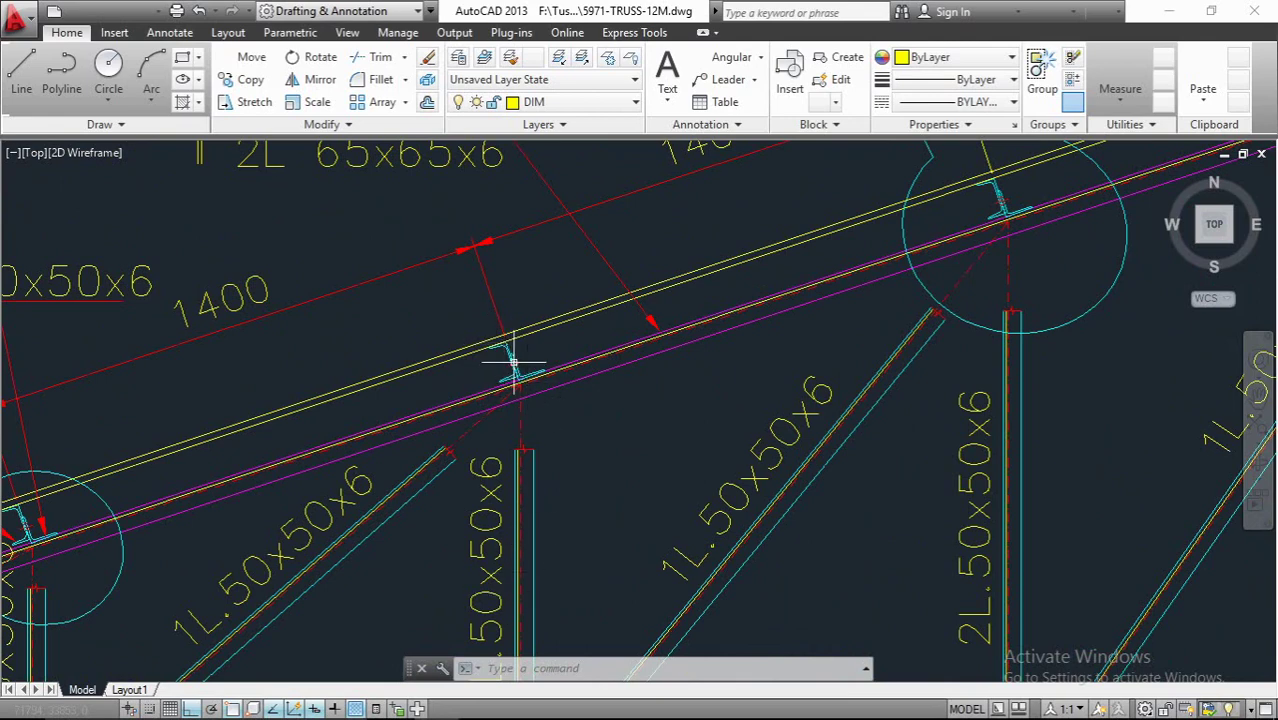
left_click(491, 706)
left_click(483, 703)
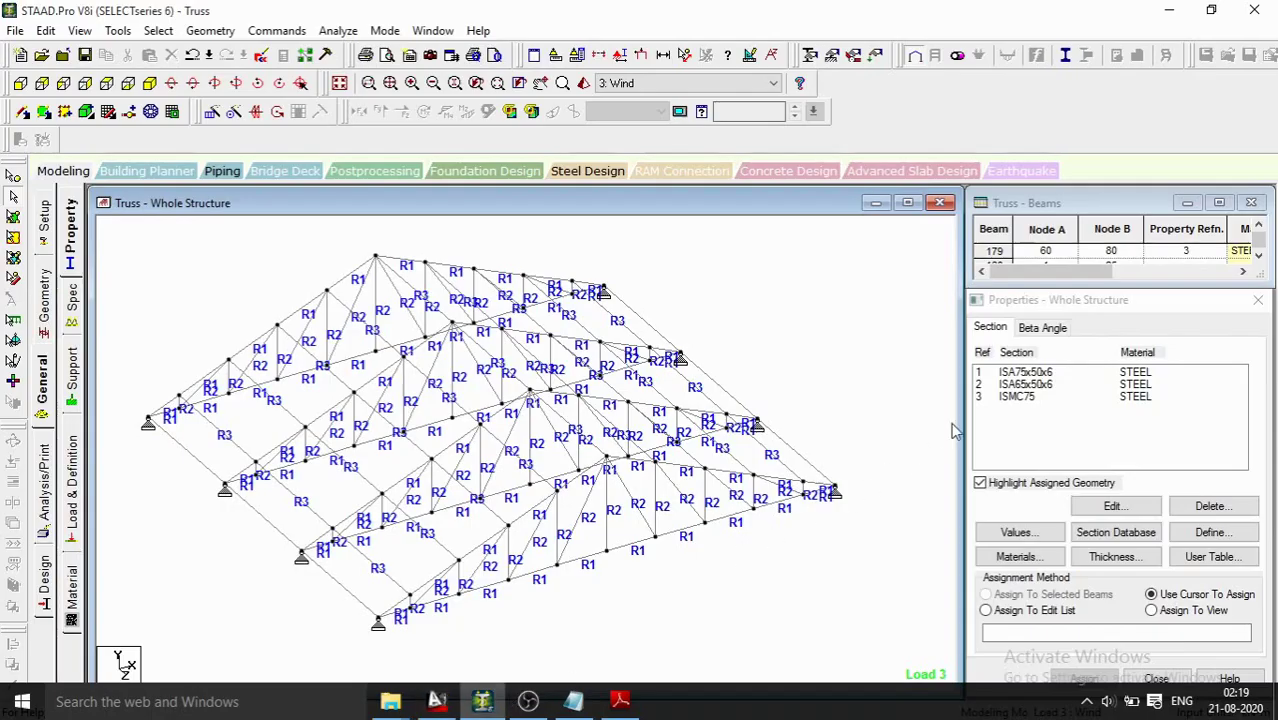
Step: Open the beta angle definitions and select all members with the ISMC75 section by property name
left_click(1045, 328)
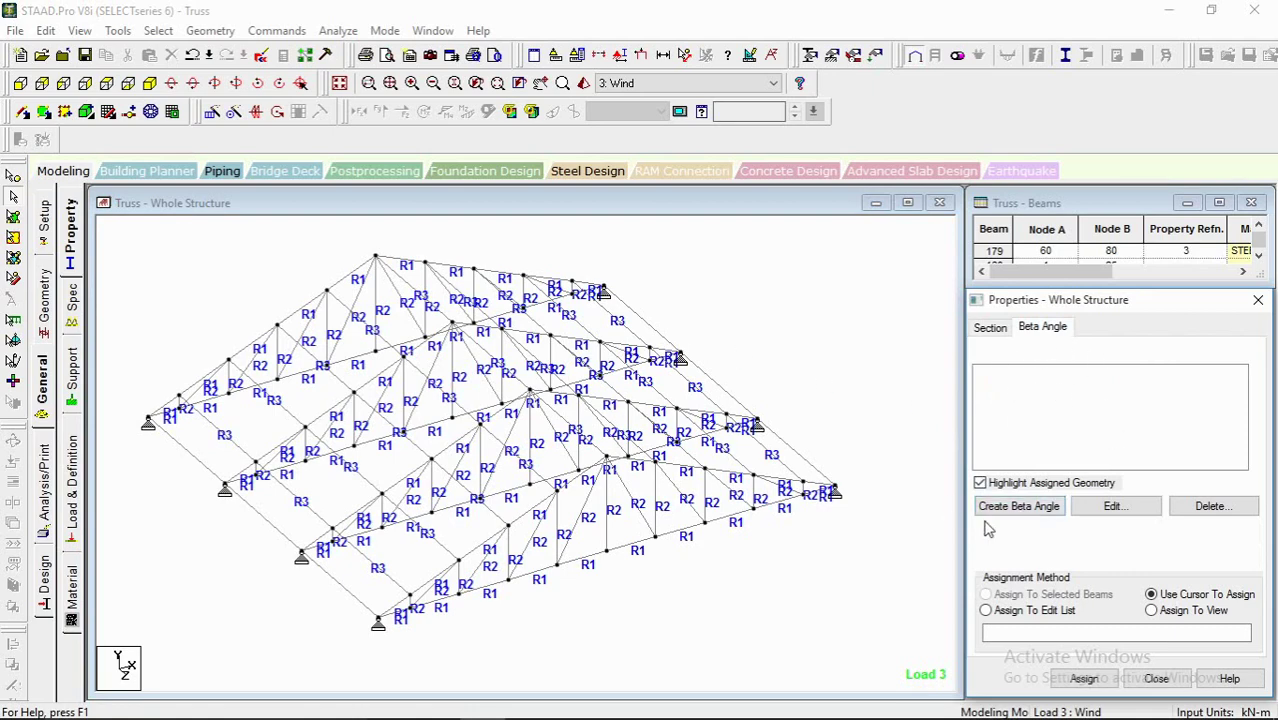
left_click(1018, 506)
left_click(545, 240)
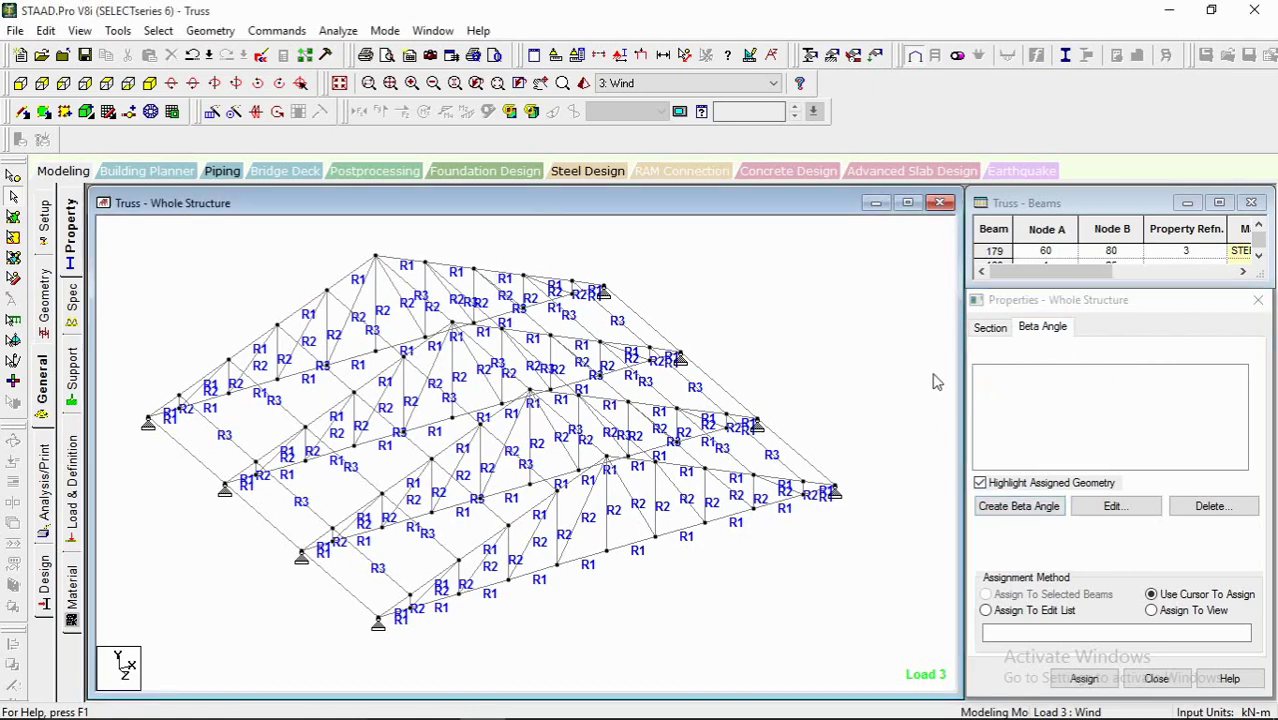
left_click(158, 30)
mouse_move(340, 615)
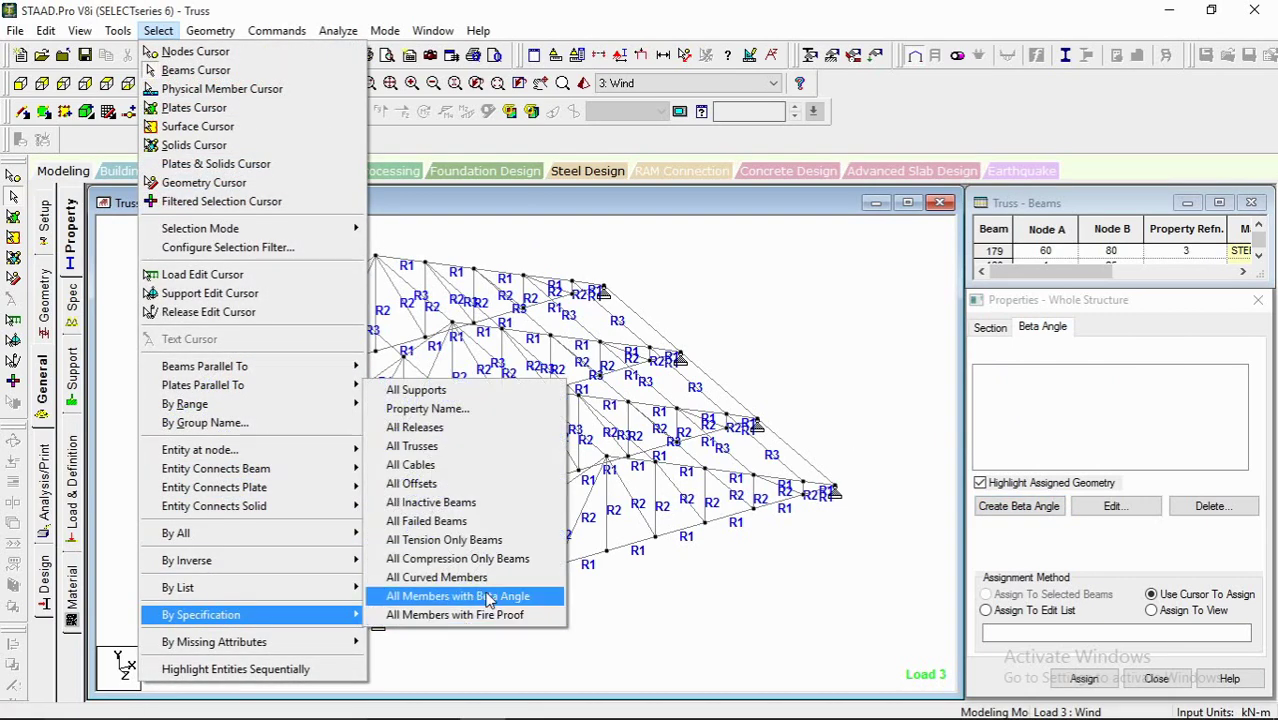
left_click(455, 409)
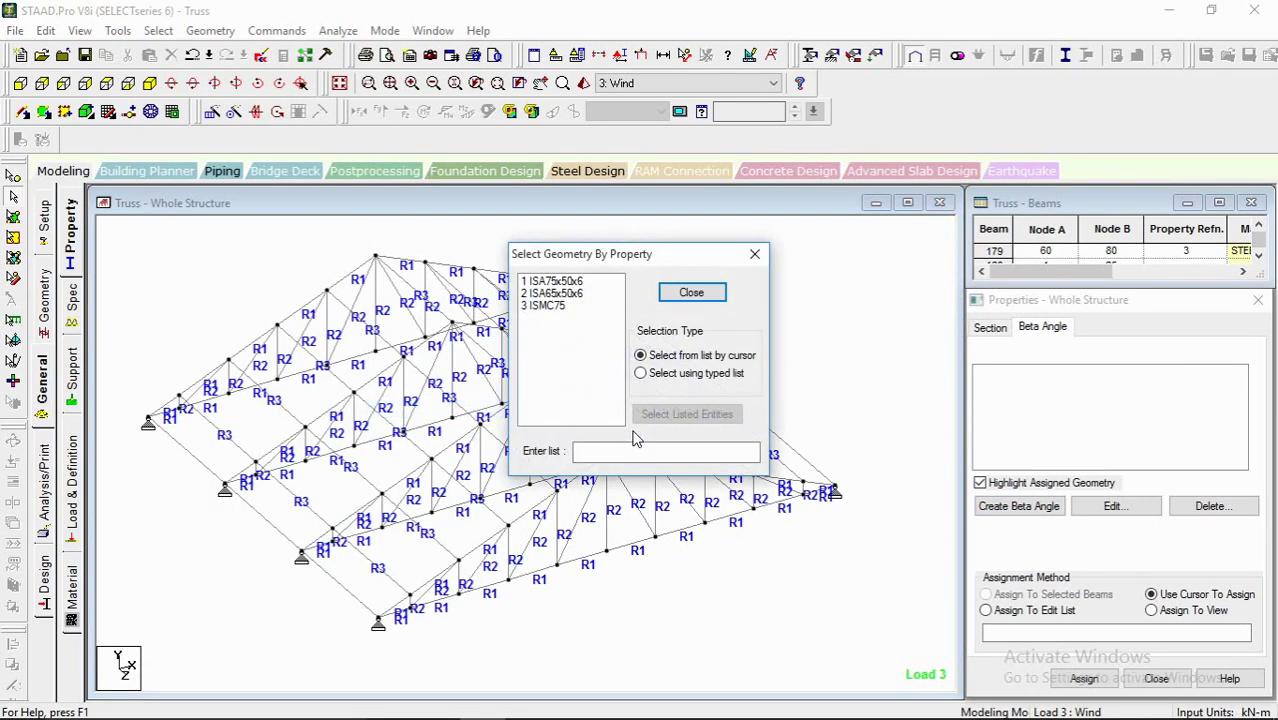
left_click(555, 306)
left_click(708, 300)
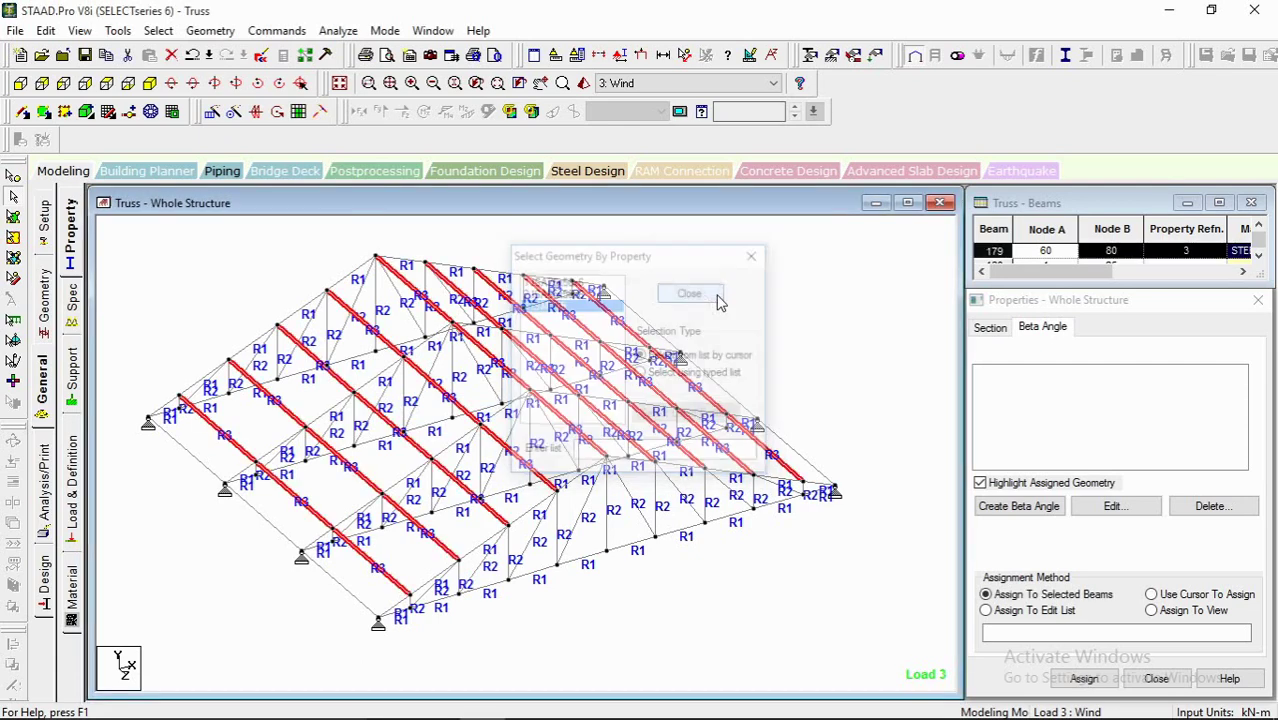
Step: Display only the selected ISMC75 purlins and clear the selection
left_click(79, 30)
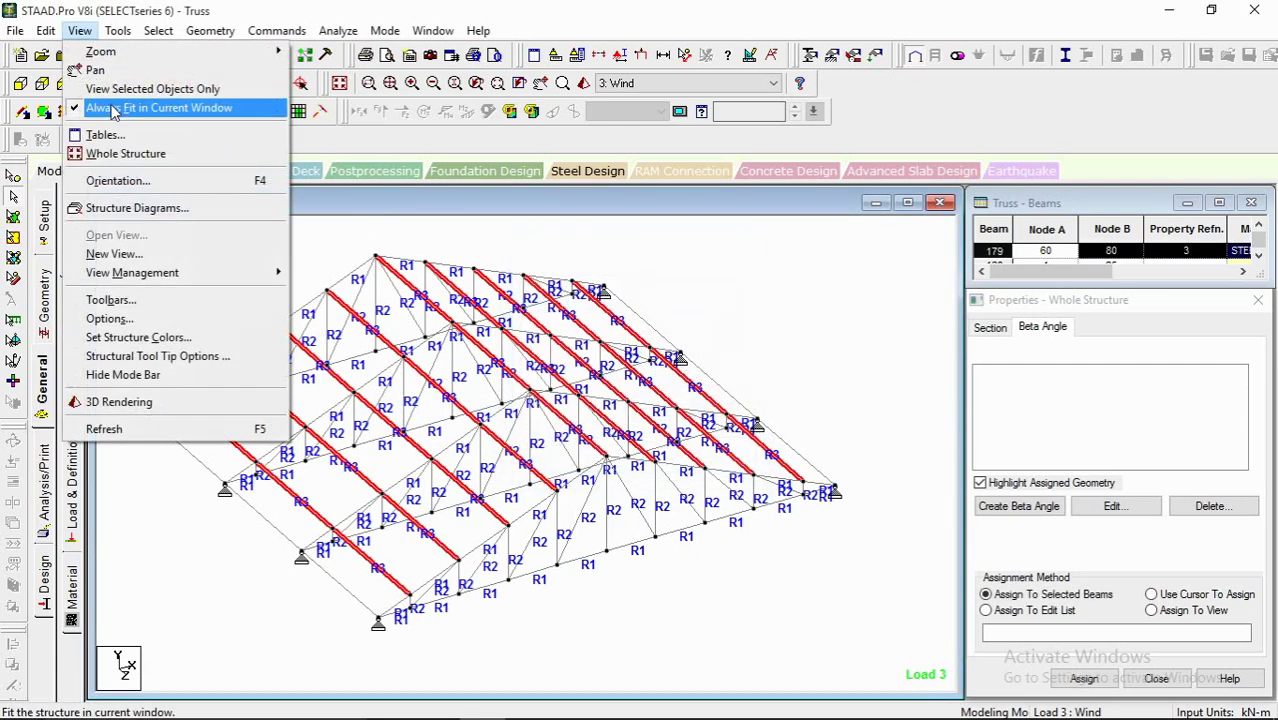
left_click(120, 106)
left_click(896, 387)
middle_click_drag(466, 395, 401, 385)
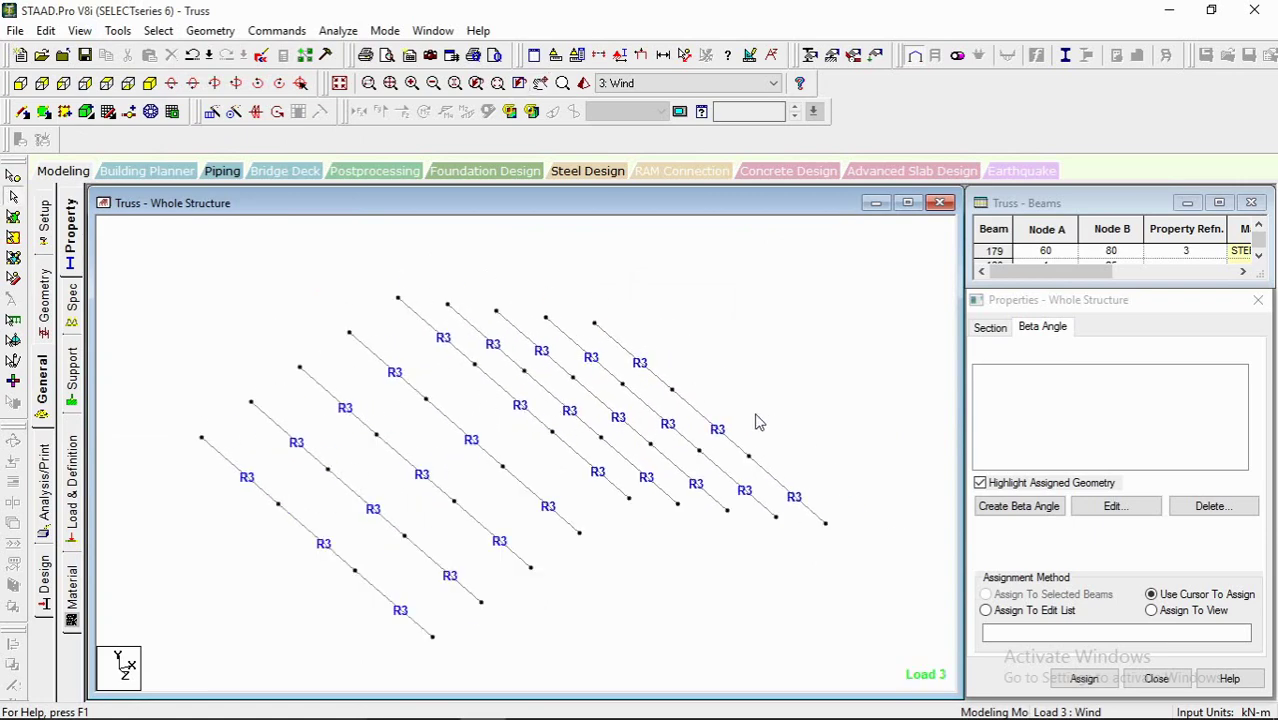
Step: Create two beta angle definitions, one of 18 degrees and one of -18 degrees
left_click(1018, 506)
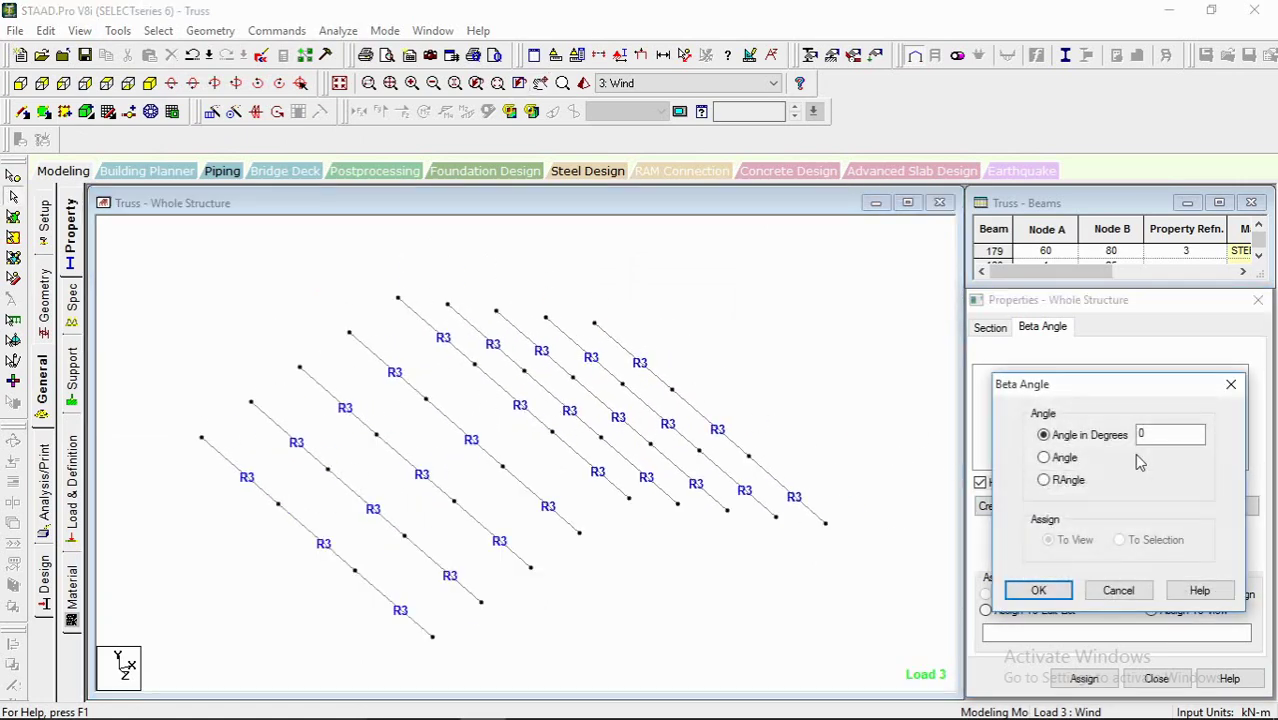
left_click_drag(1165, 435, 1117, 441)
type("18")
left_click(1045, 592)
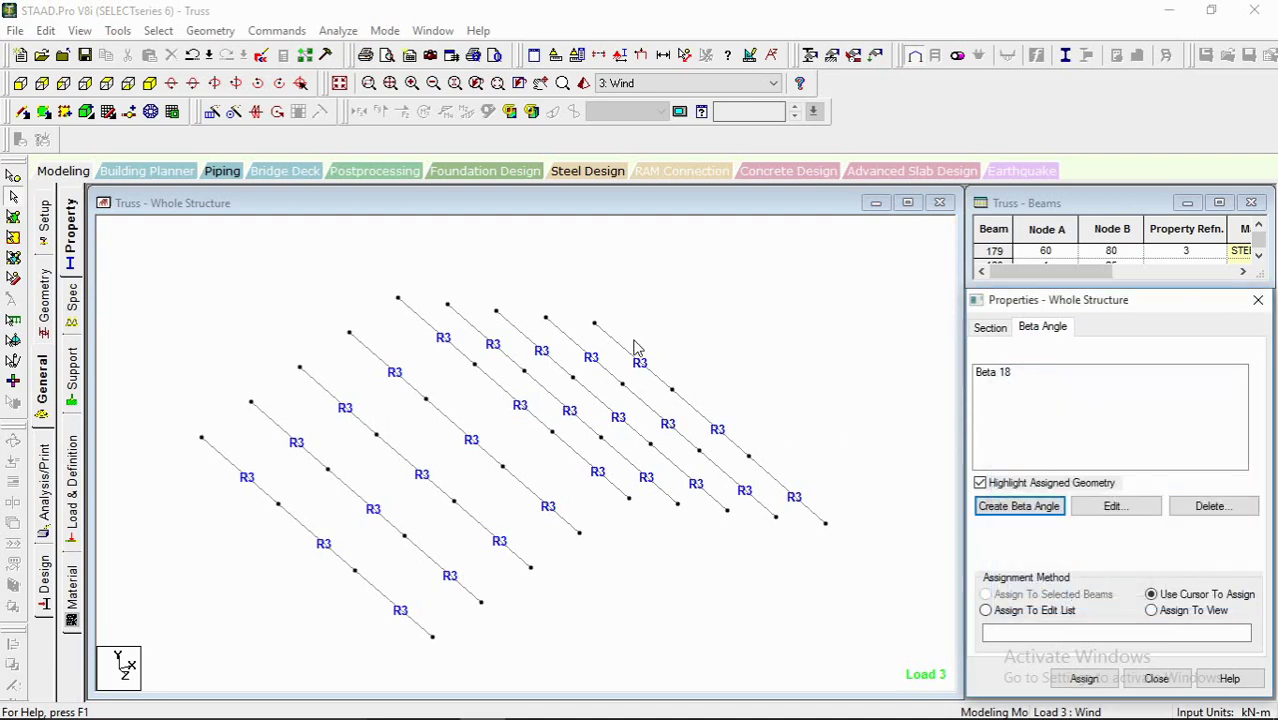
left_click(1025, 508)
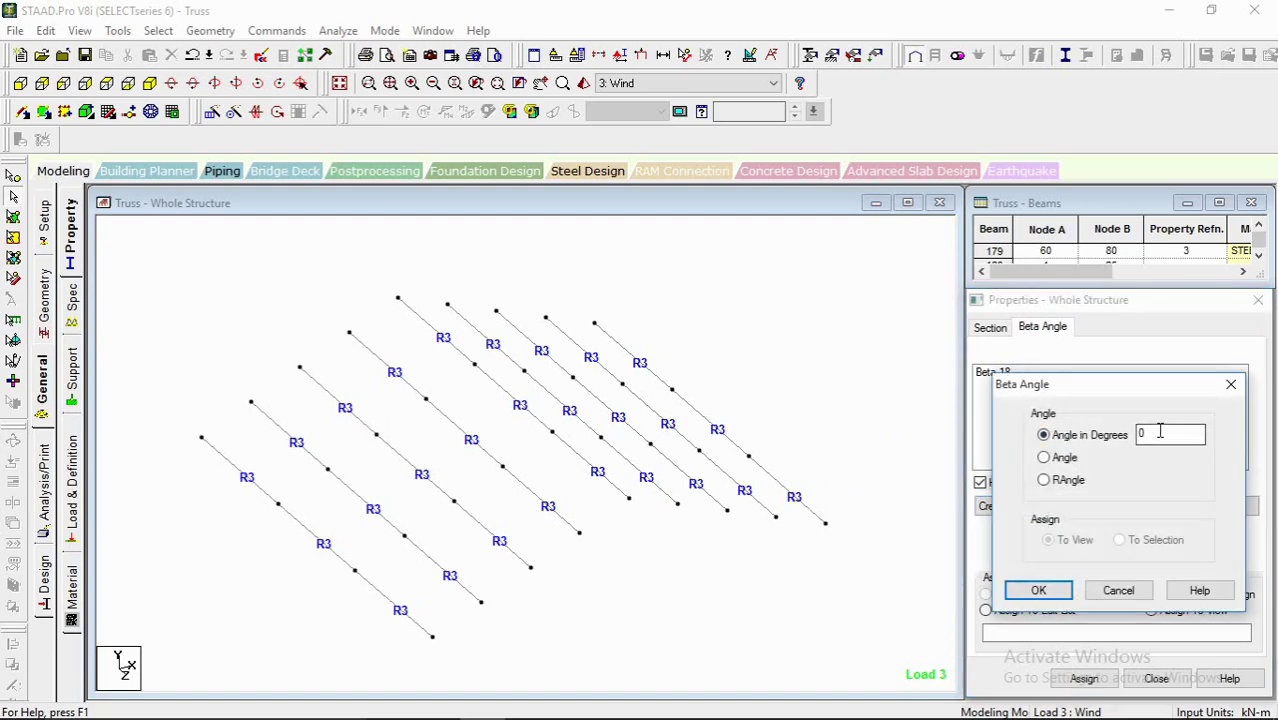
left_click_drag(1158, 434, 1077, 440)
left_click(1040, 590)
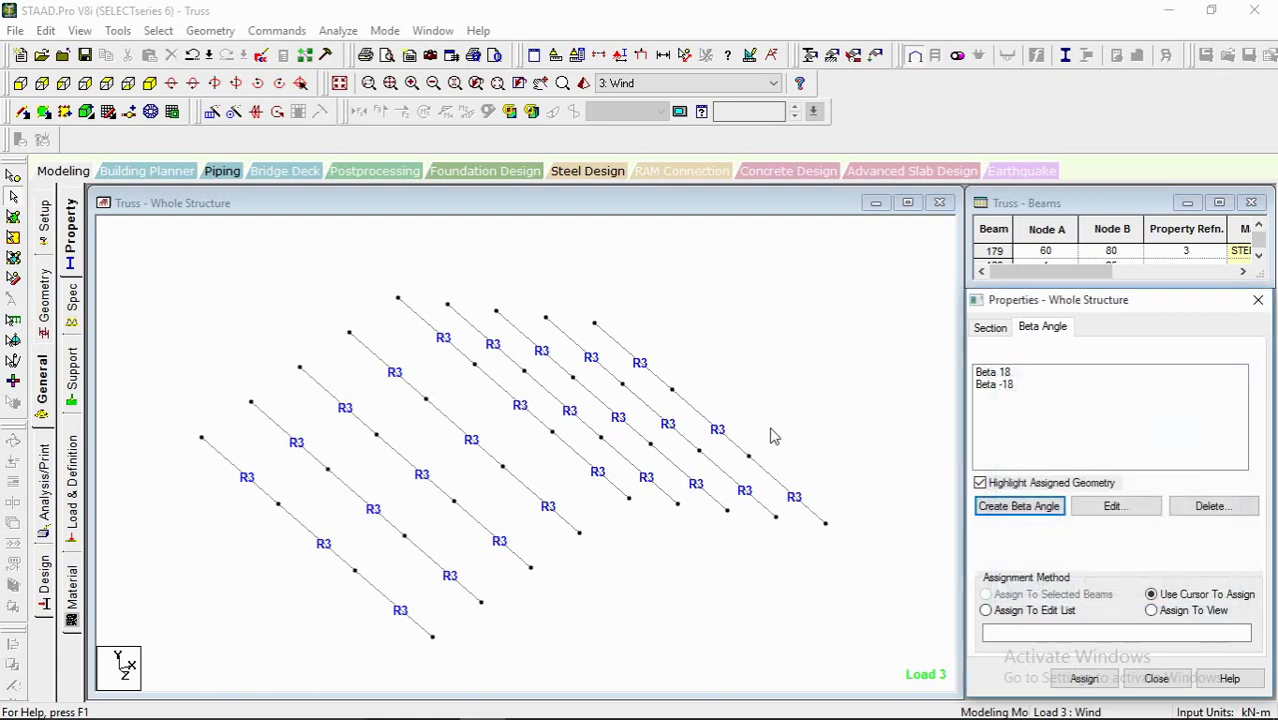
Step: Assign the Beta 18 angle to the four purlin lines on the left roof slope, leaving out the ridge purlin
left_click(22, 112)
left_click_drag(500, 345, 192, 531)
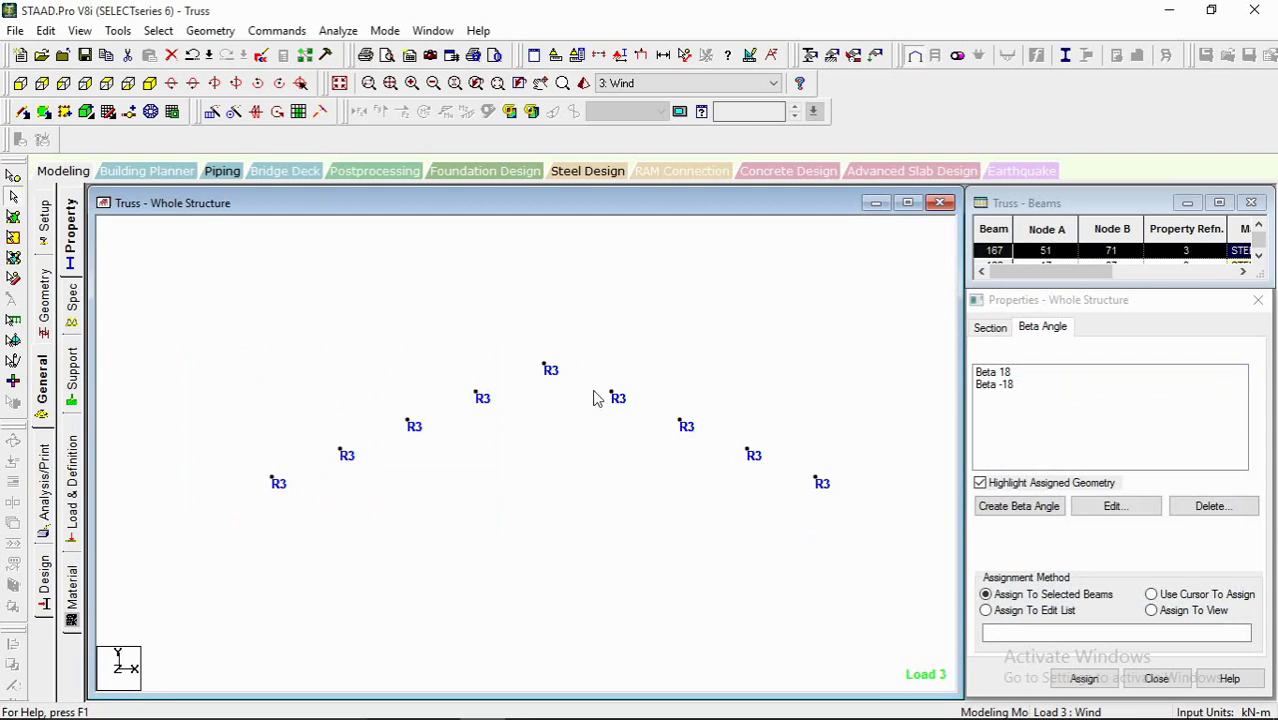
left_click_drag(487, 336, 244, 529)
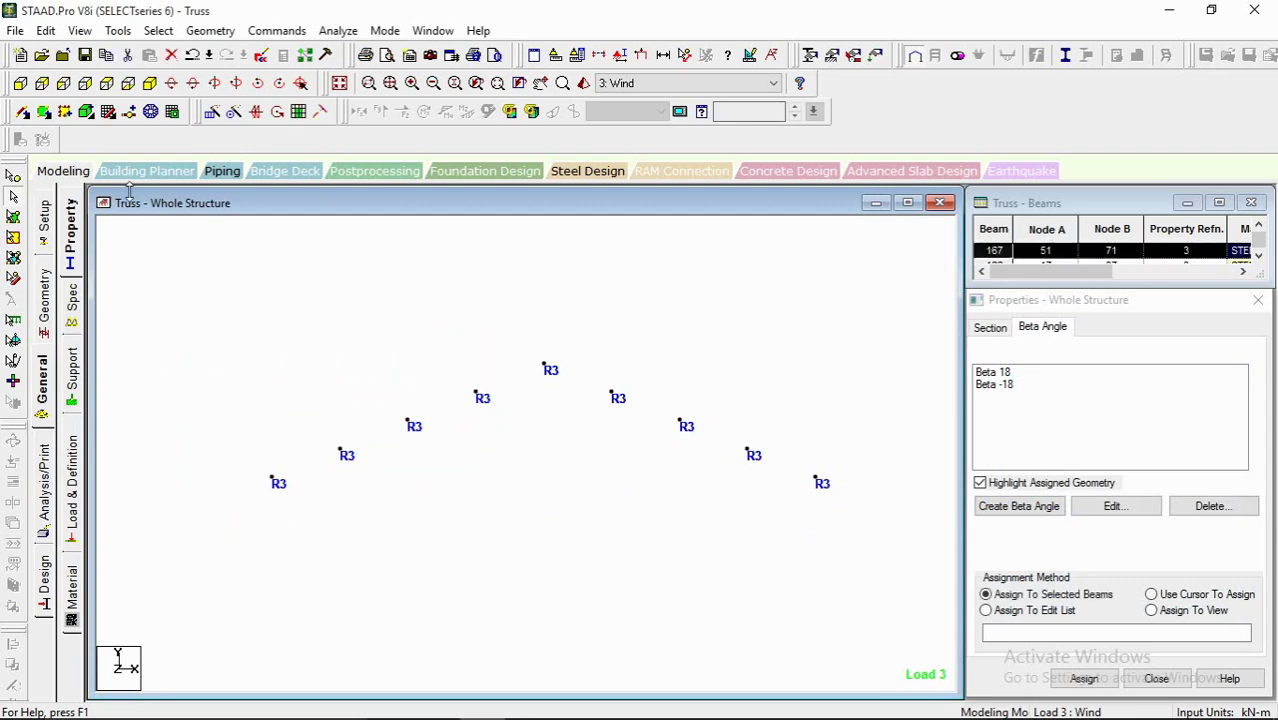
left_click(150, 111)
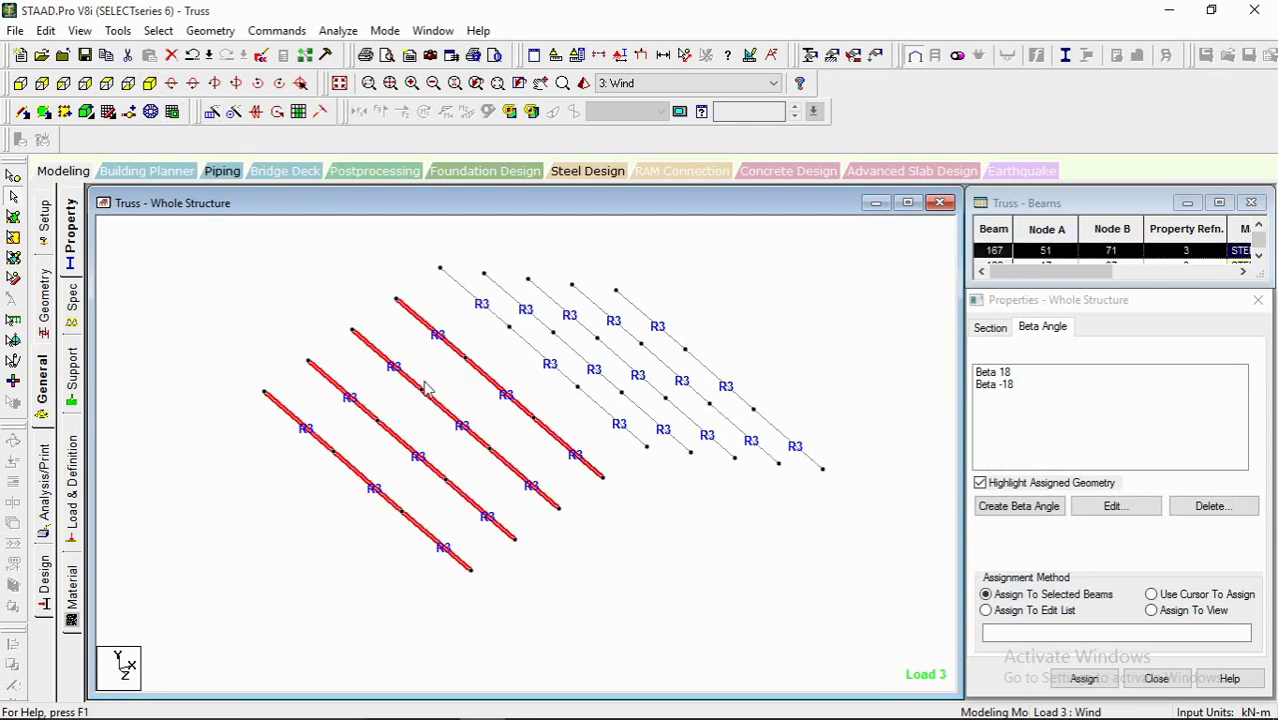
left_click(22, 112)
left_click(1000, 372)
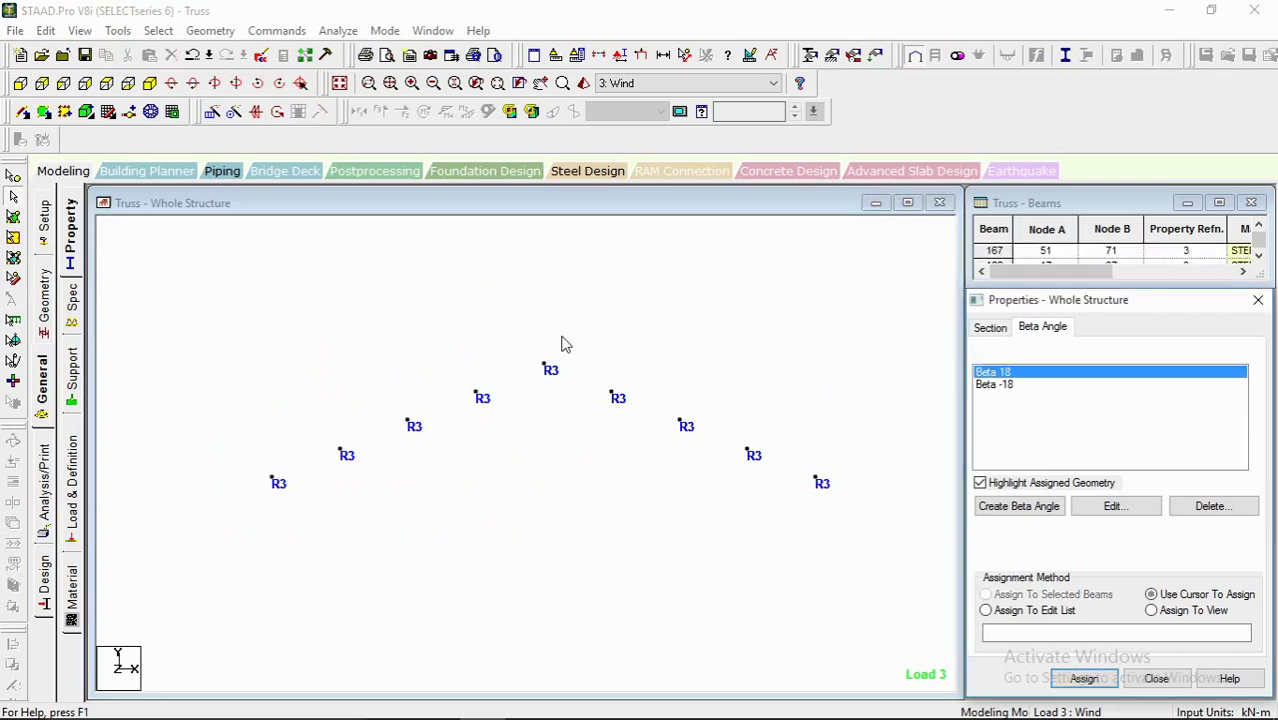
left_click_drag(507, 291, 168, 538)
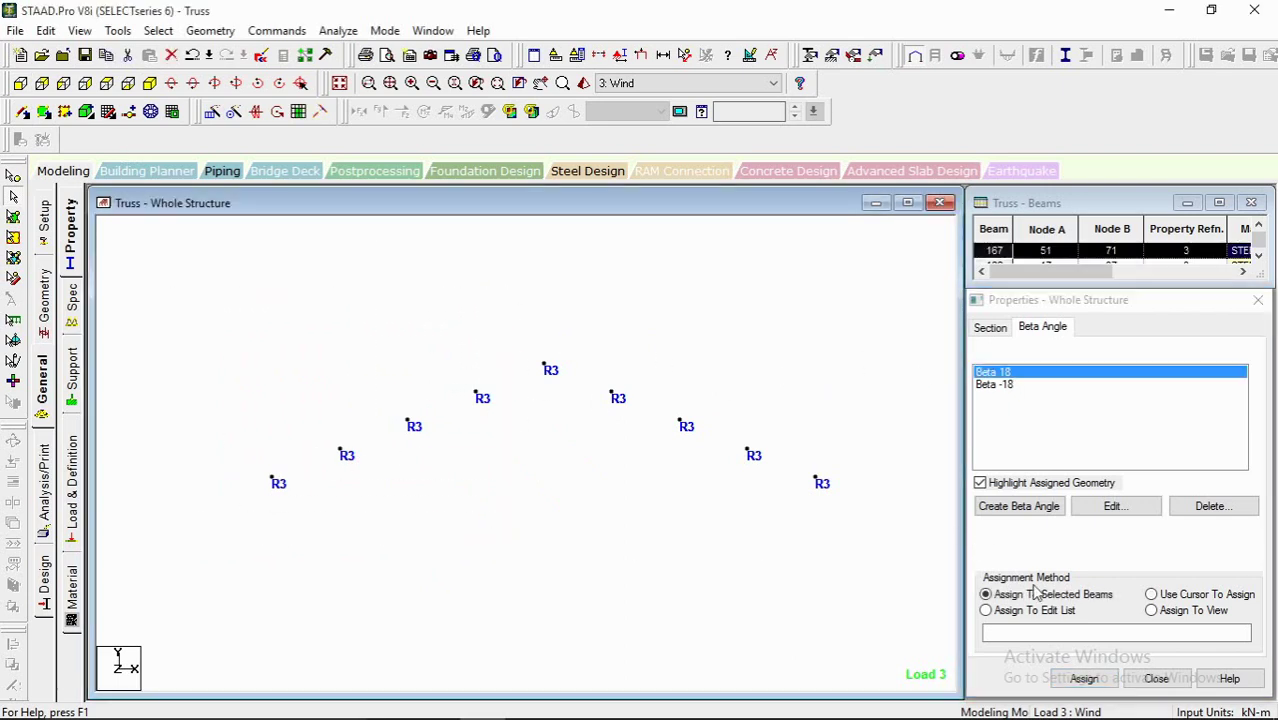
left_click(1084, 678)
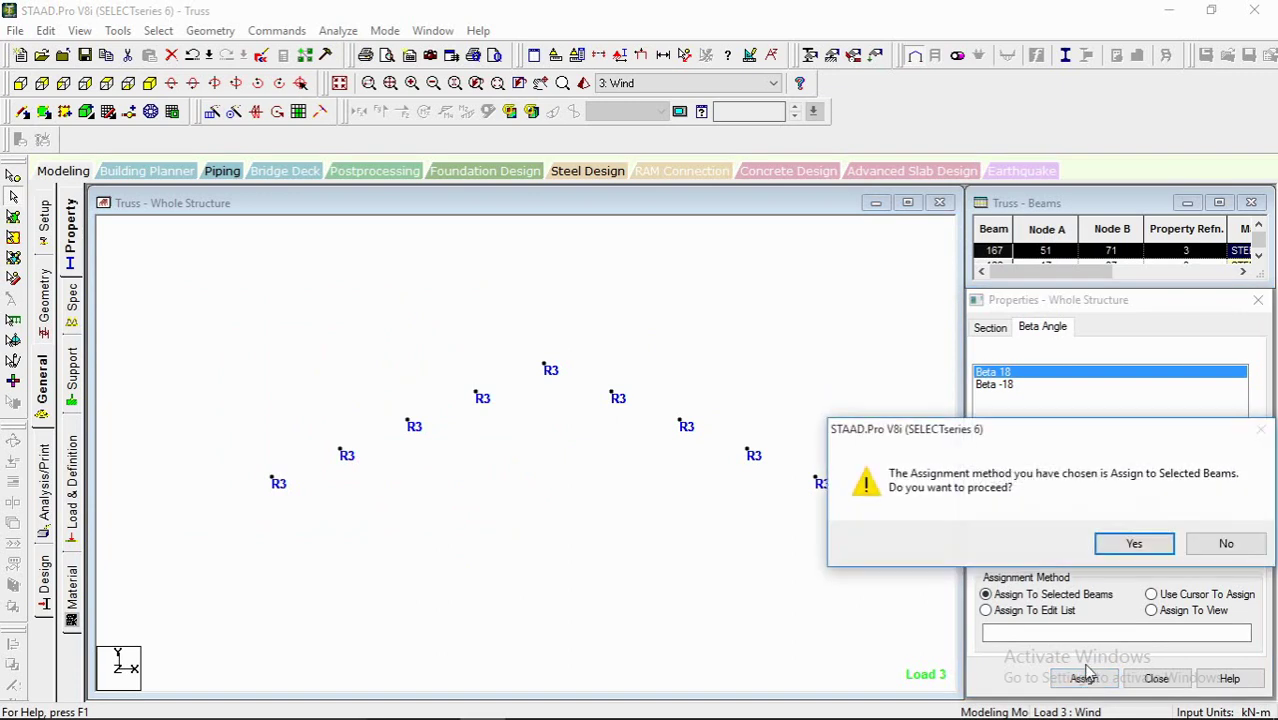
left_click(1130, 542)
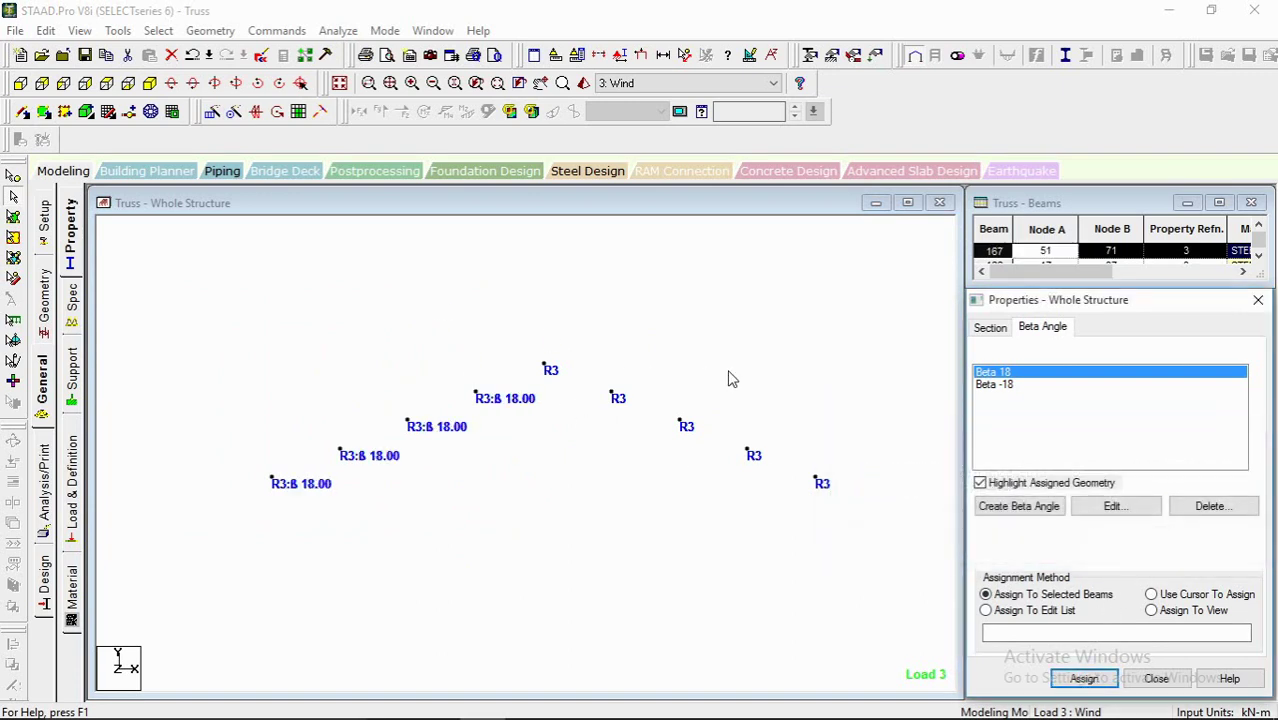
Step: Assign the Beta -18 angle to the four purlin lines on the right roof slope
left_click(1015, 386)
left_click_drag(856, 314, 585, 535)
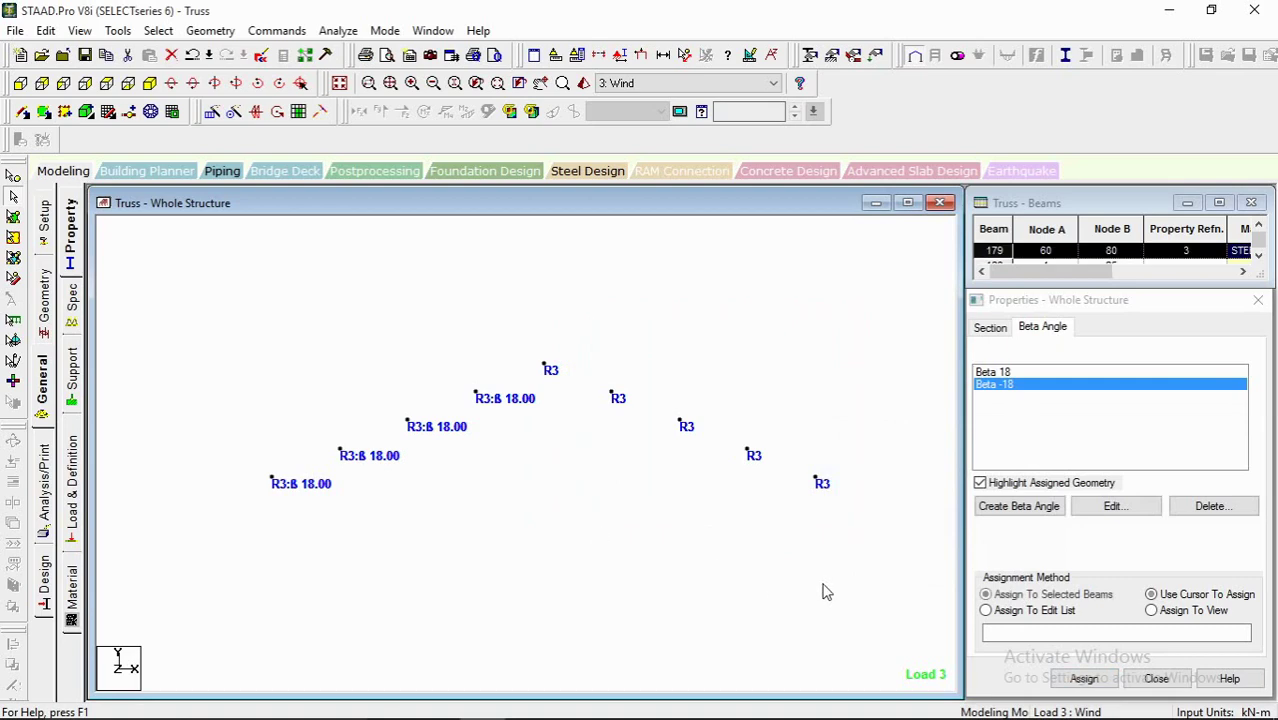
left_click(1084, 678)
left_click(1136, 548)
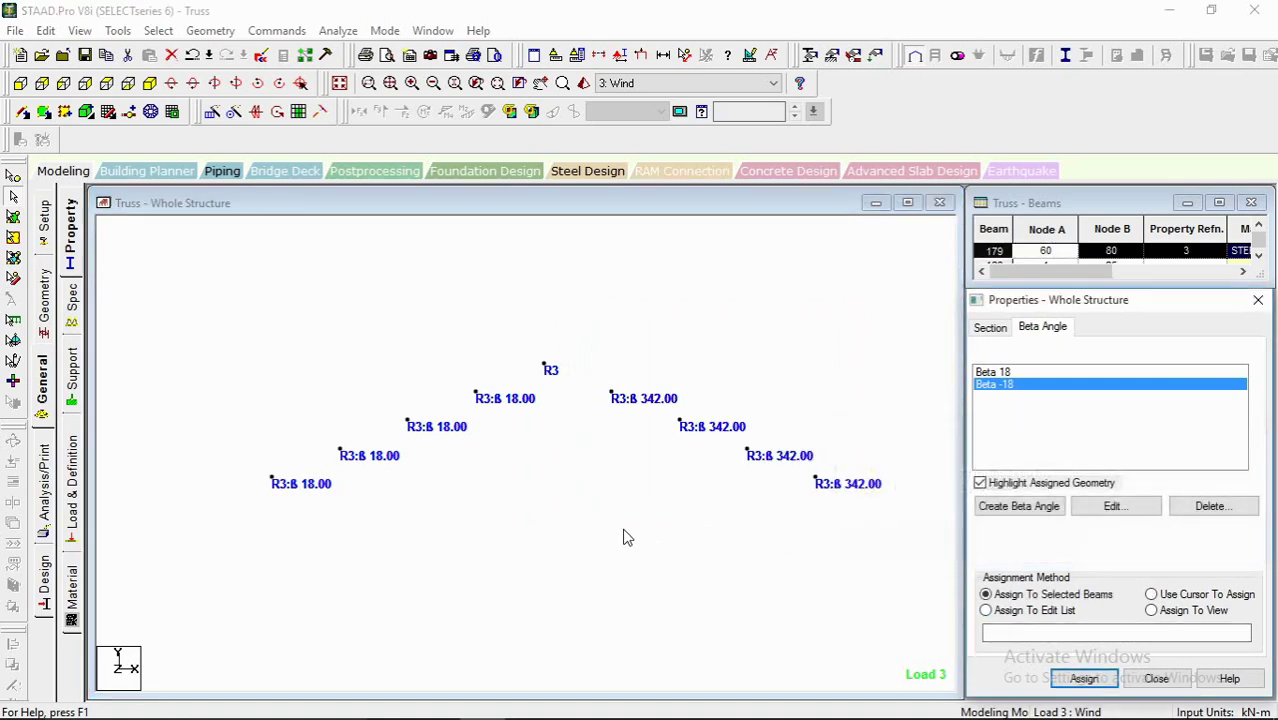
Step: Set the structure diagram to display the purlins as full 3D sections
scroll(428, 436, "up", 3)
middle_click_drag(443, 460, 354, 435)
right_click(499, 384)
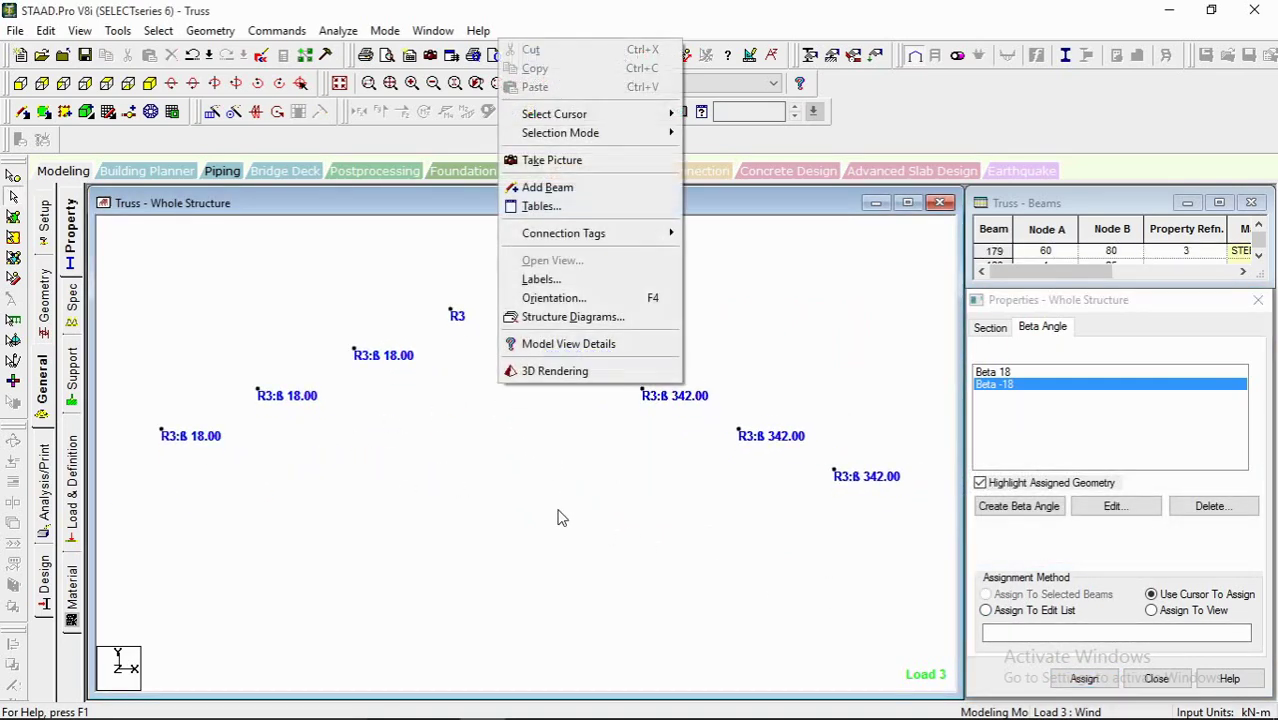
left_click(578, 318)
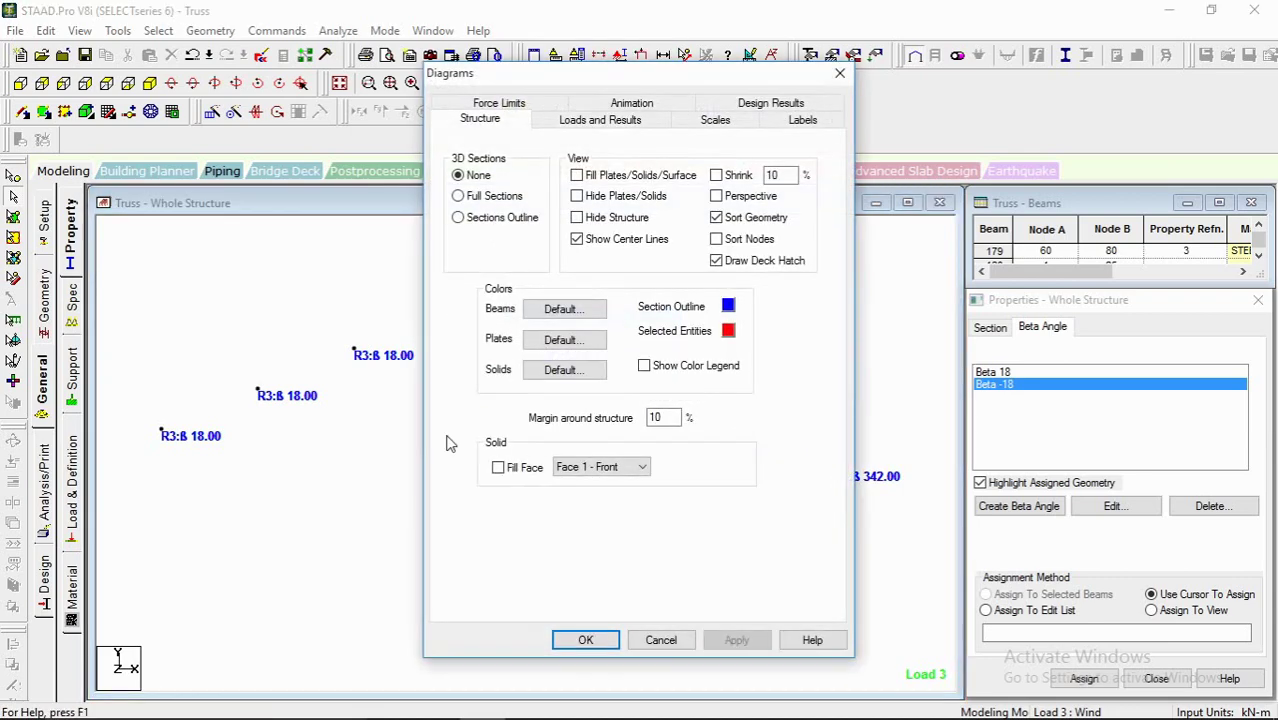
left_click(489, 198)
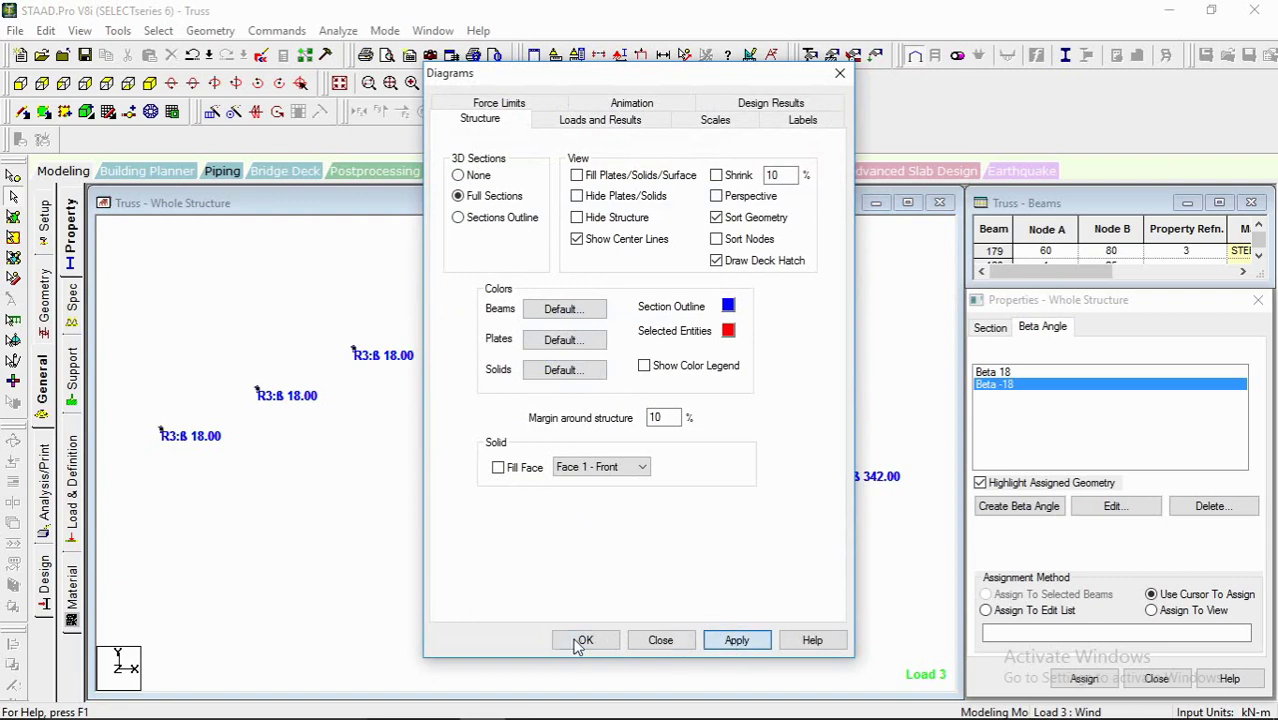
left_click(585, 640)
Step: Examine the channel orientation of the left-slope purlins up close in the front view
scroll(523, 497, "up", 8)
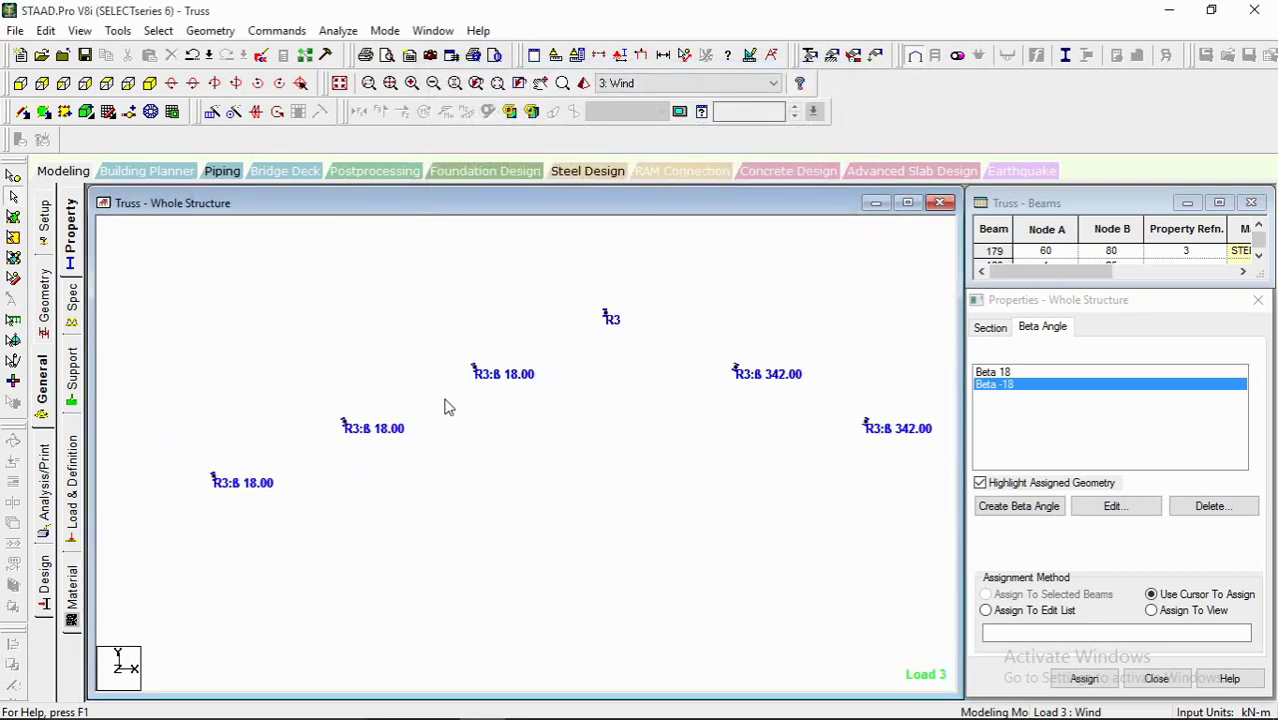
scroll(385, 325, "up", 5)
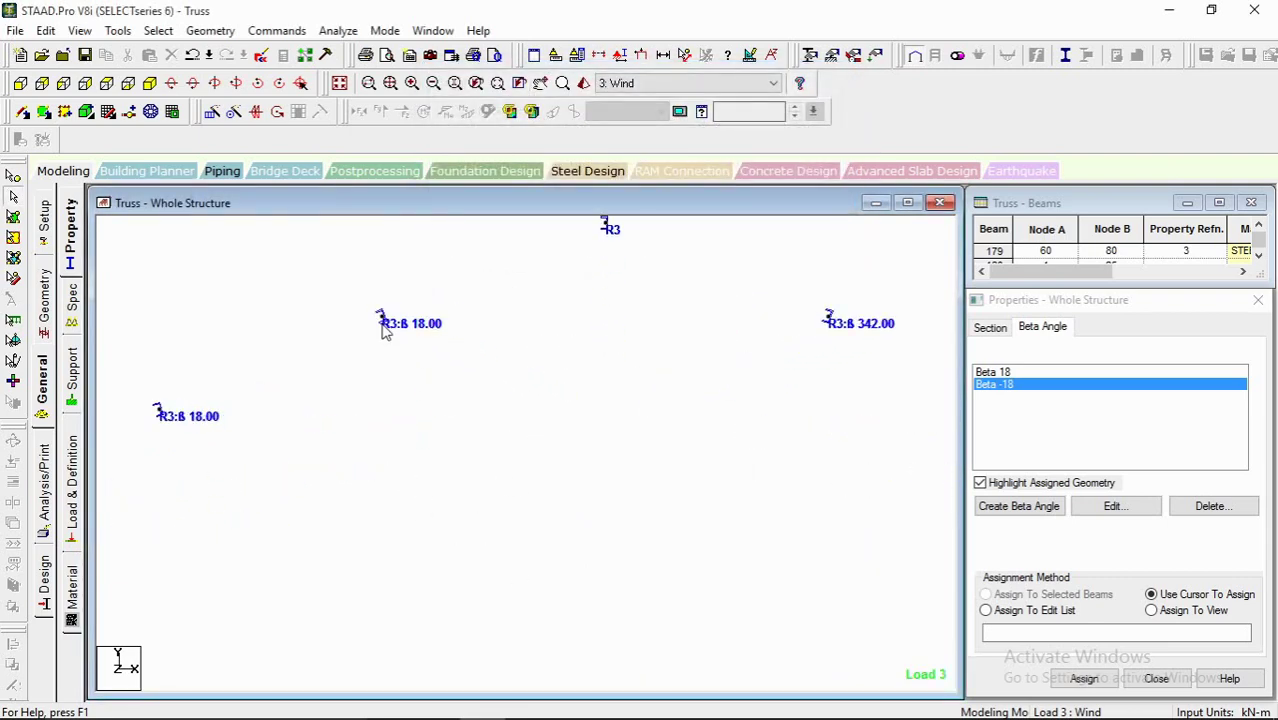
middle_click_drag(384, 329, 755, 382)
scroll(475, 495, "up", 1)
scroll(460, 490, "up", 3)
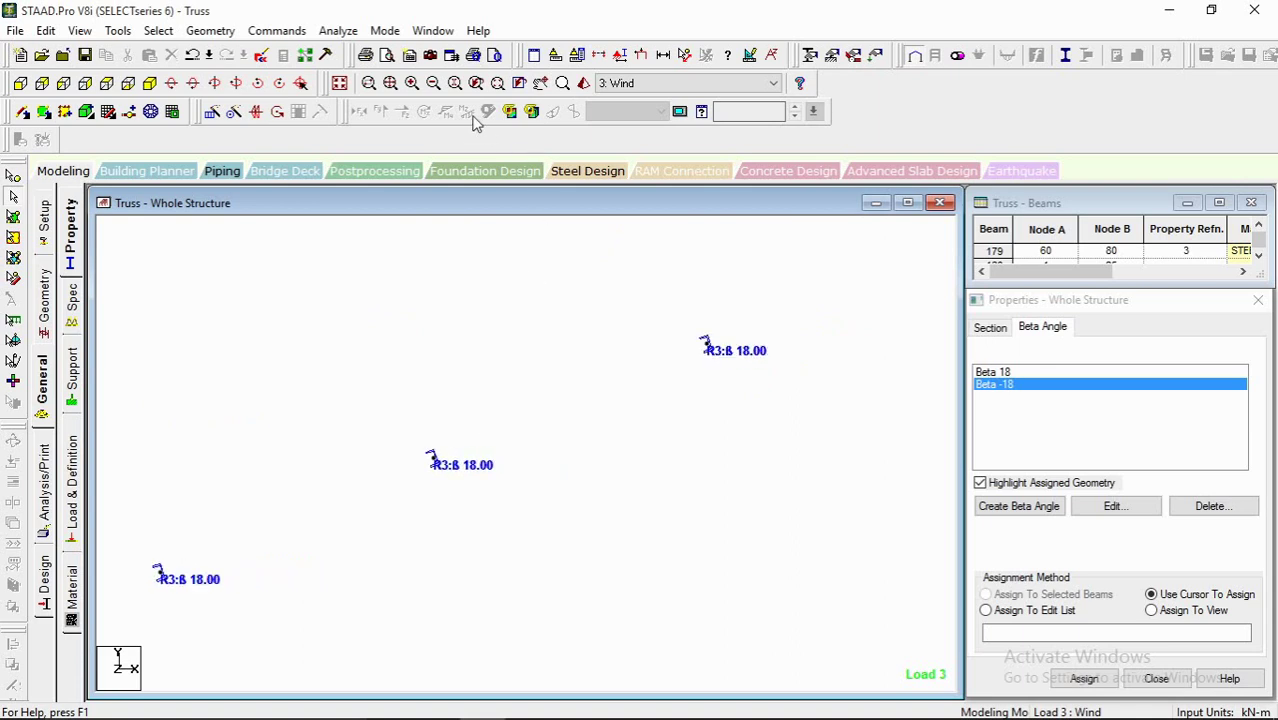
scroll(460, 378, "down", 2)
middle_click_drag(393, 372, 169, 375)
left_click(497, 83)
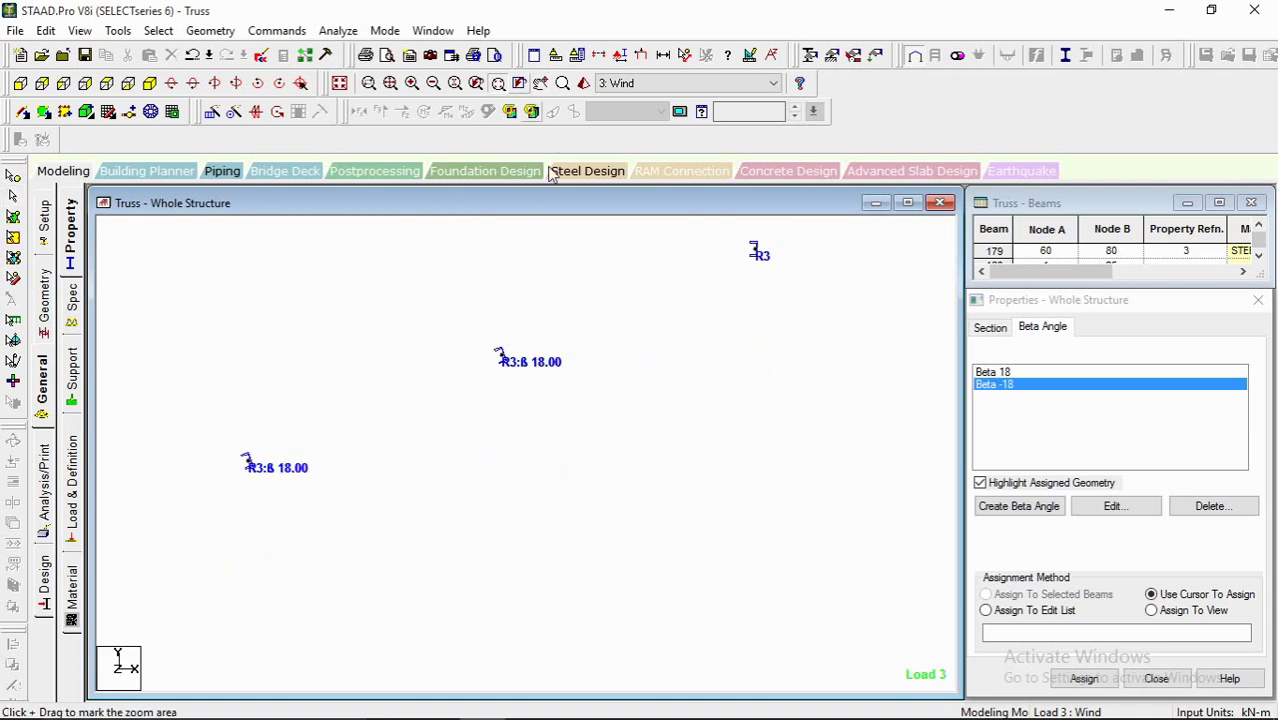
left_click_drag(436, 270, 605, 445)
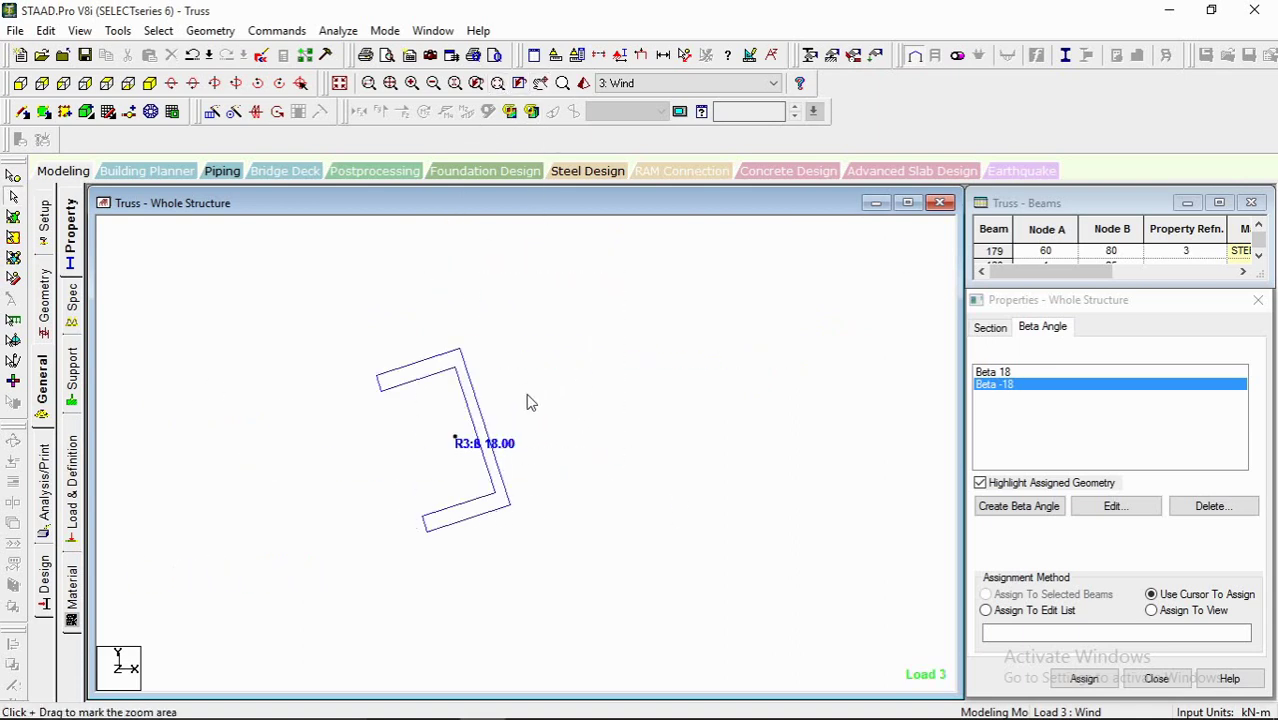
middle_click_drag(497, 434, 361, 438)
scroll(312, 460, "down", 6)
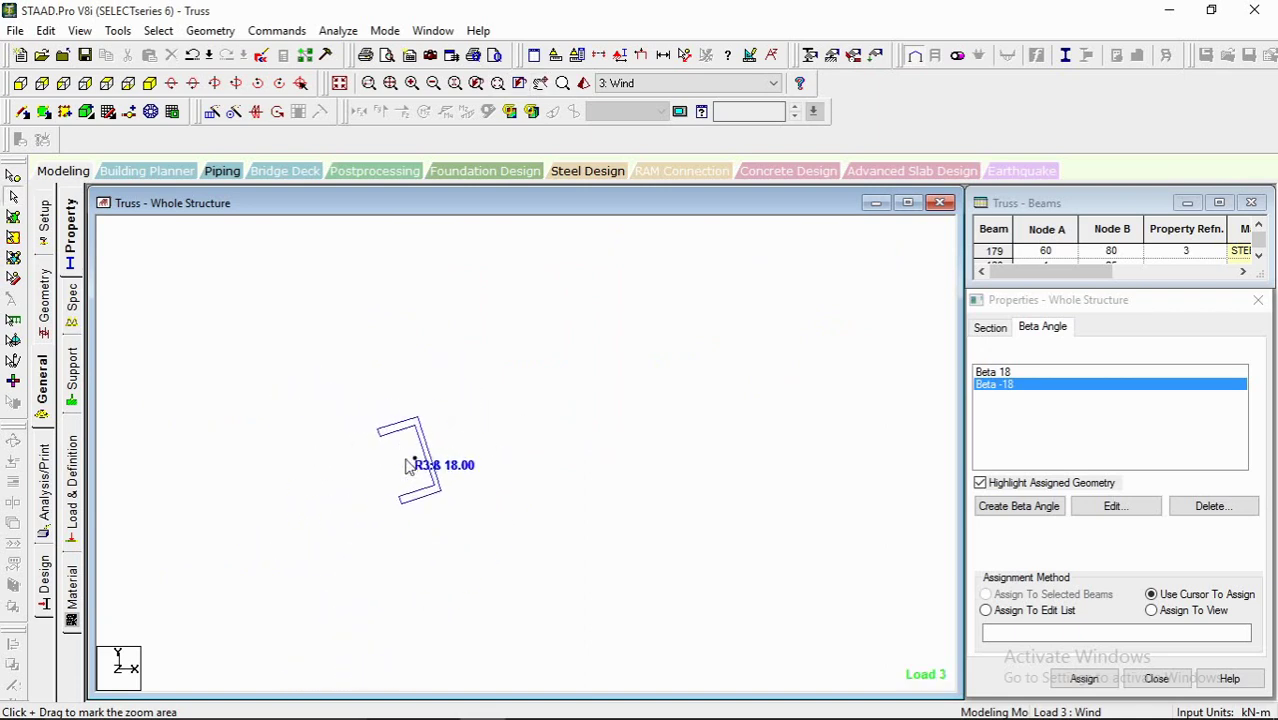
Step: Examine the channel orientation of the ridge and right-slope purlins, then check all the purlins in isometric view
middle_click_drag(424, 480, 287, 526)
scroll(249, 545, "down", 3)
scroll(361, 486, "down", 7)
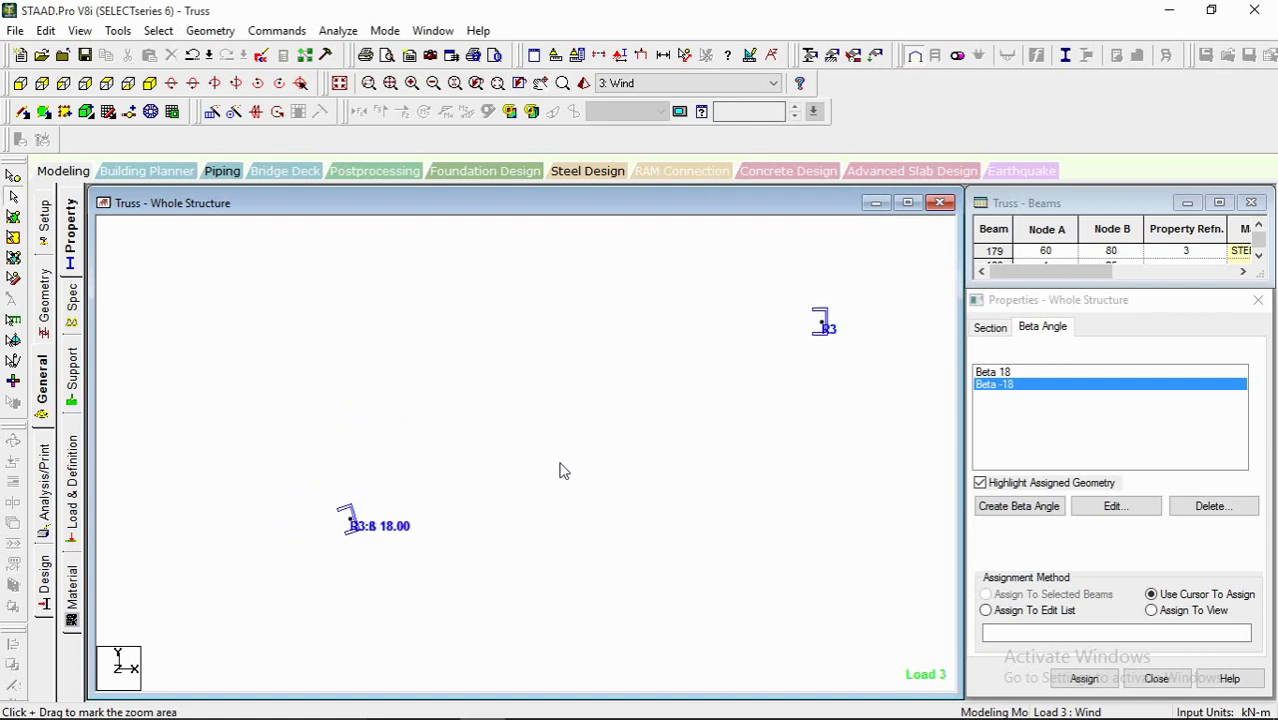
scroll(560, 471, "down", 3)
scroll(418, 547, "up", 2)
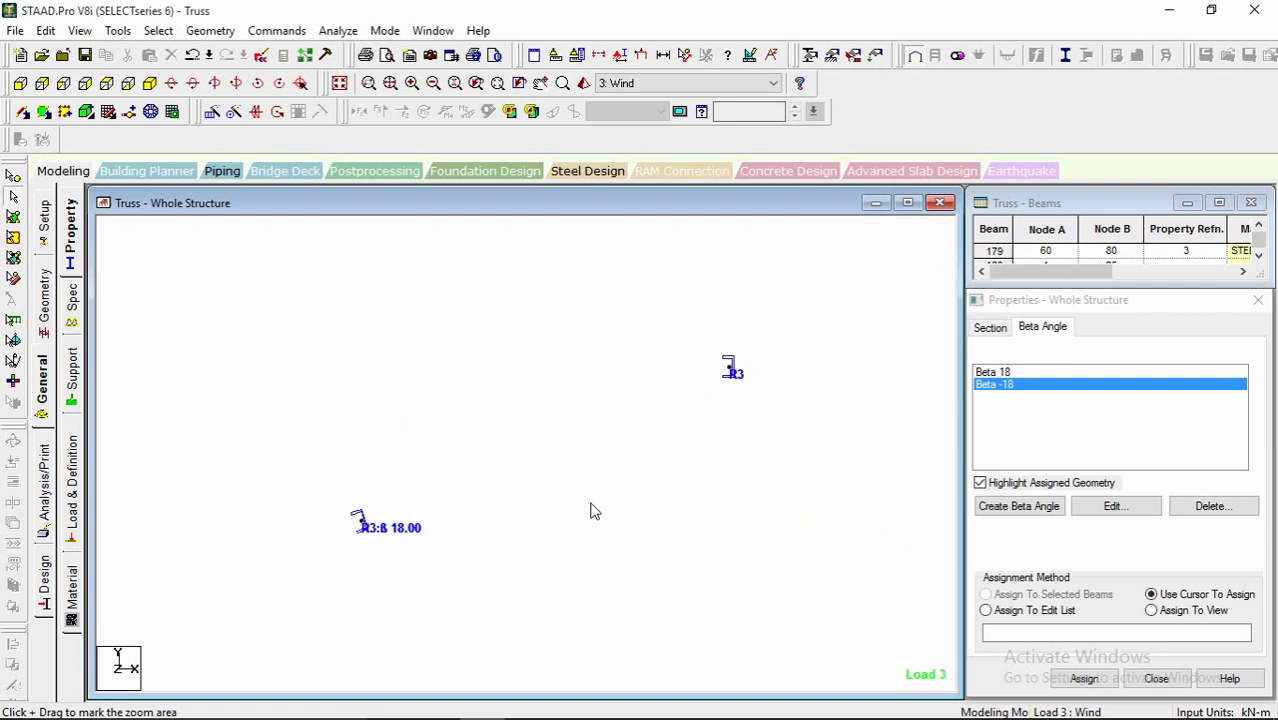
middle_click_drag(591, 503, 346, 447)
middle_click_drag(645, 499, 495, 460)
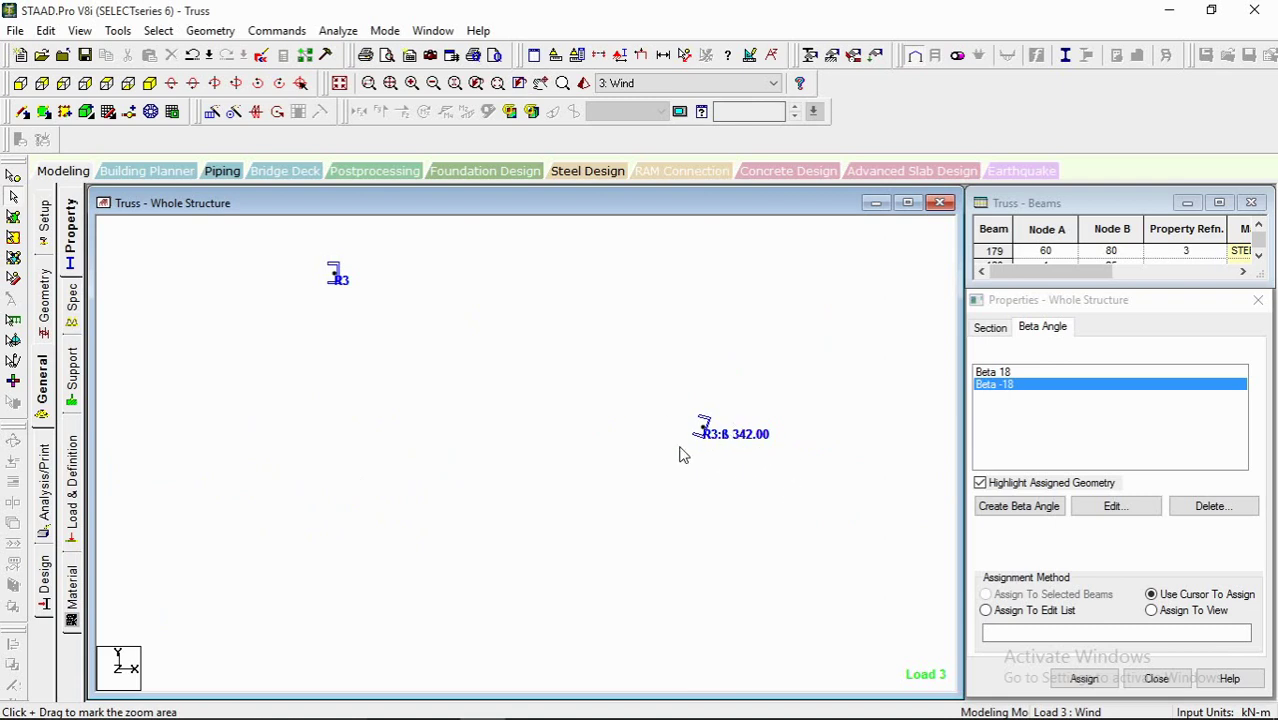
middle_click_drag(718, 425, 404, 367)
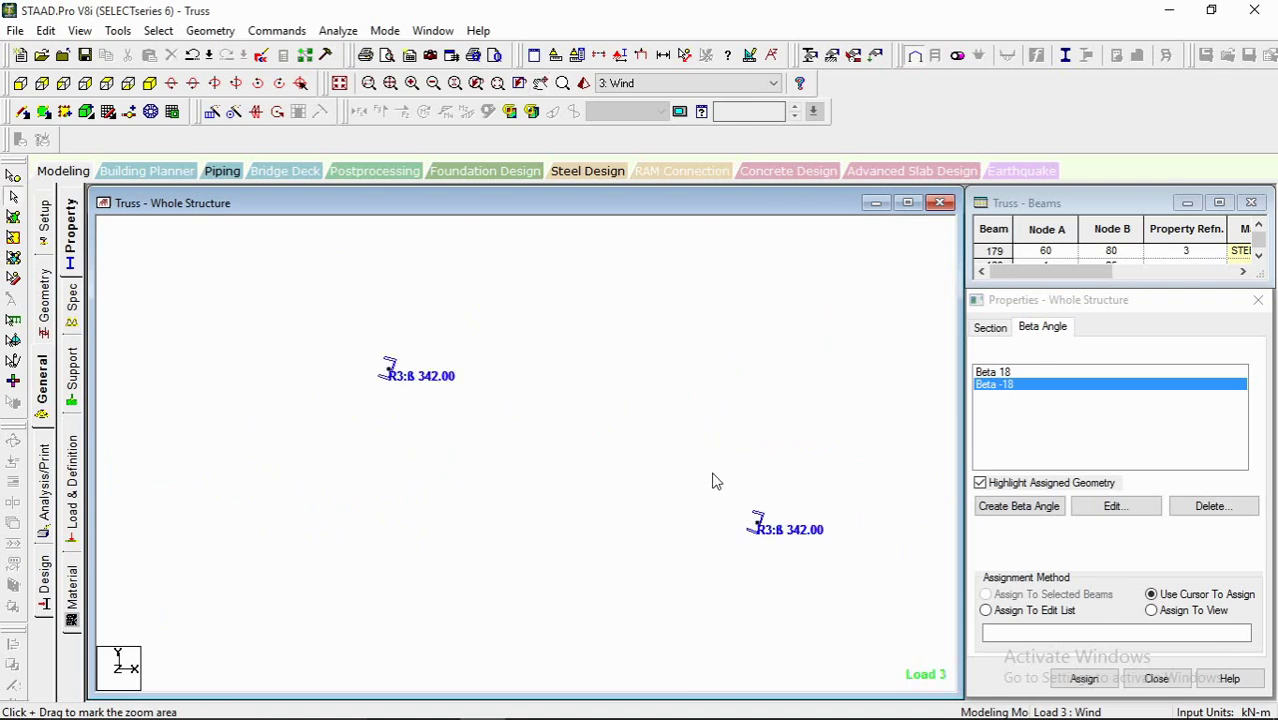
scroll(765, 491, "down", 5)
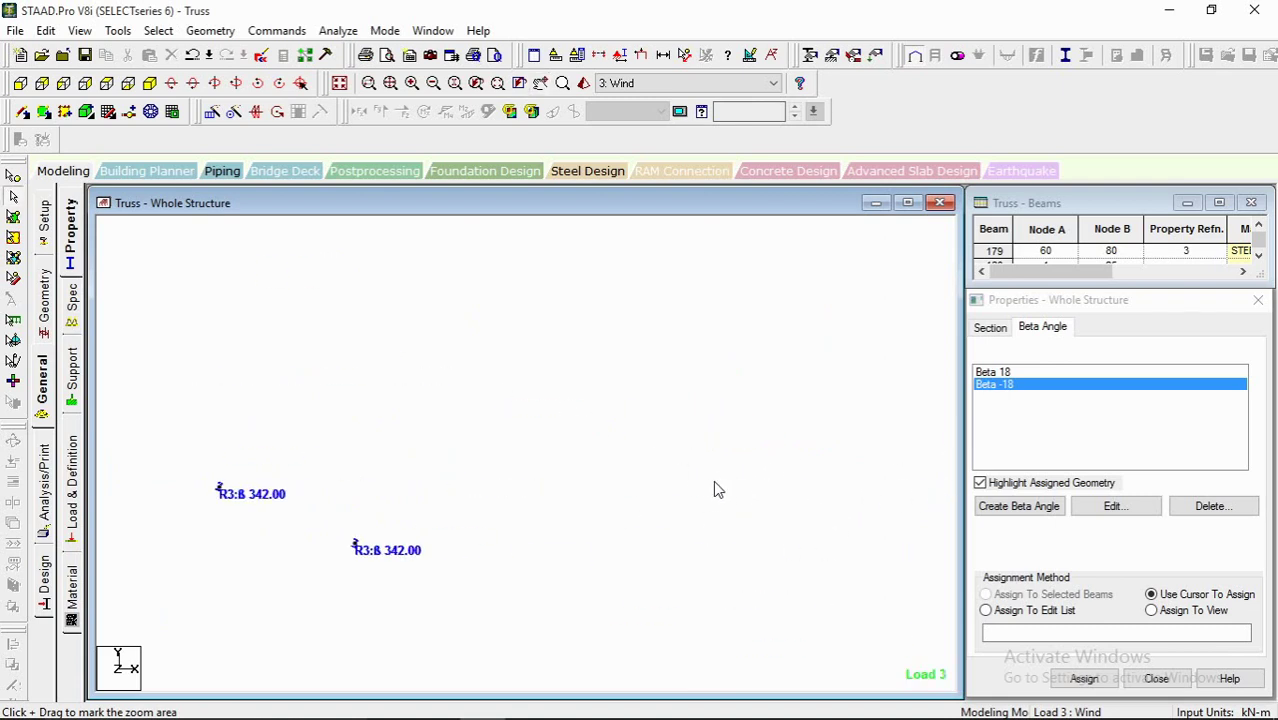
left_click(149, 83)
scroll(462, 332, "down", 6)
scroll(362, 317, "up", 4)
scroll(367, 327, "up", 1)
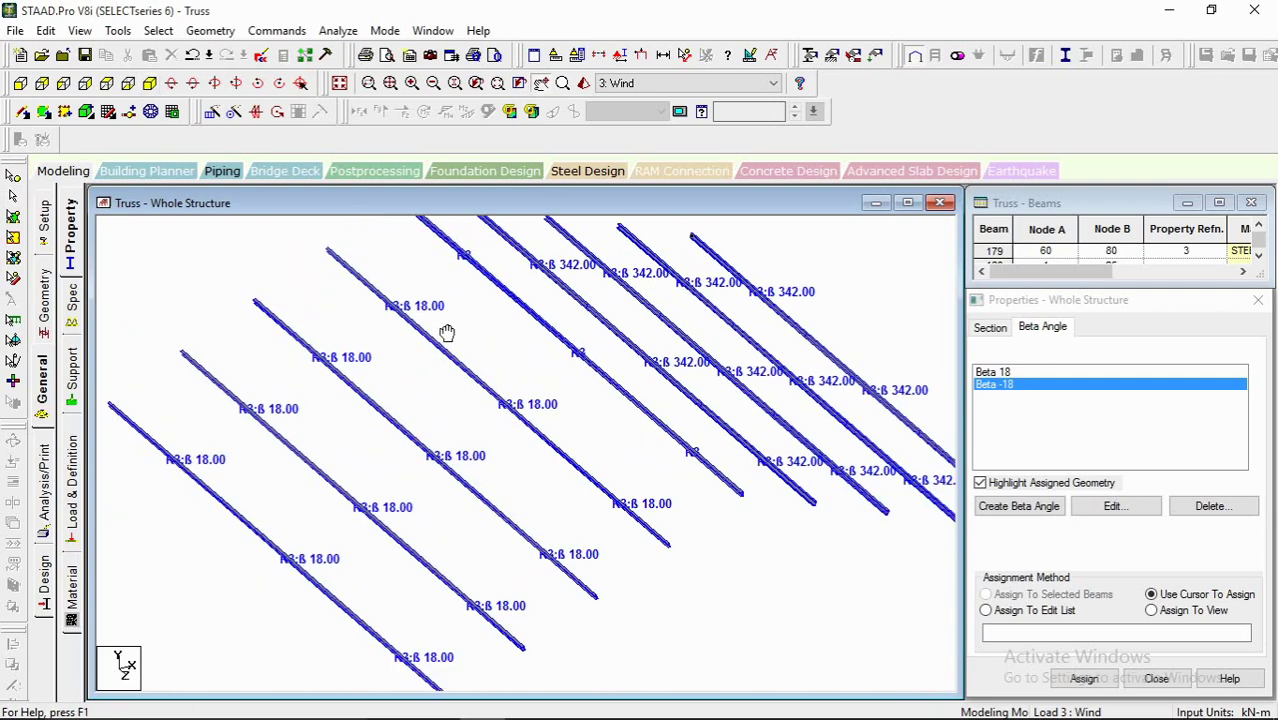
Step: Inspect the direction setting of the Wind load case's uniform force on the purlins and close it without changes
left_click(73, 487)
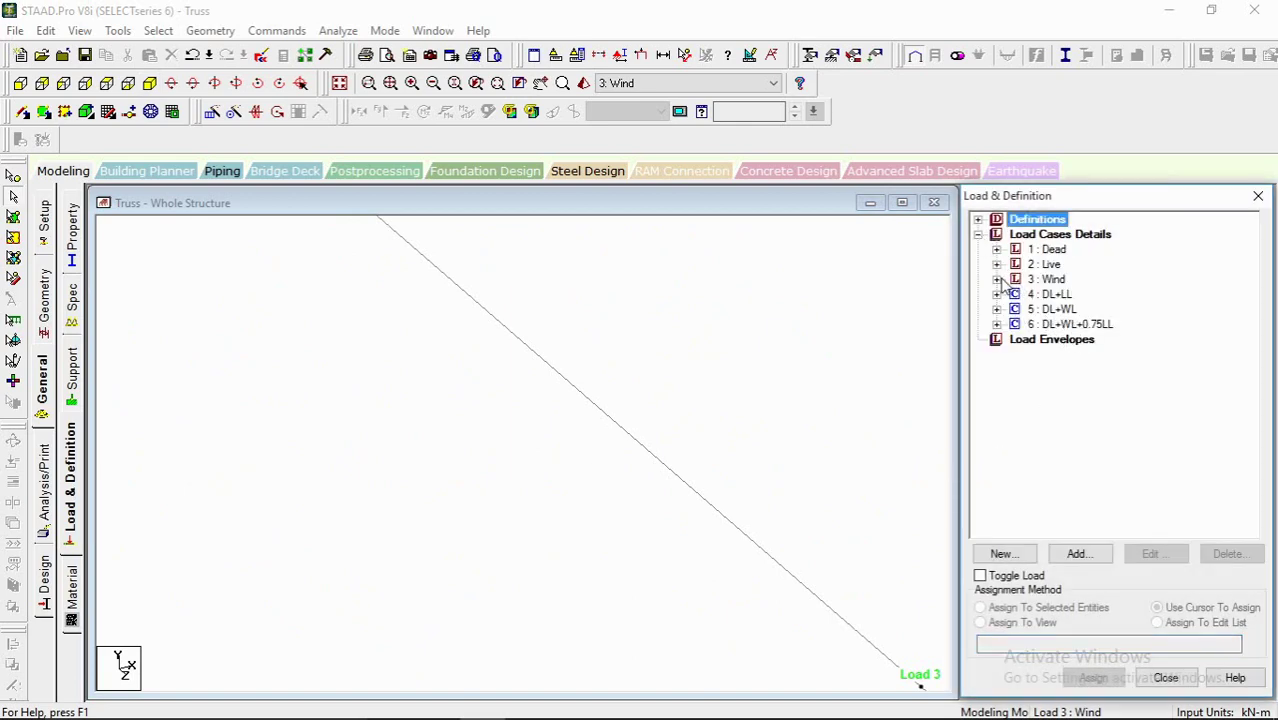
left_click(996, 280)
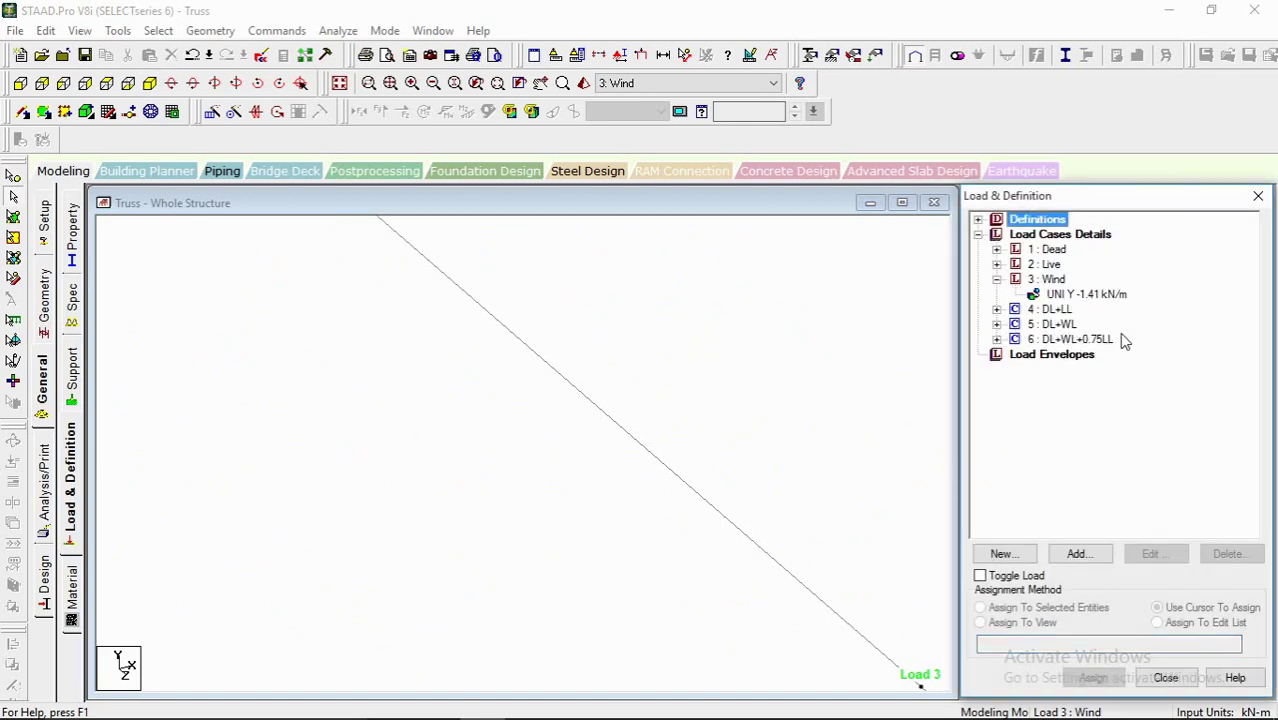
double_click(1085, 294)
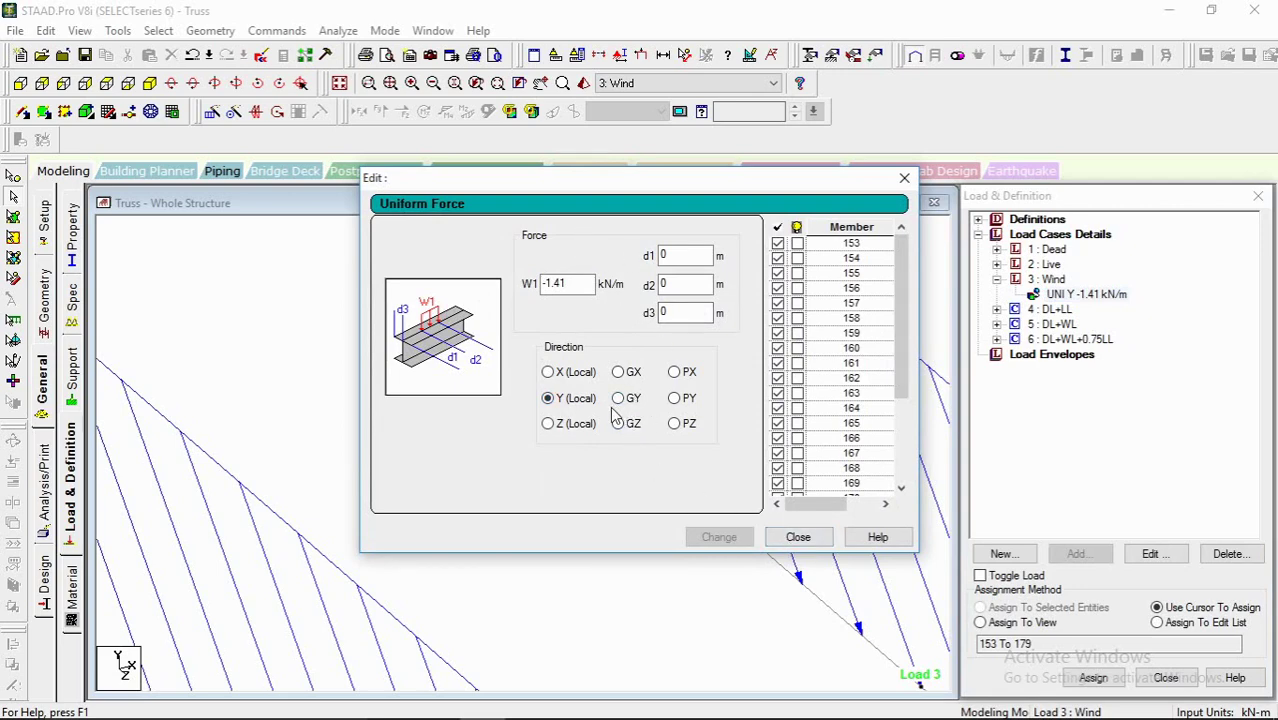
left_click(799, 537)
Step: Examine the direction of the wind load arrows on the purlins in isometric and front views
scroll(773, 468, "down", 5)
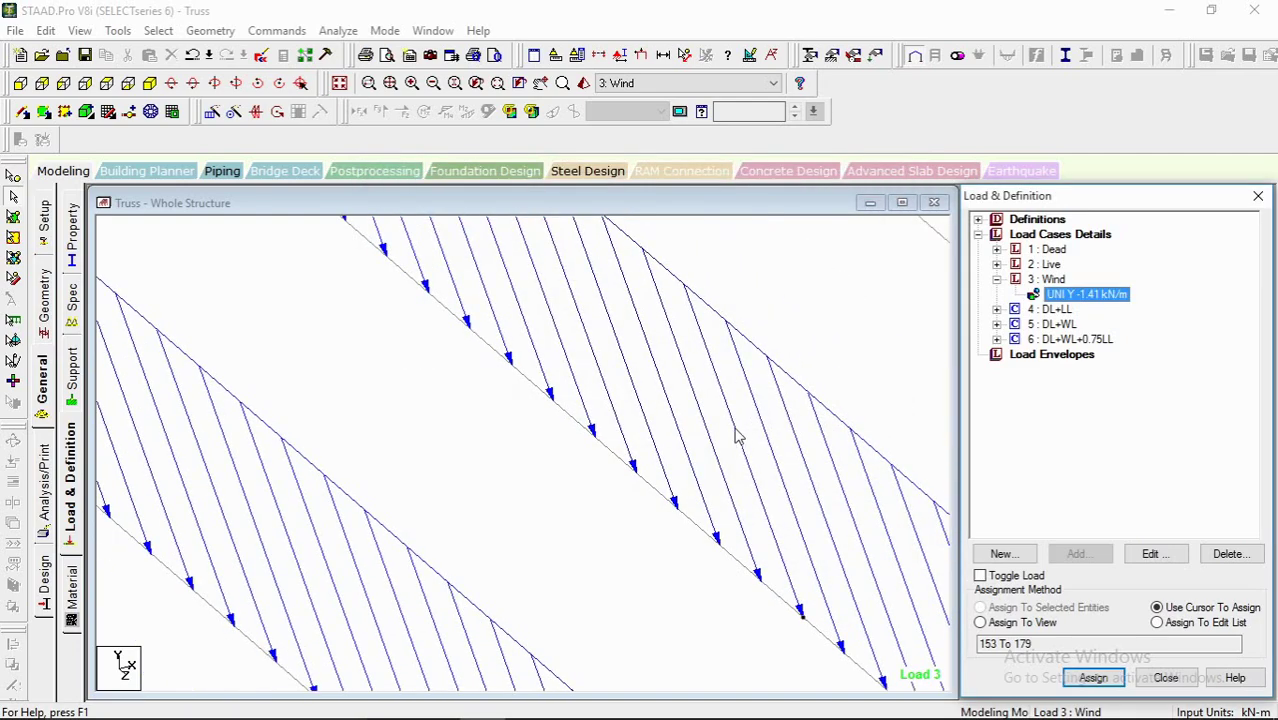
scroll(577, 464, "up", 5)
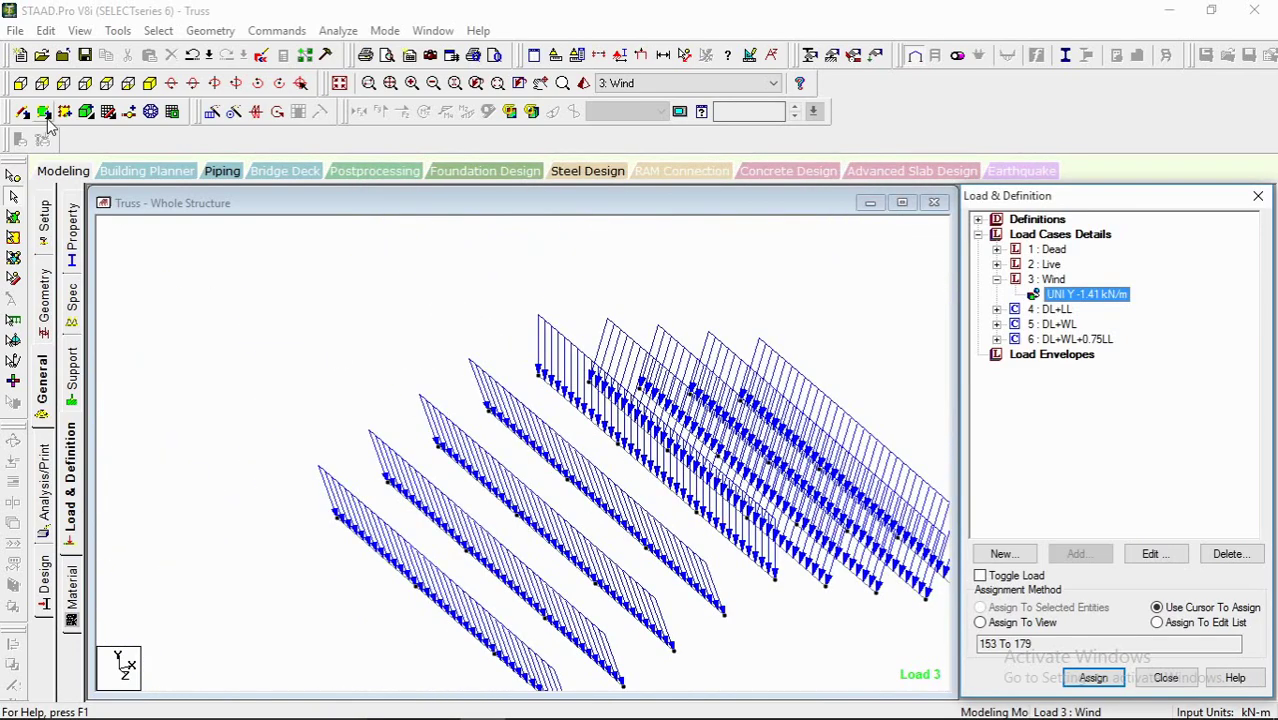
left_click(20, 84)
scroll(511, 476, "up", 2)
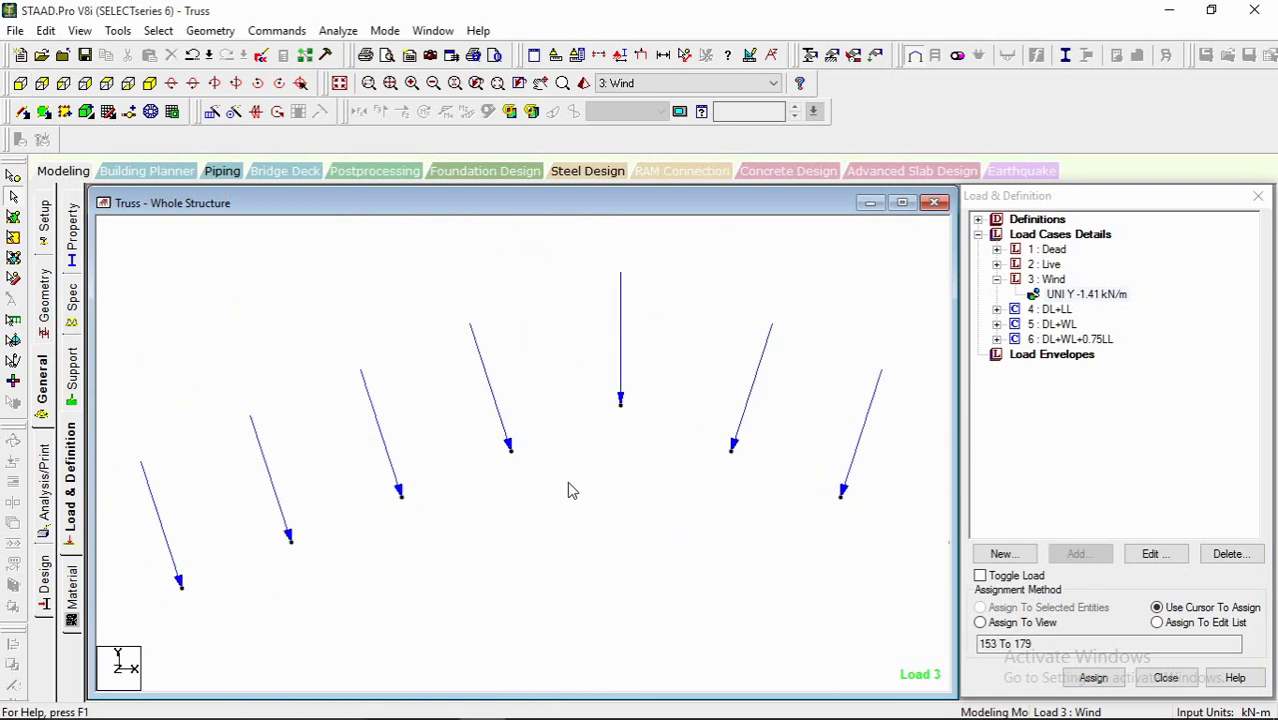
scroll(473, 416, "down", 4)
scroll(556, 393, "up", 2)
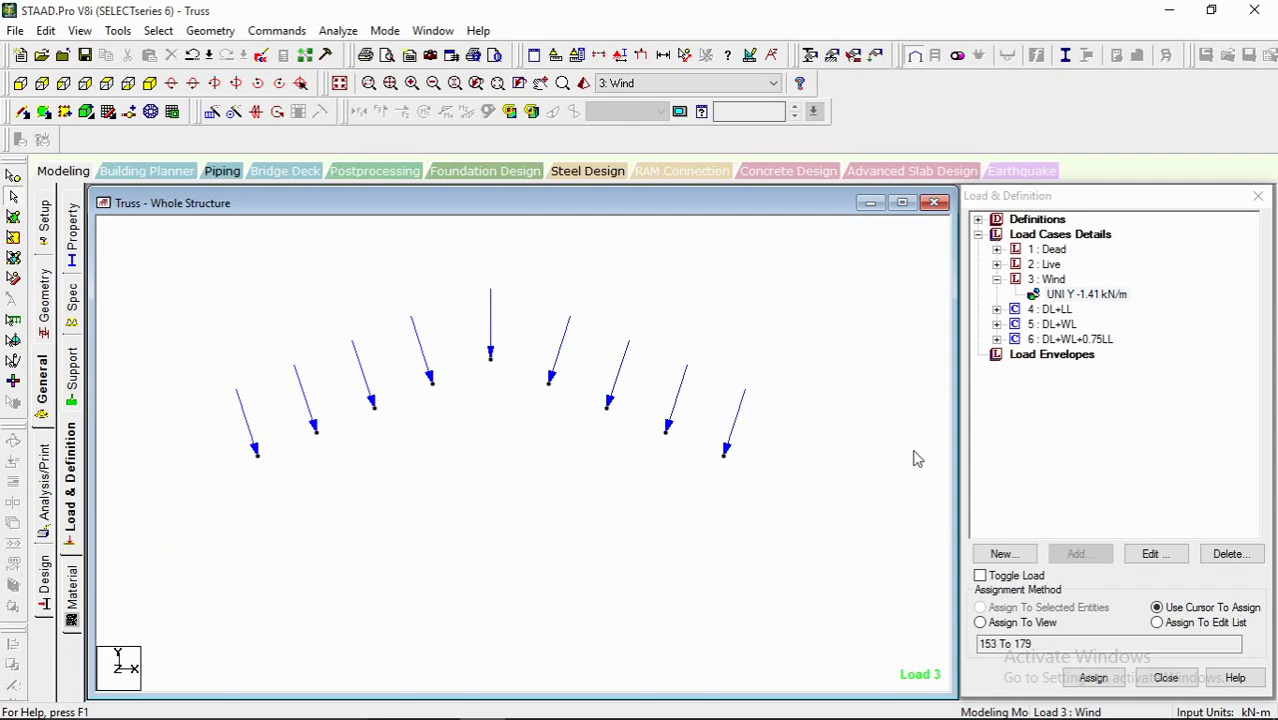
Step: Examine the Dead load case's uniform force arrows on the purlins in front view and then in isometric view
middle_click_drag(592, 296, 602, 306)
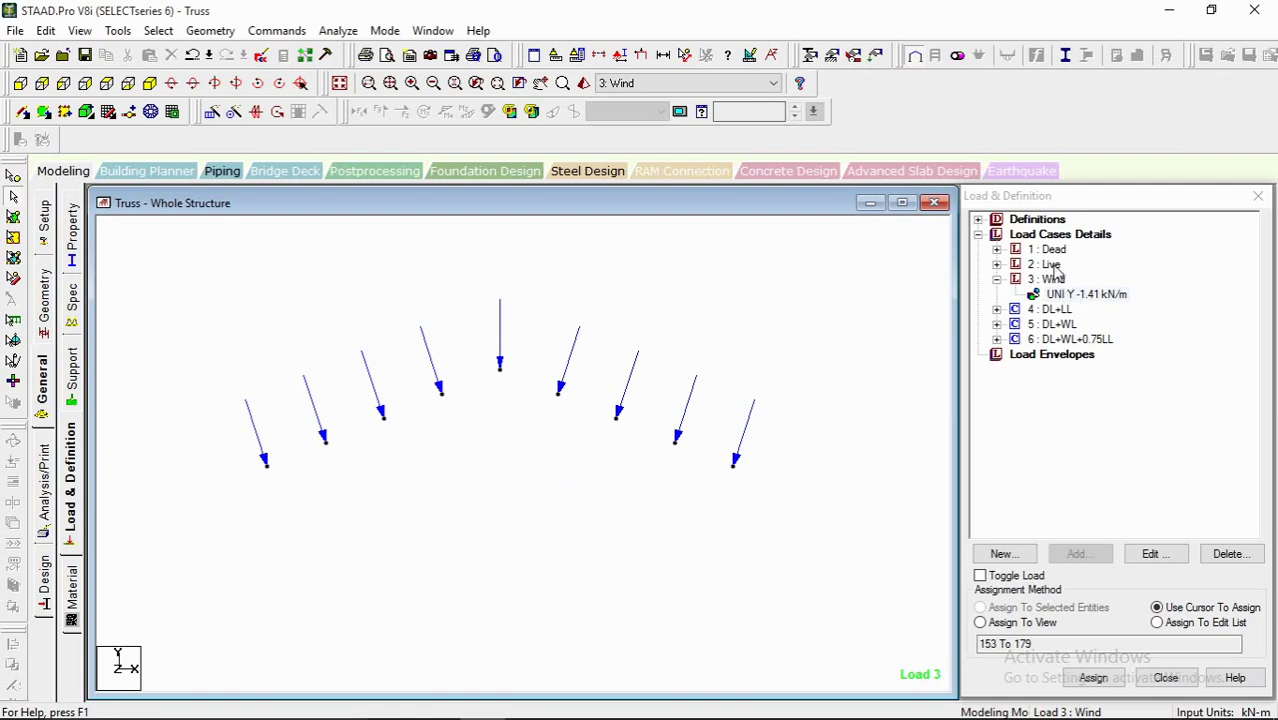
left_click(997, 250)
left_click(1098, 280)
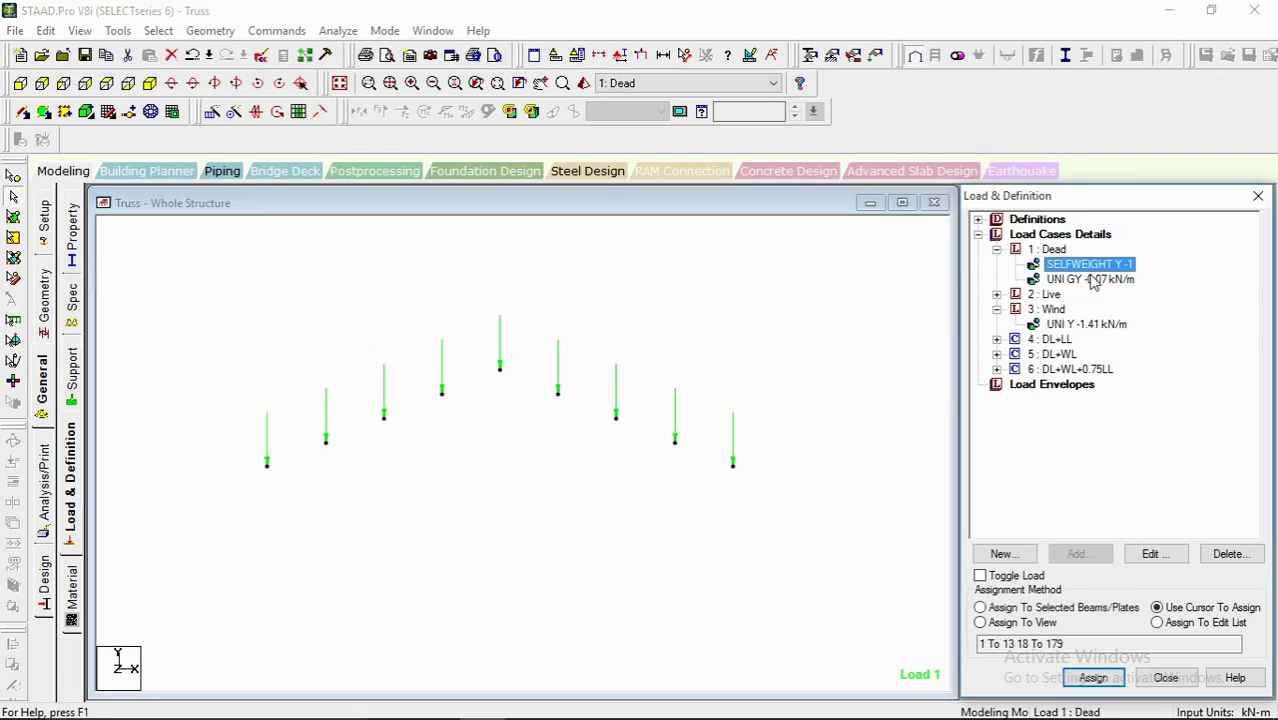
left_click(339, 83)
scroll(554, 409, "up", 1)
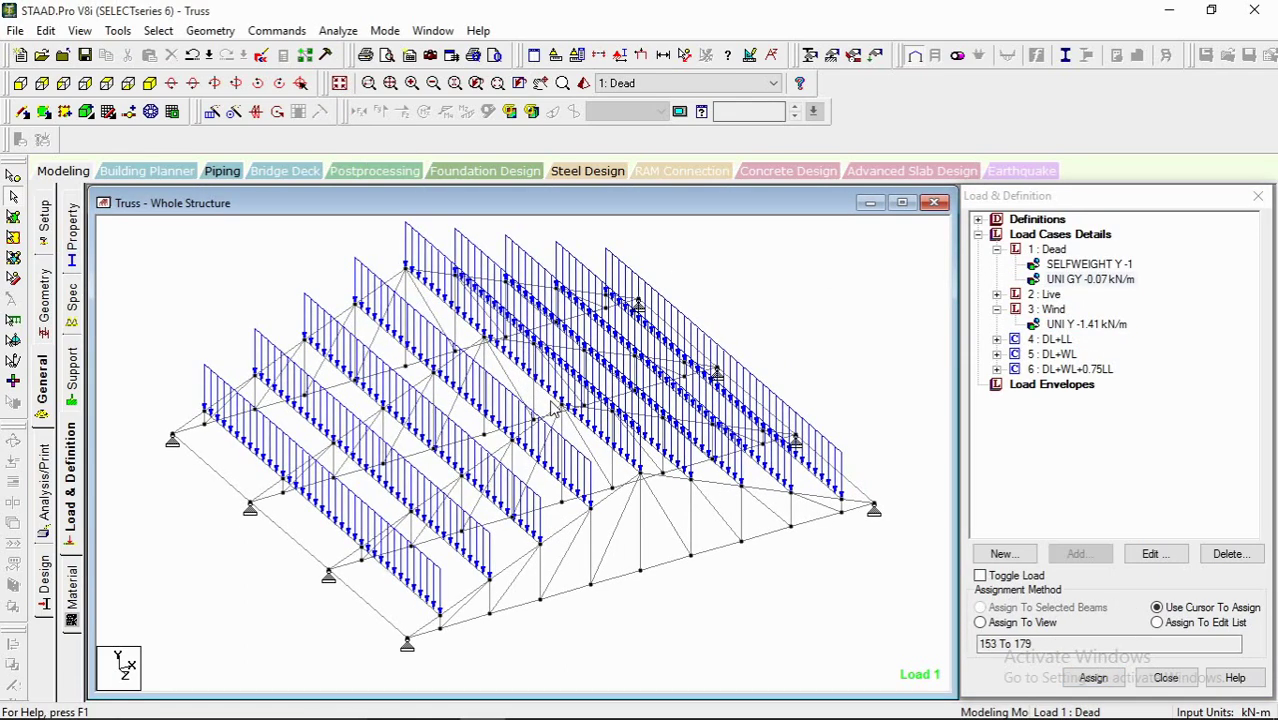
left_click(1050, 280)
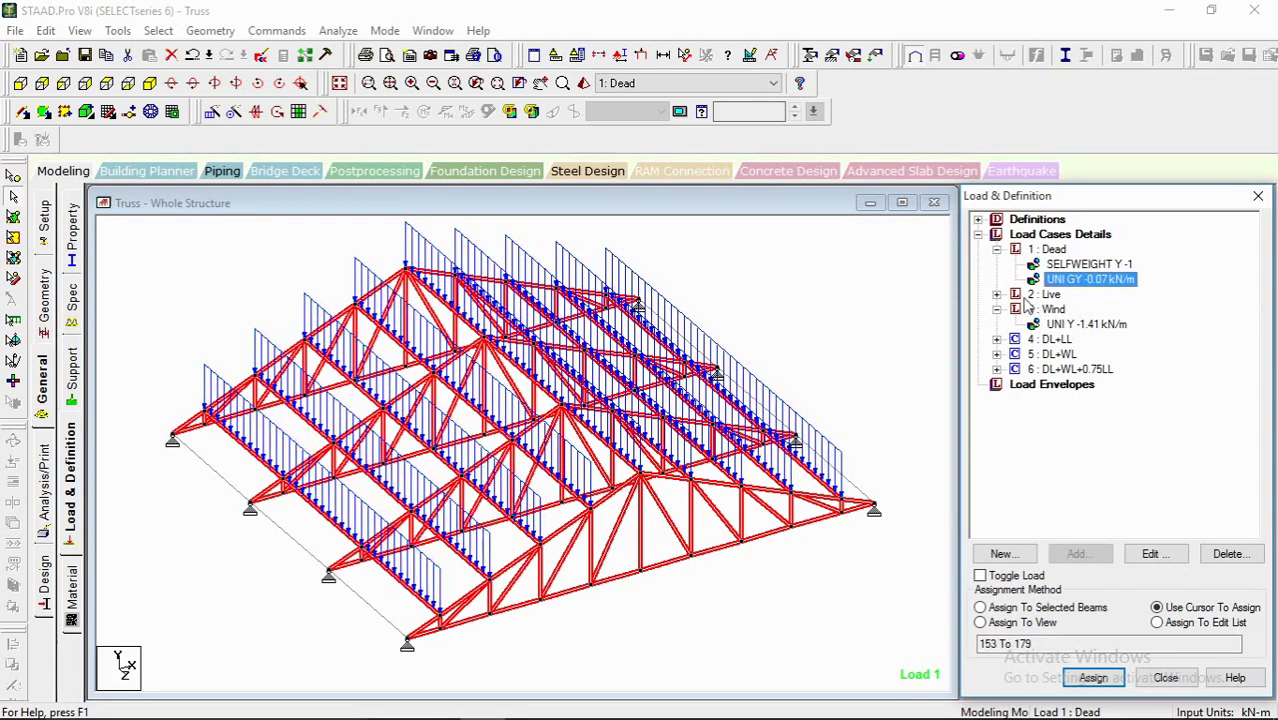
left_click(797, 292)
left_click(1006, 308)
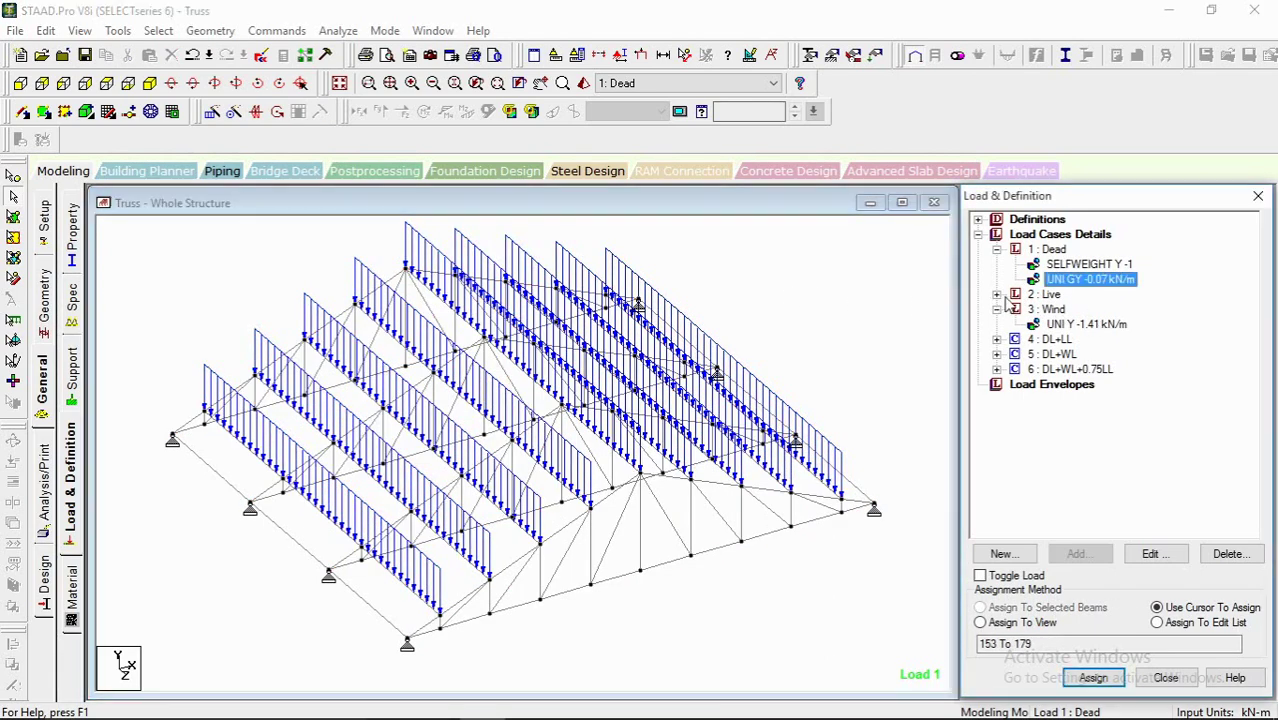
Step: Compare the uniform force arrows of the Live and Wind load cases on the purlins in isometric view
left_click(996, 294)
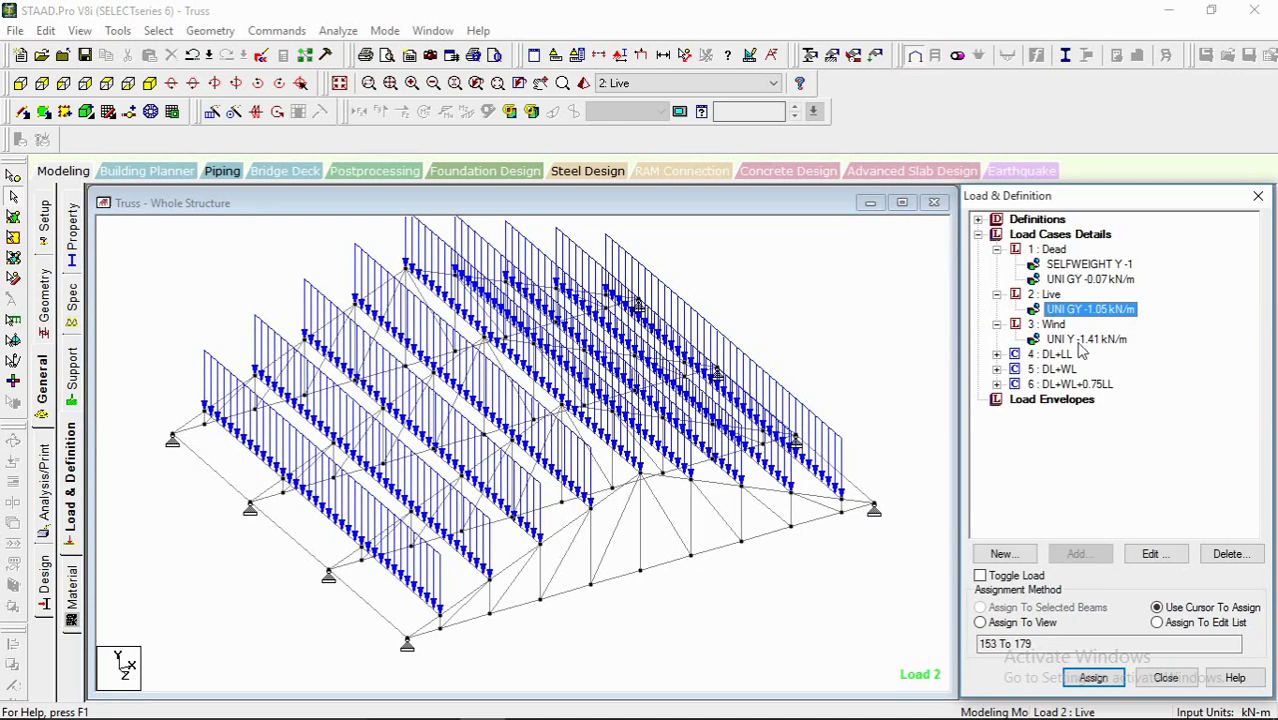
left_click(1082, 340)
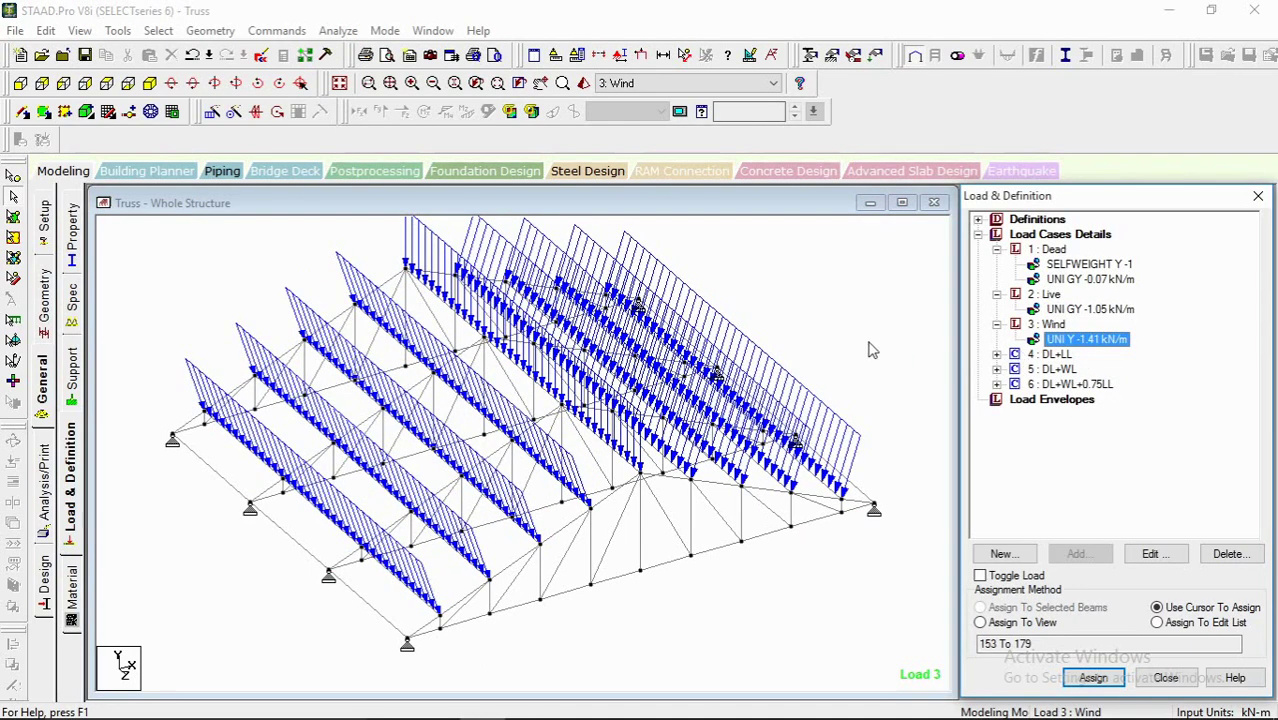
middle_click_drag(632, 421, 612, 409)
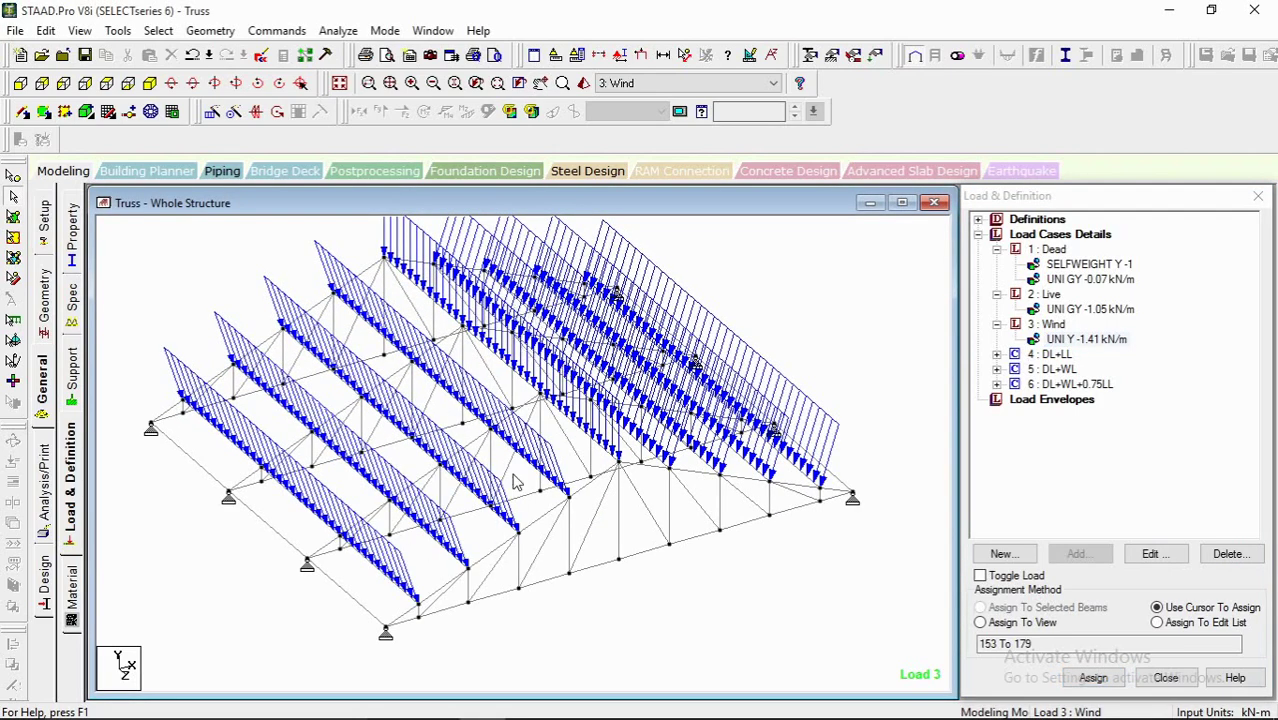
middle_click_drag(734, 465, 743, 440)
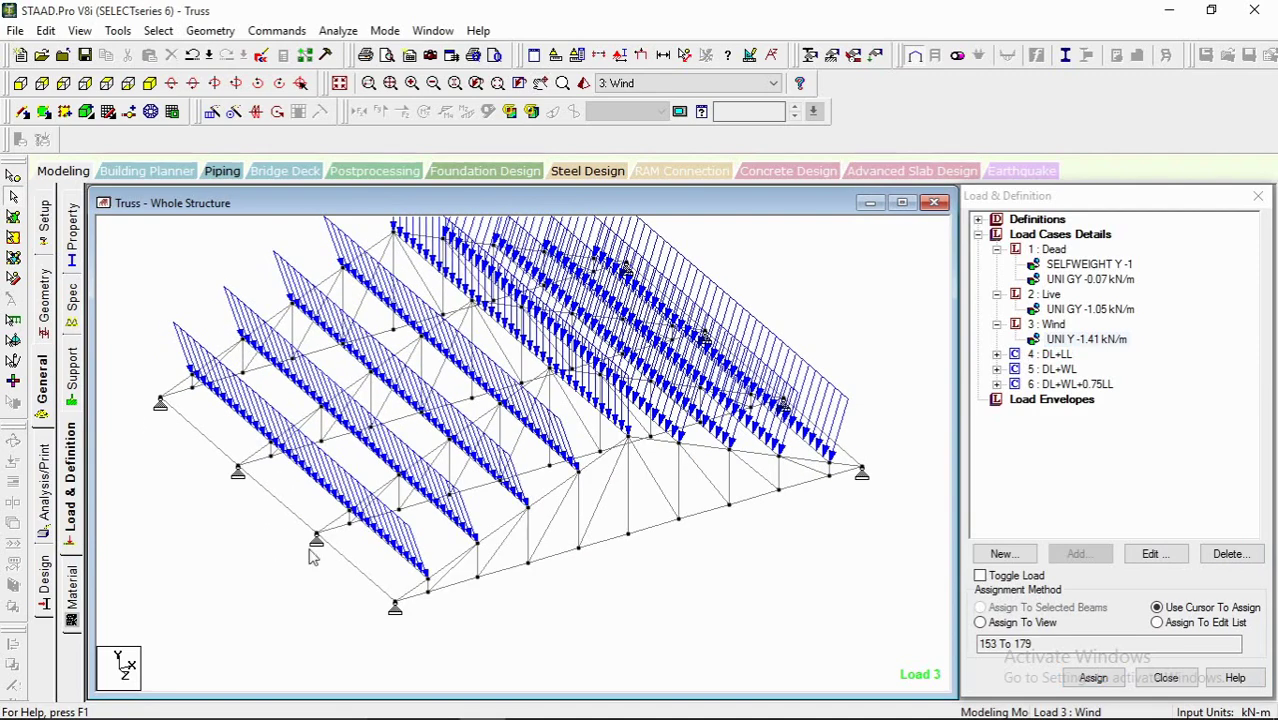
Step: Open the steel design settings and set the current design code to IS800
left_click(45, 585)
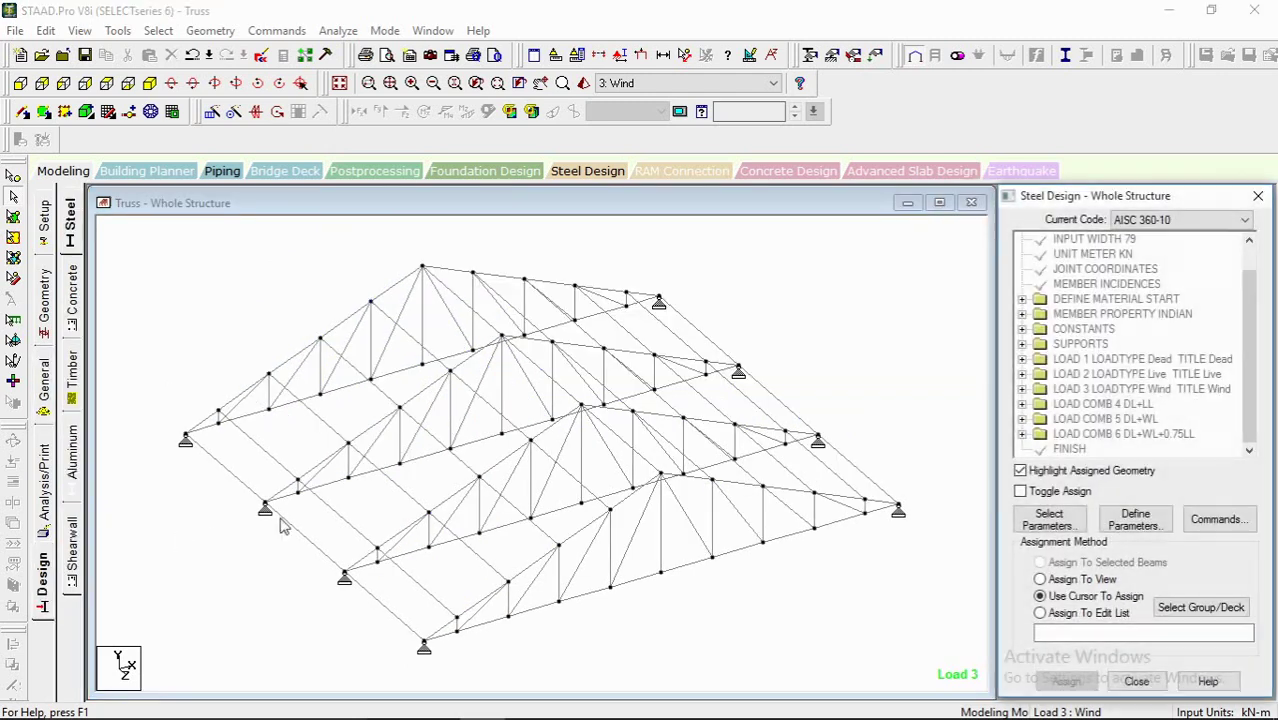
left_click(1200, 220)
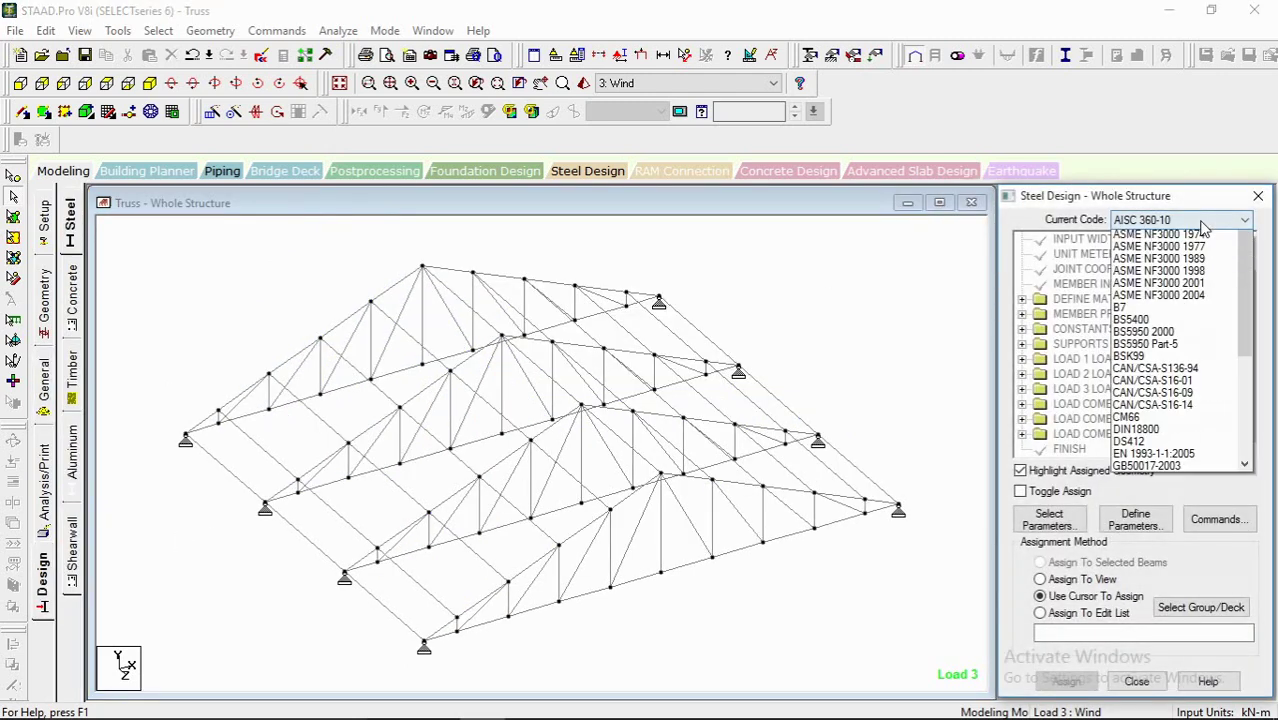
scroll(1218, 420, "up", 5)
scroll(1218, 422, "down", 3)
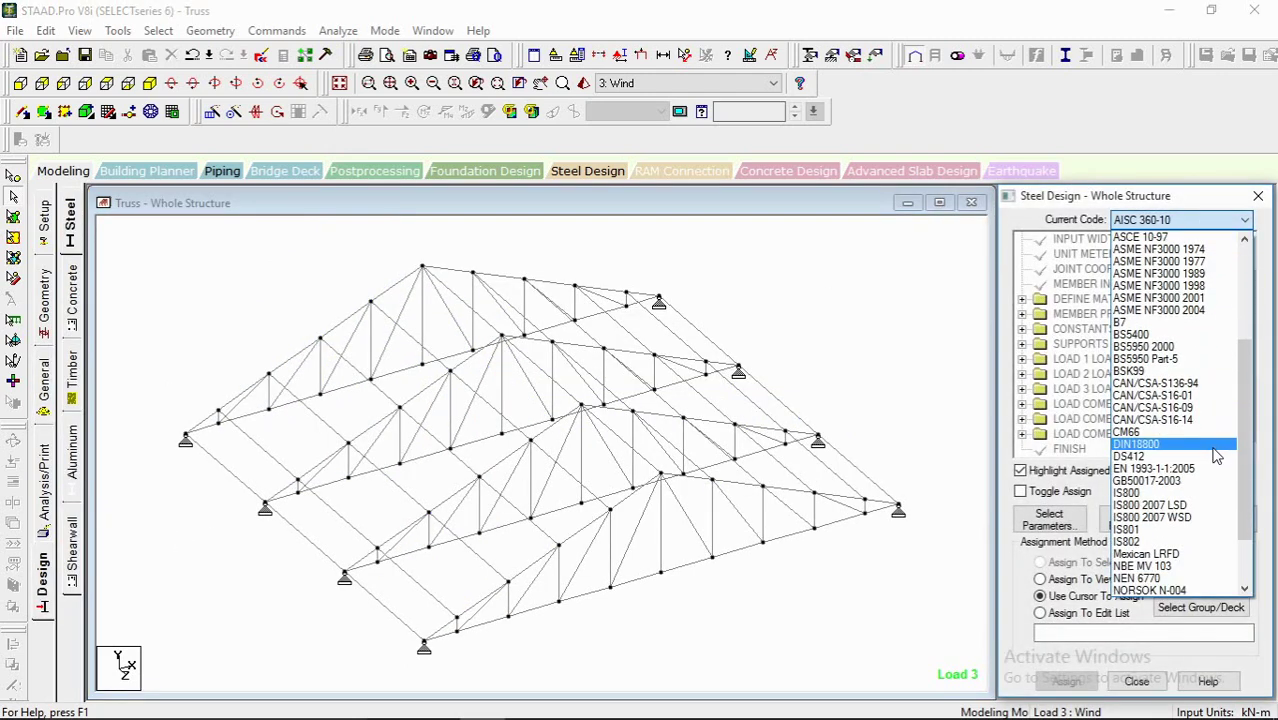
left_click(1166, 494)
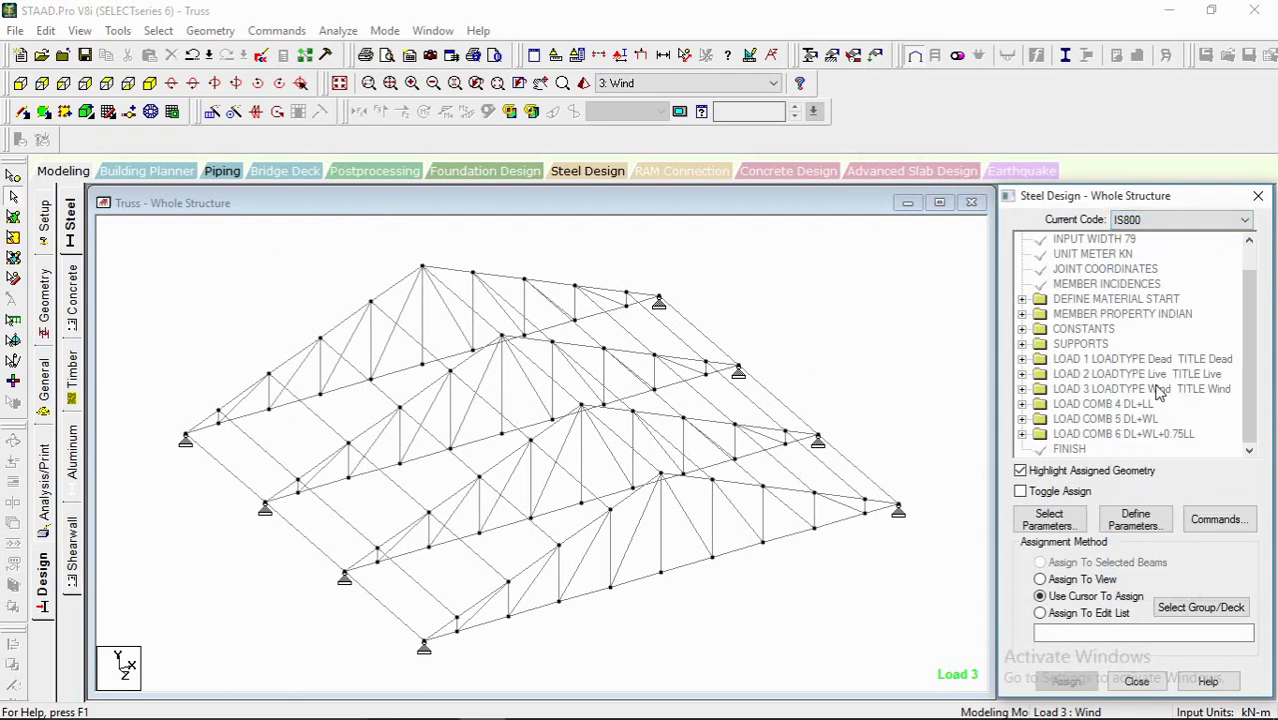
Step: Add the CHECK CODE and MEMBER TAKE OFF design commands to the steel design and close the command dialog
left_click(1222, 522)
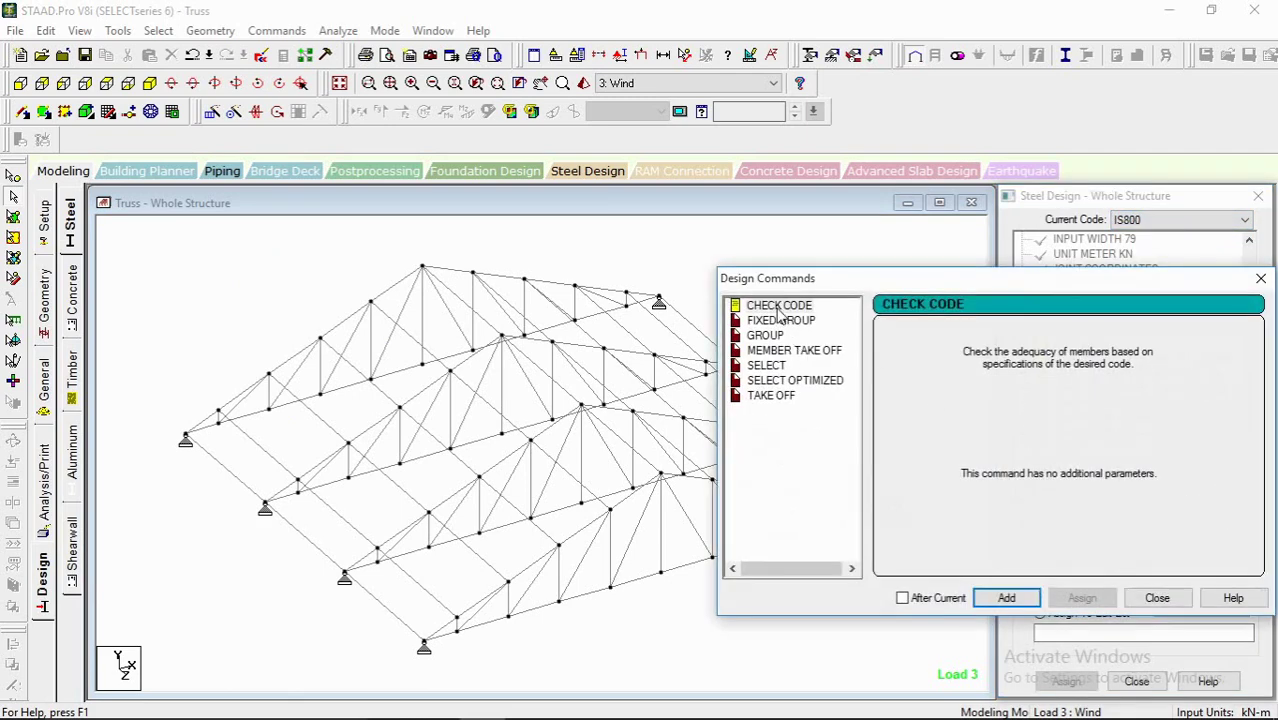
left_click(1017, 598)
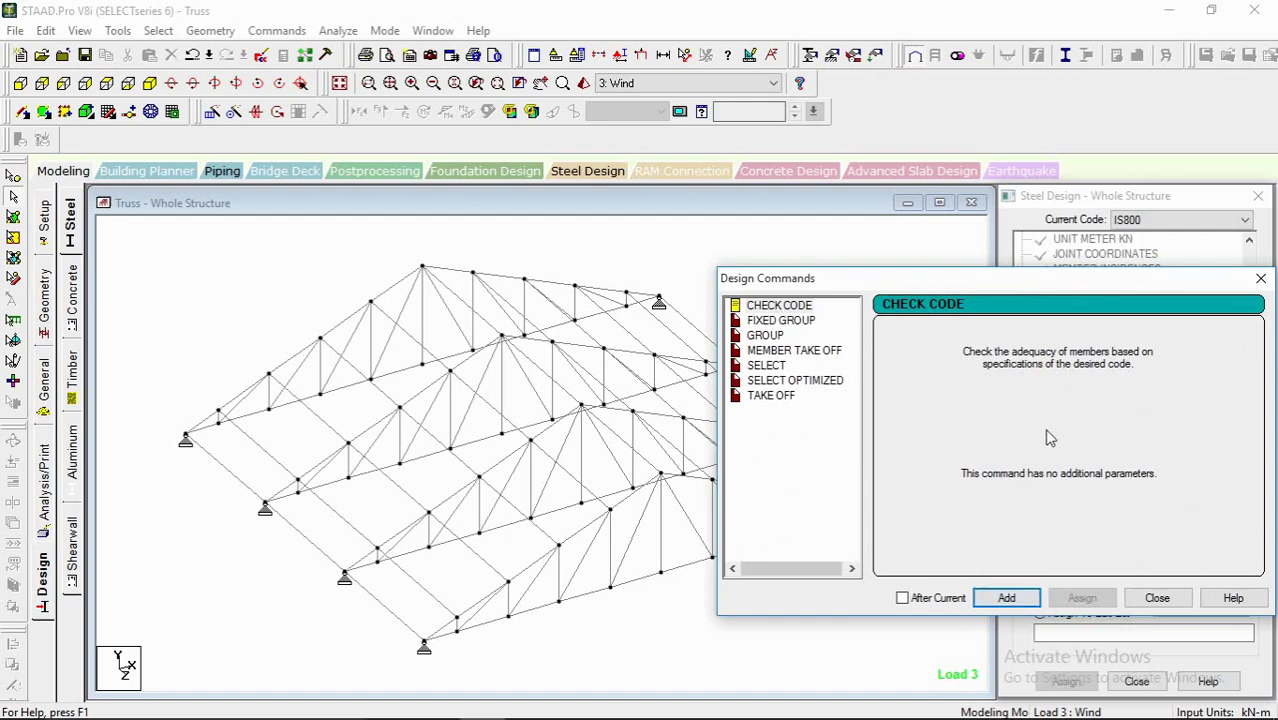
left_click(806, 352)
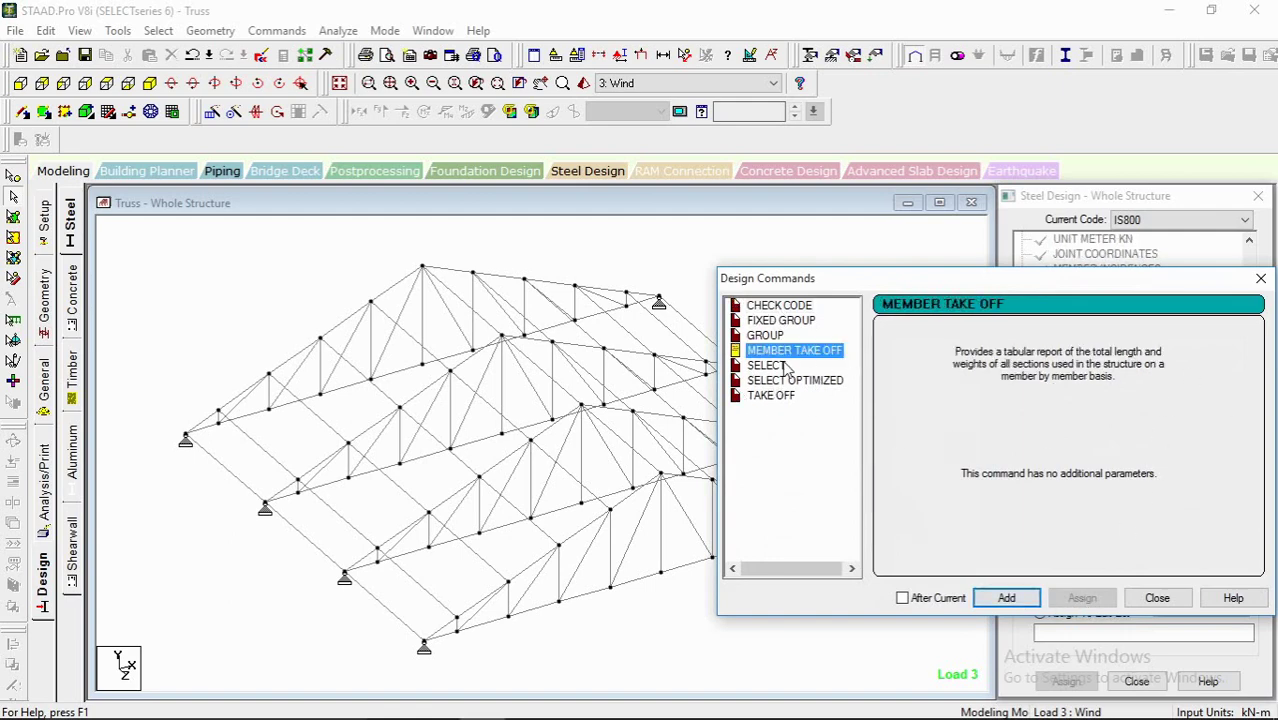
left_click(1006, 597)
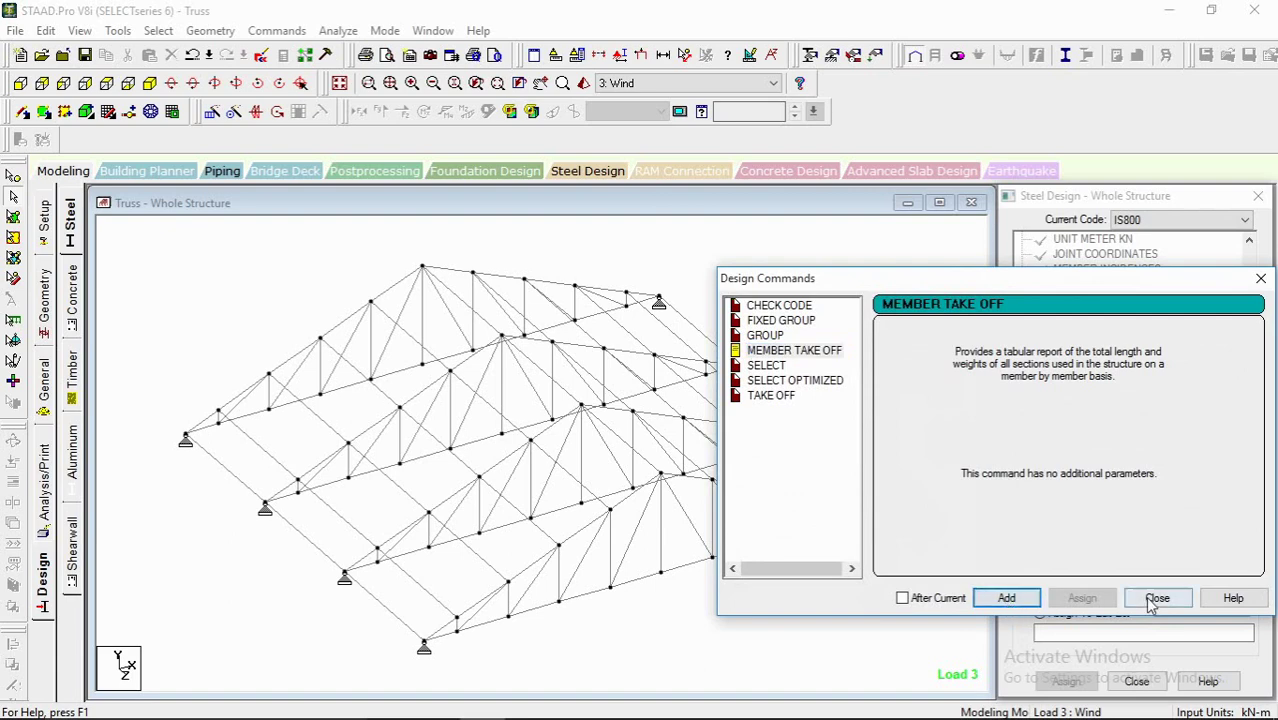
left_click(1150, 597)
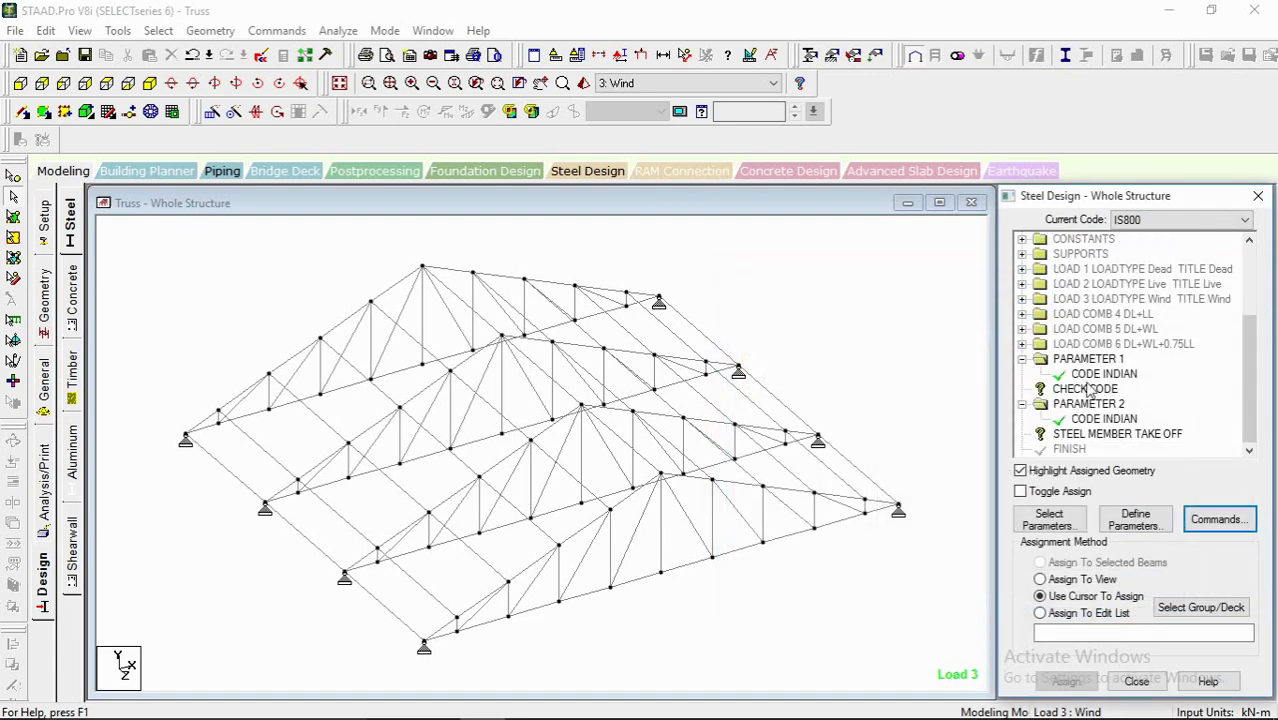
Step: Assign the CHECK CODE command to all members in the view
left_click(1067, 389)
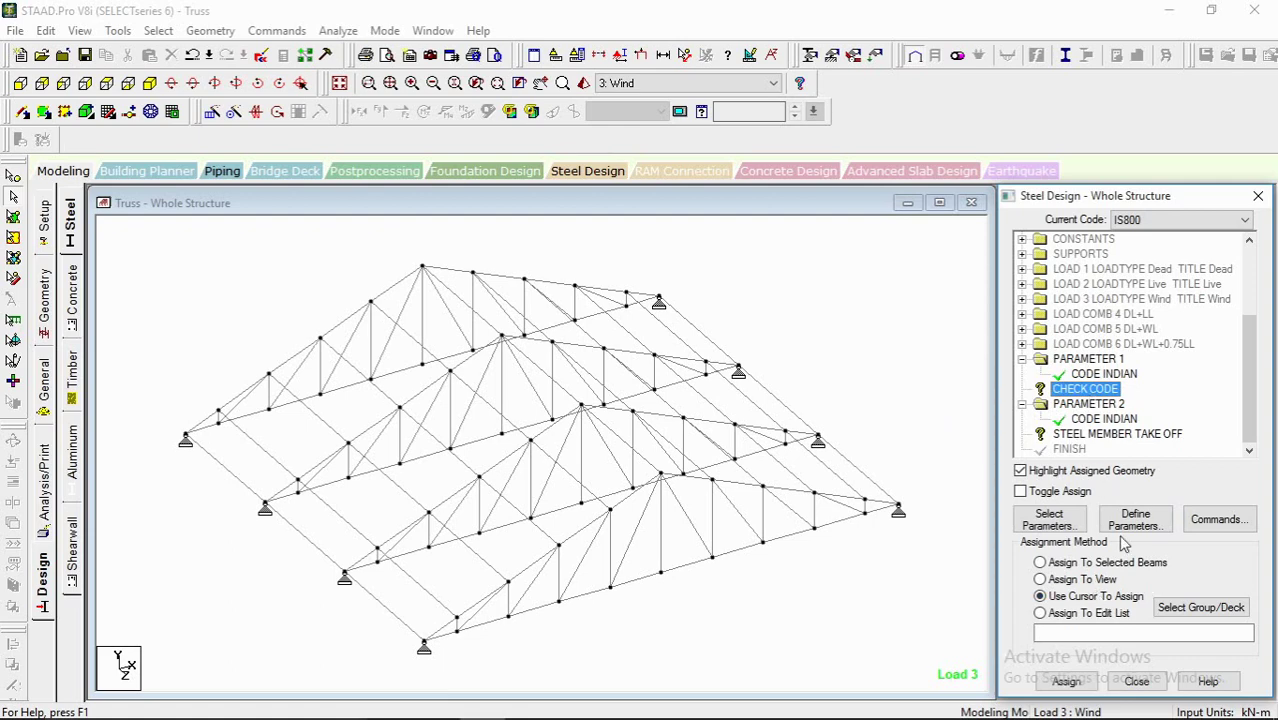
left_click(1080, 581)
left_click(1066, 681)
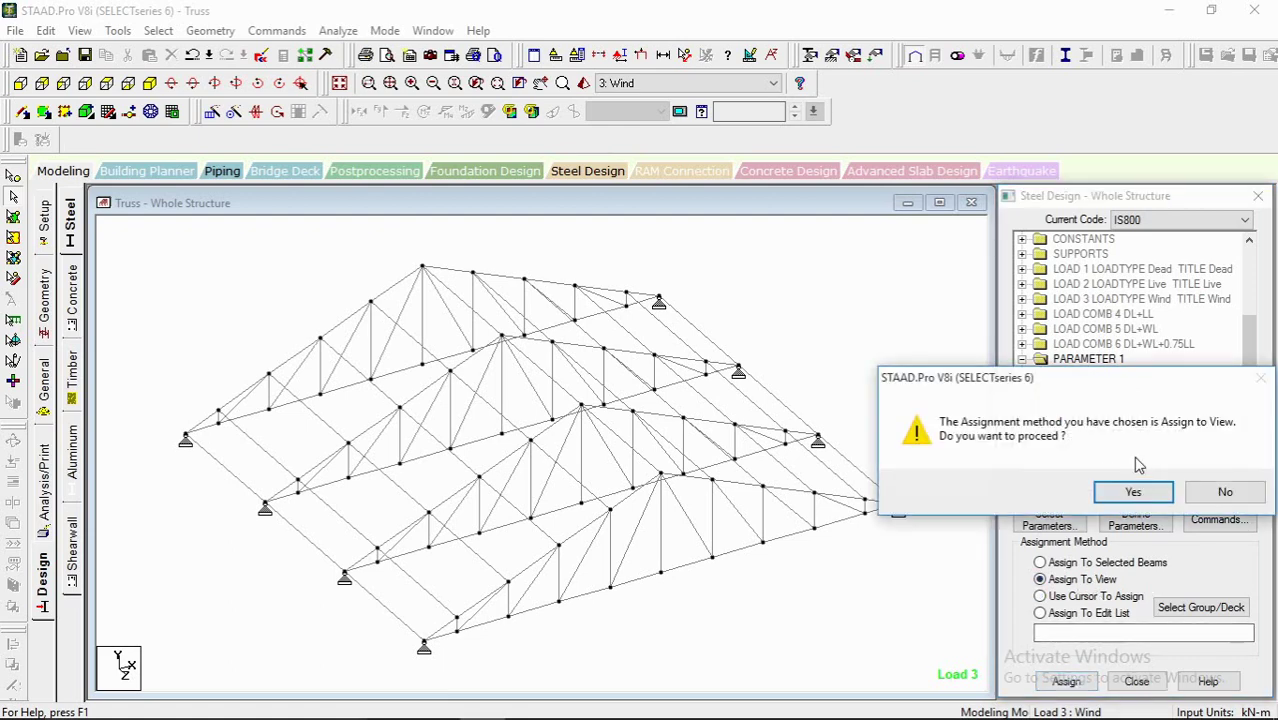
left_click(1133, 492)
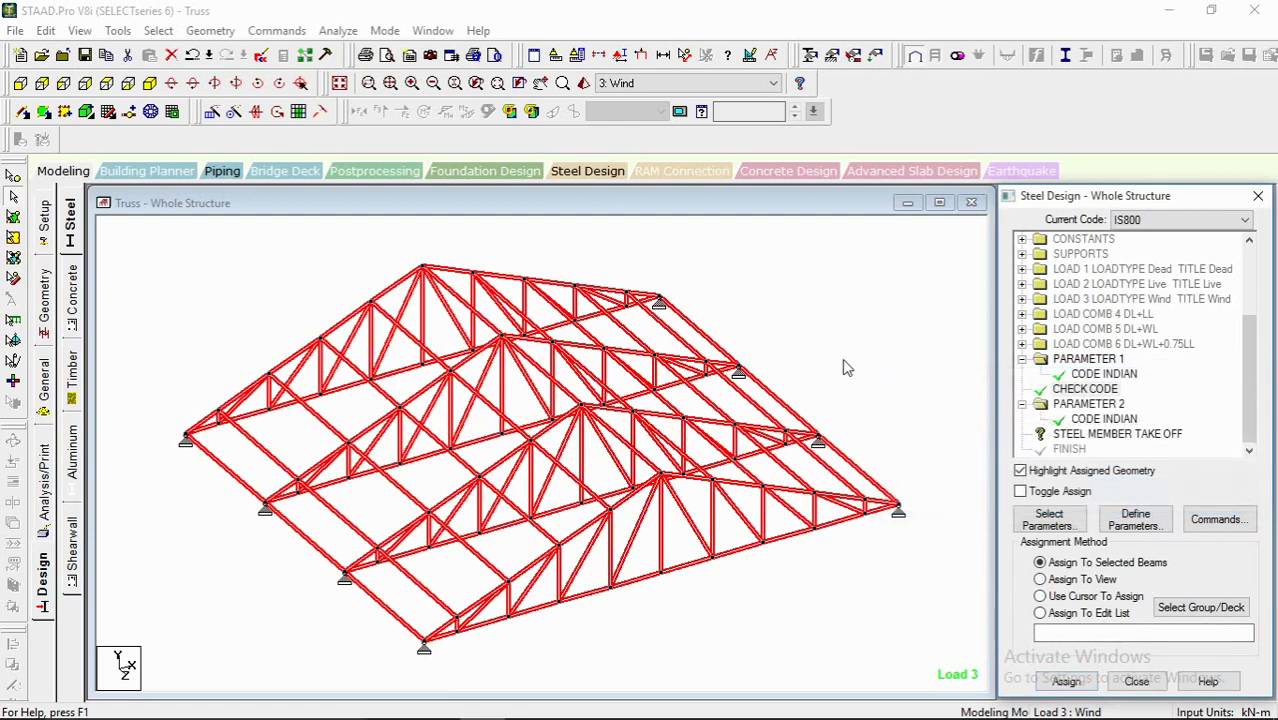
Step: Assign the STEEL MEMBER TAKE OFF command to all members in the view
left_click(1091, 437)
left_click(1213, 492)
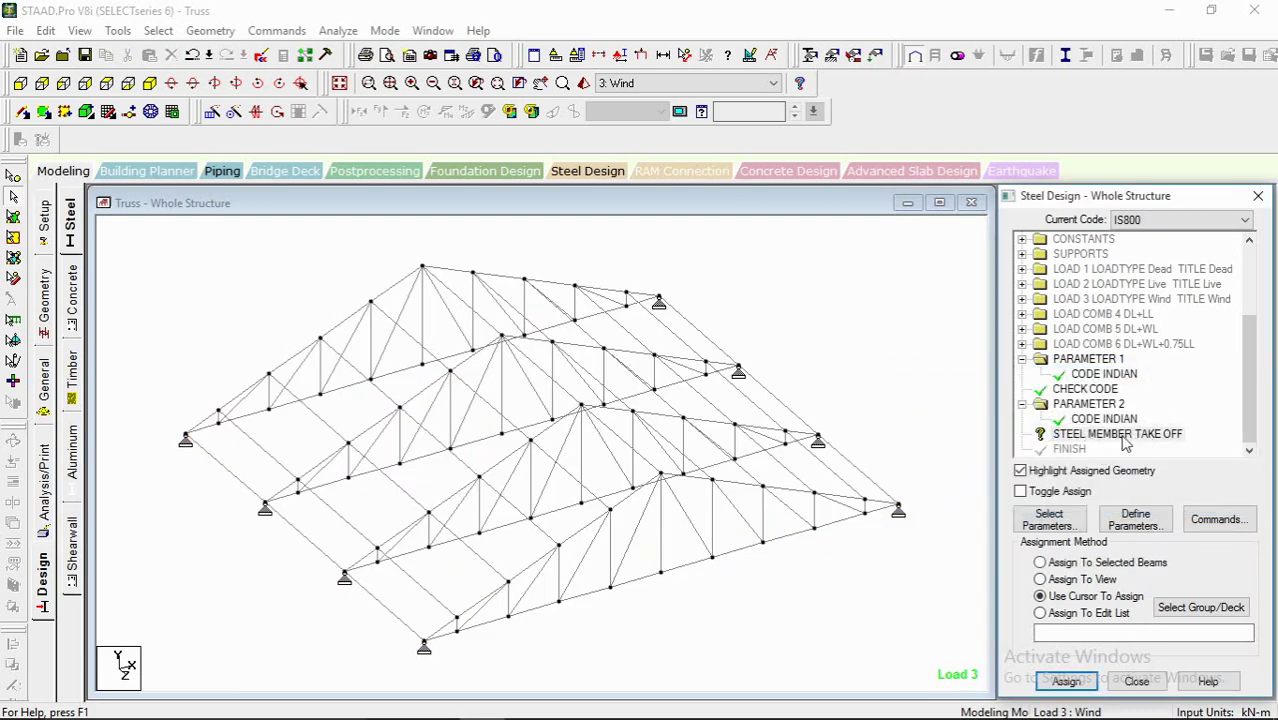
left_click(1140, 435)
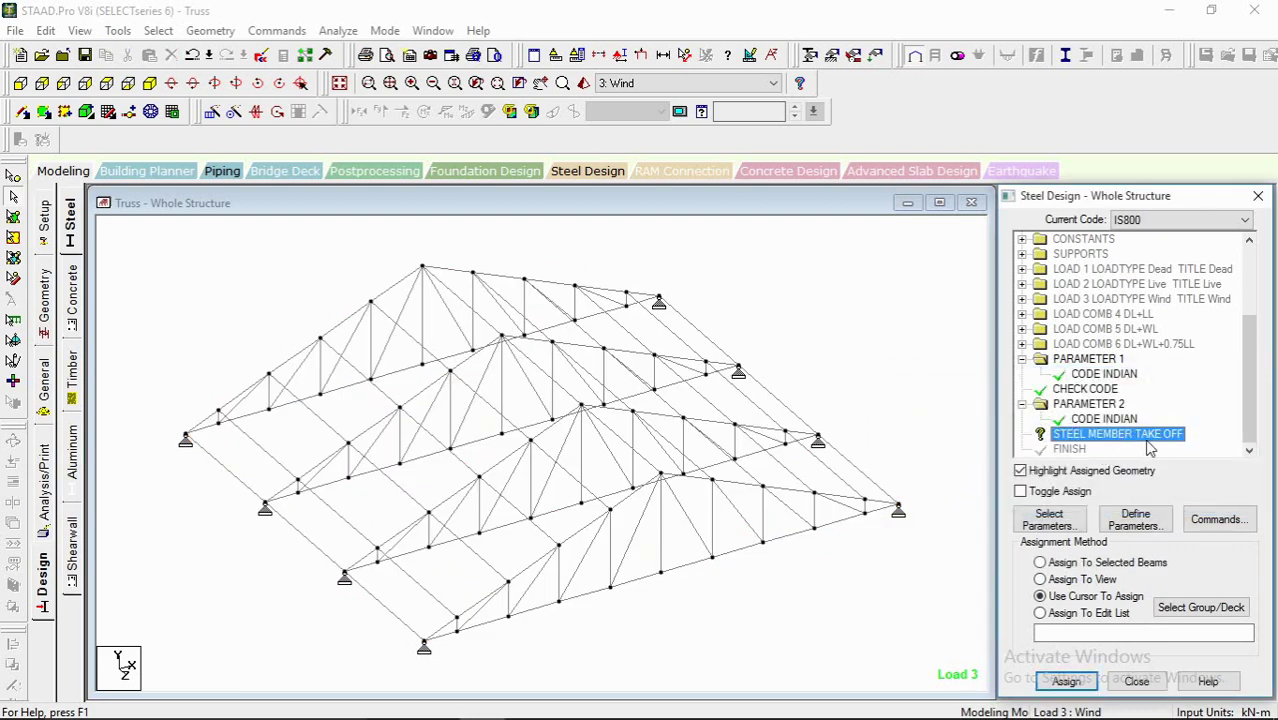
left_click(1074, 580)
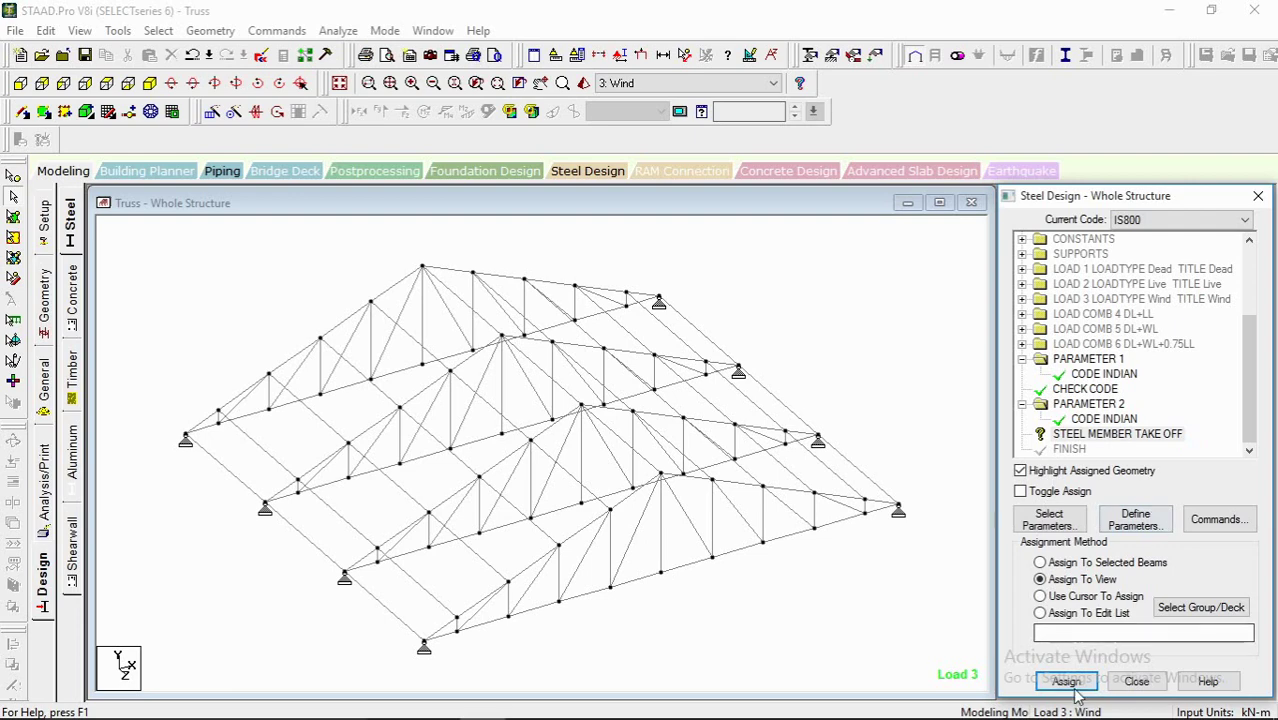
left_click(1097, 435)
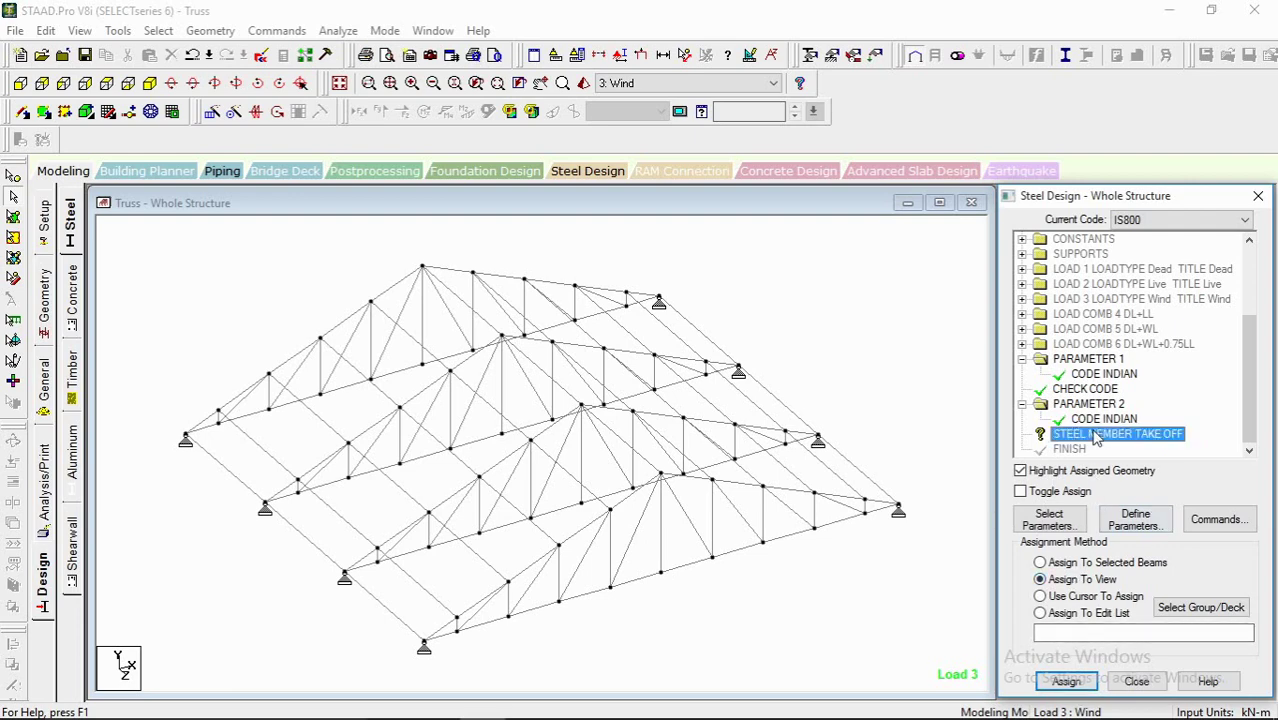
left_click(1066, 681)
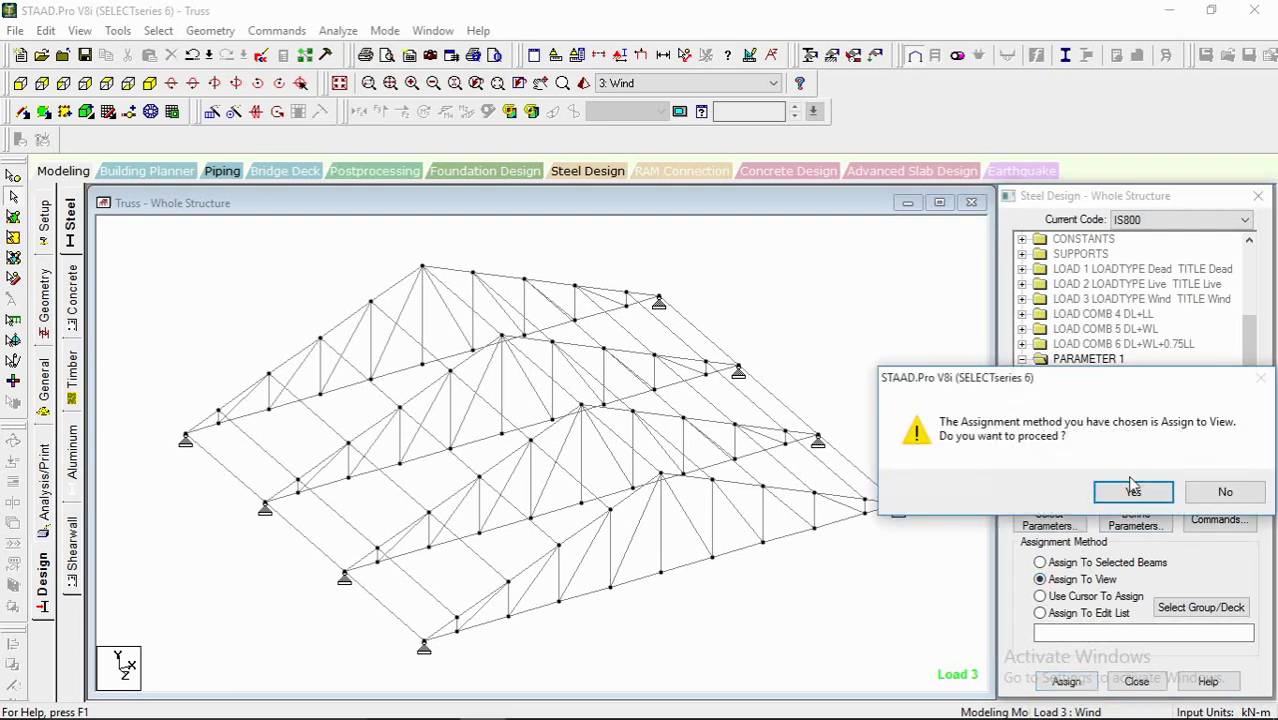
left_click(1060, 490)
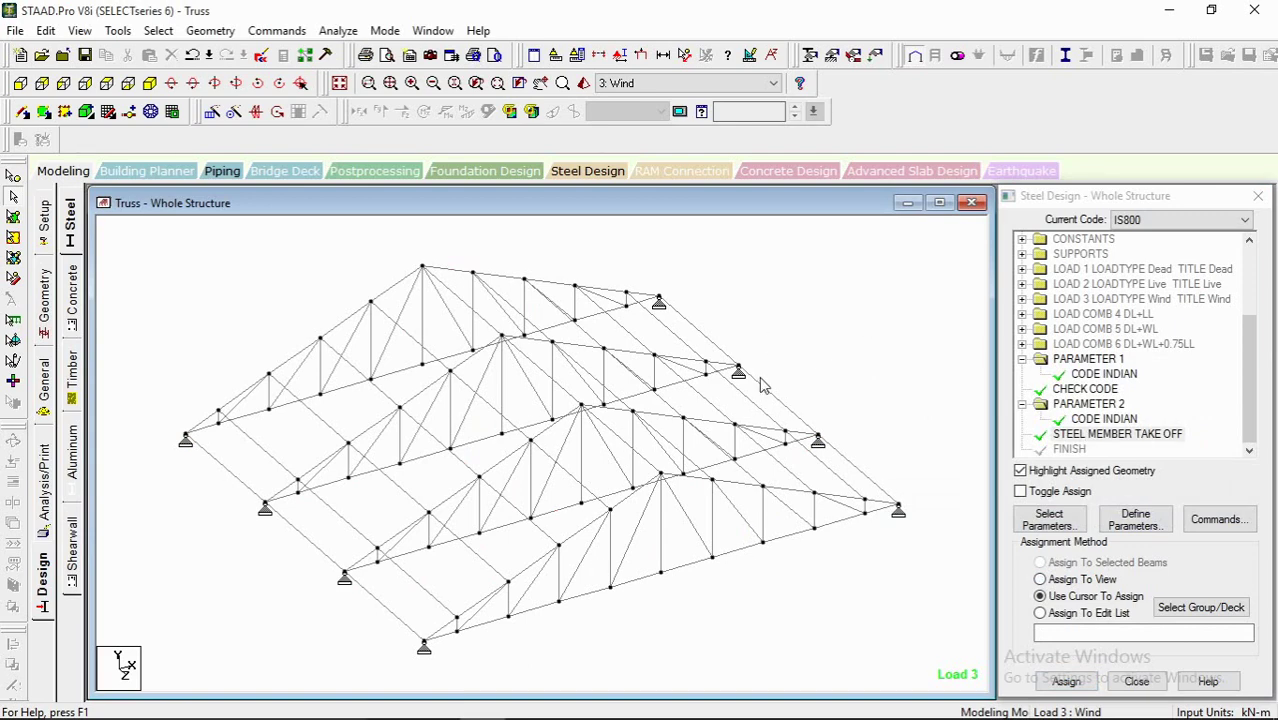
middle_click_drag(775, 369, 731, 358)
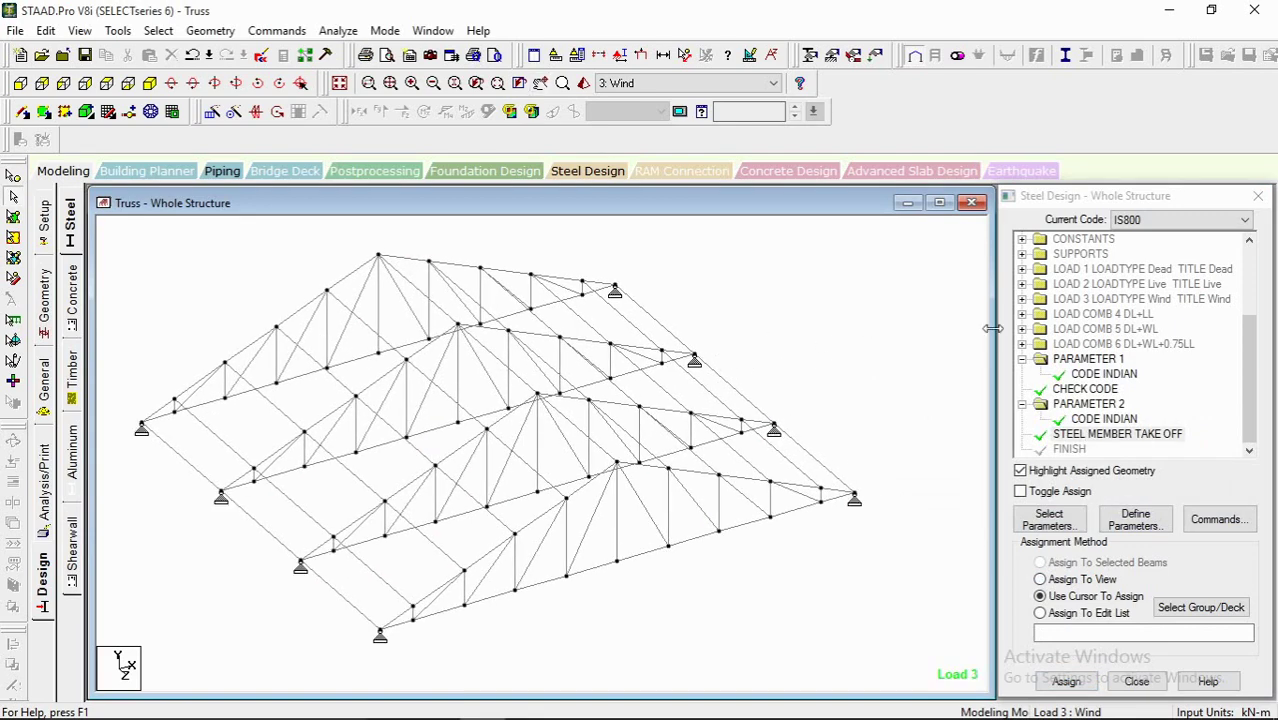
left_click(1245, 401)
left_click(604, 287)
middle_click_drag(761, 300, 787, 302)
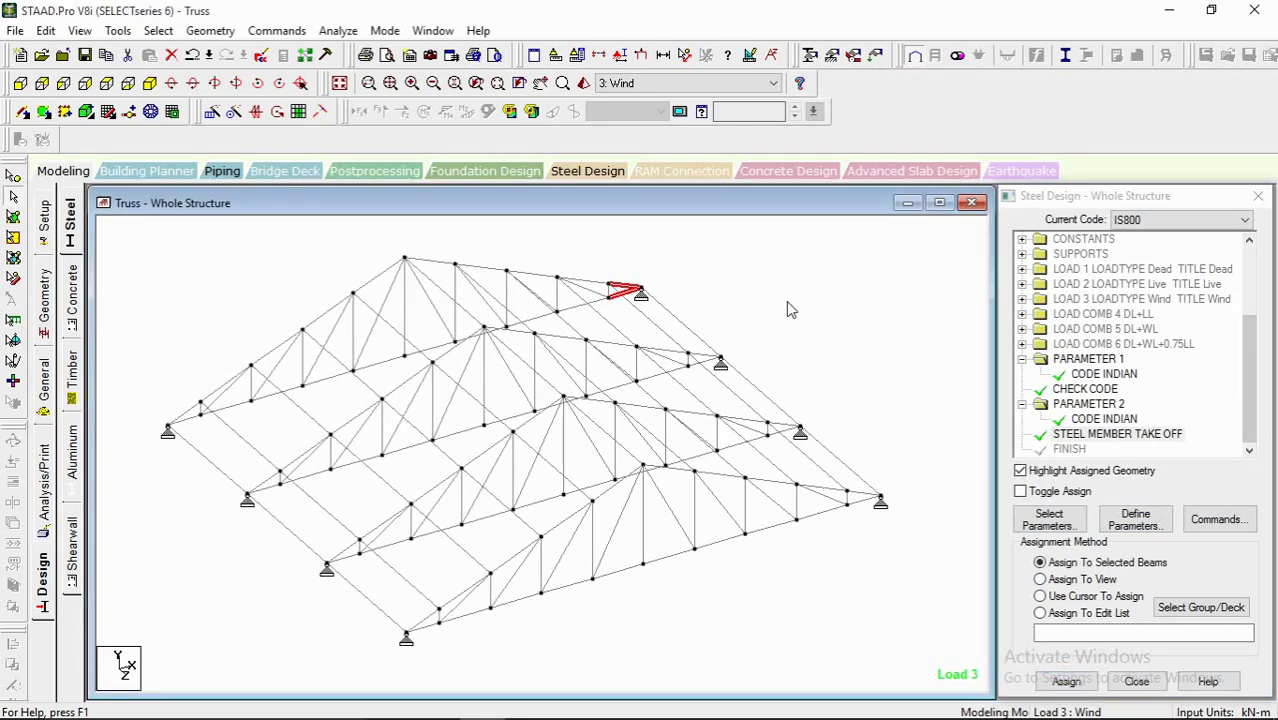
left_click(787, 308)
Step: Add a Perform Analysis command to the model with the No Print option
left_click(345, 32)
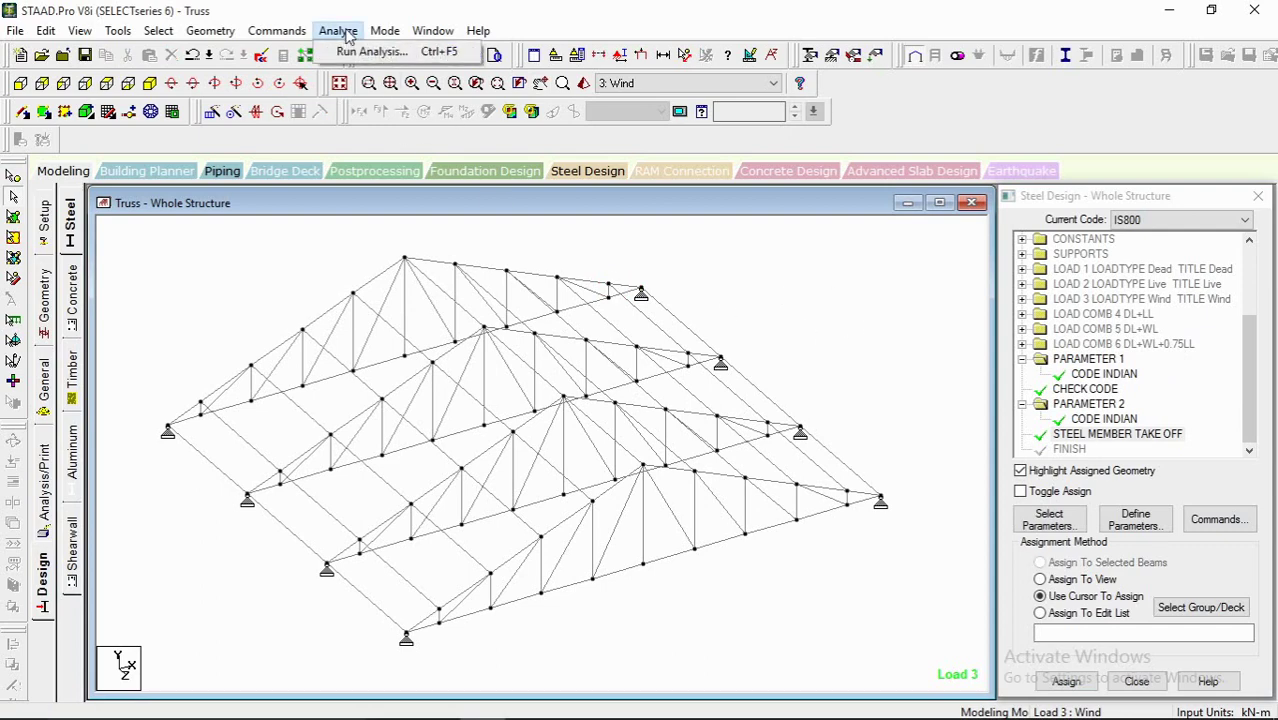
mouse_move(294, 37)
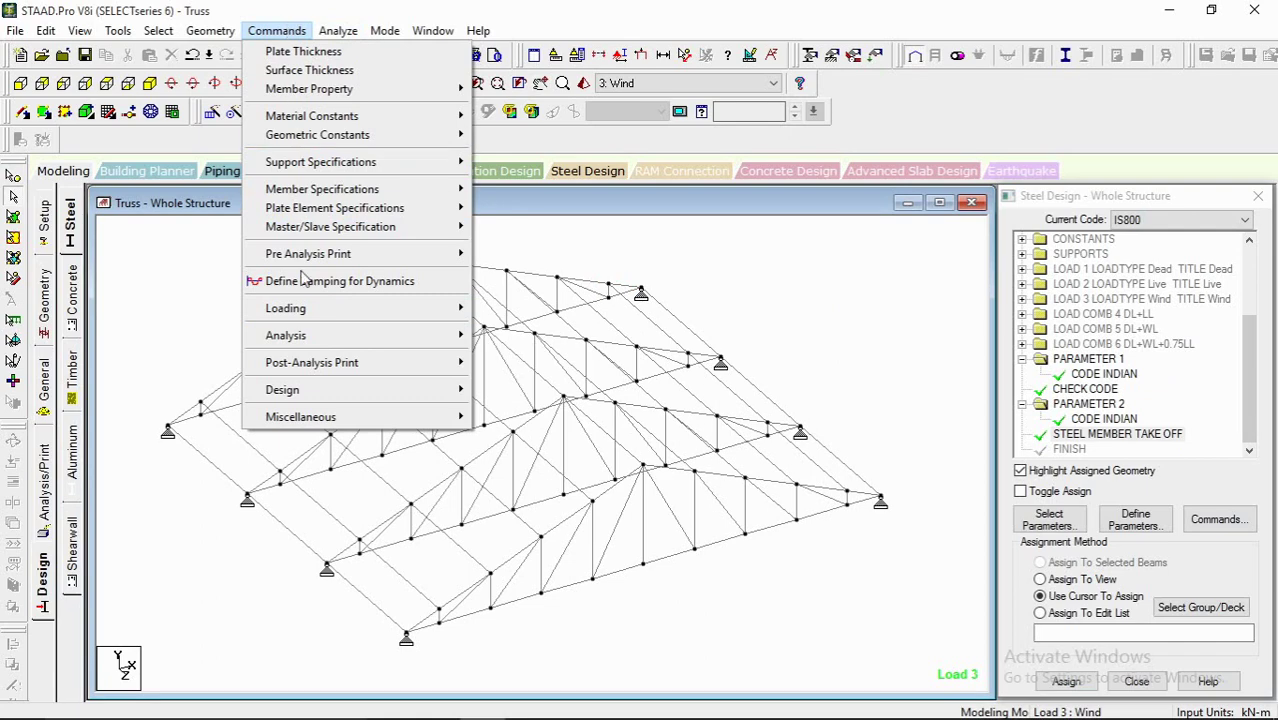
mouse_move(305, 336)
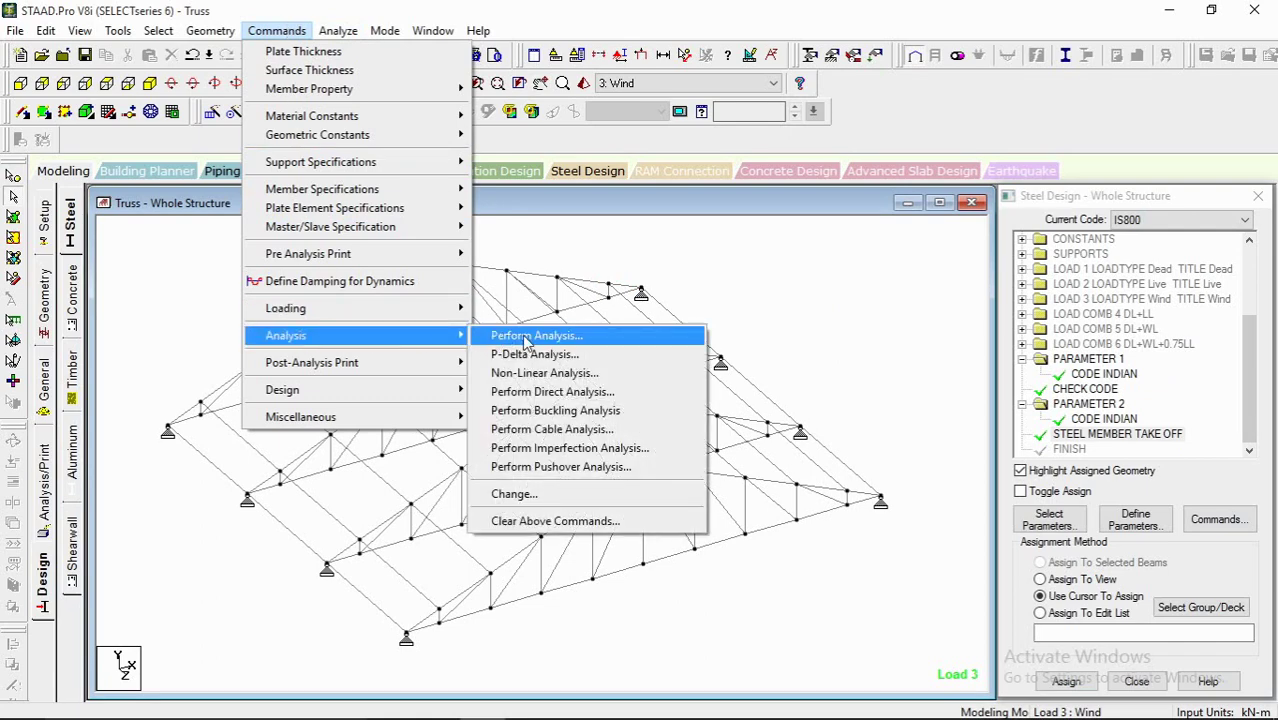
left_click(525, 338)
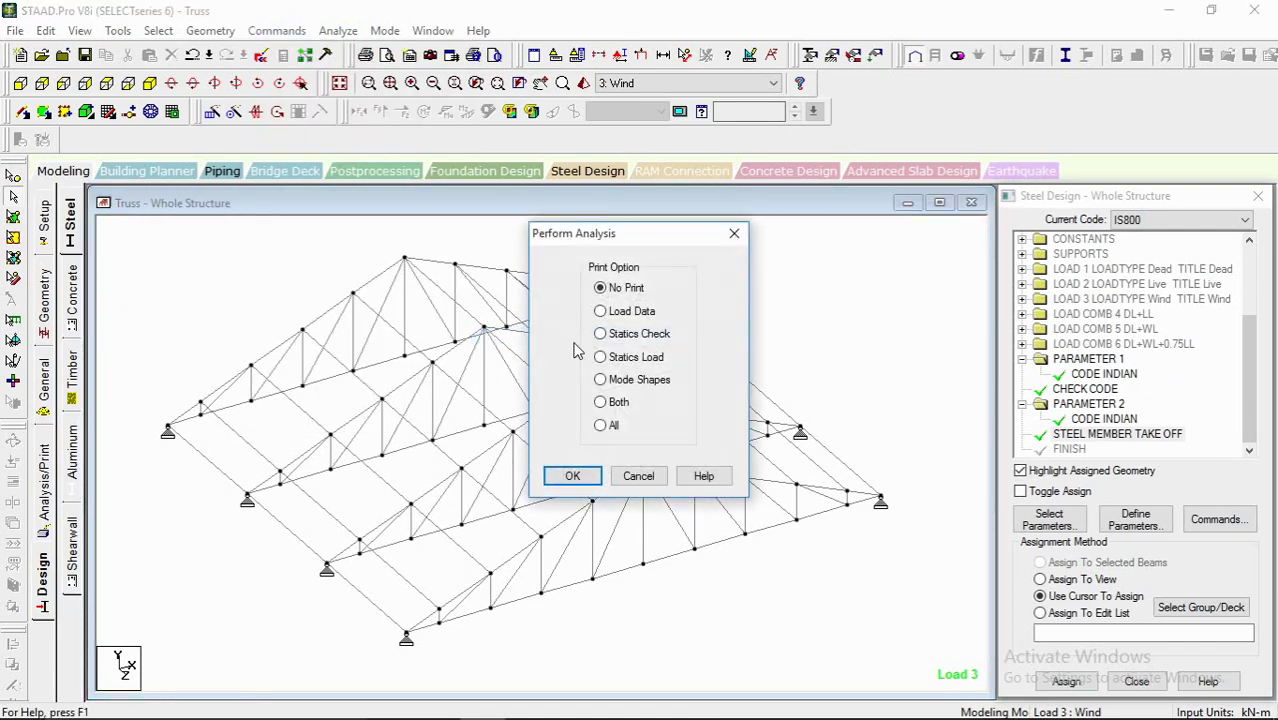
left_click(586, 477)
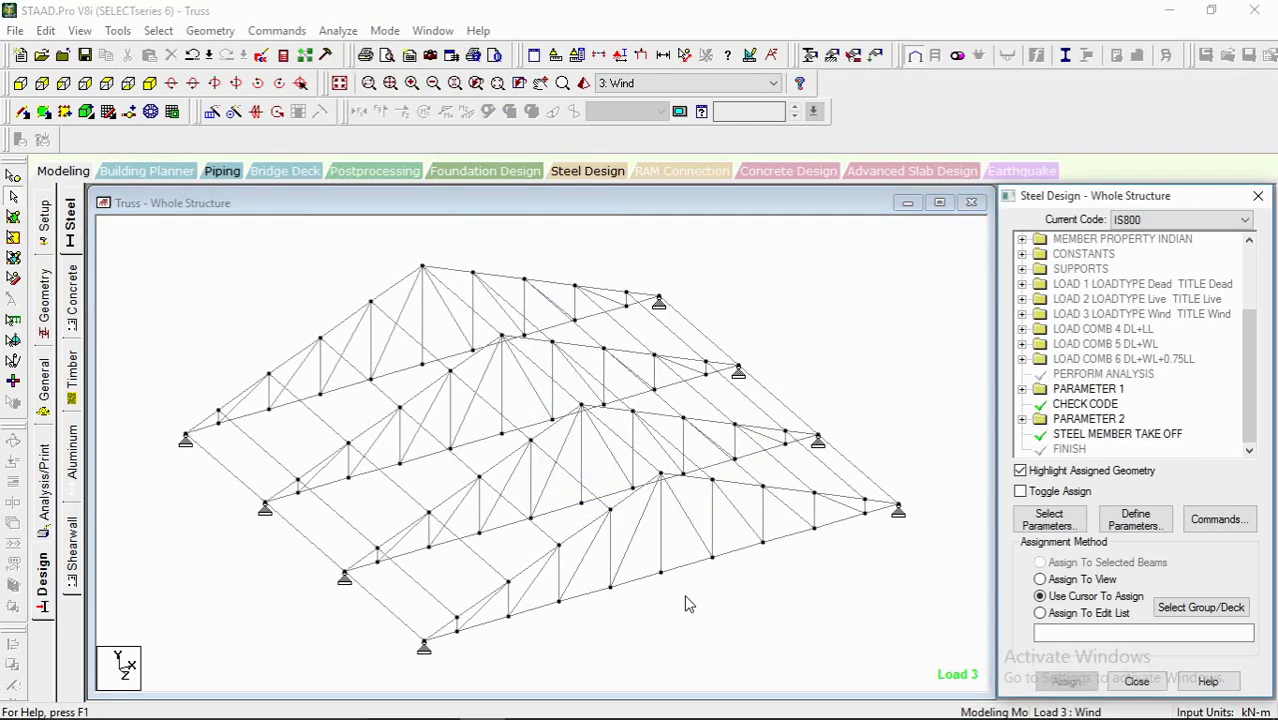
Step: Append another Perform Analysis command with No Print after the steel member take-off command
left_click(292, 31)
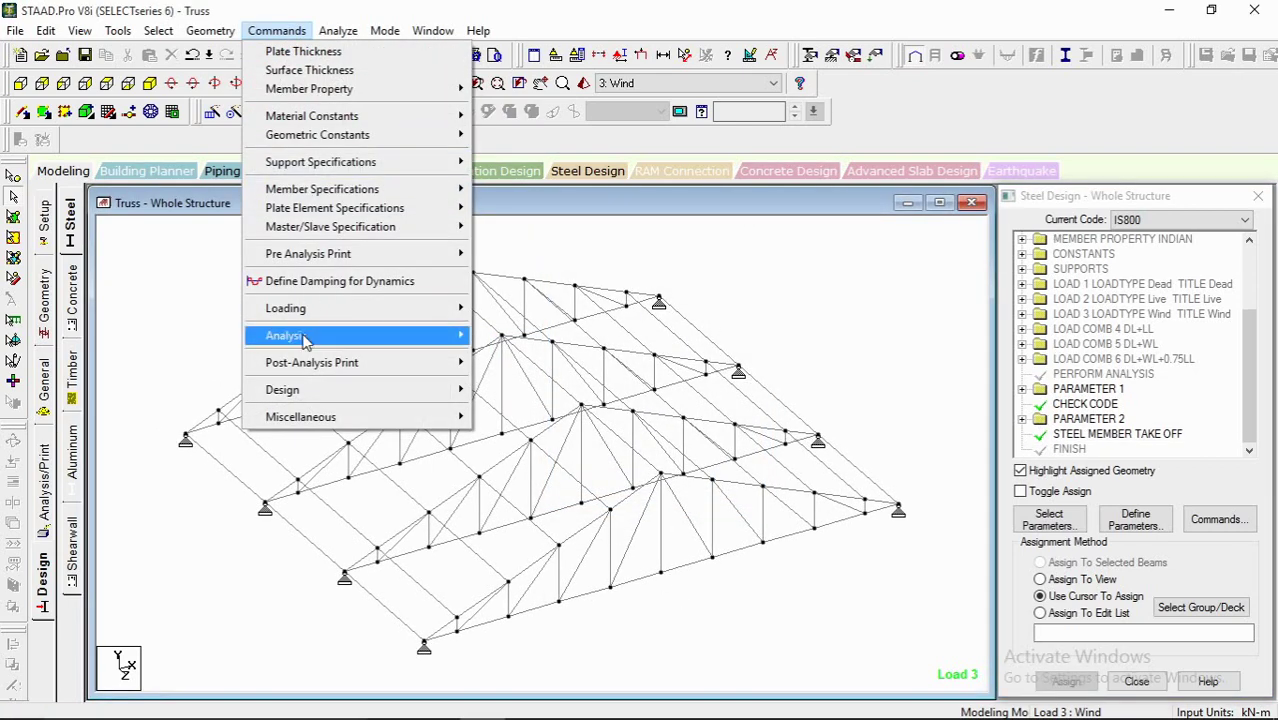
mouse_move(307, 338)
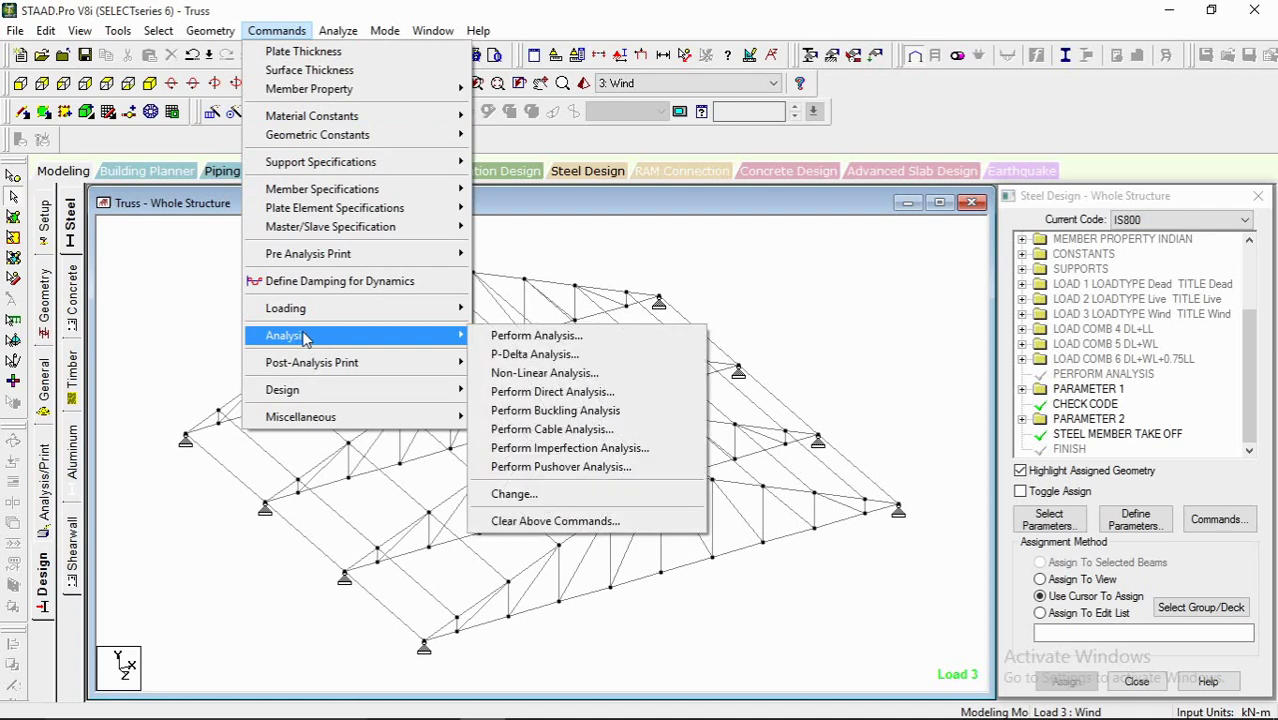
left_click(530, 340)
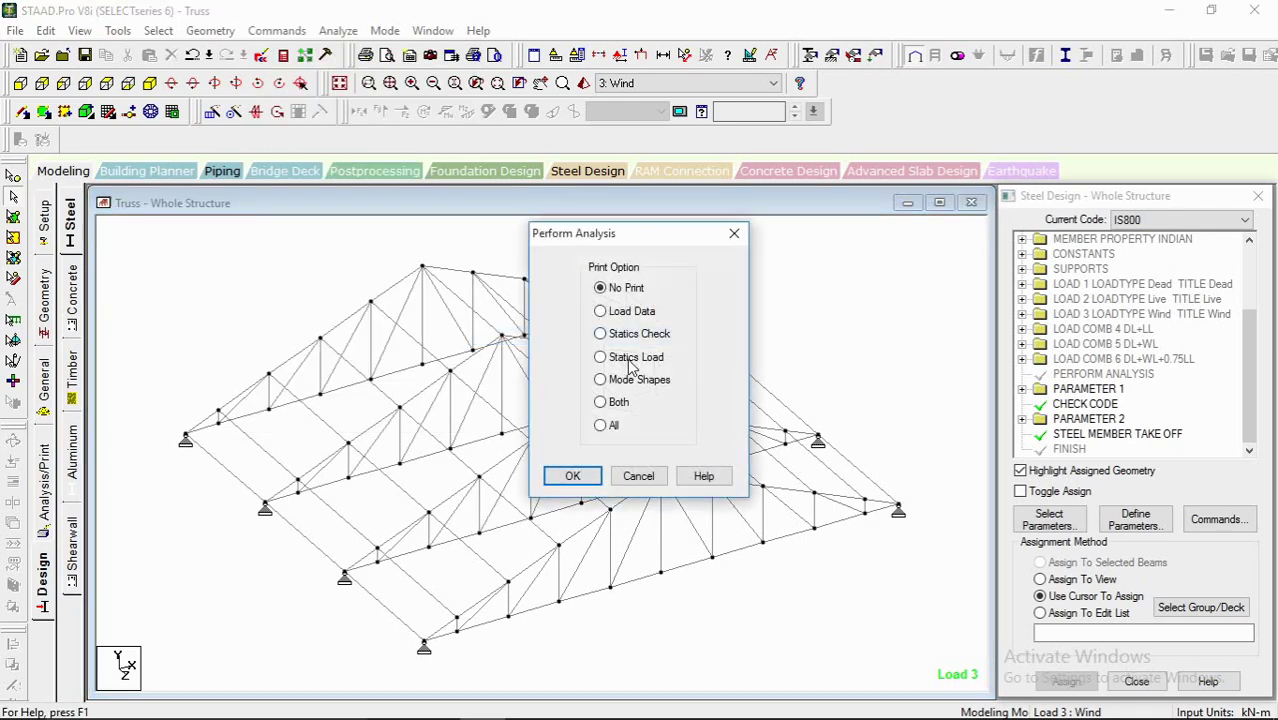
left_click(572, 476)
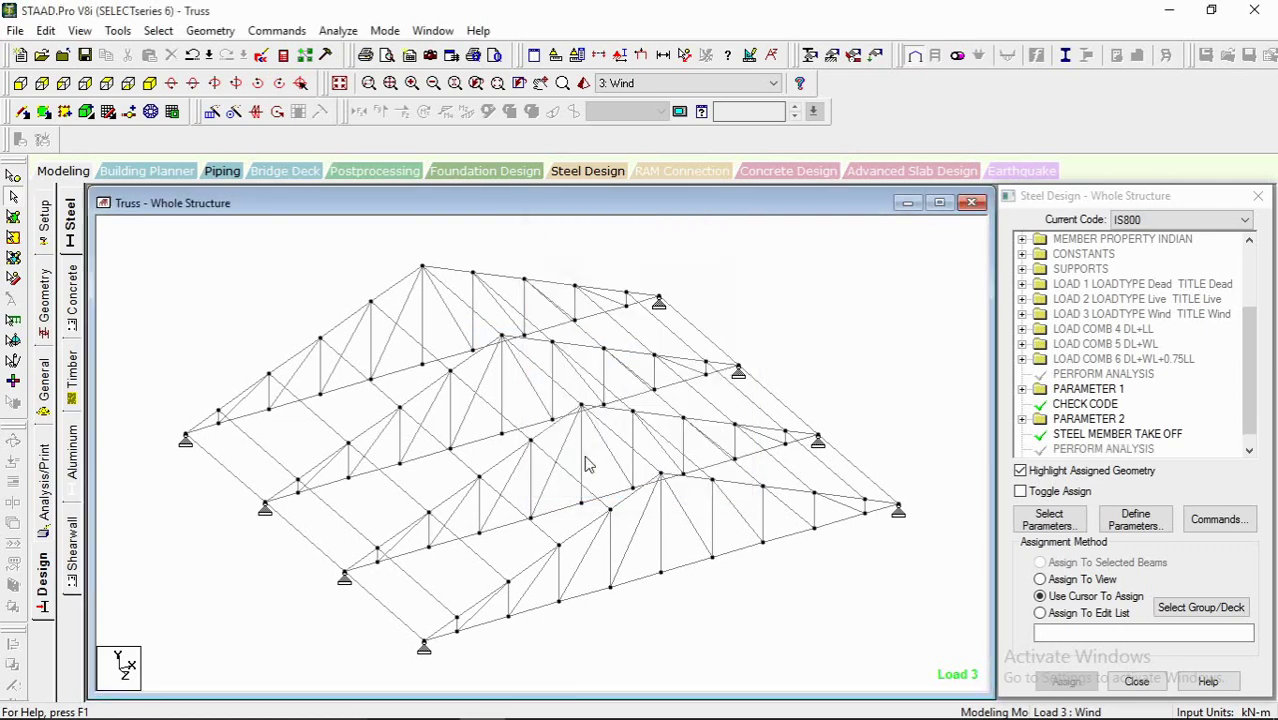
Step: Save the modified structure and run the analysis, choosing to view the output file on completion
left_click(338, 30)
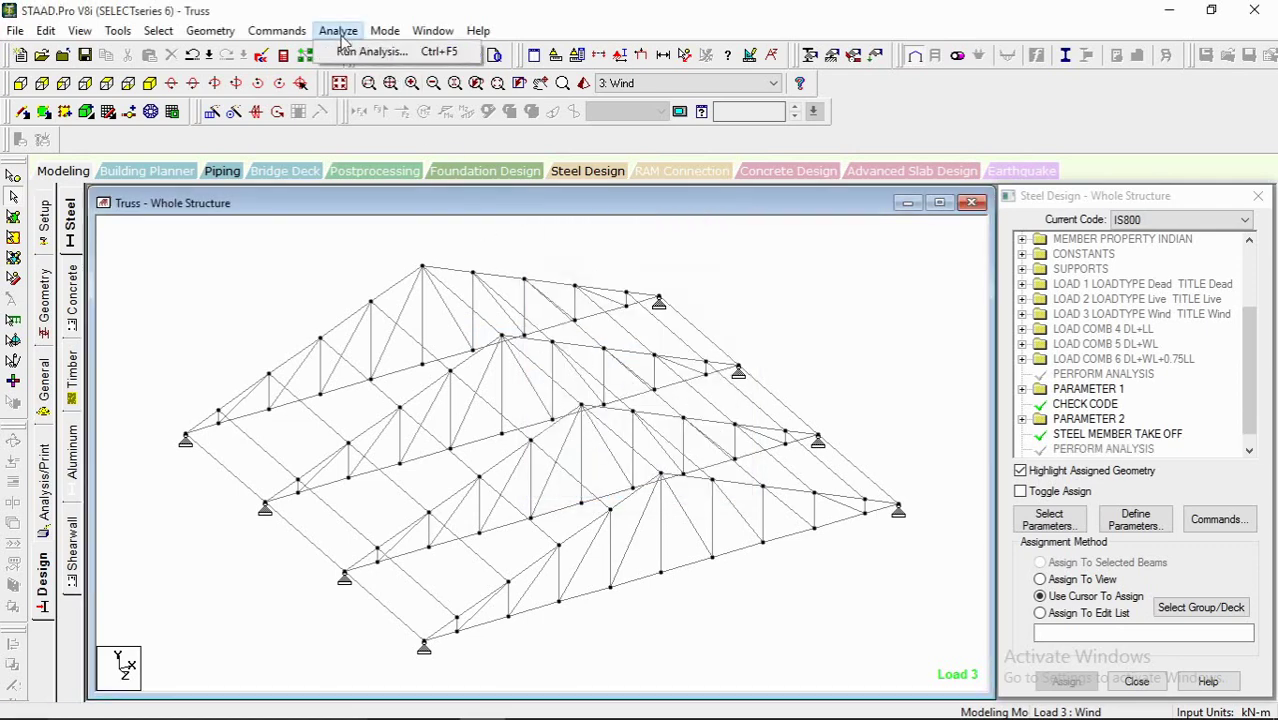
left_click(350, 47)
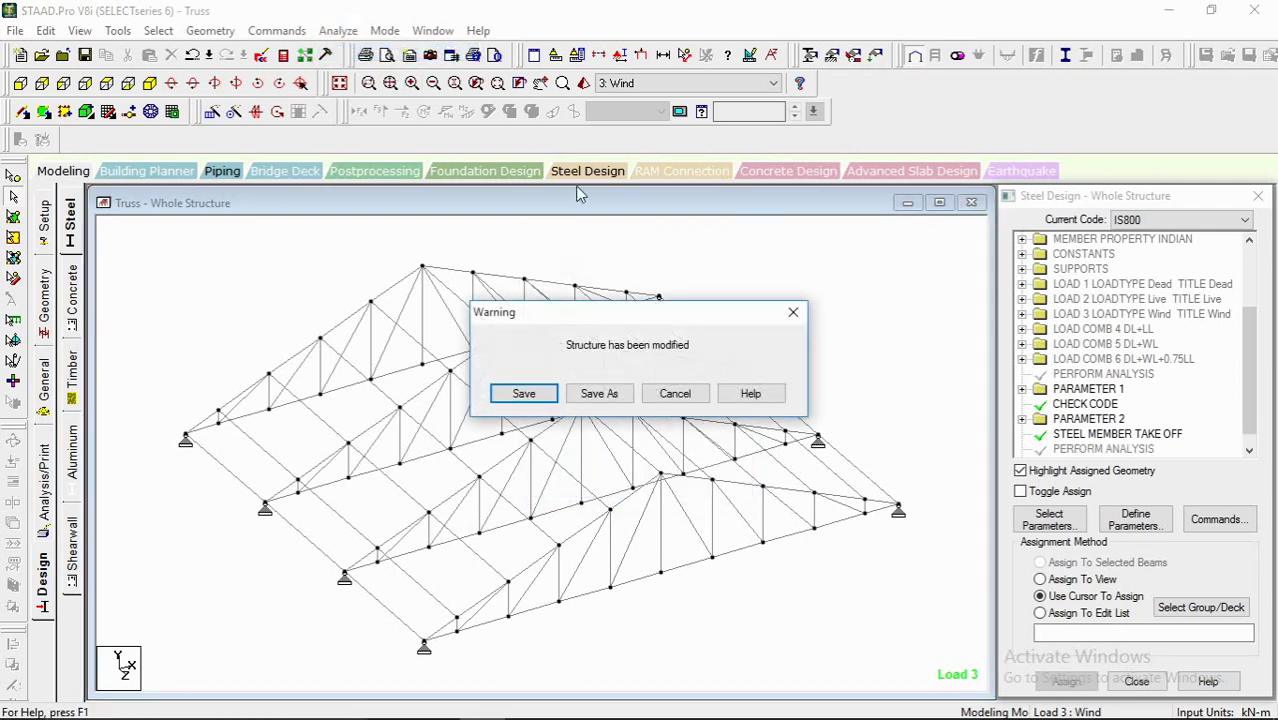
left_click(540, 396)
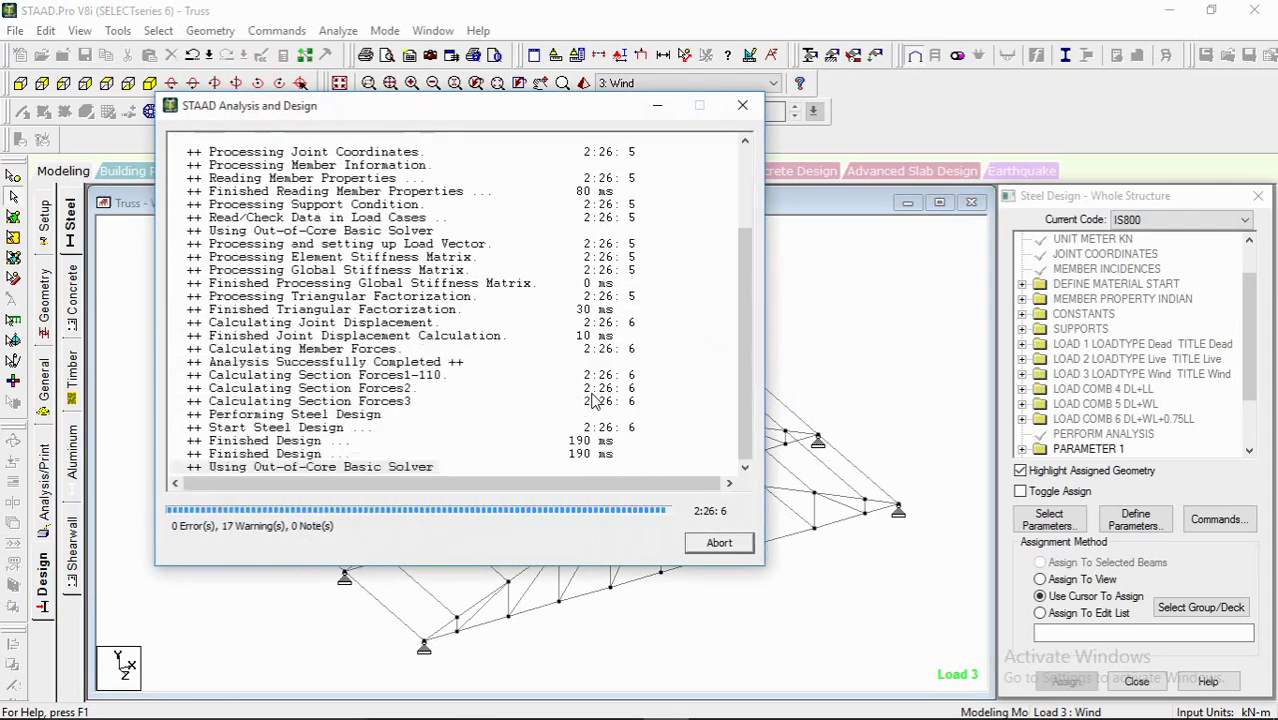
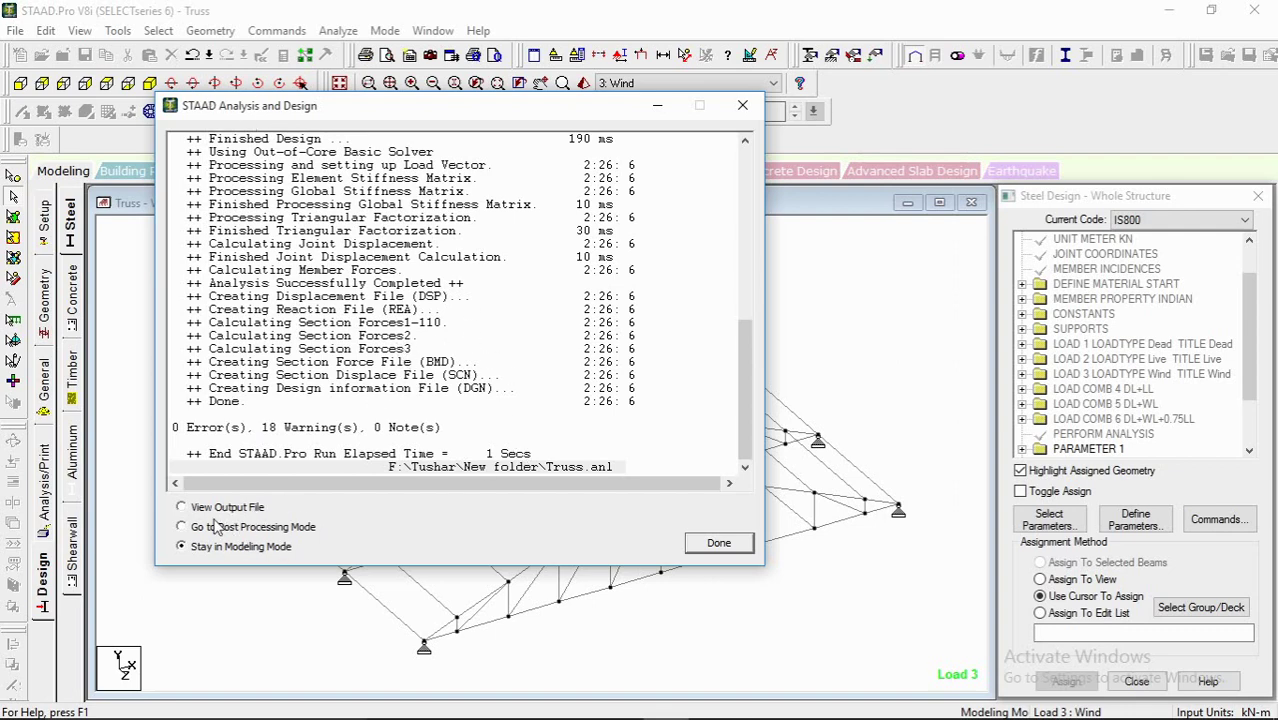
left_click(224, 510)
left_click(728, 548)
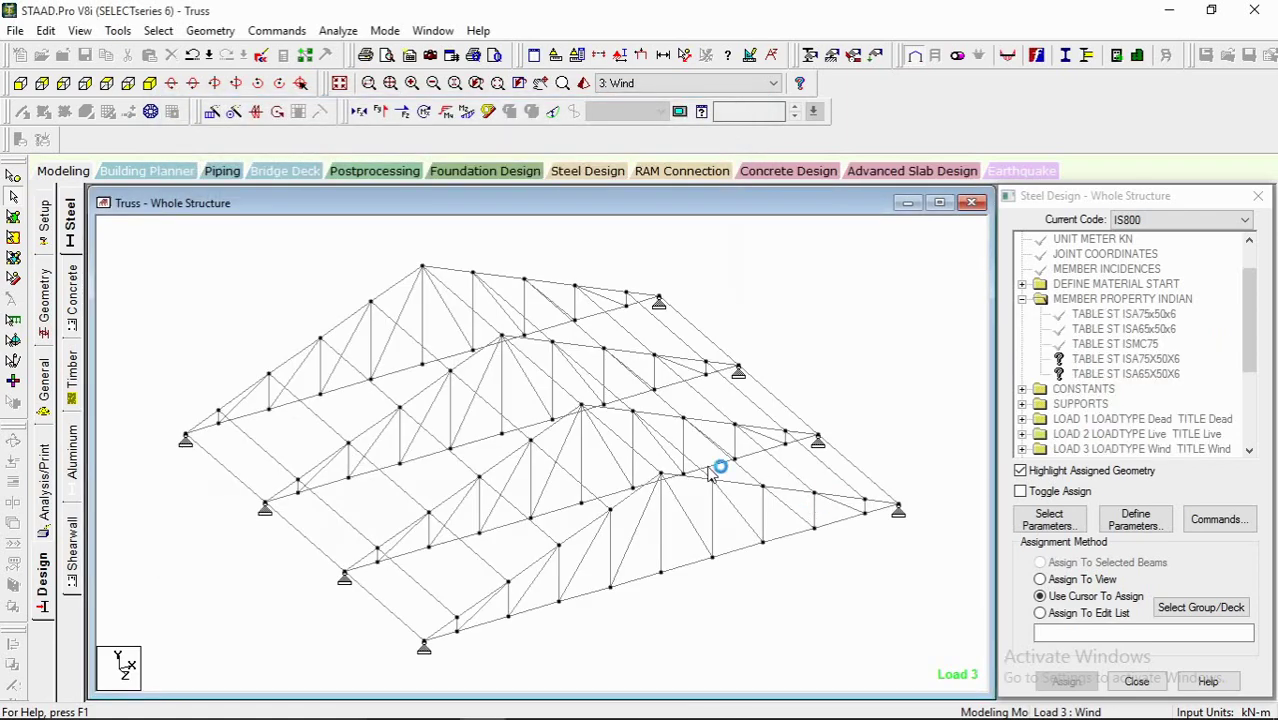
Step: Examine the self-weight and axial compressive stress warnings and the member code-check results in the output file, then close it
left_click(100, 140)
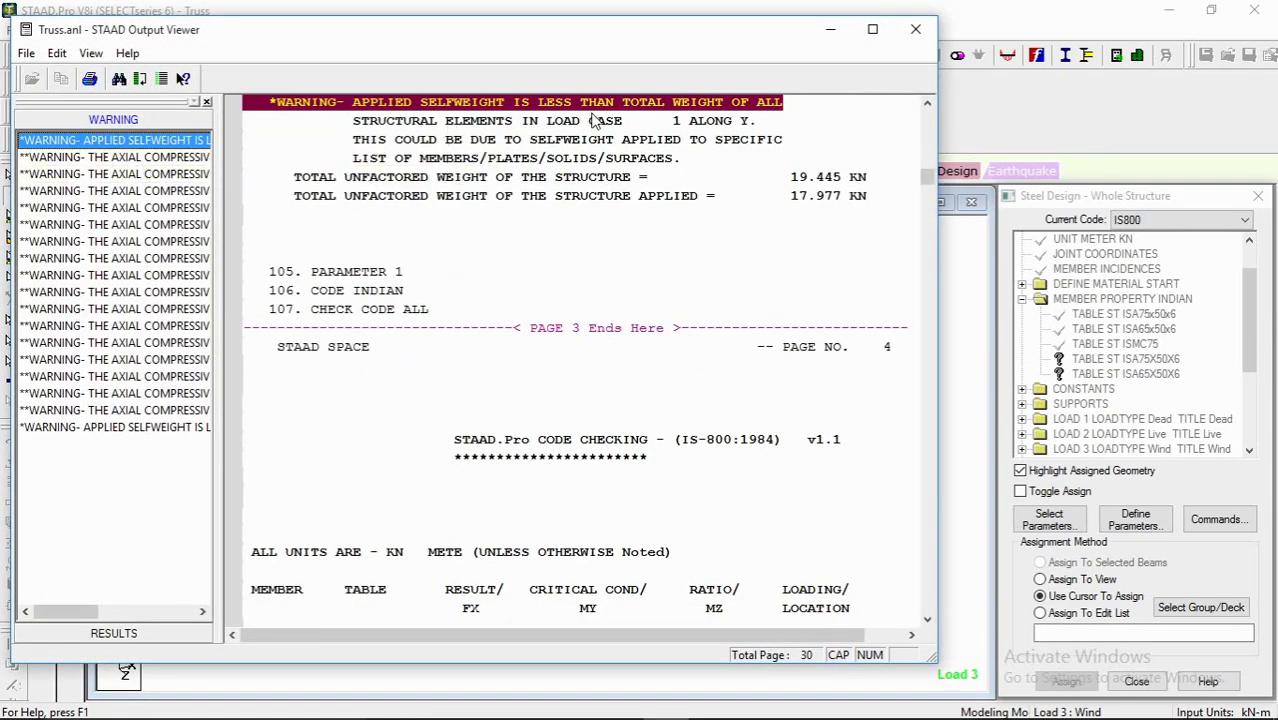
left_click(122, 157)
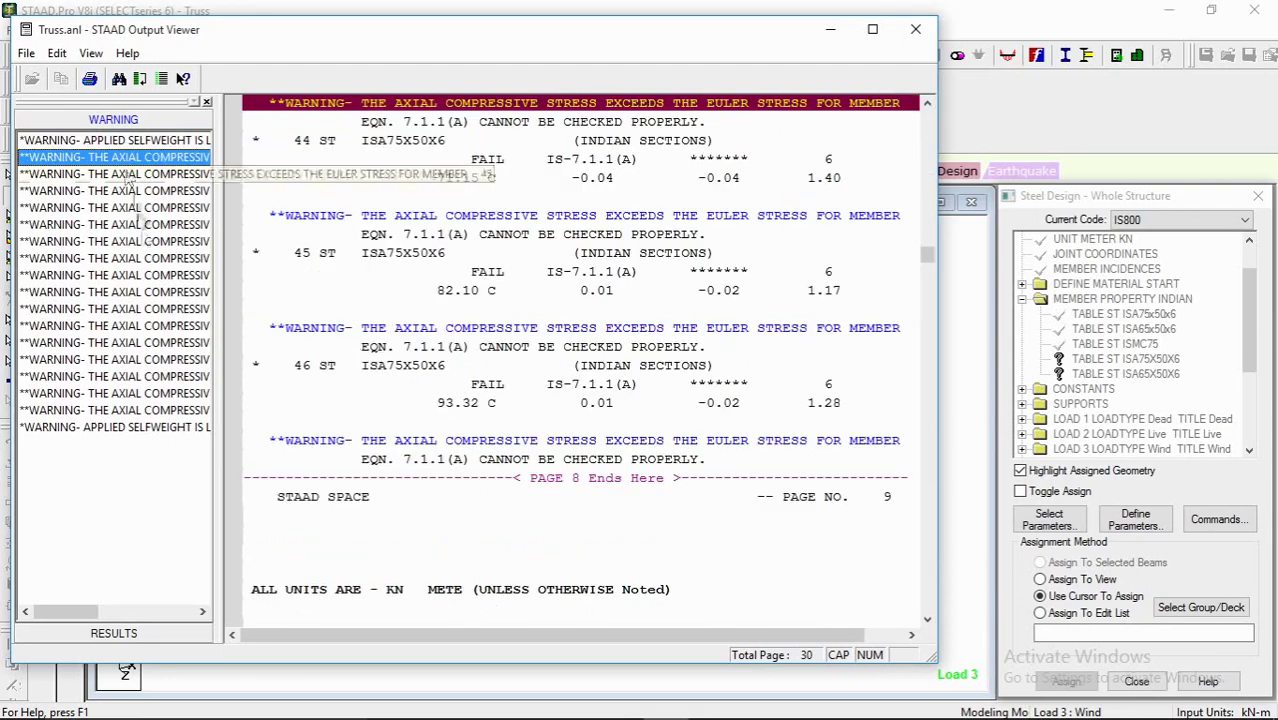
left_click(135, 275)
left_click(148, 192)
left_click(154, 175)
left_click(130, 359)
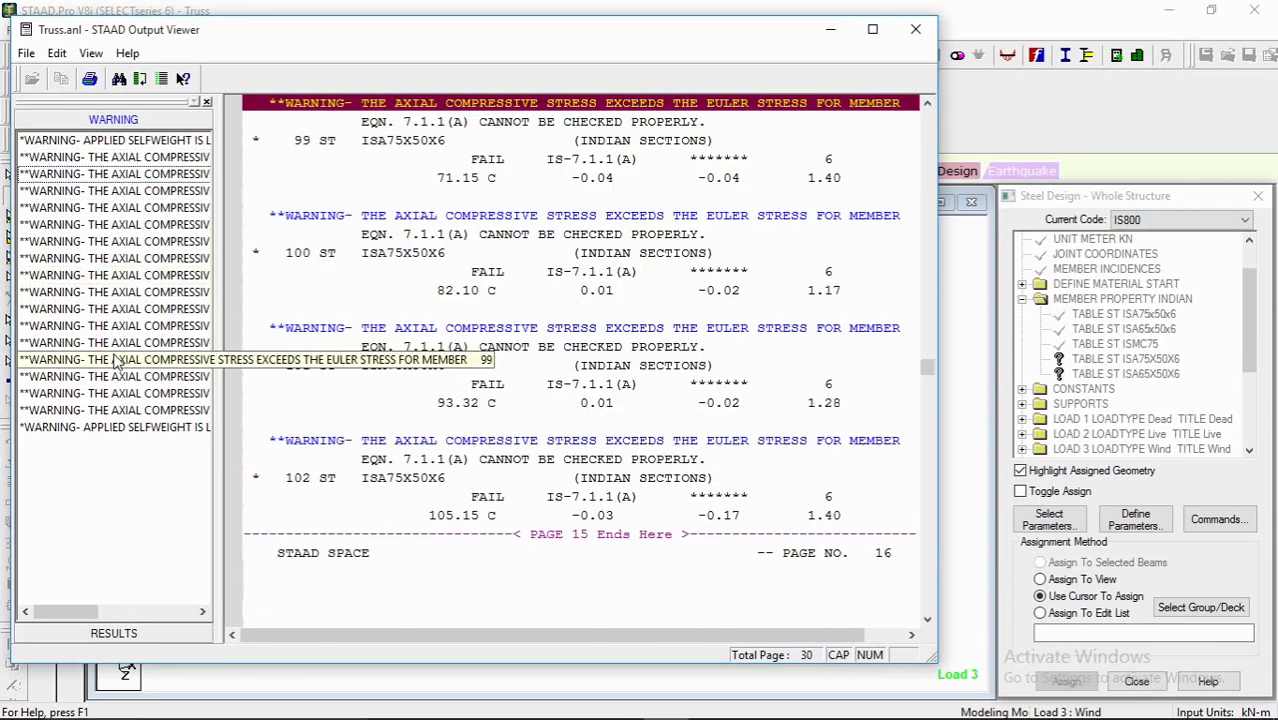
scroll(600, 340, "up", 20)
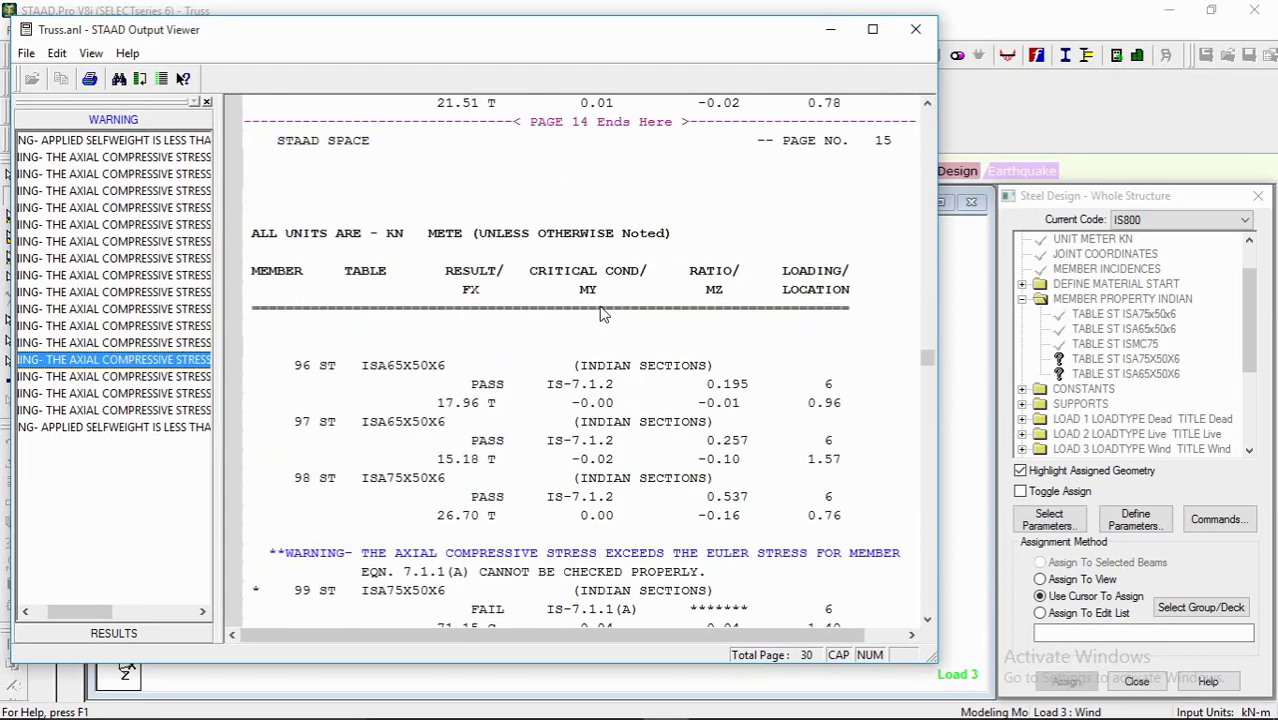
scroll(808, 393, "down", 12)
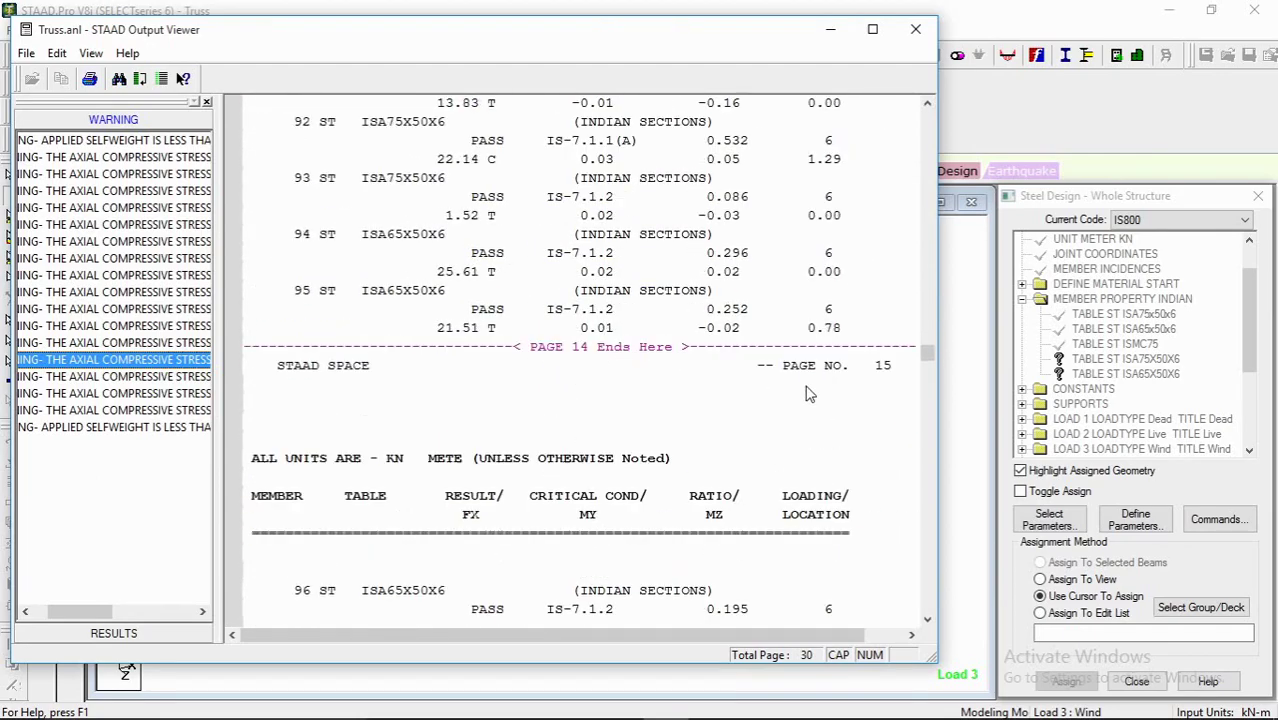
left_click(915, 29)
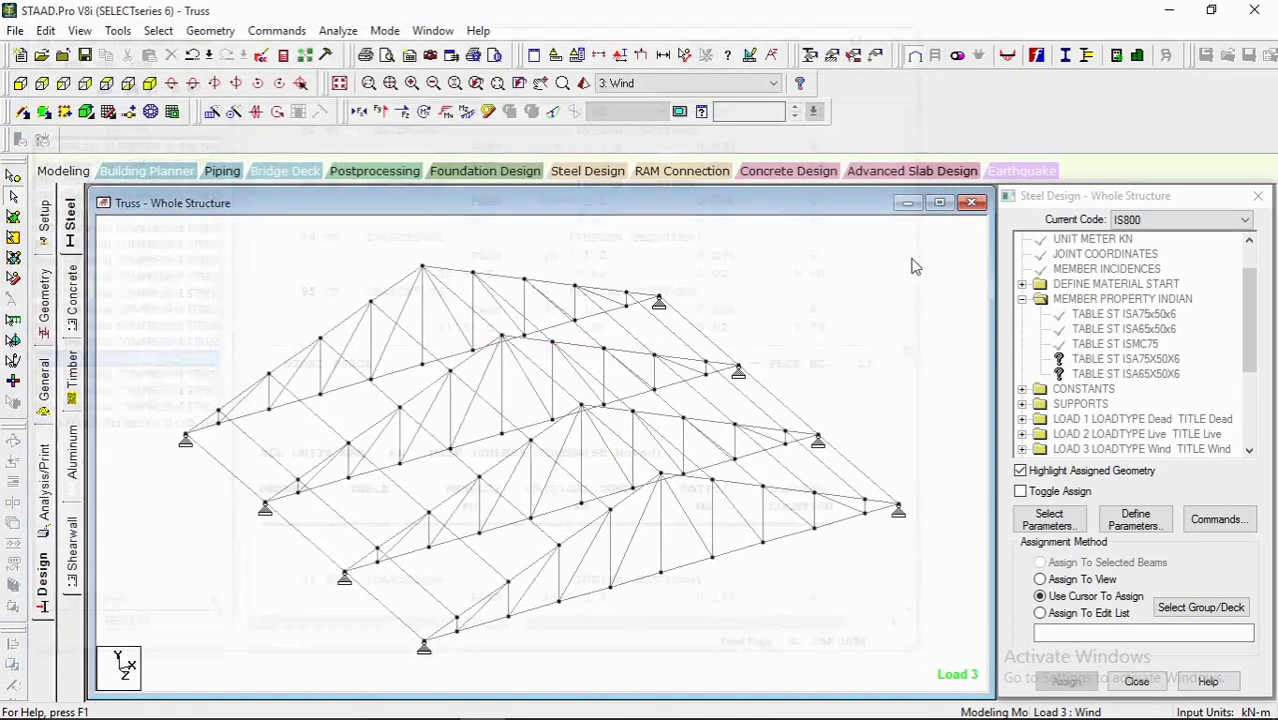
Step: Open postprocessing results with only load combinations 4 DL+LL, 5 DL+WL and 6 DL+WL+0.75LL selected
middle_click_drag(561, 403, 536, 404)
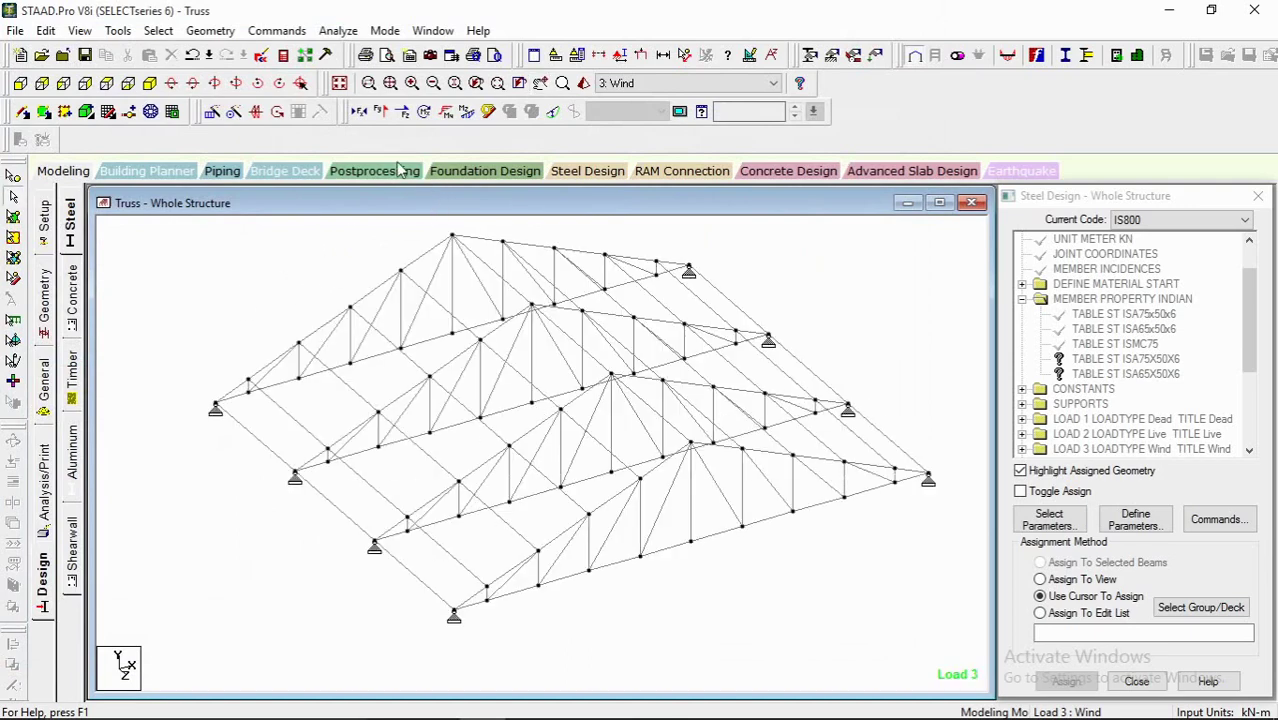
left_click(367, 172)
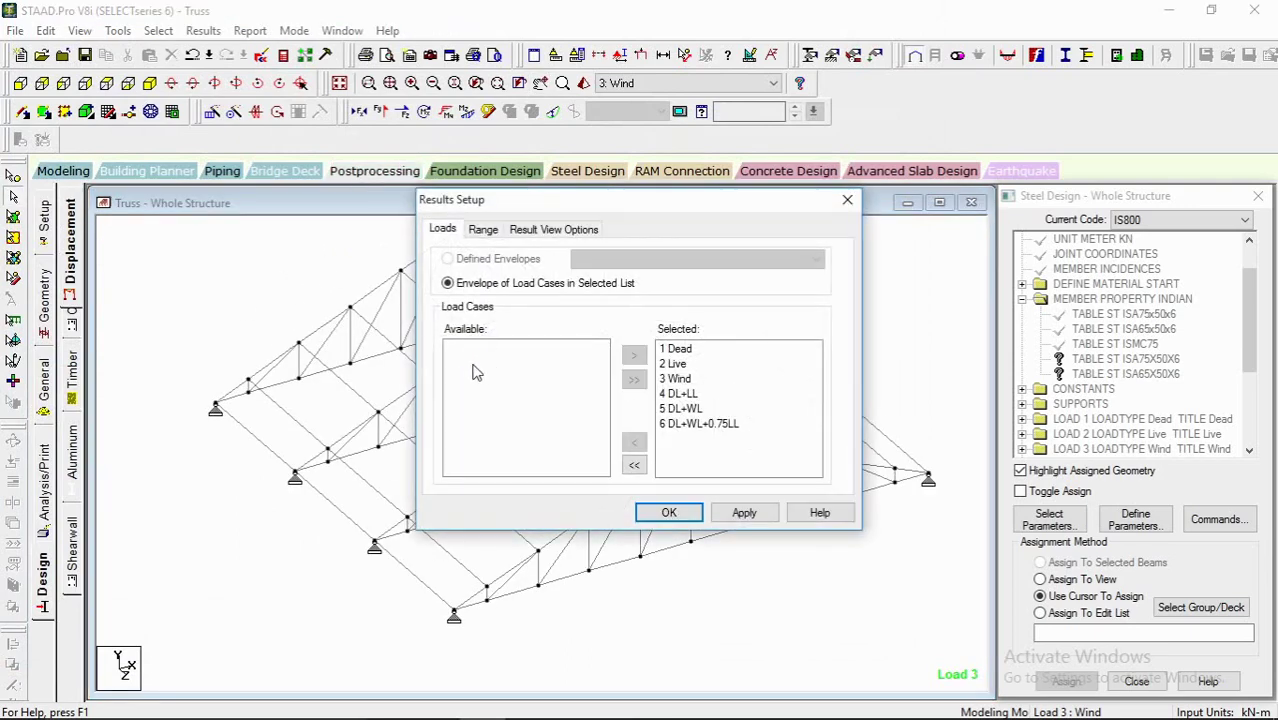
left_click_drag(610, 201, 555, 216)
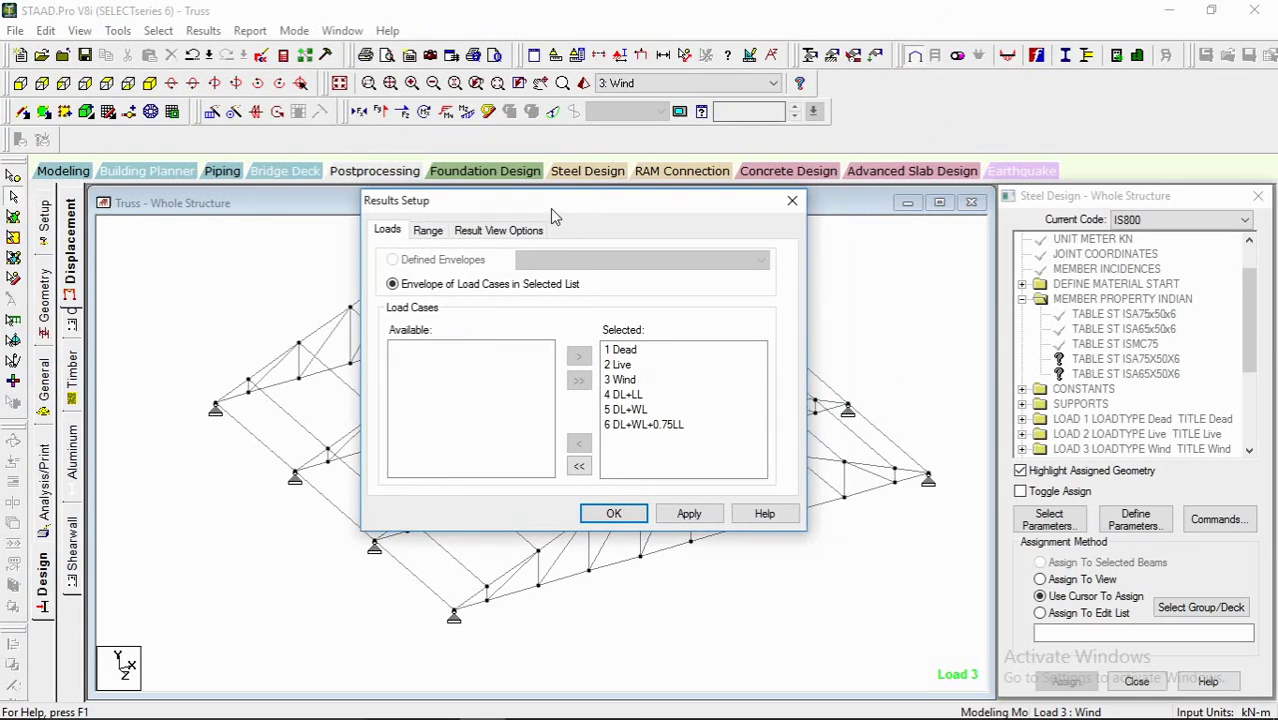
double_click(632, 350)
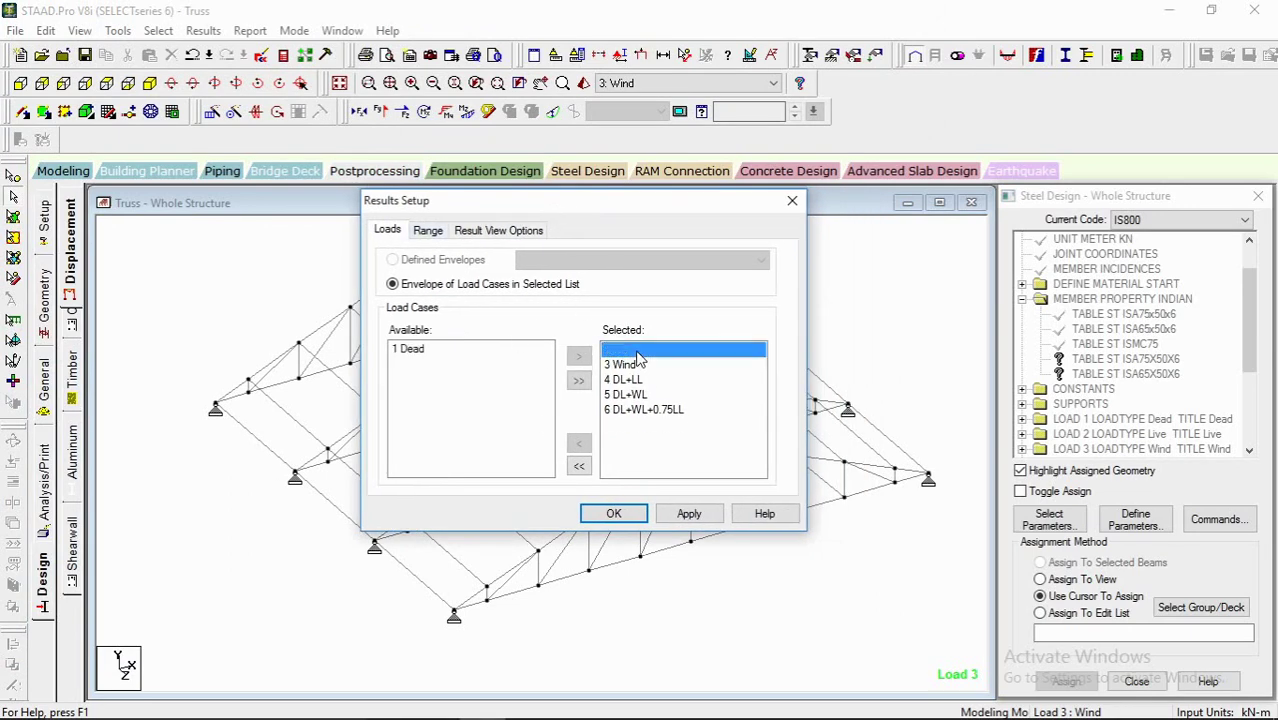
double_click(632, 350)
double_click(632, 350)
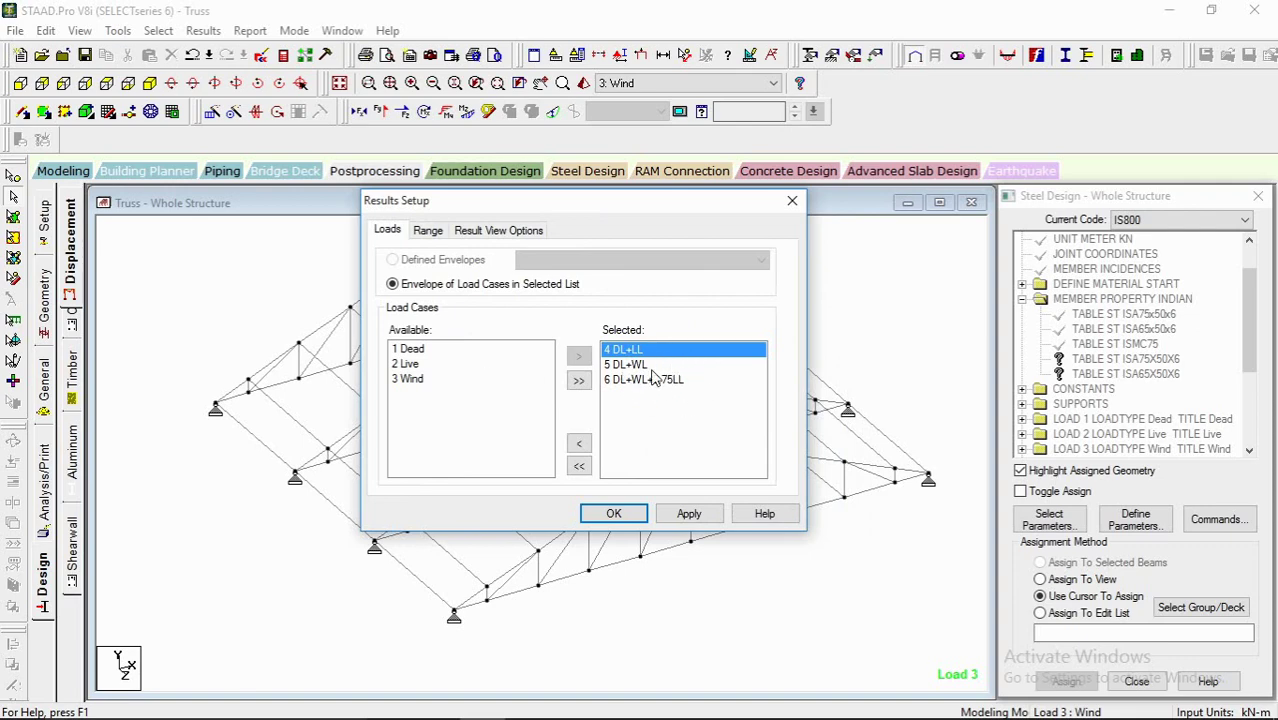
left_click(686, 517)
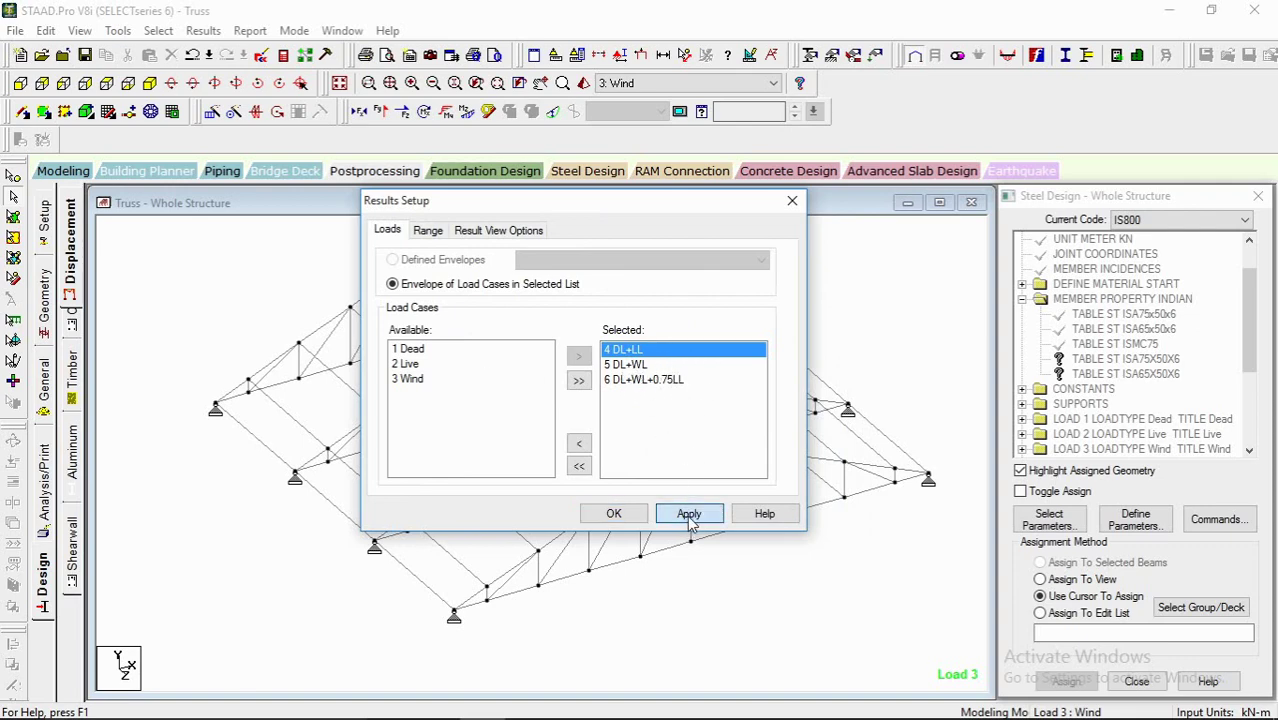
left_click(614, 514)
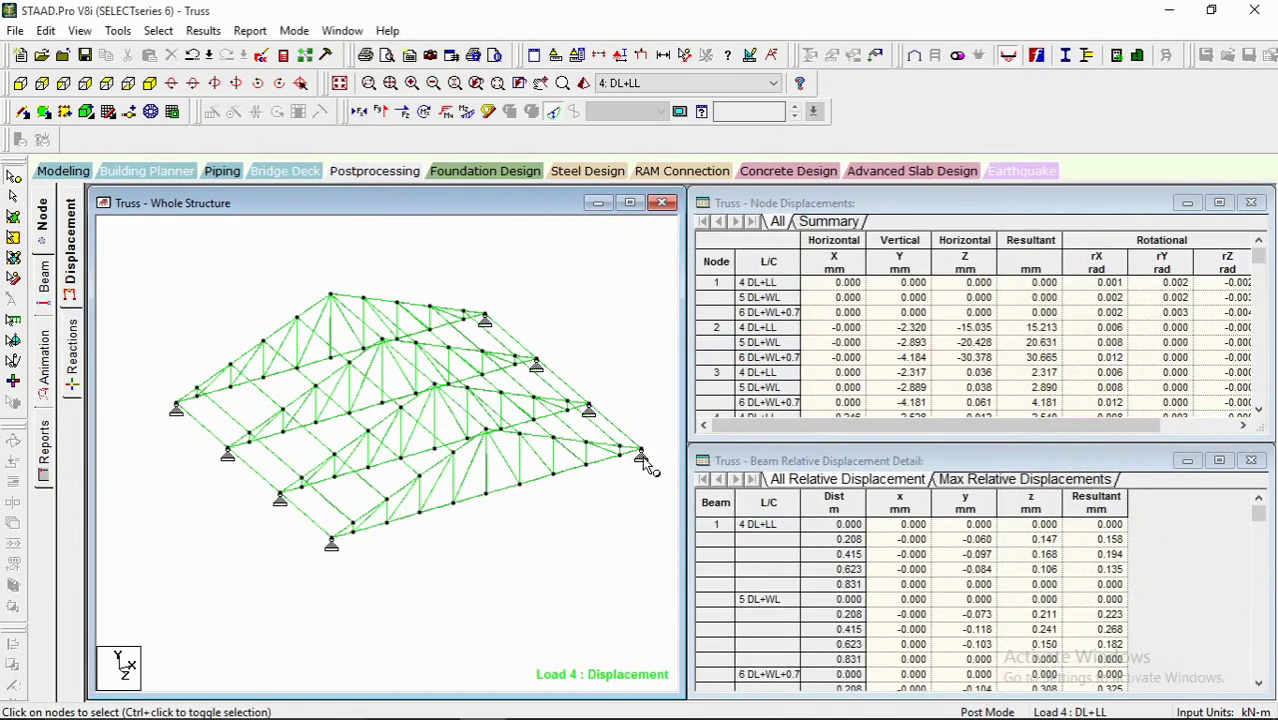
Step: Examine the displacements of a top-chord node on the second truss from the rear and the node displacement summary
left_click(64, 224)
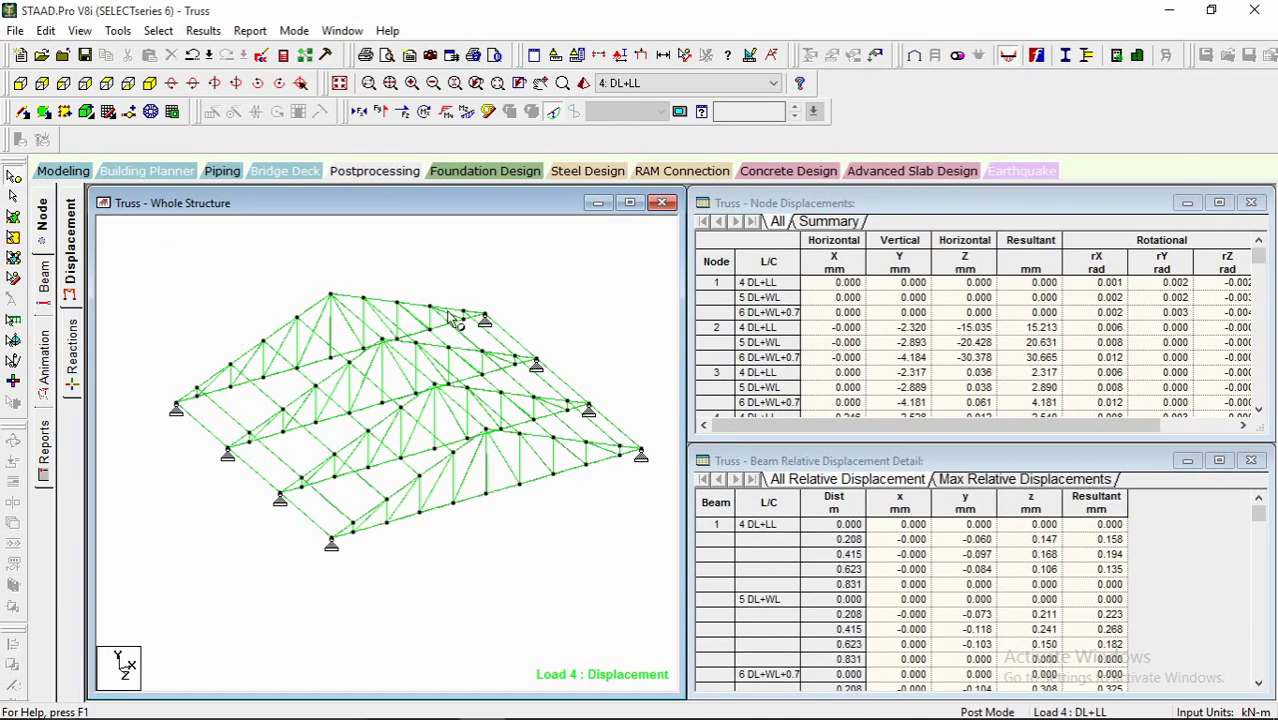
left_click(830, 222)
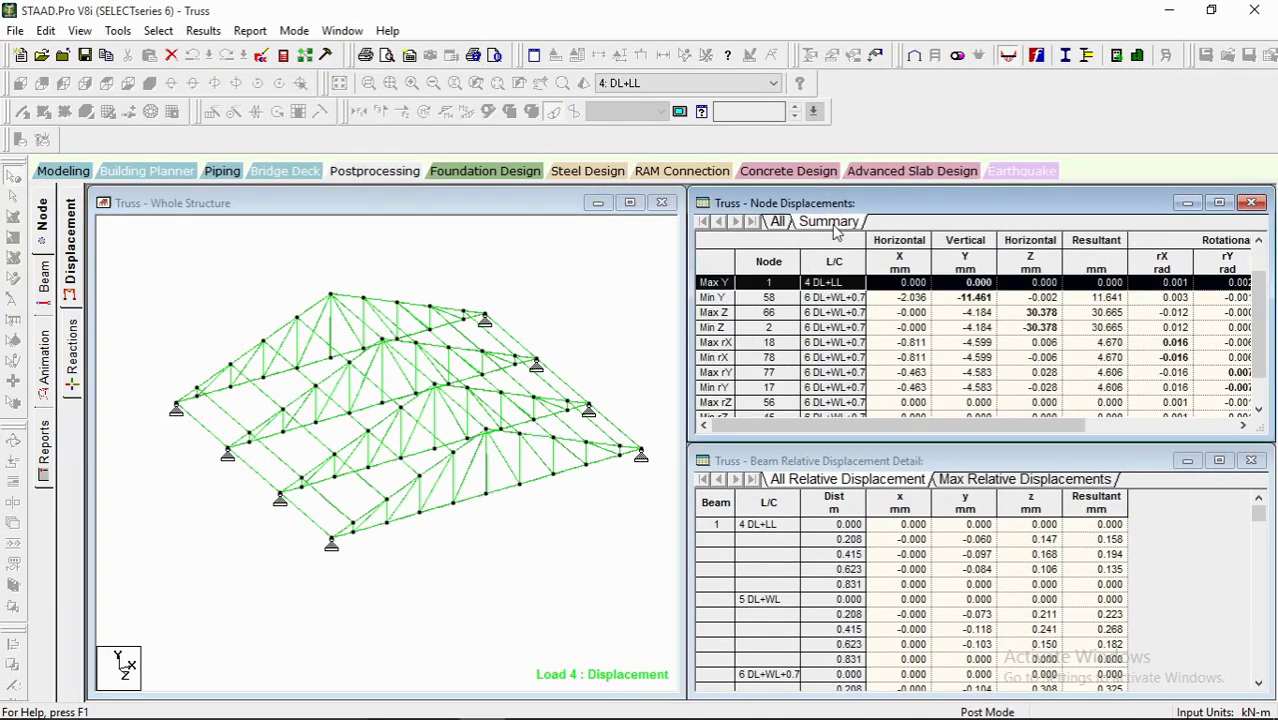
left_click(778, 222)
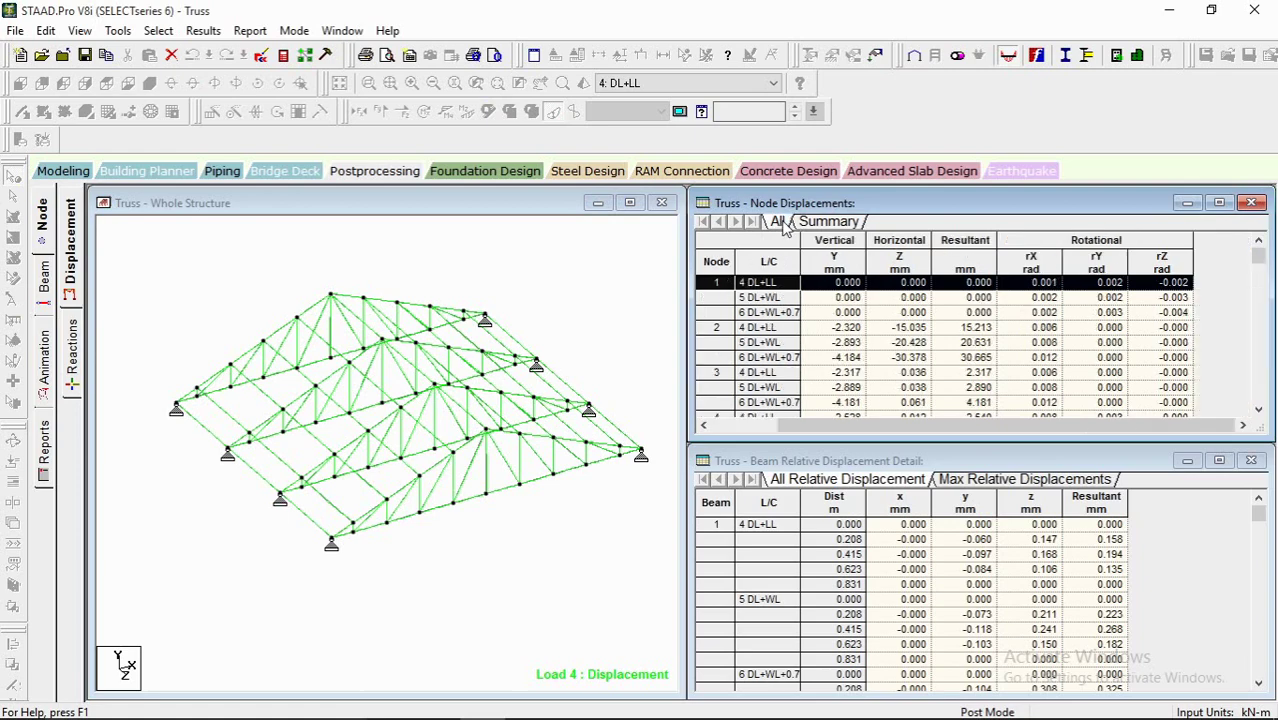
left_click(448, 348)
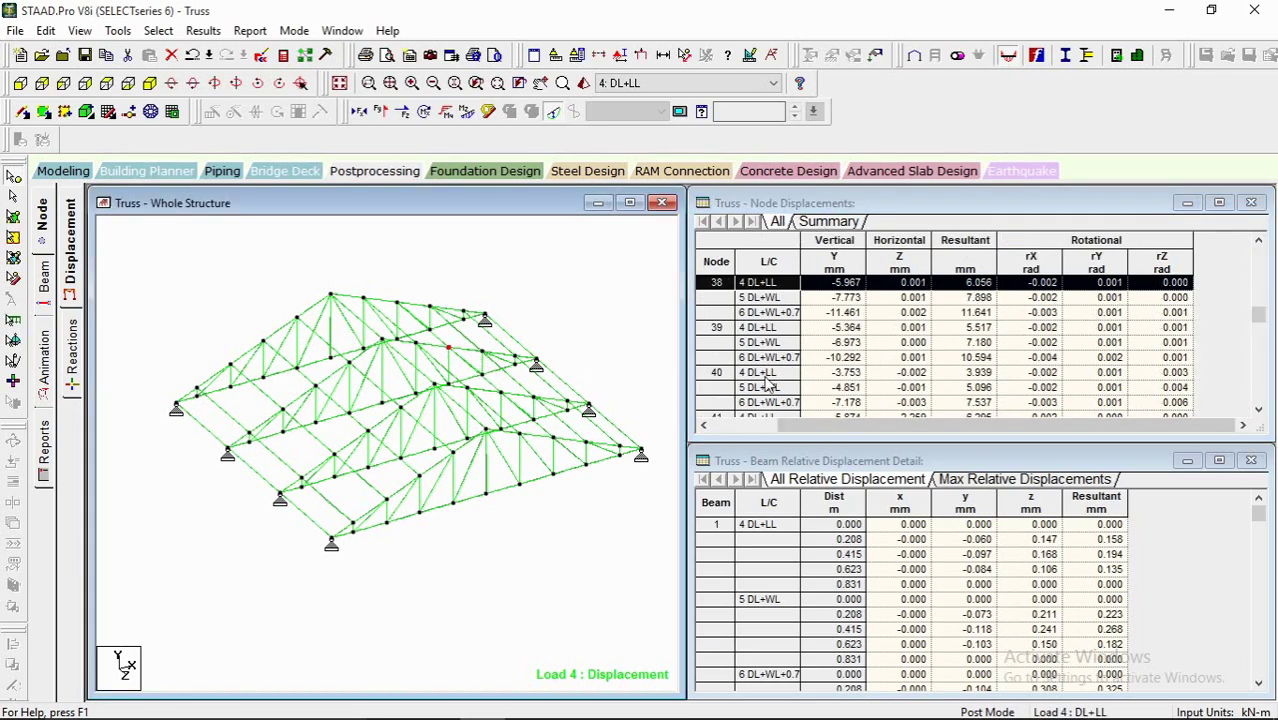
middle_click_drag(562, 402, 587, 372)
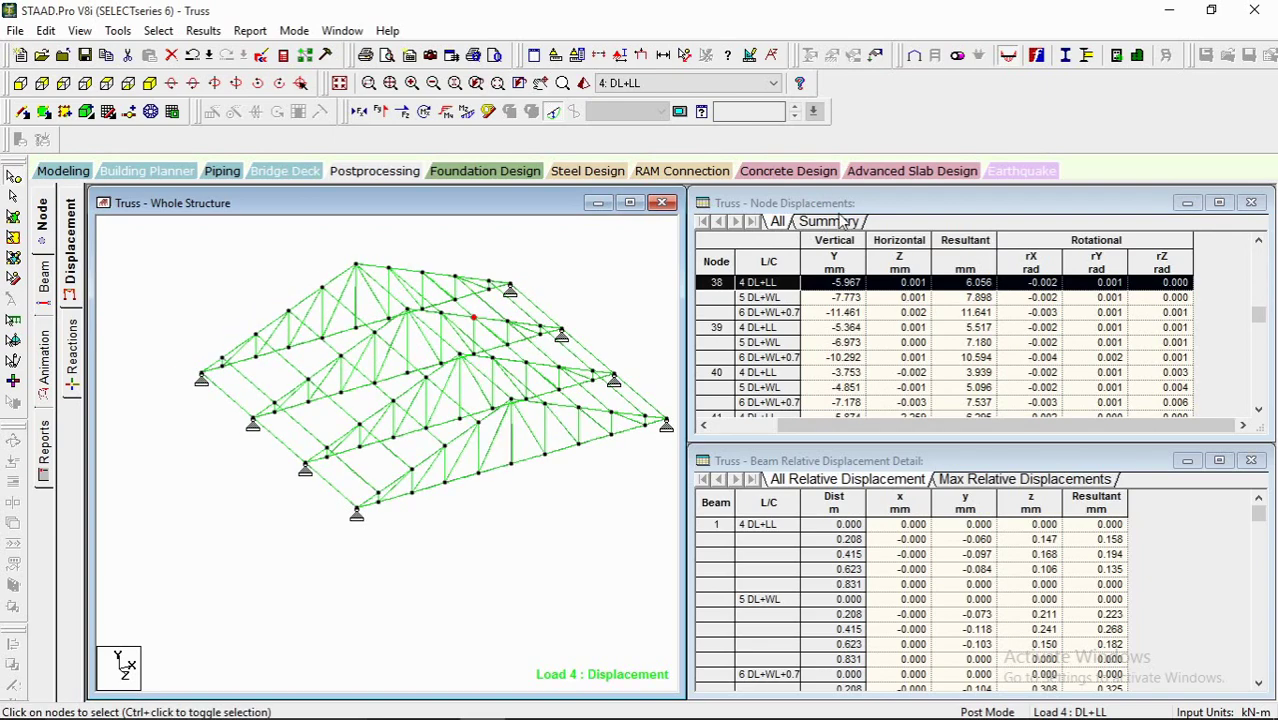
left_click(843, 222)
scroll(1008, 347, "down", 2)
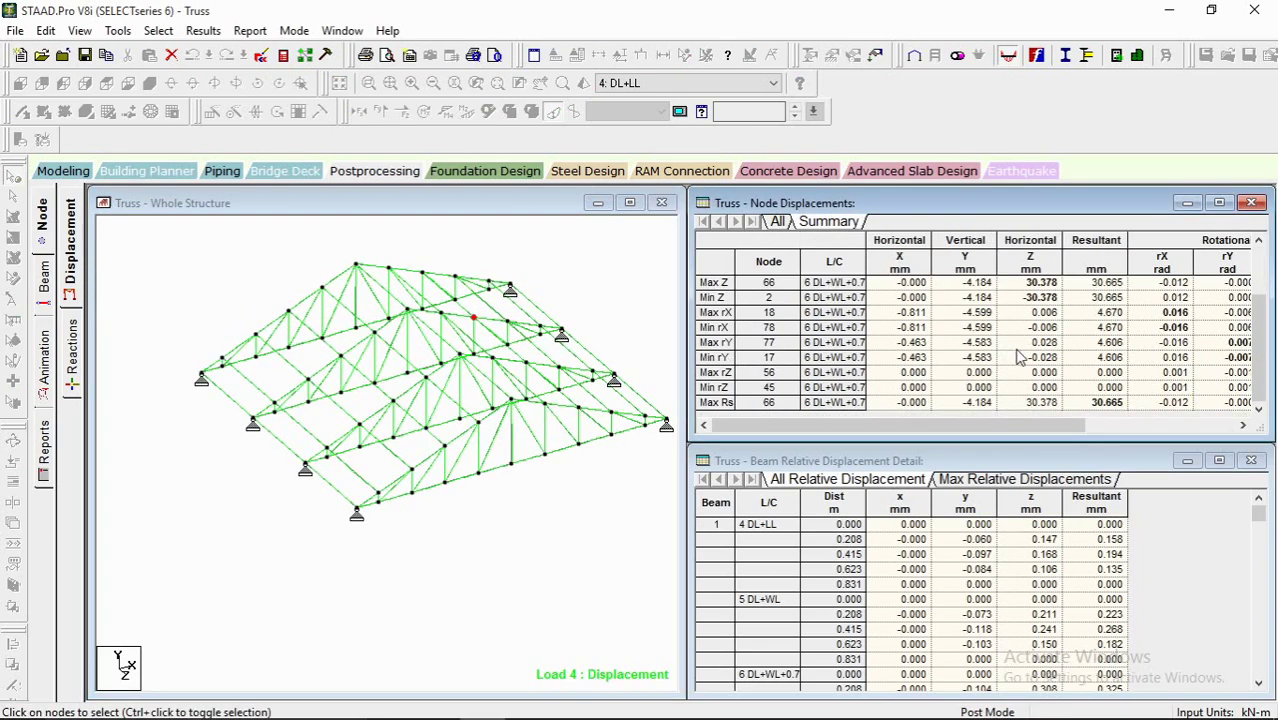
scroll(1040, 370, "up", 2)
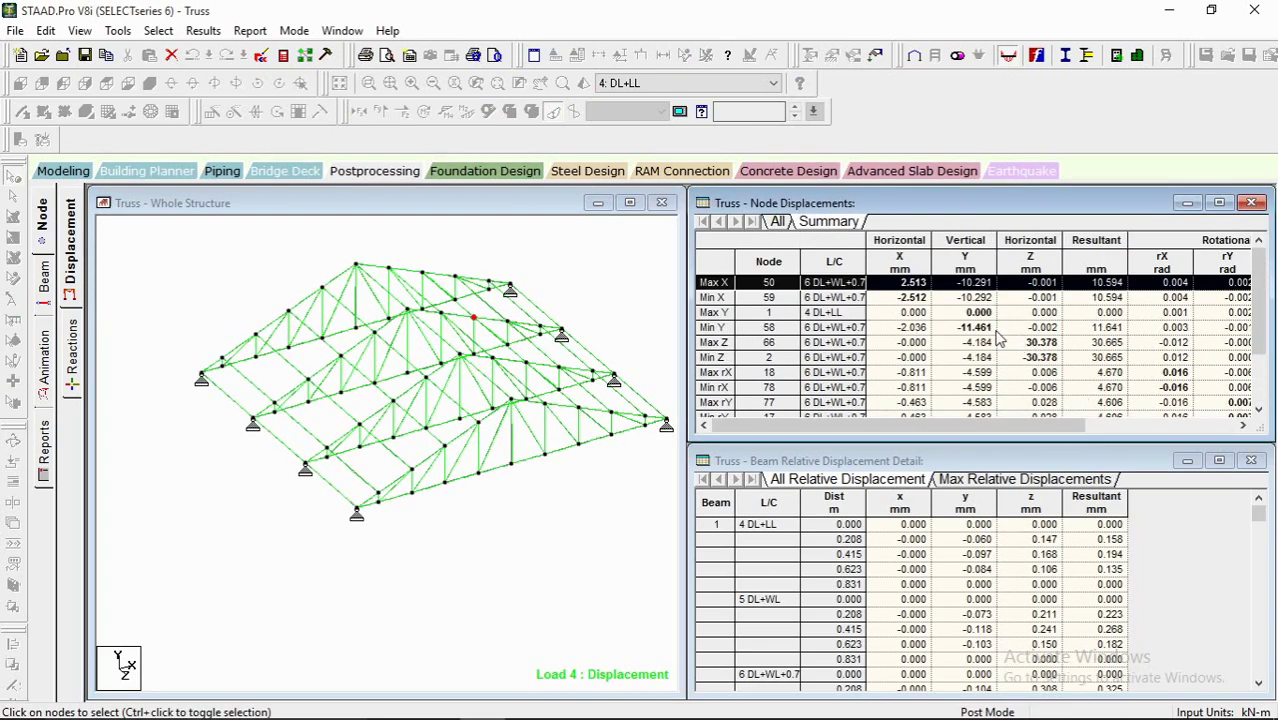
Step: Check individual bottom-chord nodes of the front truss against the node displacement summary
left_click(780, 229)
middle_click_drag(577, 434, 500, 404)
left_click(845, 228)
scroll(430, 410, "up", 5)
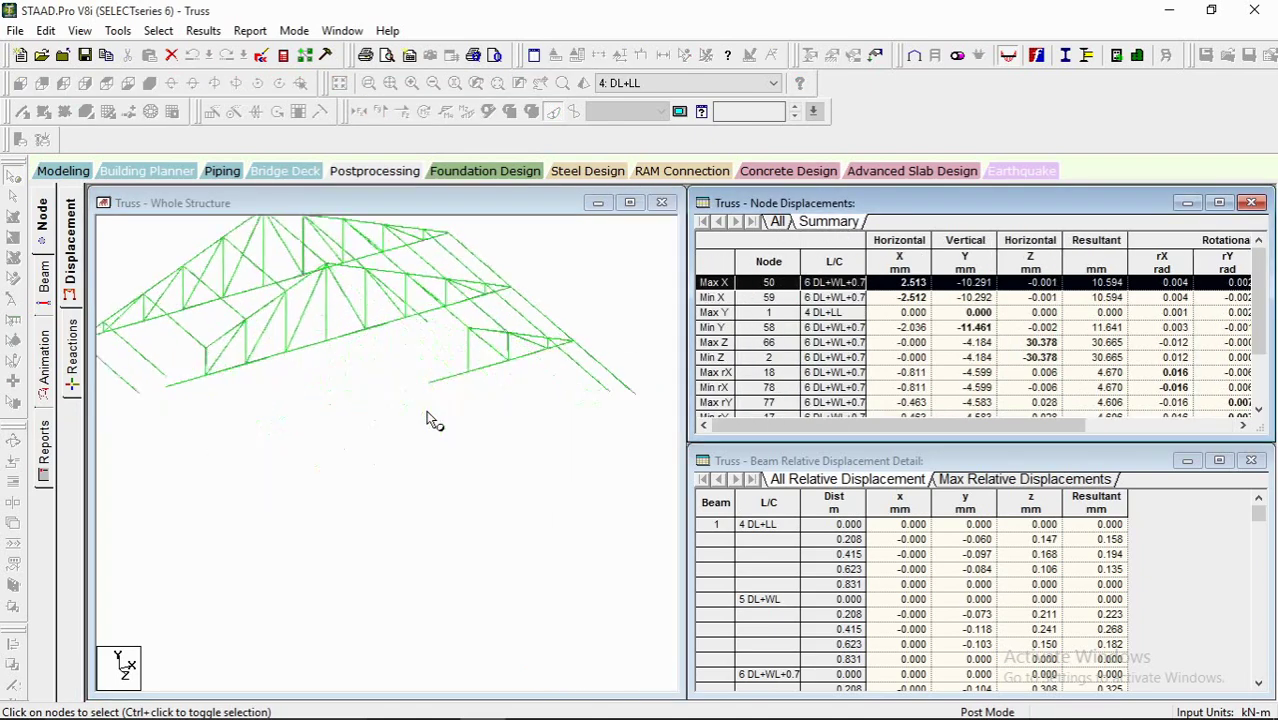
left_click(477, 485)
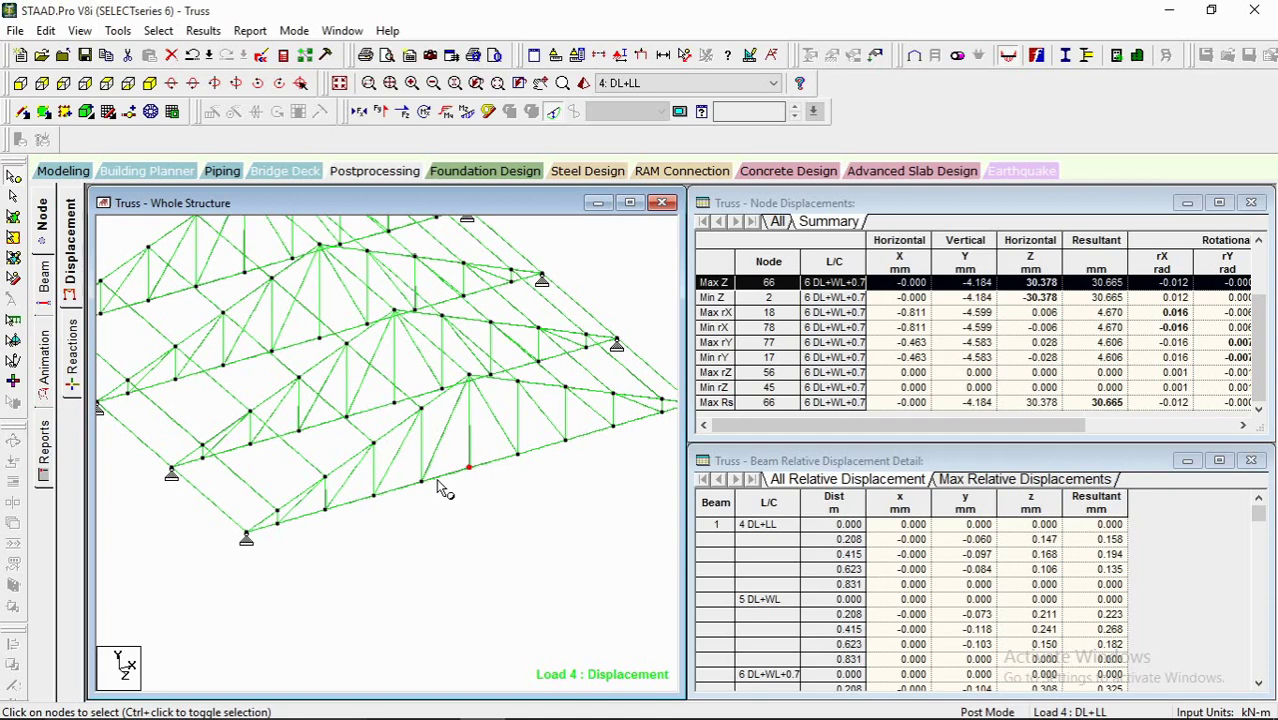
left_click(517, 457)
left_click(565, 441)
middle_click_drag(643, 438, 586, 443)
Step: Locate the node with the maximum resultant displacement in the truss model from the displacement summary
left_click(777, 222)
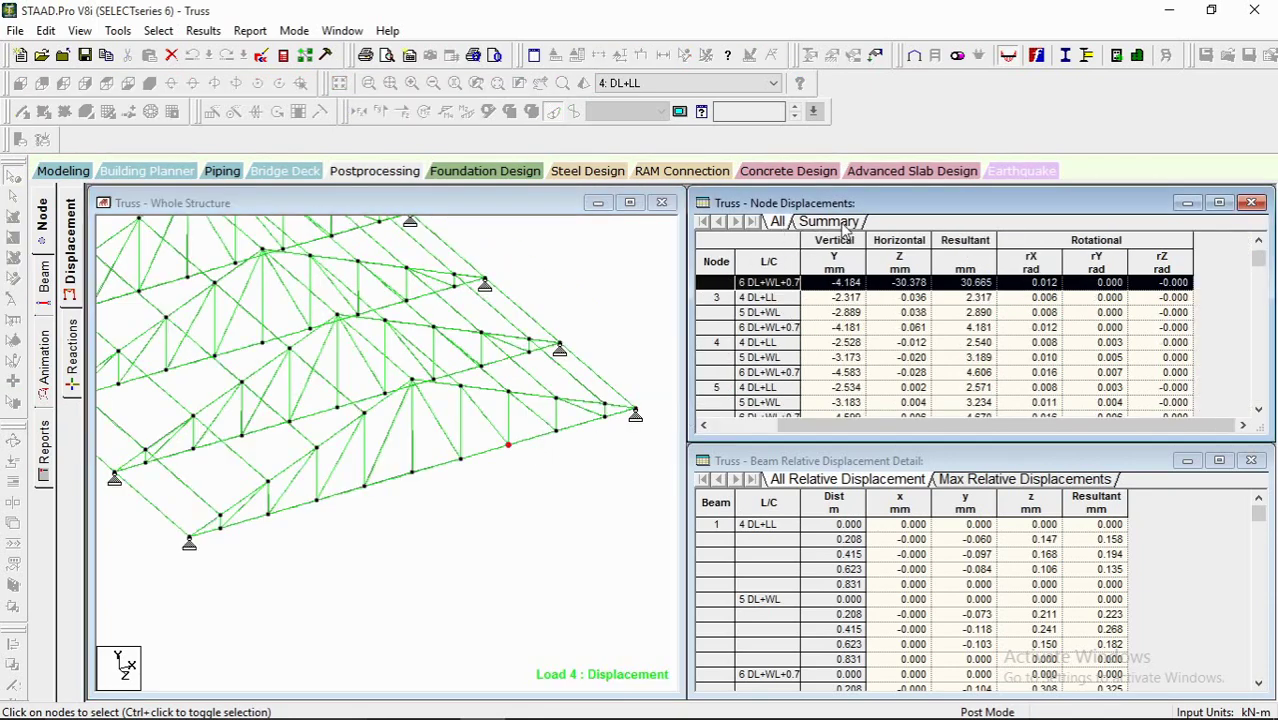
left_click(828, 222)
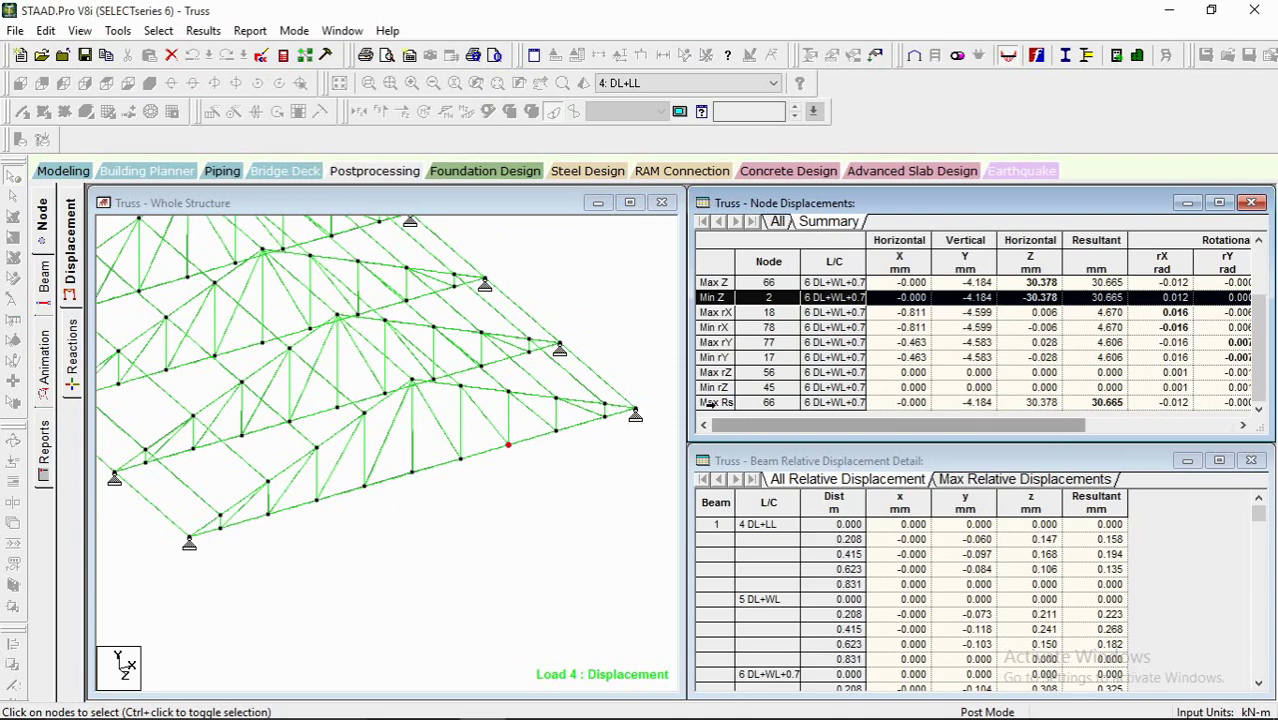
left_click(714, 402)
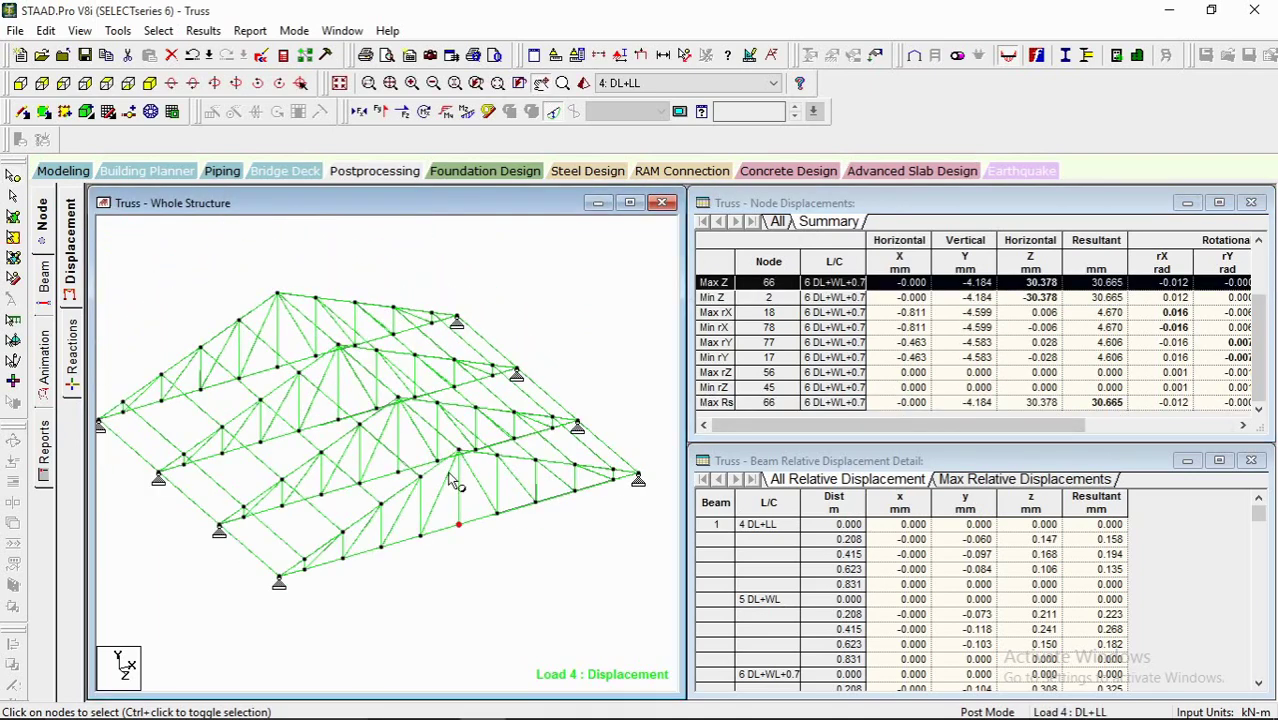
scroll(505, 548, "up", 5)
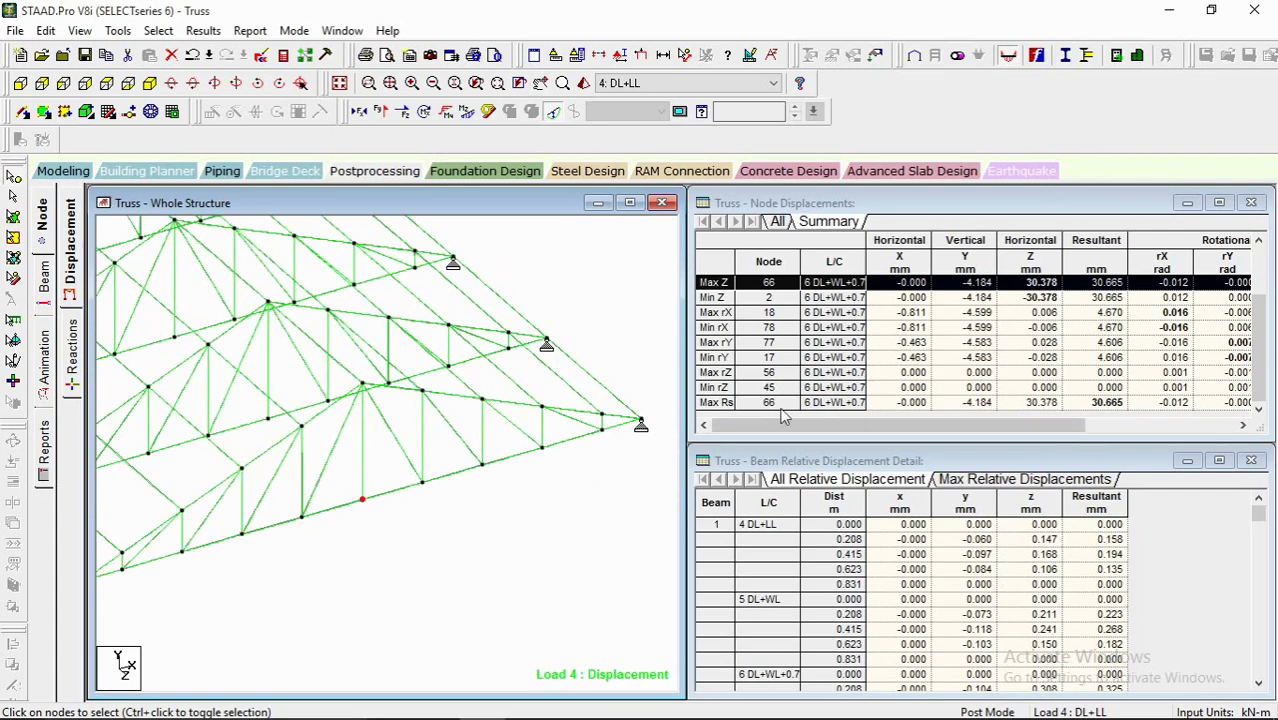
Step: Highlight the Max Rs row in the node displacement summary and inspect its node on the front truss
left_click(728, 402)
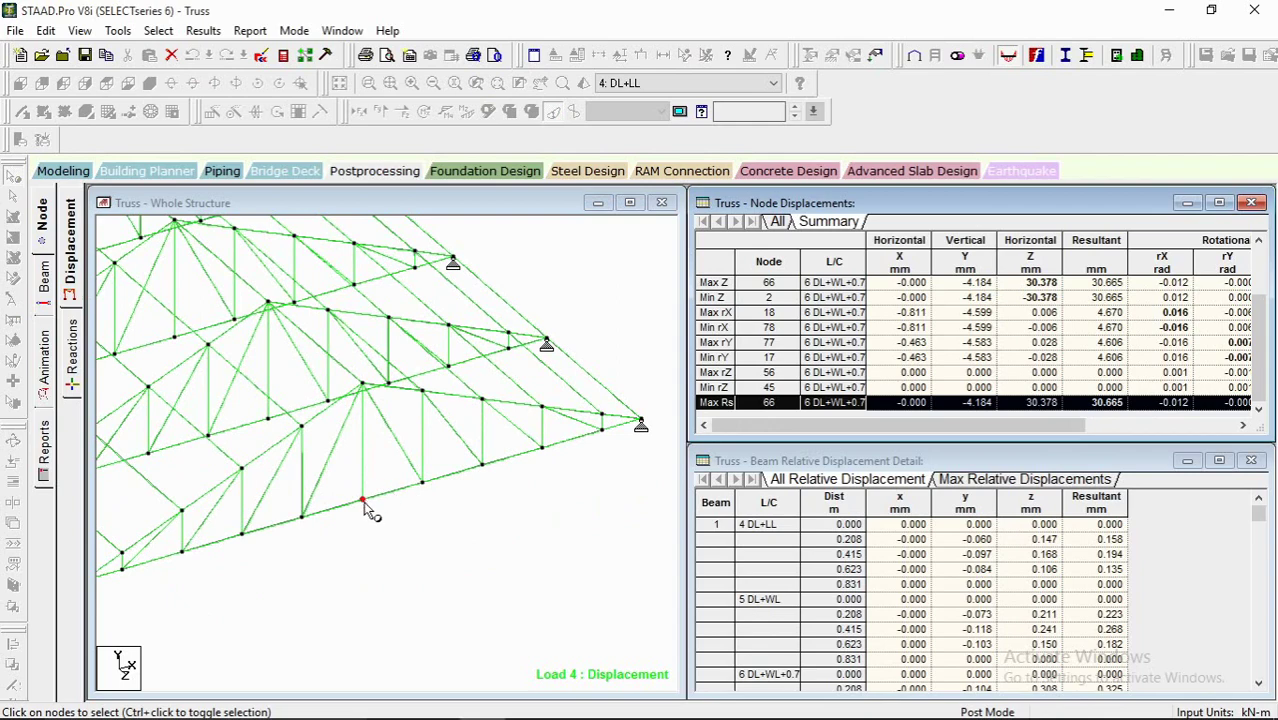
scroll(508, 512, "down", 1)
middle_click_drag(364, 456, 449, 439)
scroll(394, 451, "down", 1)
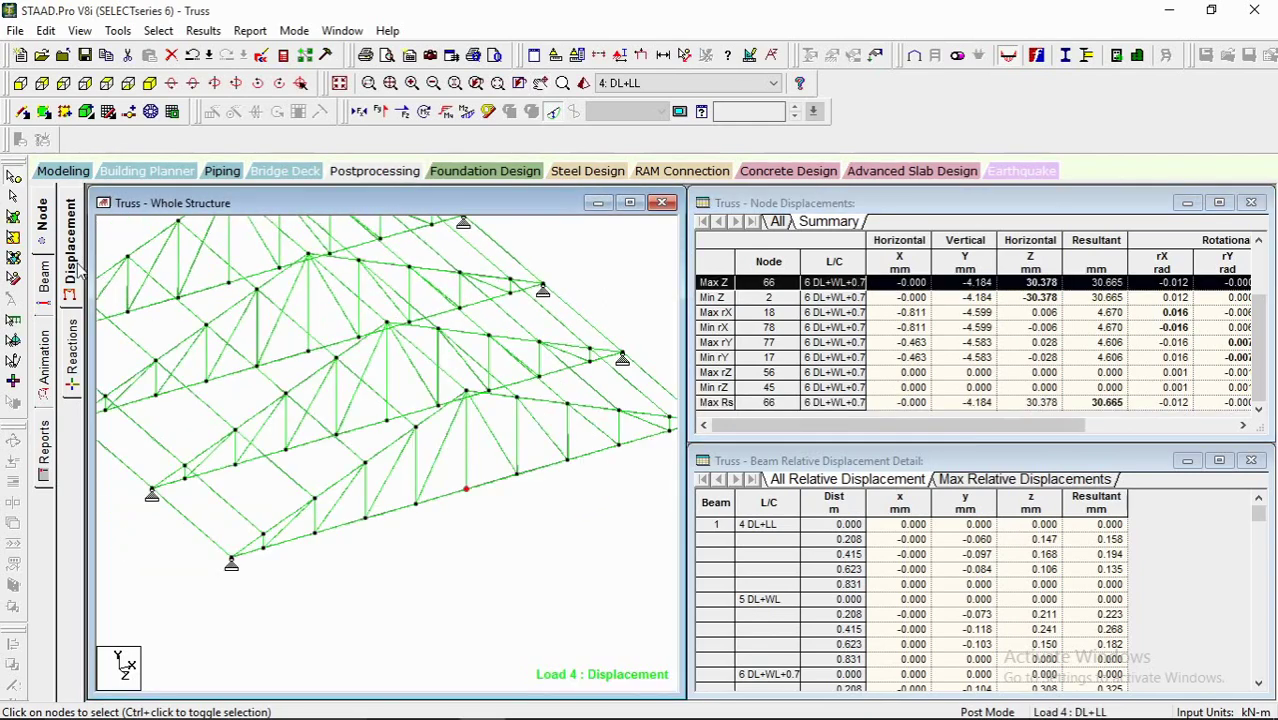
Step: Open the beam force results with bending Z diagrams and check a bottom-chord member's end forces on an interior truss
left_click(44, 295)
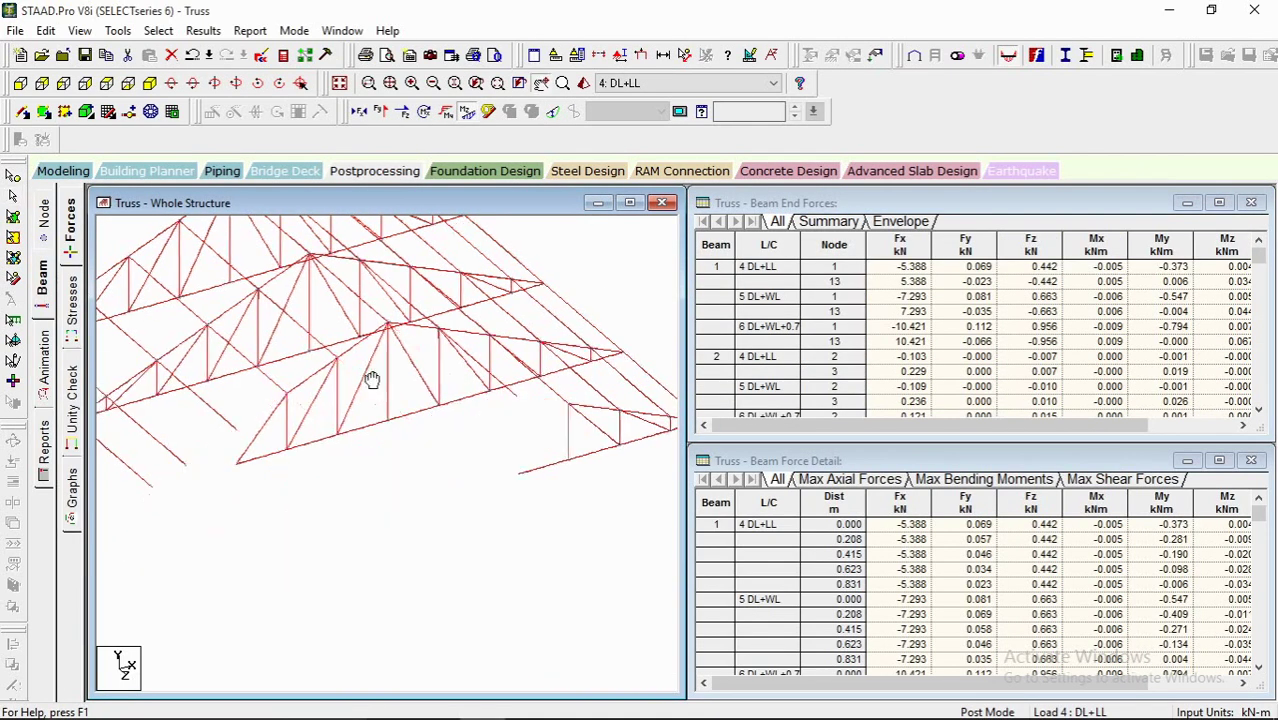
middle_click_drag(479, 327, 493, 348)
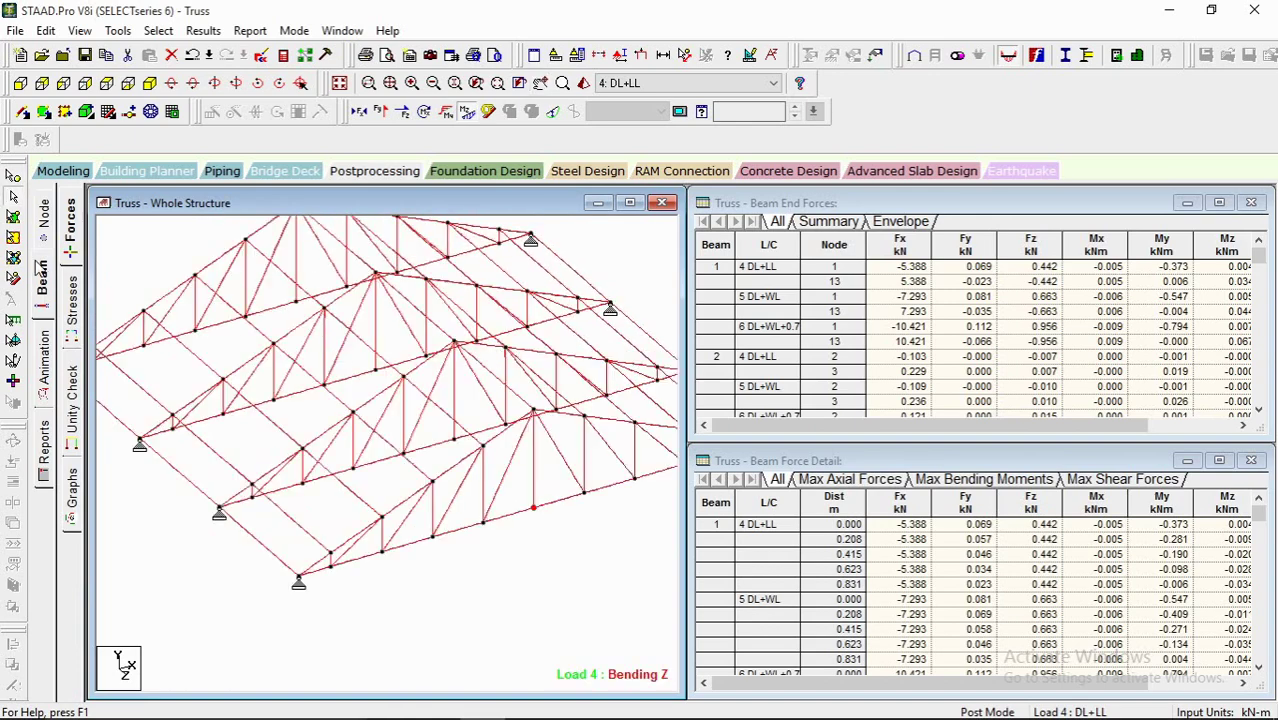
middle_click_drag(275, 364, 322, 377)
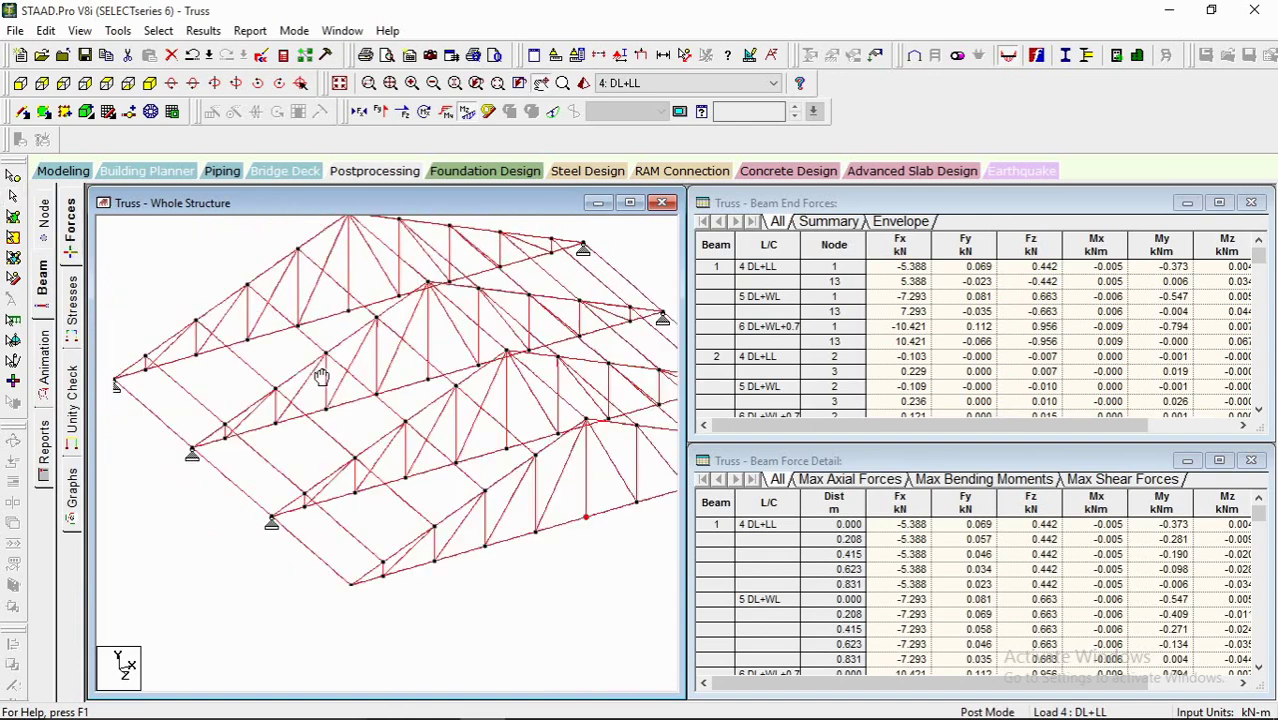
scroll(281, 387, "up", 1)
scroll(316, 428, "up", 2, "ctrl")
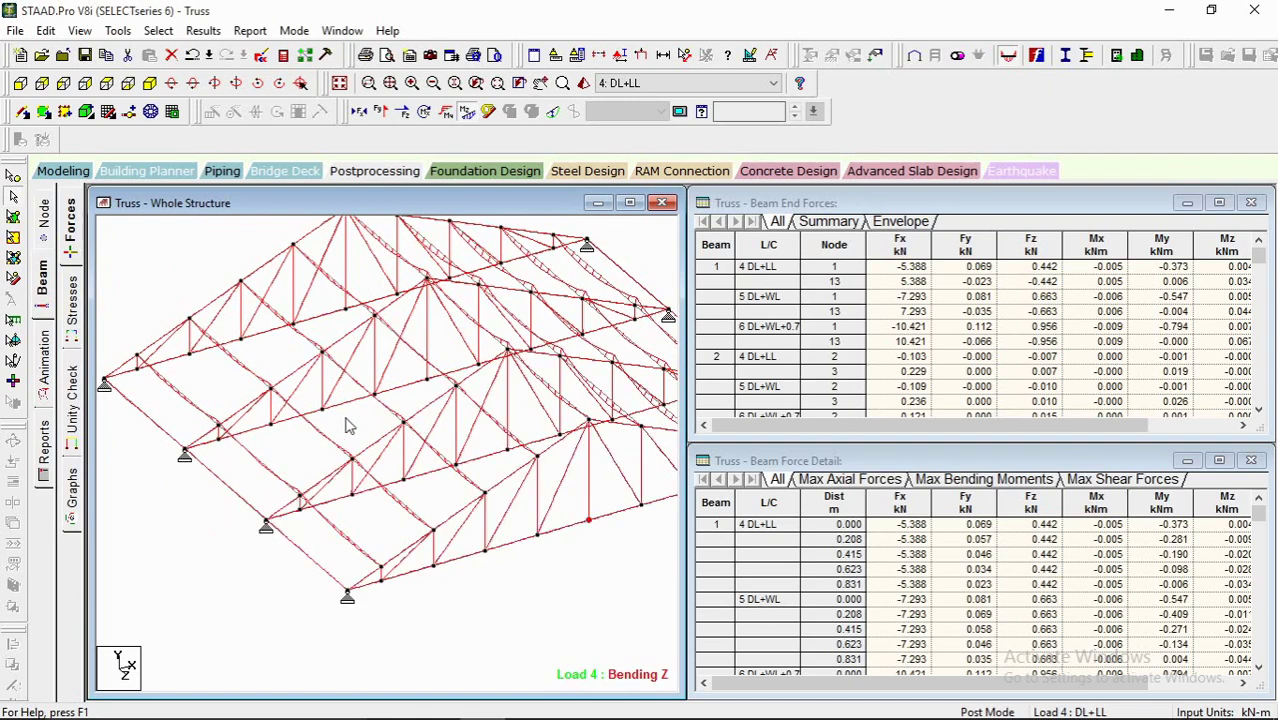
left_click(380, 413)
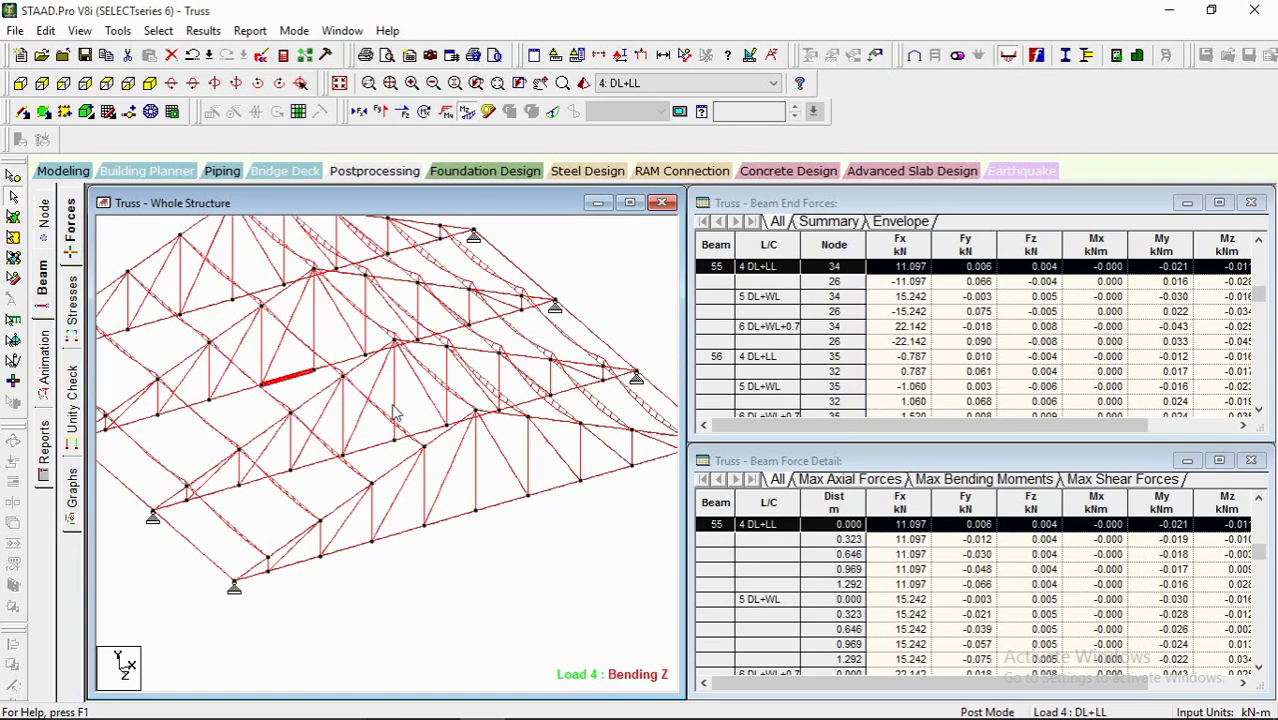
left_click(465, 517)
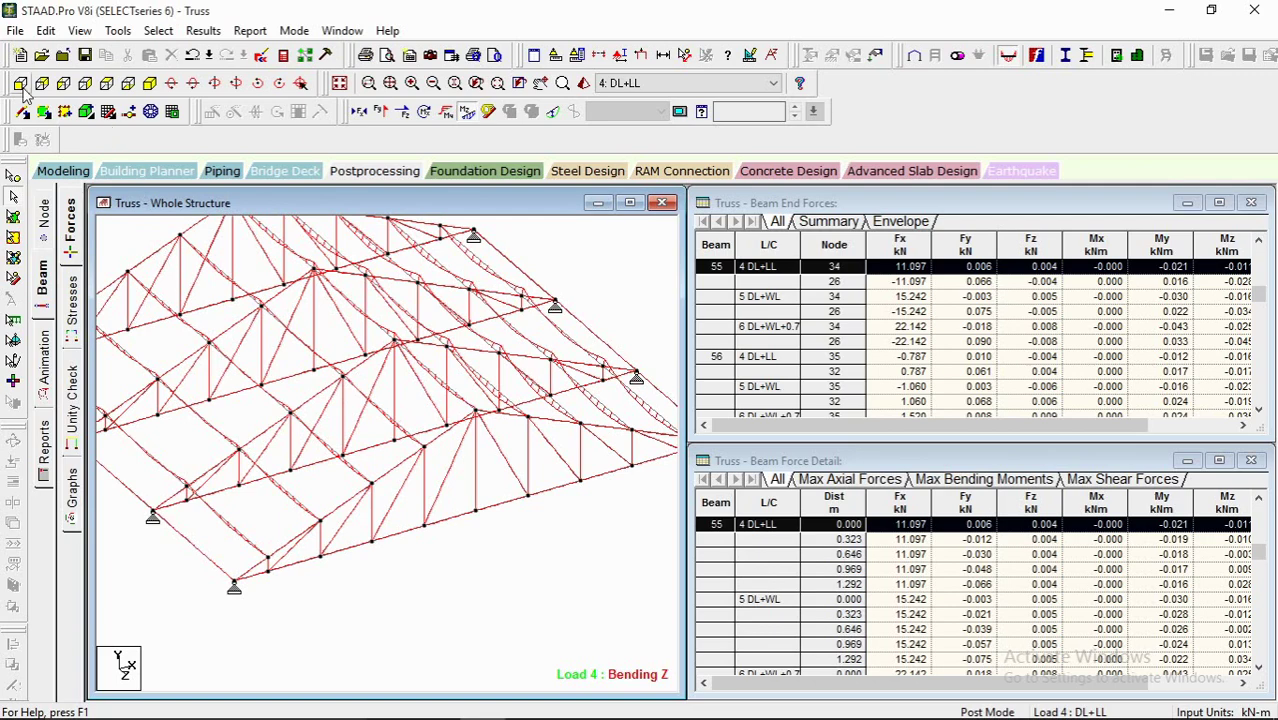
Step: Isolate a single interior truss by selecting it in side elevation, and display only that truss from the front
left_click(63, 83)
scroll(375, 350, "down", 1)
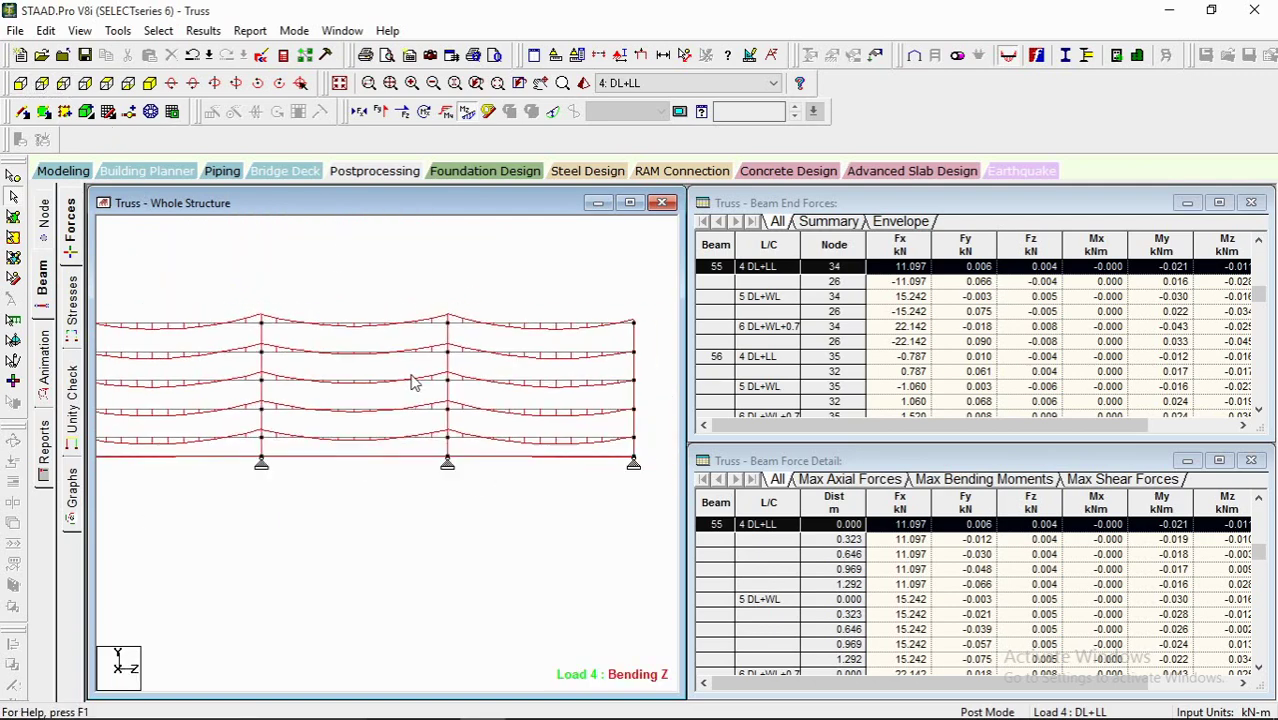
left_click_drag(253, 280, 277, 492)
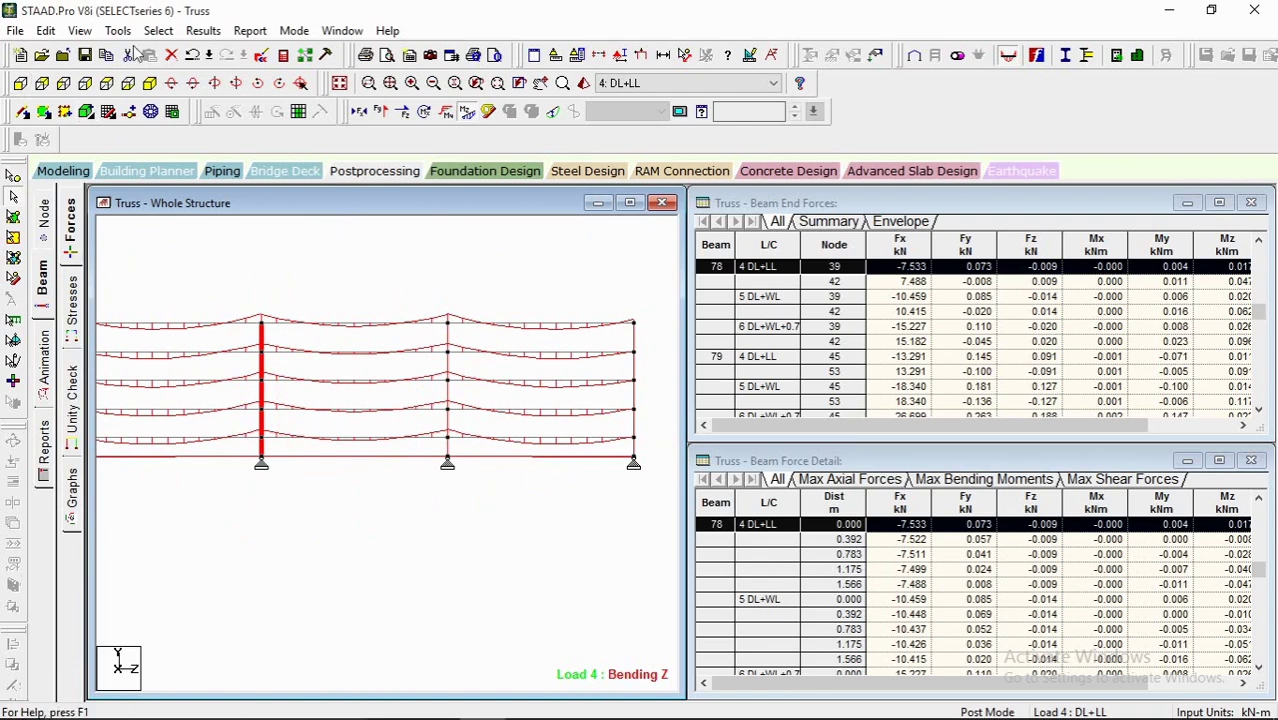
left_click(79, 30)
left_click(115, 87)
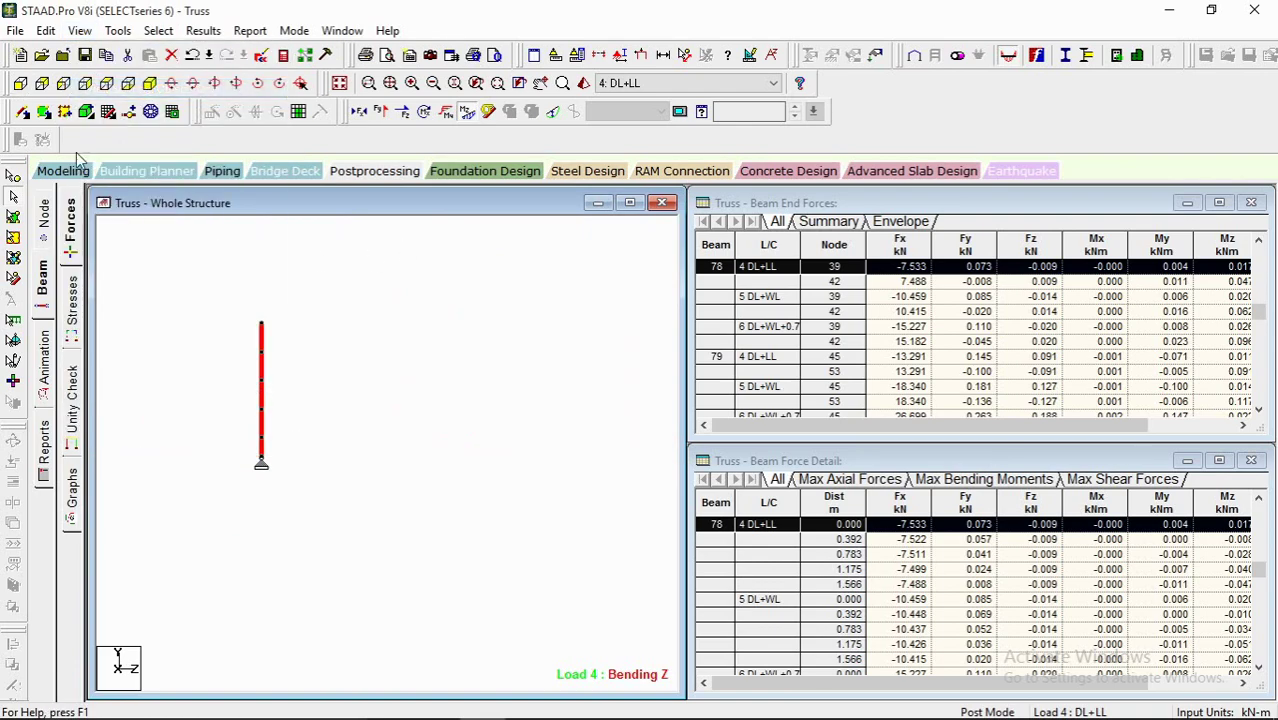
left_click(18, 89)
left_click(357, 503)
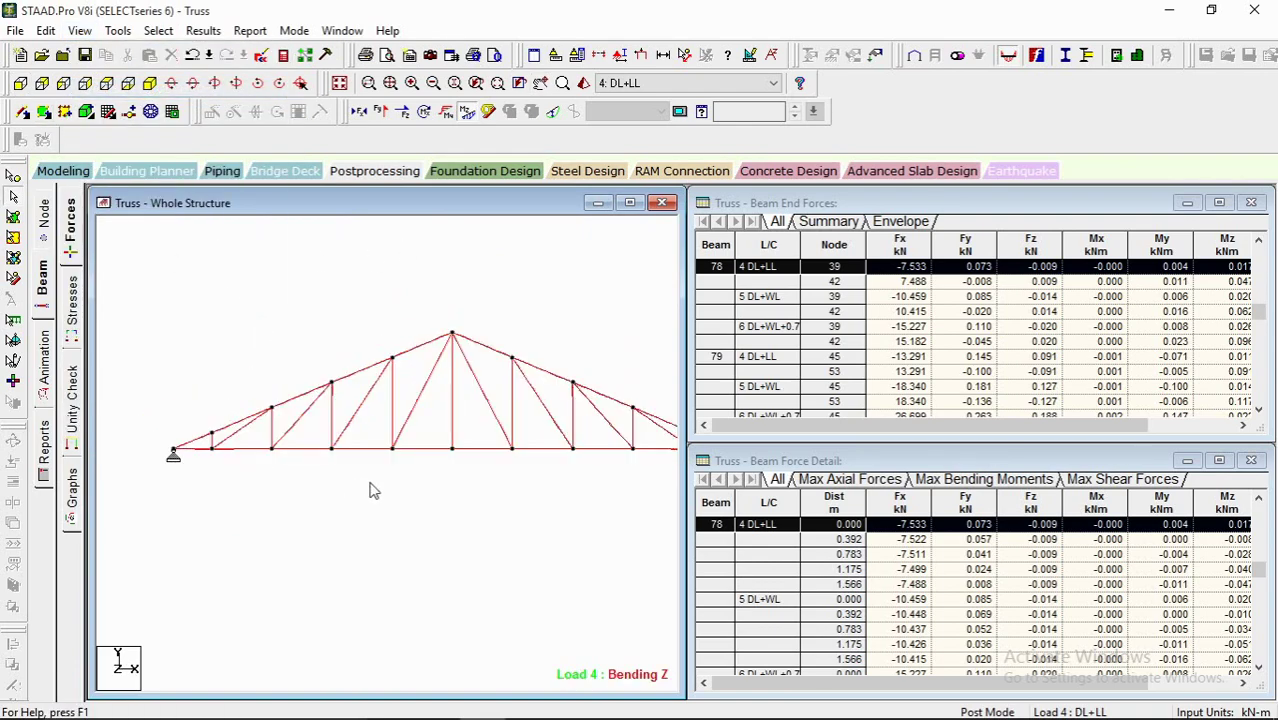
Step: Examine the bending Z diagrams along the isolated truss from one support across the ridge to the other side
scroll(288, 425, "up", 5)
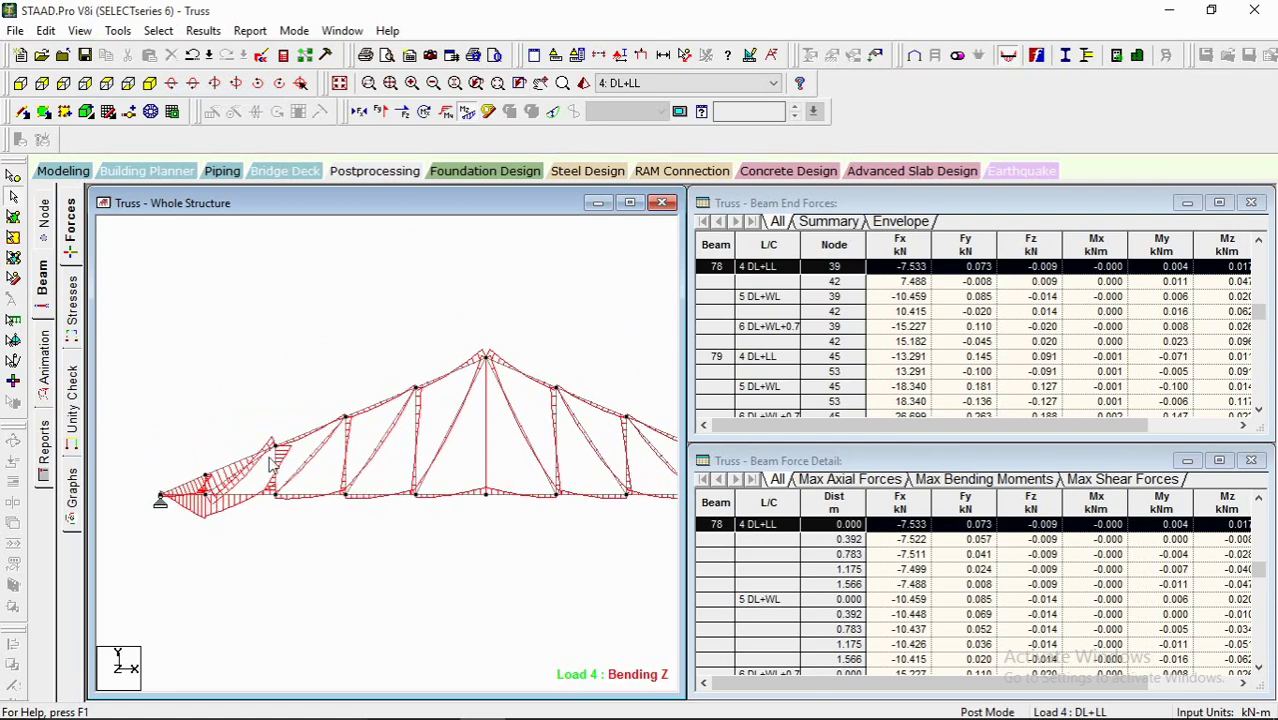
scroll(313, 472, "up", 2)
middle_click_drag(440, 442, 137, 499)
middle_click_drag(558, 430, 230, 385)
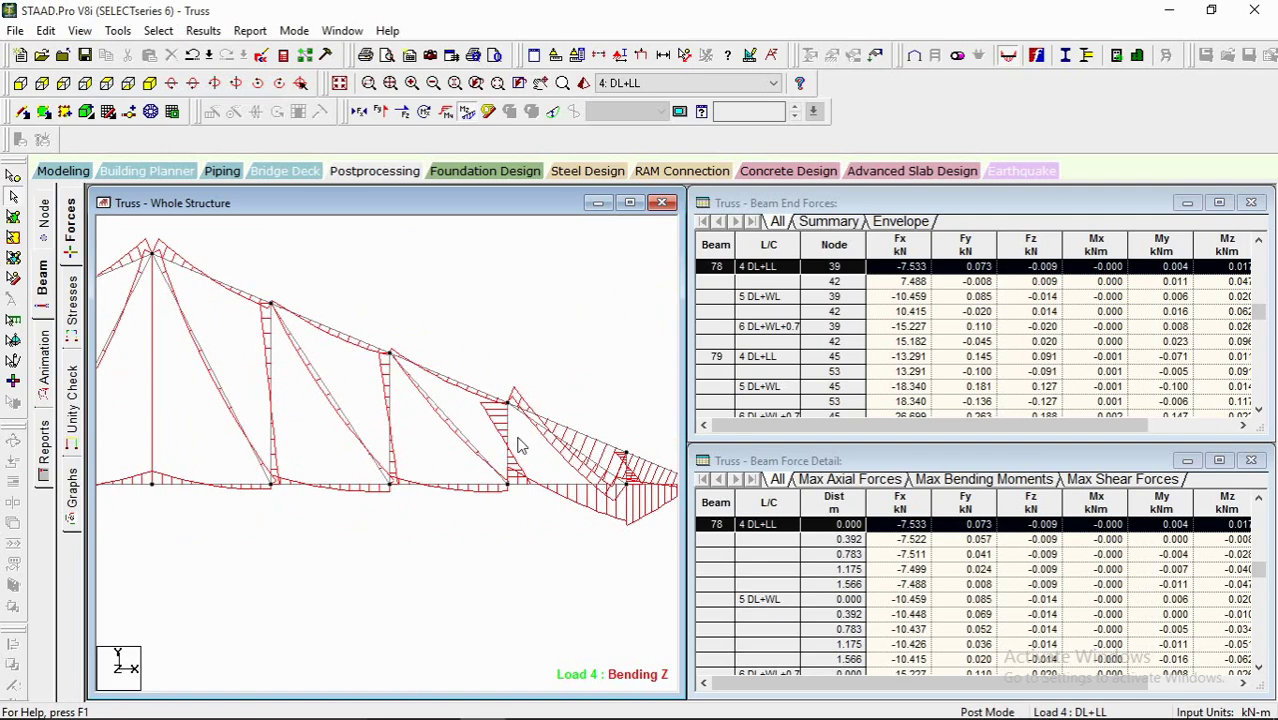
middle_click_drag(519, 446, 477, 409)
middle_click_drag(291, 372, 490, 414)
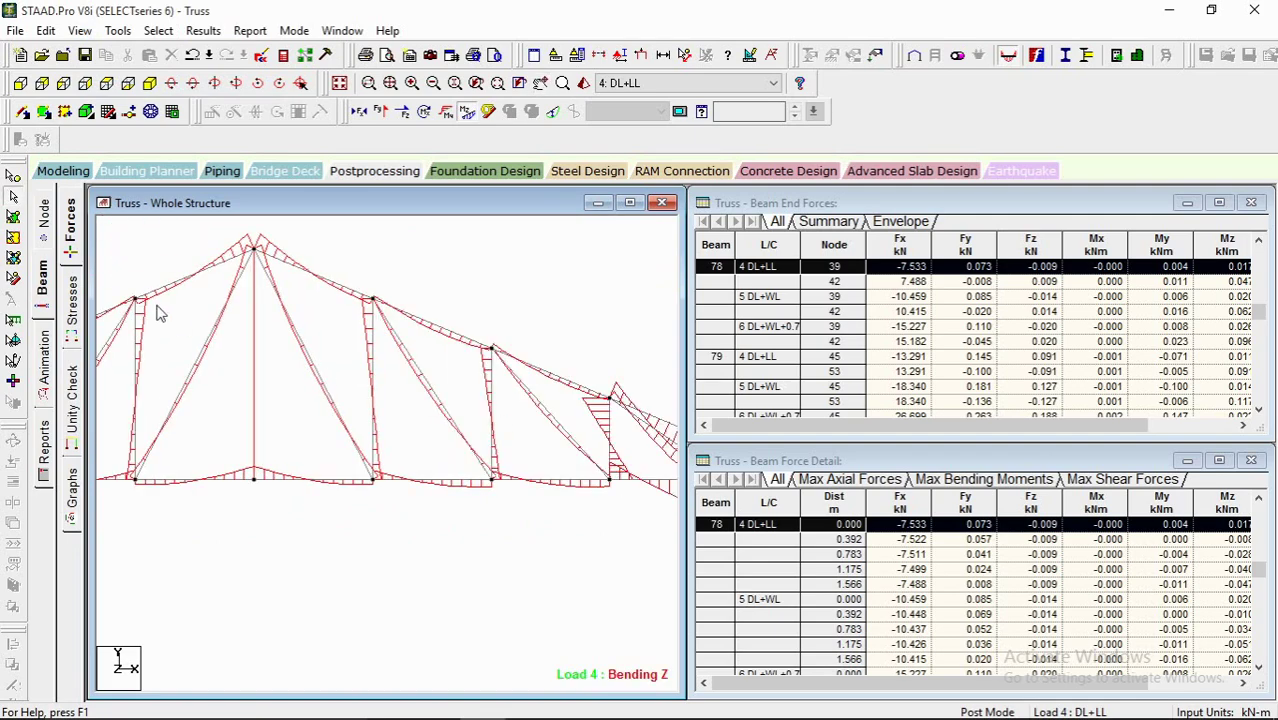
middle_click_drag(251, 350, 366, 343)
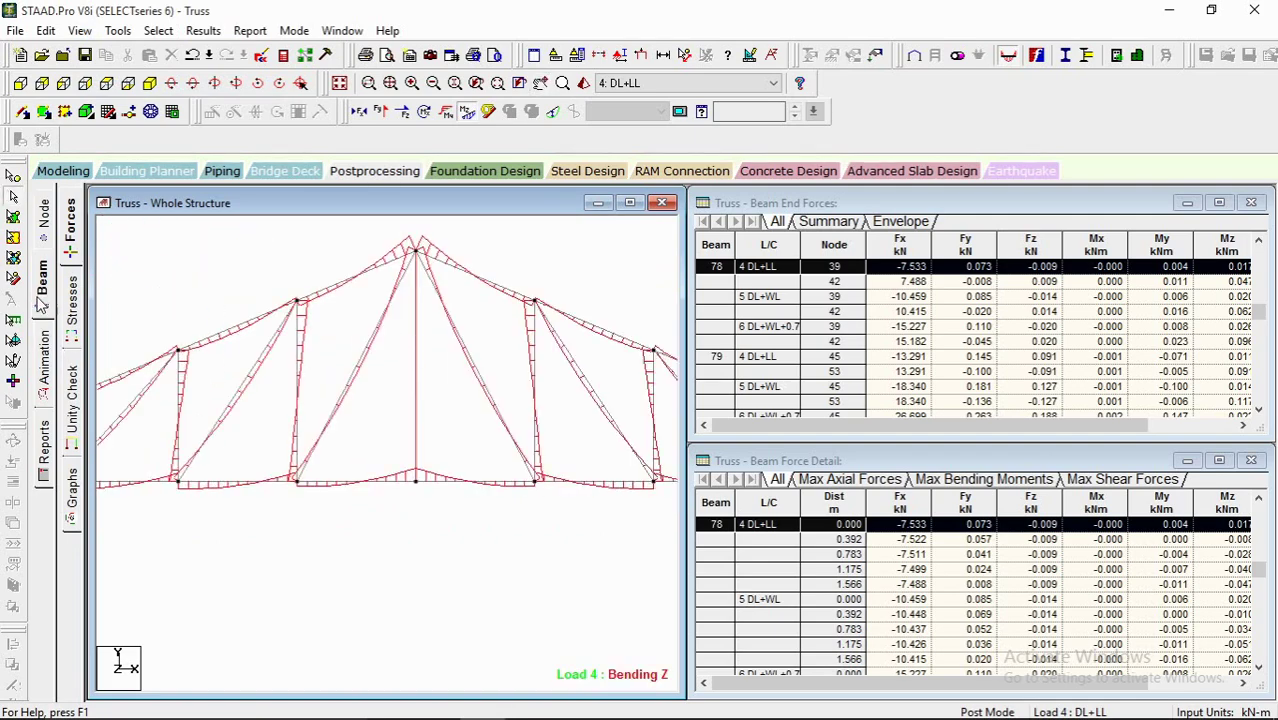
Step: Display the isolated truss's beam stress diagrams at a reduced scale in an enlarged structure view
left_click(73, 318)
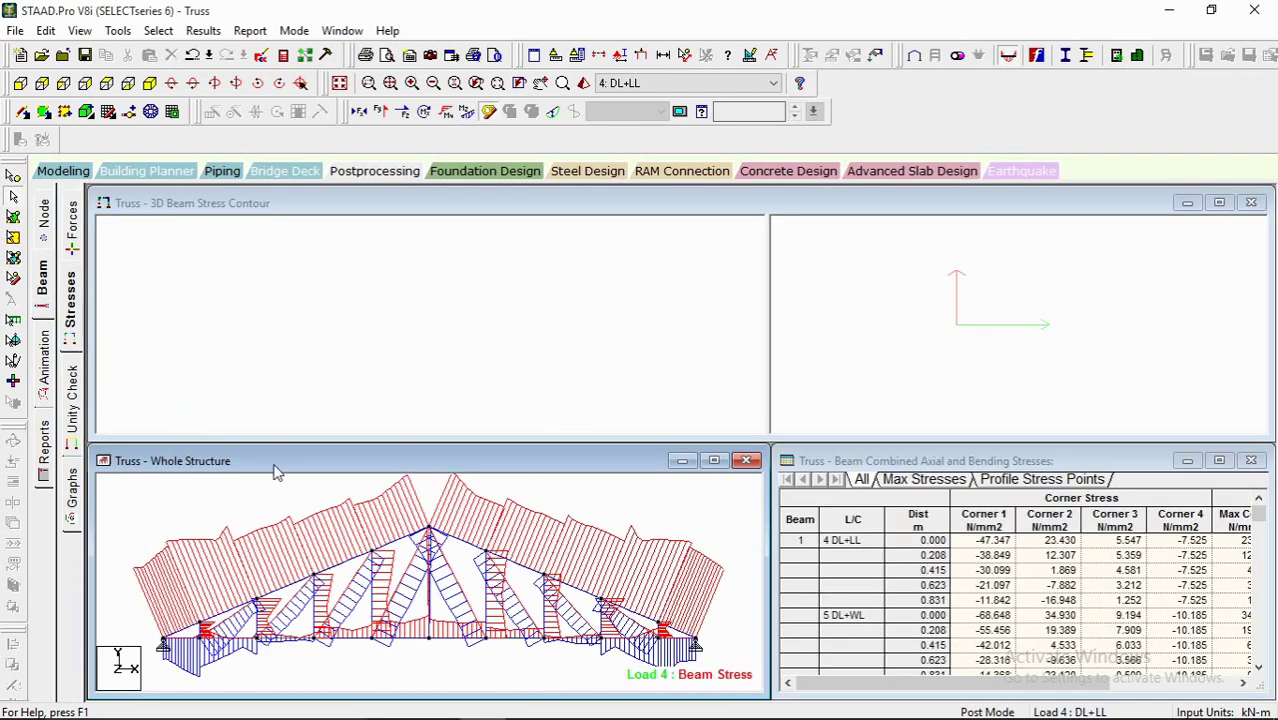
scroll(404, 562, "down", 5, "ctrl")
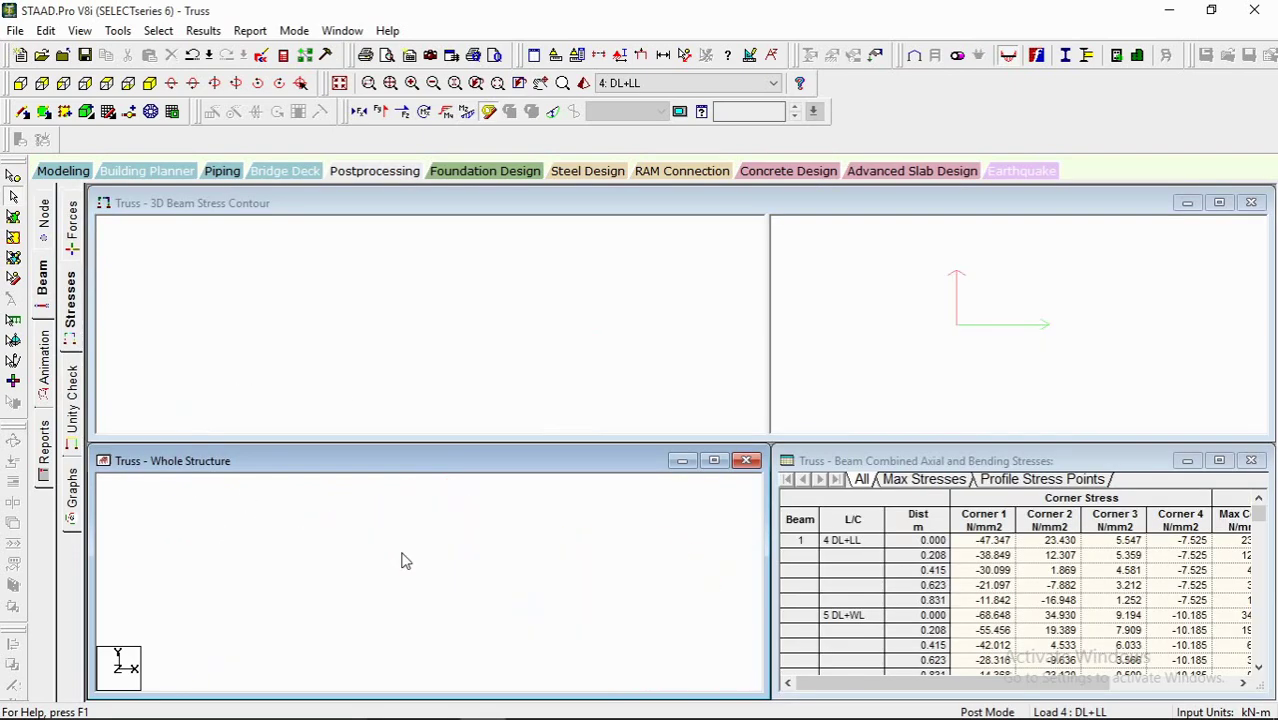
scroll(403, 566, "down", 3, "ctrl")
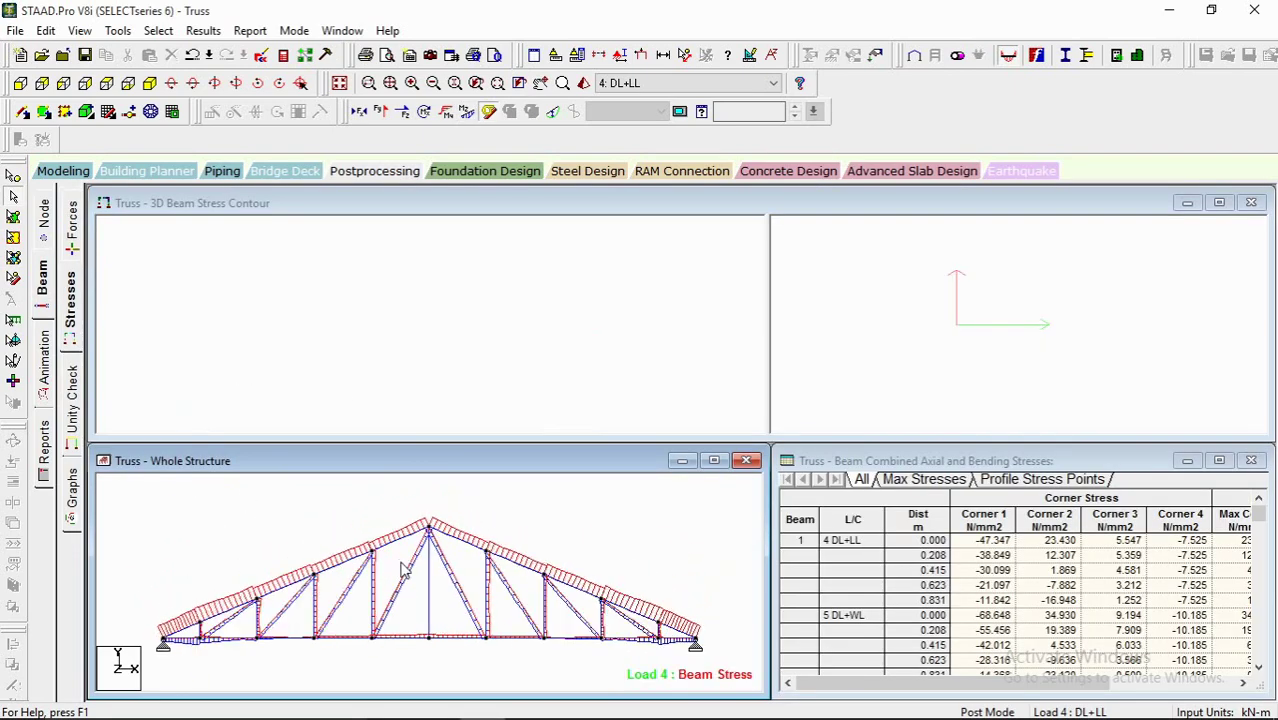
mouse_move(364, 583)
middle_mouse_down()
mouse_move(416, 531)
mouse_move(369, 568)
middle_mouse_up()
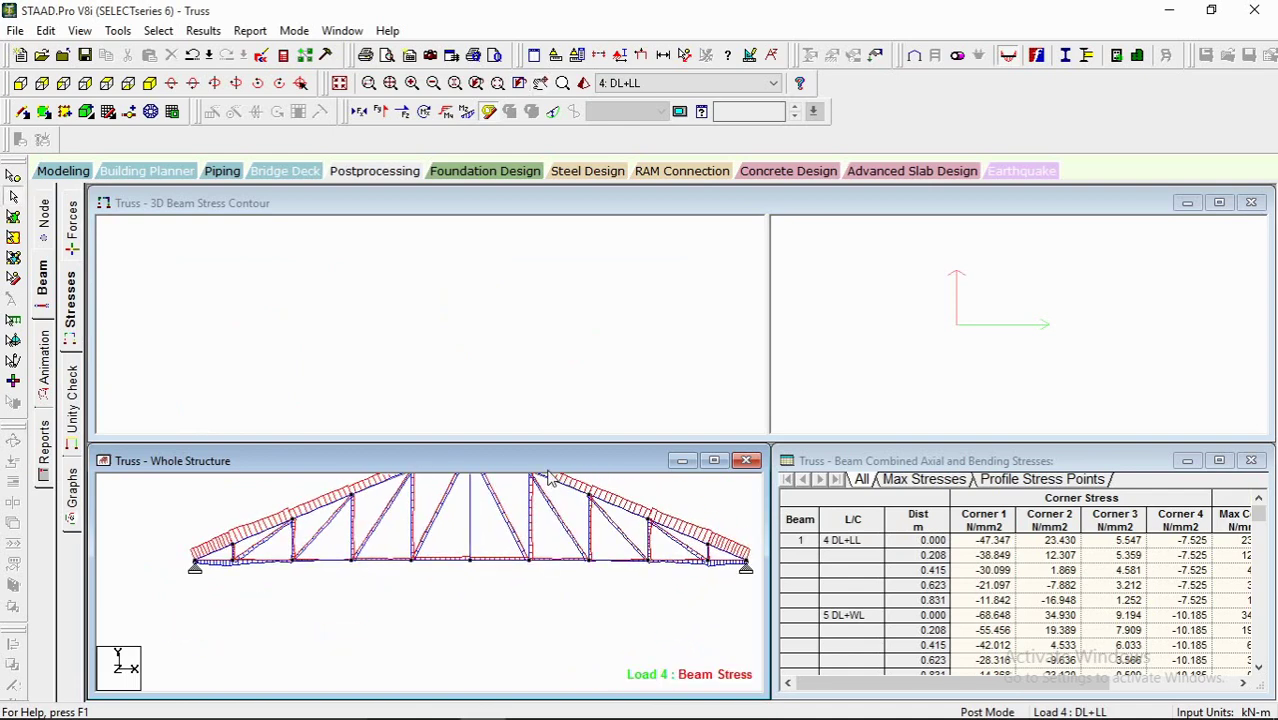
double_click(548, 462)
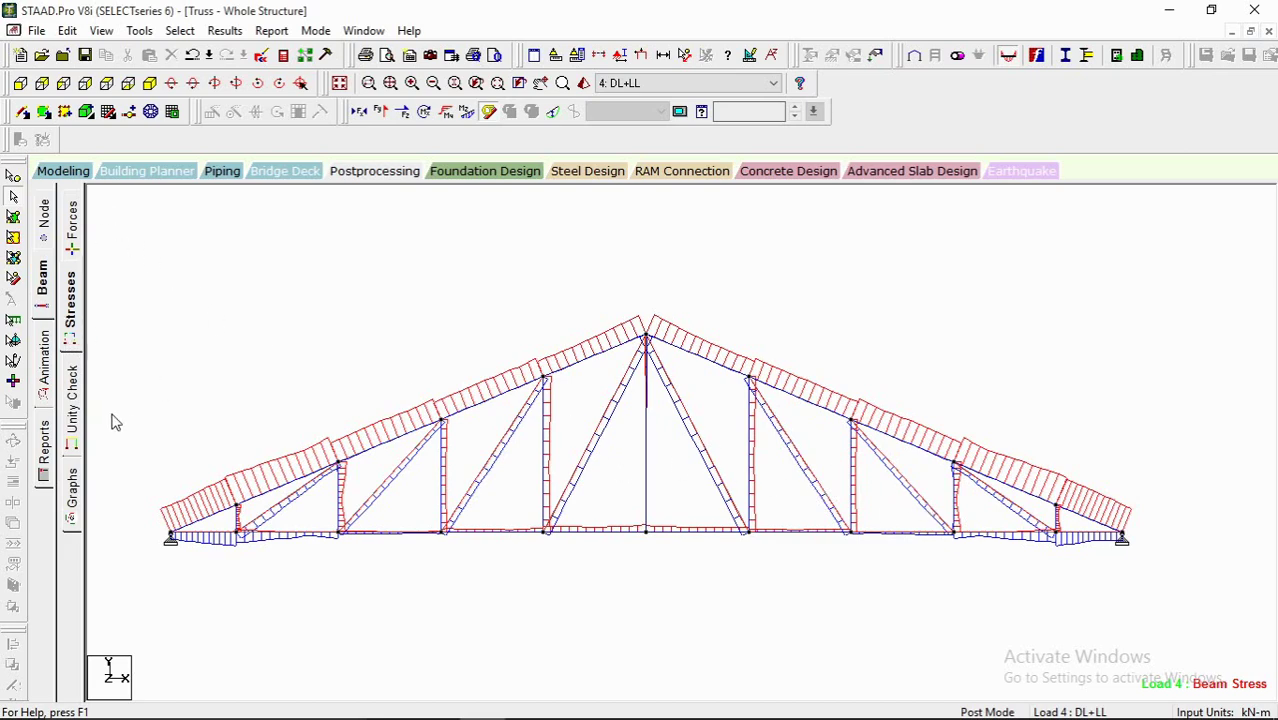
middle_click_drag(632, 445, 658, 419)
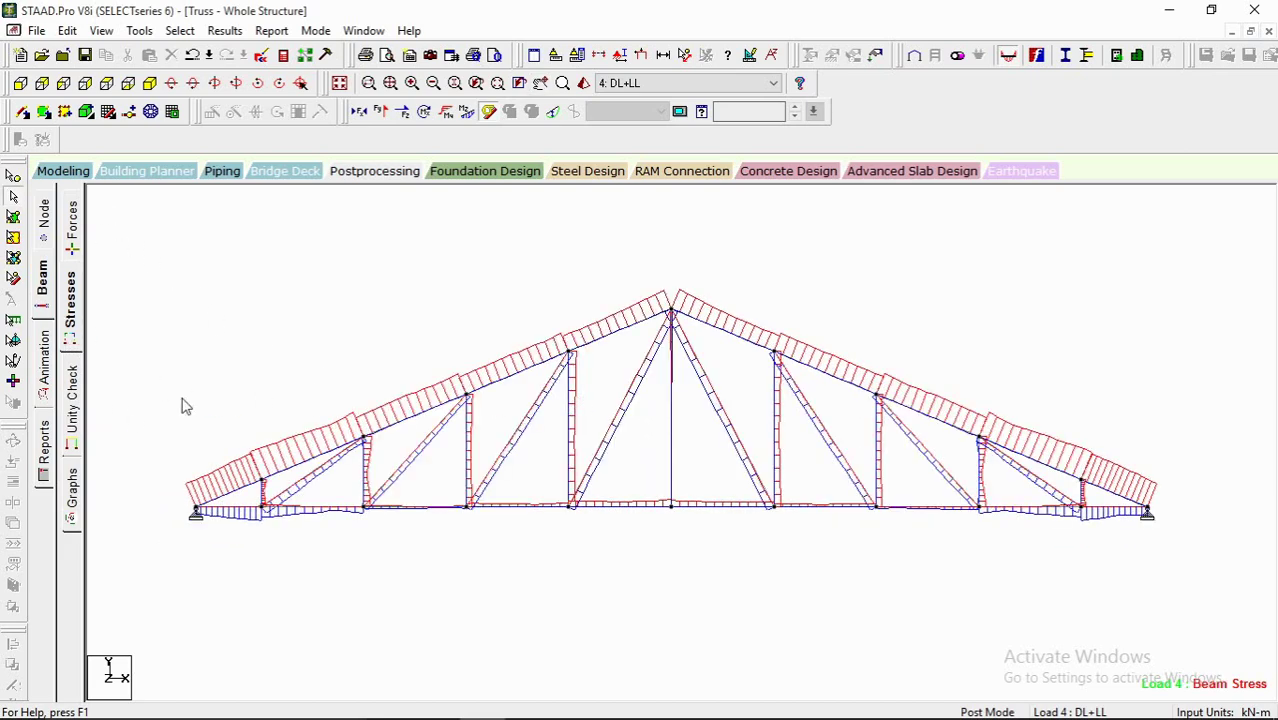
Step: Open the unity check results and examine the member ratios around the ridge of the isolated truss
left_click(68, 378)
middle_click_drag(333, 467, 329, 318)
scroll(372, 453, "up", 5)
middle_click_drag(427, 383, 288, 403)
scroll(310, 395, "up", 2)
mouse_move(480, 385)
middle_mouse_down()
mouse_move(425, 392)
mouse_move(570, 415)
middle_mouse_up()
scroll(473, 397, "up", 3)
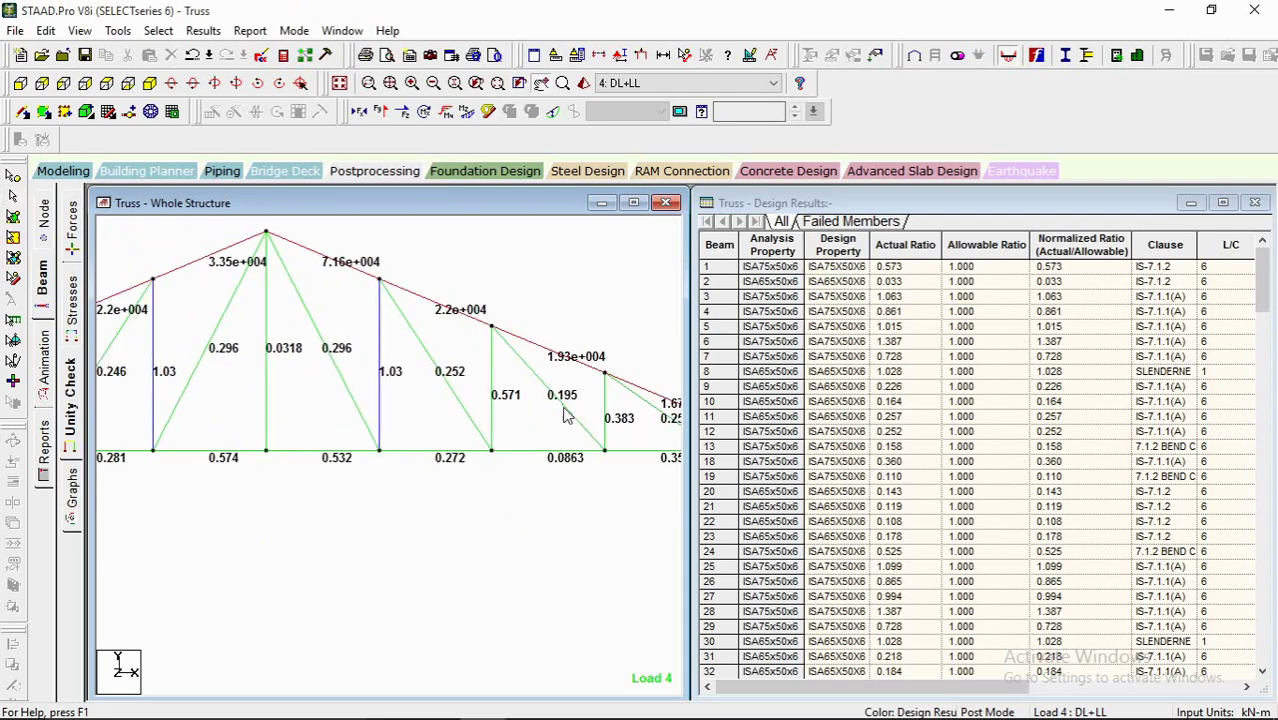
Step: Examine the unity ratios of the chord and web members toward both supports of the isolated truss
scroll(450, 401, "down", 1)
middle_click_drag(407, 403, 640, 400)
middle_click_drag(464, 397, 595, 393)
middle_click_drag(384, 392, 474, 390)
scroll(474, 390, "down", 3)
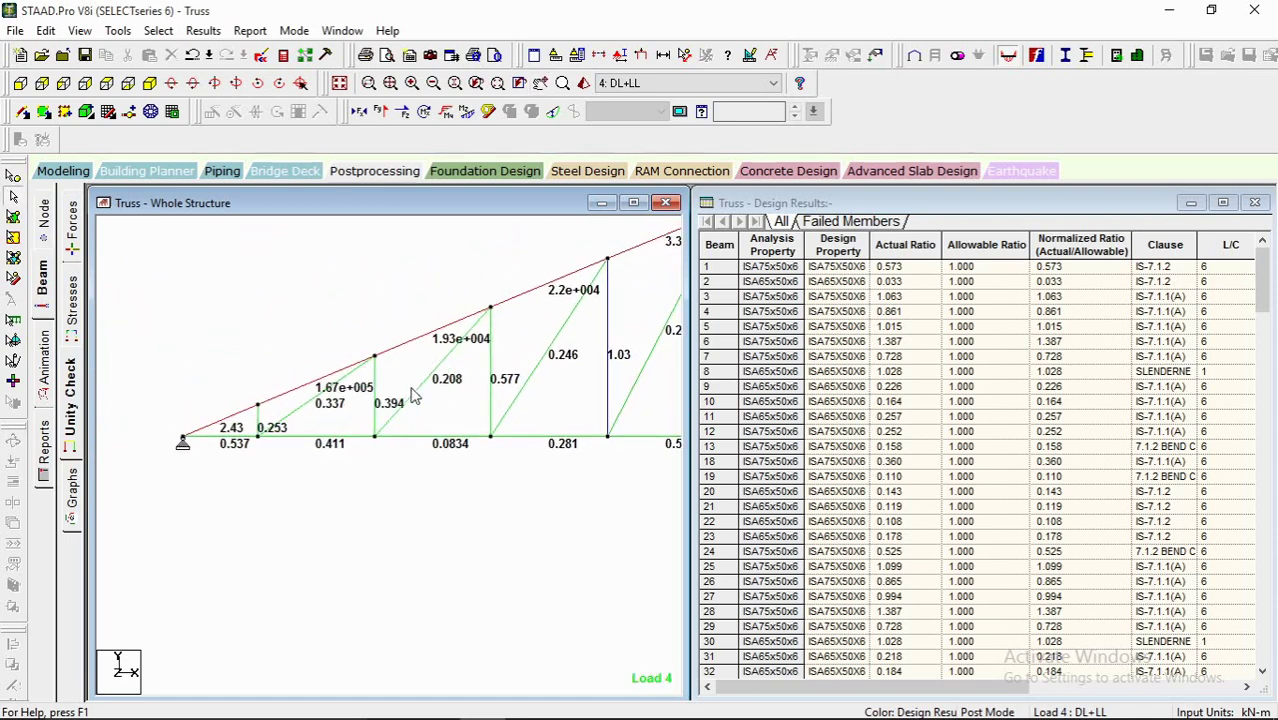
scroll(371, 444, "up", 3)
middle_click_drag(371, 444, 228, 399)
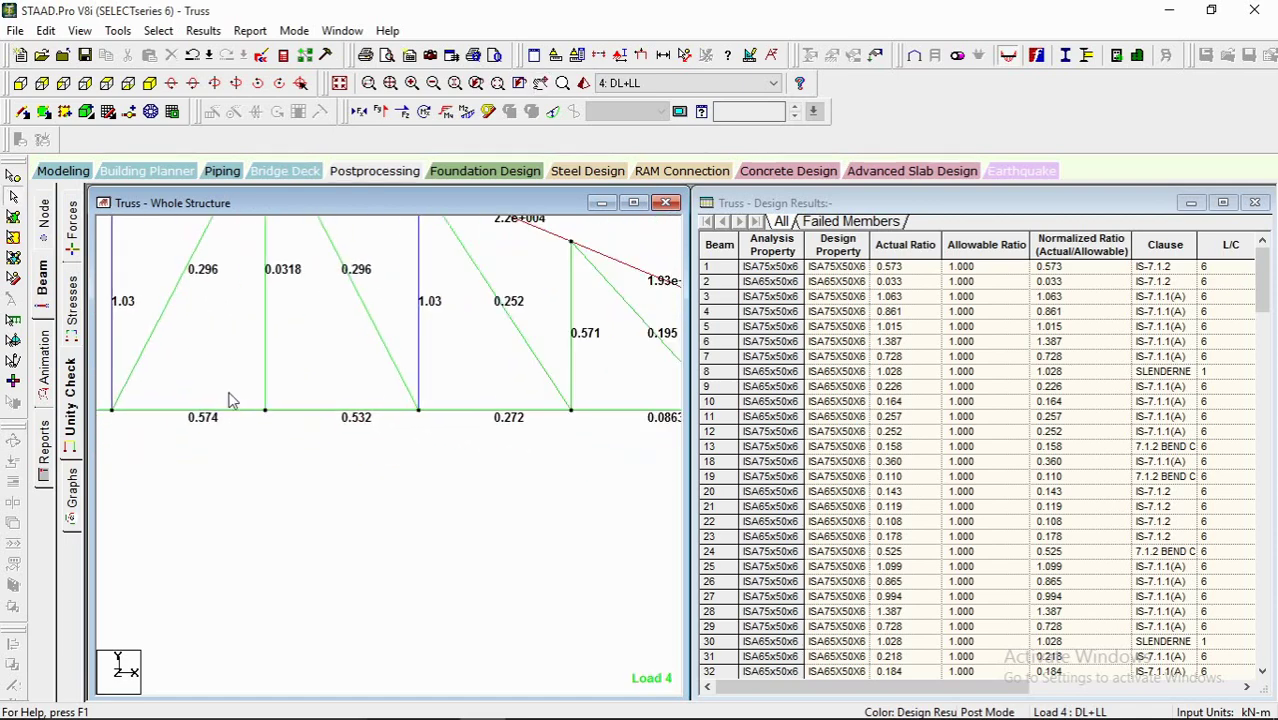
middle_click_drag(479, 376, 328, 362)
middle_click_drag(537, 360, 541, 412)
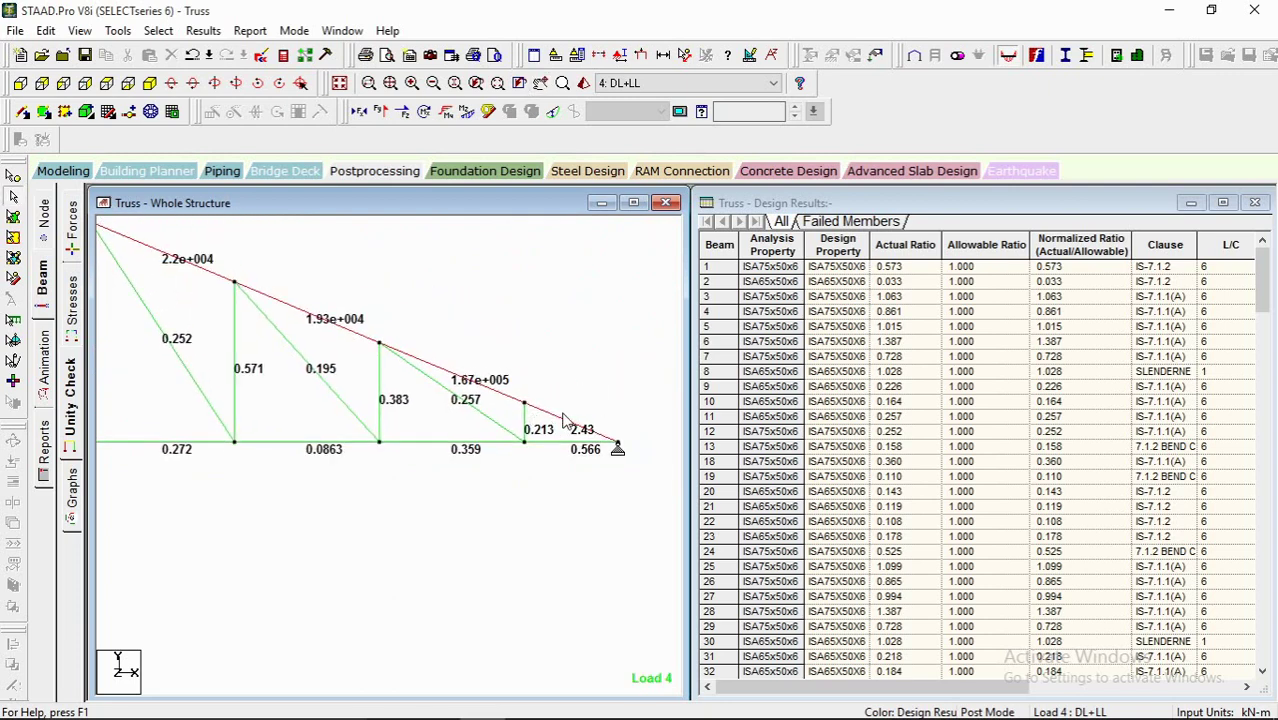
Step: List only the failed members and locate beam 65 from that list on the isolated truss
left_click(836, 222)
left_click(740, 267)
left_click(720, 296)
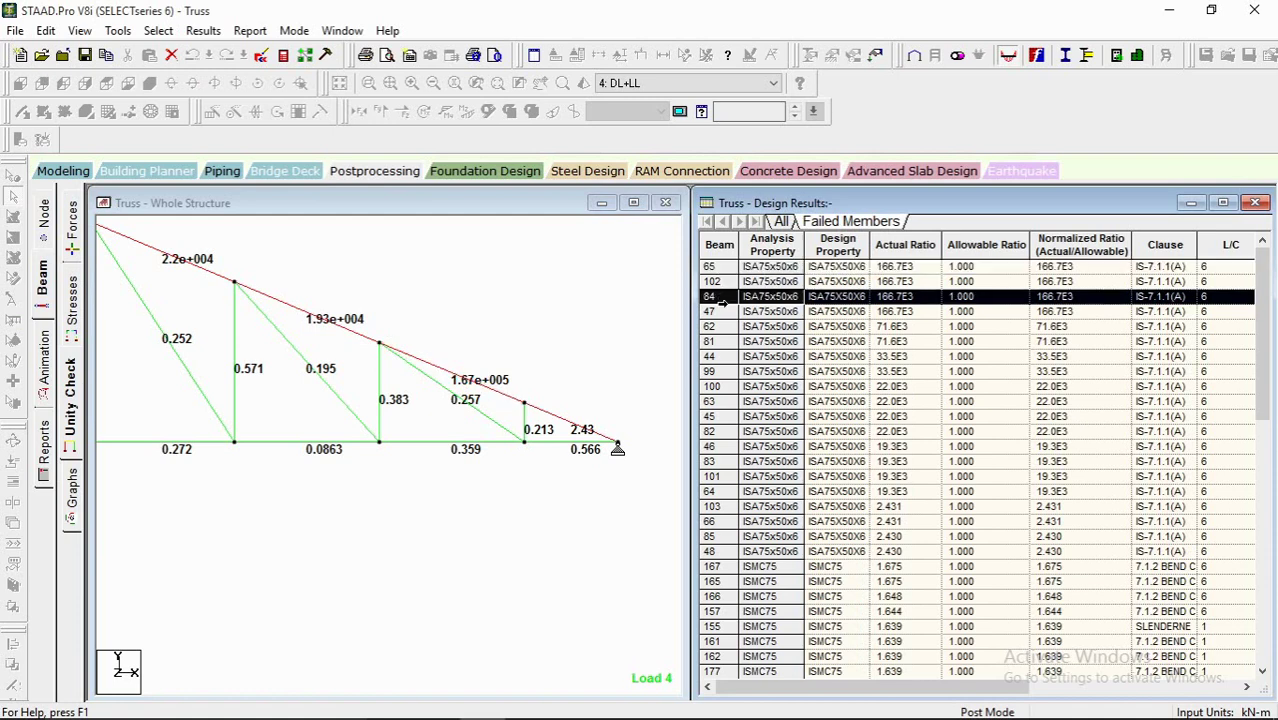
left_click(720, 326)
left_click(720, 296)
left_click(715, 267)
middle_click_drag(473, 345, 567, 414)
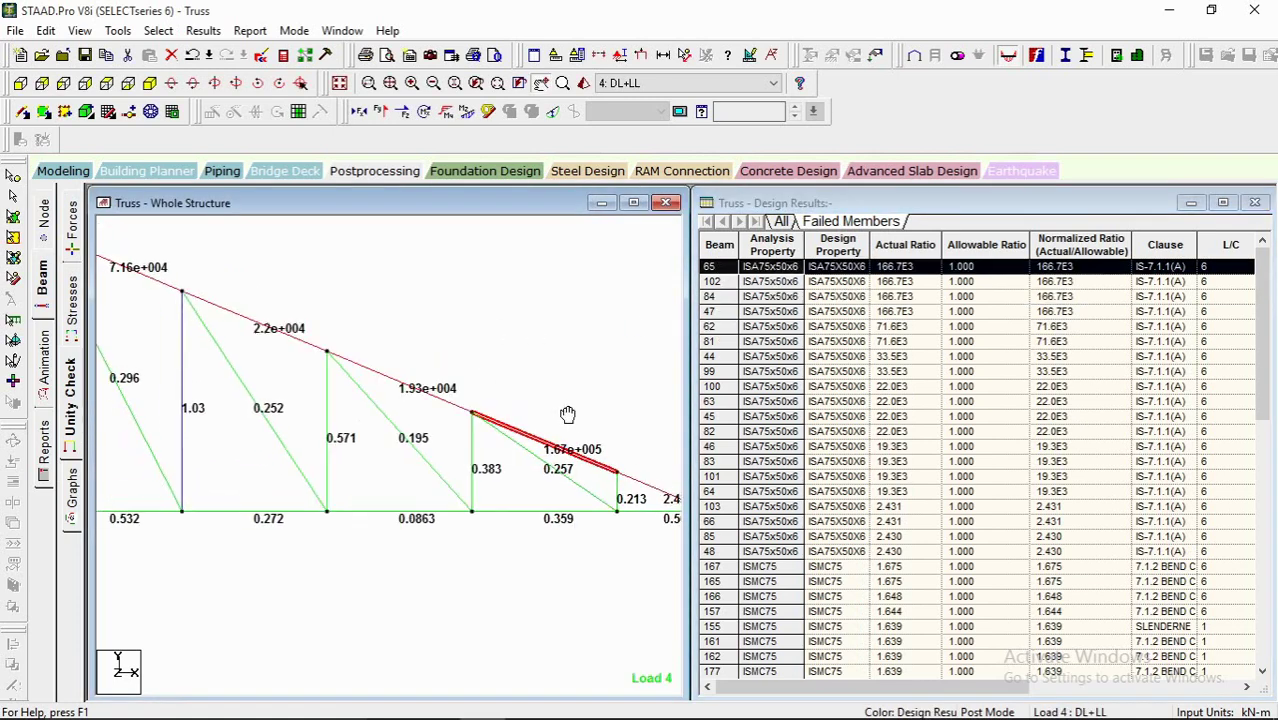
Step: Check the two vertical web members with a 1.03 unity ratio on either side of the ridge
left_click(465, 449)
left_click(442, 449)
left_click(410, 448)
mouse_move(300, 433)
middle_mouse_down()
mouse_move(484, 427)
mouse_move(459, 436)
mouse_move(576, 408)
middle_mouse_up()
left_click(537, 372)
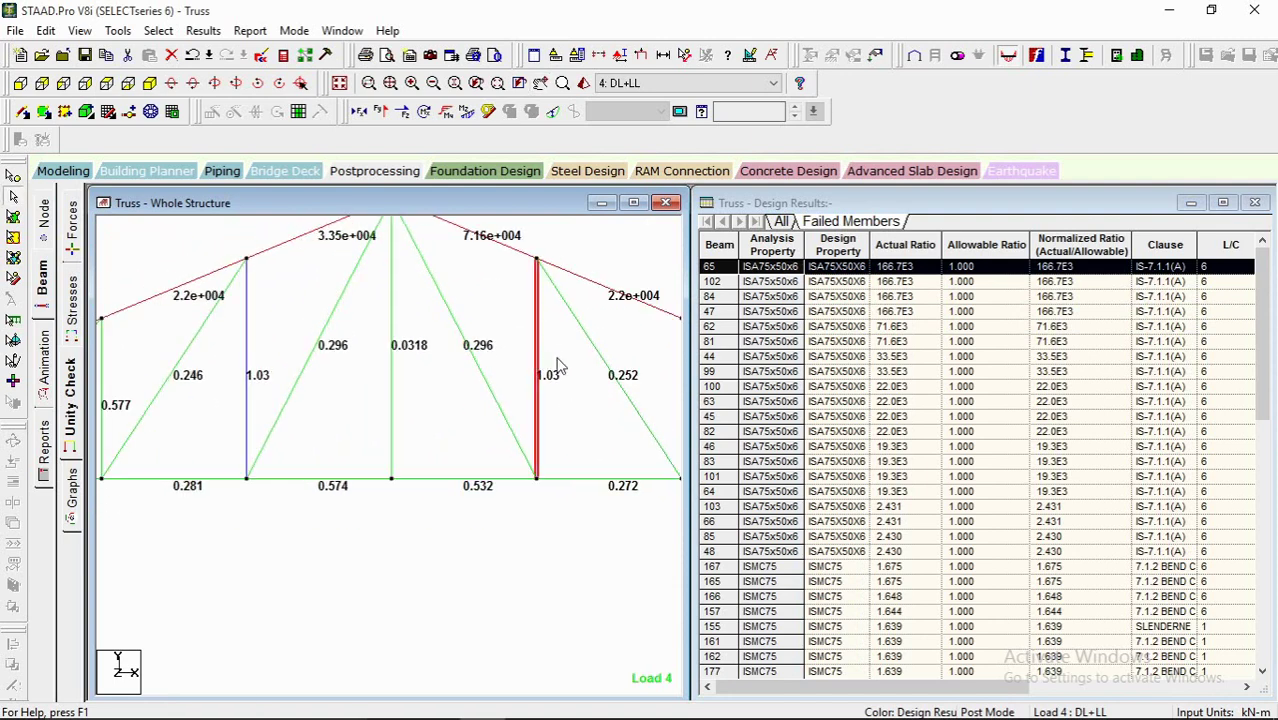
middle_click_drag(495, 329, 608, 329)
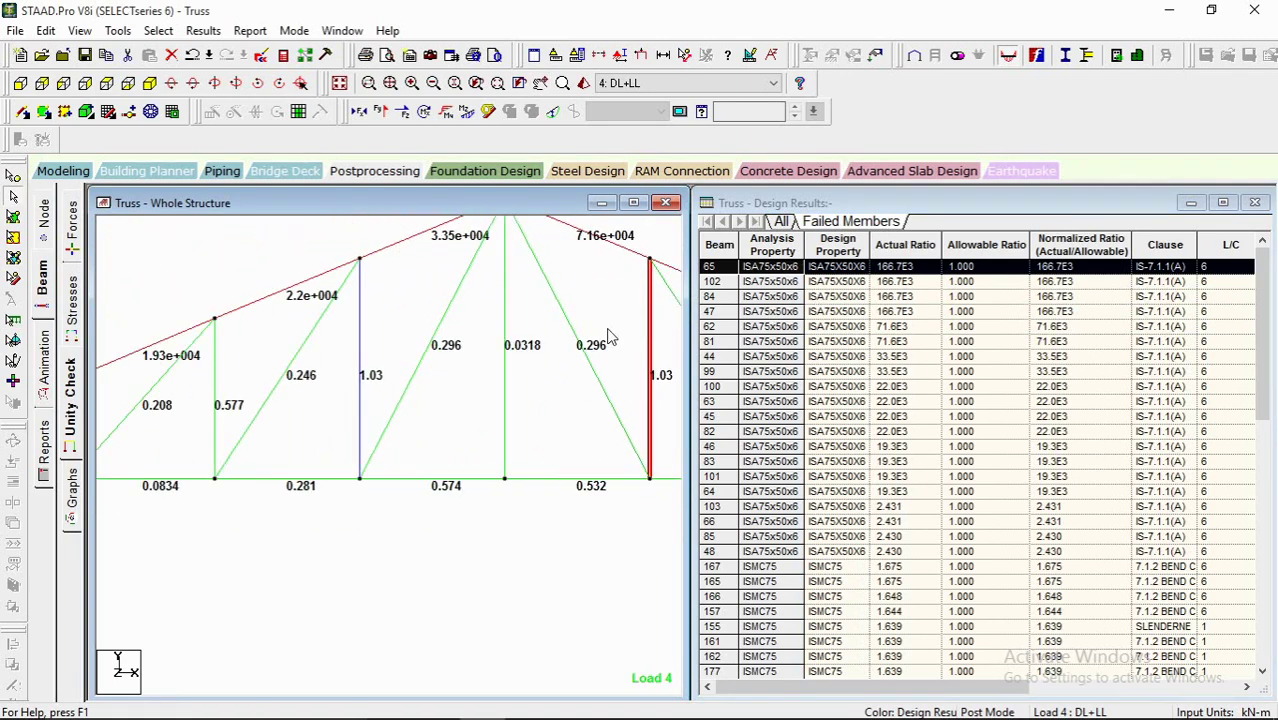
left_click(361, 346)
middle_click_drag(400, 337, 690, 323)
left_click(425, 339)
middle_click_drag(413, 391, 324, 420)
middle_click_drag(552, 378, 293, 475)
left_click(345, 413)
left_click(305, 438)
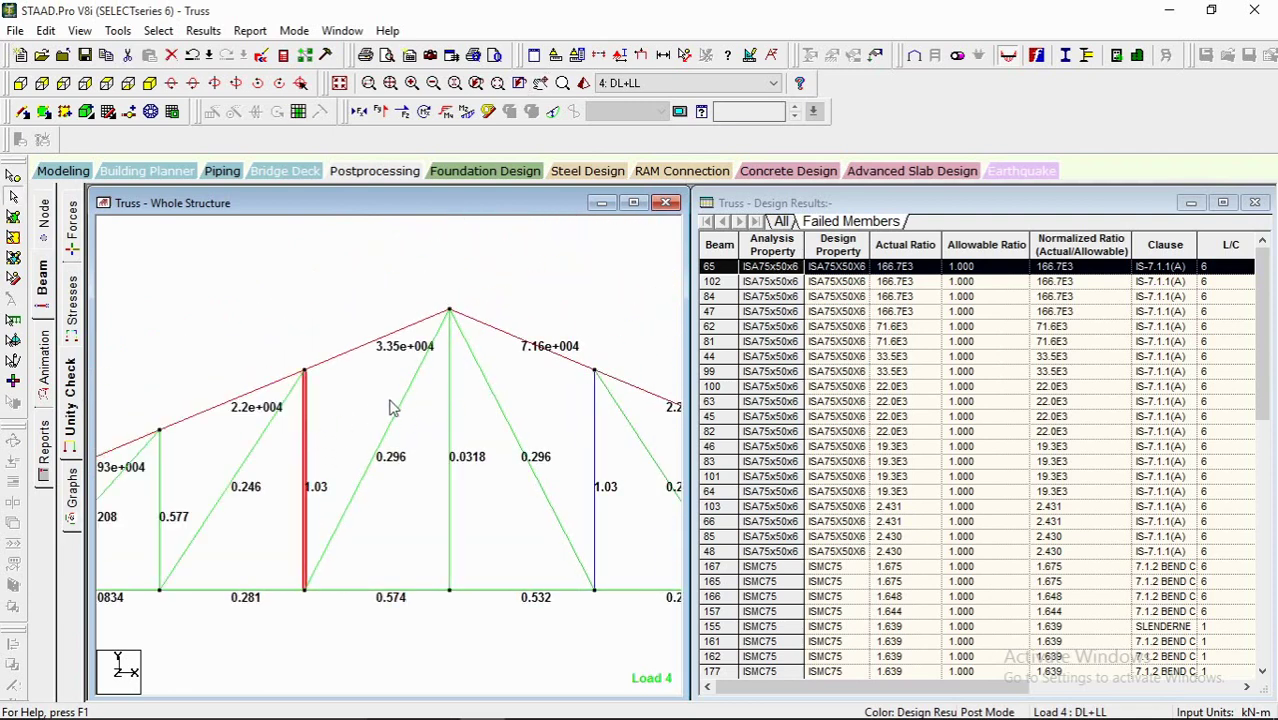
Step: Review the unity ratios of the top-chord members across the isolated truss
middle_click_drag(418, 379, 293, 362)
middle_click_drag(499, 430, 443, 414)
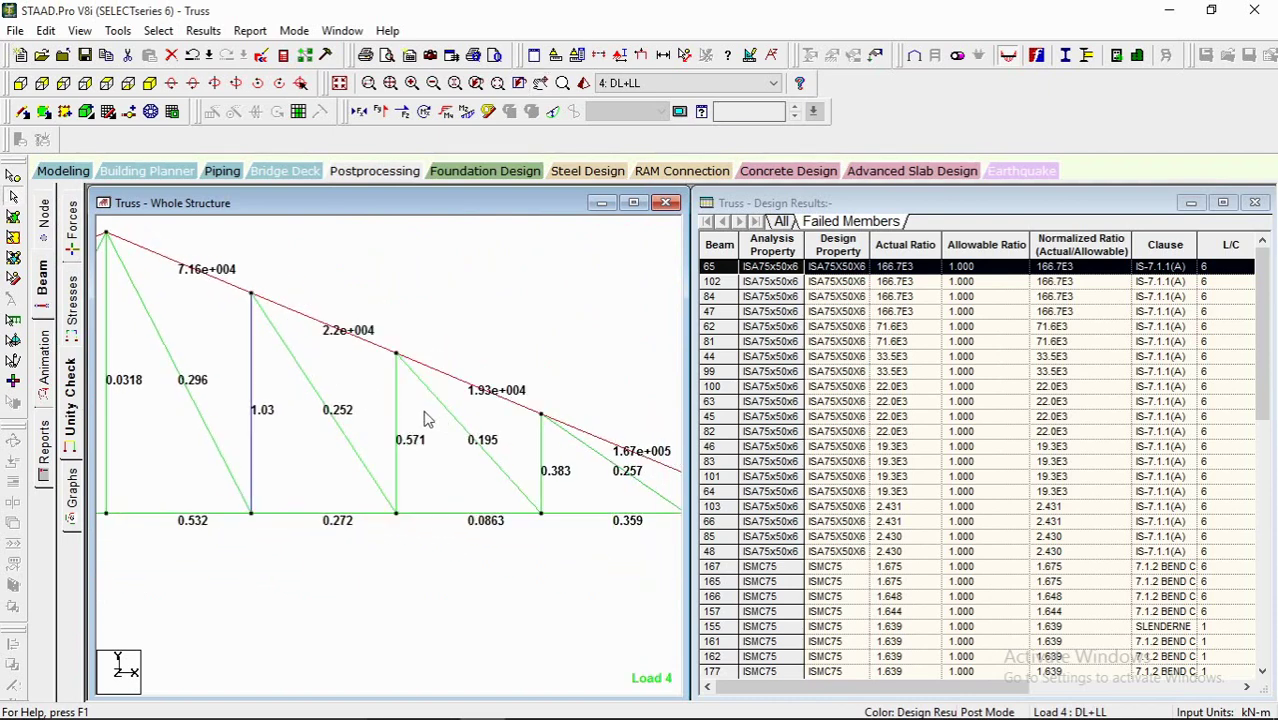
scroll(514, 396, "down", 6)
mouse_move(450, 465)
middle_mouse_down()
mouse_move(579, 456)
mouse_move(620, 432)
mouse_move(419, 395)
mouse_move(606, 424)
middle_mouse_up()
scroll(317, 397, "down", 2)
middle_click_drag(205, 370, 405, 371)
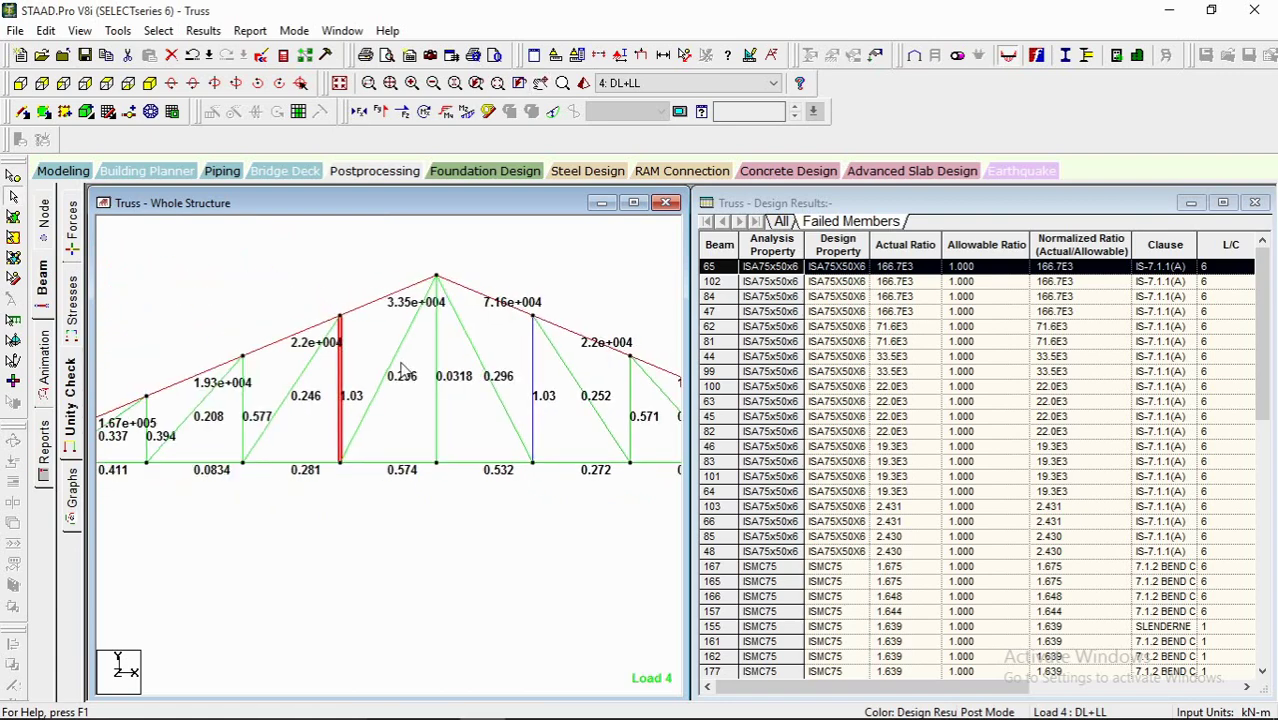
scroll(405, 371, "down", 2)
Step: Restore the whole structure in an isometric view and inspect the unity ratios near the truss supports
left_click(340, 84)
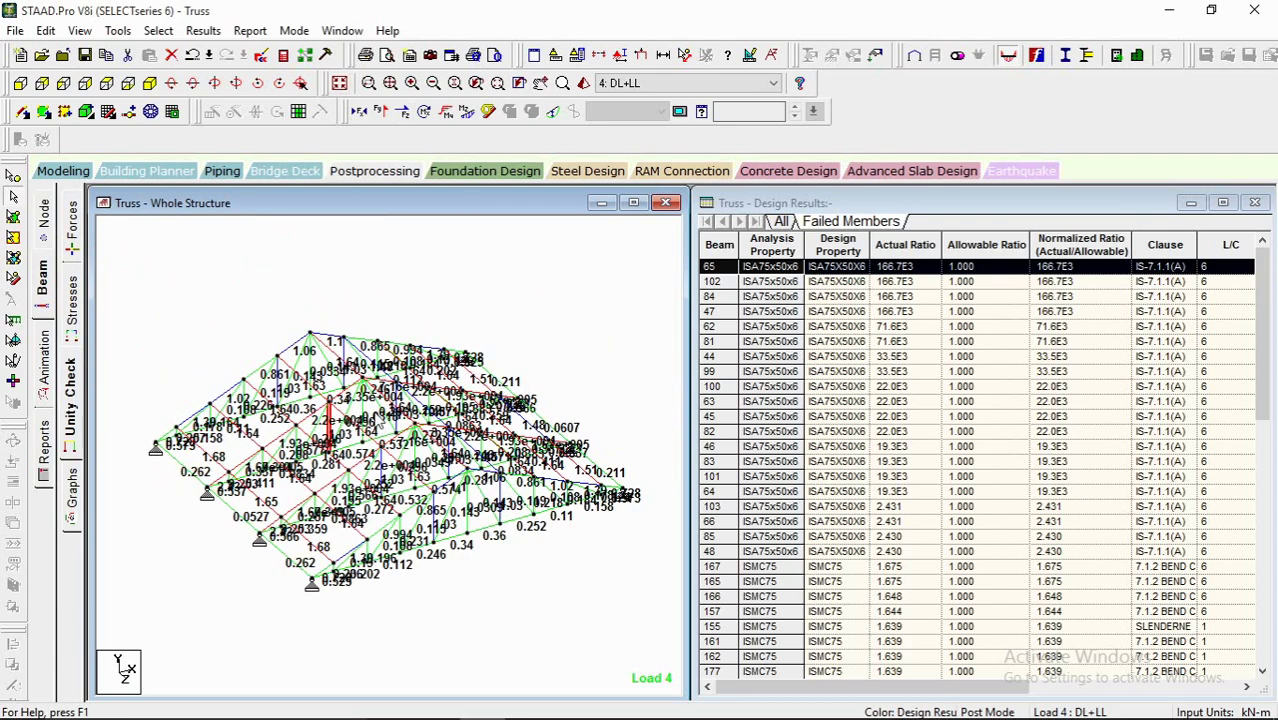
scroll(287, 441, "up", 4)
scroll(287, 441, "up", 1)
middle_click_drag(287, 441, 428, 476)
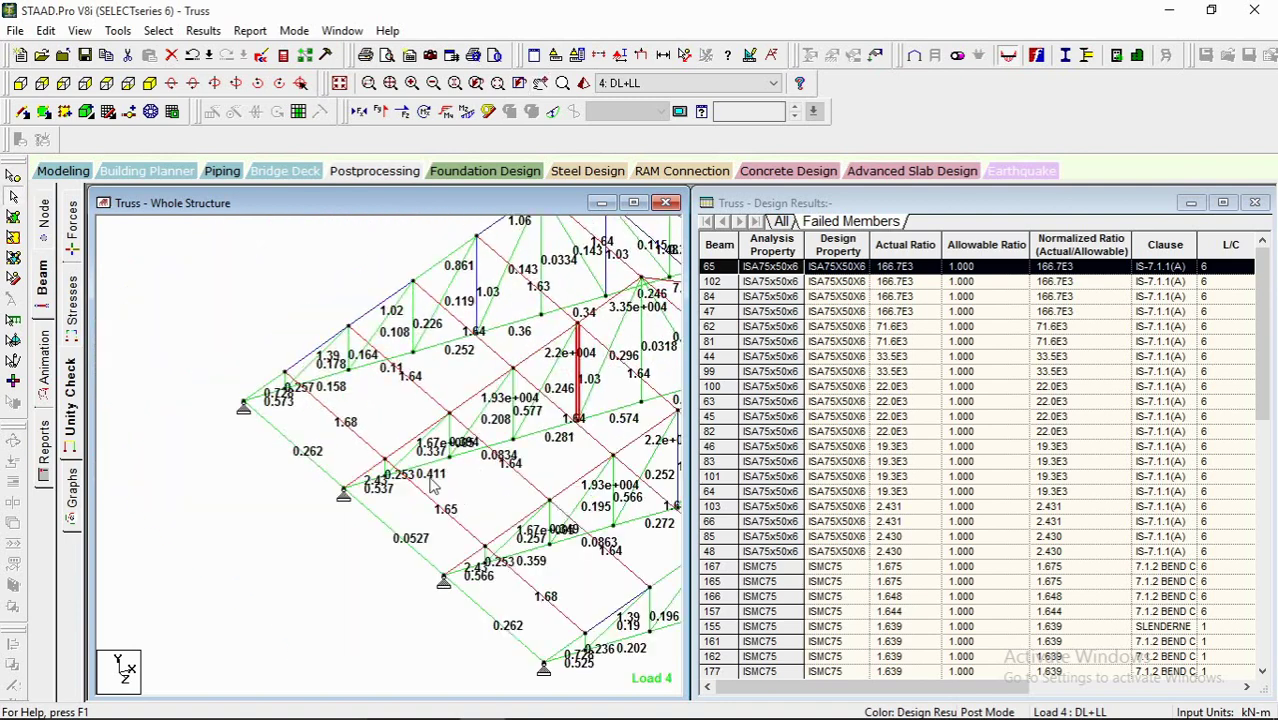
Step: Examine the unity ratios along the interior truss, from its support up to the ridge and the neighbouring purlins
scroll(425, 496, "up", 4)
middle_click_drag(515, 553, 582, 454)
middle_click_drag(325, 345, 407, 510)
middle_click_drag(215, 406, 418, 519)
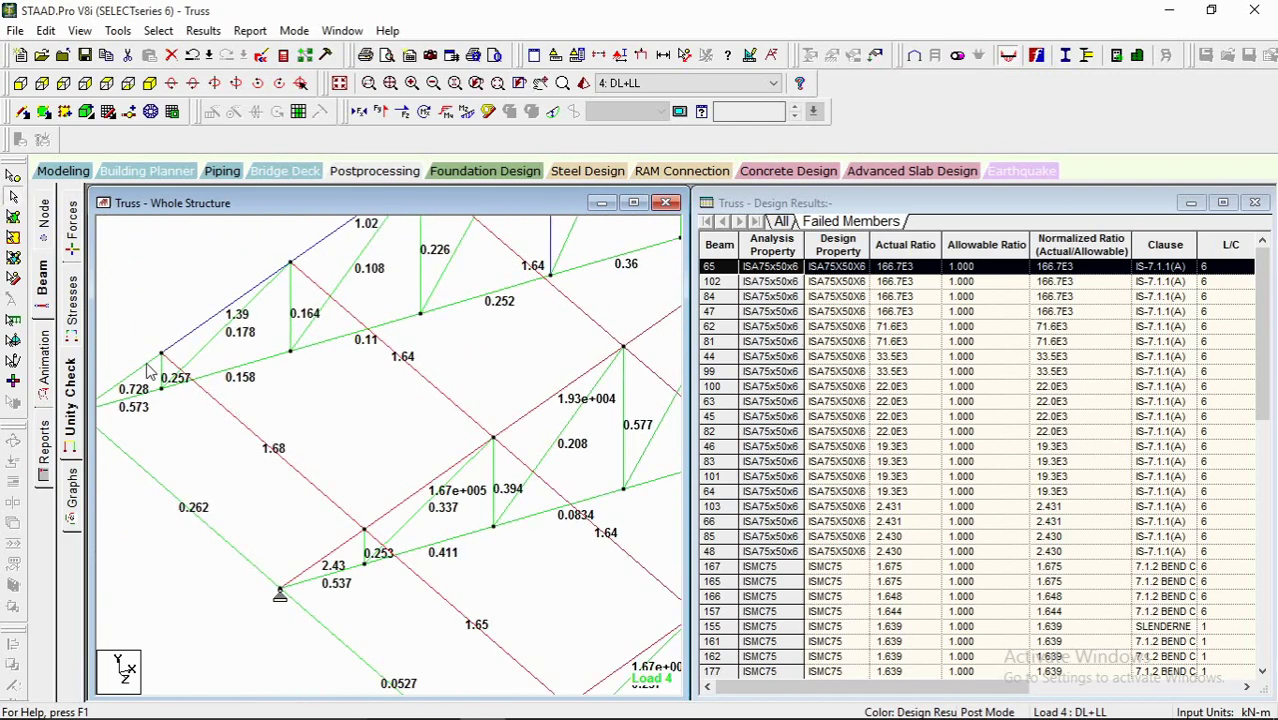
middle_click_drag(331, 456, 216, 455)
middle_click_drag(345, 405, 225, 476)
middle_click_drag(390, 397, 262, 476)
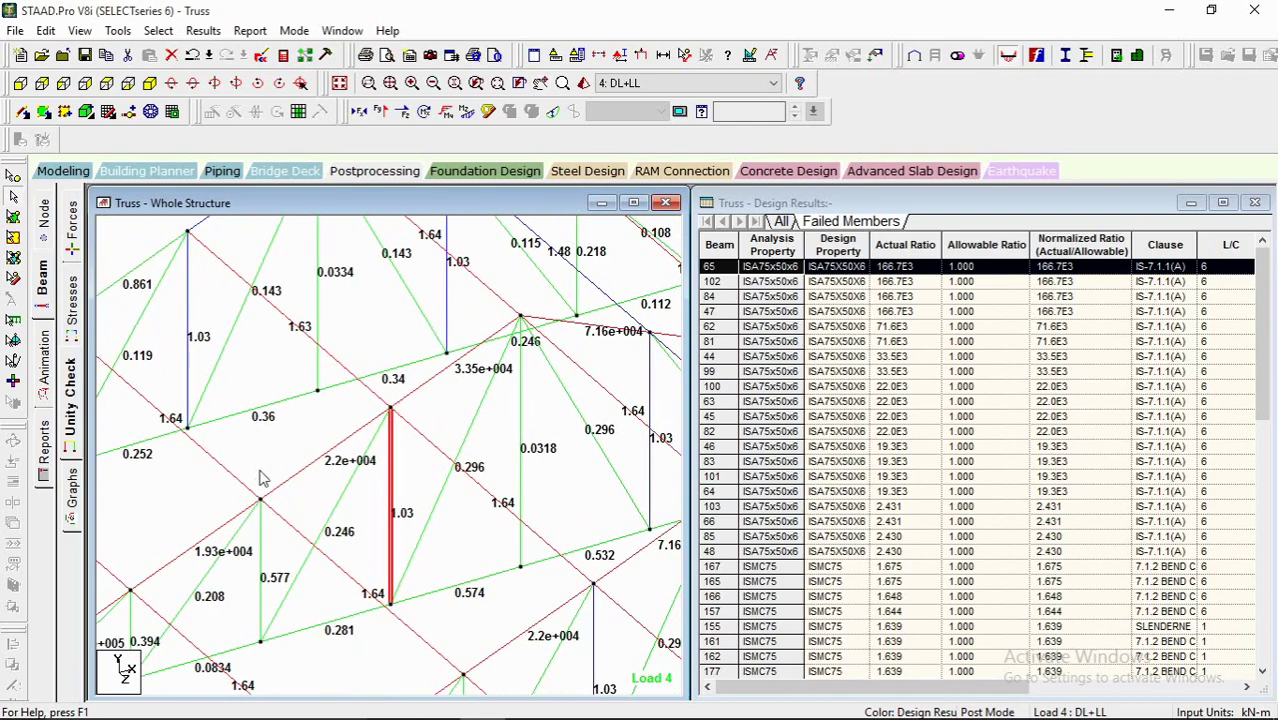
middle_click_drag(446, 415, 430, 393)
scroll(475, 415, "down", 1)
middle_click_drag(496, 485, 446, 337)
middle_click_drag(345, 385, 622, 513)
middle_click_drag(479, 478, 487, 478)
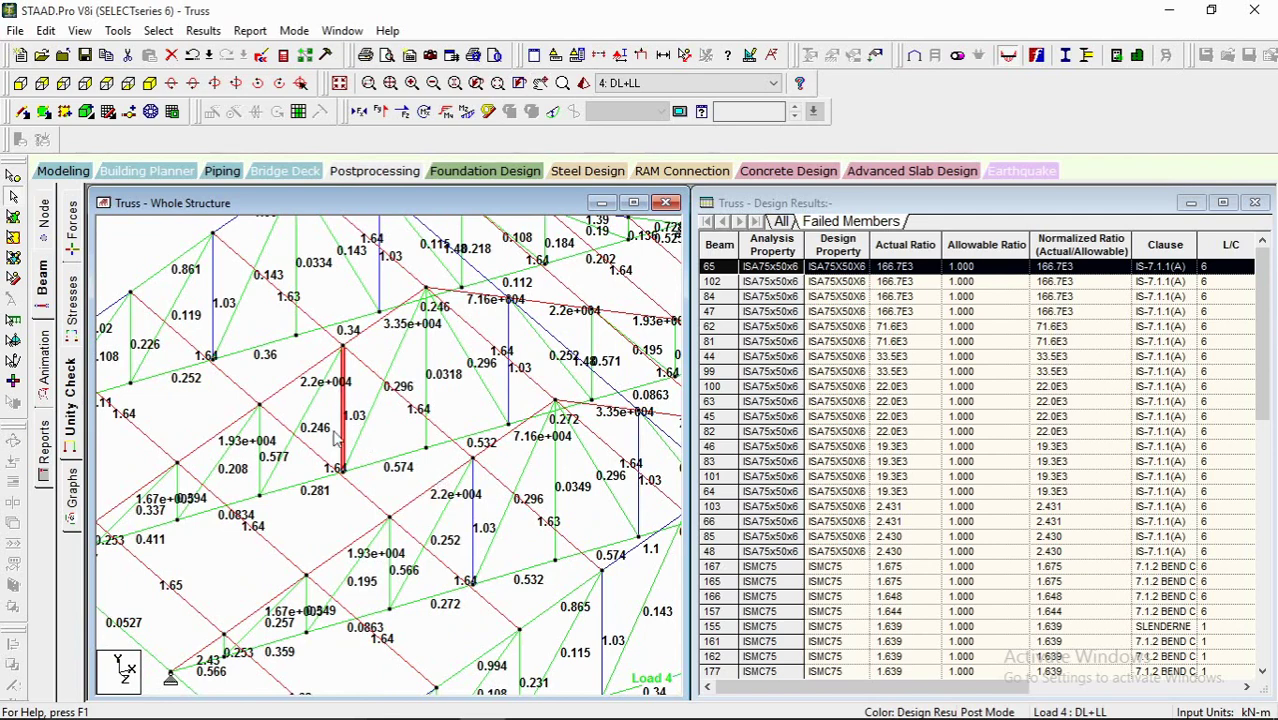
middle_click_drag(347, 511, 391, 513)
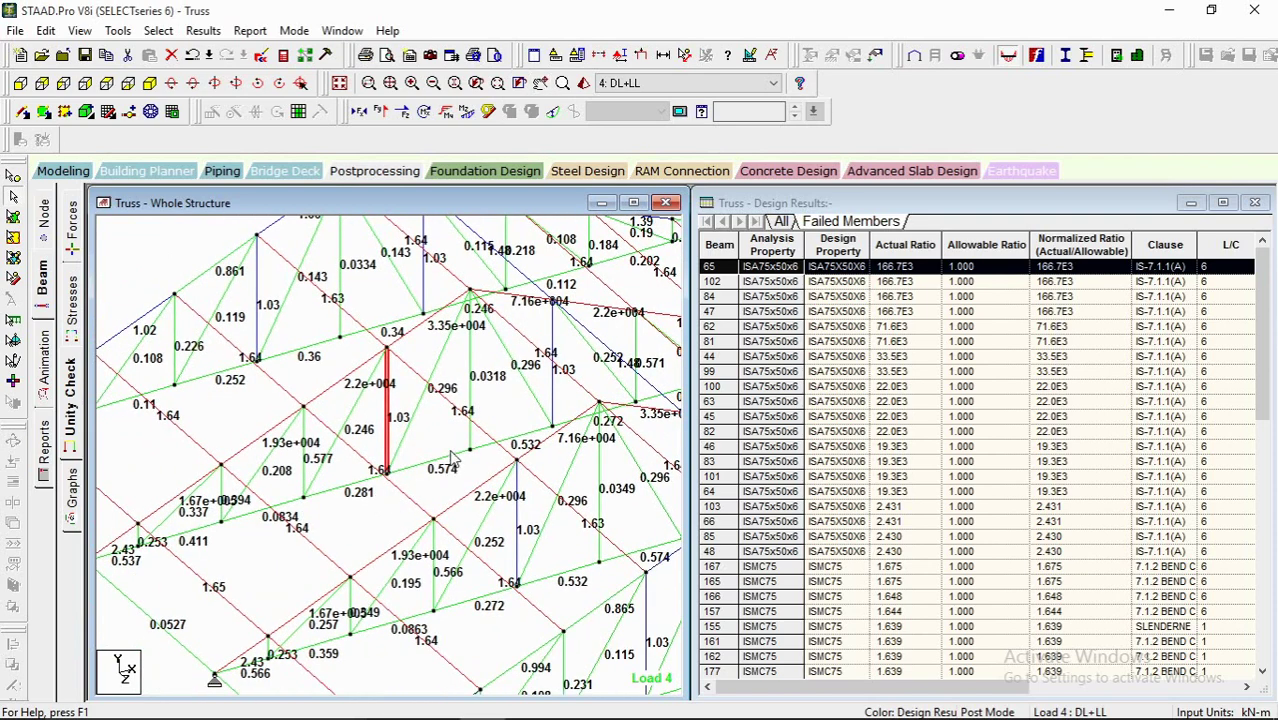
Step: Select purlins between the interior trusses one after another to check their unity ratios, ending on the 1.65 purlin near the supports
left_click(459, 411)
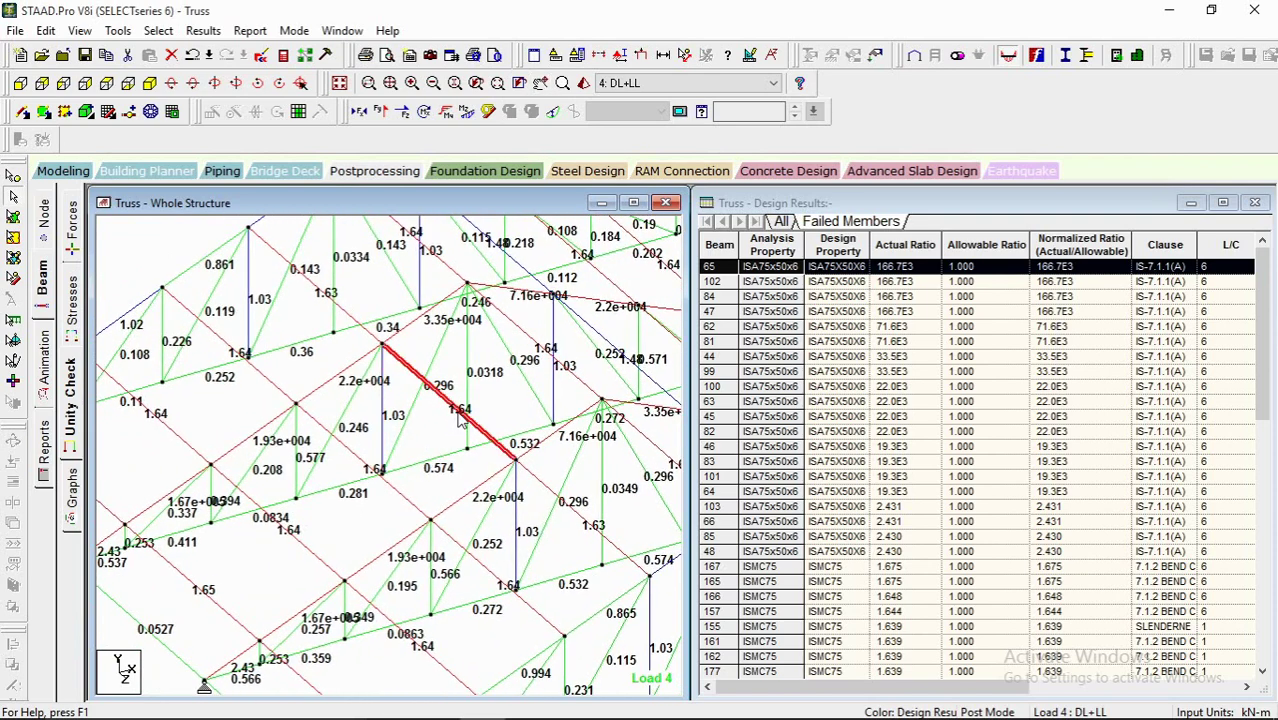
middle_click_drag(402, 511, 503, 427)
scroll(430, 440, "up", 1)
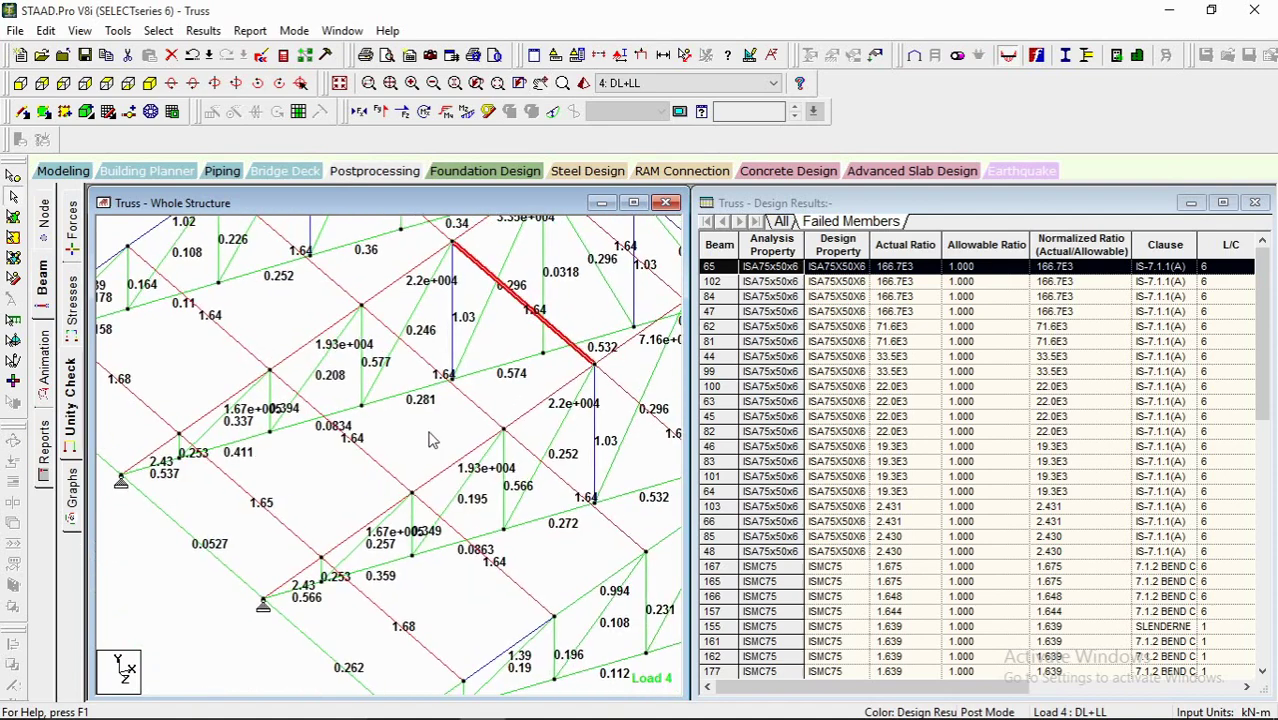
left_click(365, 456)
left_click(264, 510)
Step: Examine the unity ratios around the ridge and along the front end truss
middle_click_drag(378, 524, 180, 595)
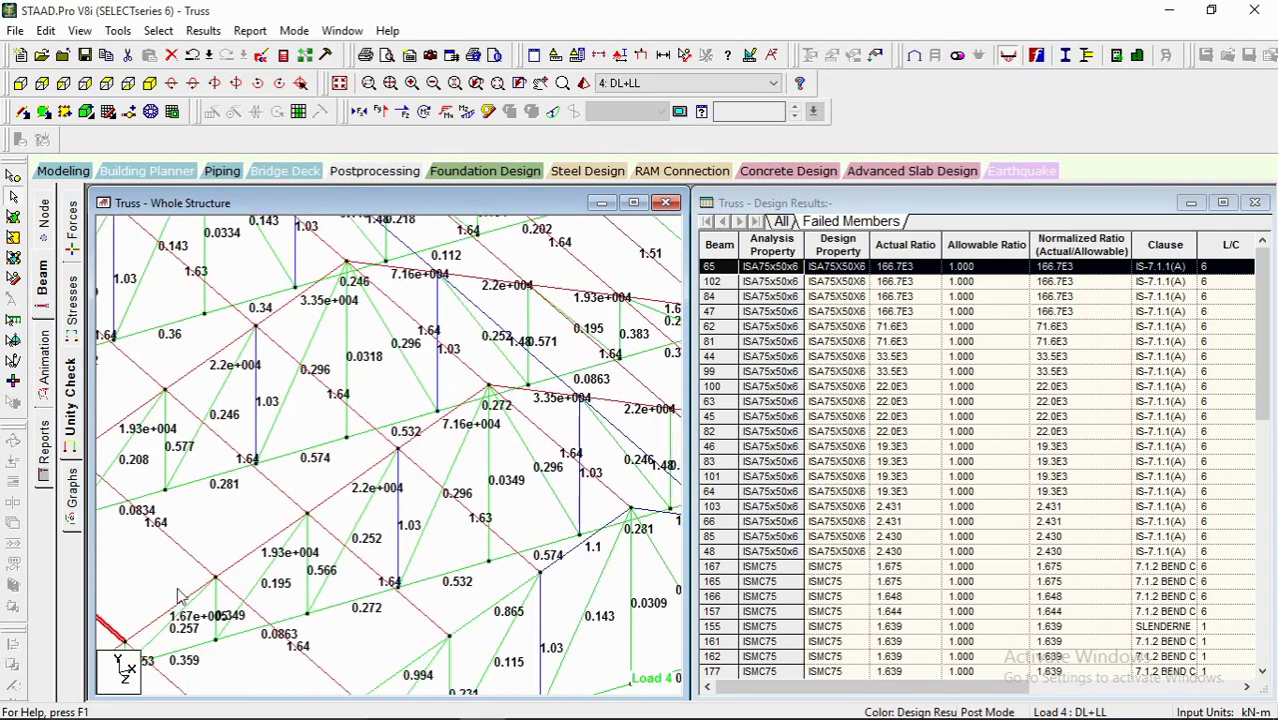
middle_click_drag(394, 484, 288, 537)
middle_click_drag(396, 435, 276, 413)
middle_click_drag(495, 451, 480, 359)
middle_click_drag(486, 453, 457, 335)
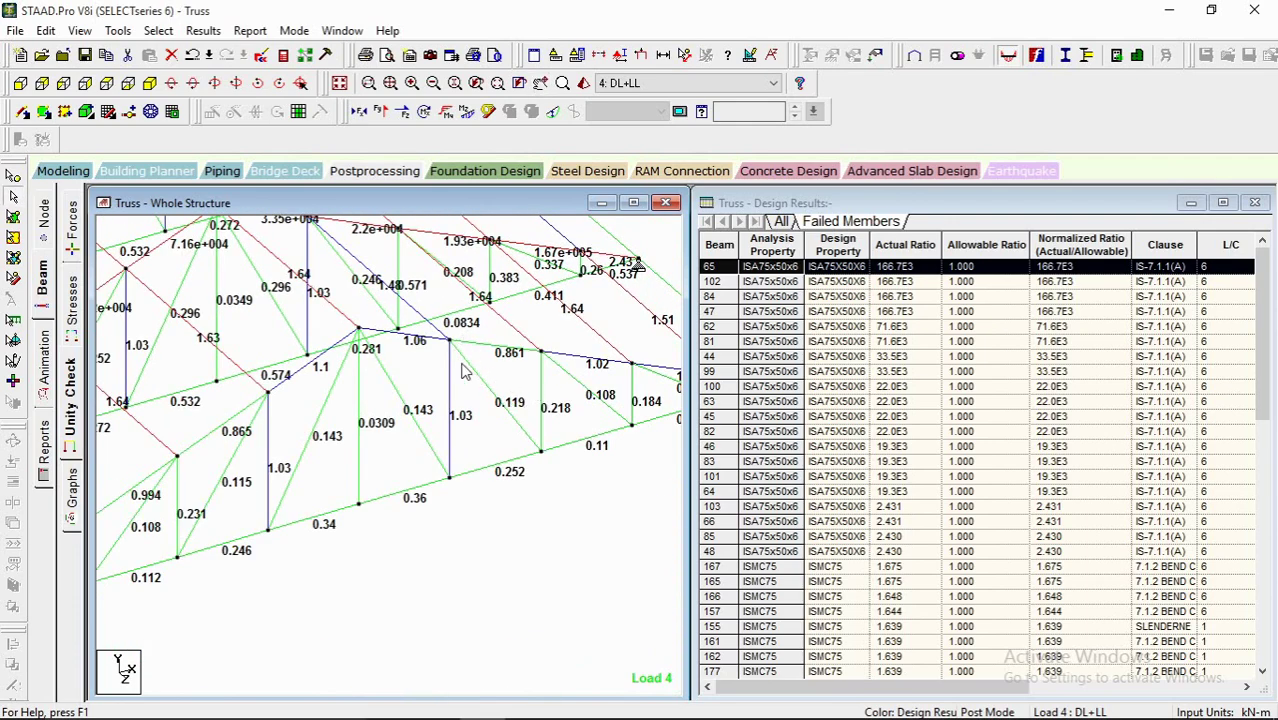
middle_click_drag(447, 382, 574, 399)
scroll(467, 393, "down", 1)
scroll(467, 397, "down", 3)
scroll(560, 408, "down", 1)
middle_click_drag(310, 438, 447, 450)
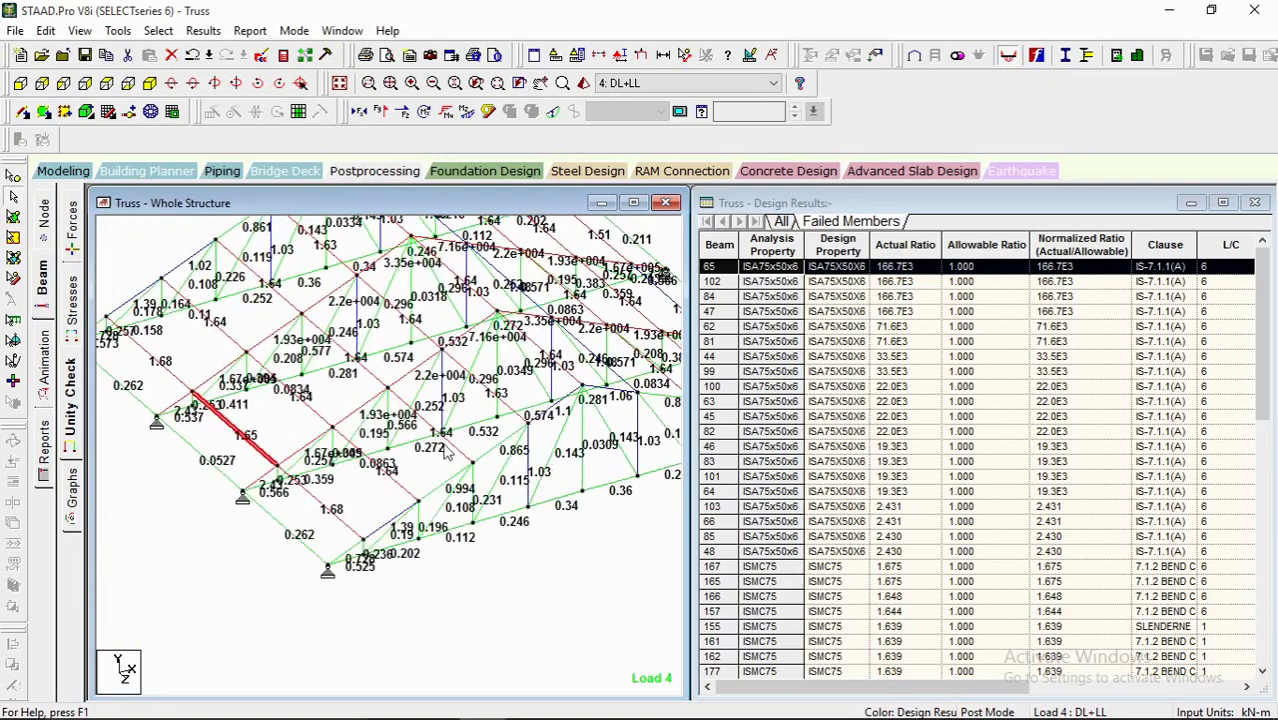
Step: Clear the purlin selection and compare the unity ratios of chords, webs and purlins across all the trusses
middle_click_drag(393, 397, 343, 436)
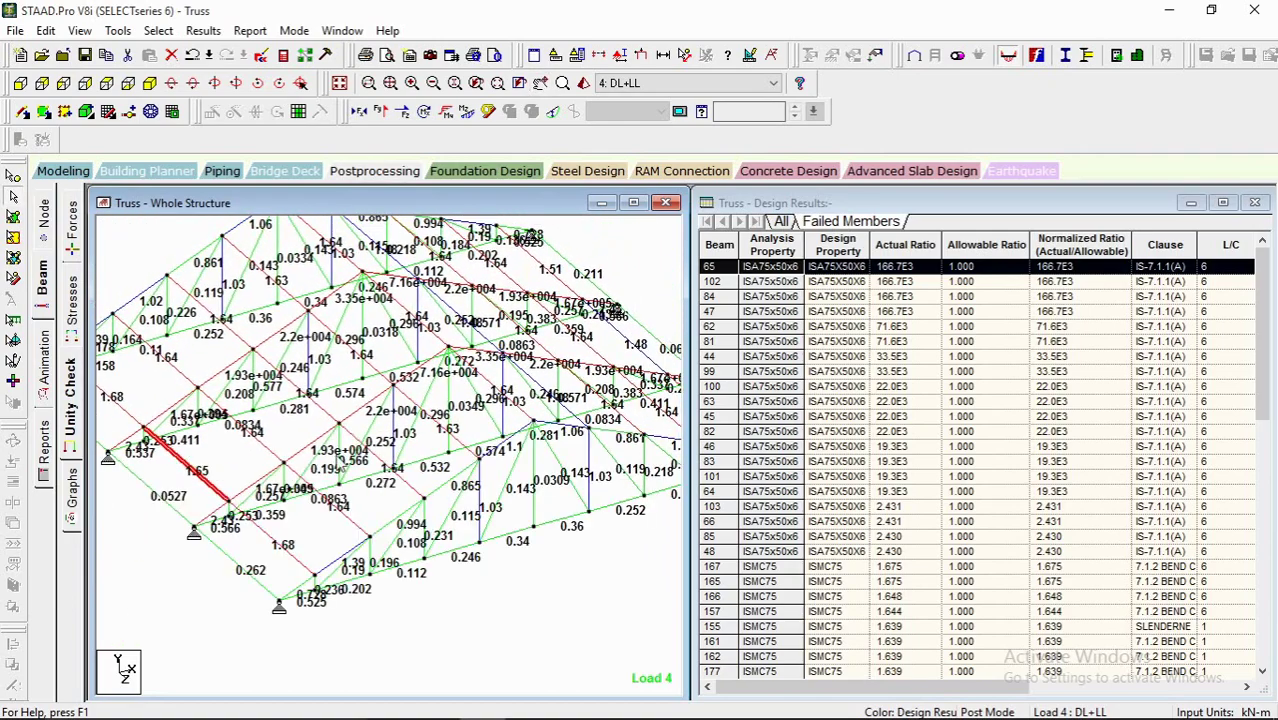
left_click(491, 599)
middle_click_drag(549, 525, 449, 529)
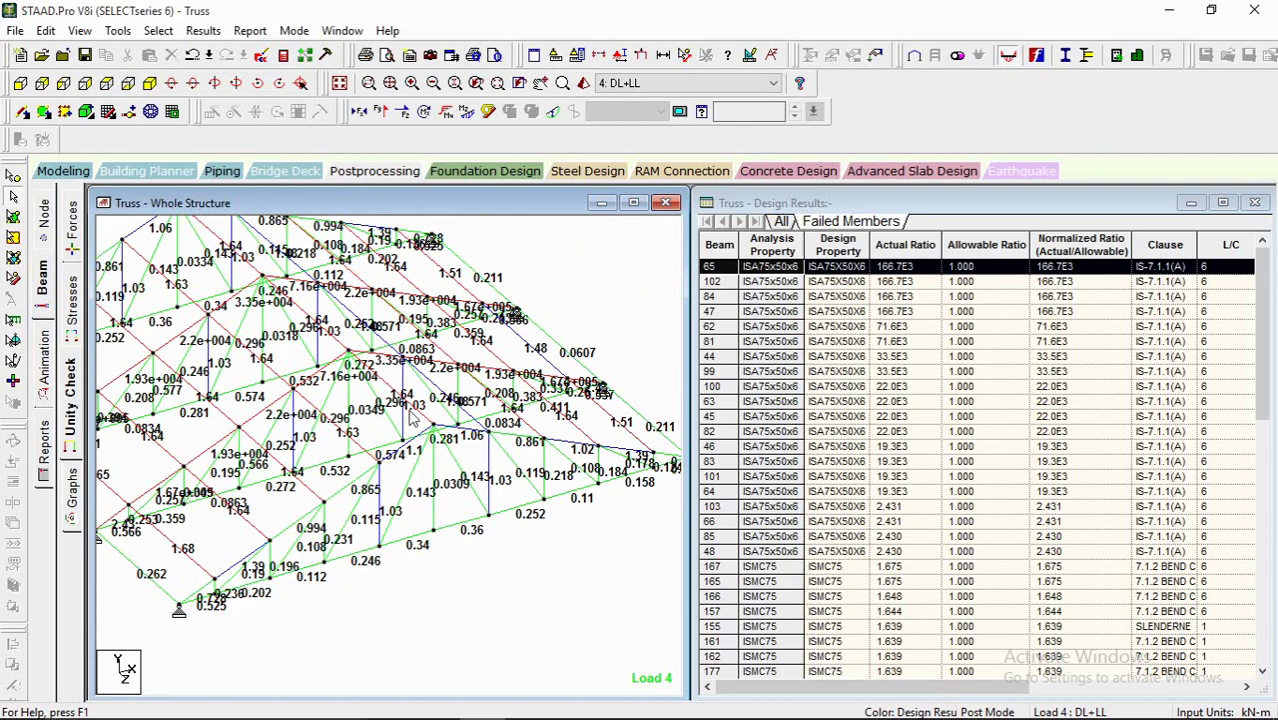
middle_click_drag(481, 435, 564, 440)
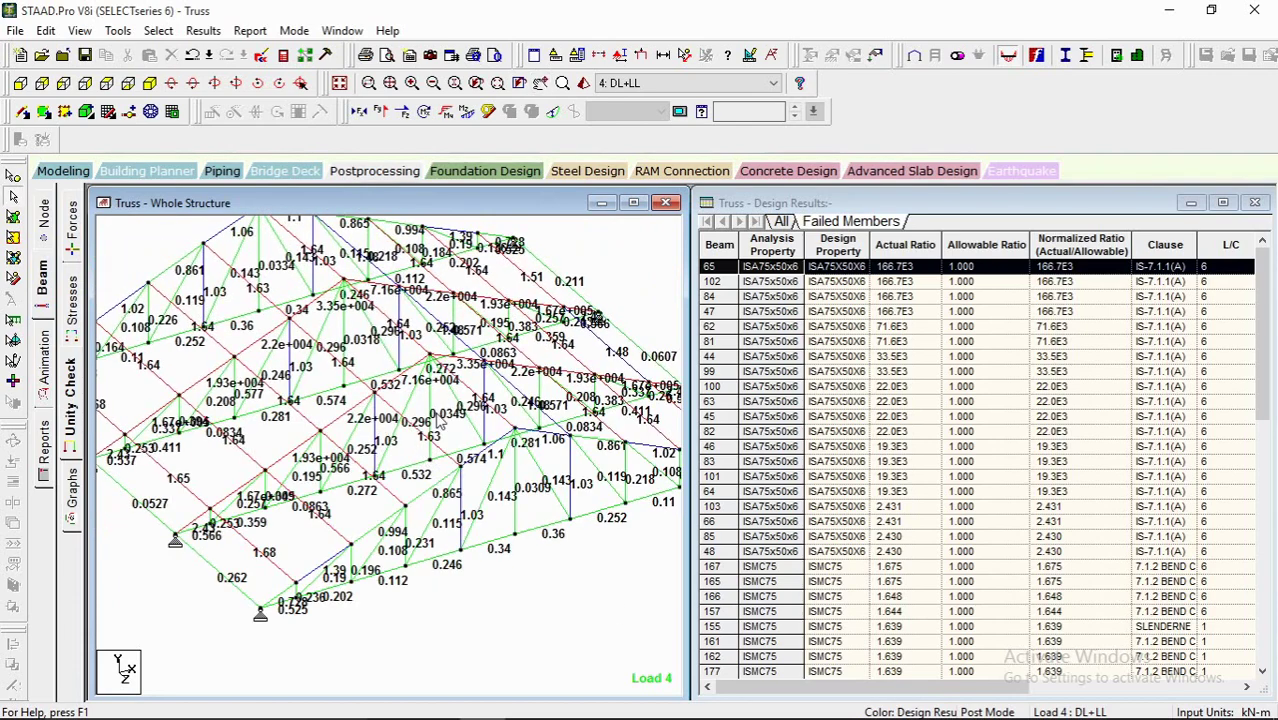
middle_click_drag(422, 430, 528, 485)
middle_click_drag(307, 362, 191, 382)
scroll(405, 357, "up", 1)
middle_click_drag(432, 394, 354, 371)
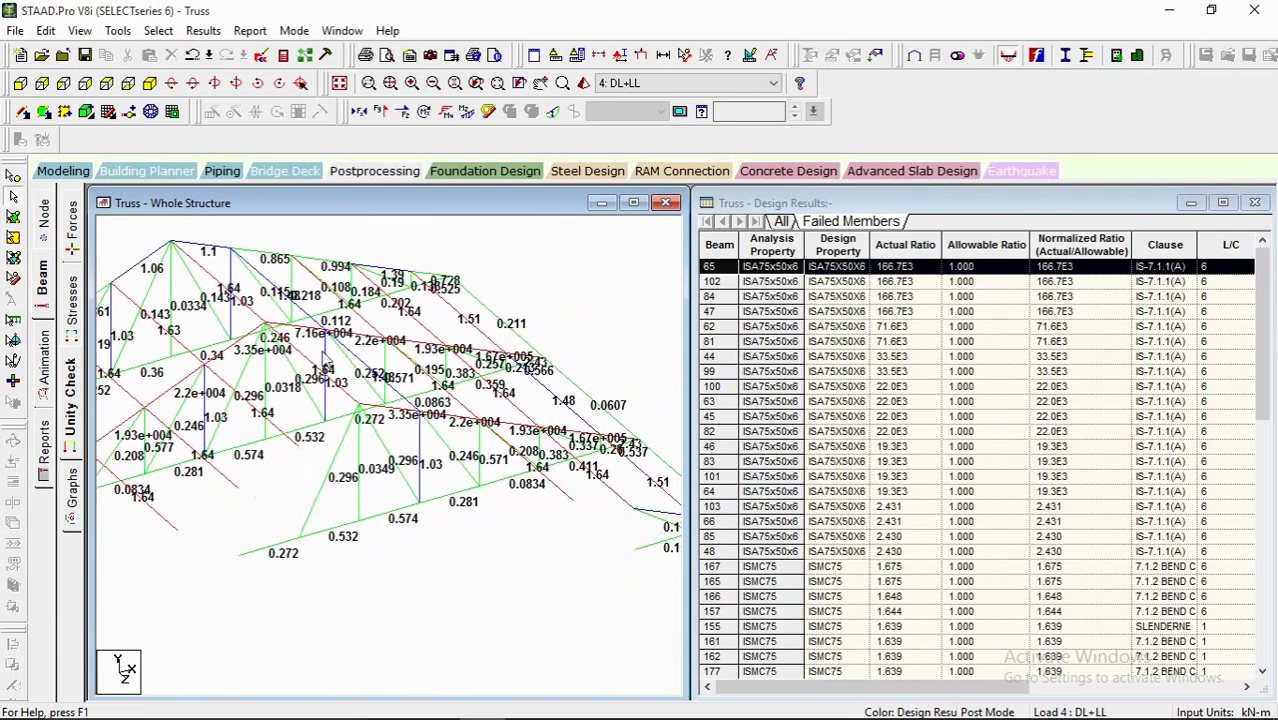
middle_click_drag(415, 415, 449, 395)
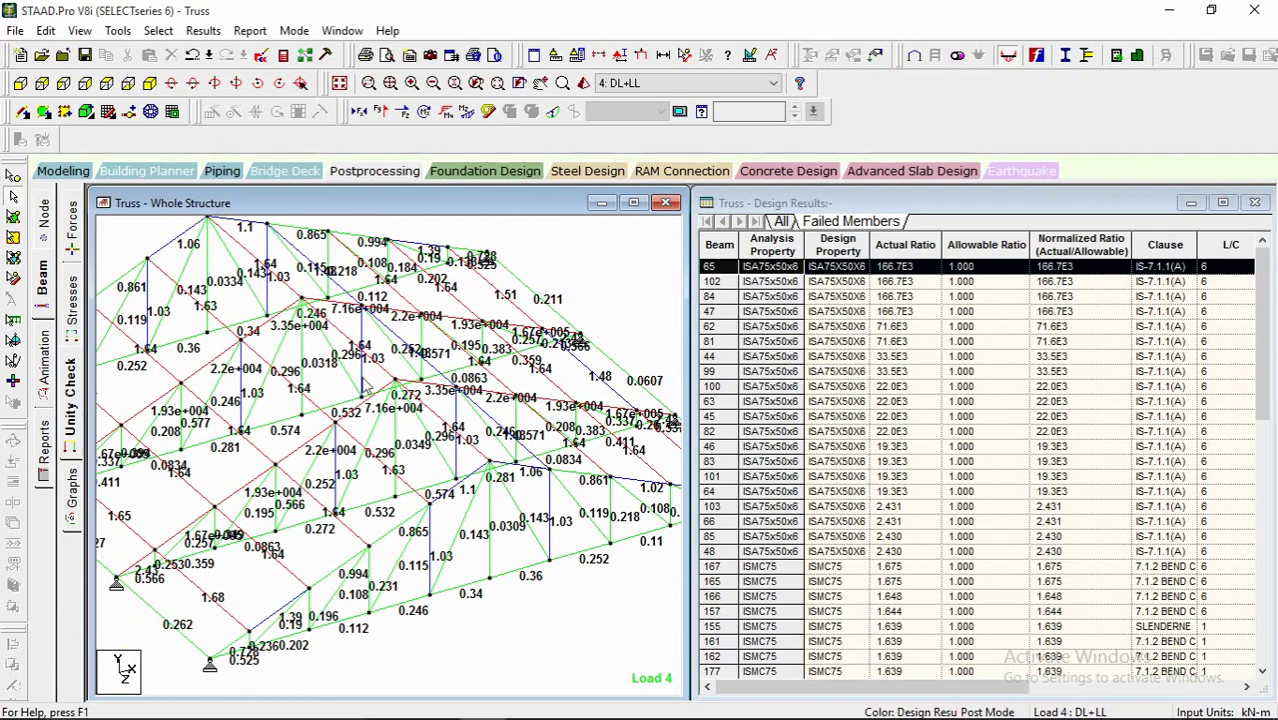
middle_click_drag(366, 388, 421, 347)
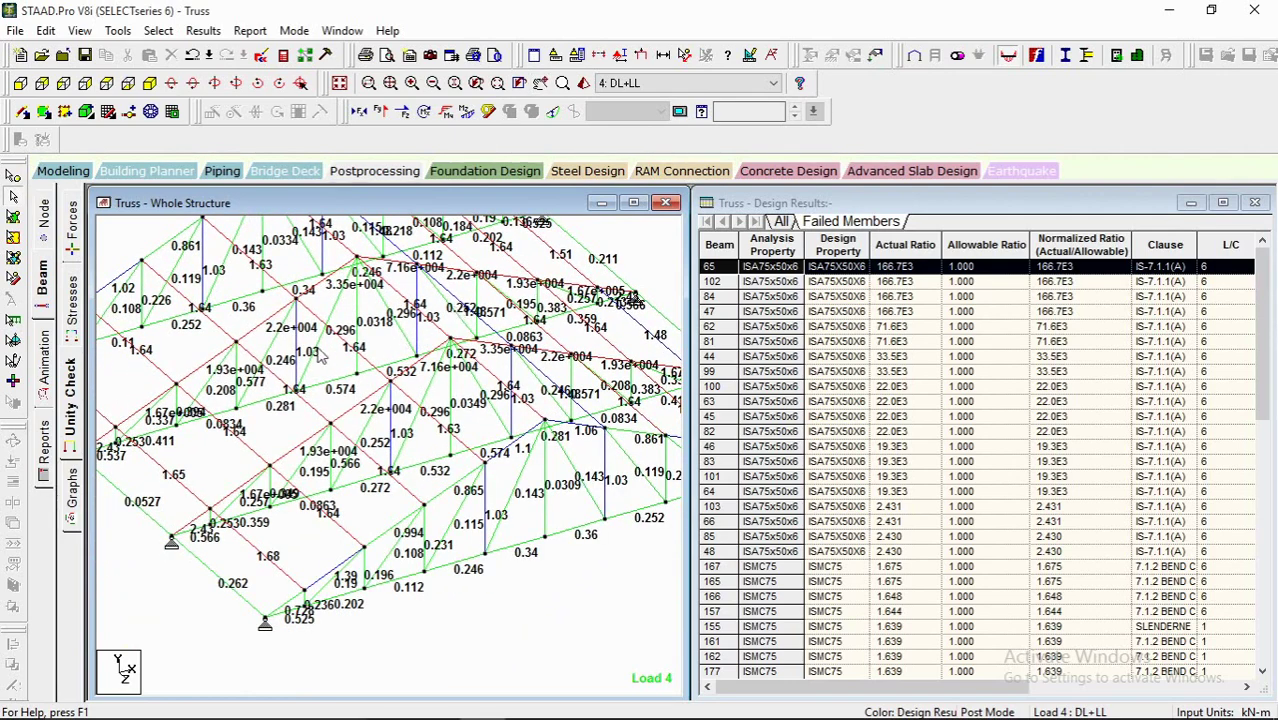
middle_click_drag(557, 535, 477, 585)
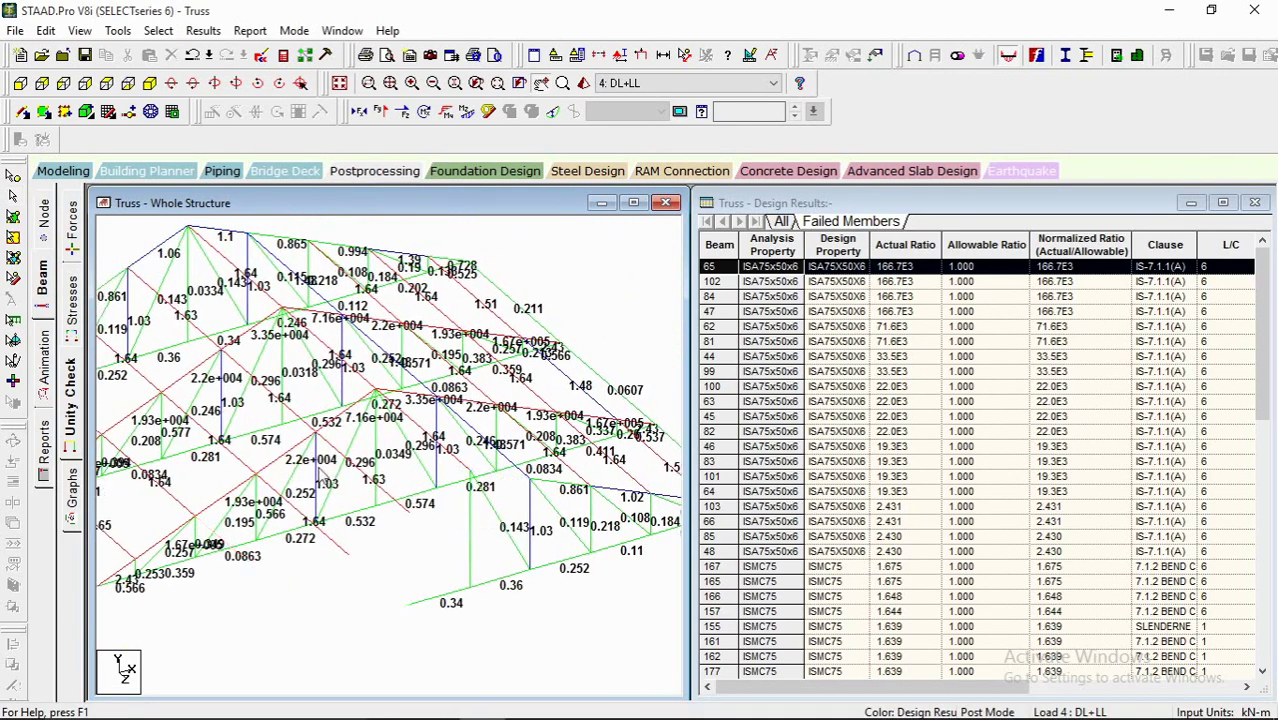
middle_click_drag(399, 414, 464, 406)
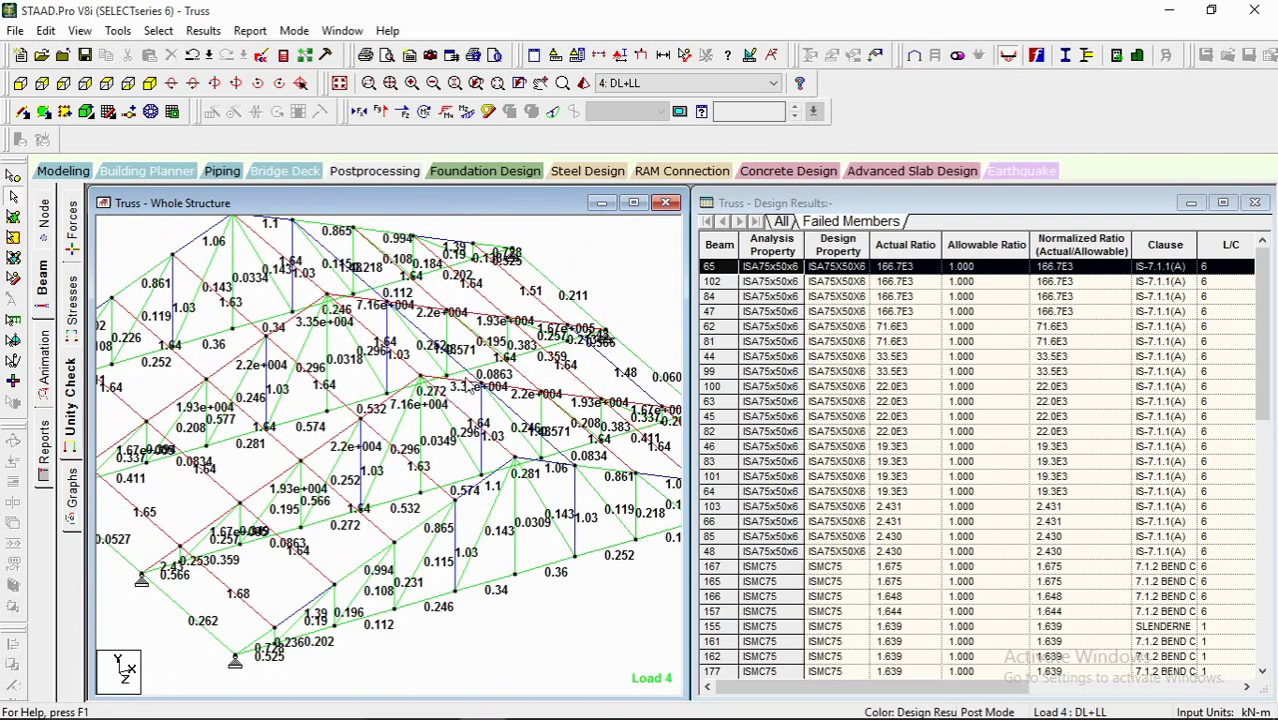
middle_click_drag(370, 459, 403, 473)
middle_click_drag(395, 387, 517, 410)
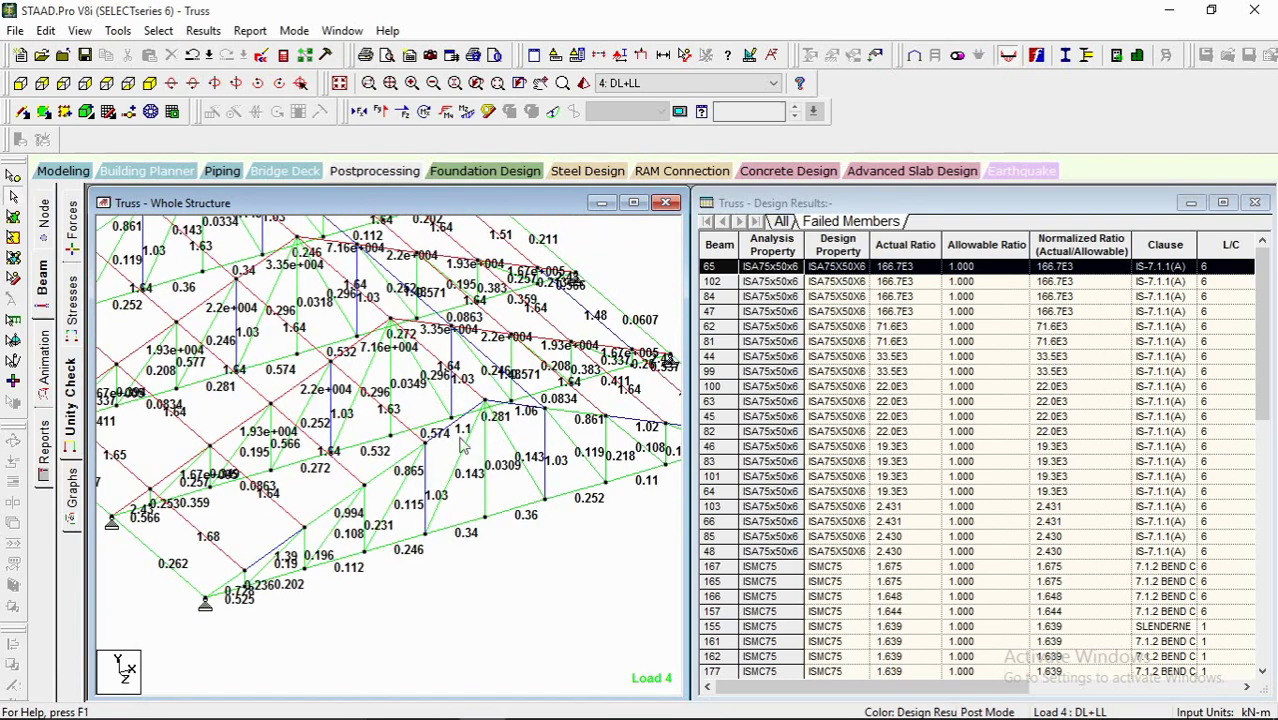
scroll(475, 535, "up", 2)
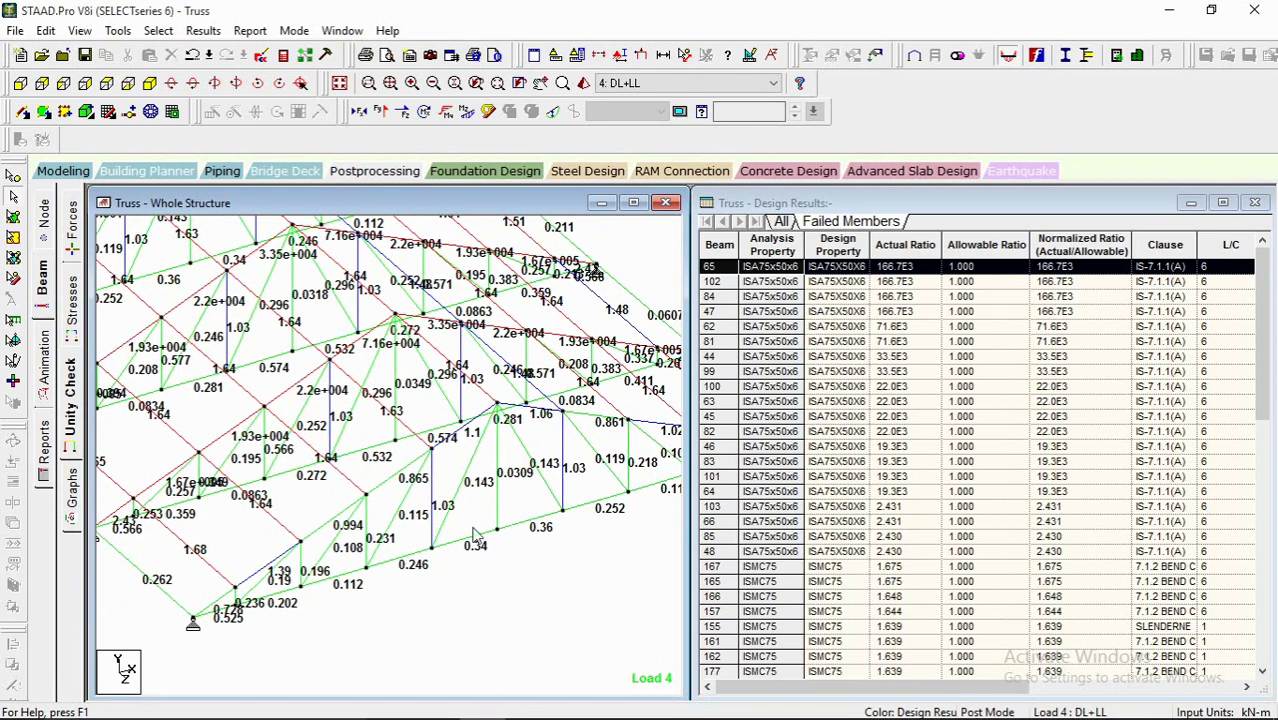
middle_click_drag(352, 357, 424, 371)
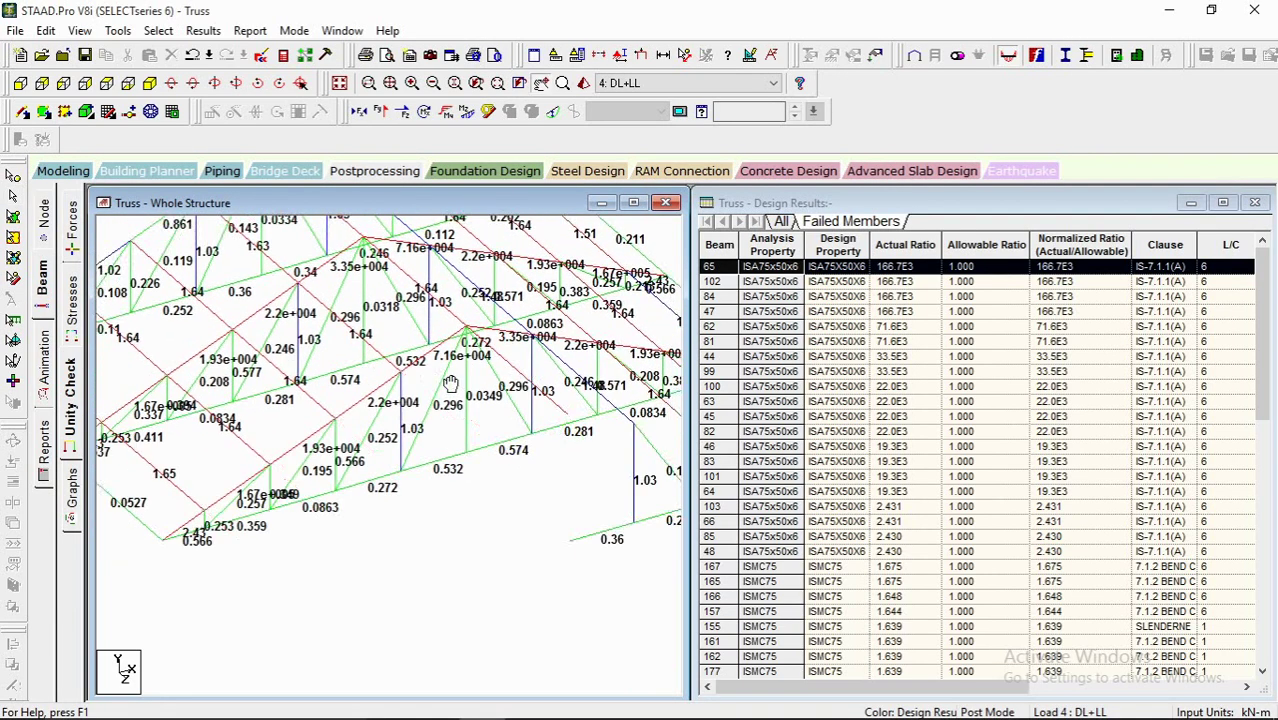
scroll(422, 376, "down", 1)
middle_click_drag(339, 330, 373, 338)
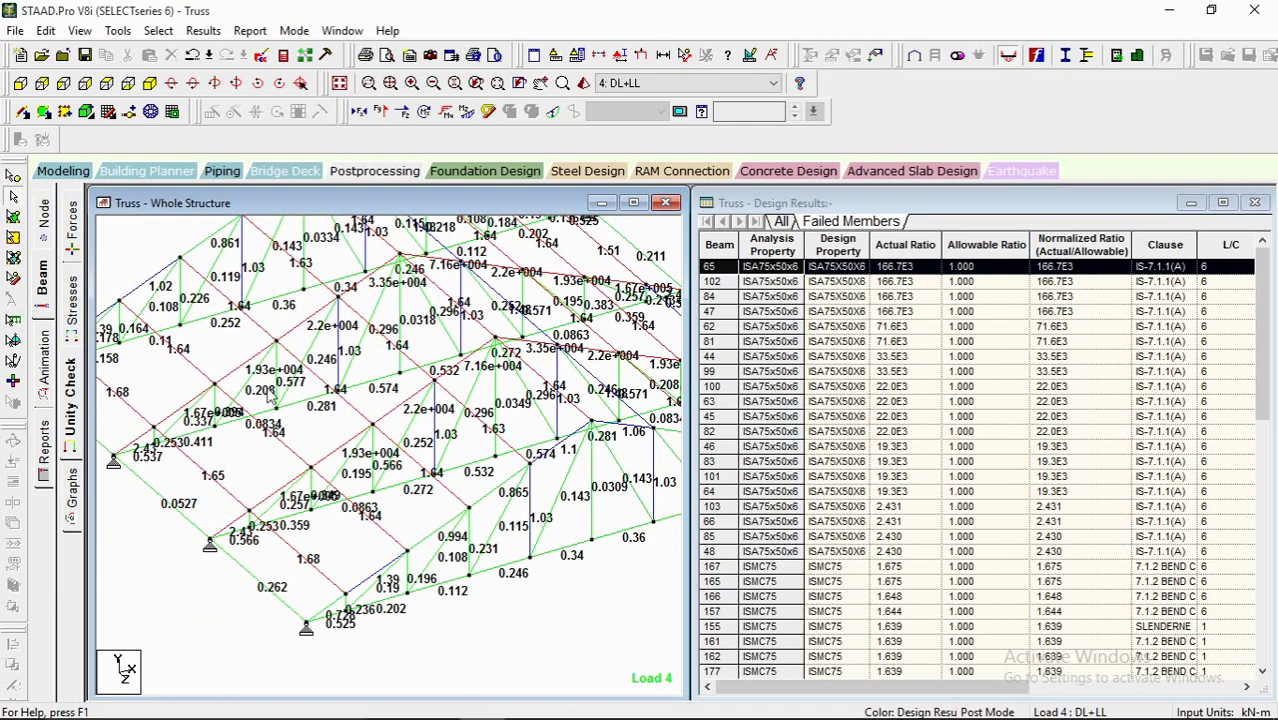
Step: Examine the unity ratios of the vertical webs, top chords and purlins in close-up on the front and interior trusses
middle_click_drag(267, 389, 245, 368)
scroll(380, 472, "up", 2)
scroll(383, 480, "up", 3)
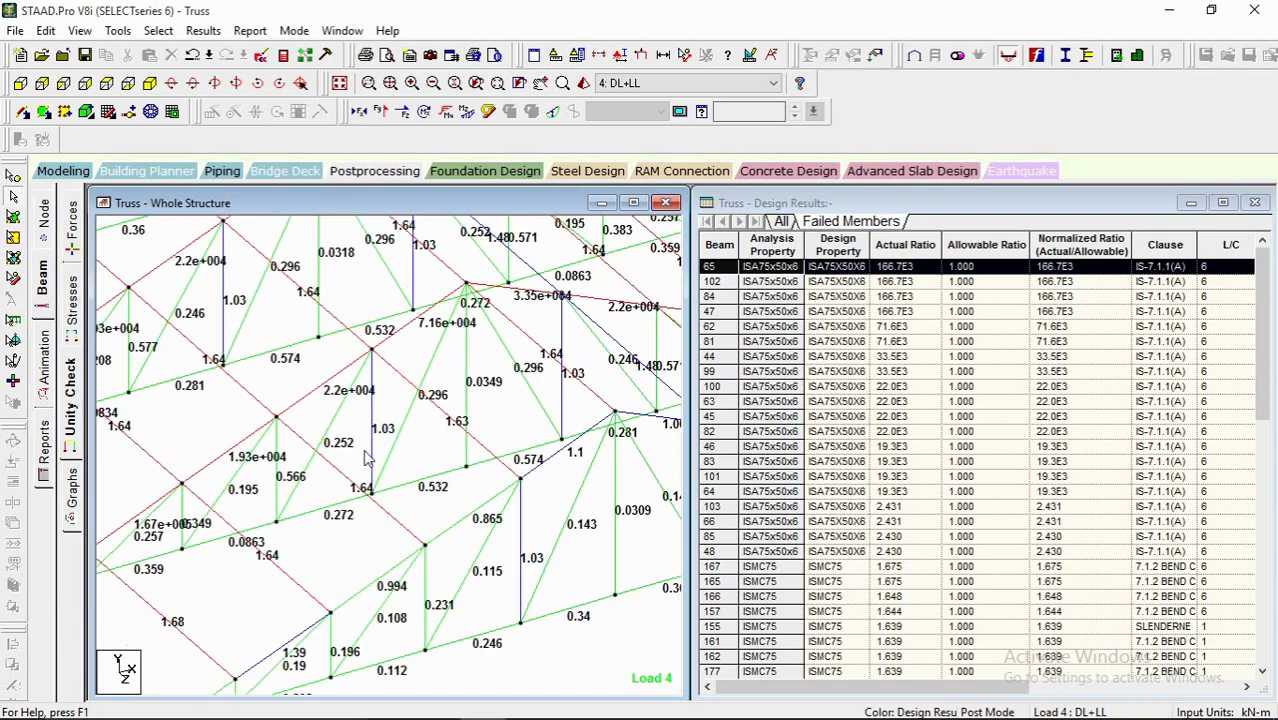
middle_click_drag(411, 424, 322, 434)
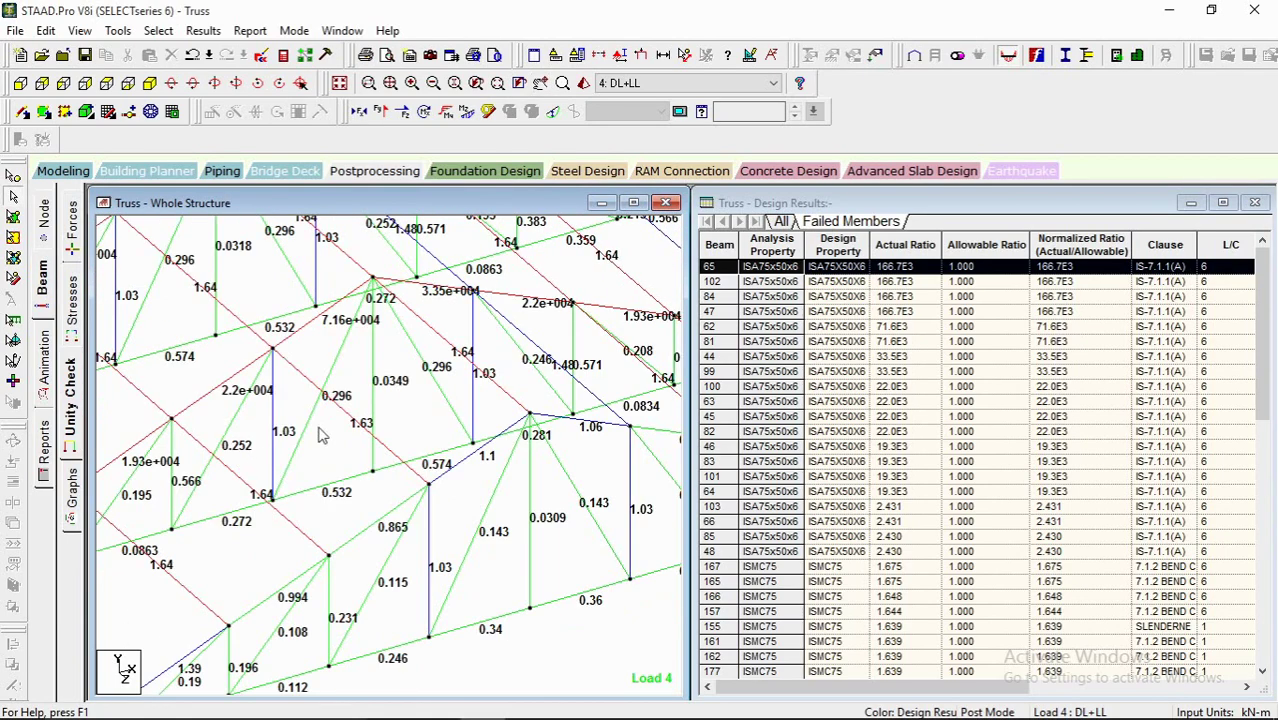
middle_click_drag(484, 354, 325, 380)
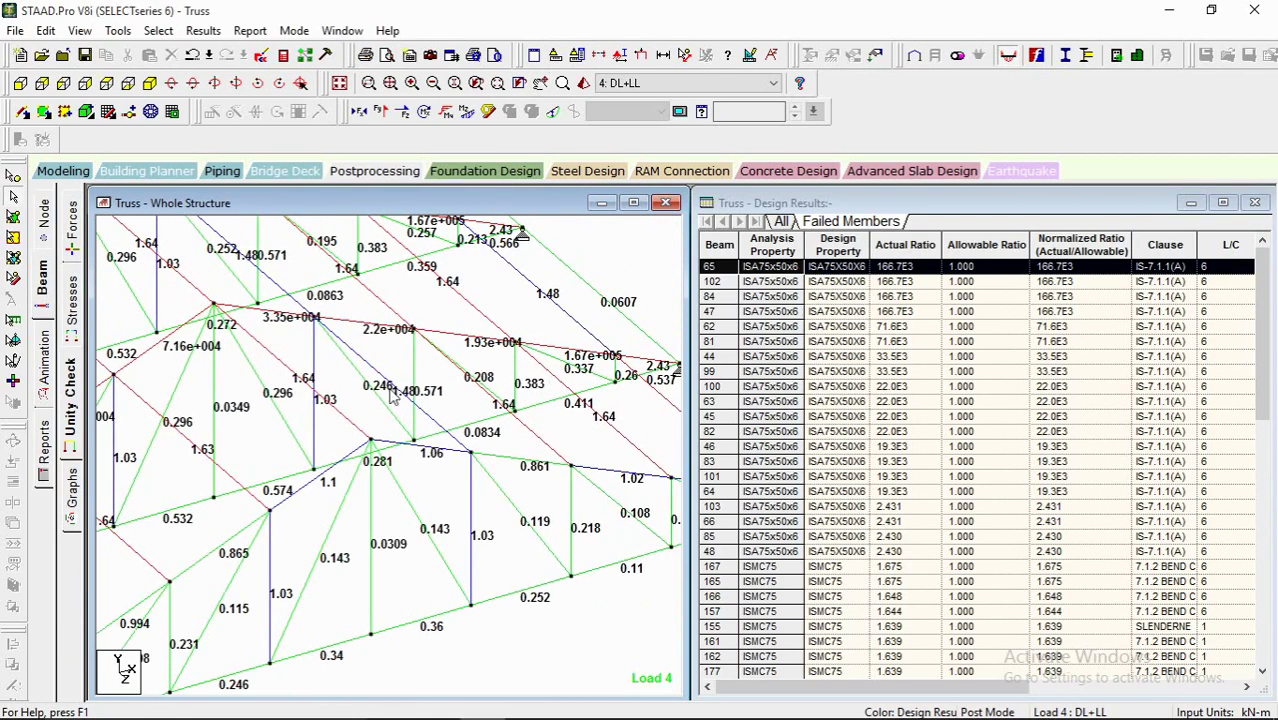
middle_click_drag(412, 385, 504, 382)
middle_click_drag(311, 410, 401, 368)
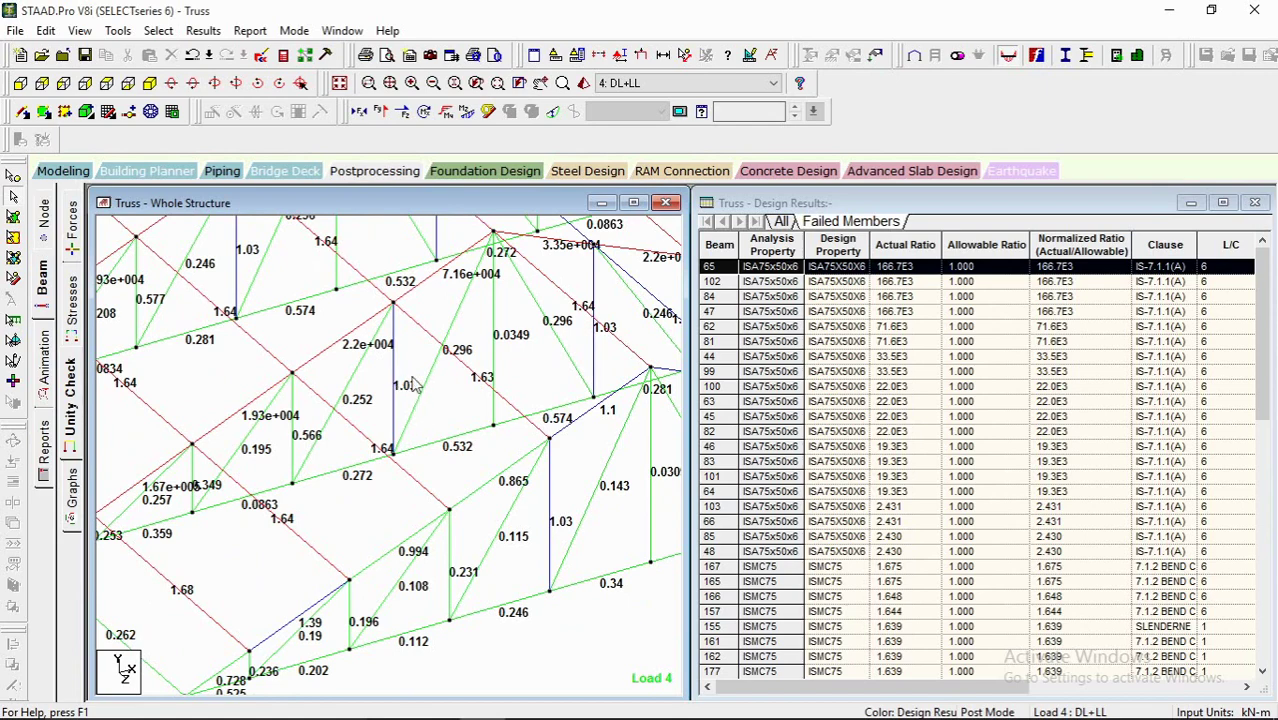
scroll(397, 385, "down", 1)
middle_click_drag(137, 506, 252, 459)
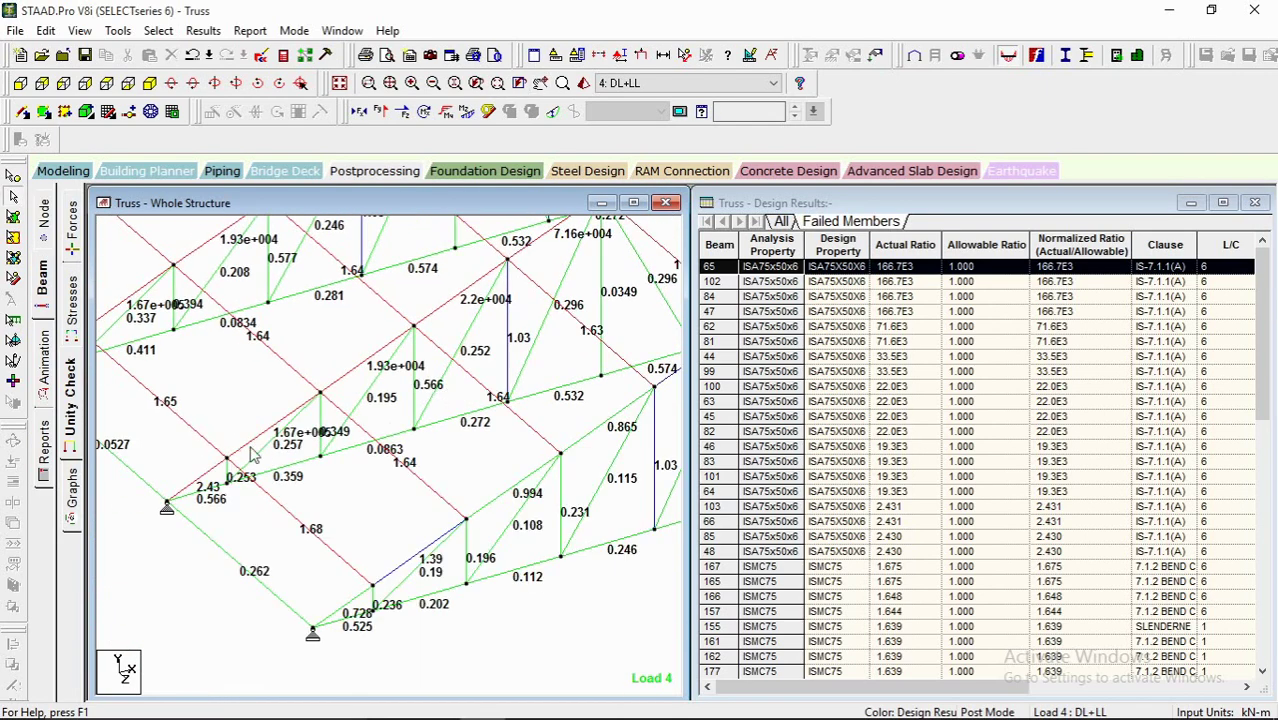
middle_click_drag(546, 286, 505, 333)
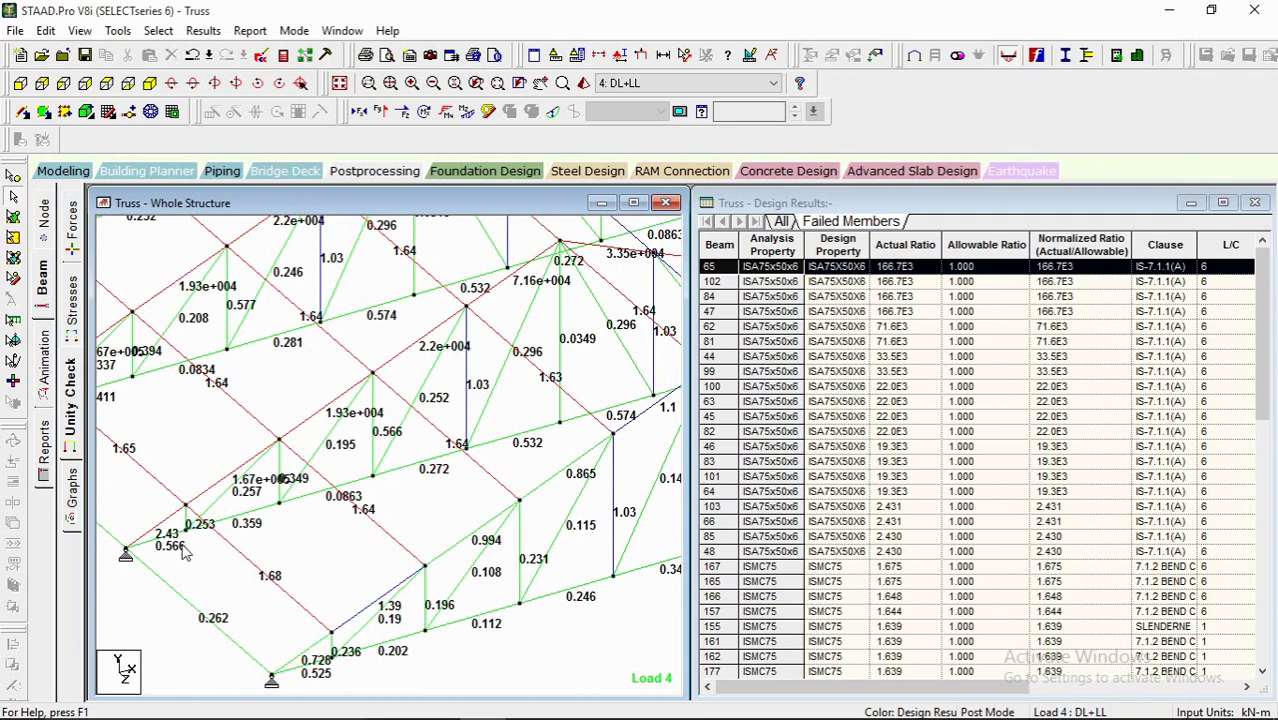
middle_click_drag(184, 547, 170, 549)
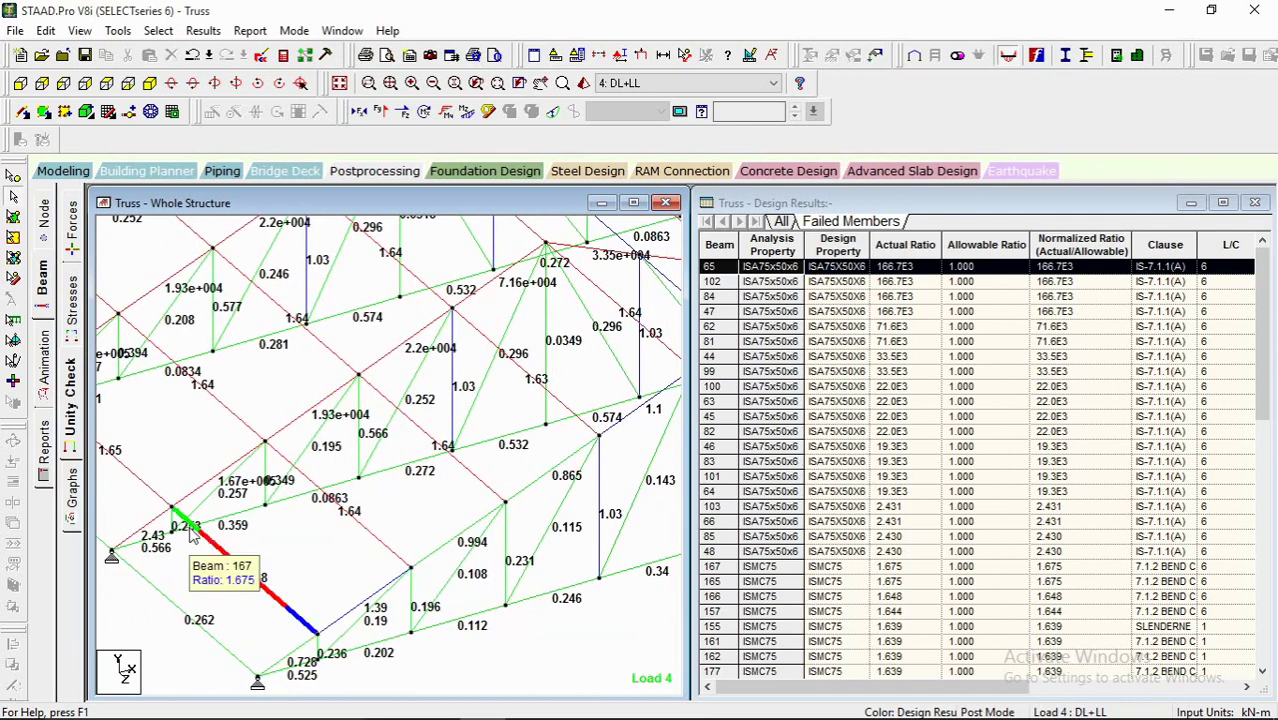
middle_click_drag(297, 290, 332, 504)
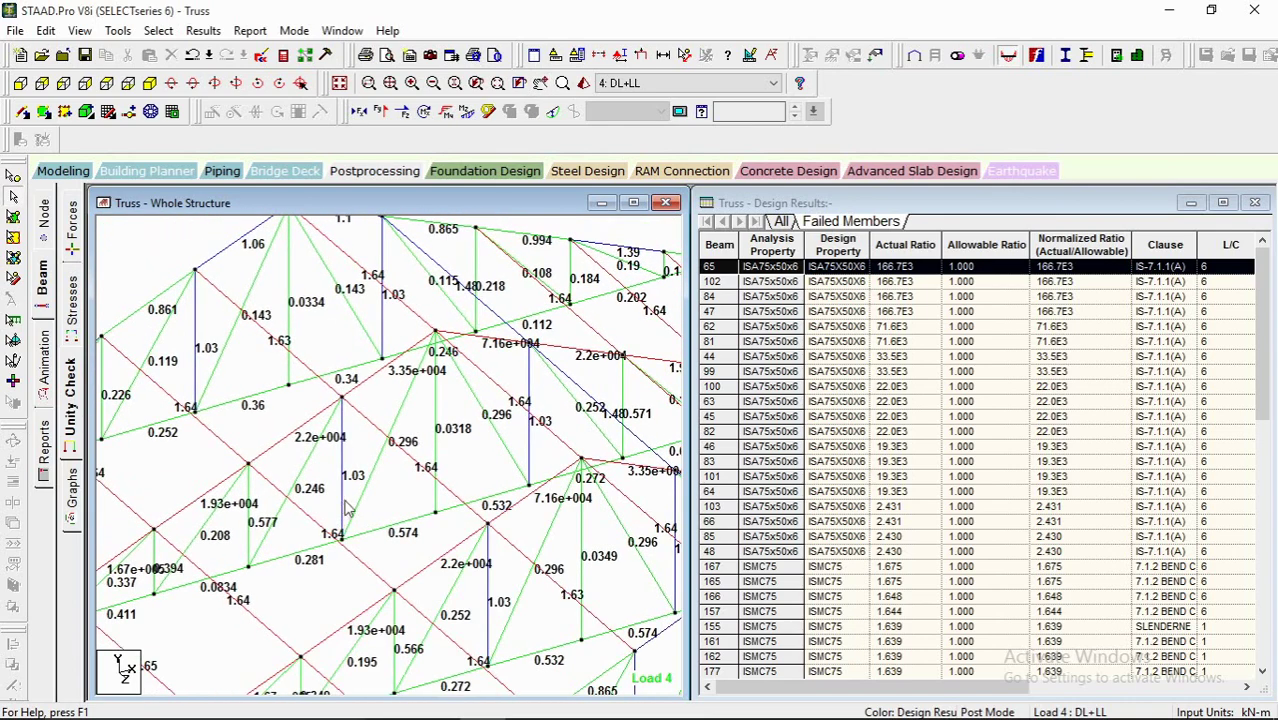
middle_click_drag(368, 460, 159, 486)
middle_click_drag(324, 466, 262, 465)
mouse_move(374, 456)
middle_mouse_down()
mouse_move(507, 338)
mouse_move(468, 286)
mouse_move(264, 277)
middle_mouse_up()
middle_click_drag(460, 377, 536, 382)
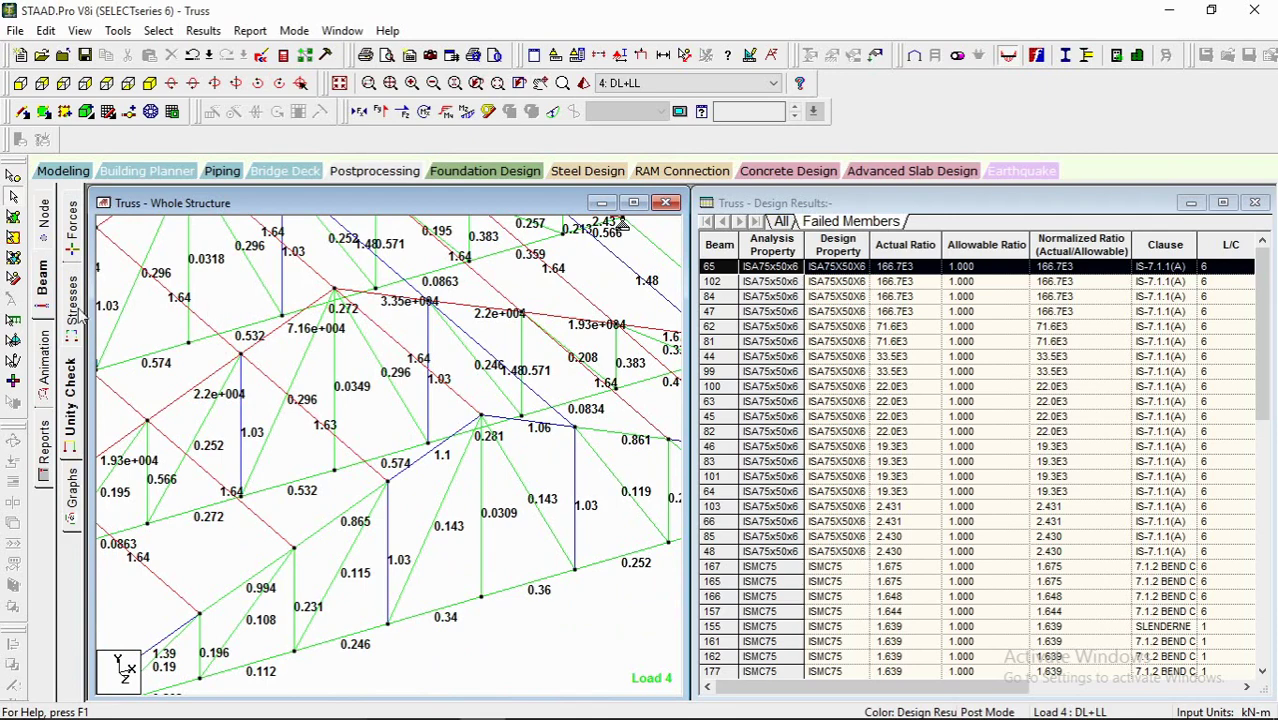
Step: Return to the model's section properties and highlight the members assigned to each listed section
left_click(63, 172)
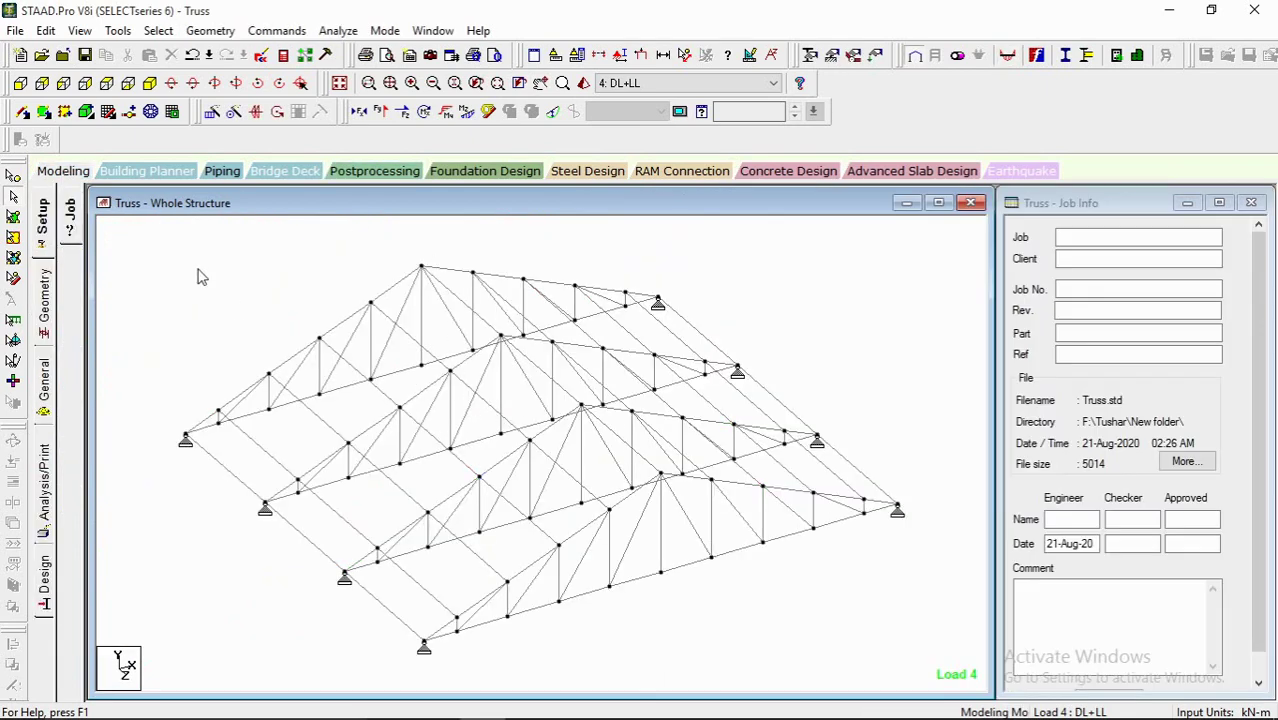
left_click(46, 380)
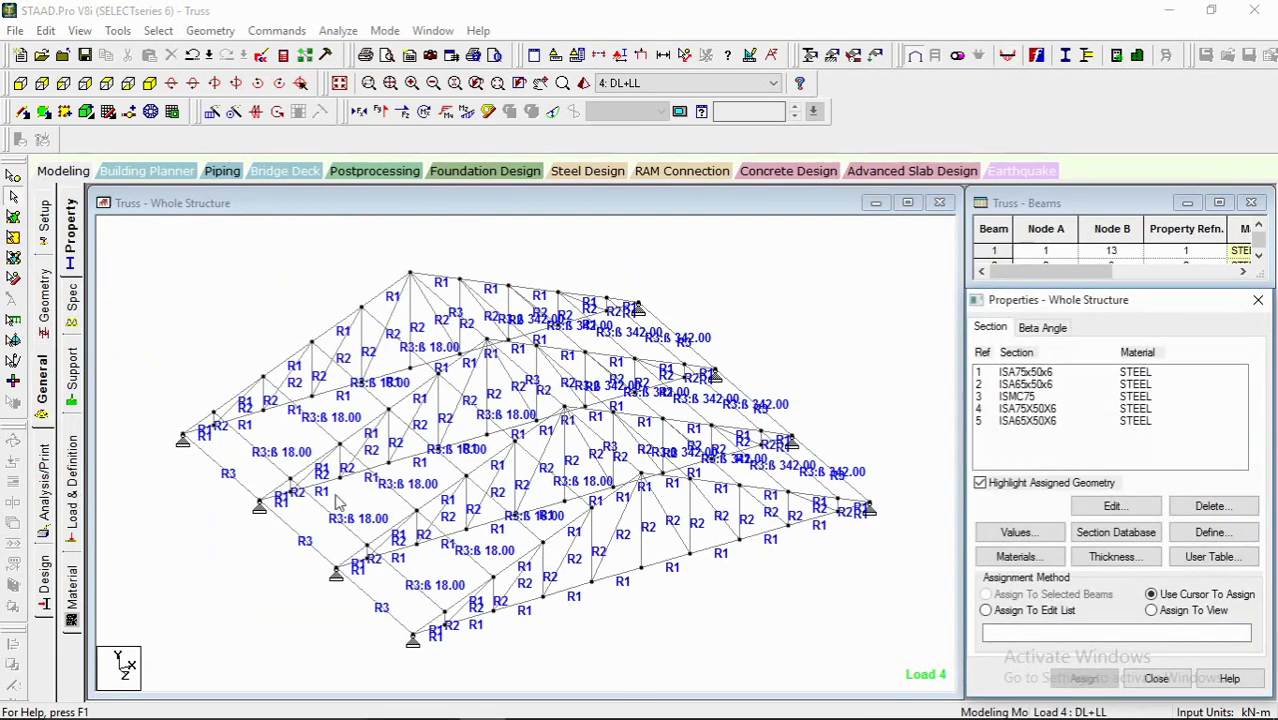
left_click(1061, 421)
left_click(1039, 408)
left_click(1028, 384)
left_click(1028, 371)
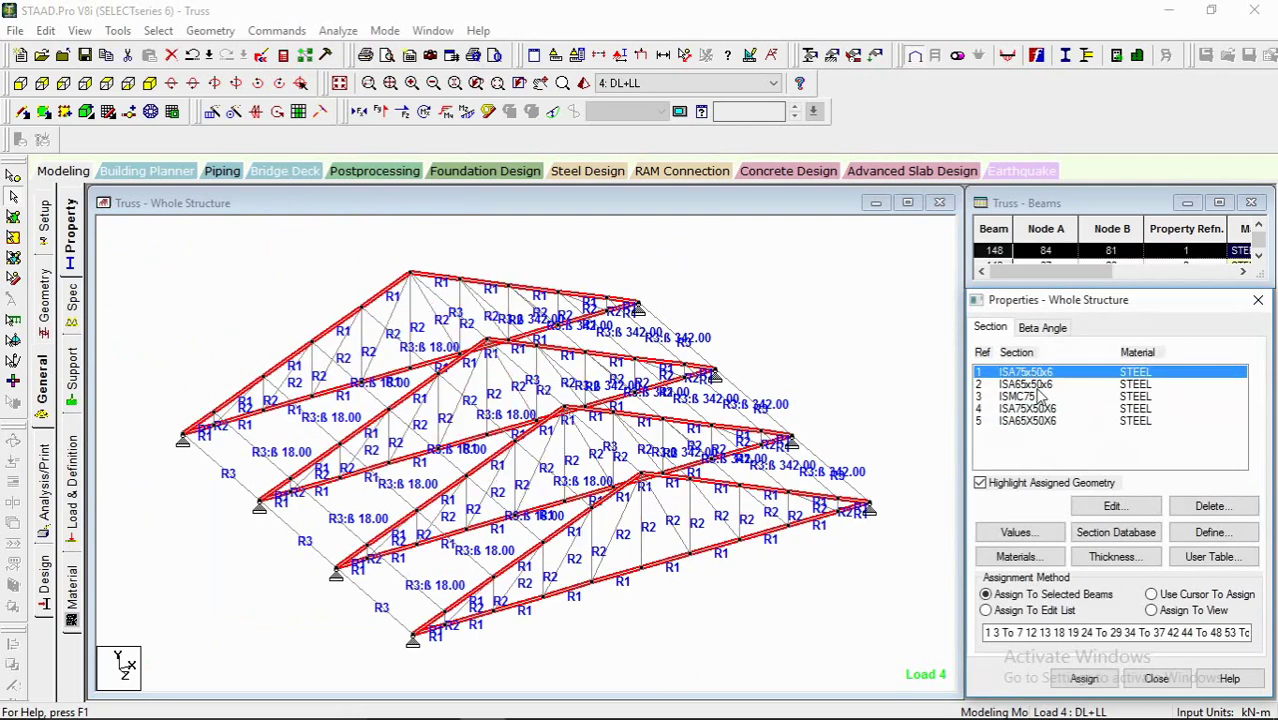
left_click(1041, 397)
Step: Delete the duplicate ISA75X50X6 section with reference 4 from the property list
left_click(1042, 421)
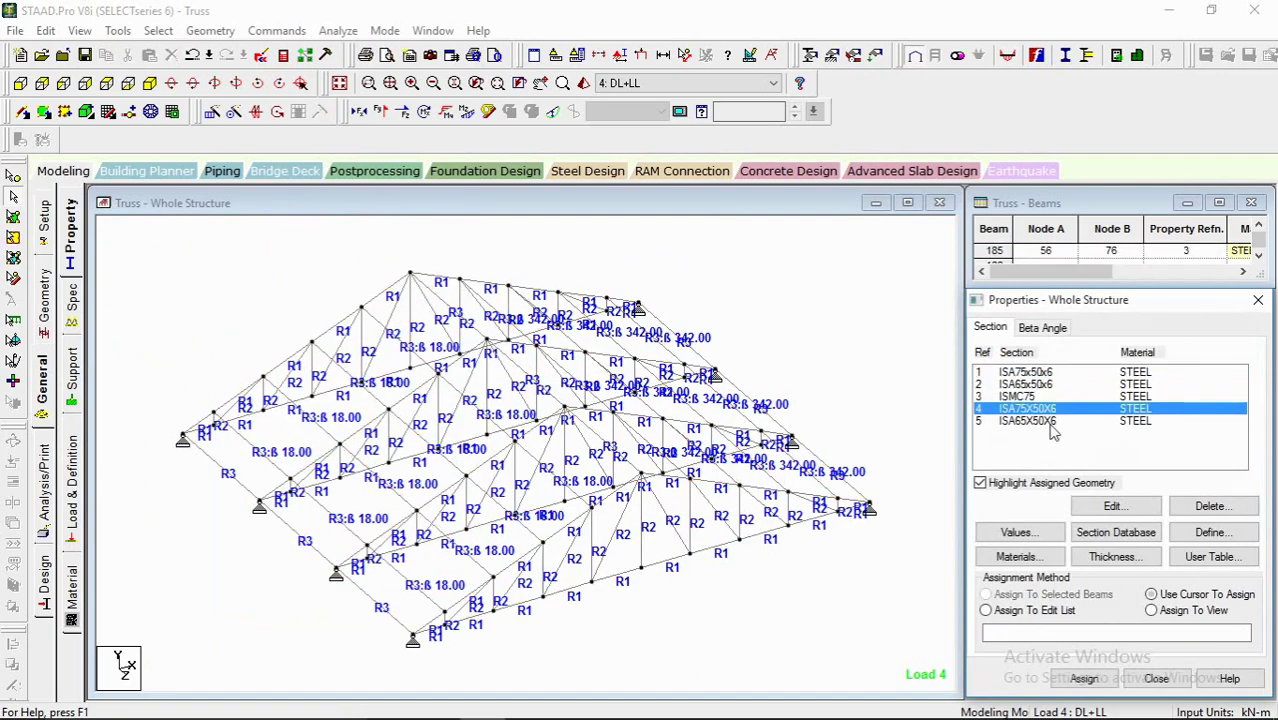
left_click(1210, 506)
left_click(1135, 556)
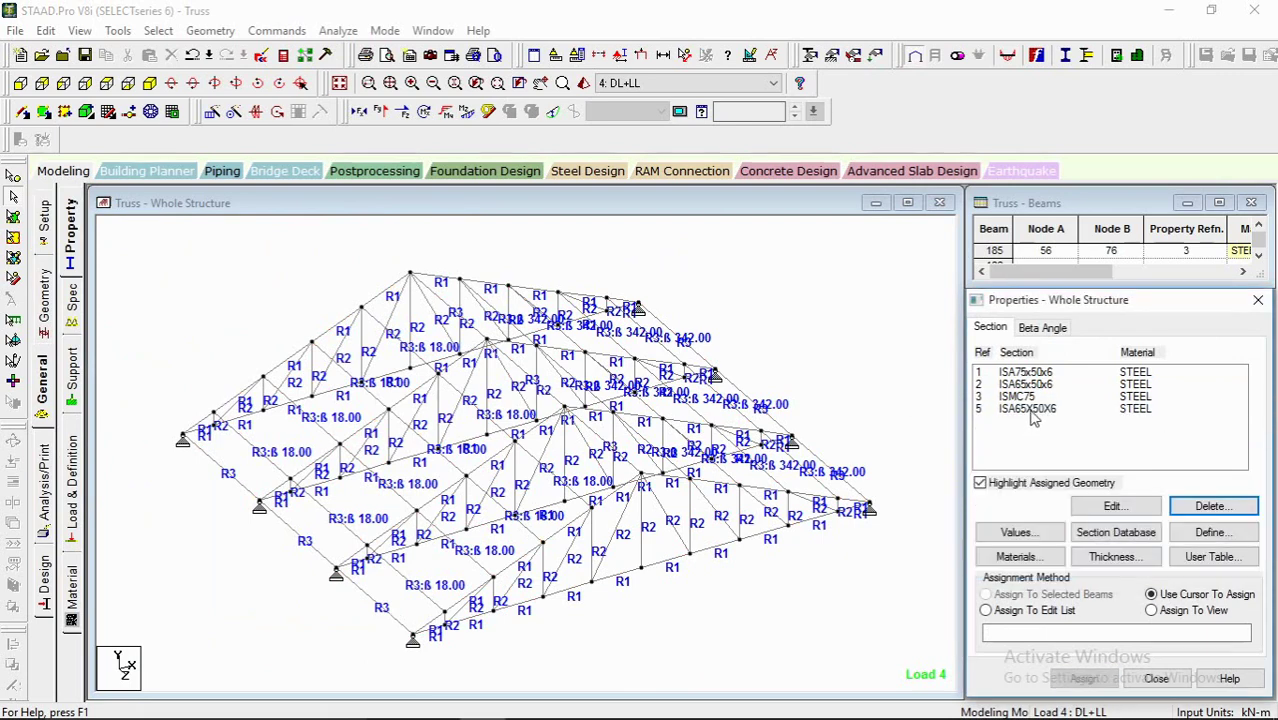
Step: Delete the duplicate ISA65X50X6 section with reference 5 and highlight the members assigned to ISA75x50x6 and ISA65x50x6
left_click(1224, 508)
left_click(1146, 555)
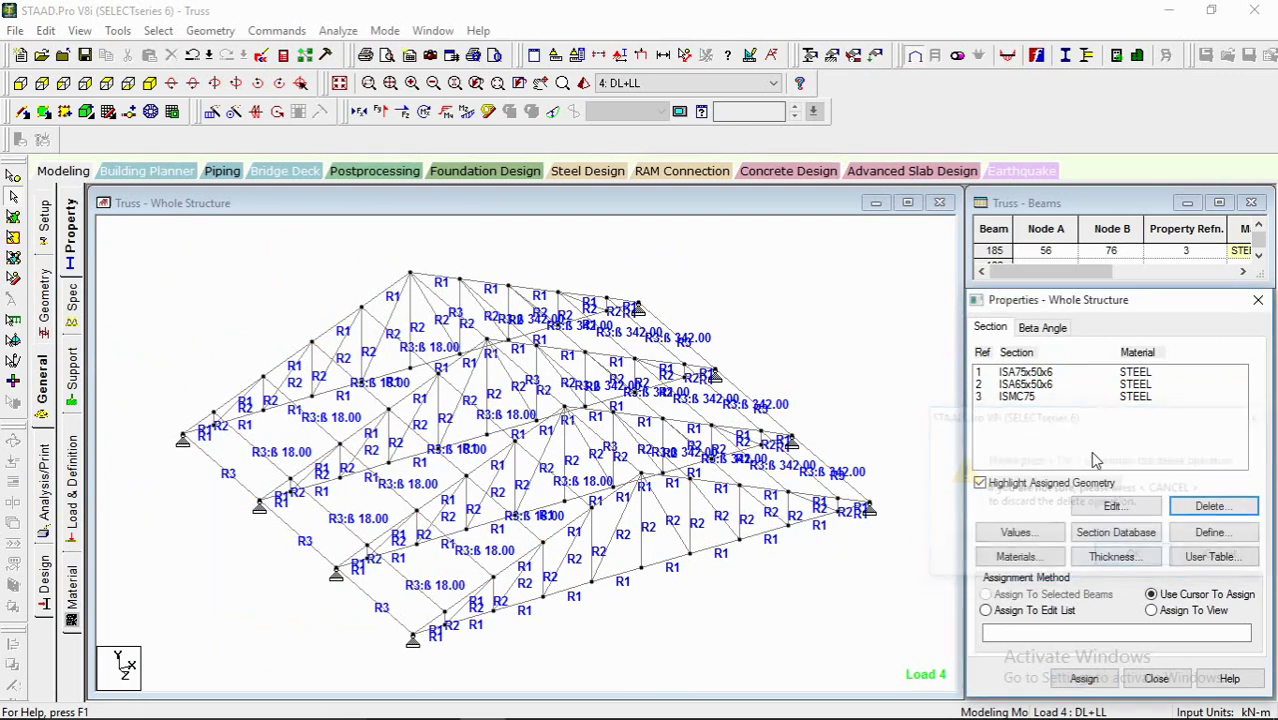
left_click(1040, 373)
left_click(1036, 385)
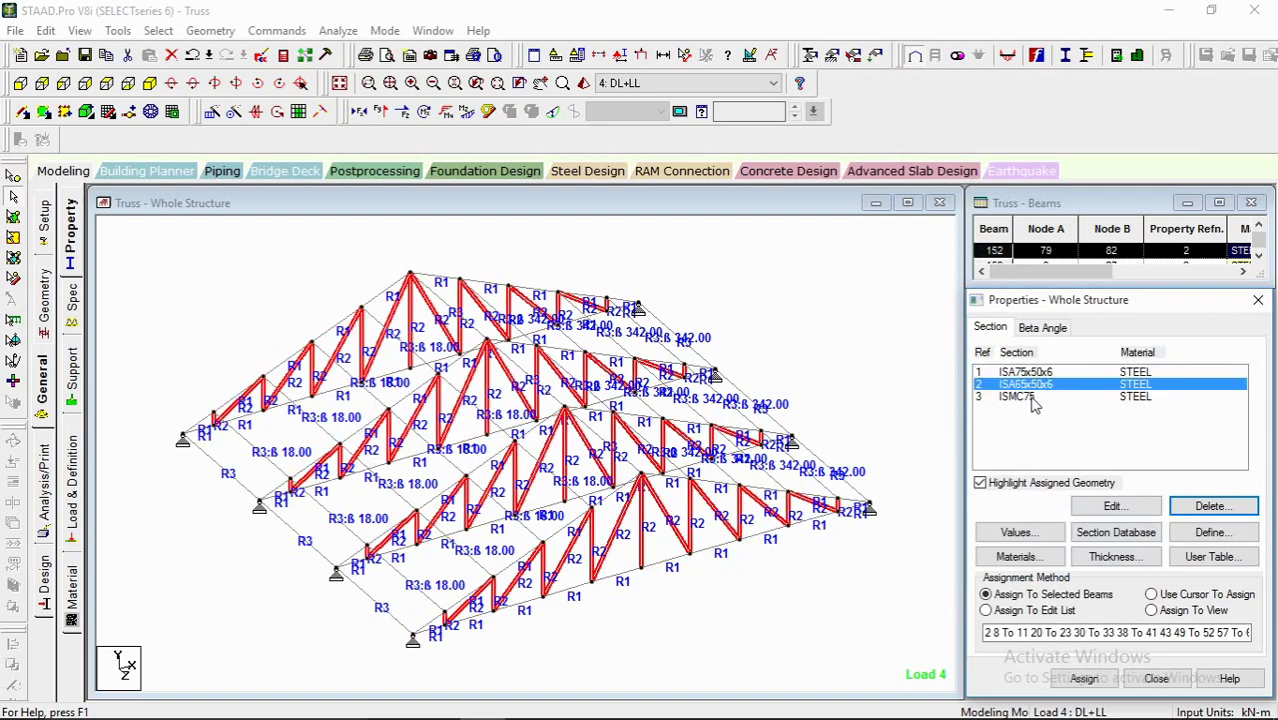
Step: Change the purlins' ISMC75 section to the single channel ISMC100, accepting the loss of the existing analysis results
left_click(1025, 397)
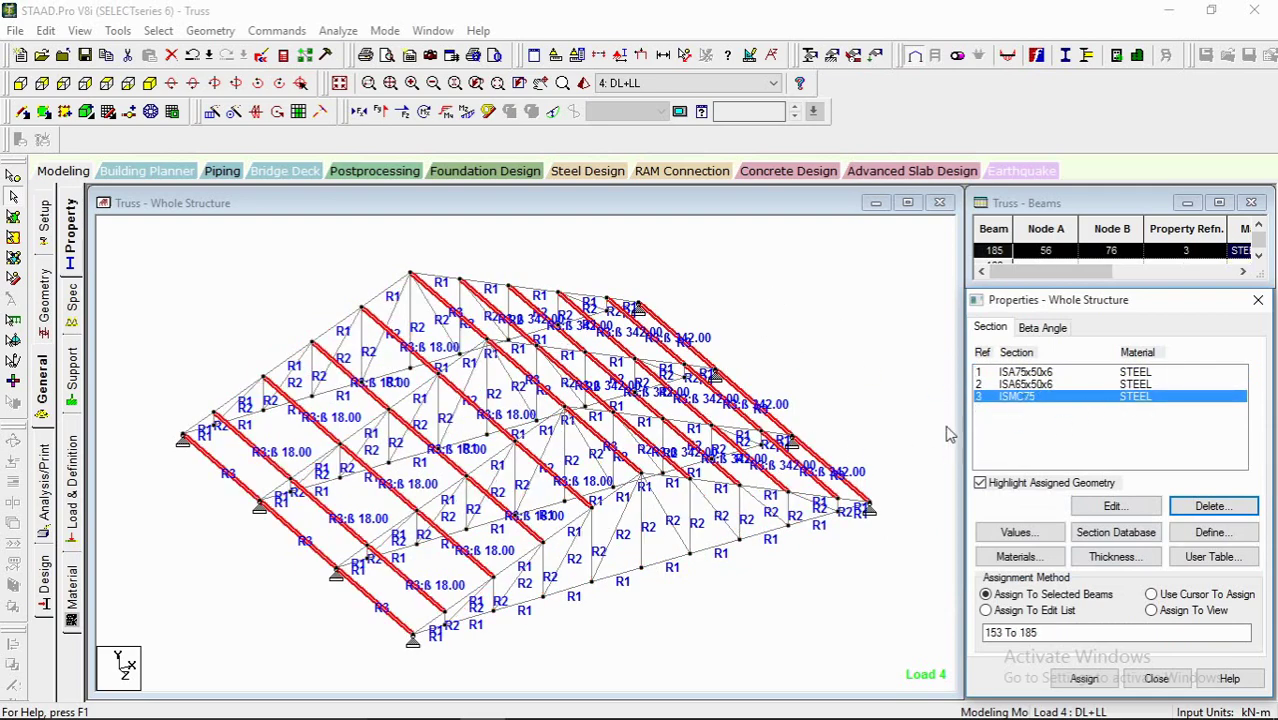
middle_click_drag(540, 400, 568, 378)
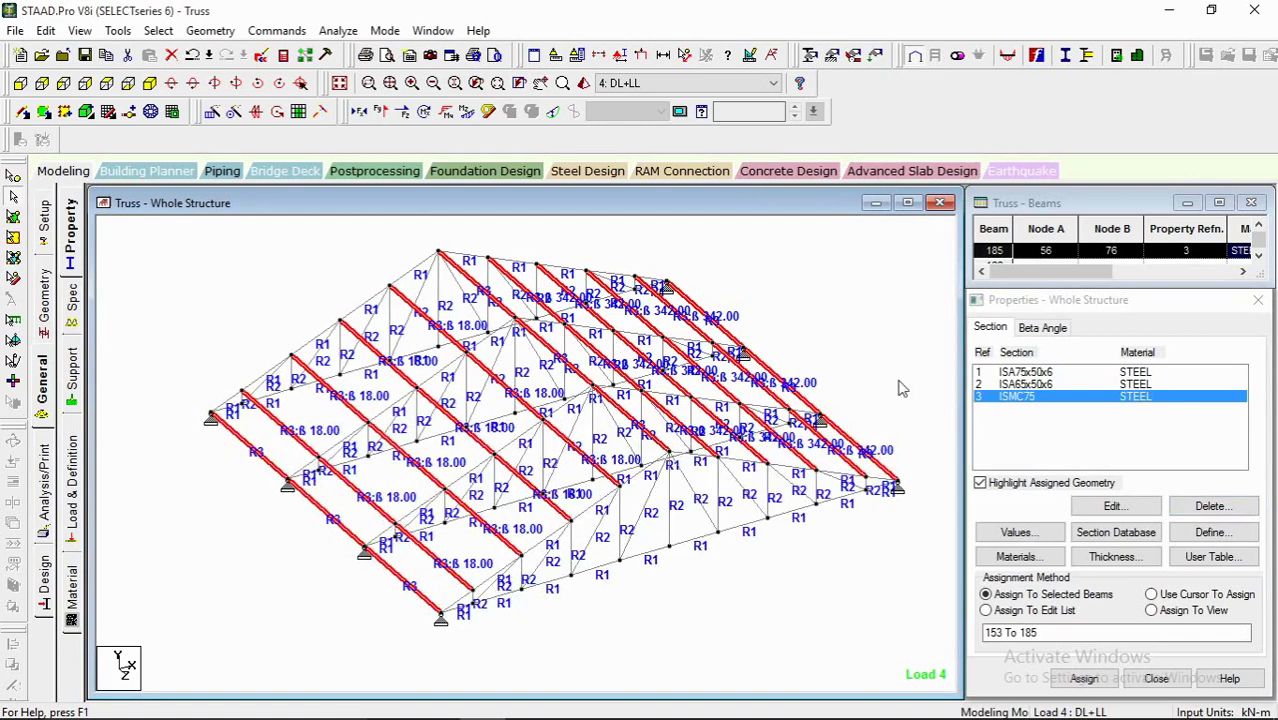
middle_click_drag(692, 400, 652, 394)
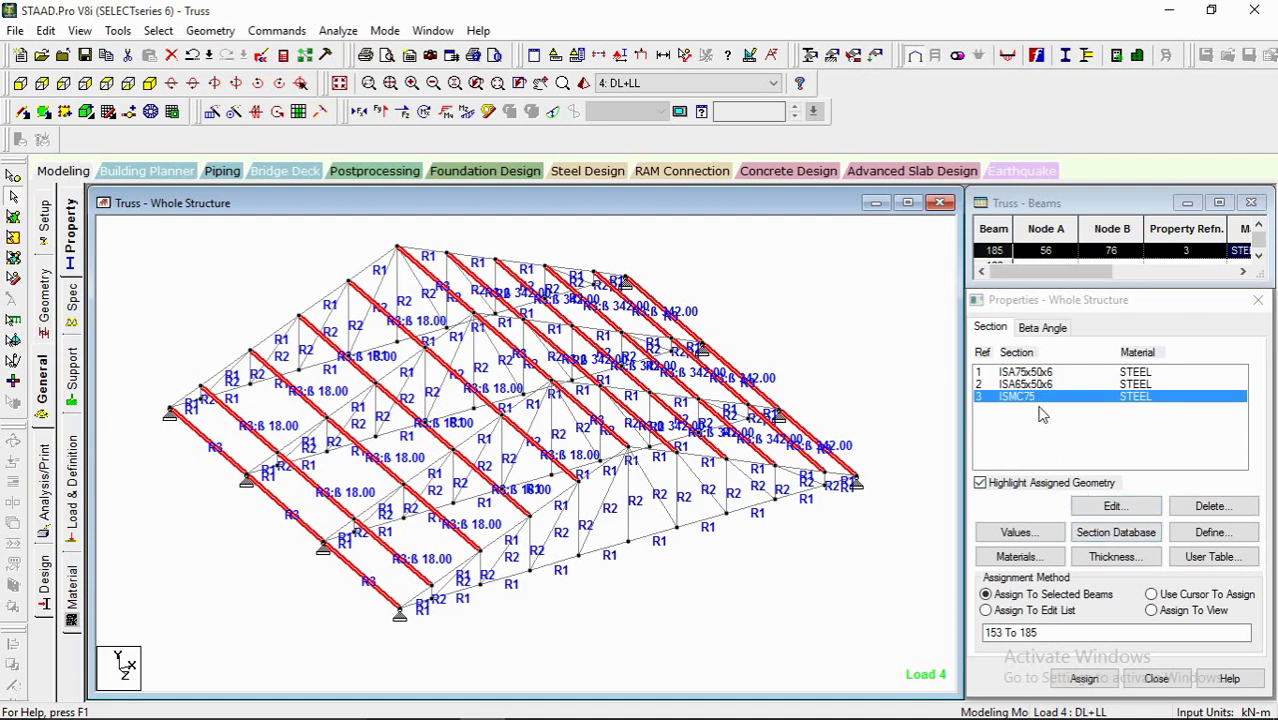
left_click(1108, 540)
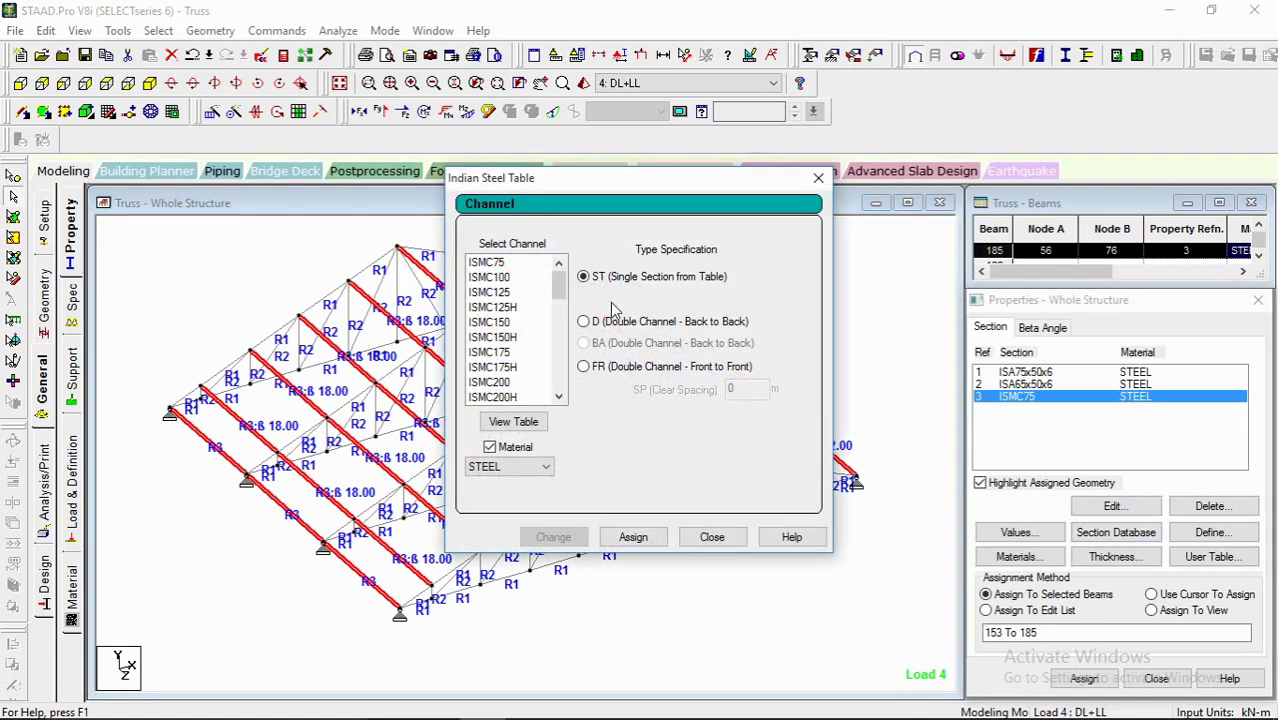
left_click(503, 277)
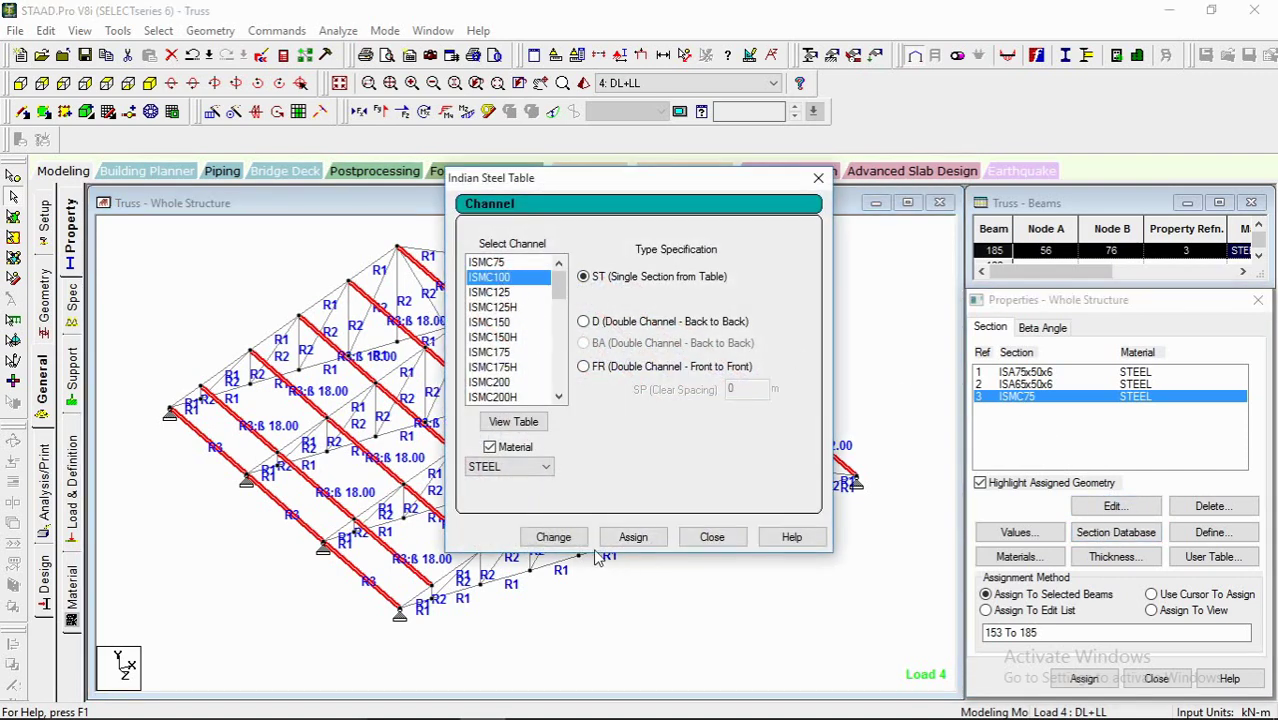
left_click(565, 539)
left_click(703, 418)
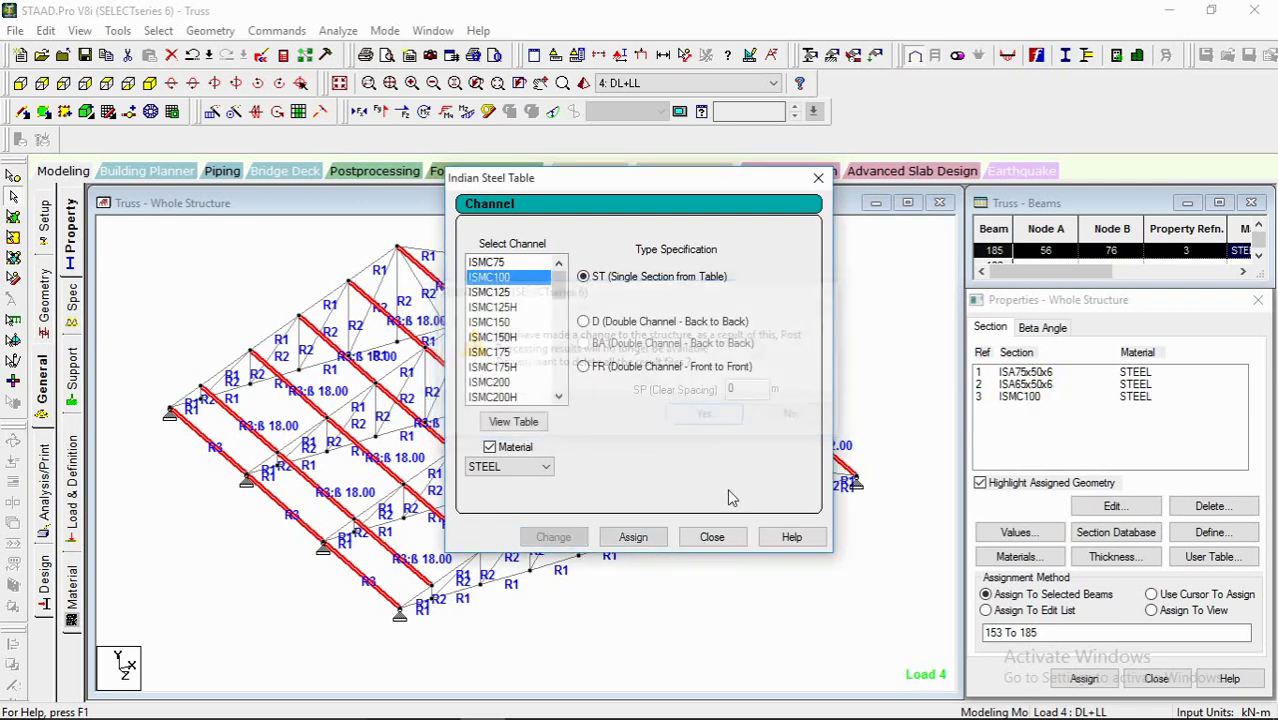
left_click(711, 538)
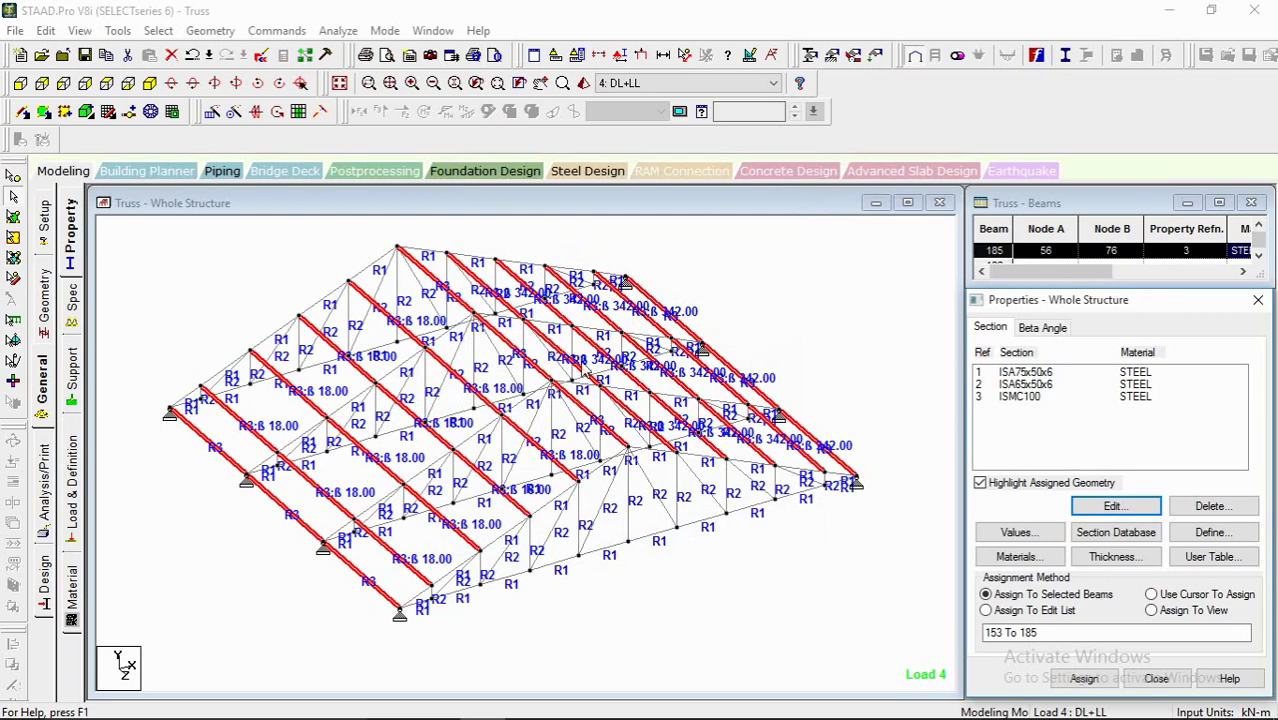
Step: Highlight the ISA65x50x6 web members, and select the chord members assigned to ISA75x50x6 across all trusses
middle_click_drag(447, 468, 448, 448)
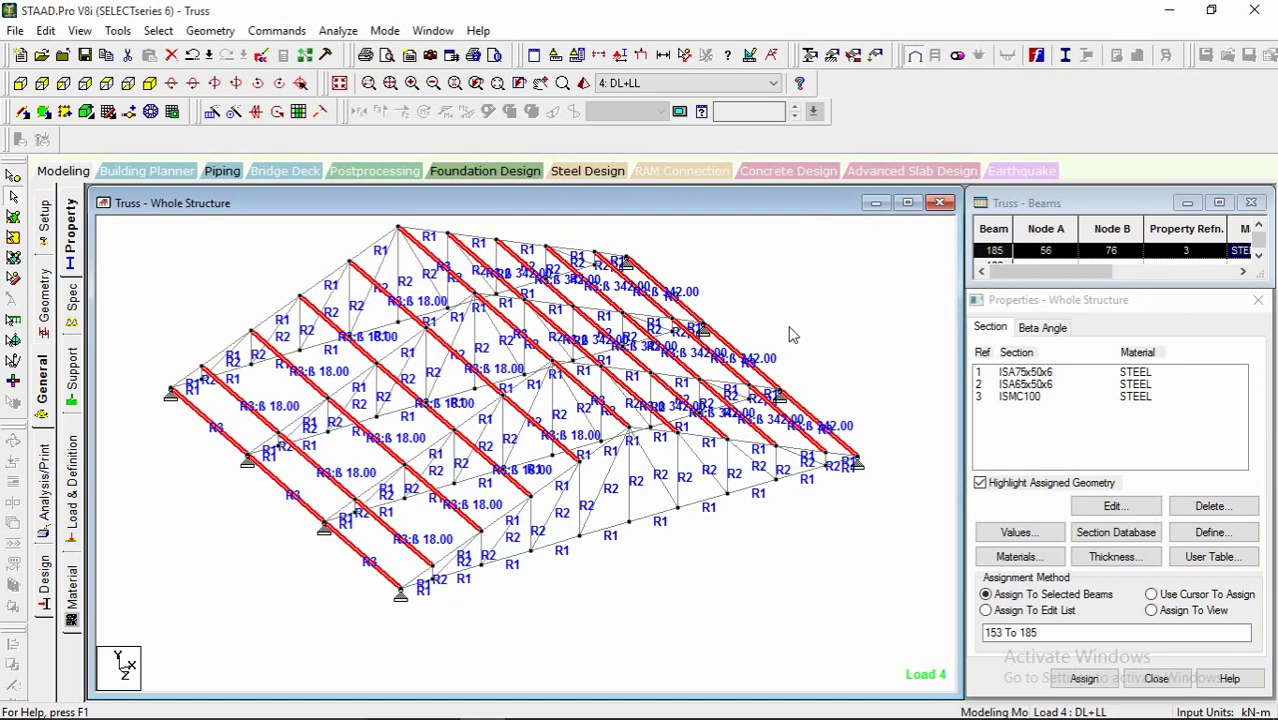
left_click(1080, 397)
left_click(1040, 385)
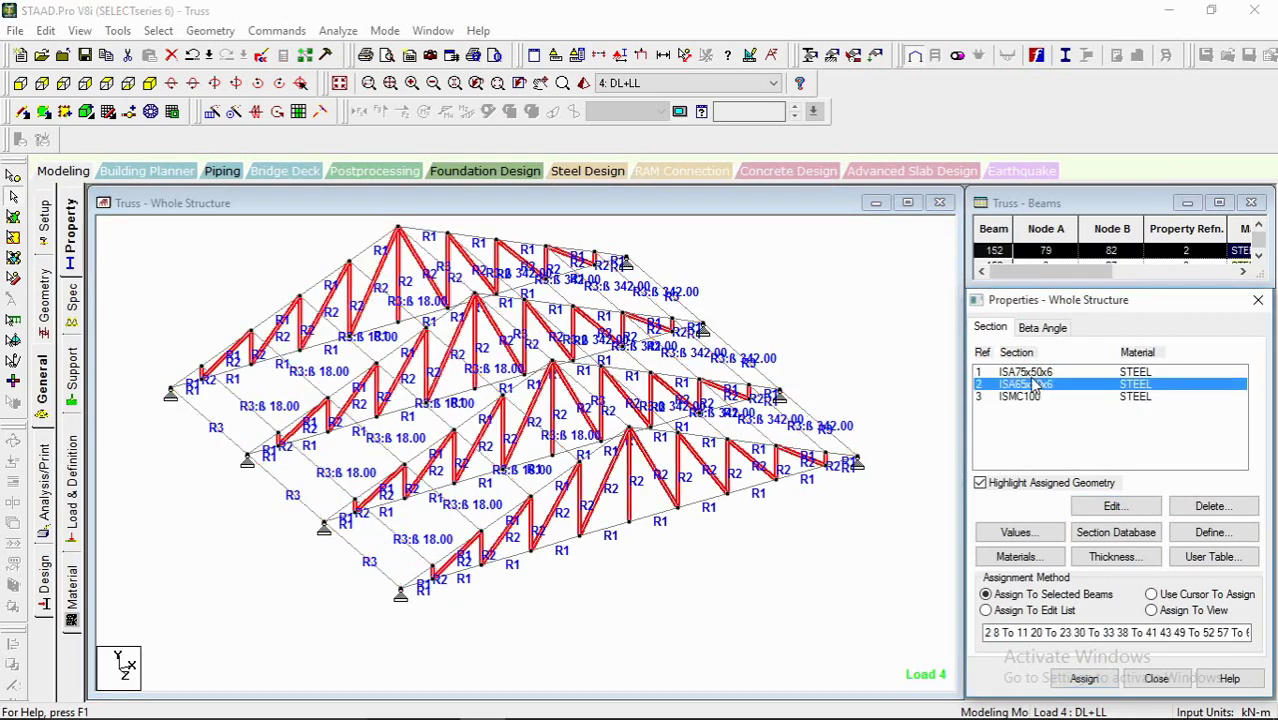
left_click(1034, 374)
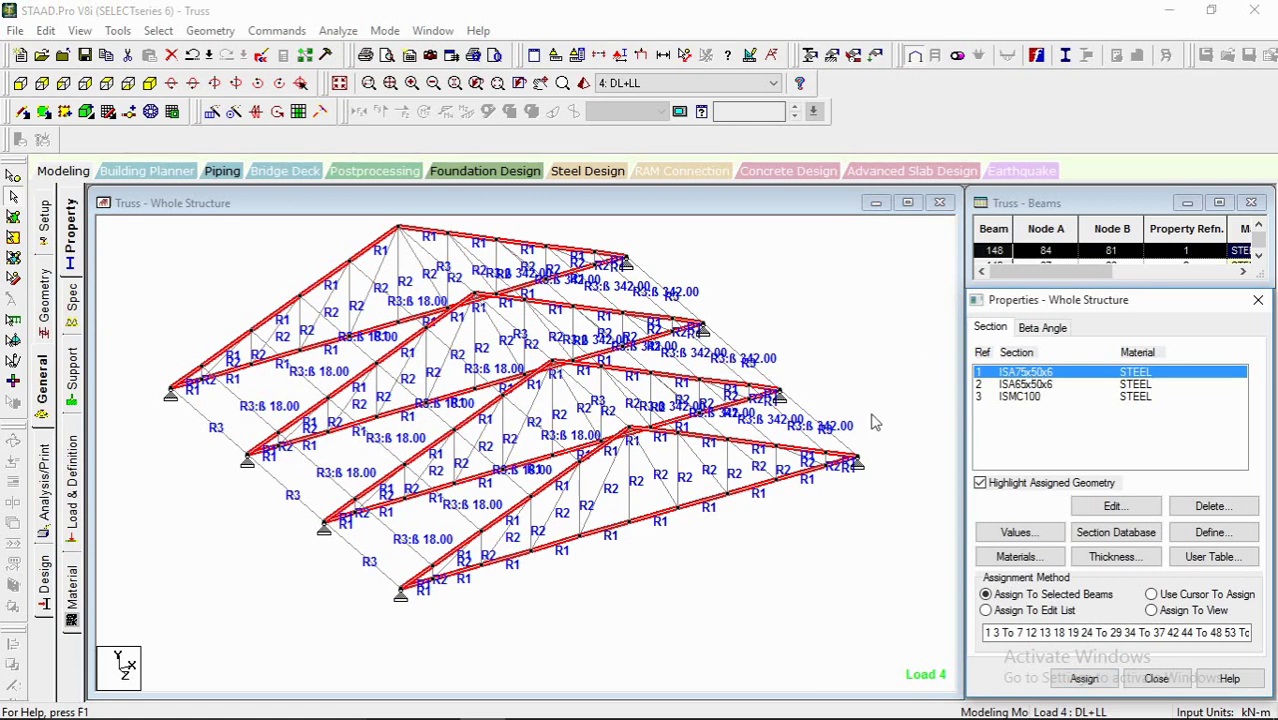
middle_click_drag(601, 434, 594, 417)
Step: Add the Indian angle ISA75x75x6 to the property list as a long-leg back-to-back double angle in steel
left_click(1012, 421)
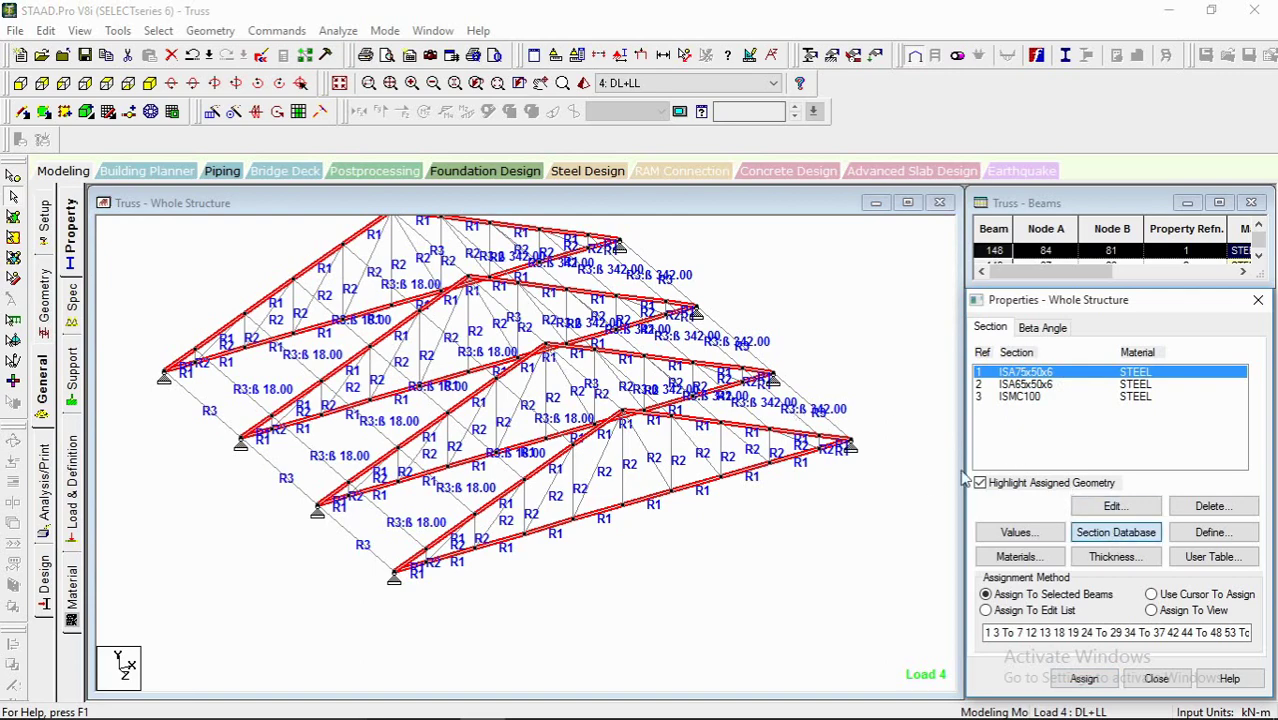
left_click(1115, 532)
scroll(433, 482, "down", 1)
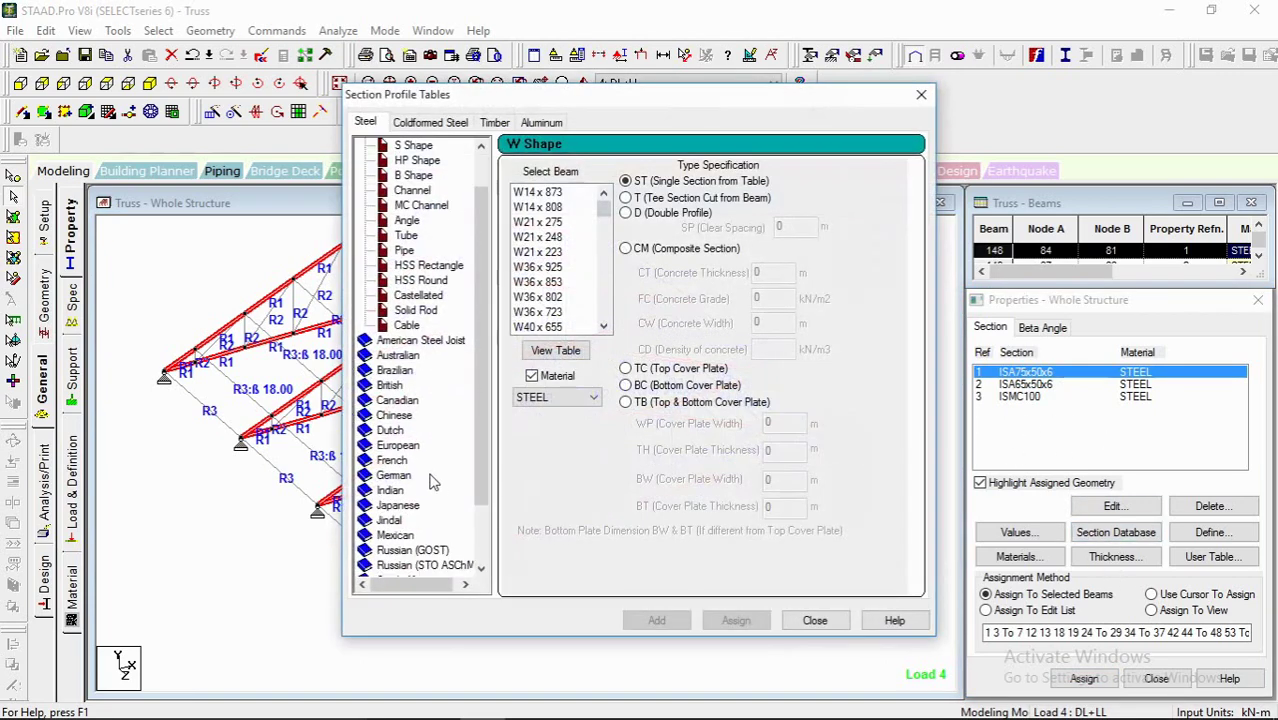
double_click(403, 494)
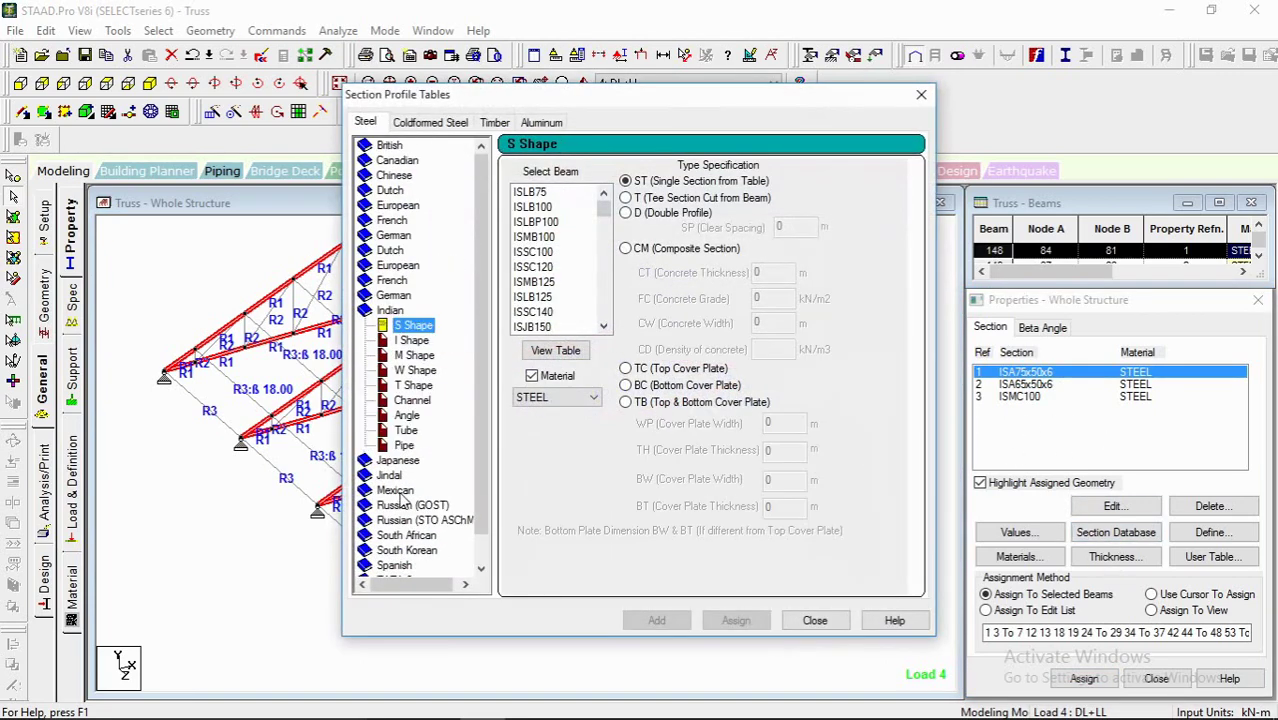
left_click(406, 416)
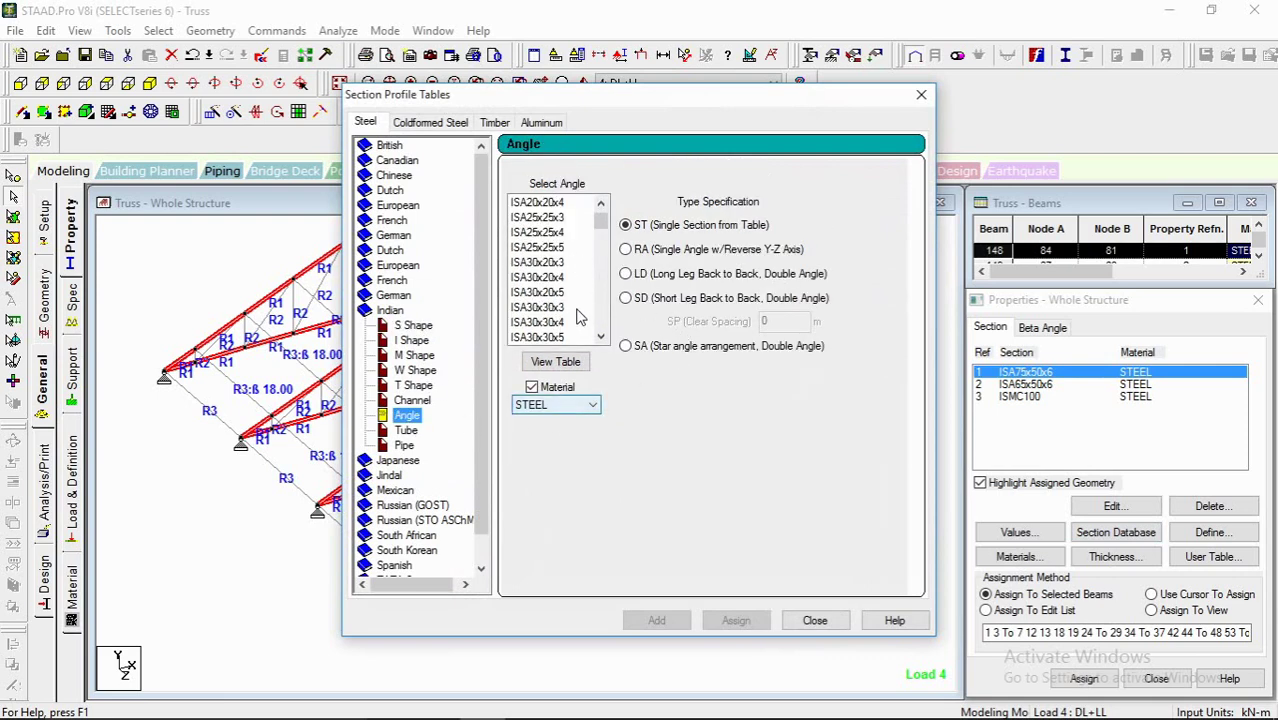
scroll(590, 305, "down", 8)
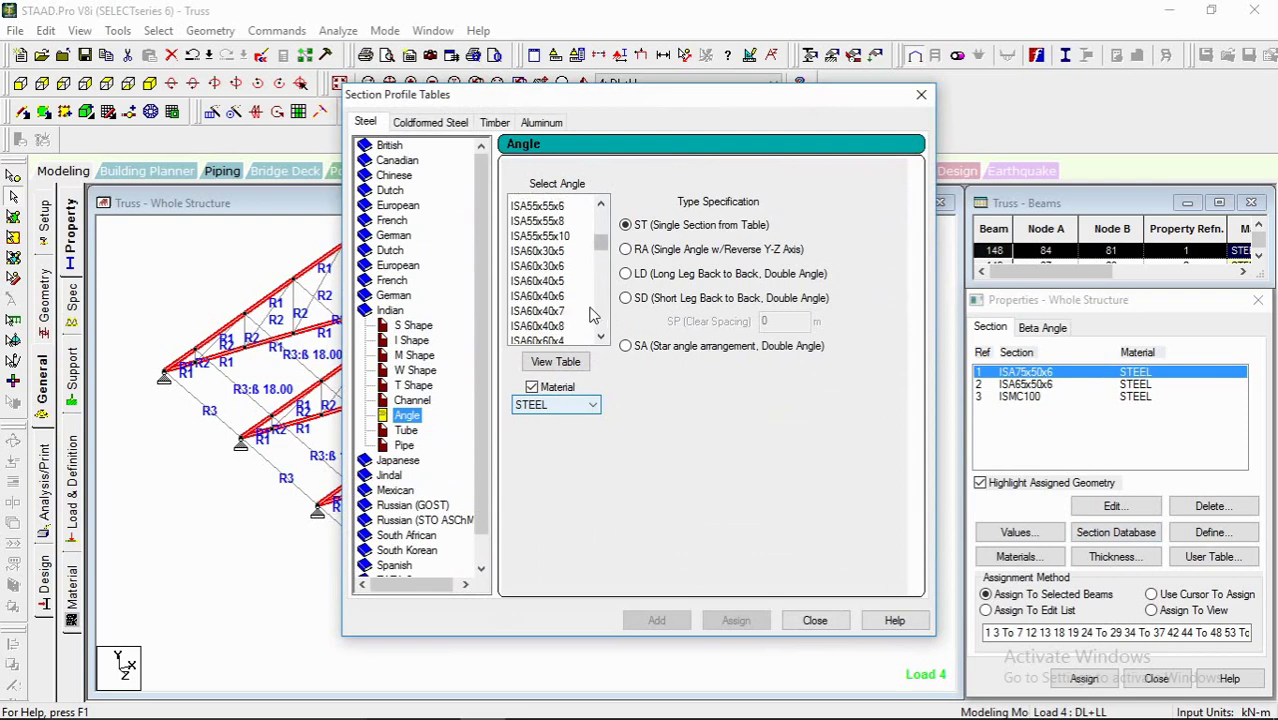
scroll(562, 311, "down", 9)
scroll(562, 311, "down", 3)
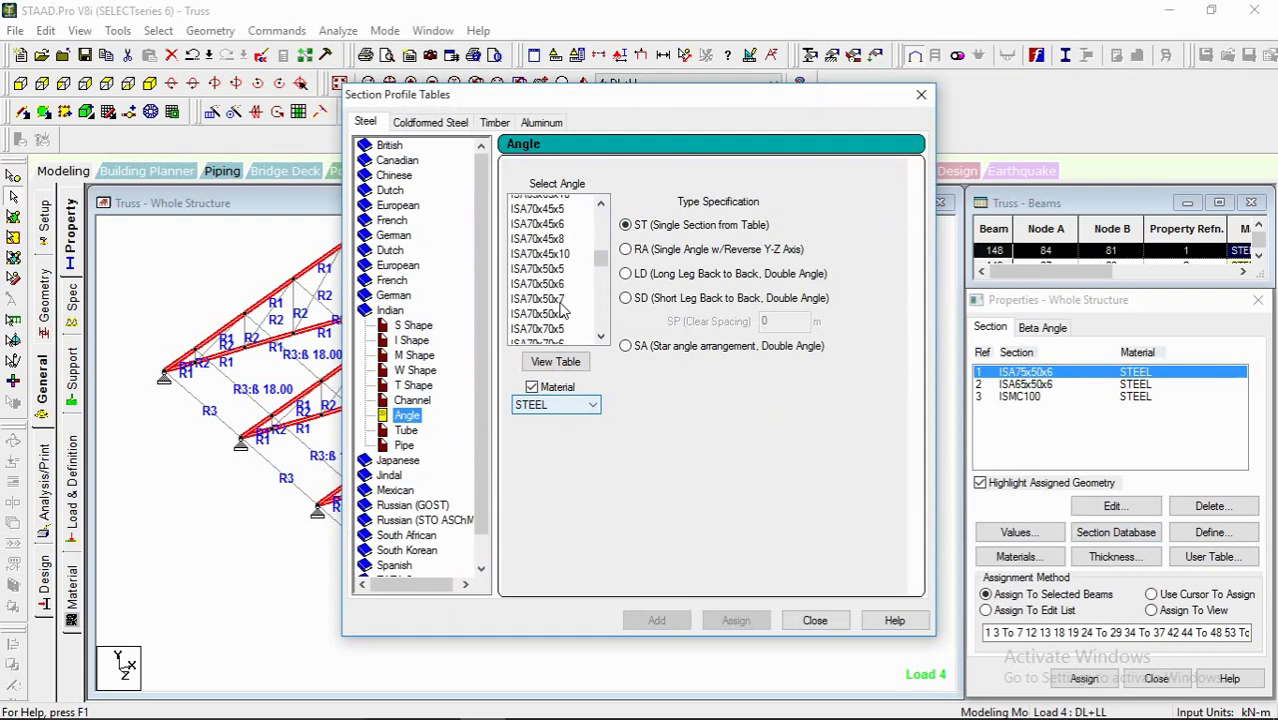
left_click(549, 280)
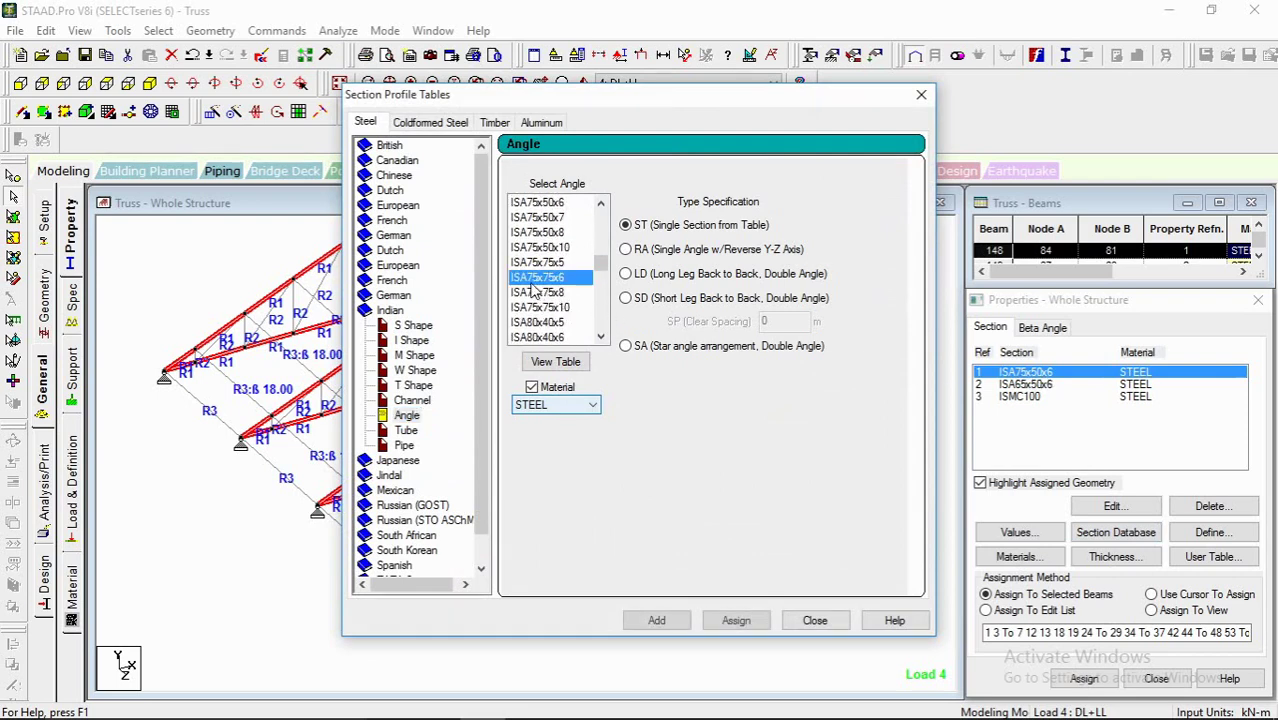
left_click(641, 276)
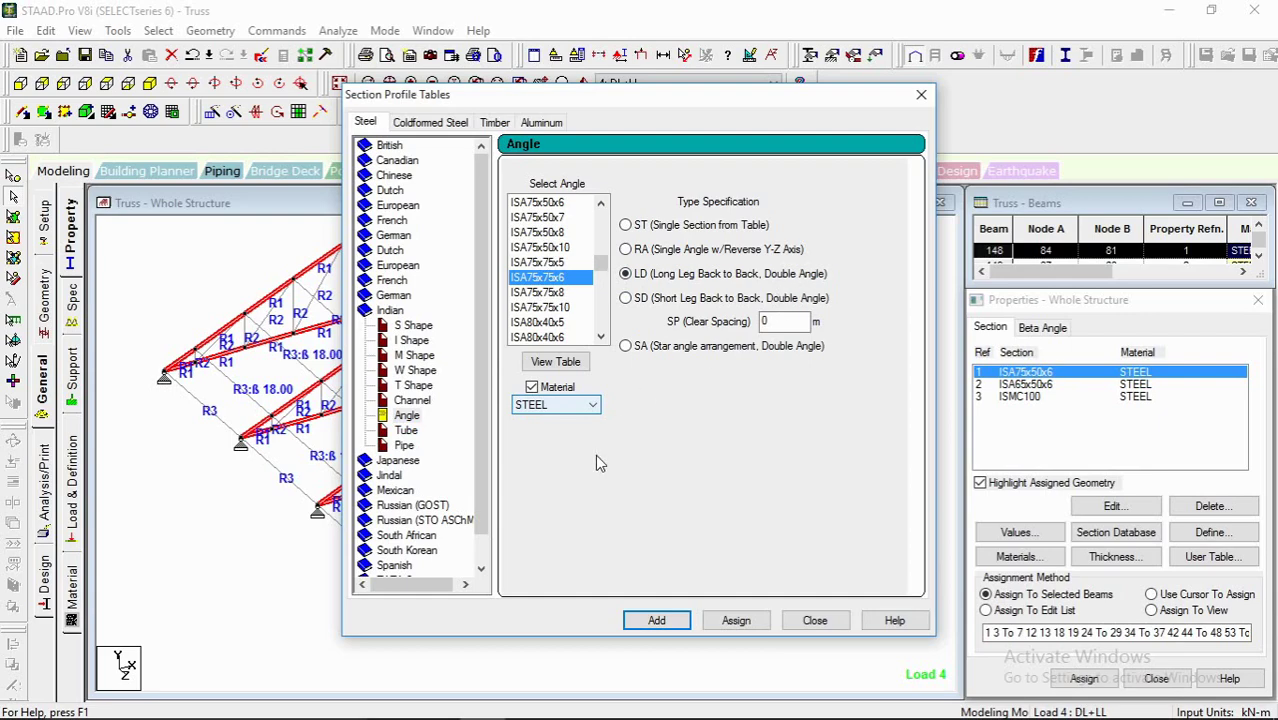
left_click(655, 620)
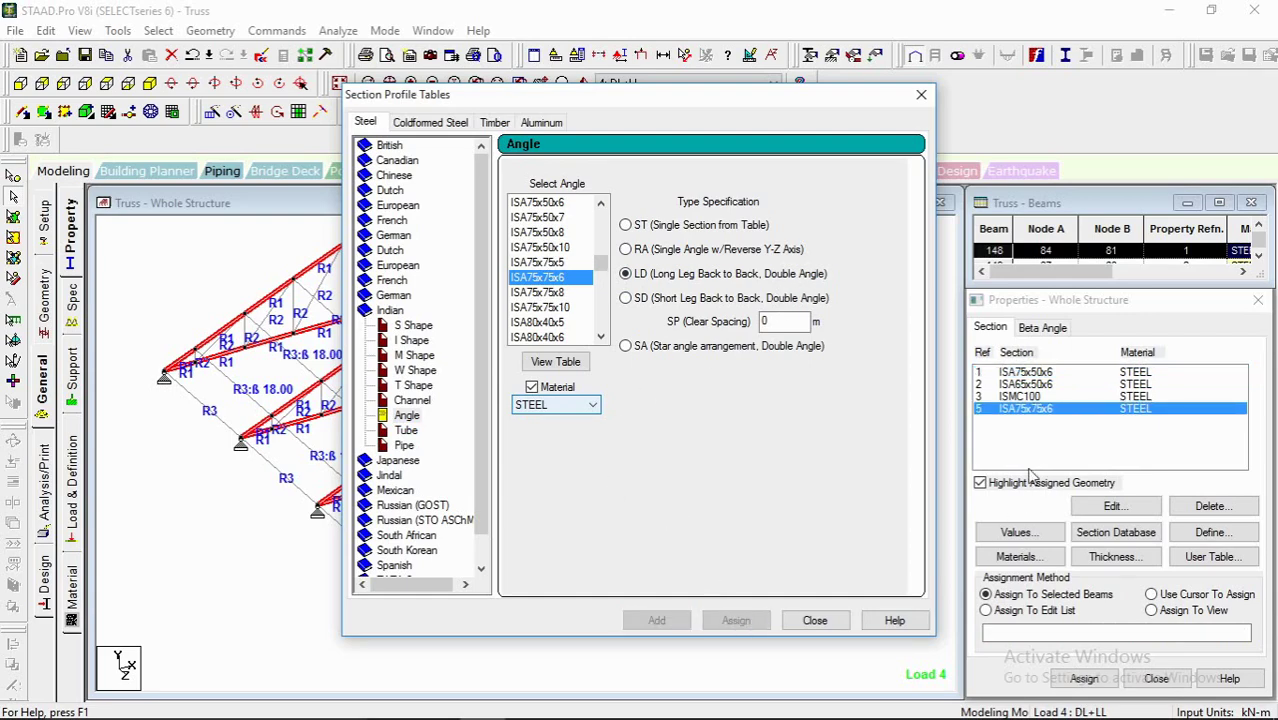
left_click(816, 620)
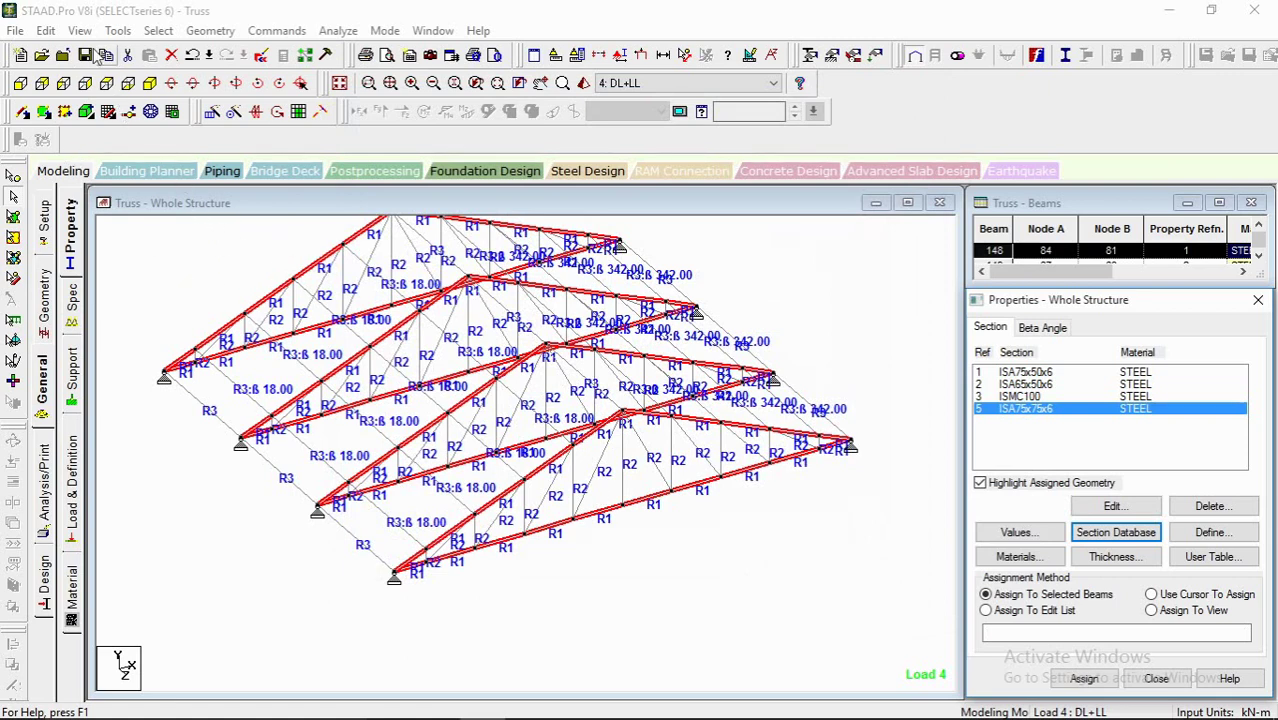
Step: Isolate the selected chord members, switch to the front view and select only the sloping top chords
left_click(79, 30)
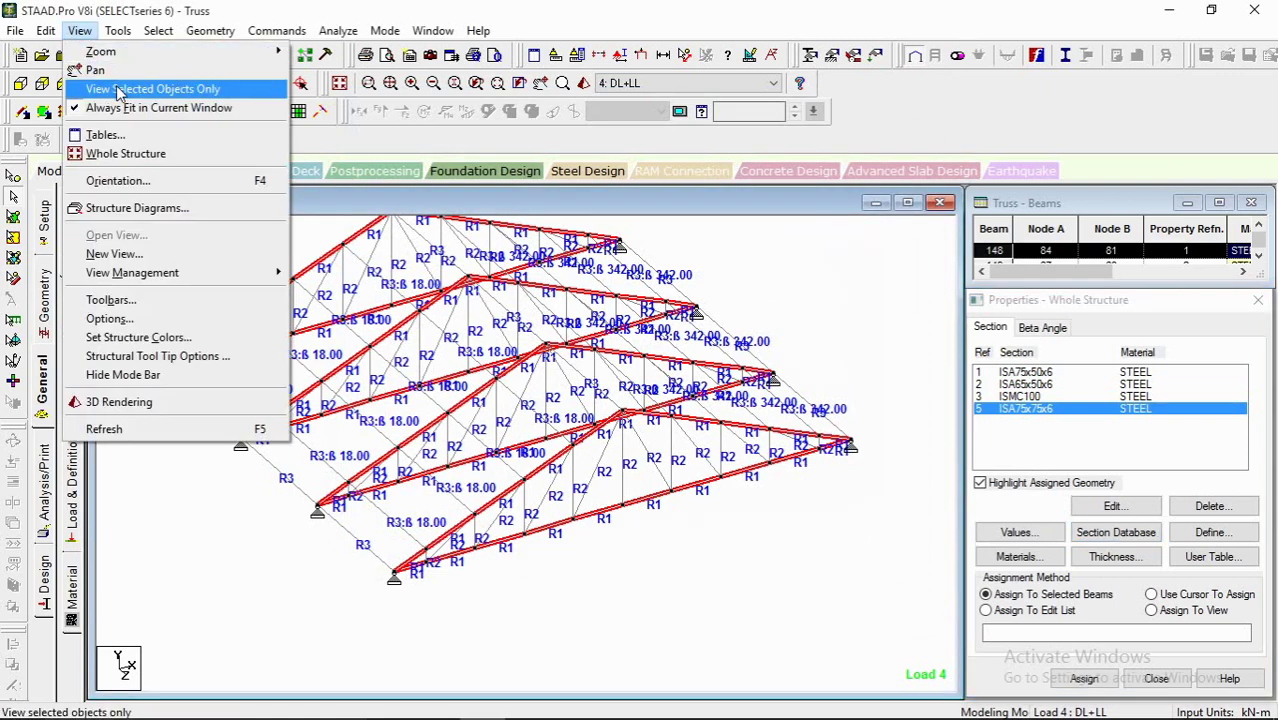
left_click(118, 90)
left_click(22, 84)
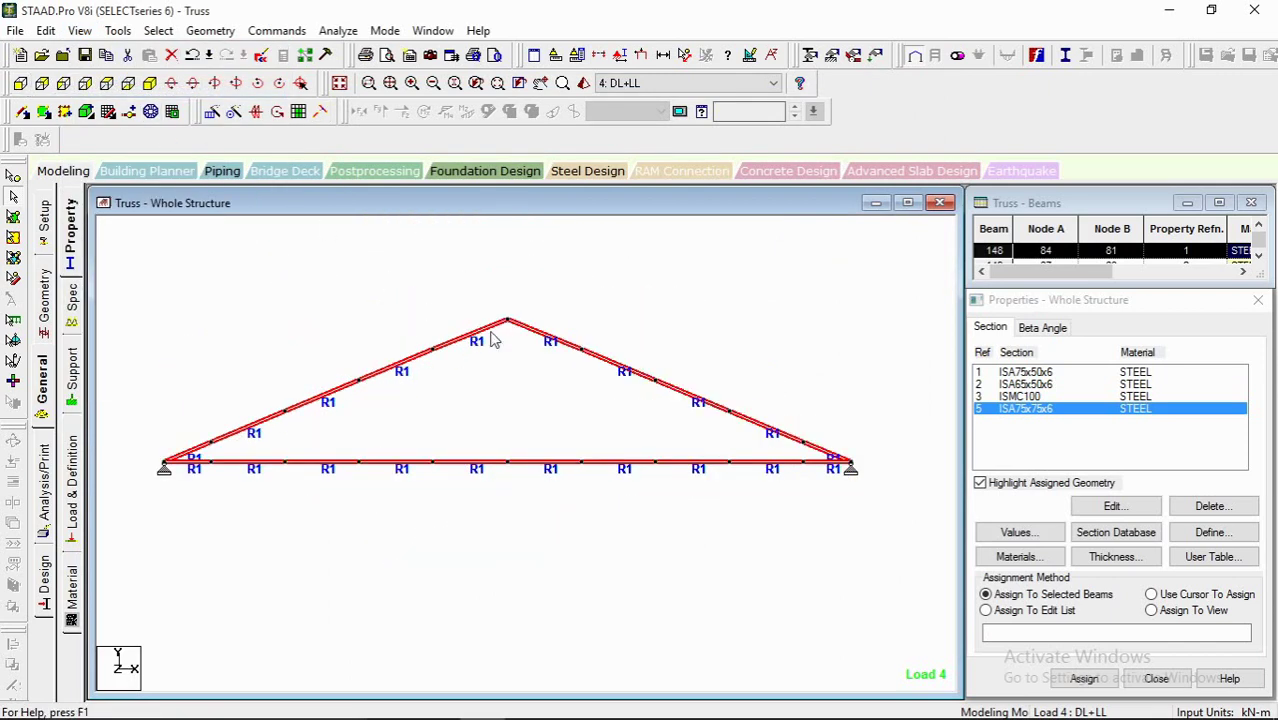
middle_click_drag(490, 332, 526, 318)
left_click(941, 304)
left_click_drag(925, 279, 194, 444)
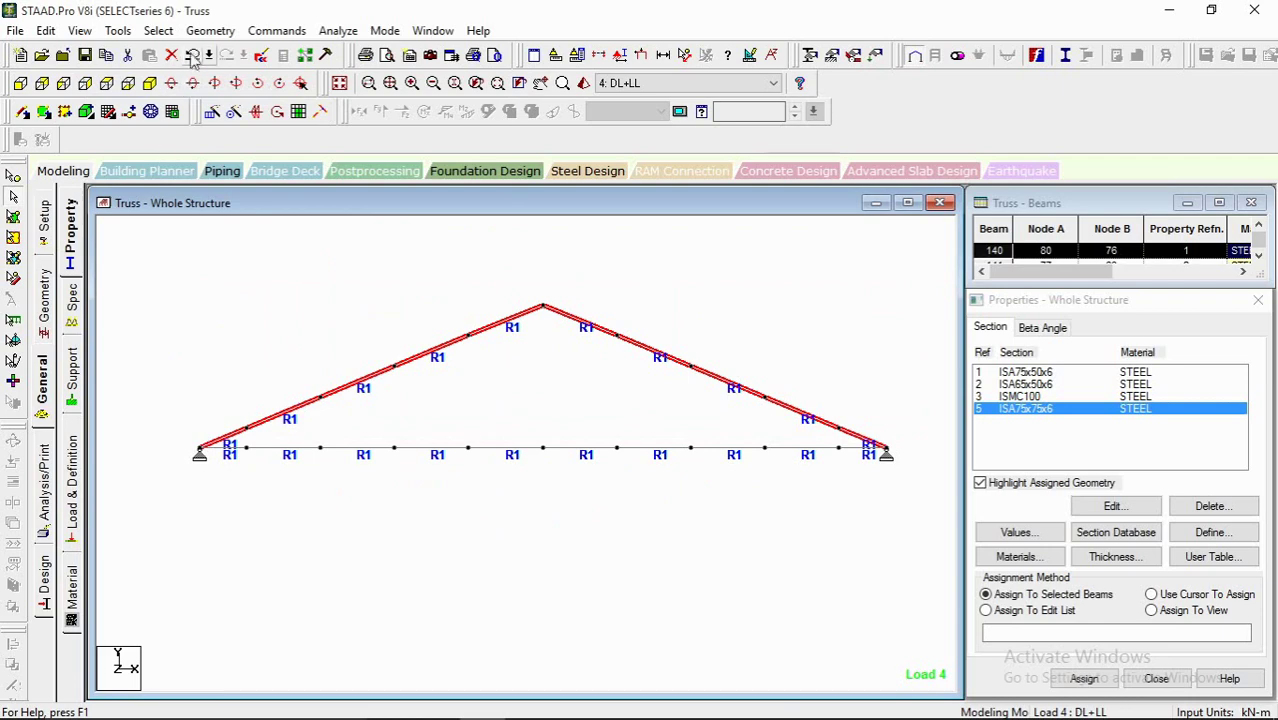
Step: Return to the isometric view and show only the selected top chords of the four trusses
left_click(150, 84)
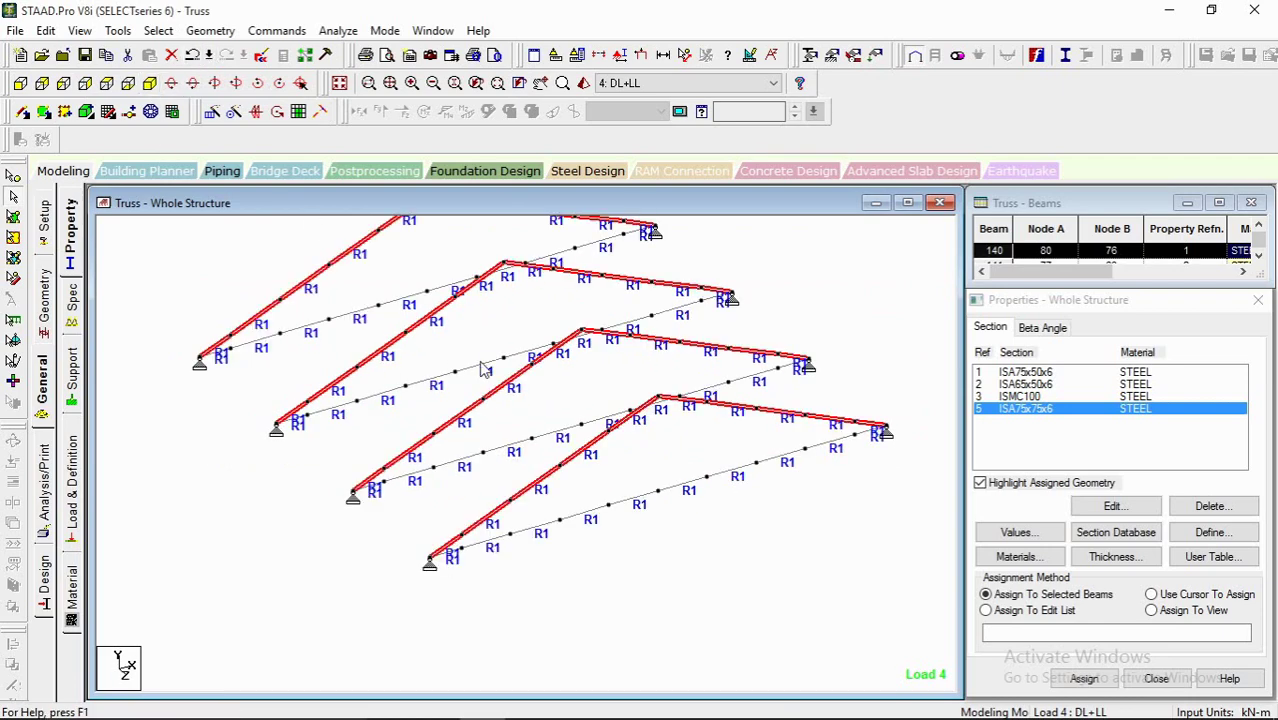
left_click(79, 30)
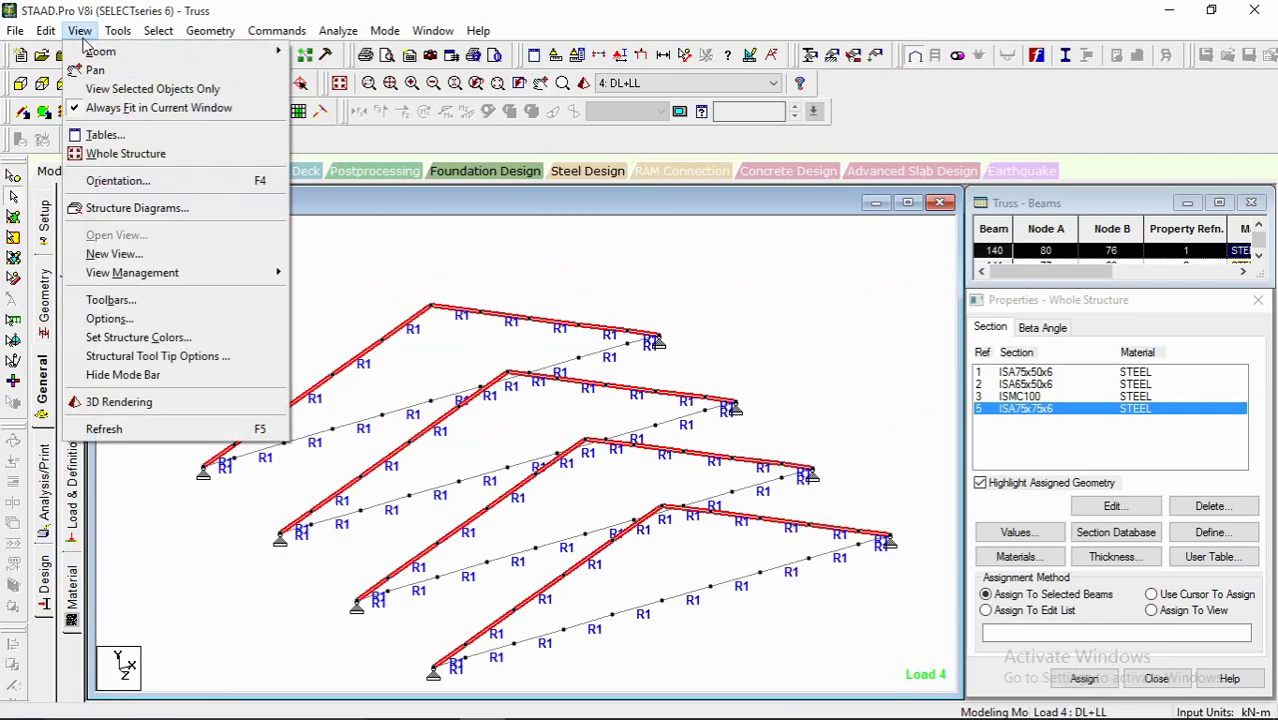
left_click(110, 88)
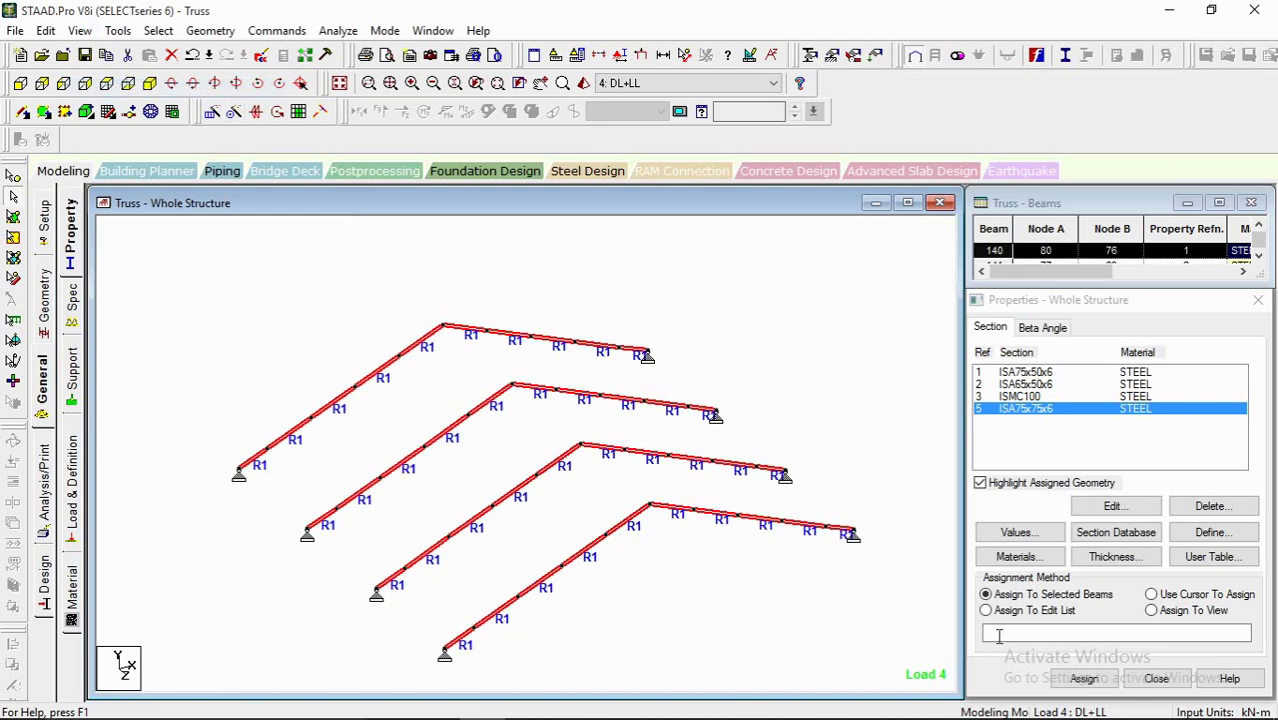
Step: Assign the ISA75x75x6 section to the selected top chord beams
left_click(1066, 675)
middle_click_drag(530, 443, 492, 419)
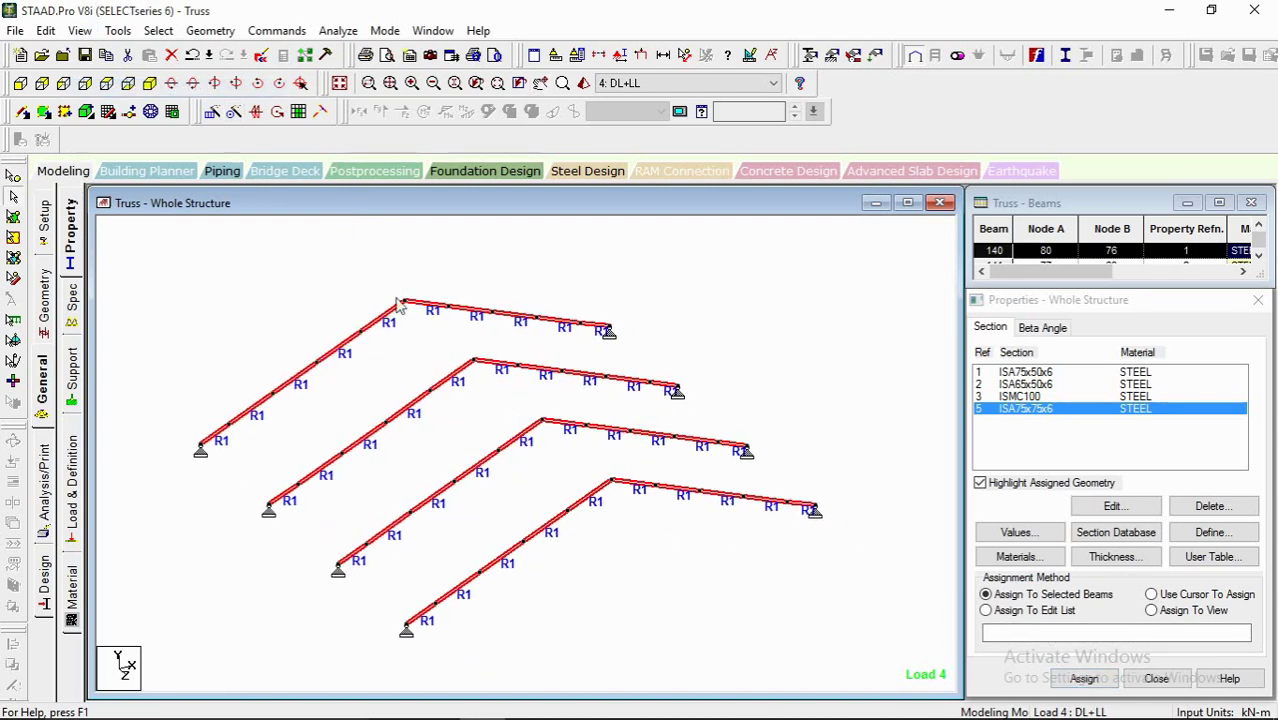
left_click(1084, 678)
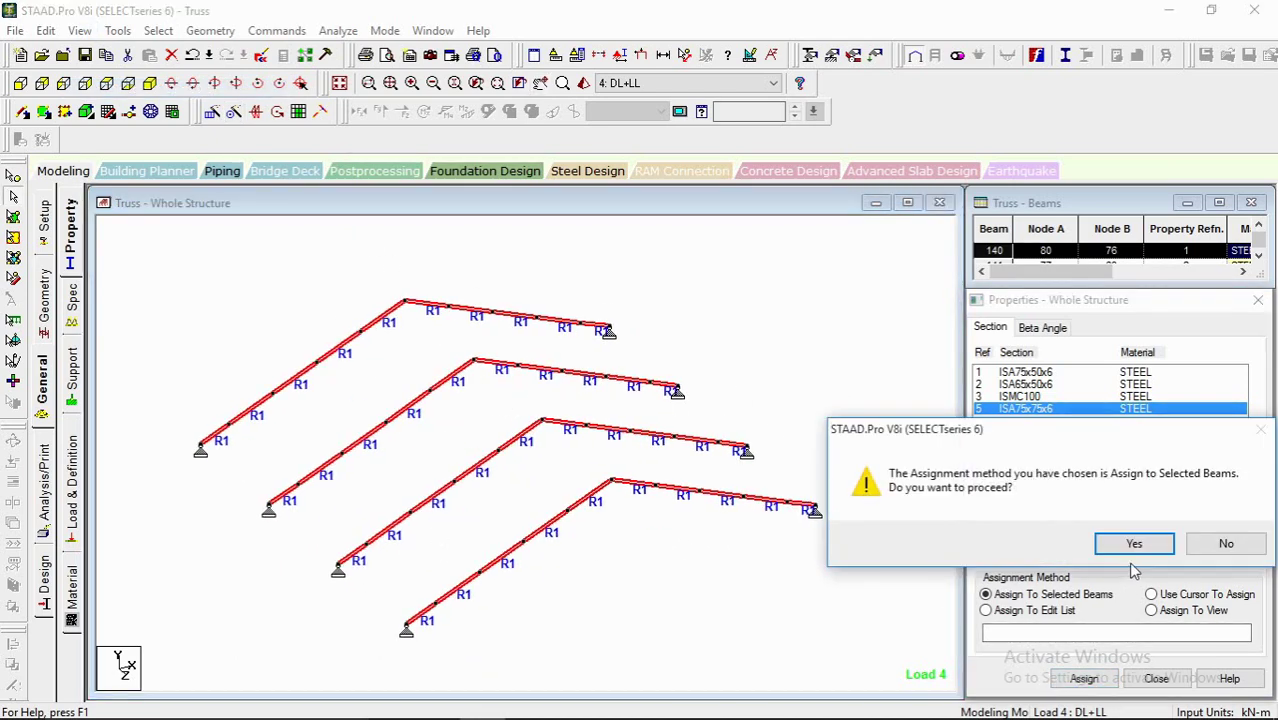
left_click(1134, 543)
middle_click_drag(796, 456, 824, 422)
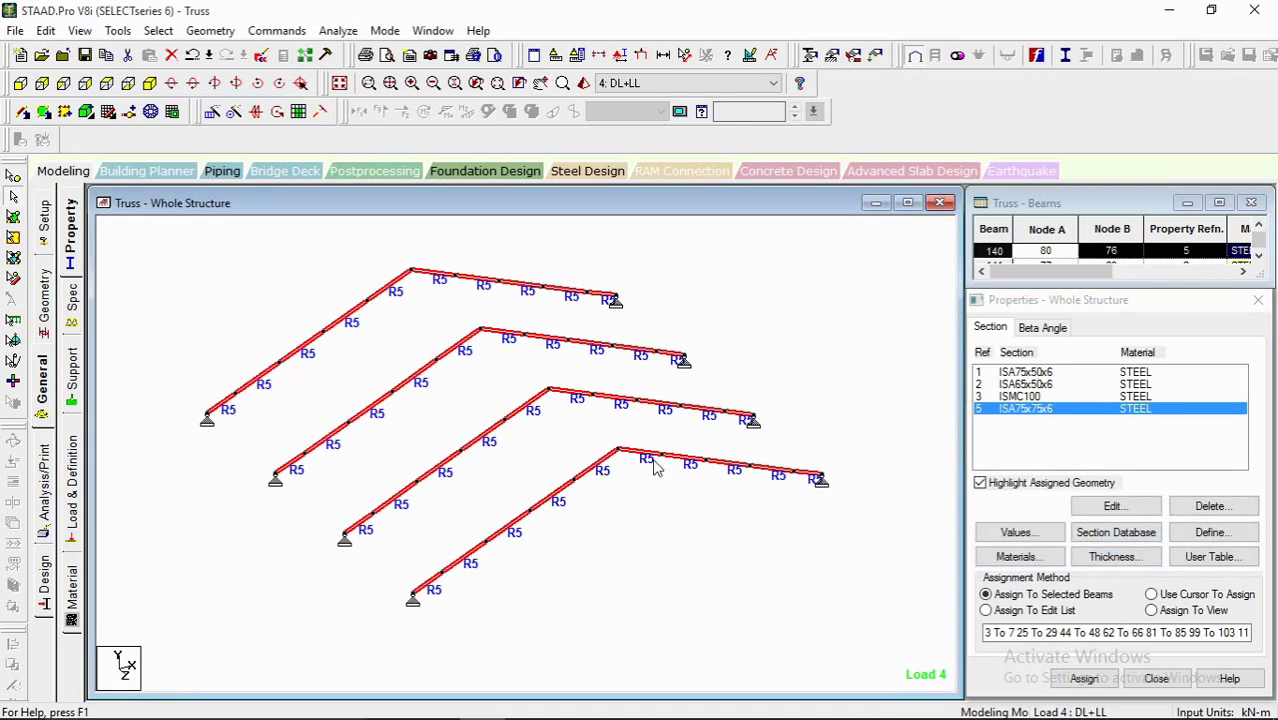
Step: Display the top chords as full 3D sections and get a close-up of their double-angle profile
scroll(556, 551, "up", 4)
right_click(514, 490)
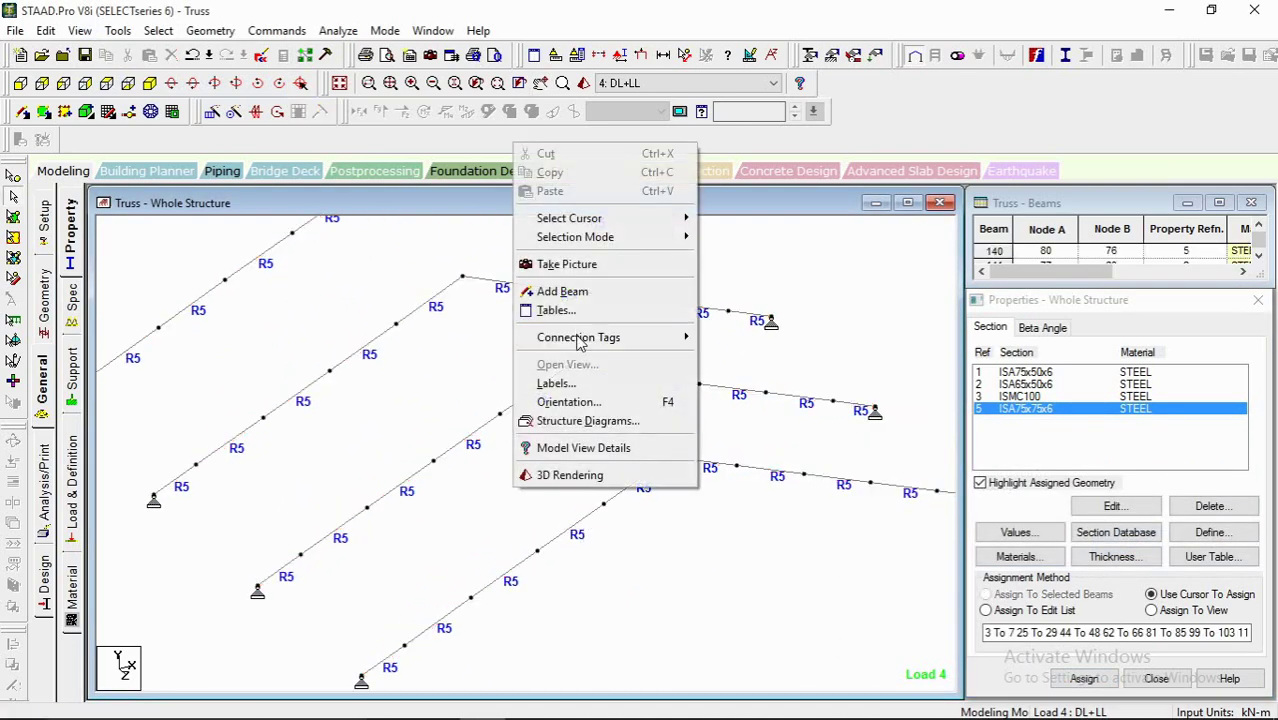
left_click(585, 420)
left_click(458, 196)
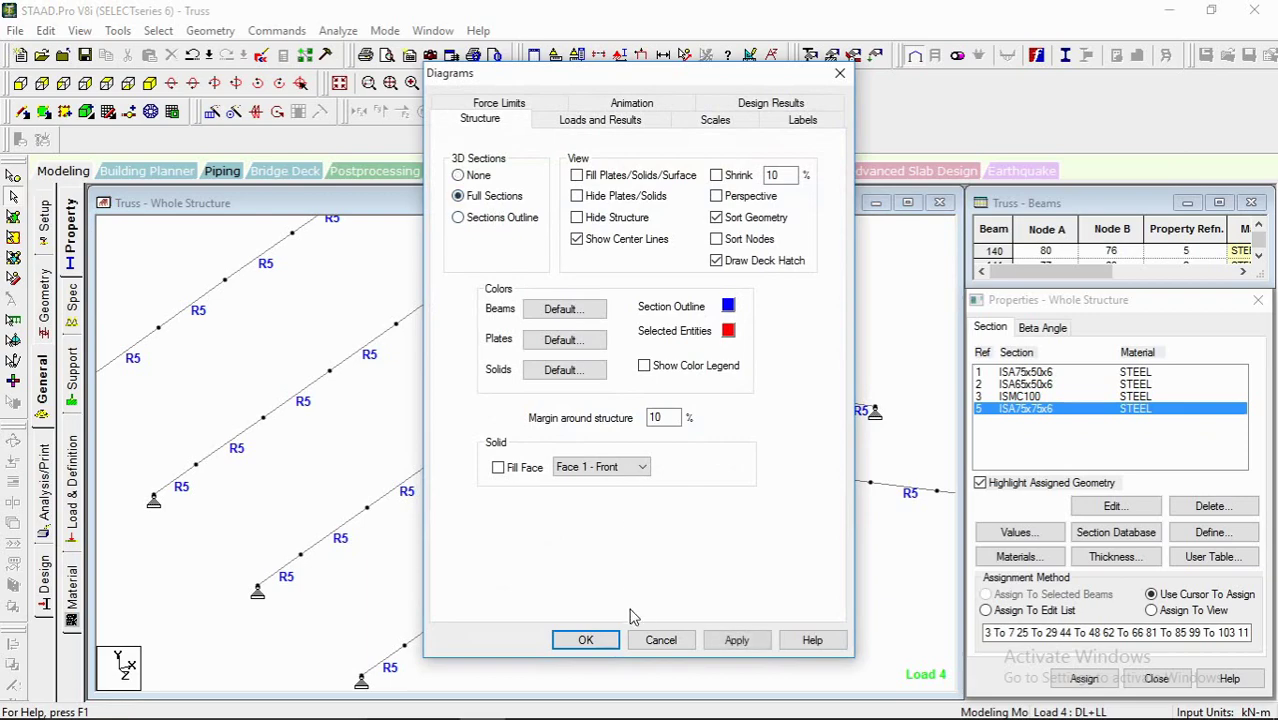
left_click(585, 640)
scroll(560, 567, "up", 5)
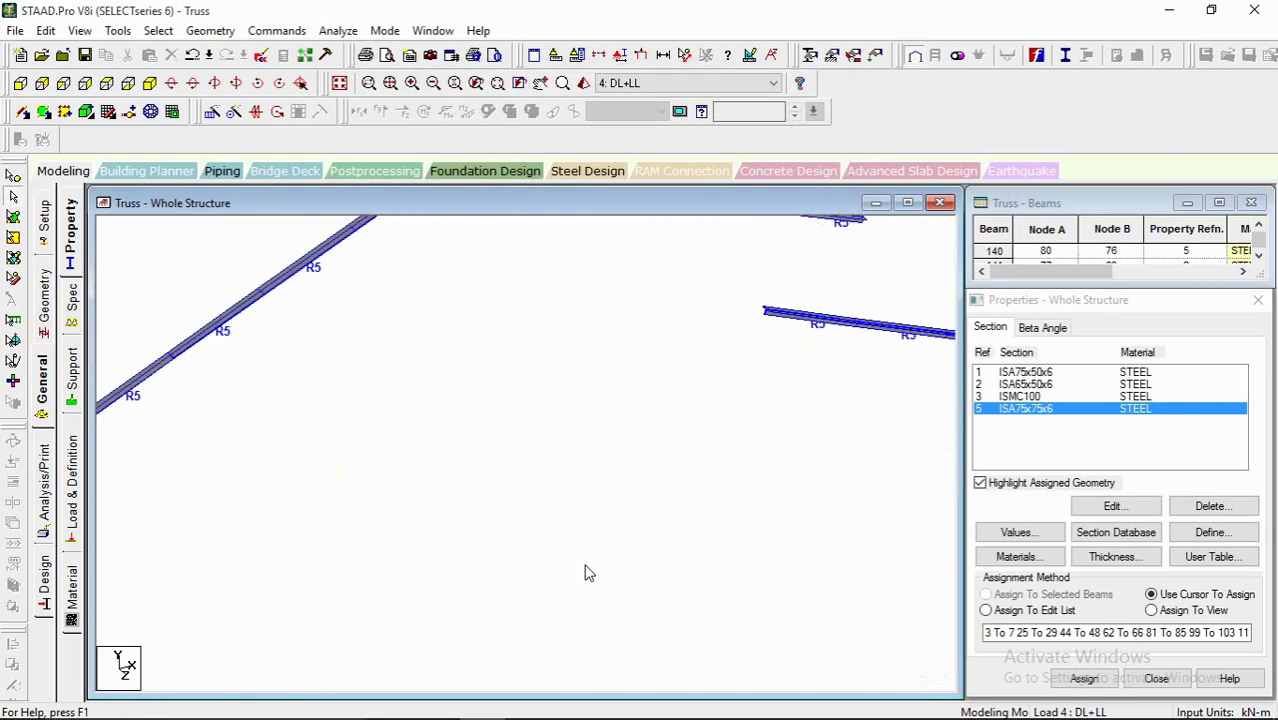
middle_click_drag(631, 611, 601, 571)
left_click_drag(601, 571, 448, 397)
scroll(448, 397, "up", 8)
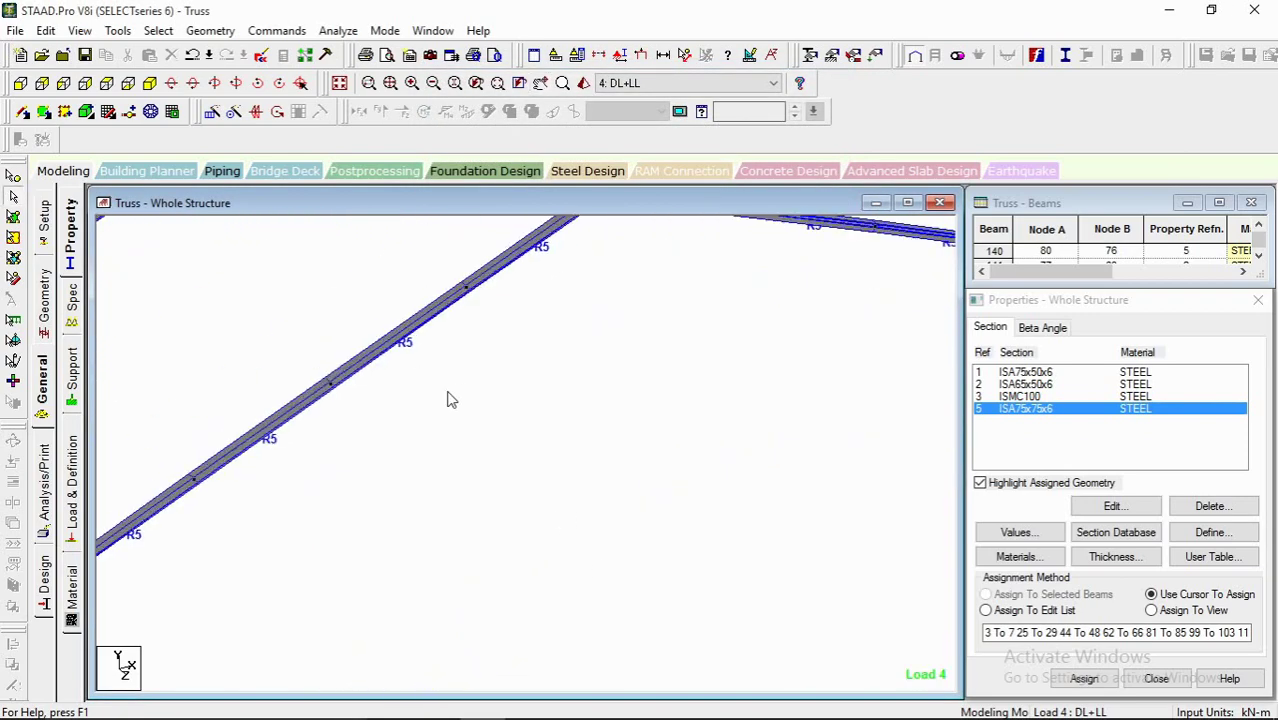
Step: Examine the double-angle top chord up close, then bring the whole roof structure back into display
middle_click_drag(484, 436, 489, 441)
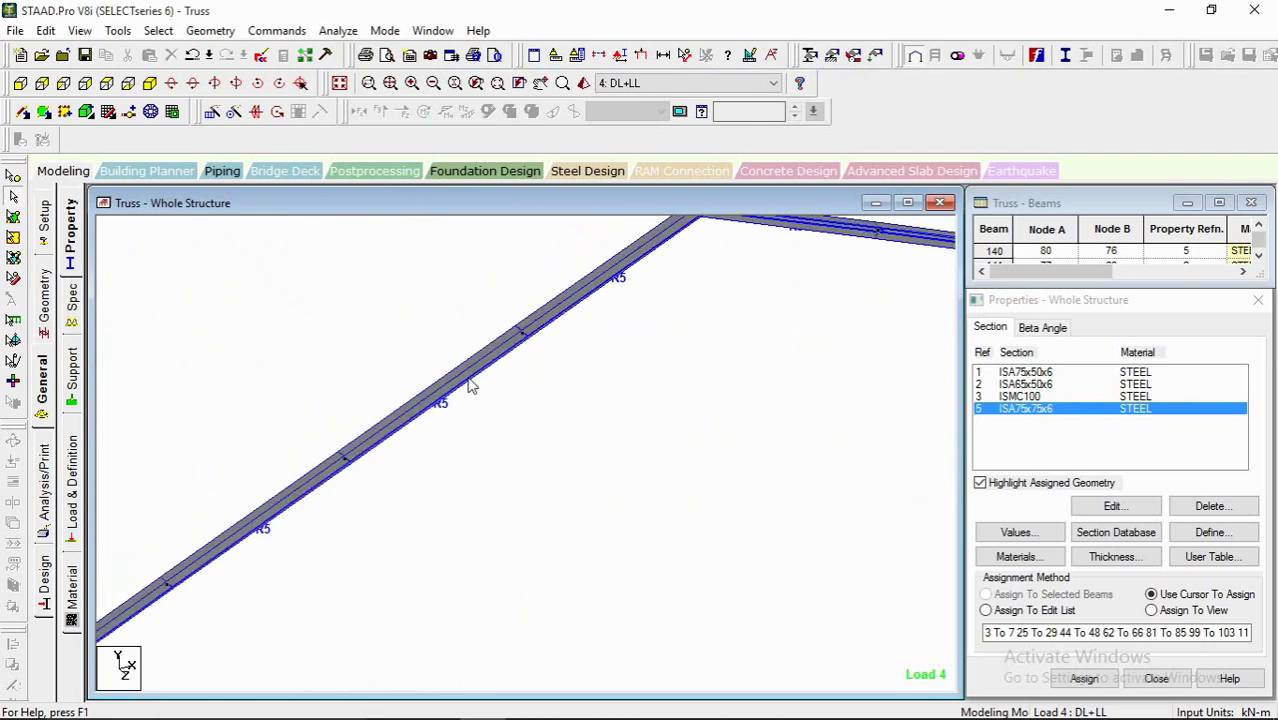
left_click(466, 372)
scroll(479, 431, "down", 8)
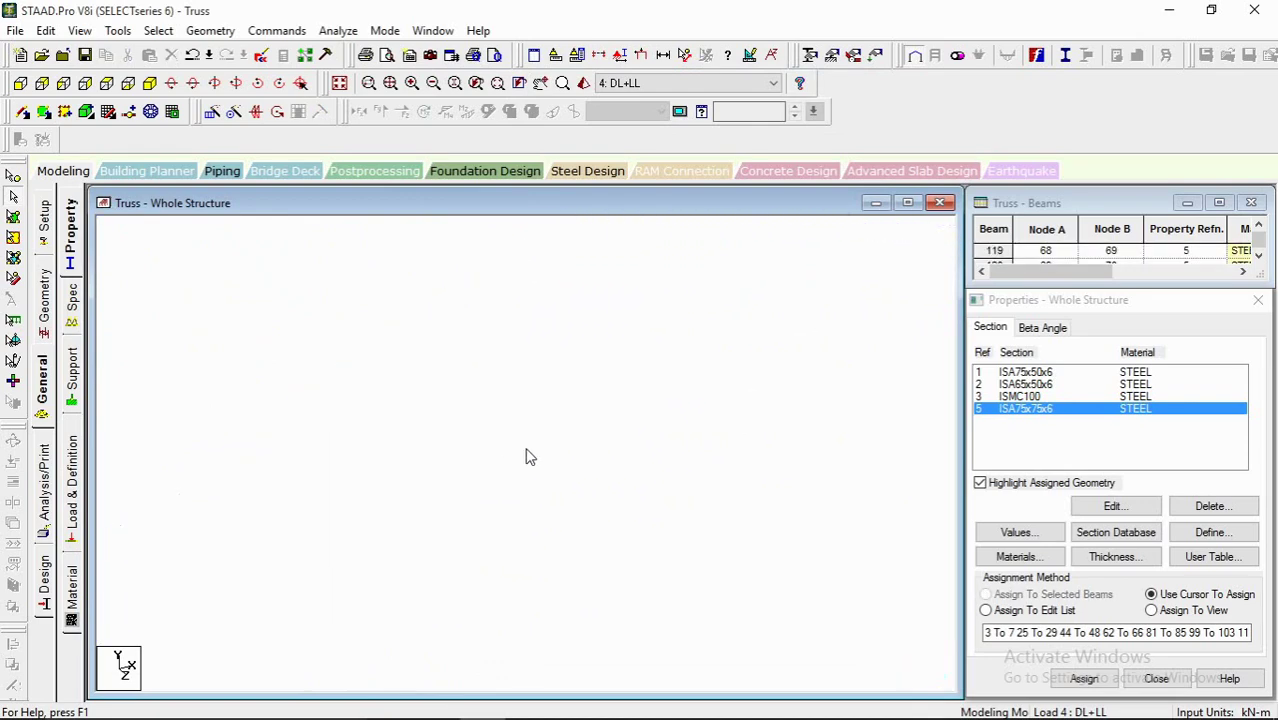
middle_click_drag(424, 420, 390, 497)
scroll(390, 497, "down", 1)
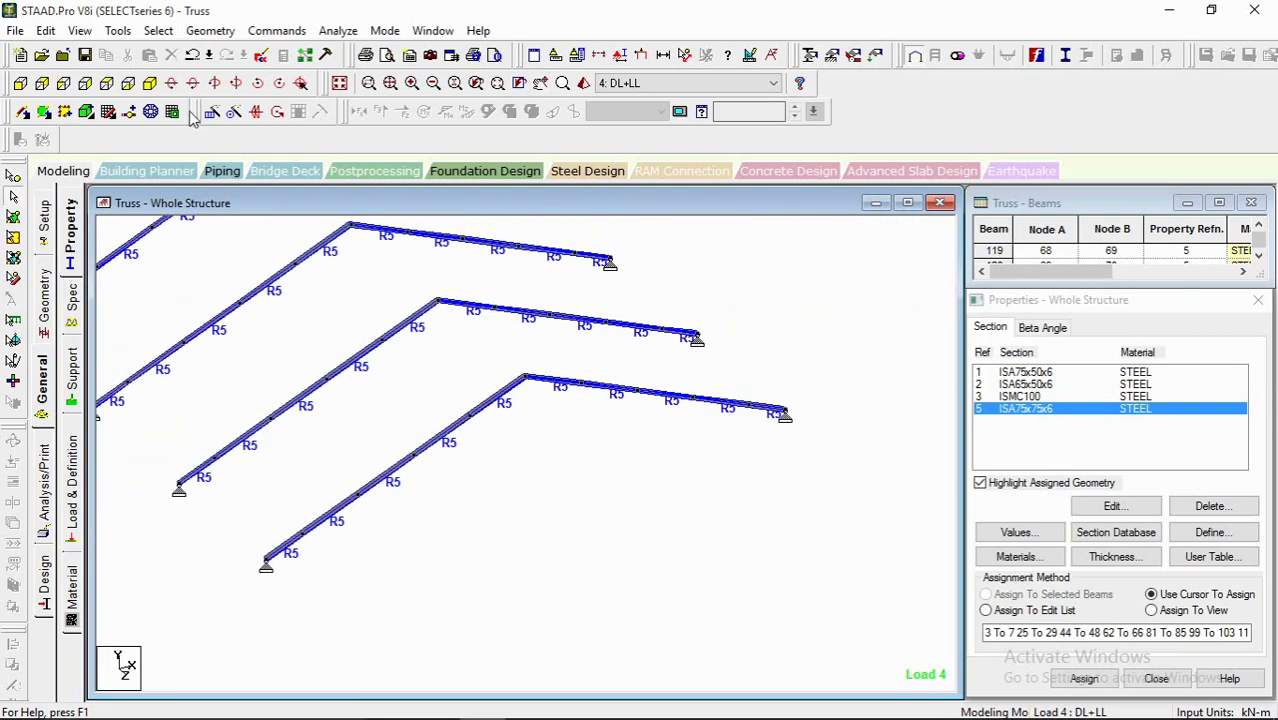
left_click(339, 84)
Step: Turn off the 3D section display so the whole structure is drawn as single-line members
right_click(603, 262)
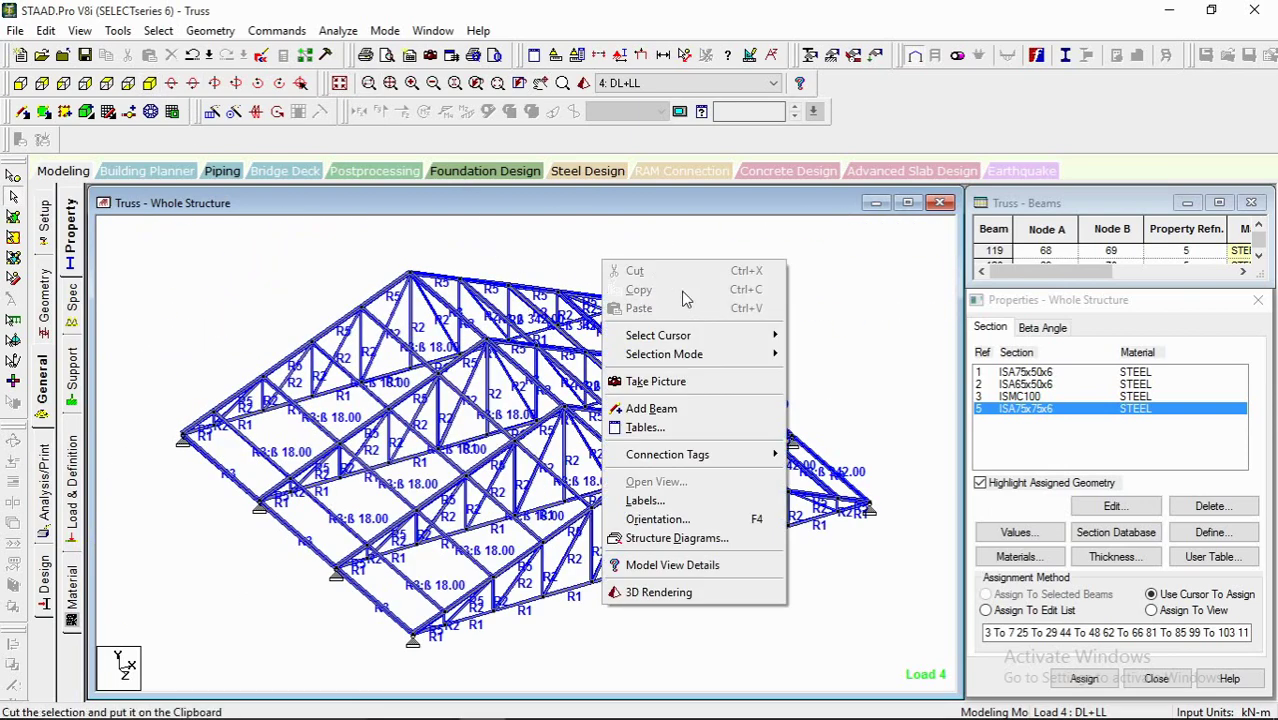
left_click(664, 540)
left_click(472, 176)
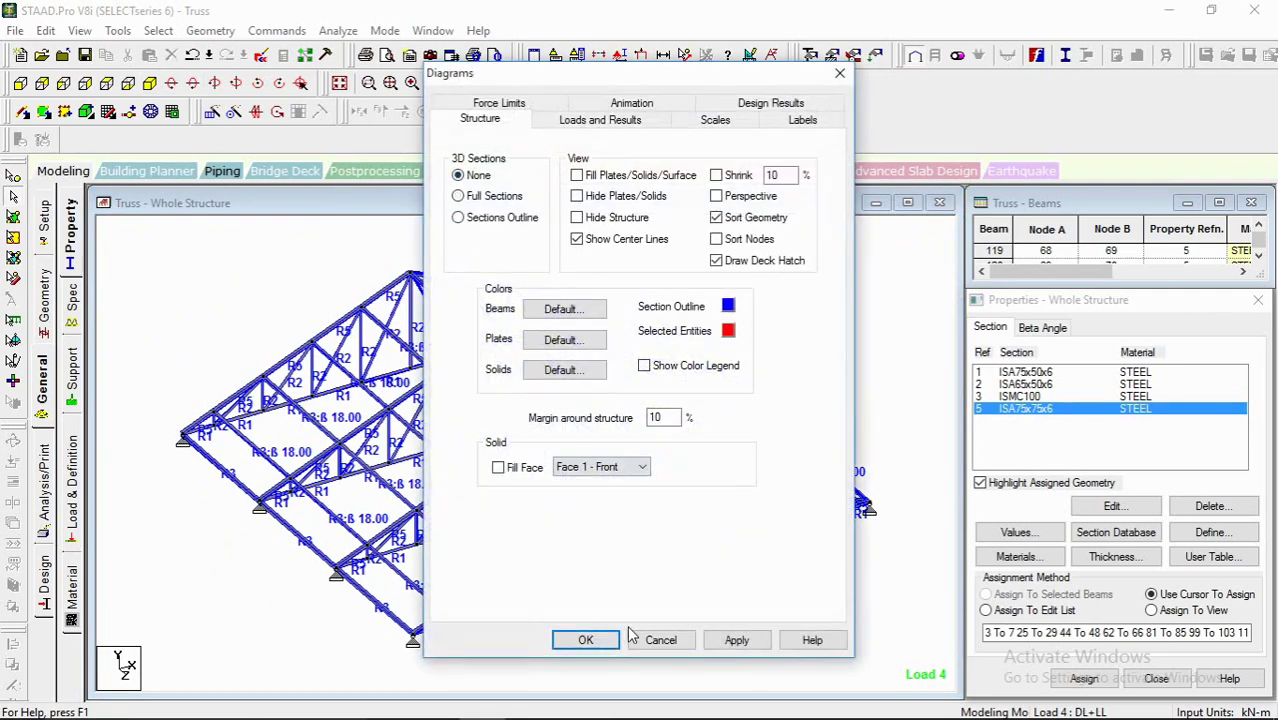
left_click(734, 640)
left_click(612, 640)
Step: Rerun the analysis and design of the truss with the revised sections and go to Post Processing Mode
middle_click_drag(558, 614, 497, 503)
scroll(577, 626, "up", 2)
scroll(565, 491, "down", 3)
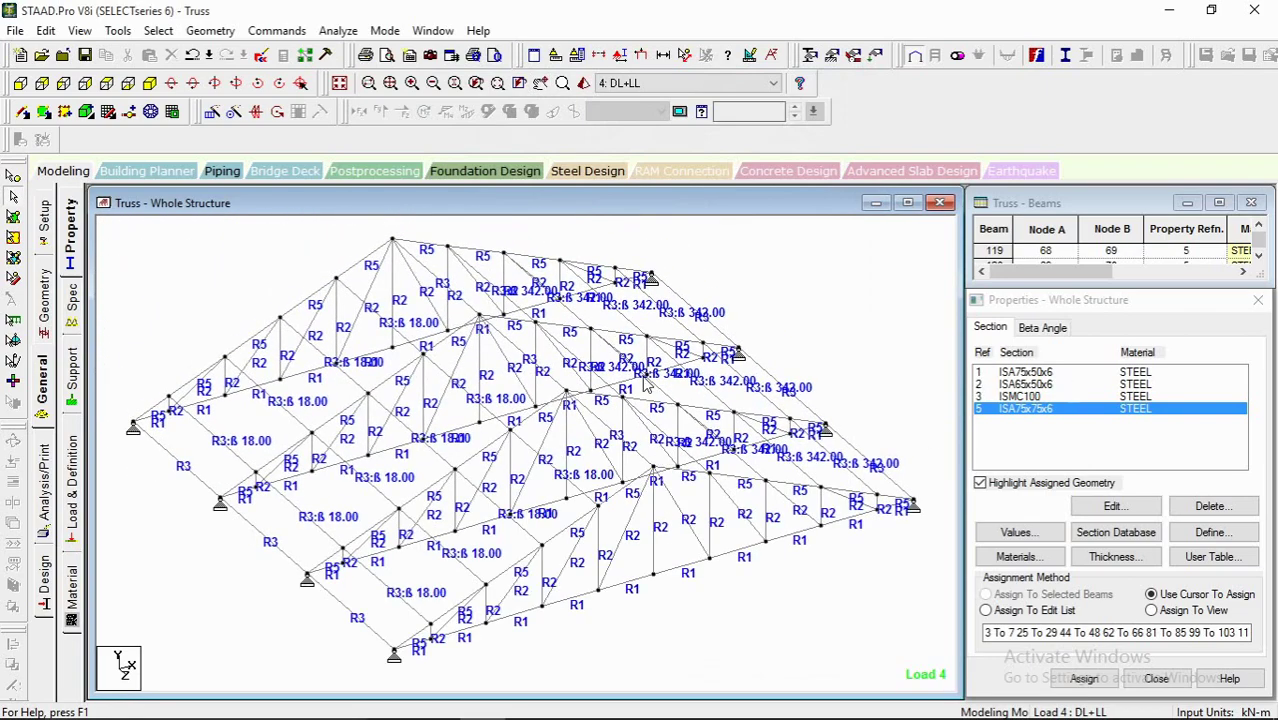
middle_click_drag(643, 377, 618, 364)
scroll(708, 345, "down", 5)
middle_click_drag(392, 314, 425, 329)
left_click(338, 30)
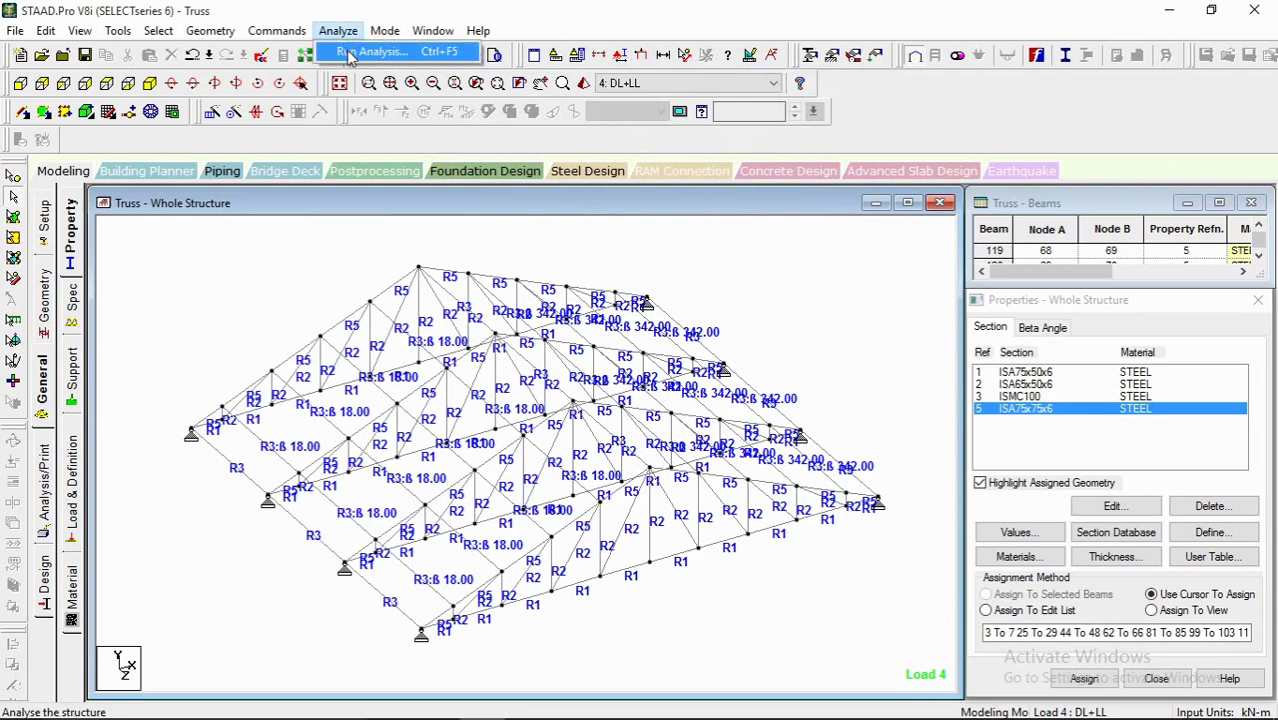
left_click(350, 54)
left_click(538, 397)
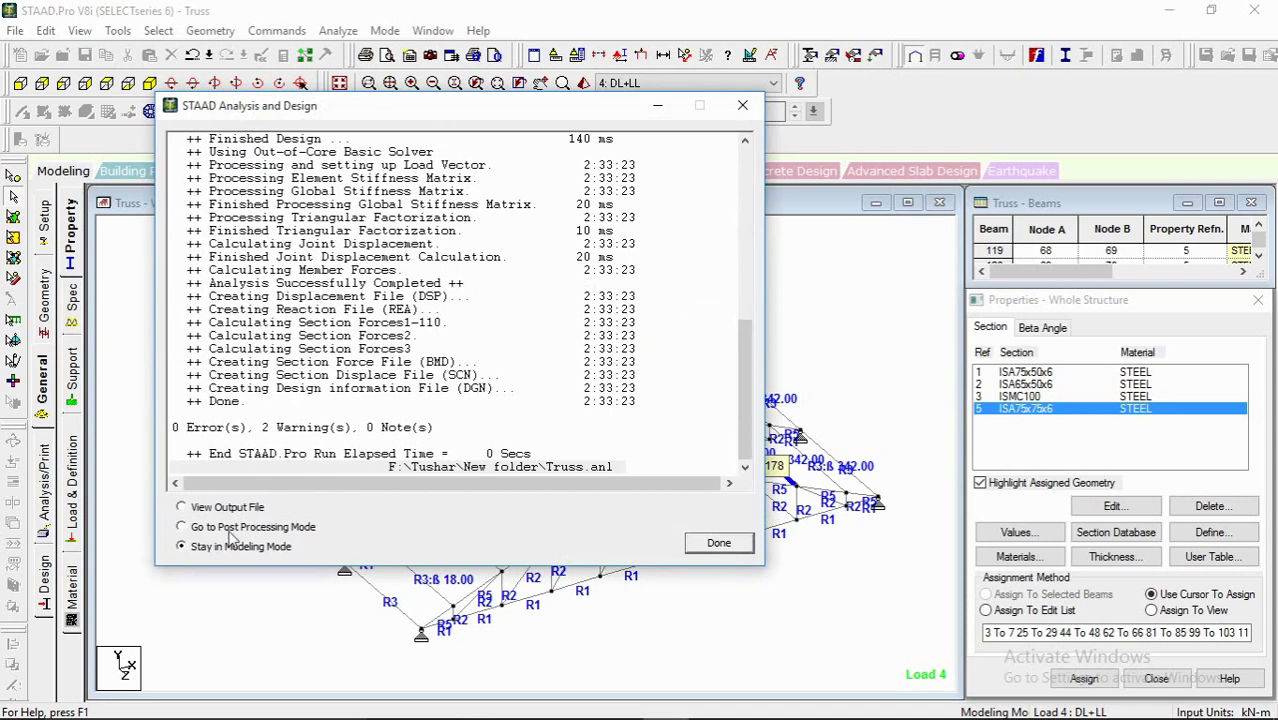
left_click(200, 528)
left_click(714, 544)
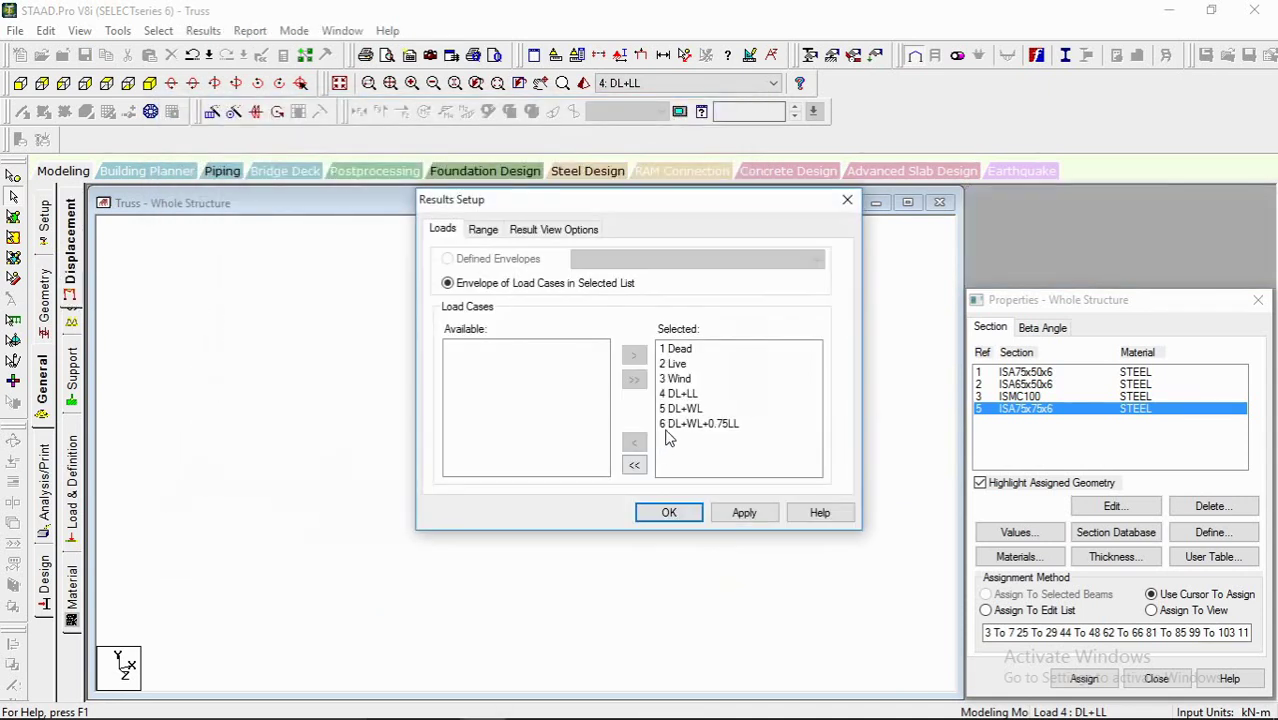